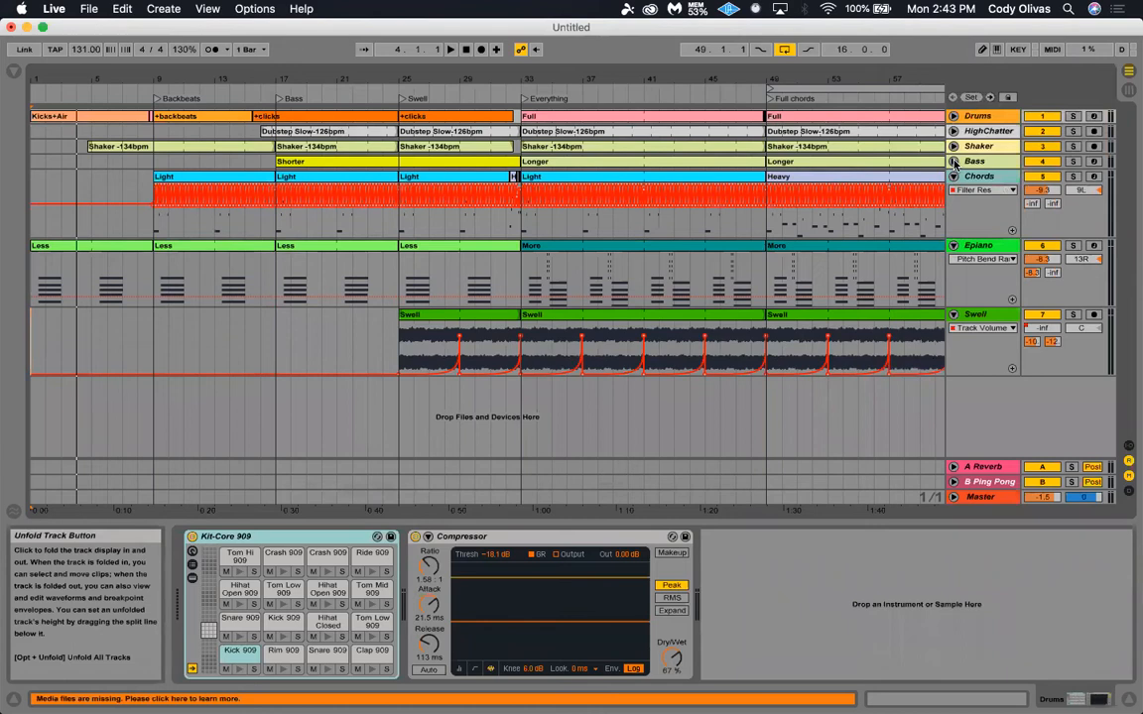
Unfold the Bass, Shaker, HighChatter and Drums tracks in the arrangement to show their clip contents.
{"action": "left_click", "coordinate": [952, 146]}
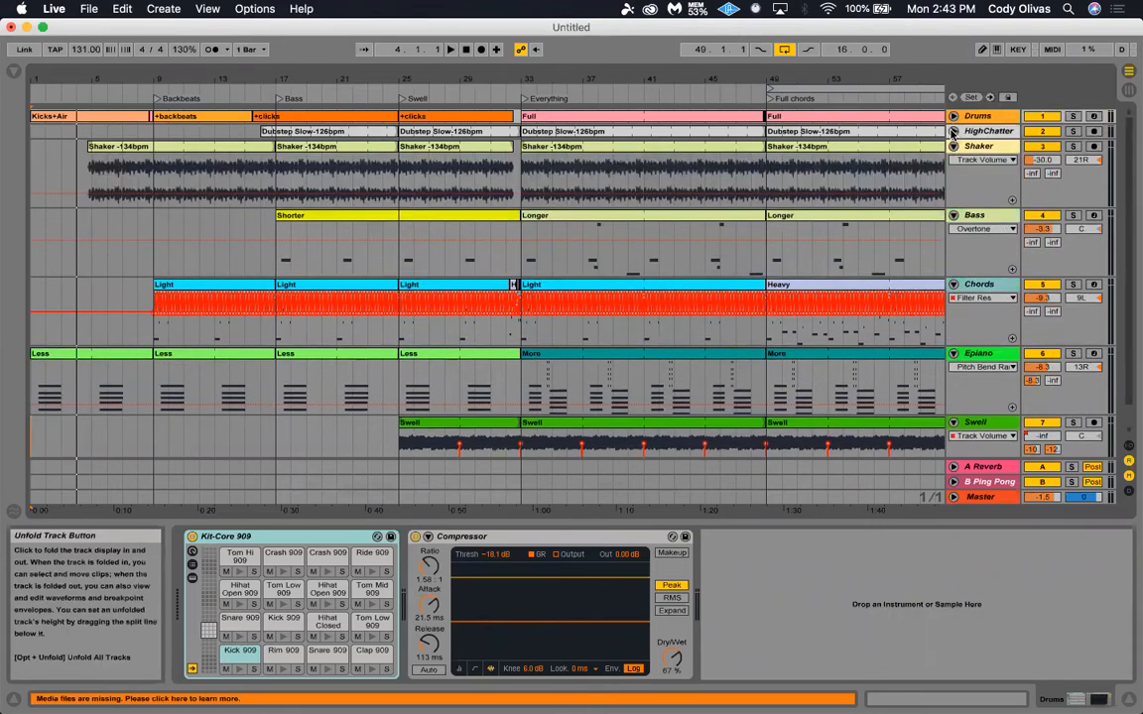
{"action": "left_click", "coordinate": [953, 130]}
{"action": "left_click", "coordinate": [953, 117]}
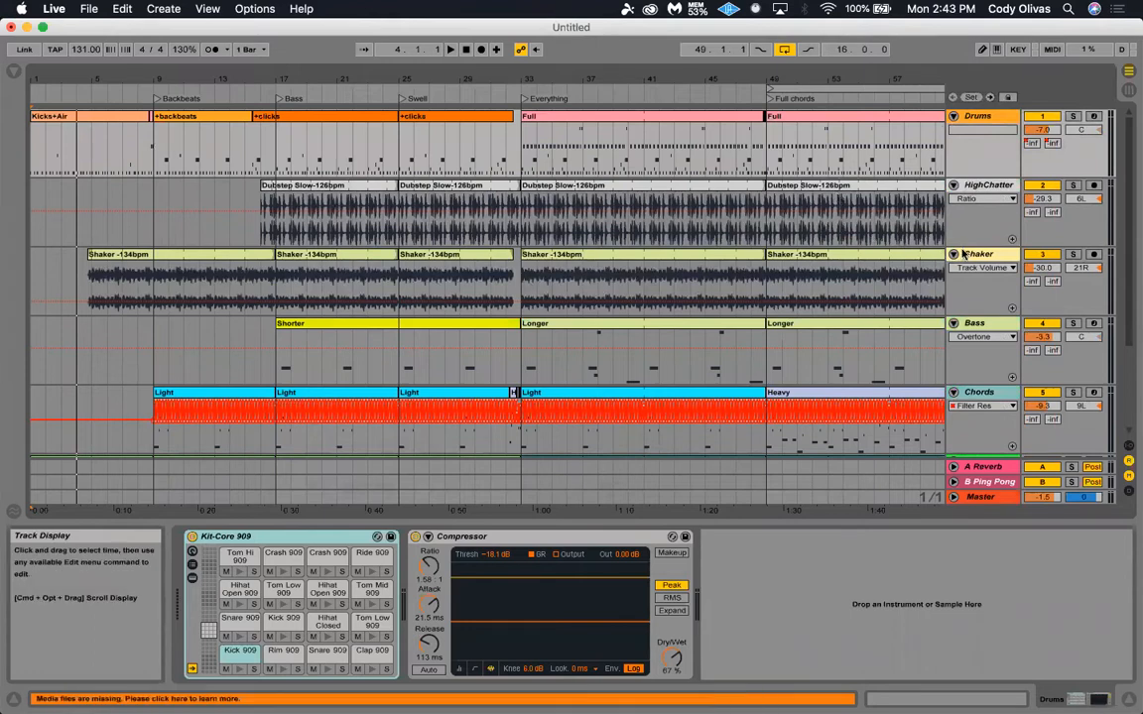
{"action": "scroll", "coordinate": [800, 260], "scroll_direction": "right", "scroll_amount": 3}
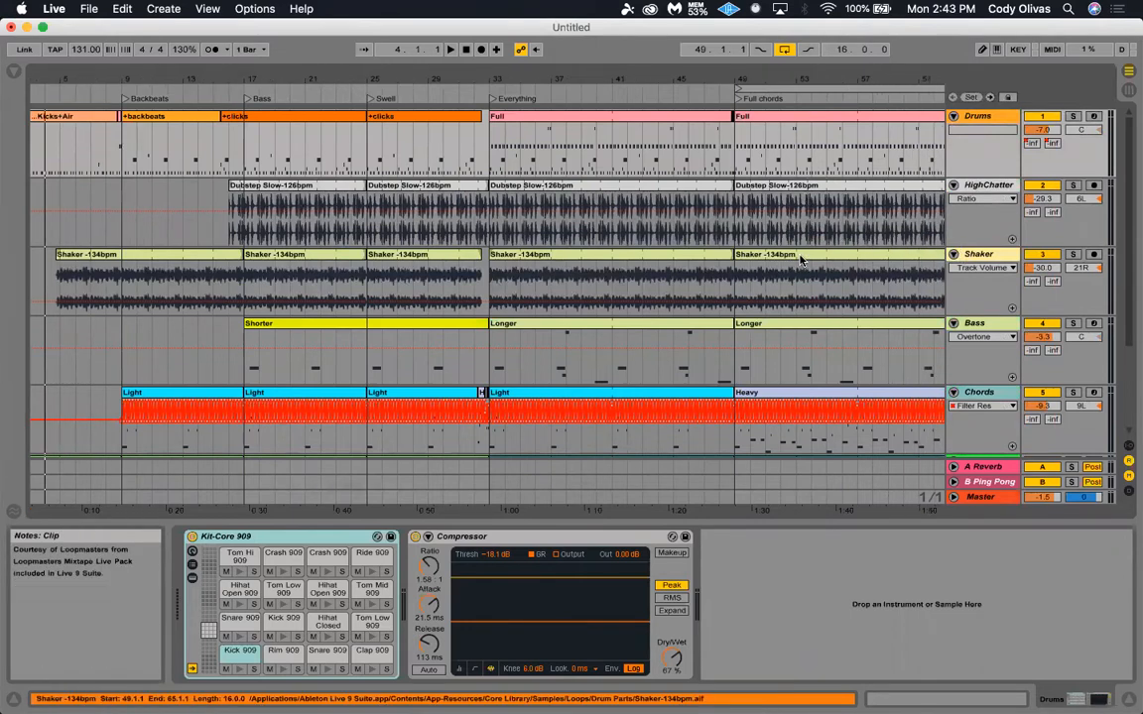
{"action": "scroll", "coordinate": [799, 260], "scroll_direction": "right", "scroll_amount": 3}
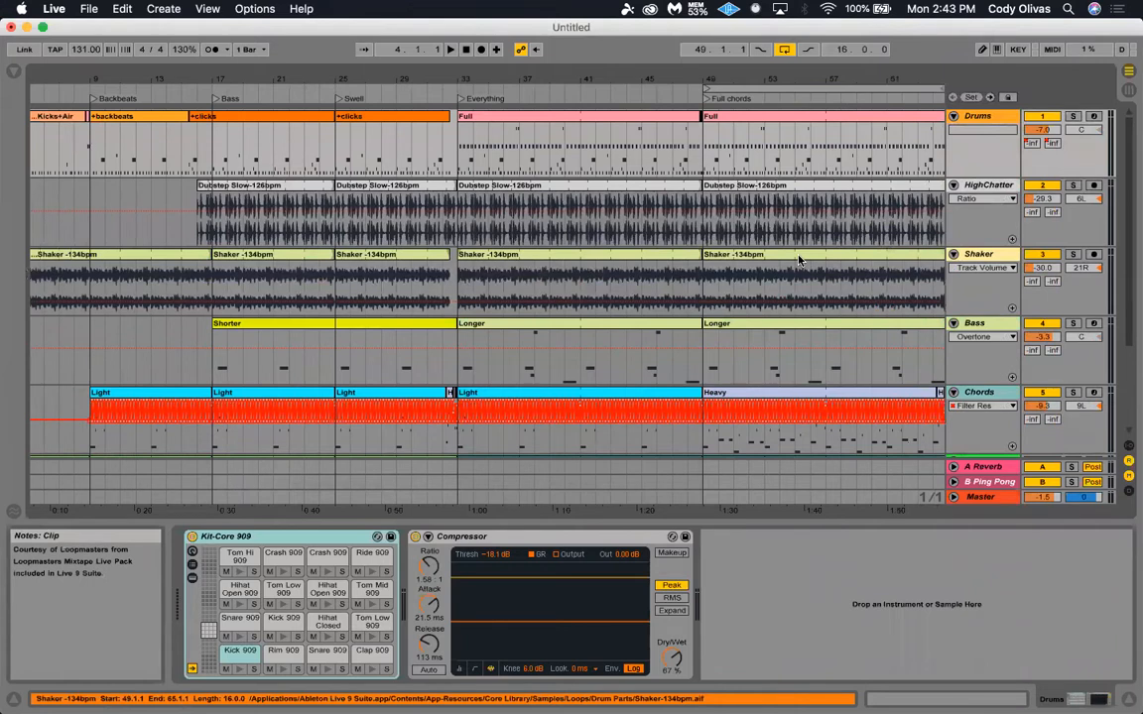
{"action": "scroll", "coordinate": [800, 260], "scroll_direction": "left", "scroll_amount": 6}
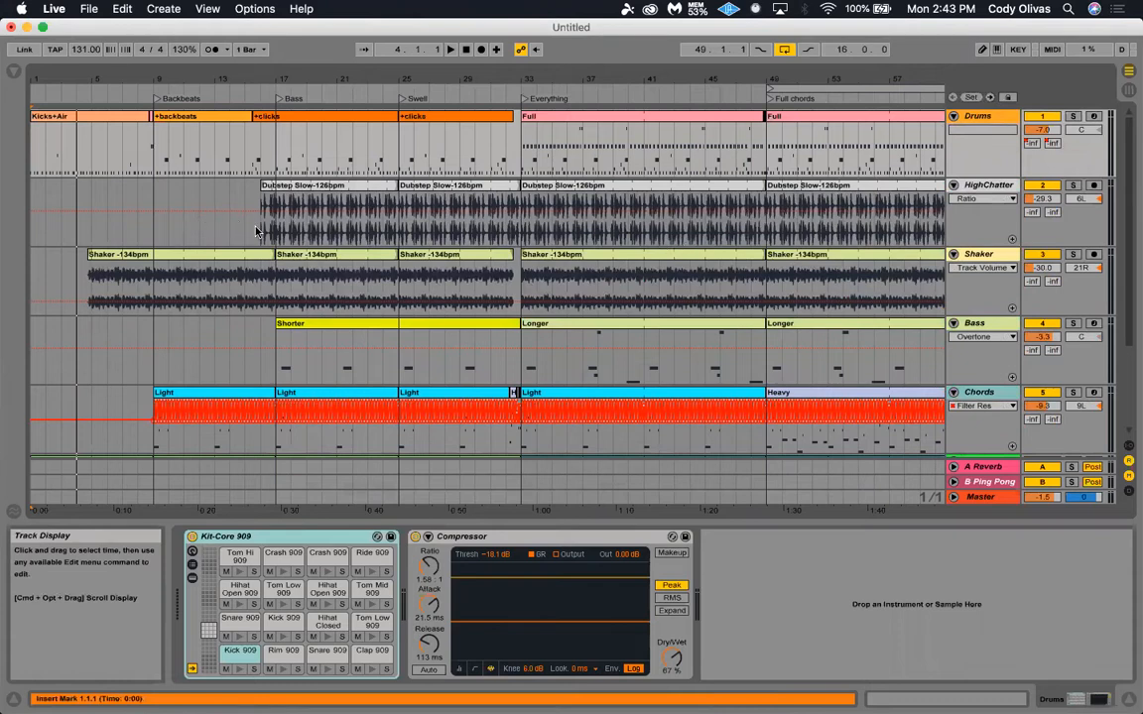
Play the arrangement from bar 16 and stop it, and toggle arrangement recording on and off.
{"action": "left_click", "coordinate": [256, 232]}
{"action": "key", "text": "space"}
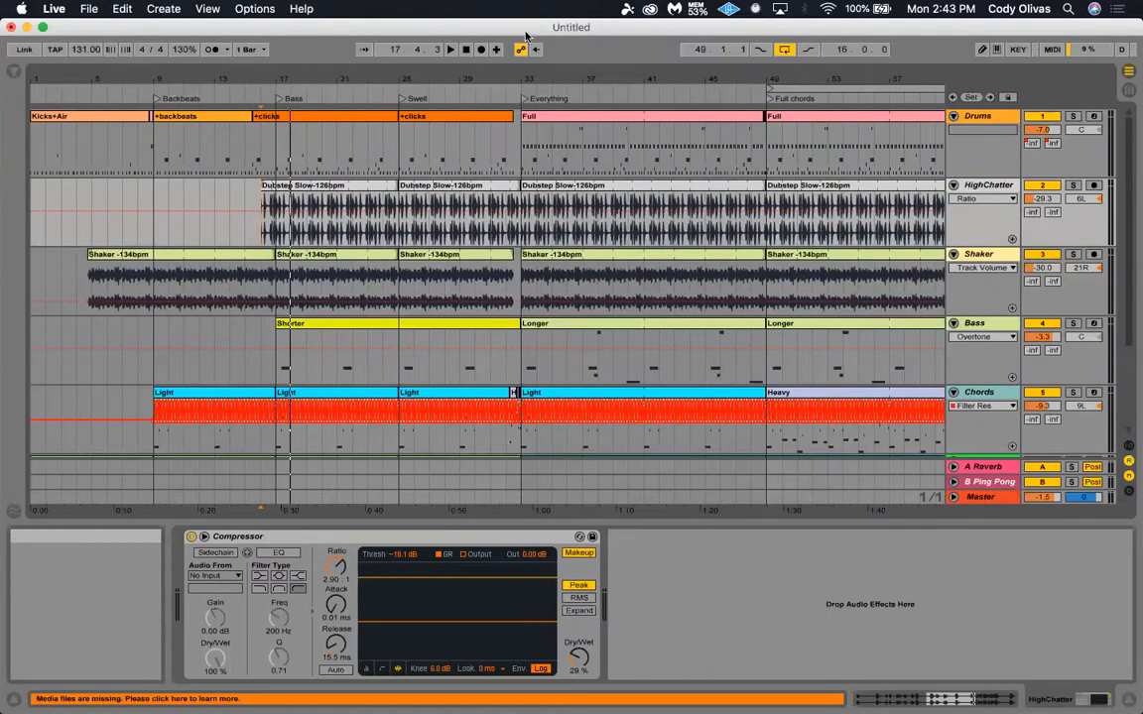
{"action": "left_click", "coordinate": [450, 50]}
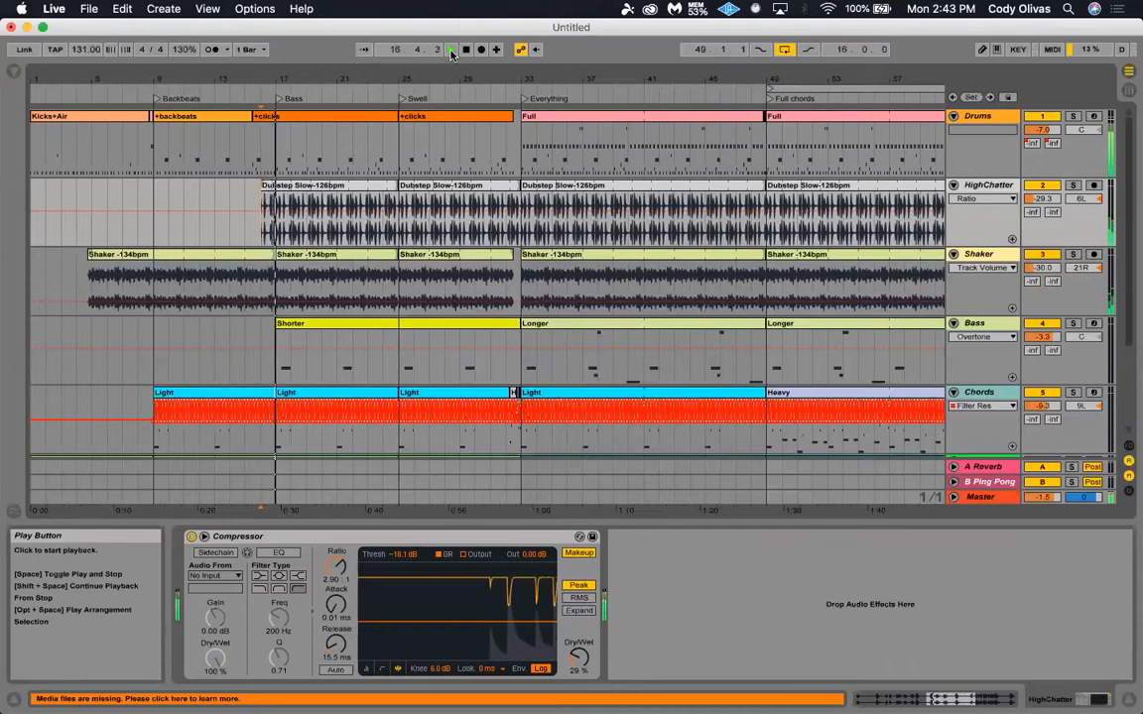
{"action": "left_click", "coordinate": [466, 50]}
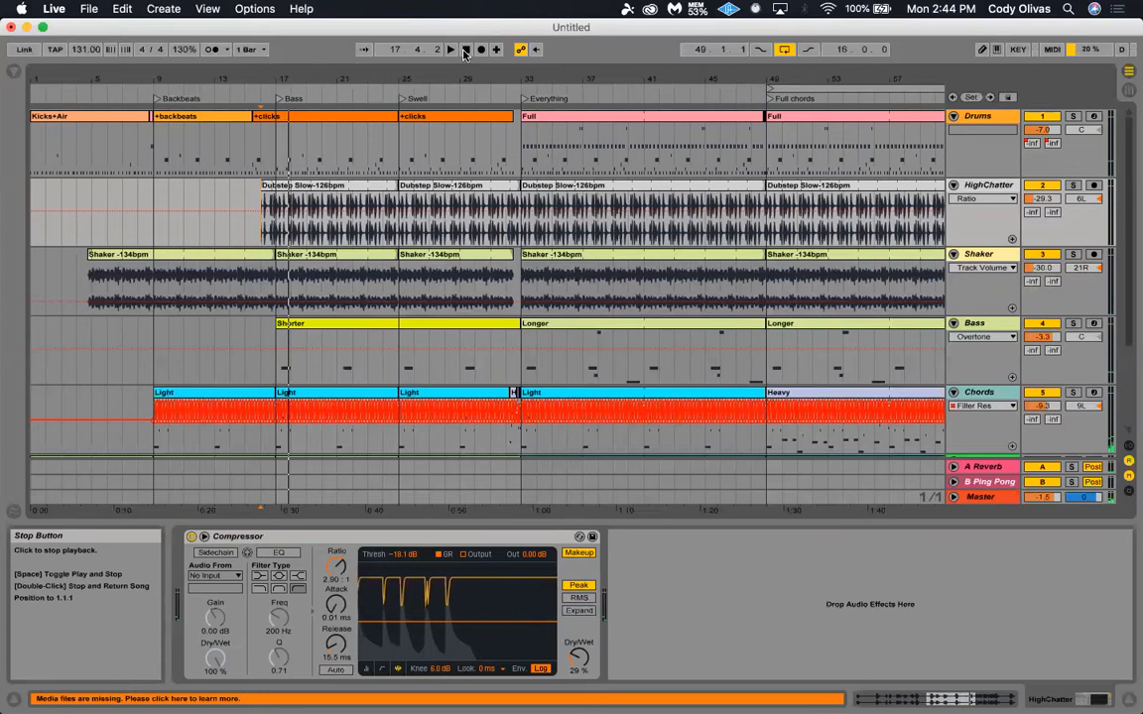
{"action": "left_click", "coordinate": [479, 54]}
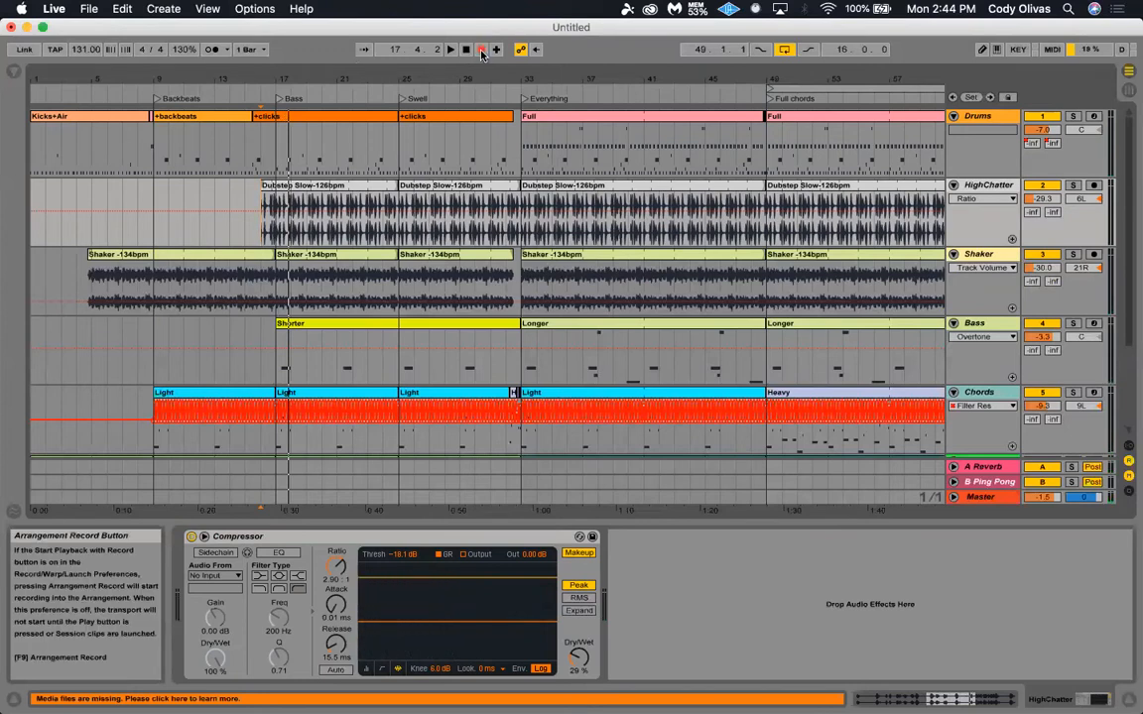
{"action": "left_click", "coordinate": [481, 52]}
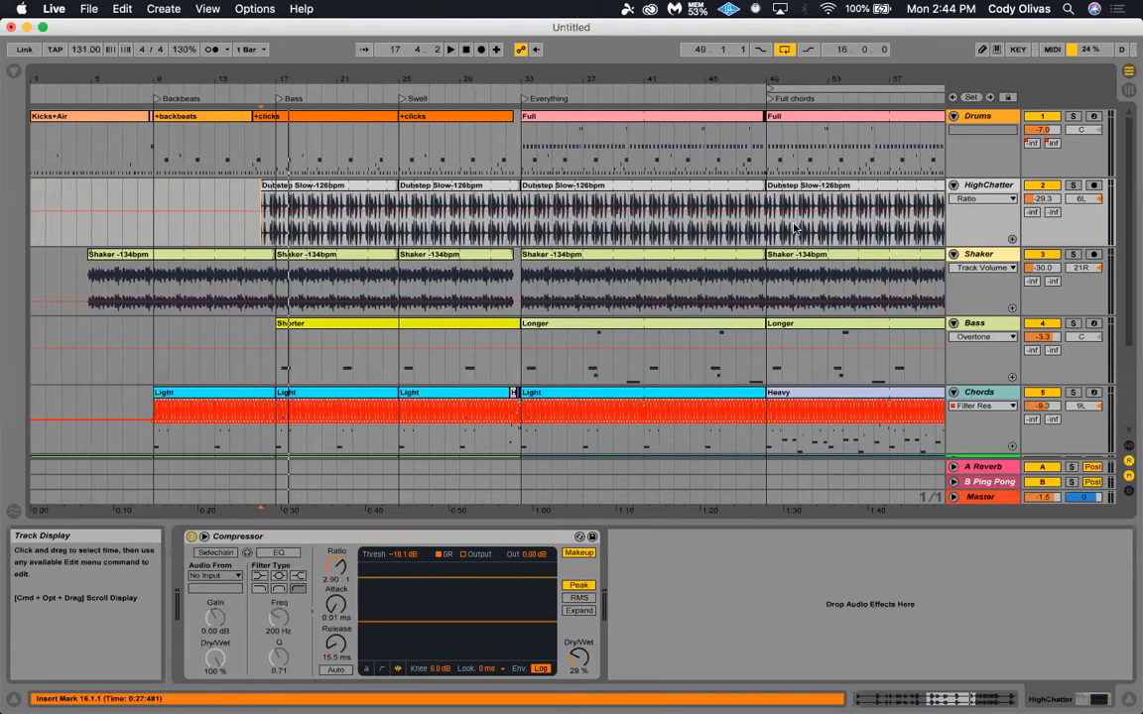
Visit Session View and return to Arrangement View, and select bars 11 to 15 on the HighChatter track.
{"action": "scroll", "coordinate": [794, 228], "scroll_direction": "right", "scroll_amount": 2}
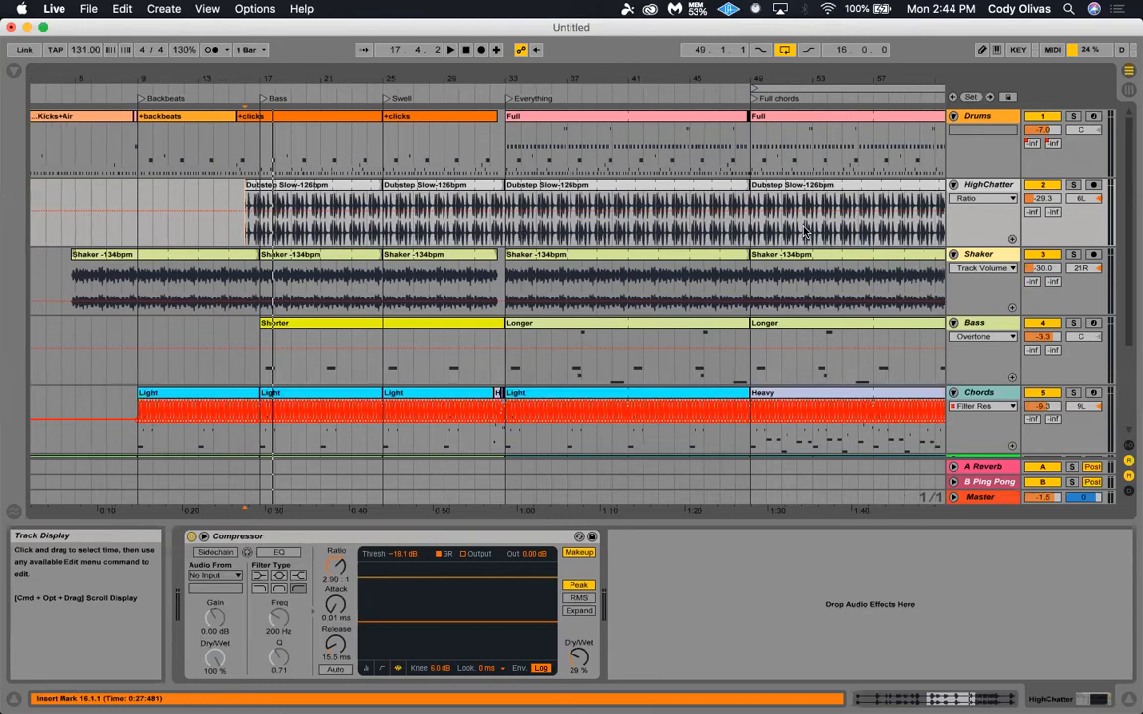
{"action": "left_click", "coordinate": [1131, 94]}
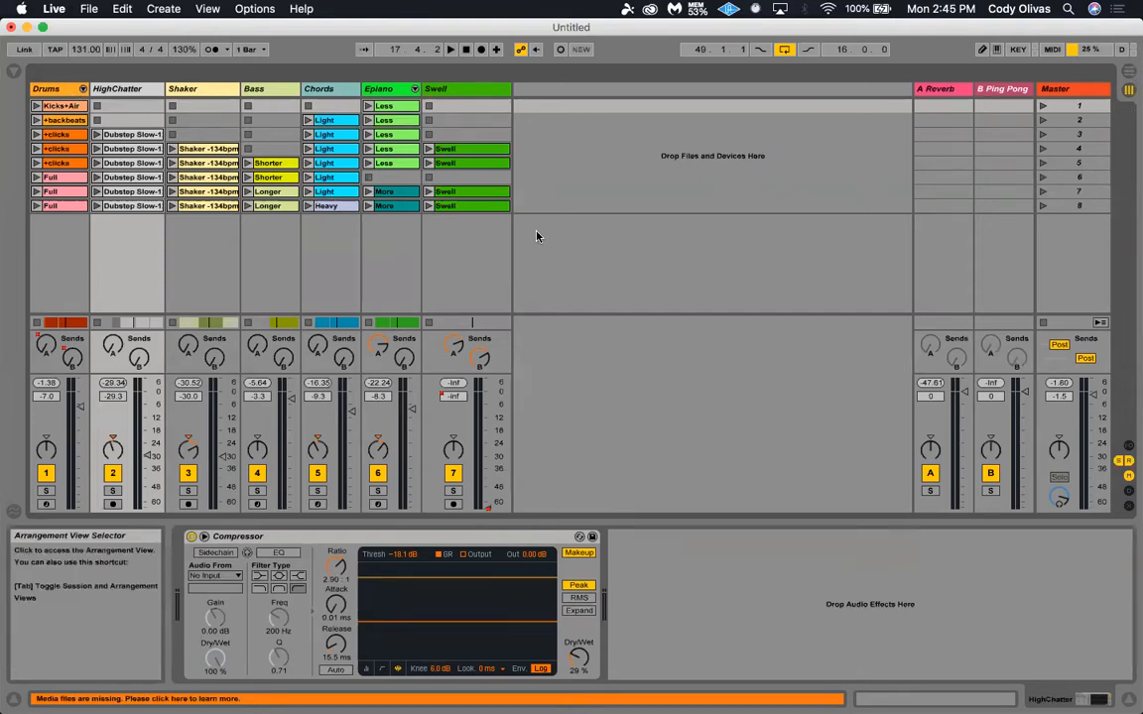
{"action": "key", "text": "Tab"}
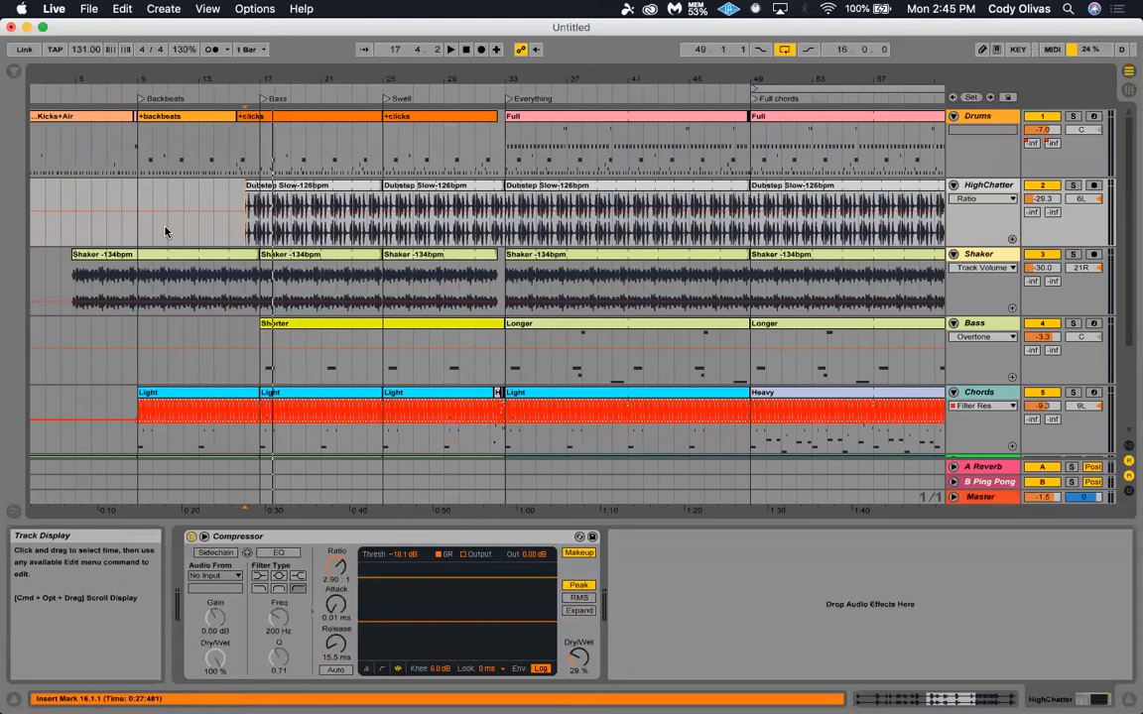
{"action": "left_click_drag", "start_coordinate": [169, 232], "coordinate": [229, 232]}
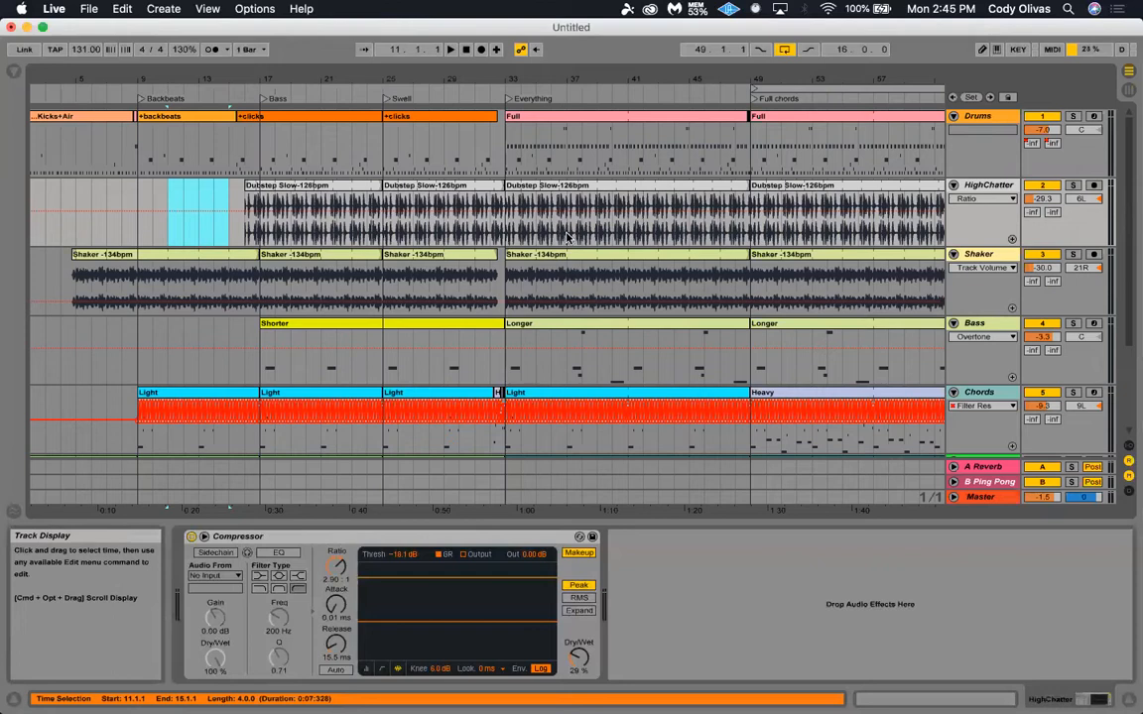
Step through the HighChatter track's Dubstep Slow clips from scene 3 to scene 8 in Session View, and return to Arrangement View.
{"action": "left_click", "coordinate": [1129, 71]}
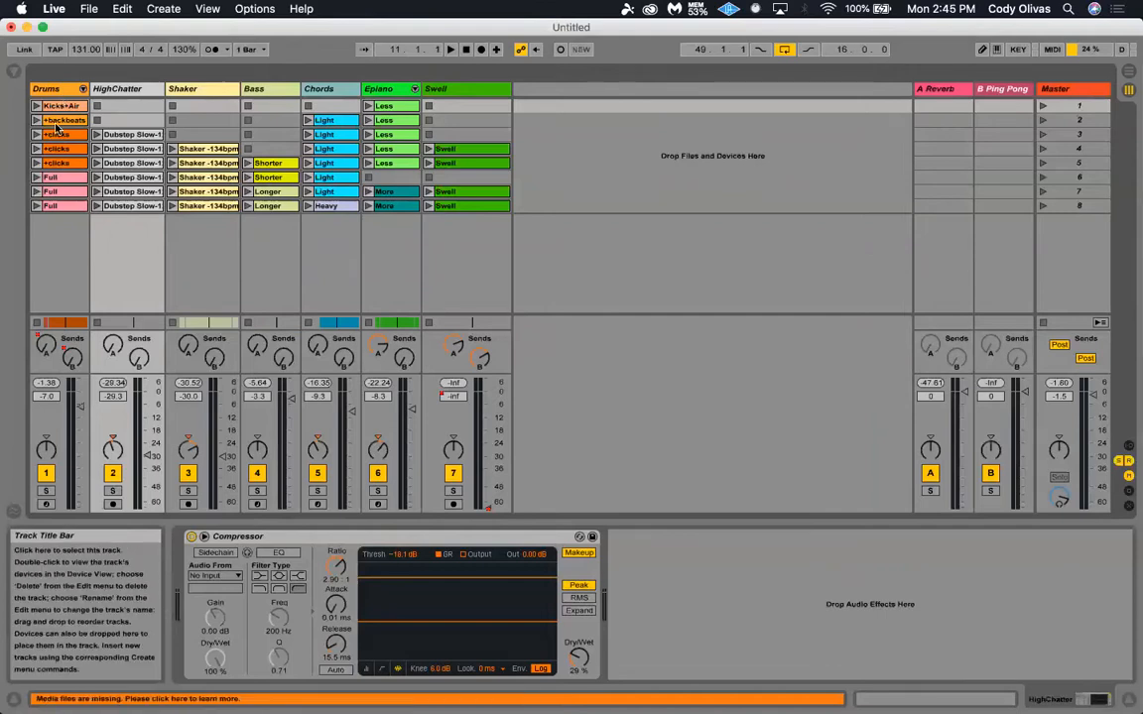
{"action": "left_click", "coordinate": [141, 138]}
{"action": "key", "text": "Down"}
{"action": "key", "text": "Down"}
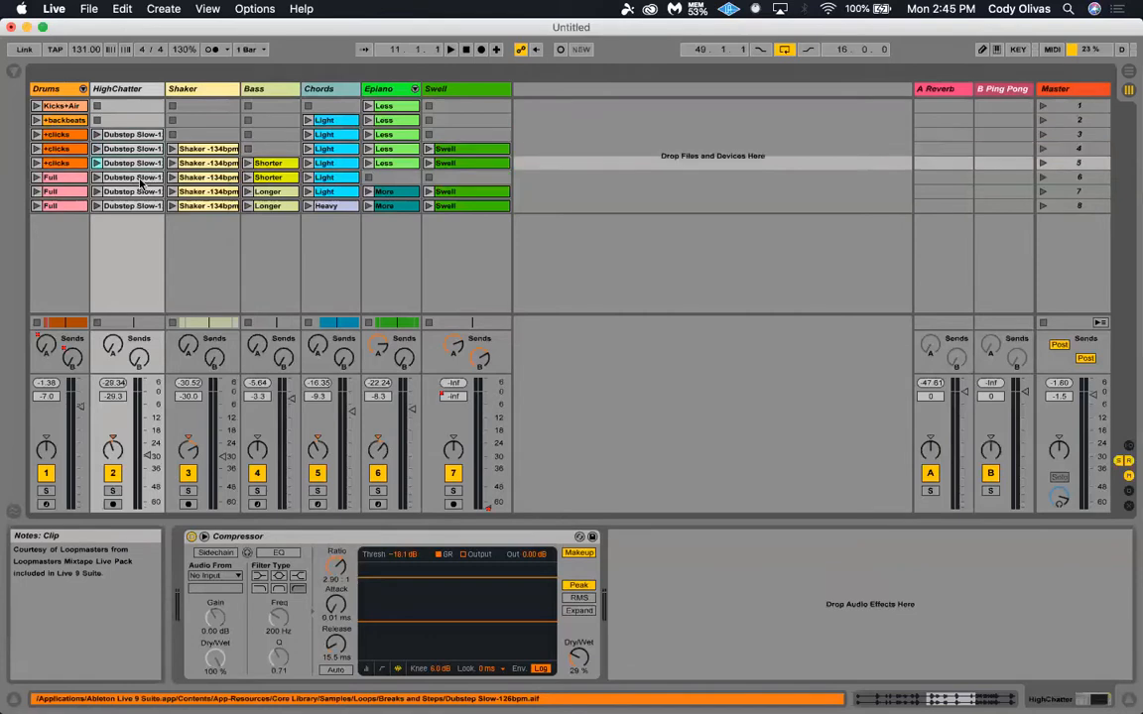
{"action": "key", "text": "Down"}
{"action": "key", "text": "Down"}
{"action": "key", "text": "Down"}
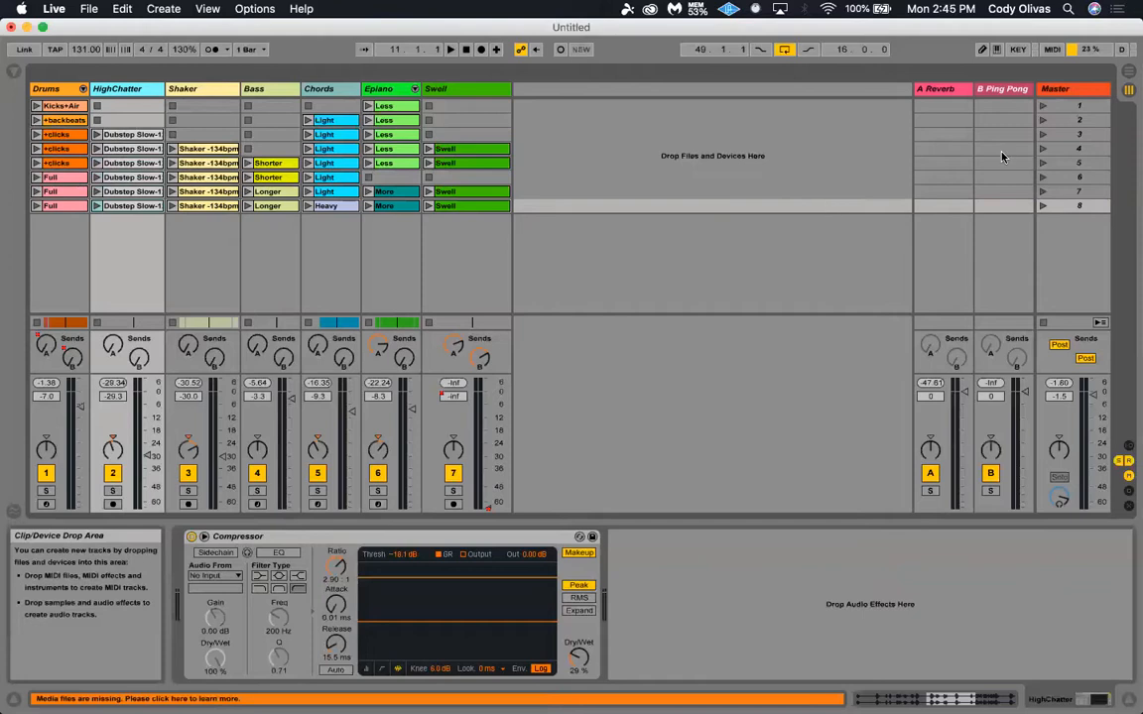
{"action": "key", "text": "Tab"}
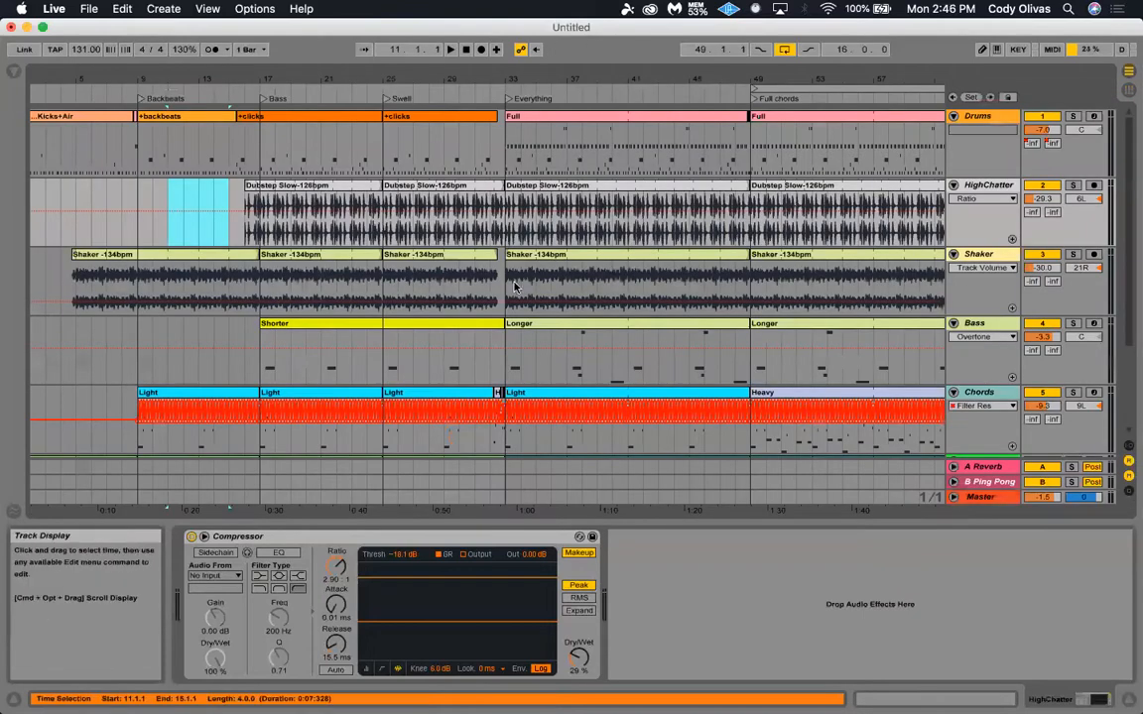
Try lowering the Epiano track's volume to -13.3 dB in Session View, and undo the change.
{"action": "left_click", "coordinate": [1129, 89]}
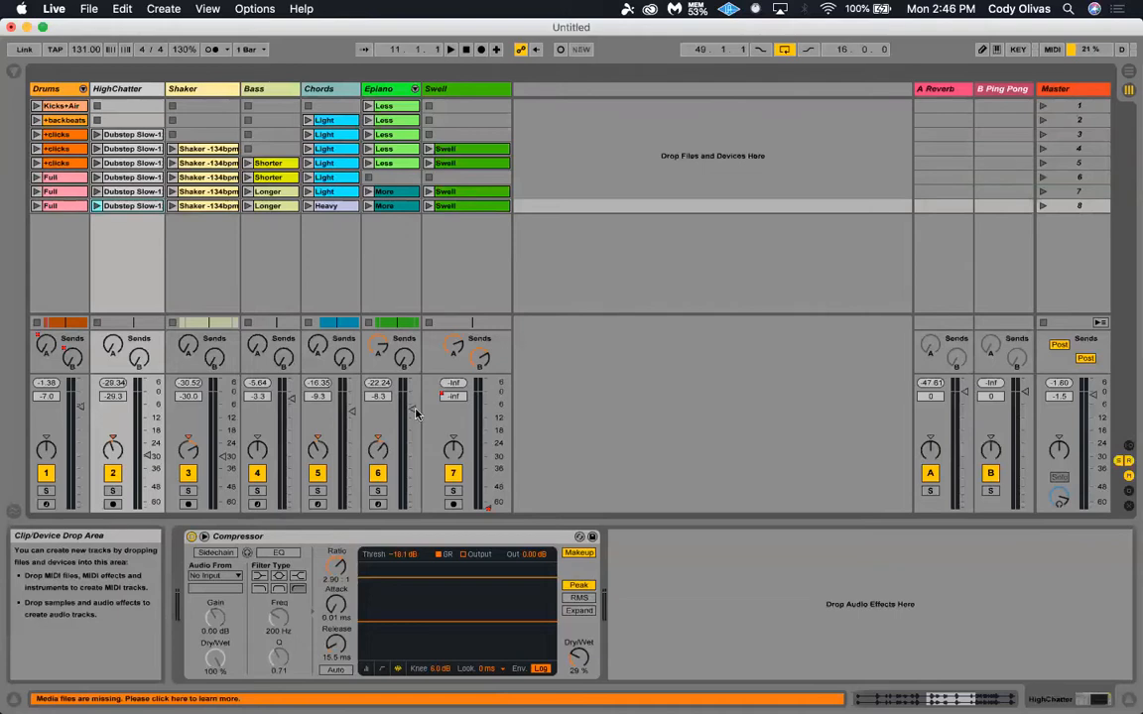
{"action": "left_click_drag", "start_coordinate": [414, 408], "coordinate": [414, 421]}
{"action": "left_click", "coordinate": [378, 450]}
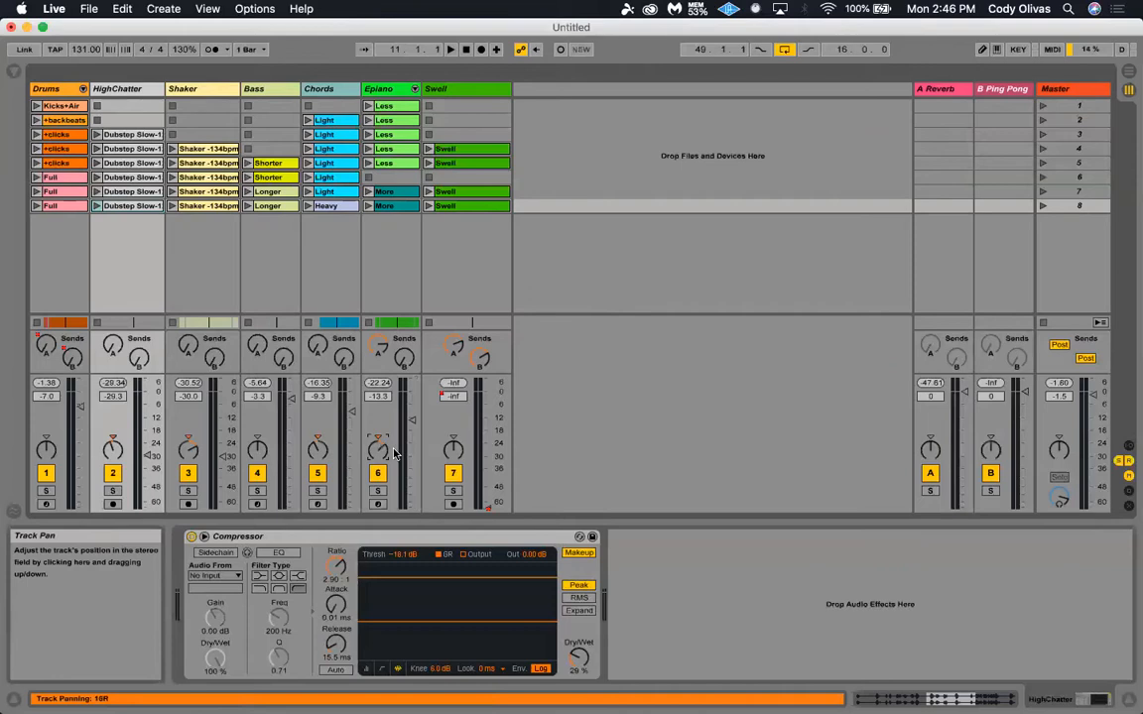
{"action": "key", "text": "super+z"}
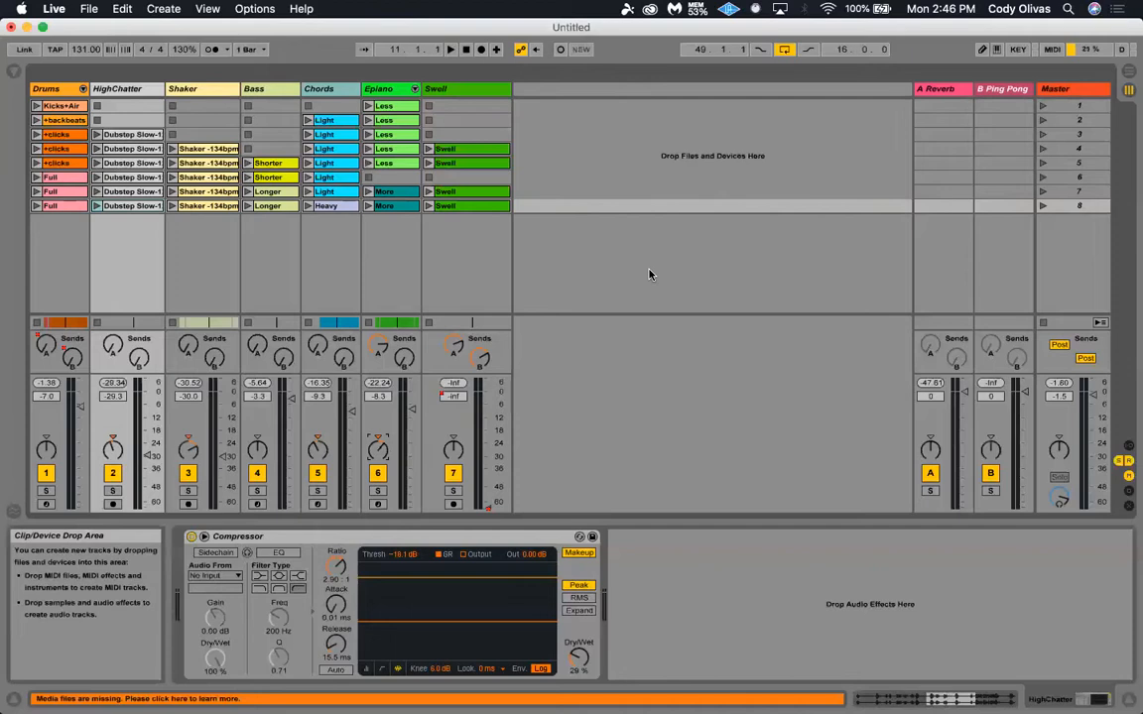
Switch back and forth between Session View and Arrangement View, ending in Session View.
{"action": "key", "text": "Tab"}
{"action": "key", "text": "Tab"}
{"action": "key", "text": "Tab"}
{"action": "key", "text": "Tab"}
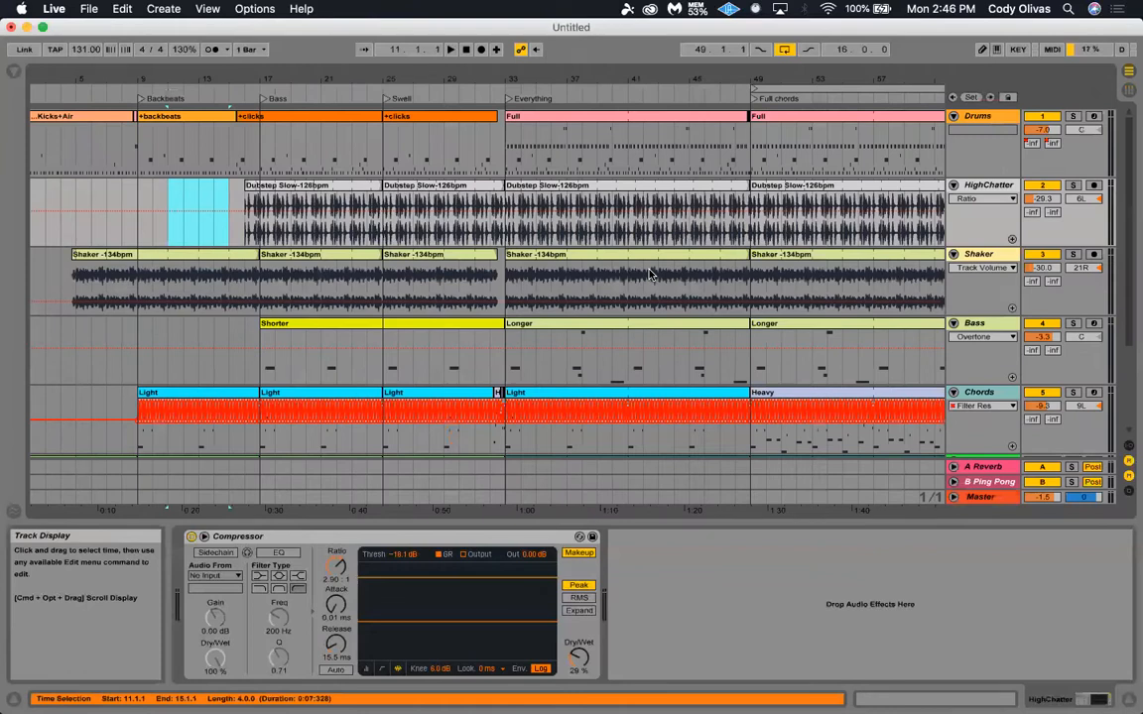
{"action": "key", "text": "Tab"}
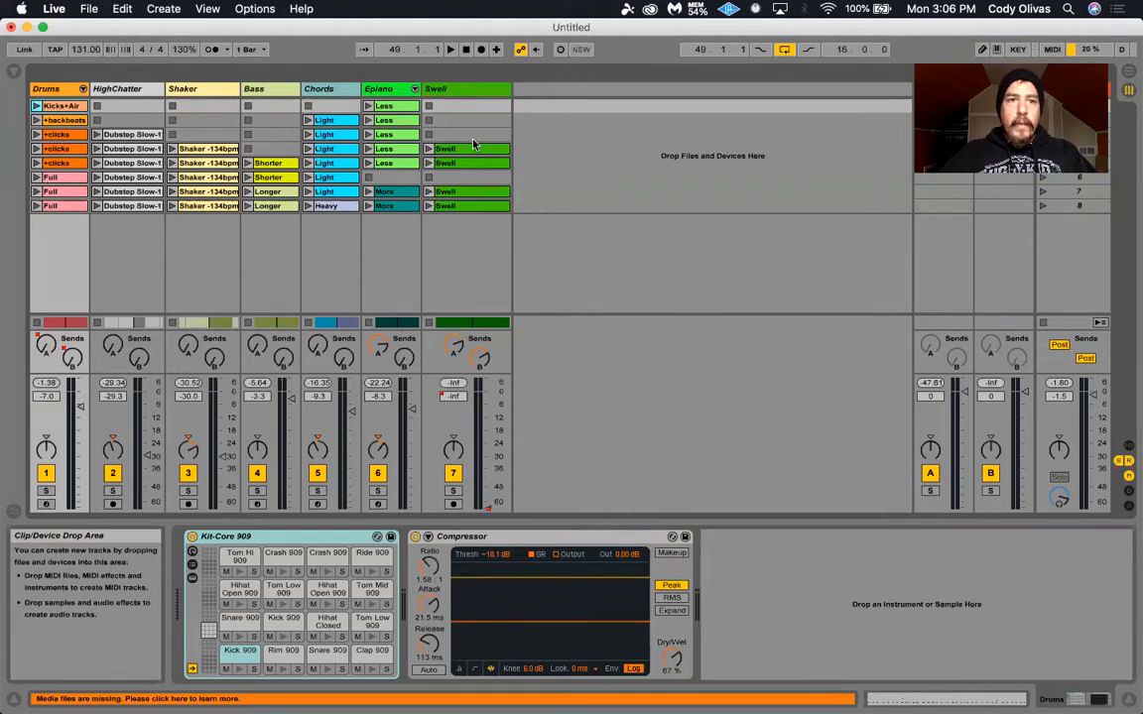
Open the A Tour of Live lesson from the Help View and load its Live Set without saving the current one.
{"action": "left_click", "coordinate": [302, 9]}
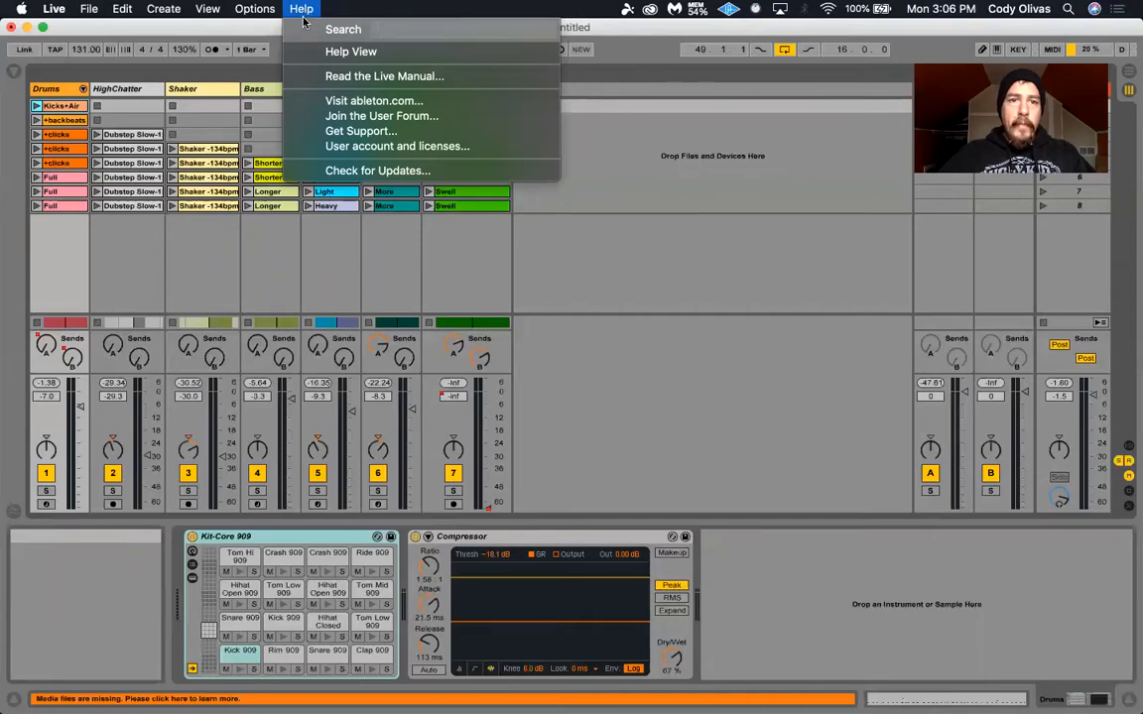
{"action": "left_click", "coordinate": [355, 53]}
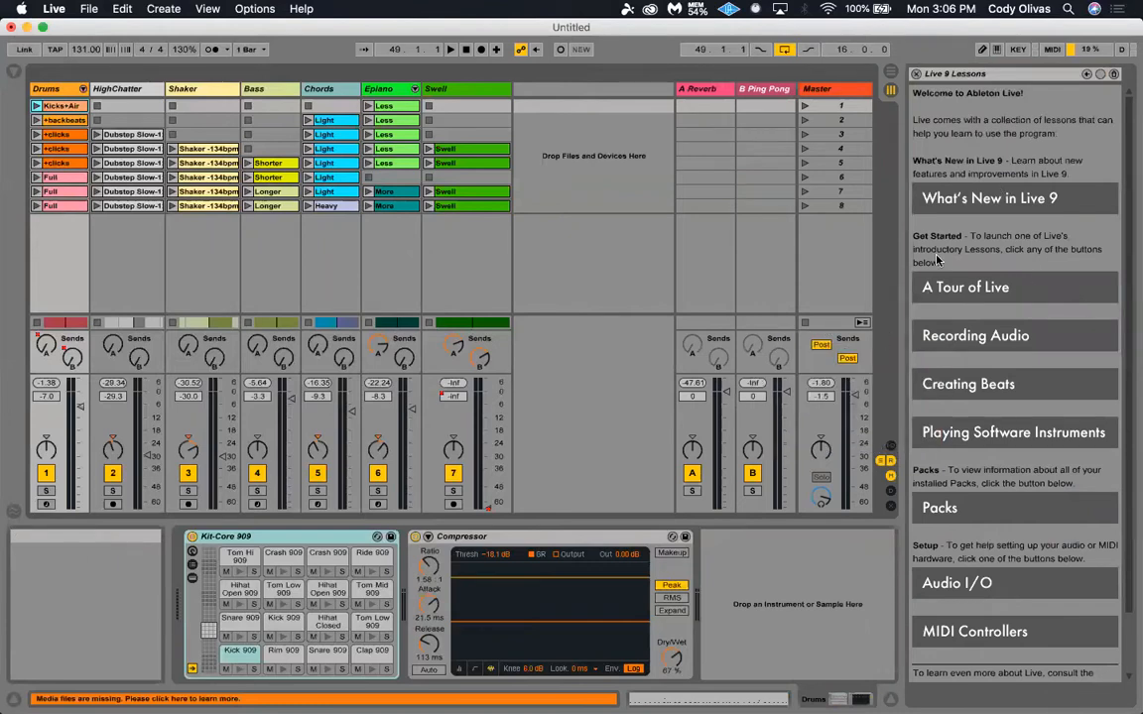
{"action": "left_click", "coordinate": [973, 288]}
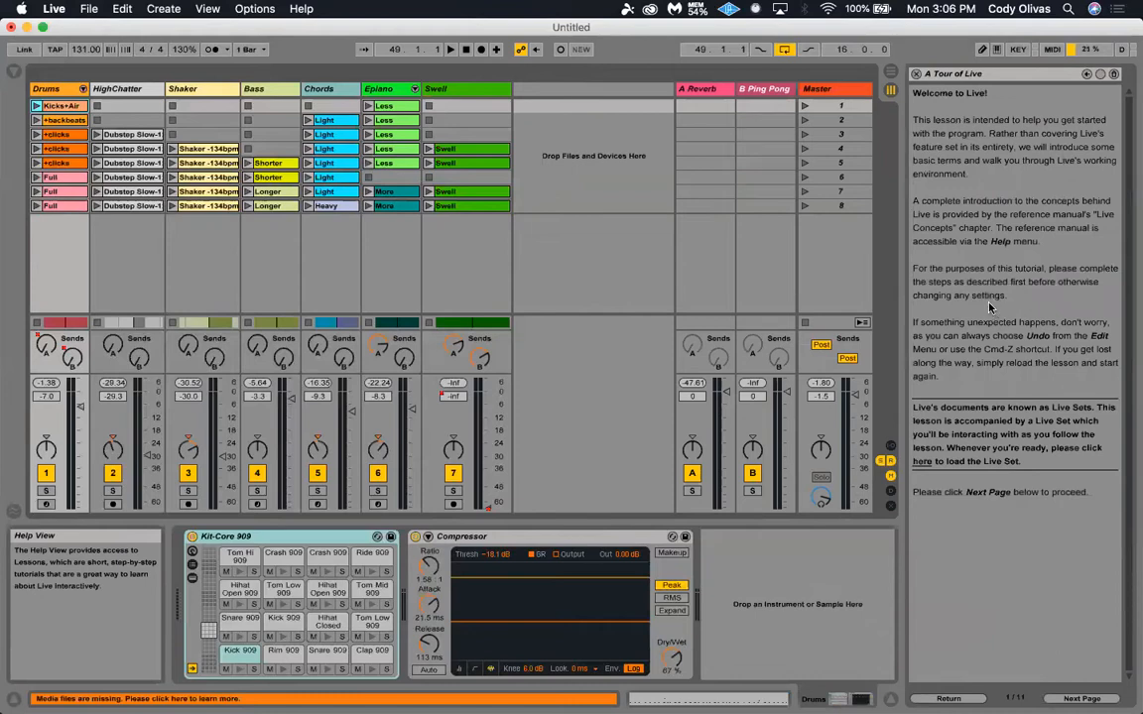
{"action": "left_click", "coordinate": [924, 462]}
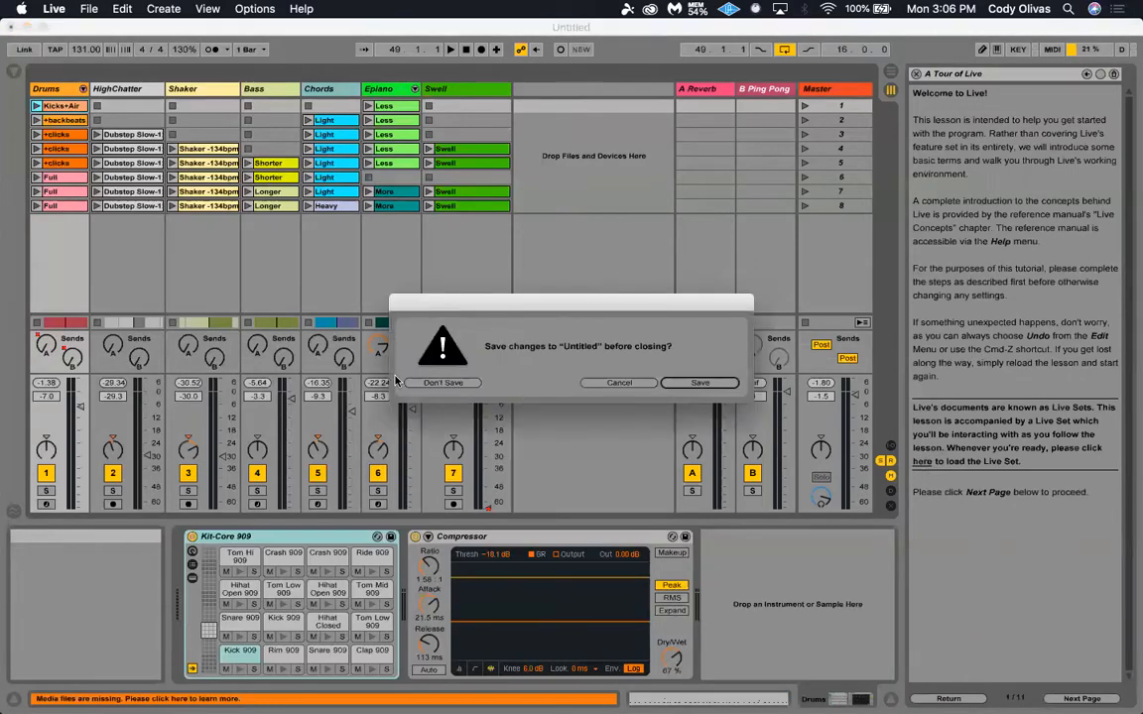
{"action": "left_click", "coordinate": [447, 384]}
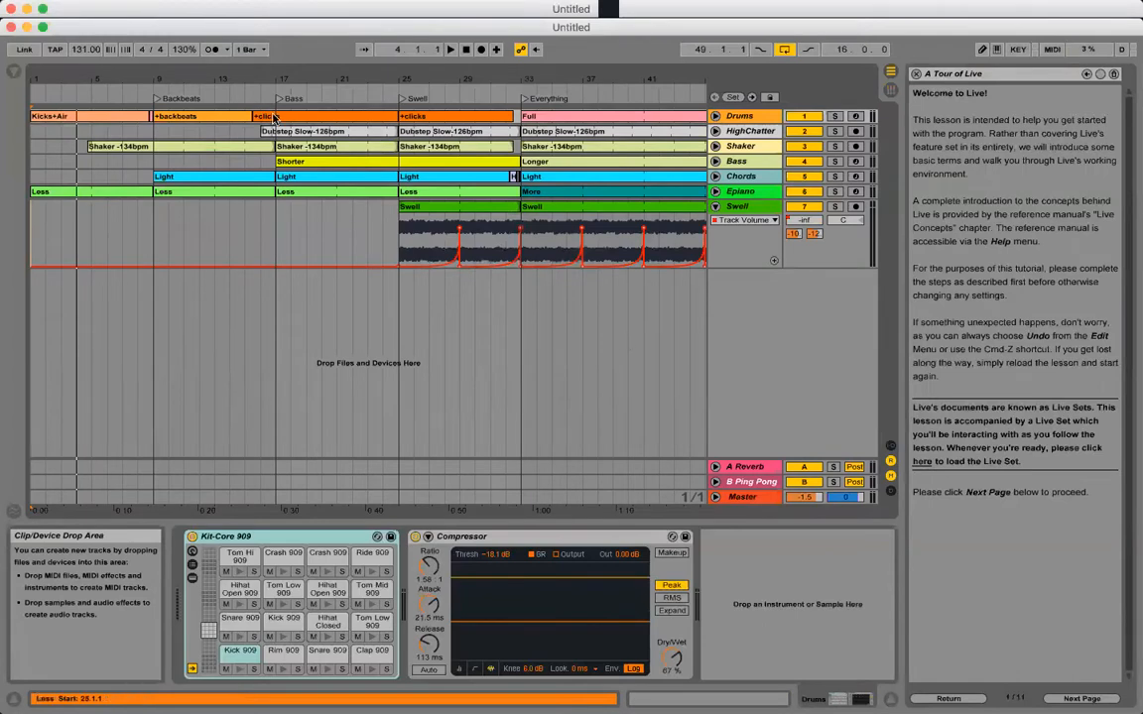
Create a new Live Set and close the A Tour of Live lesson.
{"action": "left_click", "coordinate": [88, 9]}
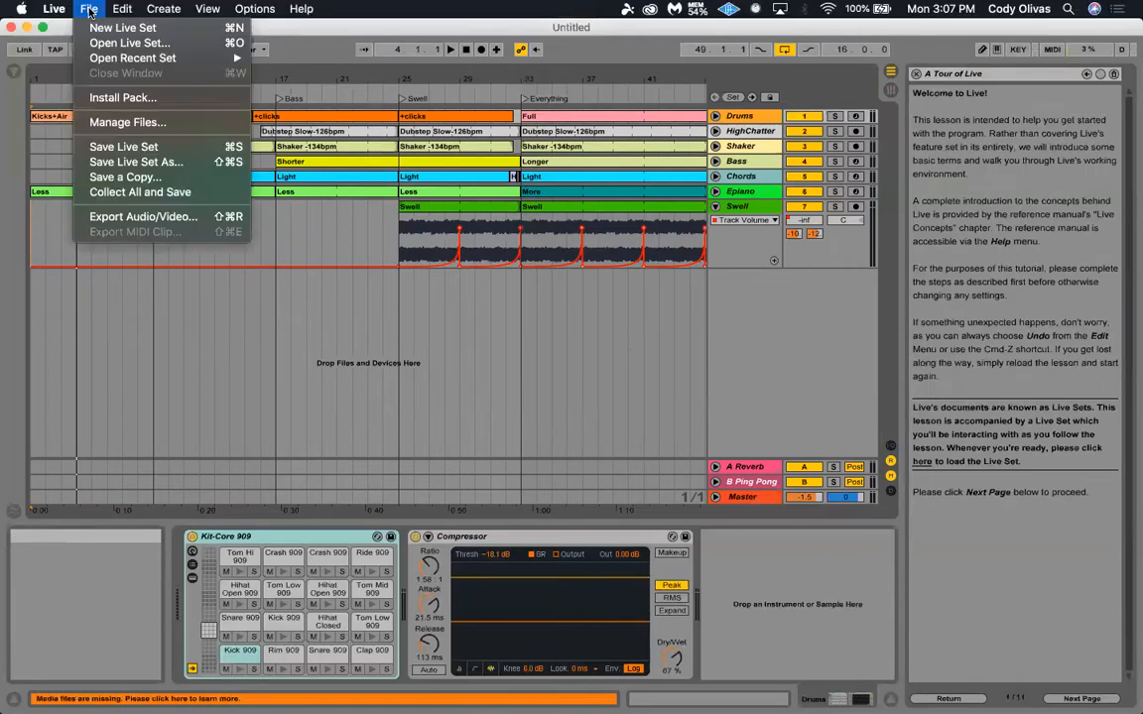
{"action": "left_click", "coordinate": [158, 28]}
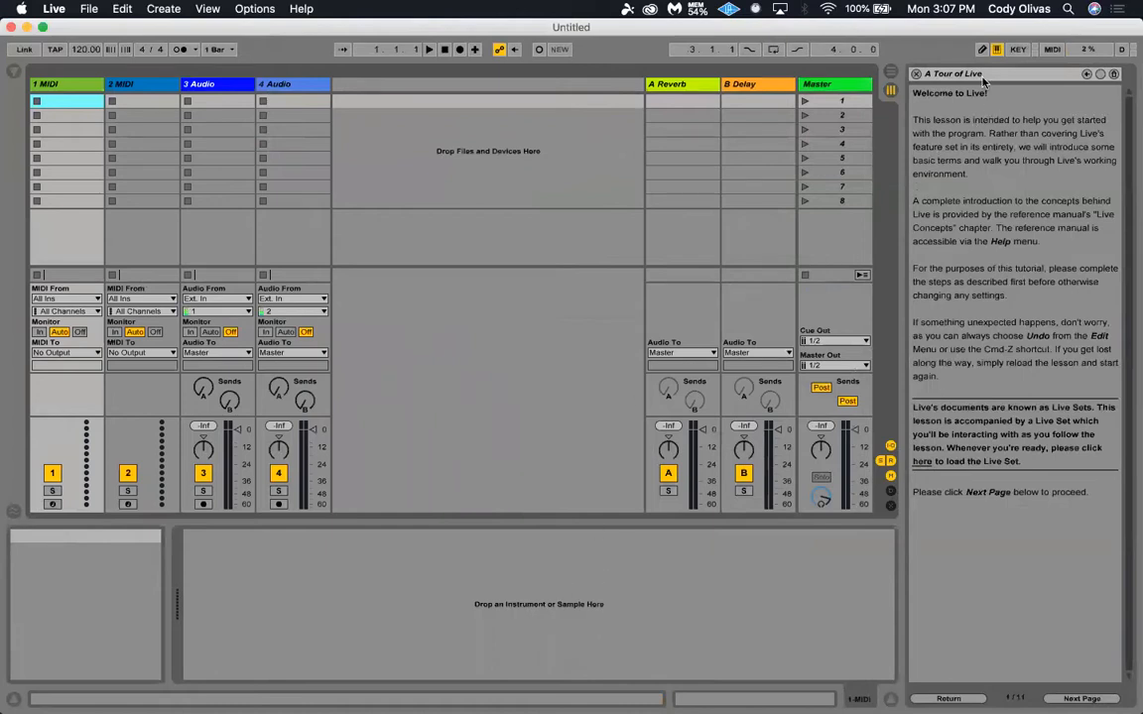
{"action": "left_click", "coordinate": [916, 74]}
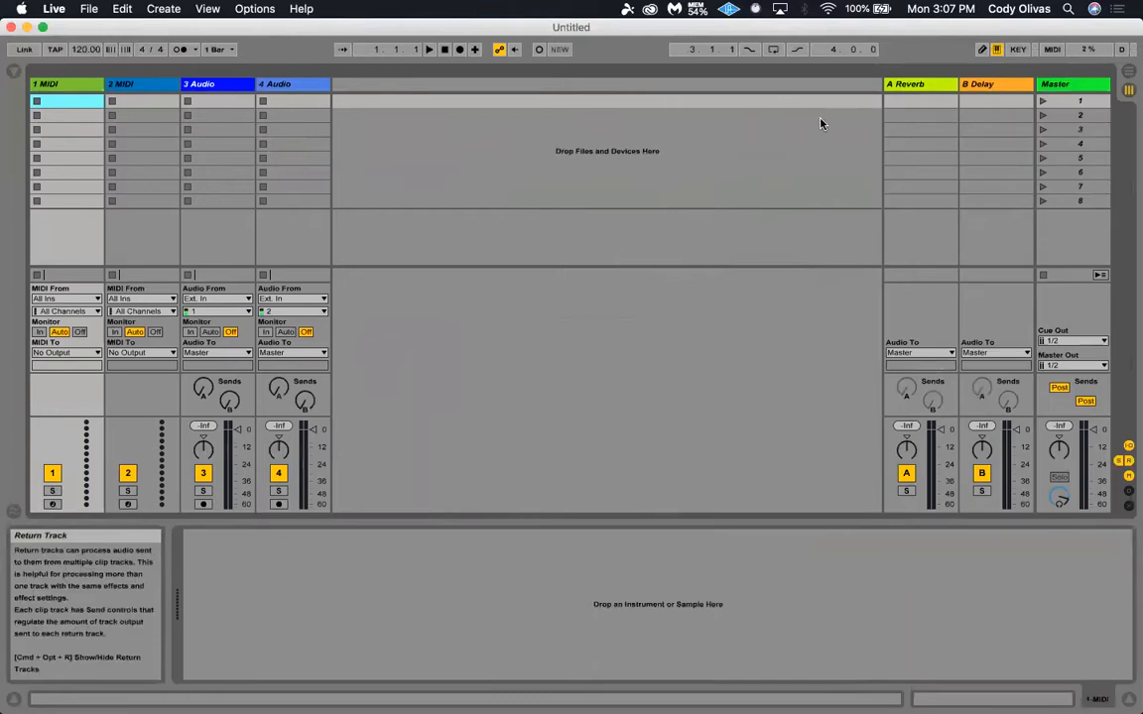
Reopen the Help View, browse the list of Live 9 lessons, and close it.
{"action": "left_click", "coordinate": [301, 9]}
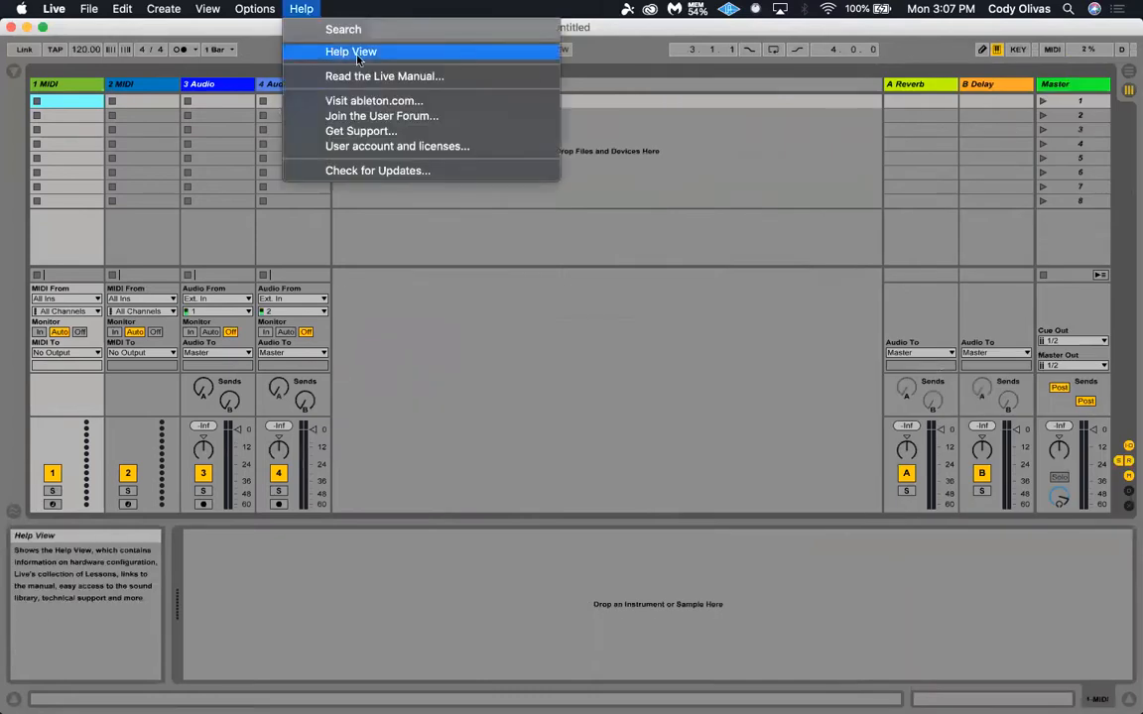
{"action": "left_click", "coordinate": [342, 52]}
{"action": "scroll", "coordinate": [957, 467], "scroll_direction": "down", "scroll_amount": 3}
{"action": "scroll", "coordinate": [982, 434], "scroll_direction": "up", "scroll_amount": 3}
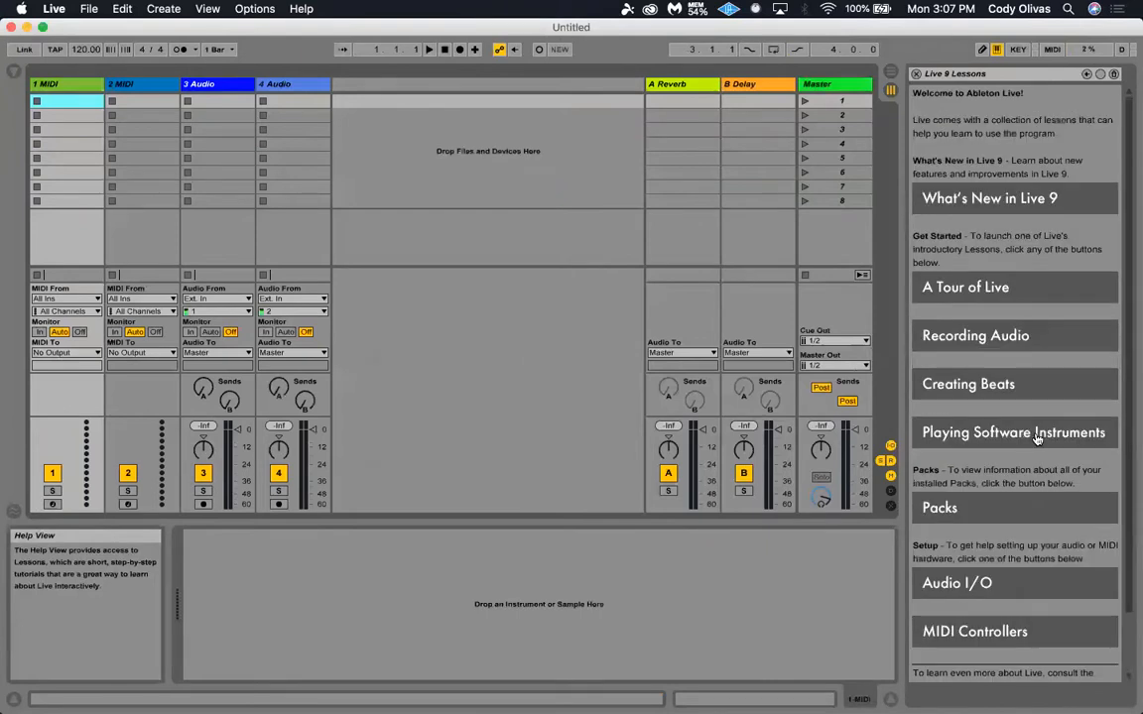
{"action": "left_click", "coordinate": [916, 76]}
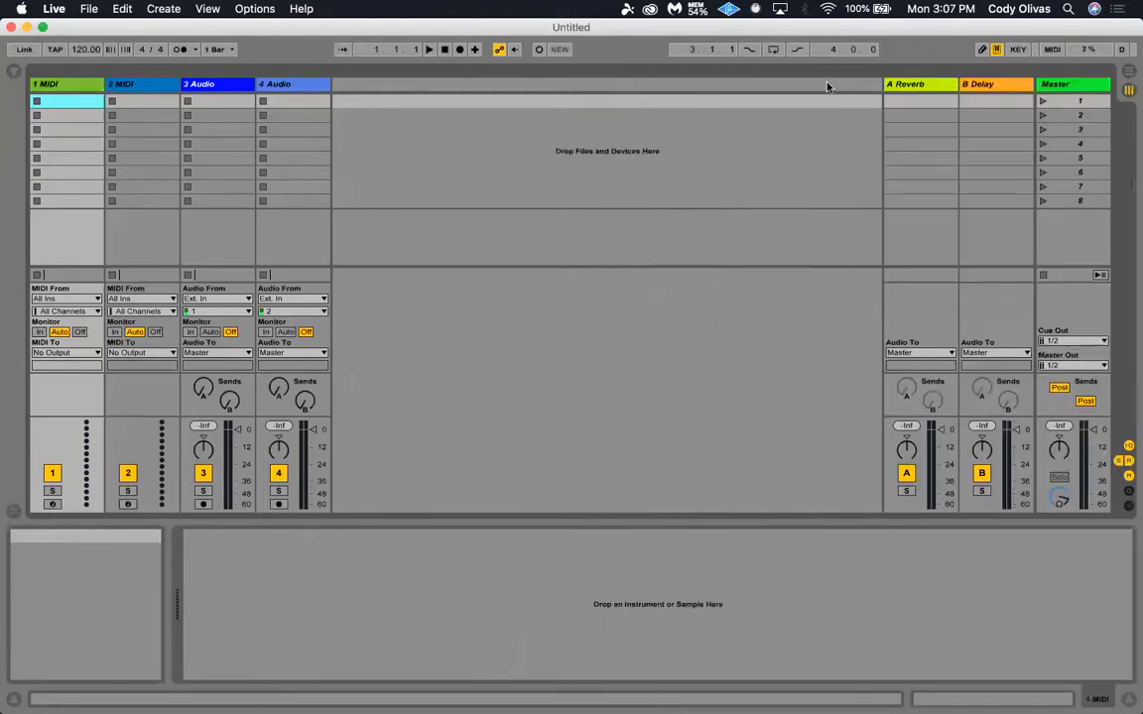
Open the Help View once more, look over the Live 9 Lessons page, and close the view.
{"action": "left_click", "coordinate": [302, 9]}
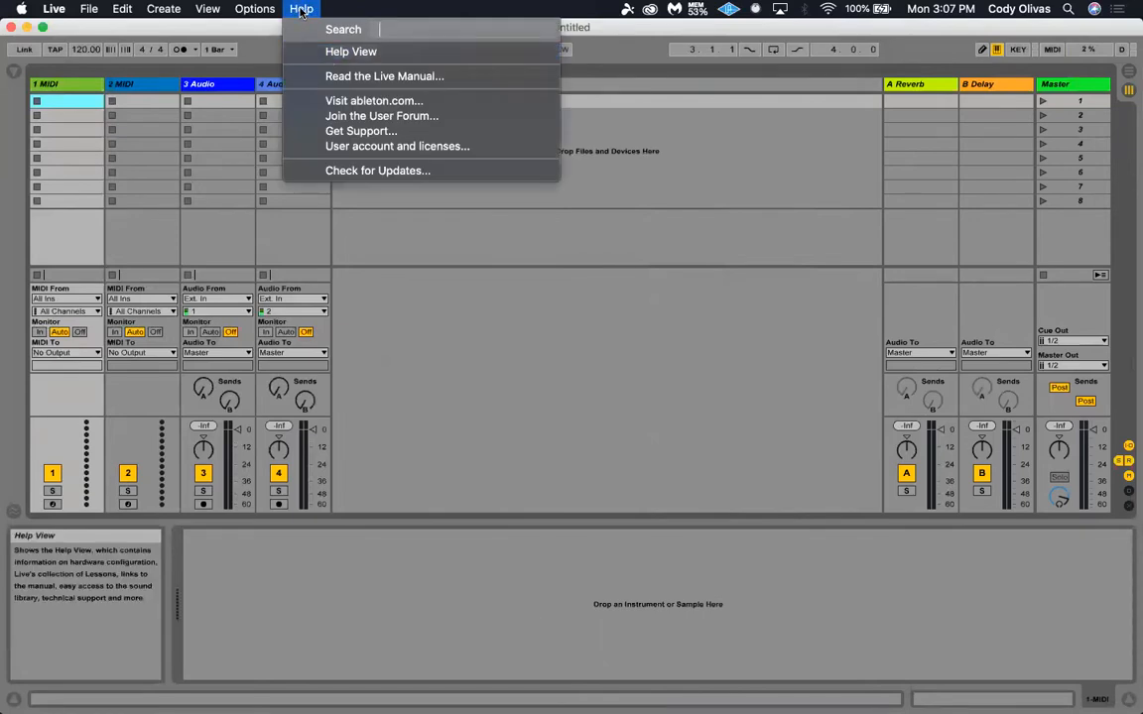
{"action": "left_click", "coordinate": [340, 55]}
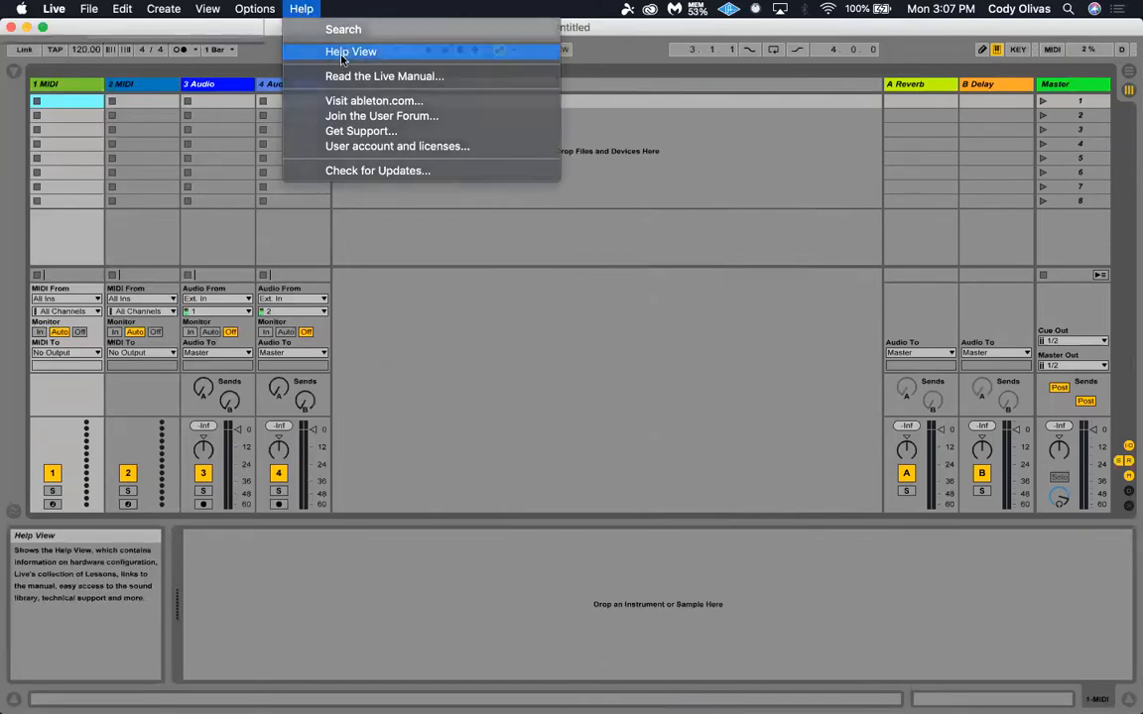
{"action": "scroll", "coordinate": [1040, 458], "scroll_direction": "down", "scroll_amount": 2}
{"action": "scroll", "coordinate": [992, 248], "scroll_direction": "up", "scroll_amount": 2}
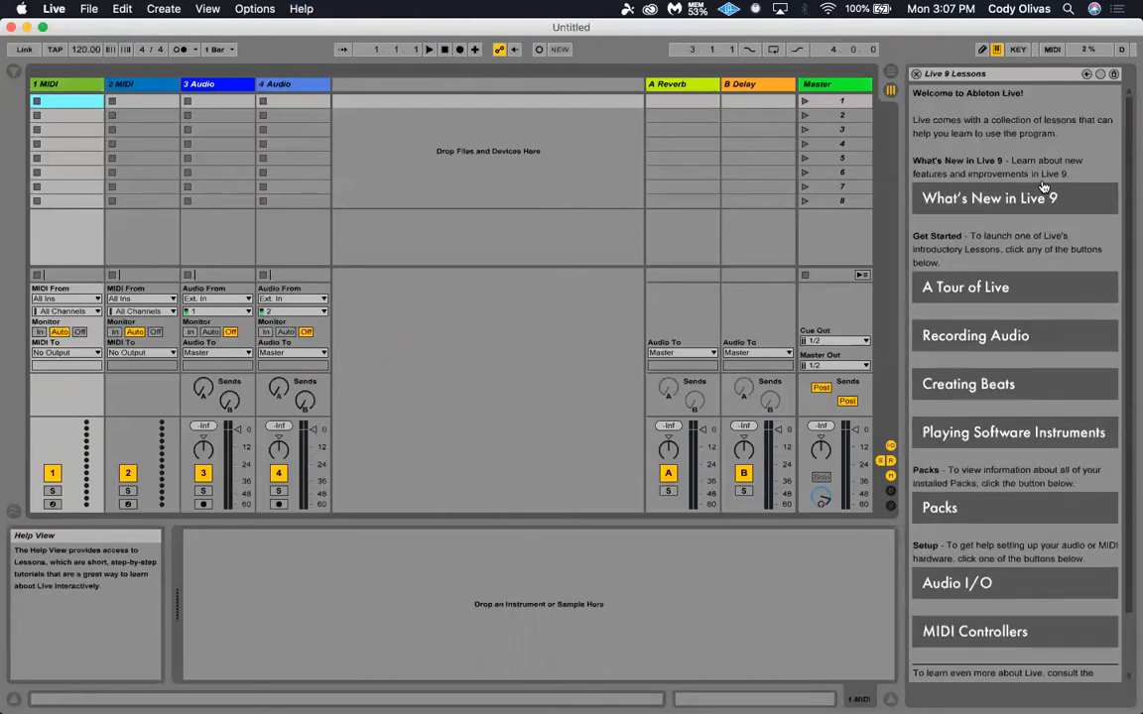
{"action": "left_click", "coordinate": [917, 75]}
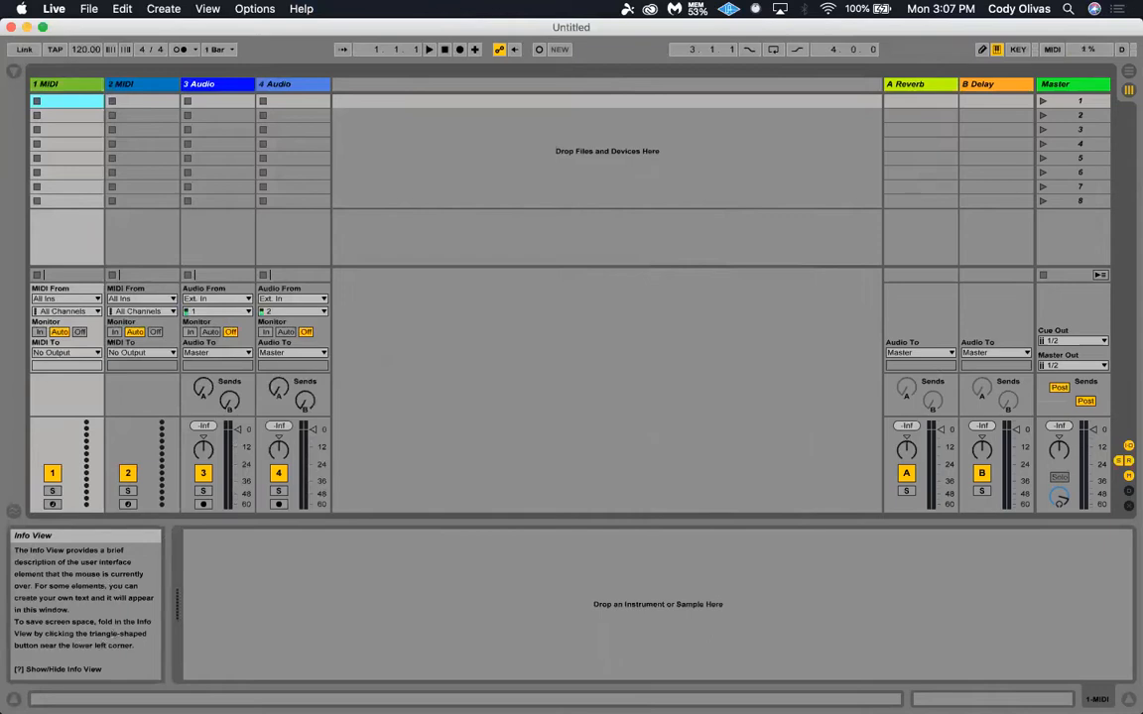
Hide and show the Info View twice, leaving it displayed.
{"action": "left_click", "coordinate": [14, 699]}
{"action": "left_click", "coordinate": [14, 699]}
{"action": "left_click", "coordinate": [14, 699]}
{"action": "left_click", "coordinate": [14, 698]}
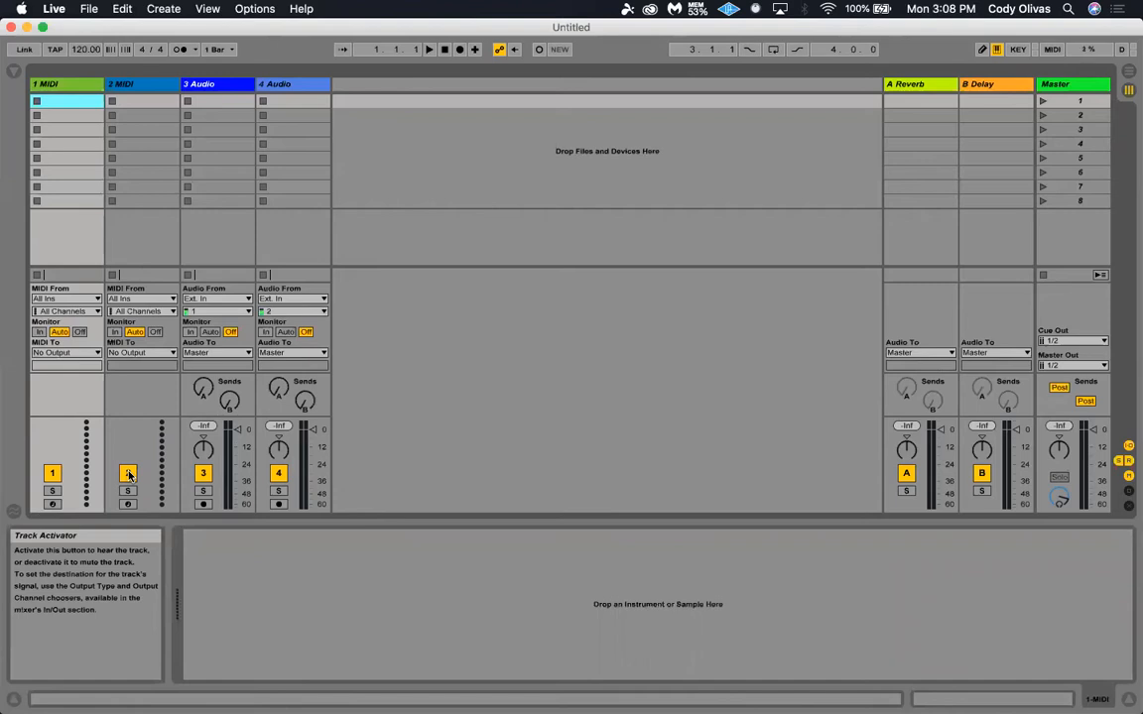
Mute and reactivate the 2 MIDI track, and do the same for the 3 Audio track.
{"action": "left_click", "coordinate": [126, 473]}
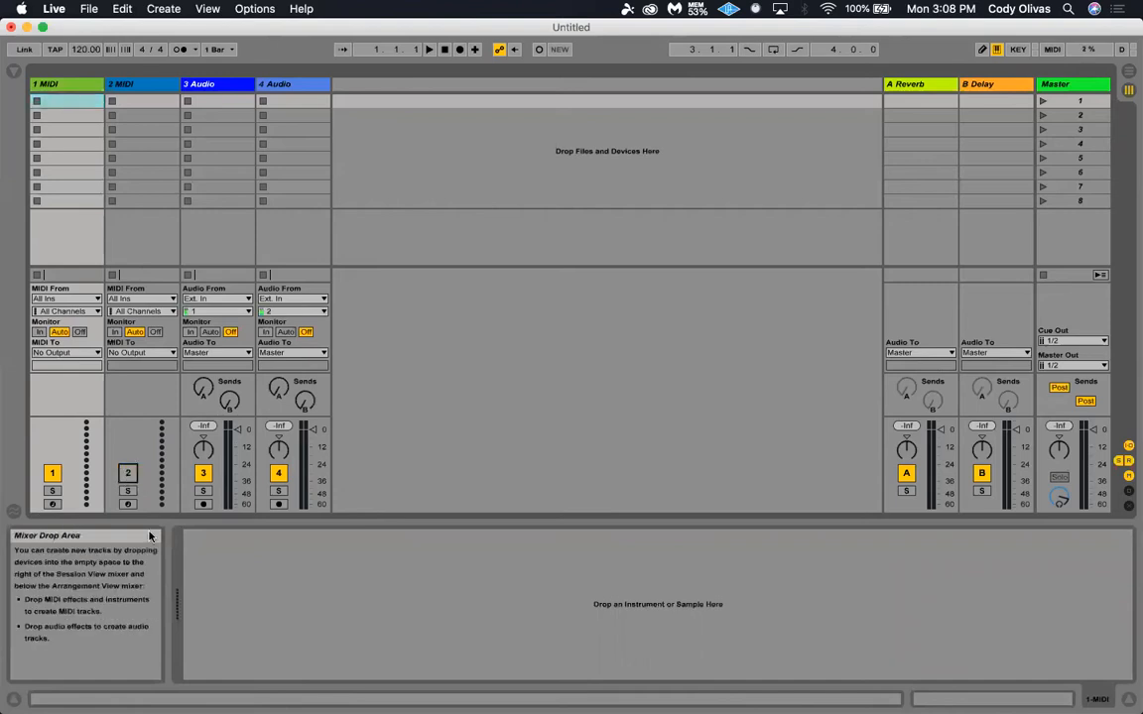
{"action": "left_click", "coordinate": [126, 474]}
{"action": "left_click", "coordinate": [202, 473]}
{"action": "left_click", "coordinate": [203, 473]}
Select the 1 MIDI, 2 MIDI, 3 Audio and 4 Audio tracks in order twice in Session View, ending on 1 MIDI.
{"action": "left_click", "coordinate": [69, 89]}
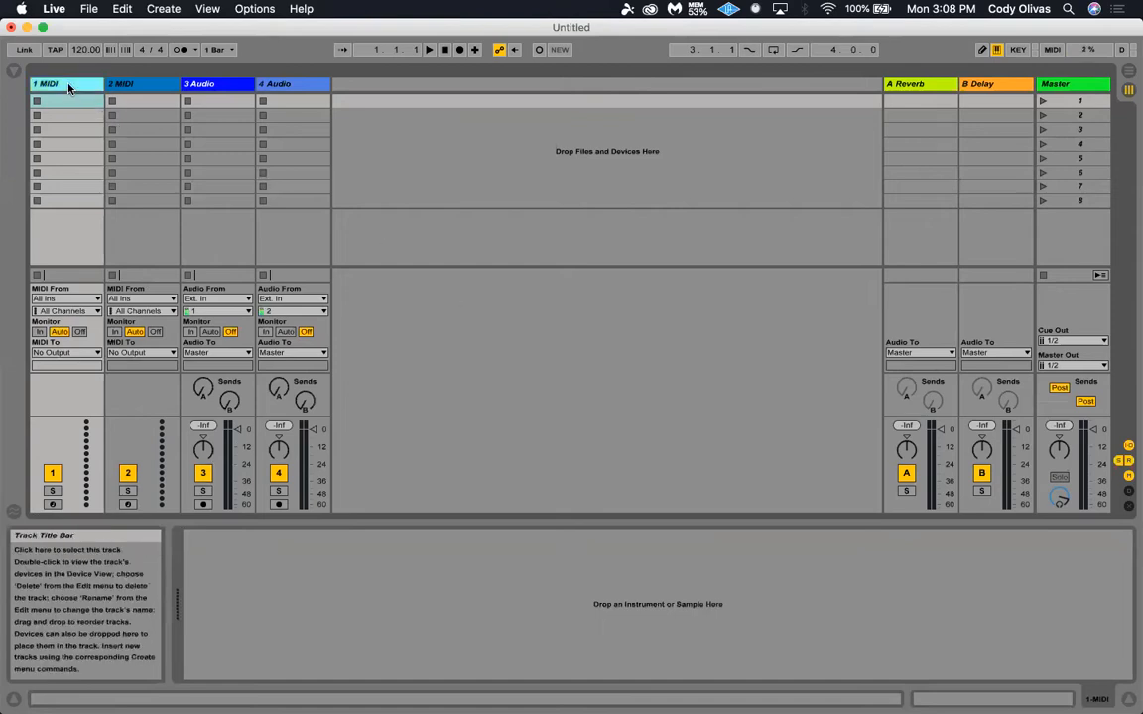
{"action": "left_click", "coordinate": [120, 84]}
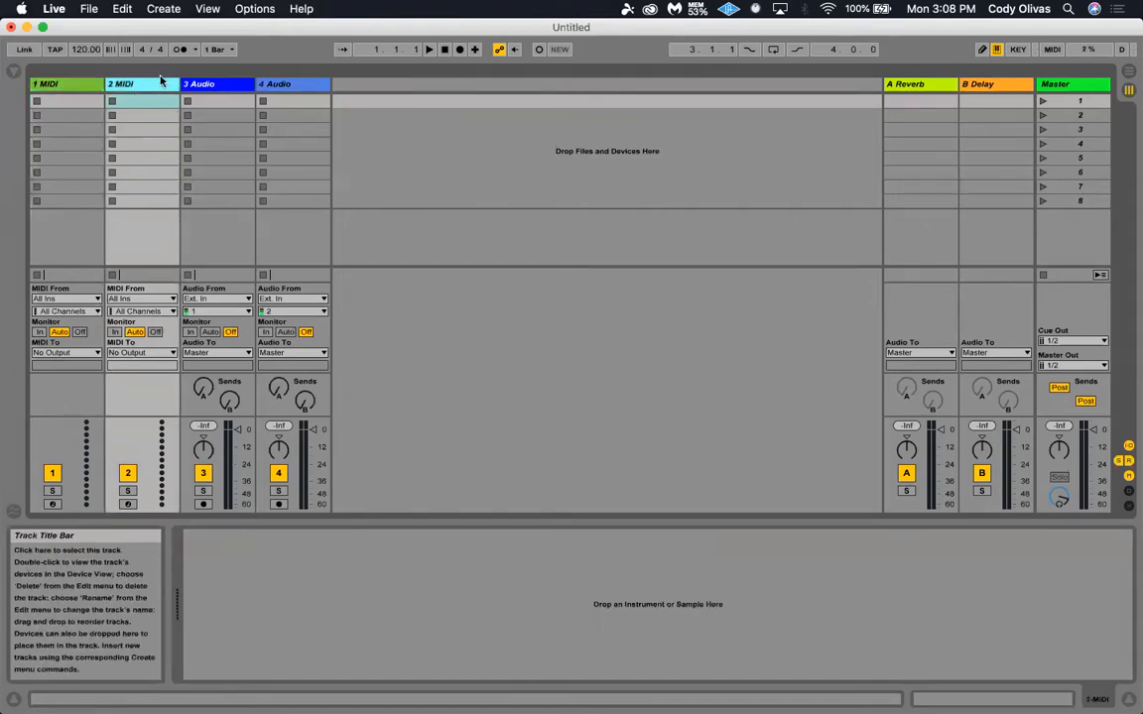
{"action": "left_click", "coordinate": [198, 80]}
{"action": "left_click", "coordinate": [264, 79]}
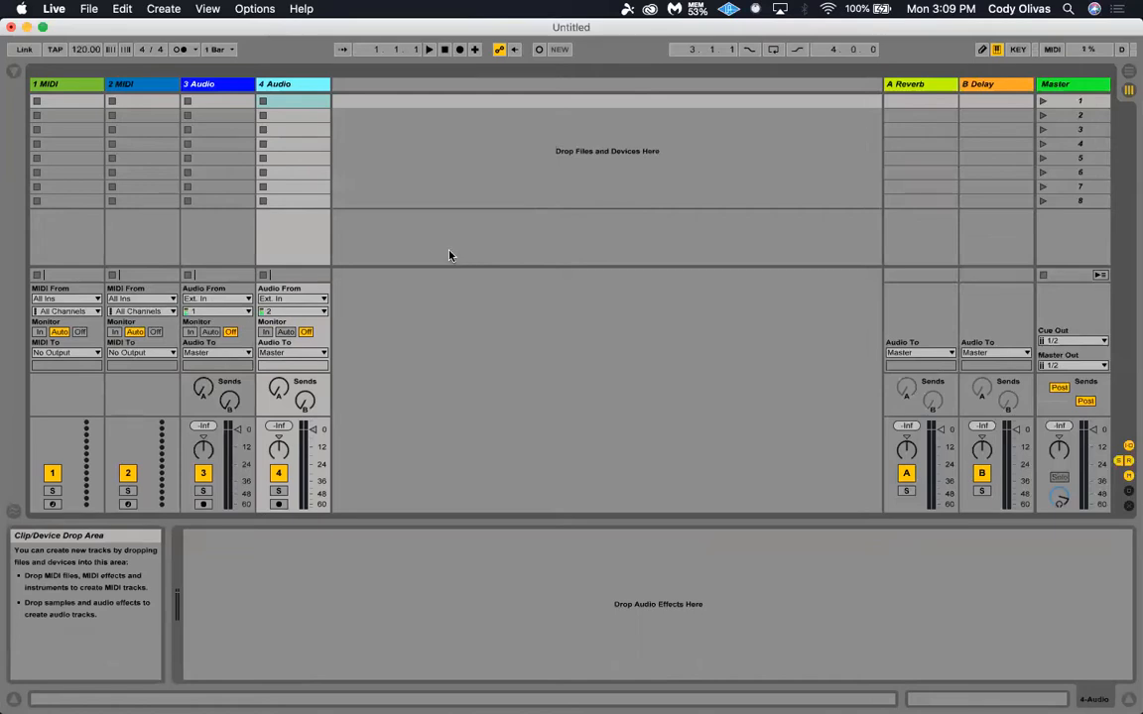
{"action": "left_click", "coordinate": [71, 87]}
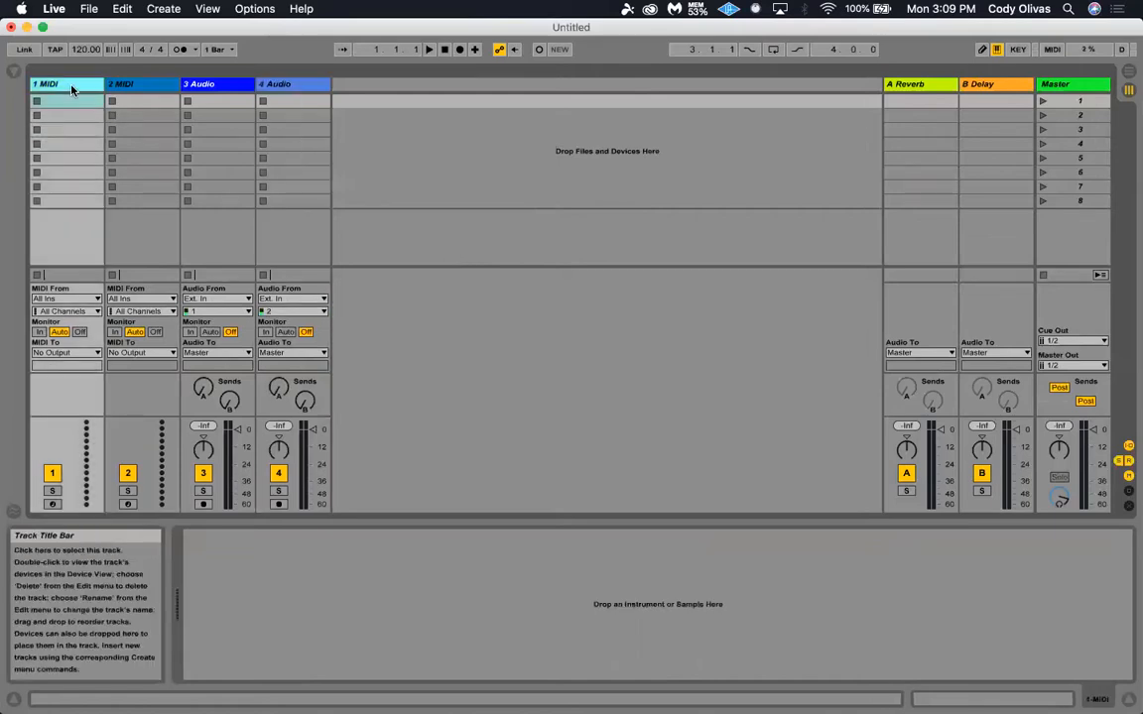
{"action": "left_click", "coordinate": [146, 88]}
{"action": "left_click", "coordinate": [218, 87]}
{"action": "left_click", "coordinate": [295, 89]}
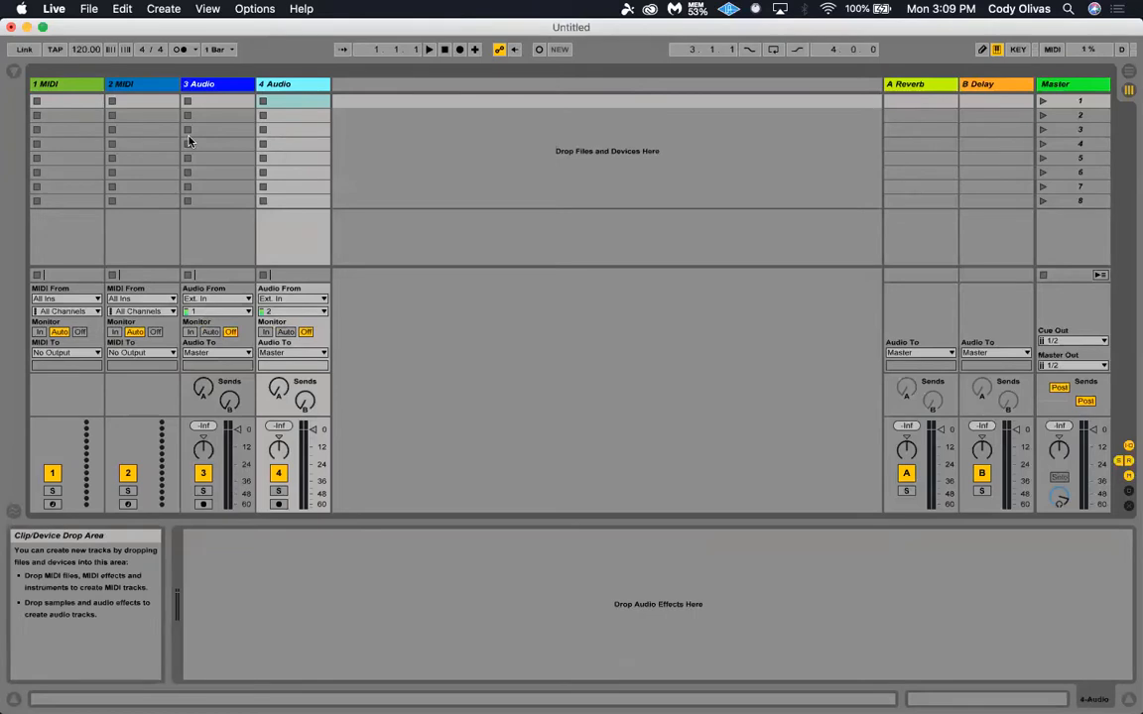
{"action": "left_click", "coordinate": [55, 83]}
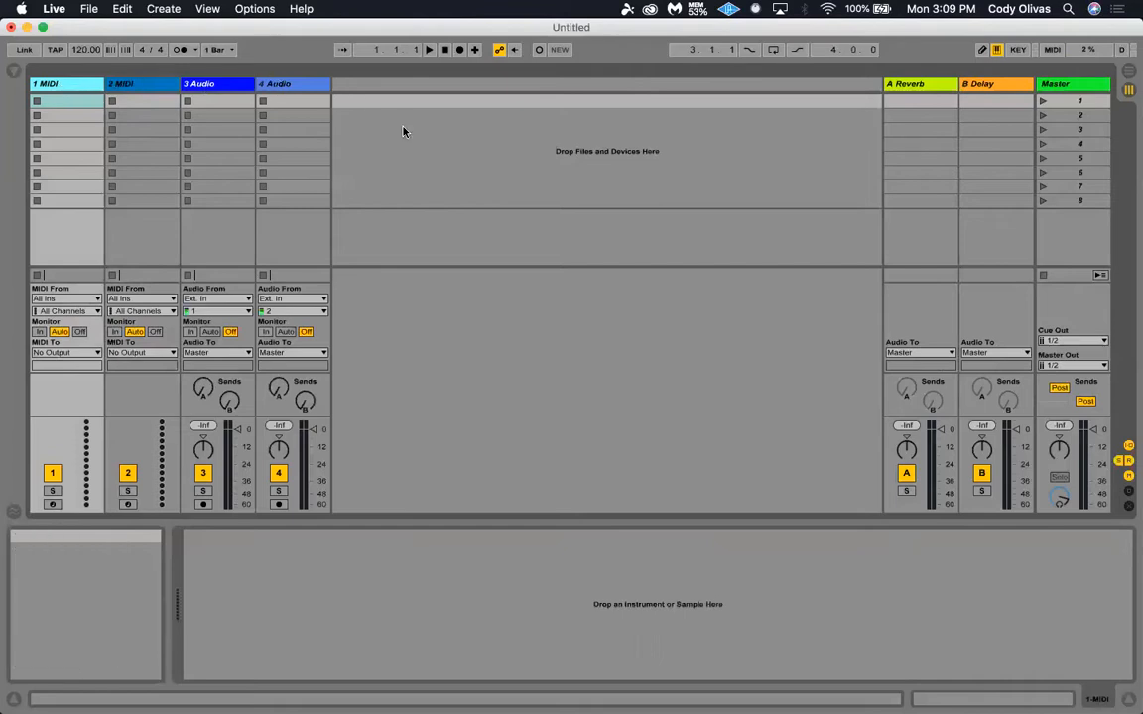
Switch to Arrangement View and select each of the four tracks from 1 MIDI down to 4 Audio.
{"action": "key", "text": "Tab"}
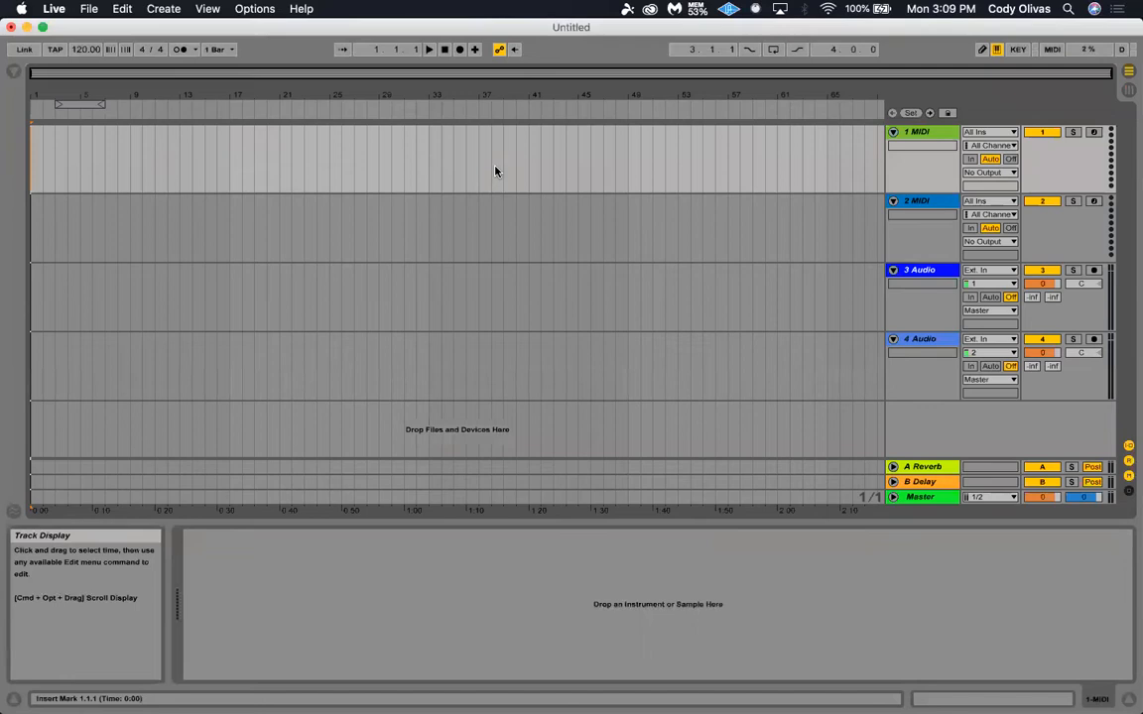
{"action": "left_click", "coordinate": [925, 134]}
{"action": "left_click", "coordinate": [923, 202]}
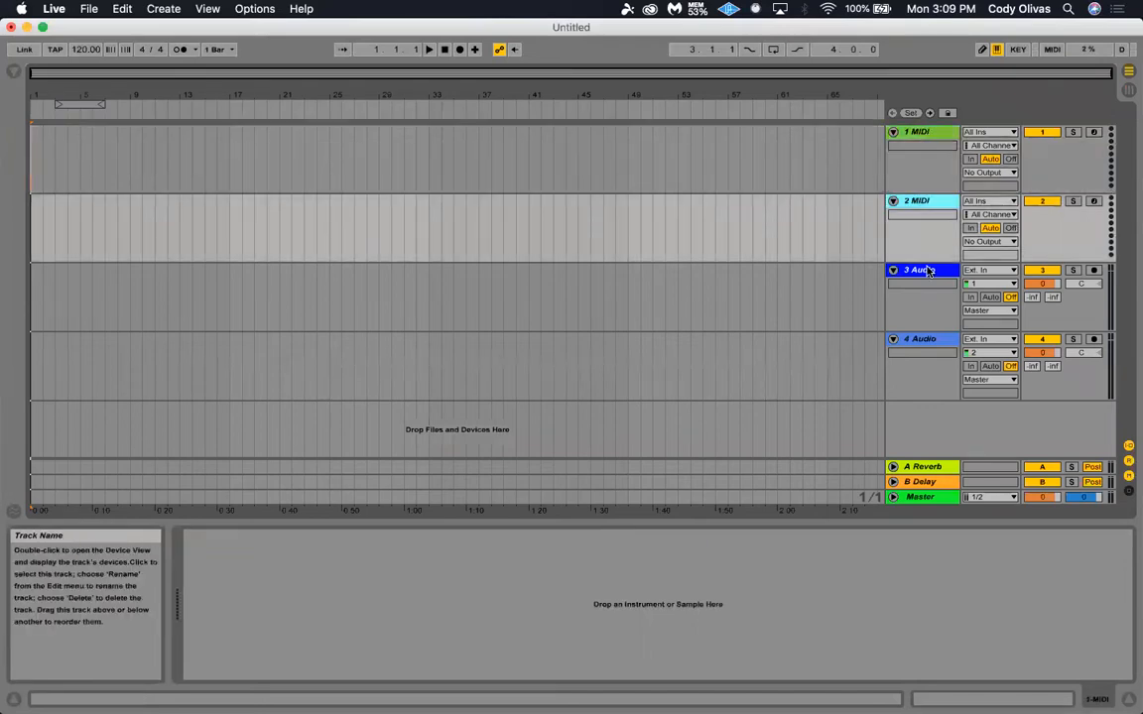
{"action": "left_click", "coordinate": [920, 271]}
{"action": "left_click", "coordinate": [917, 340]}
Return to Session View and select the 1 MIDI, 2 MIDI and 3 Audio tracks one after another.
{"action": "key", "text": "Tab"}
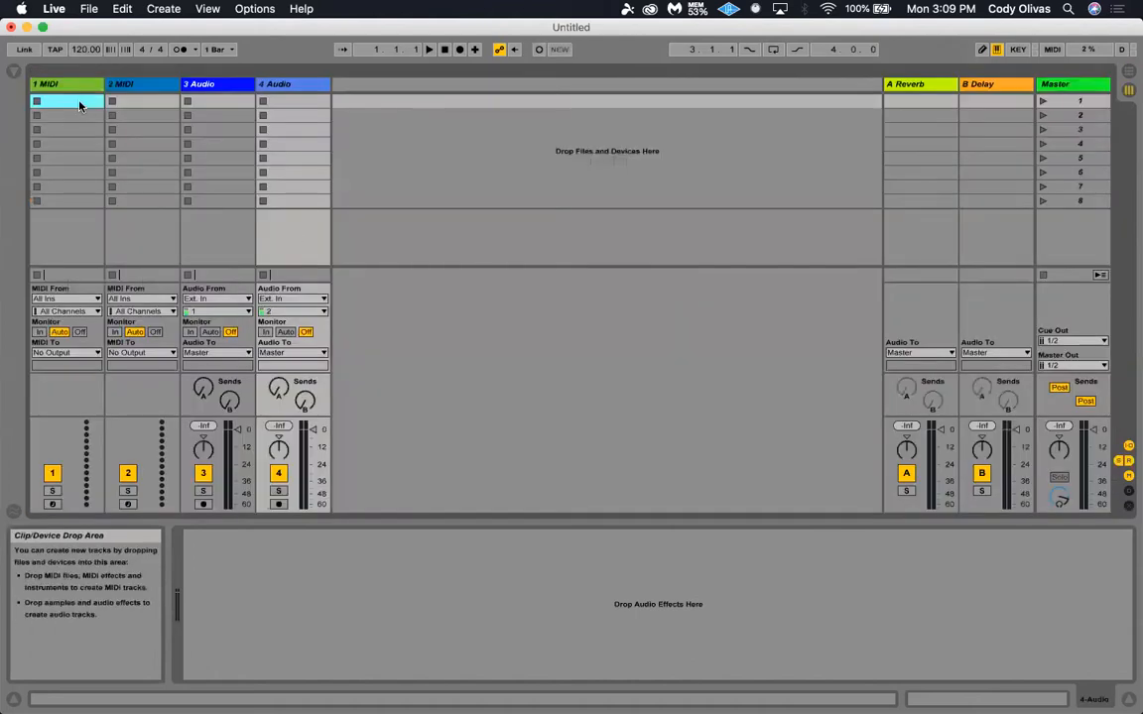
{"action": "left_click", "coordinate": [70, 85]}
{"action": "left_click", "coordinate": [139, 84]}
{"action": "left_click", "coordinate": [245, 84]}
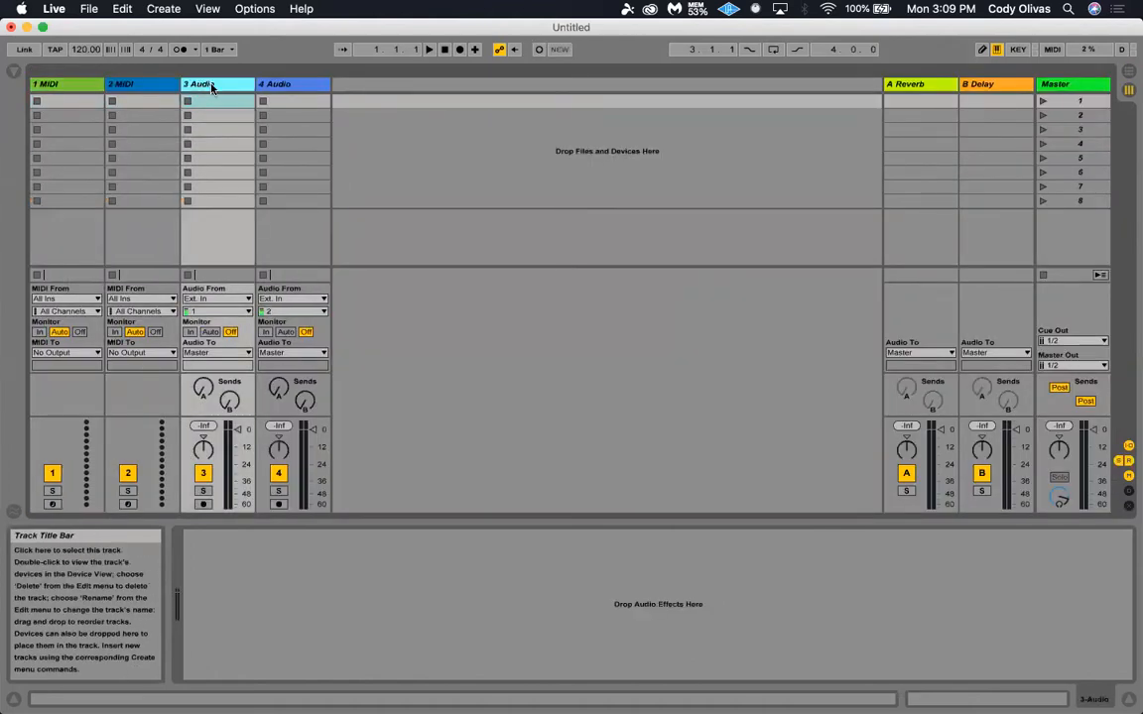
Select the 3 Audio track in Arrangement View and return to Session View to compare it there.
{"action": "key", "text": "Tab"}
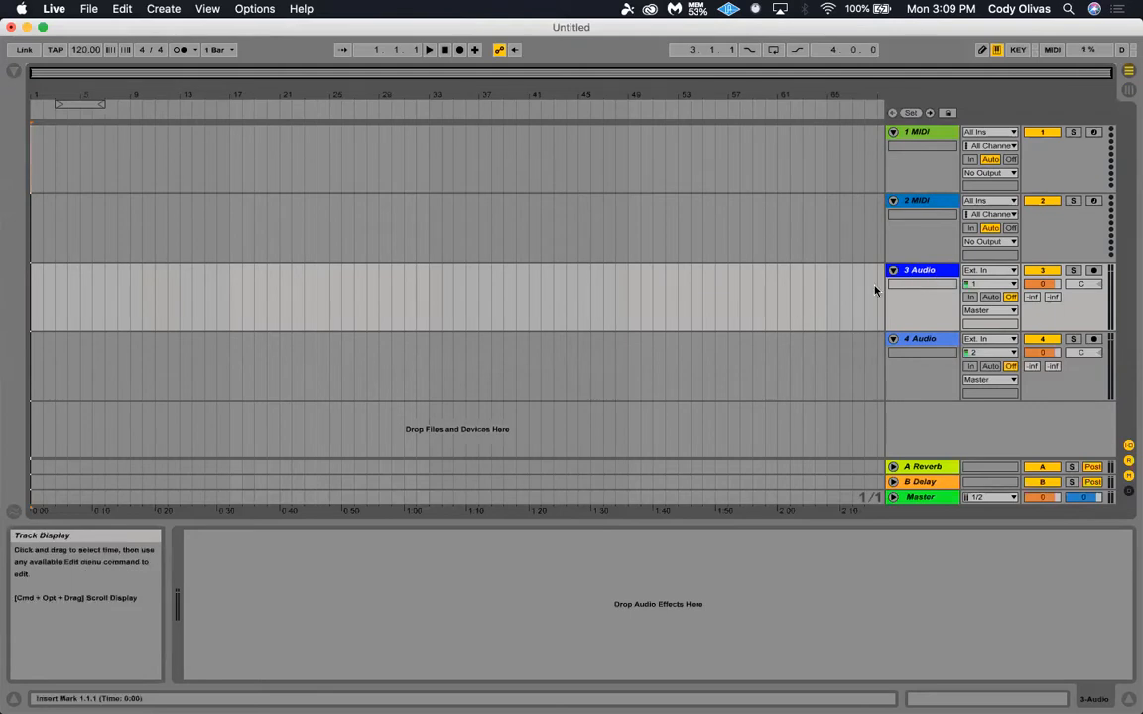
{"action": "left_click", "coordinate": [929, 271]}
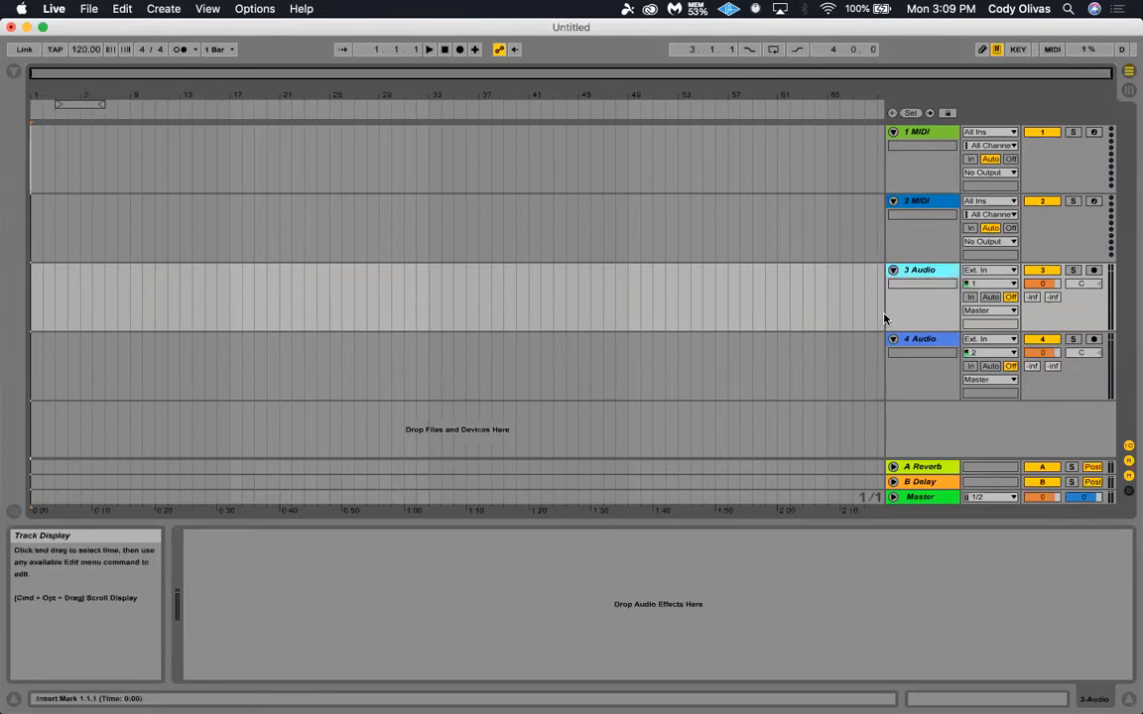
{"action": "key", "text": "Tab"}
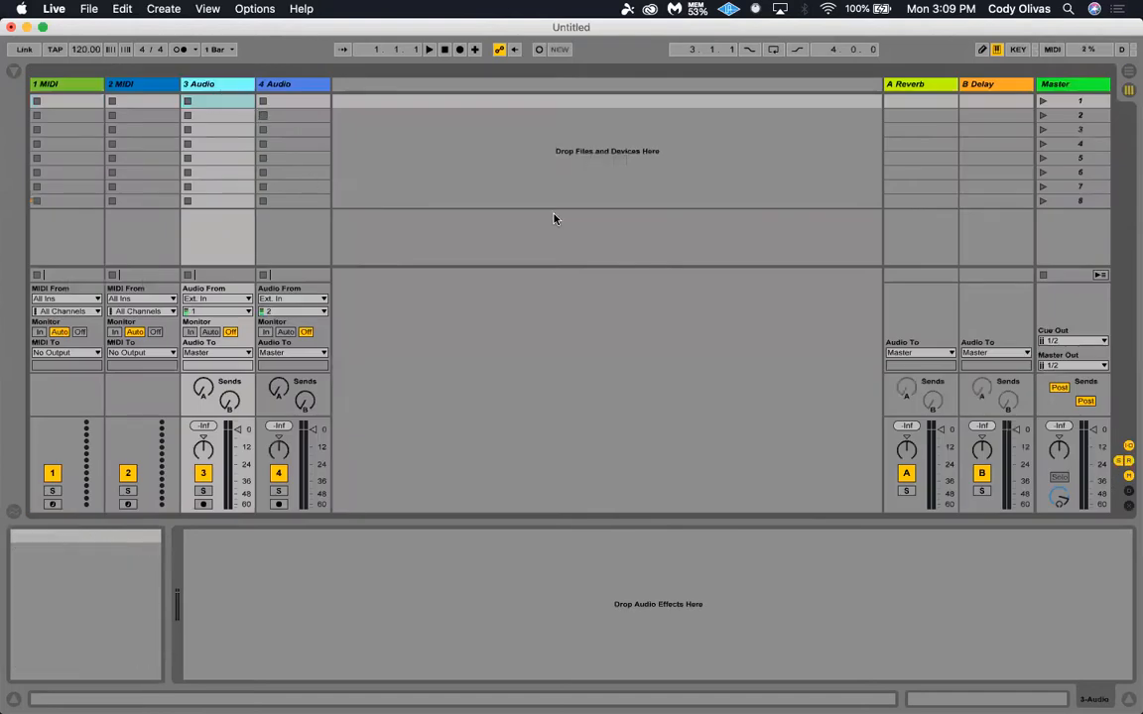
Switch to Arrangement View and select the 1 MIDI and 2 MIDI tracks, ending on 1 MIDI.
{"action": "key", "text": "Tab"}
{"action": "left_click", "coordinate": [917, 136]}
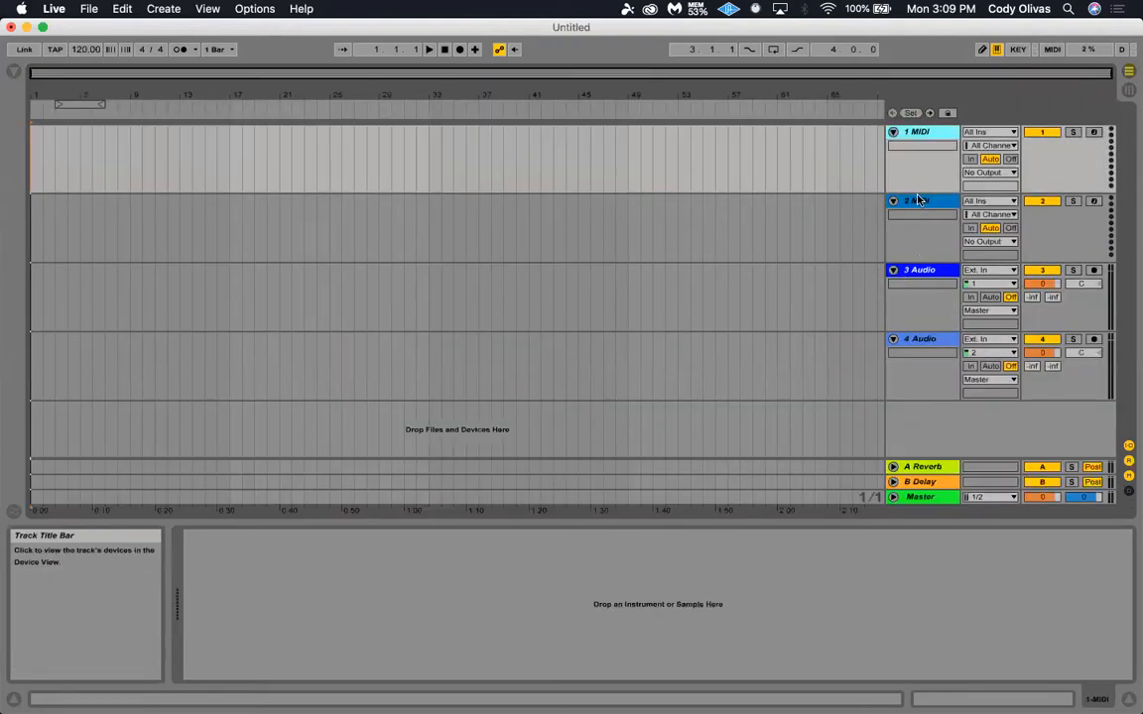
{"action": "left_click", "coordinate": [919, 202]}
{"action": "left_click", "coordinate": [920, 136]}
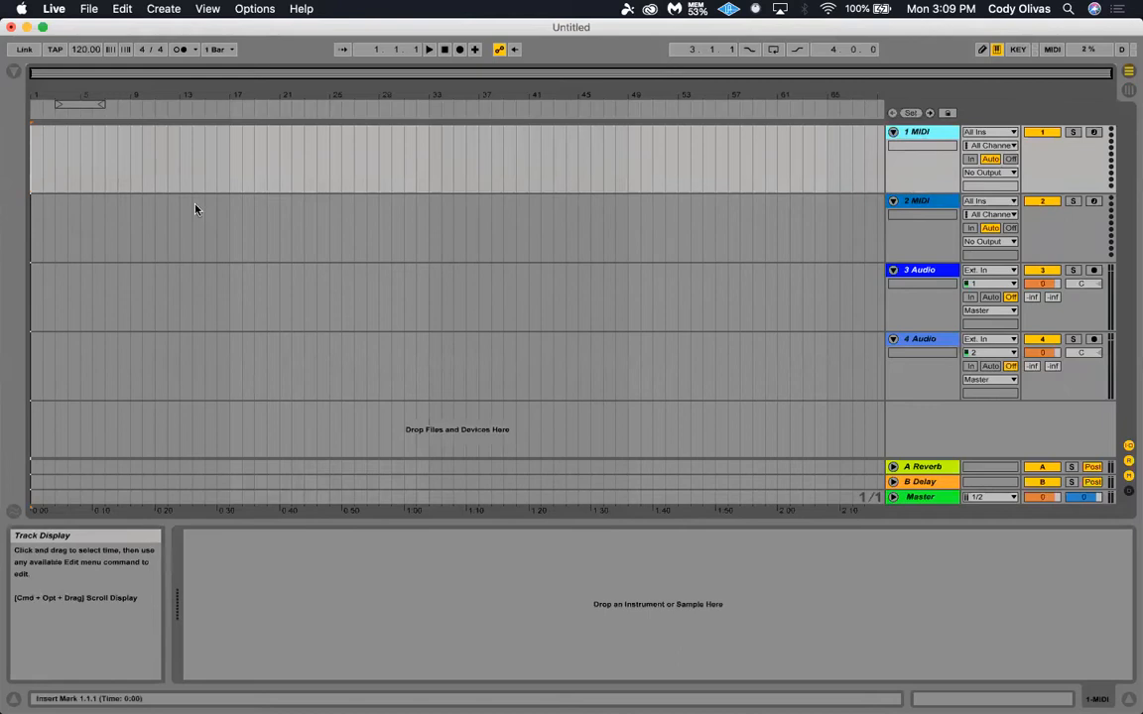
Select the time range from 3.1.1 to 7.1.1 on the 1 MIDI track and place the insert marker at 11.1.1.
{"action": "left_click", "coordinate": [55, 162]}
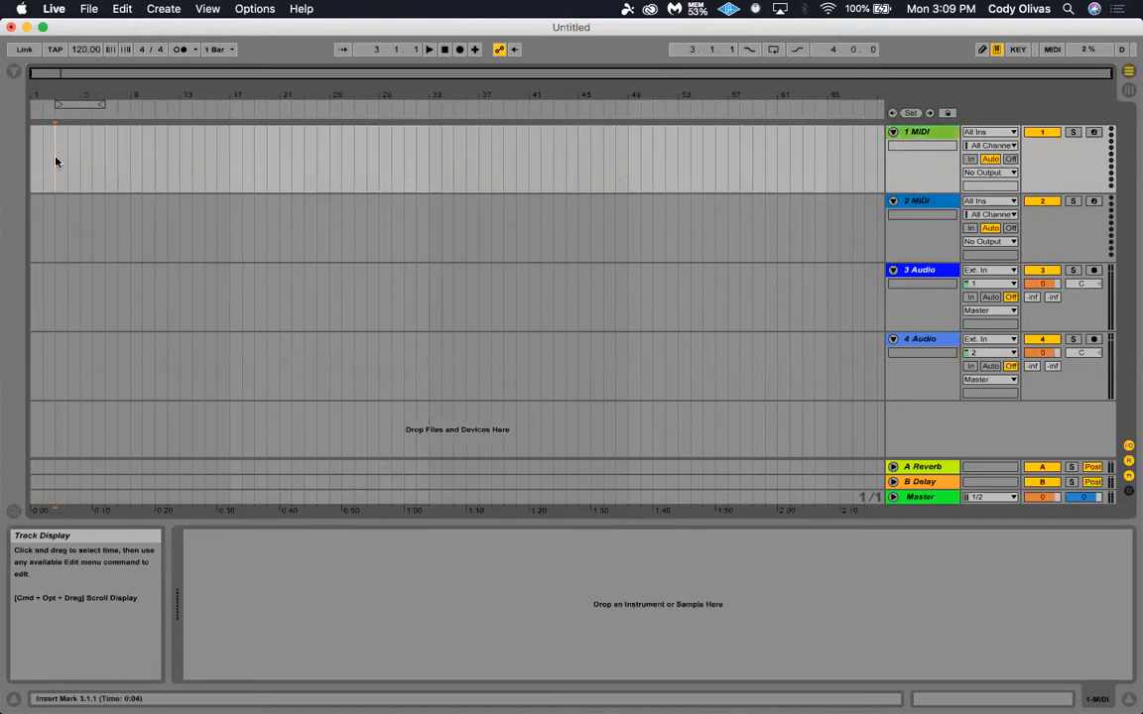
{"action": "left_click_drag", "start_coordinate": [56, 158], "coordinate": [114, 162]}
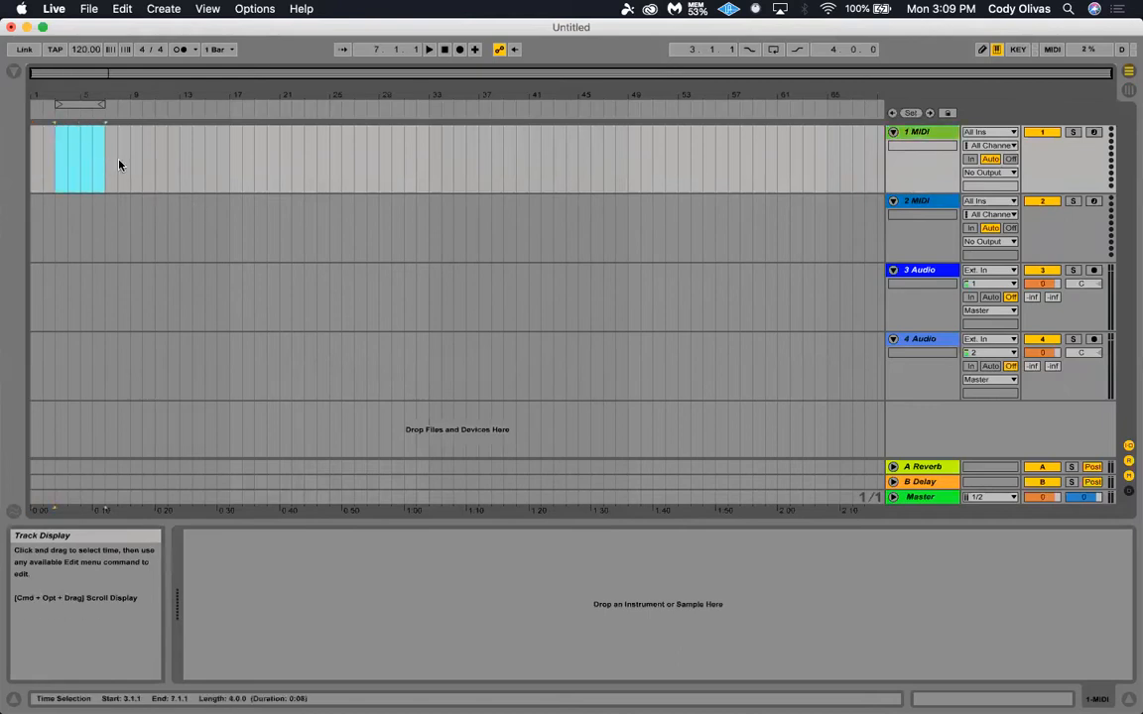
{"action": "left_click", "coordinate": [157, 161]}
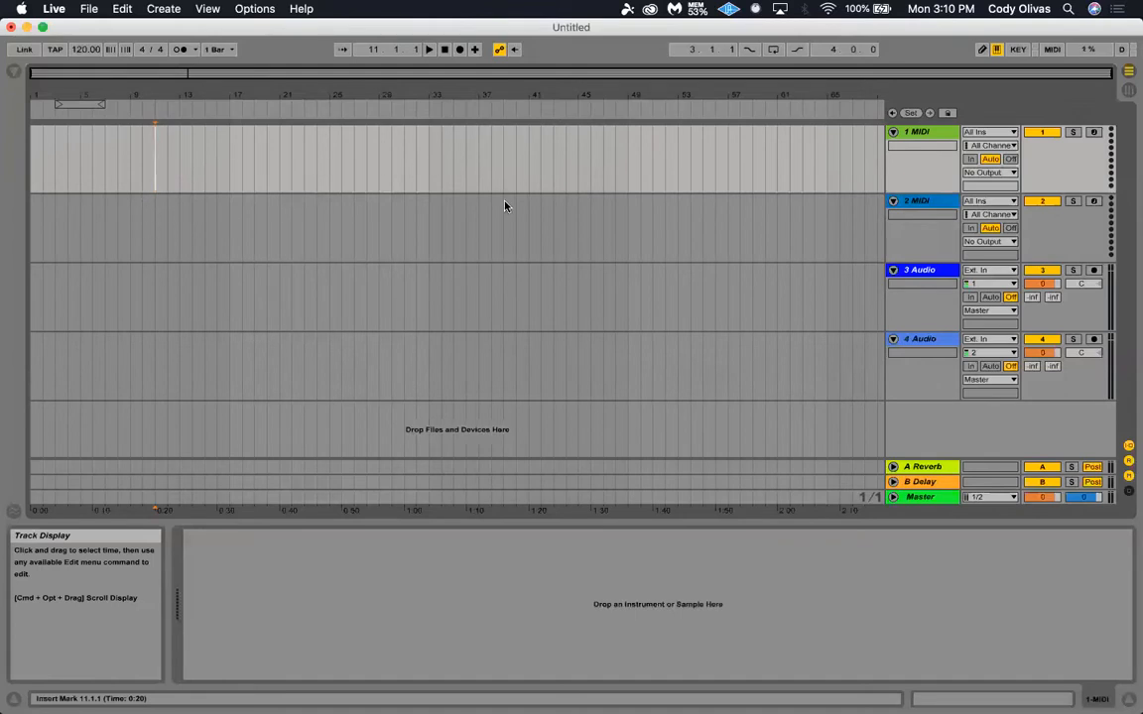
Compare the 1 MIDI track between Session View and Arrangement View by switching back and forth, ending in Session View.
{"action": "key", "text": "Tab"}
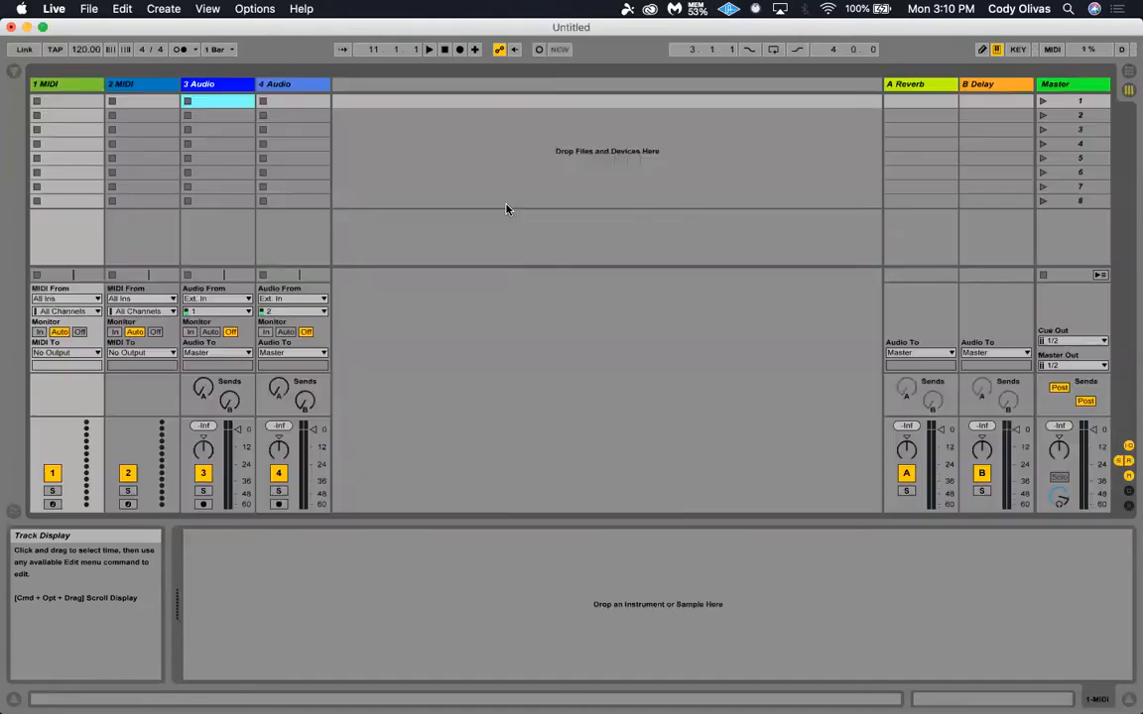
{"action": "left_click", "coordinate": [80, 88]}
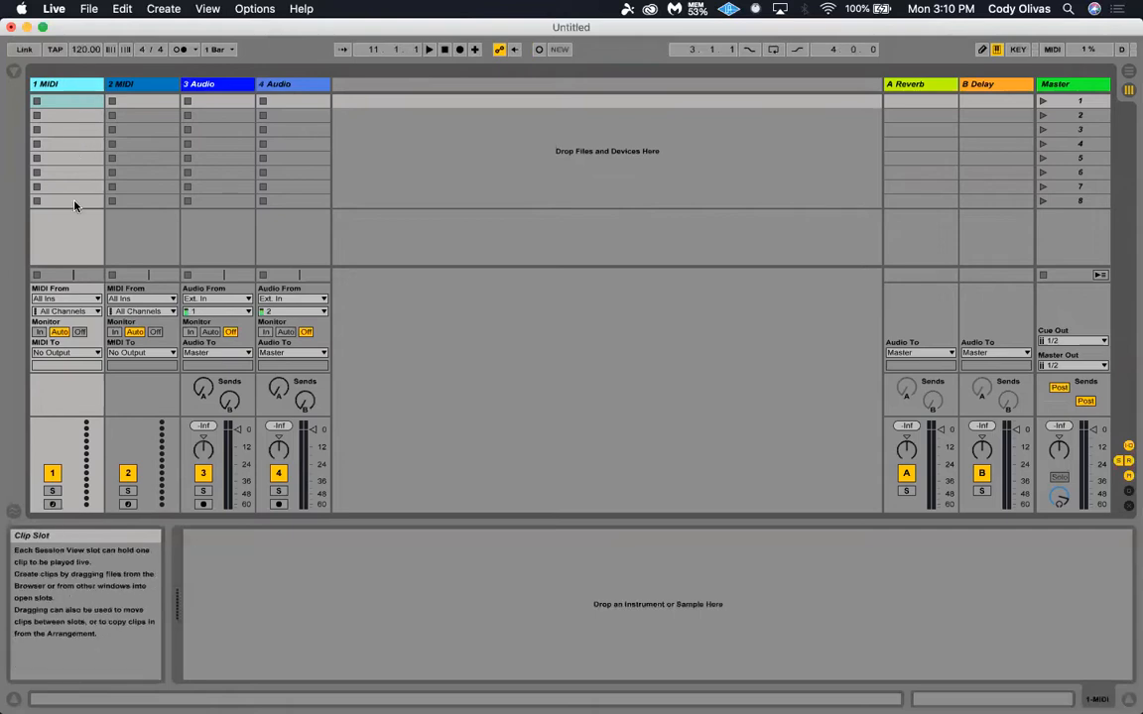
{"action": "key", "text": "Tab"}
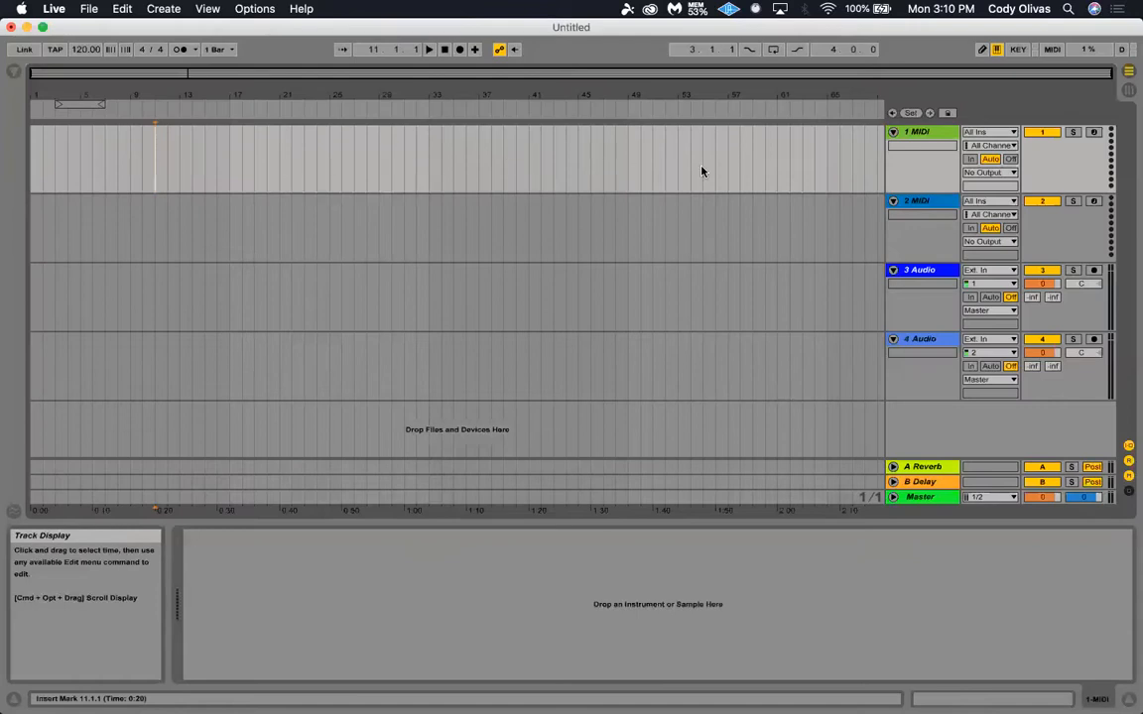
{"action": "key", "text": "Tab"}
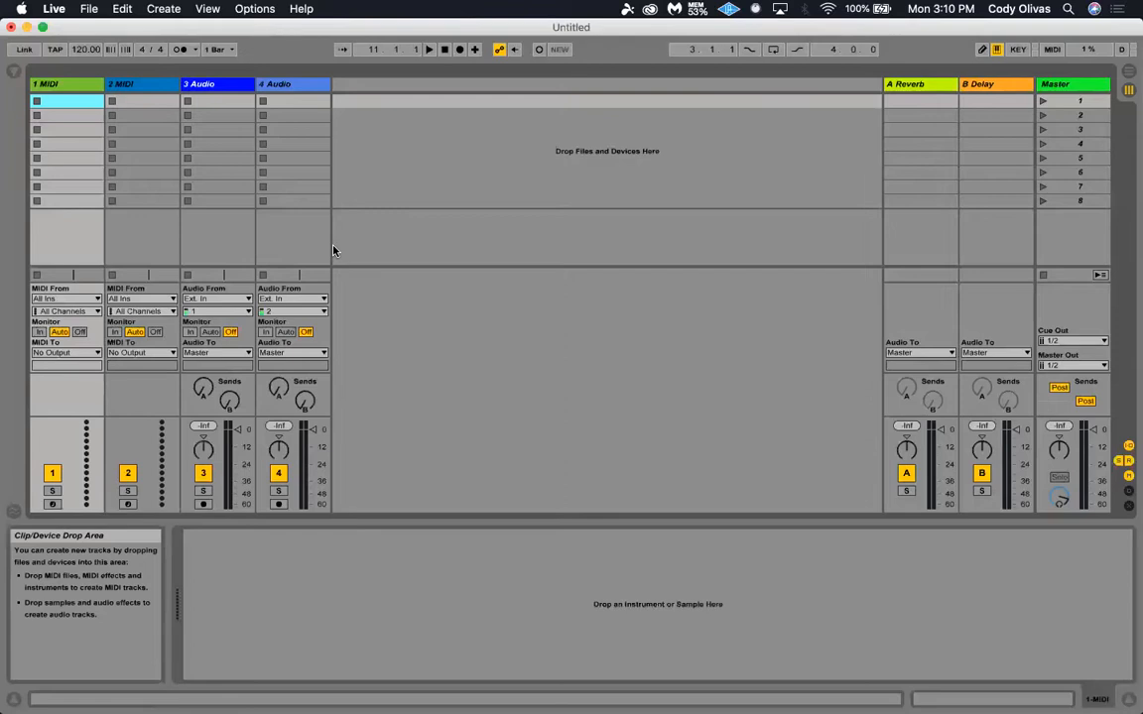
{"action": "key", "text": "Tab"}
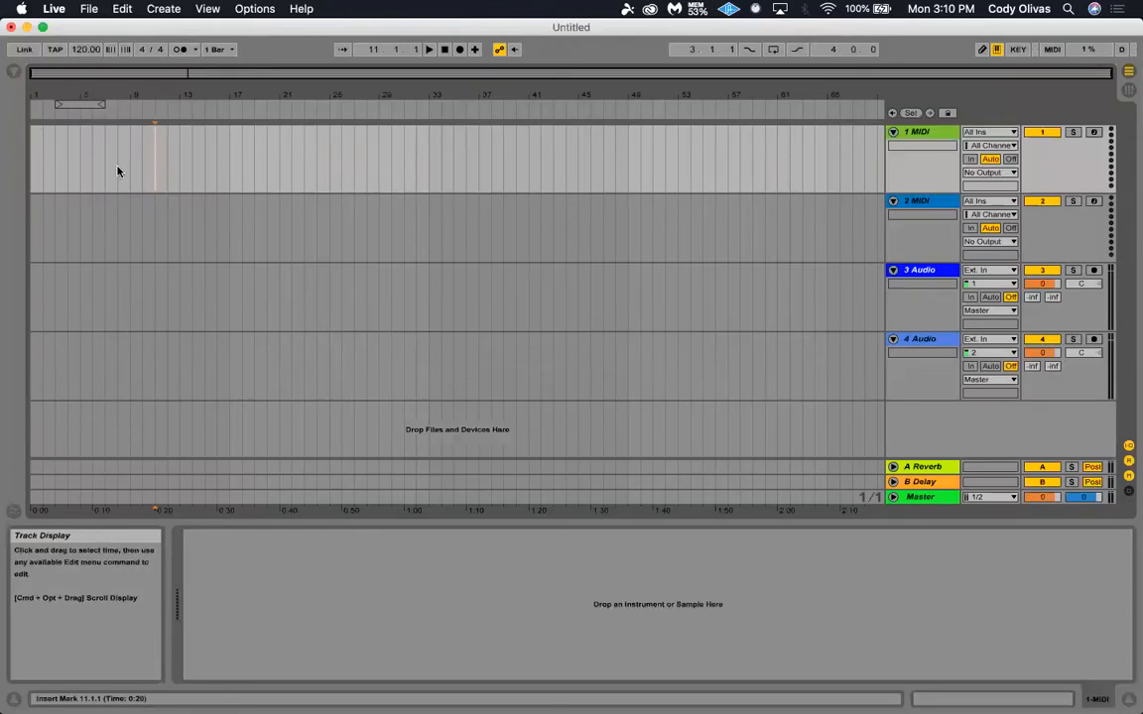
{"action": "key", "text": "Tab"}
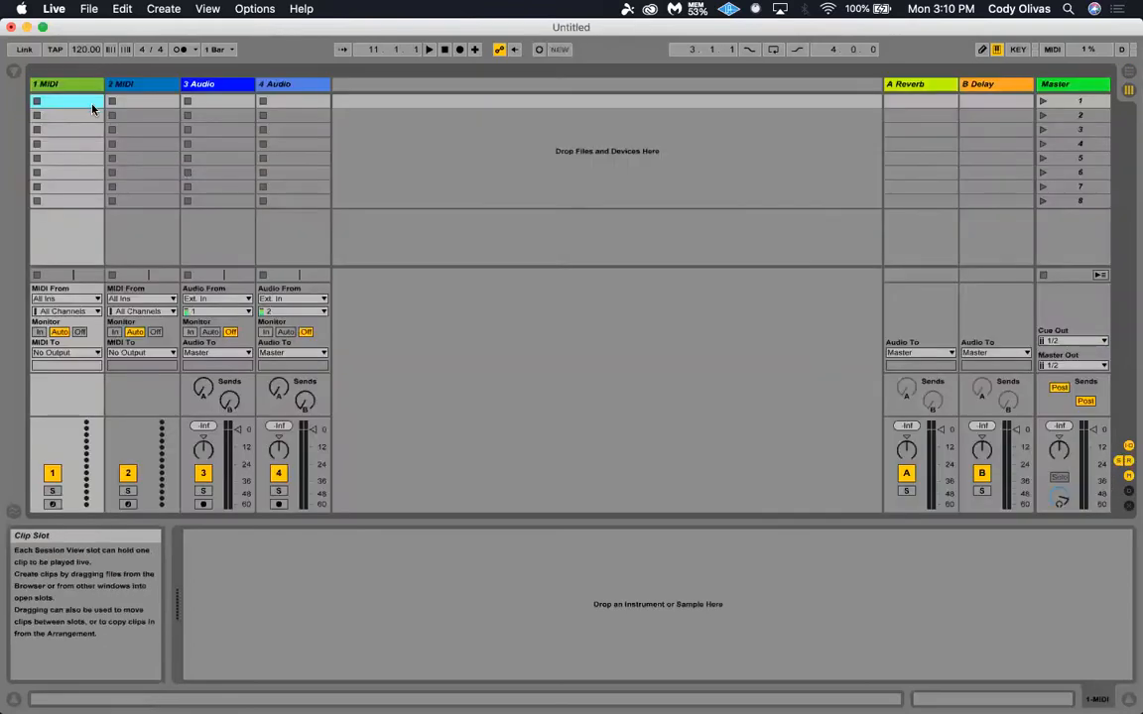
{"action": "key", "text": "Tab"}
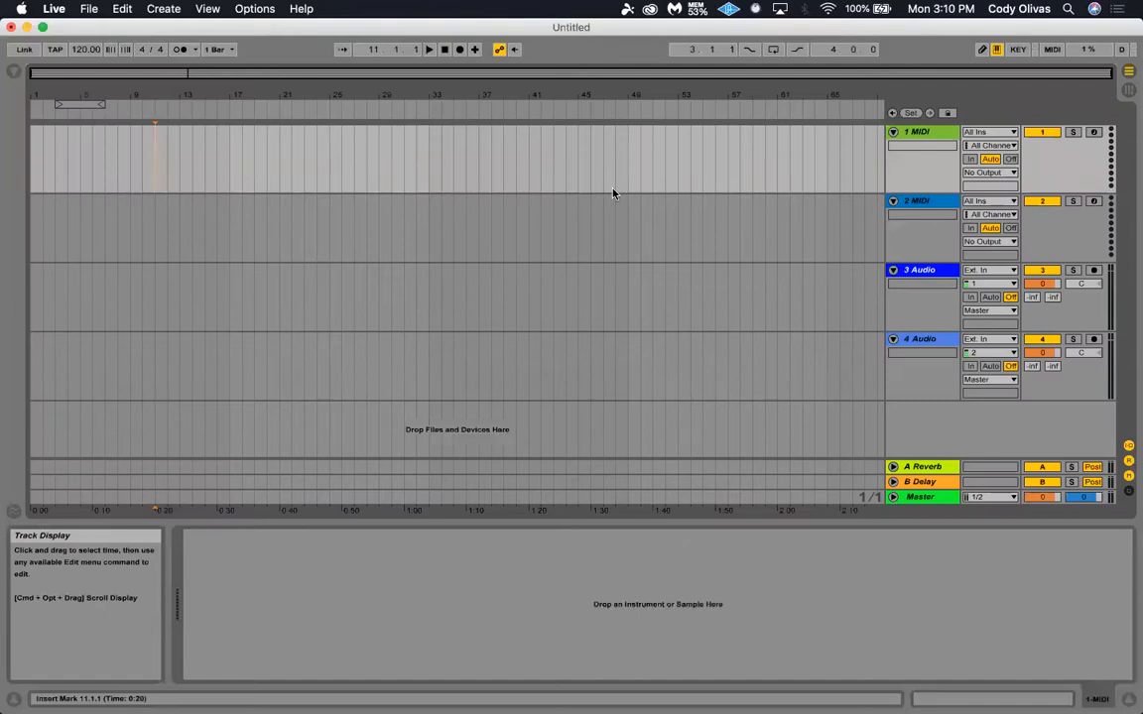
{"action": "key", "text": "Tab"}
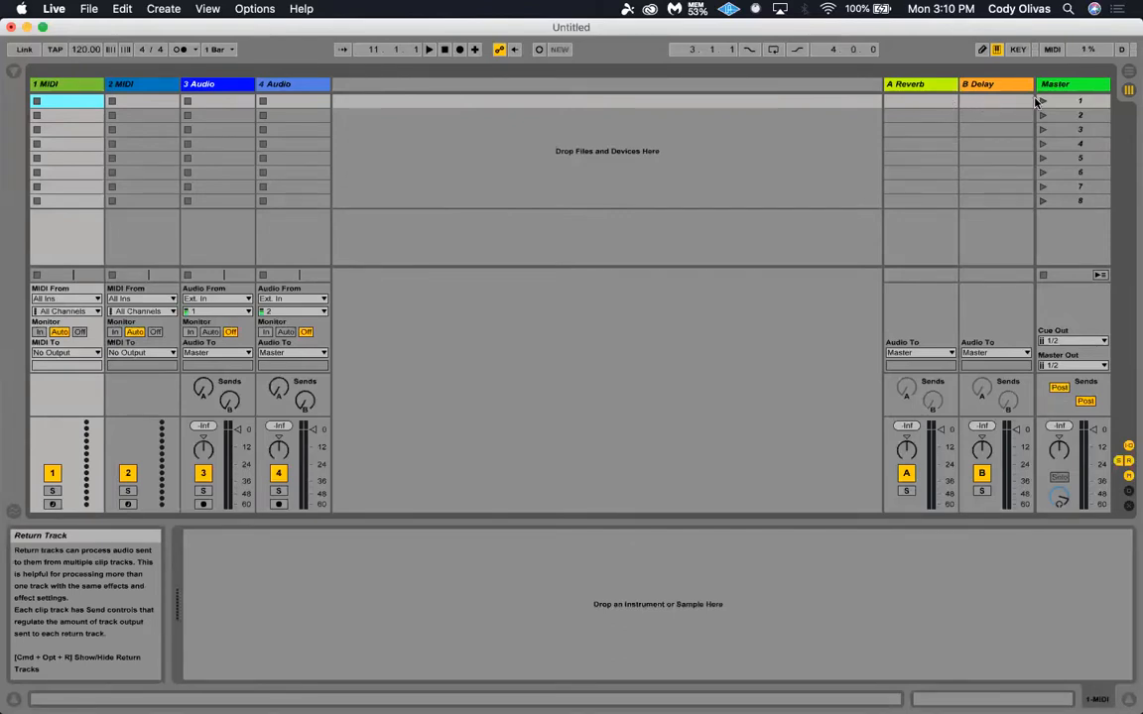
Select scene 1 and scene 2 on the Master track, followed by the third clip slot of the 1 MIDI track.
{"action": "left_click", "coordinate": [1082, 105]}
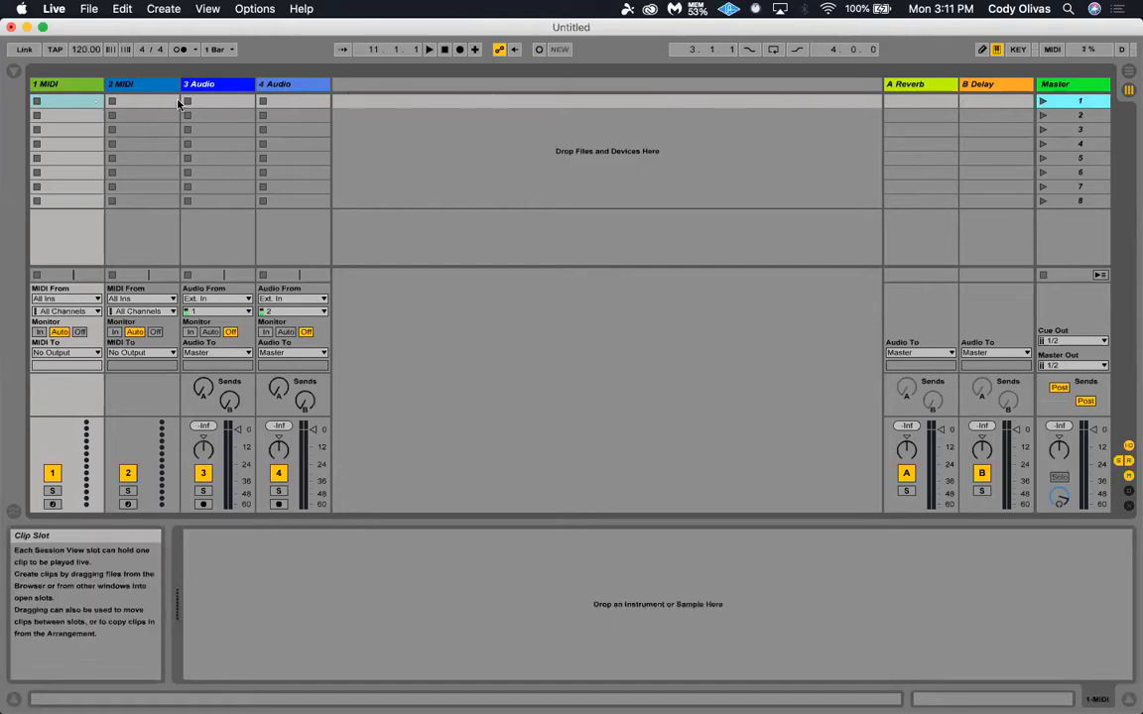
{"action": "left_click", "coordinate": [1077, 116]}
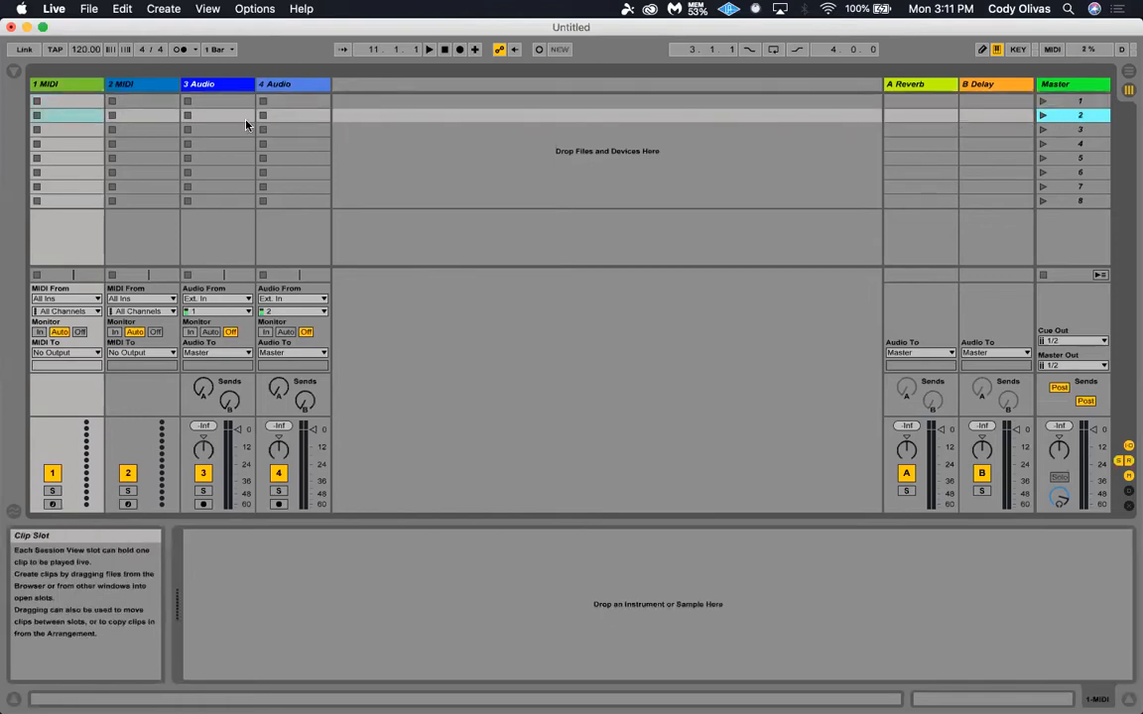
{"action": "left_click", "coordinate": [66, 130]}
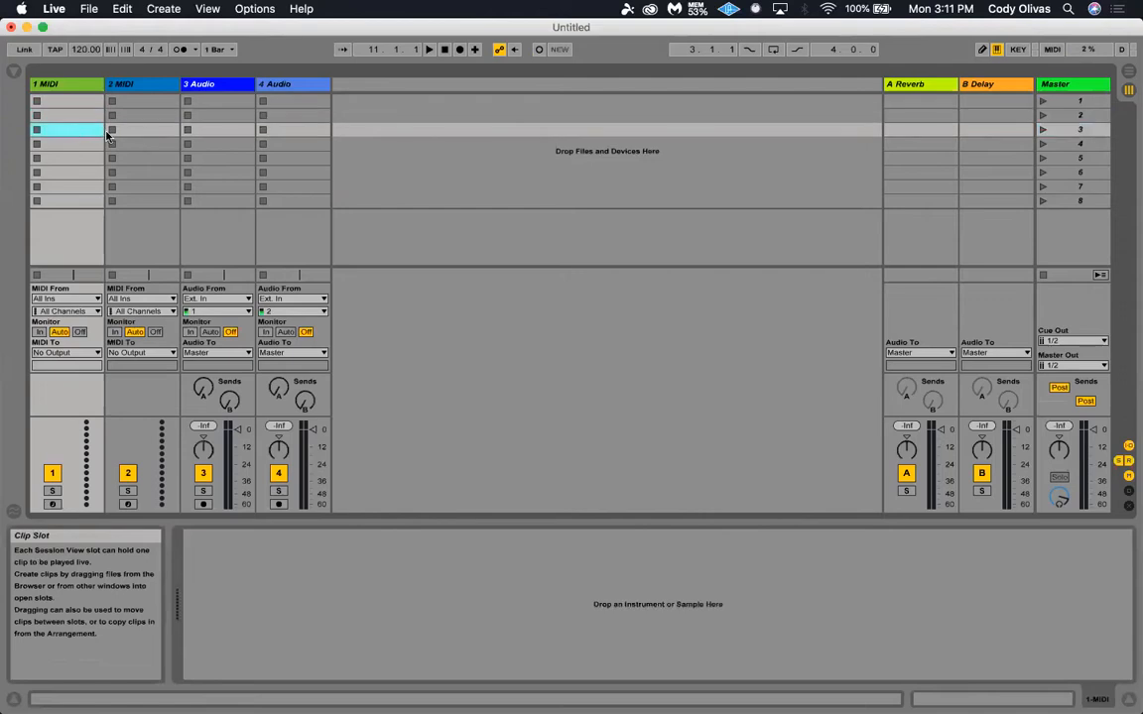
Select scenes 4 through 8 in turn on the Master track, followed by the first clip slot of the 1 MIDI track.
{"action": "left_click", "coordinate": [1083, 144]}
{"action": "left_click", "coordinate": [1085, 158]}
{"action": "left_click", "coordinate": [1088, 173]}
{"action": "left_click", "coordinate": [1085, 186]}
{"action": "left_click", "coordinate": [1081, 201]}
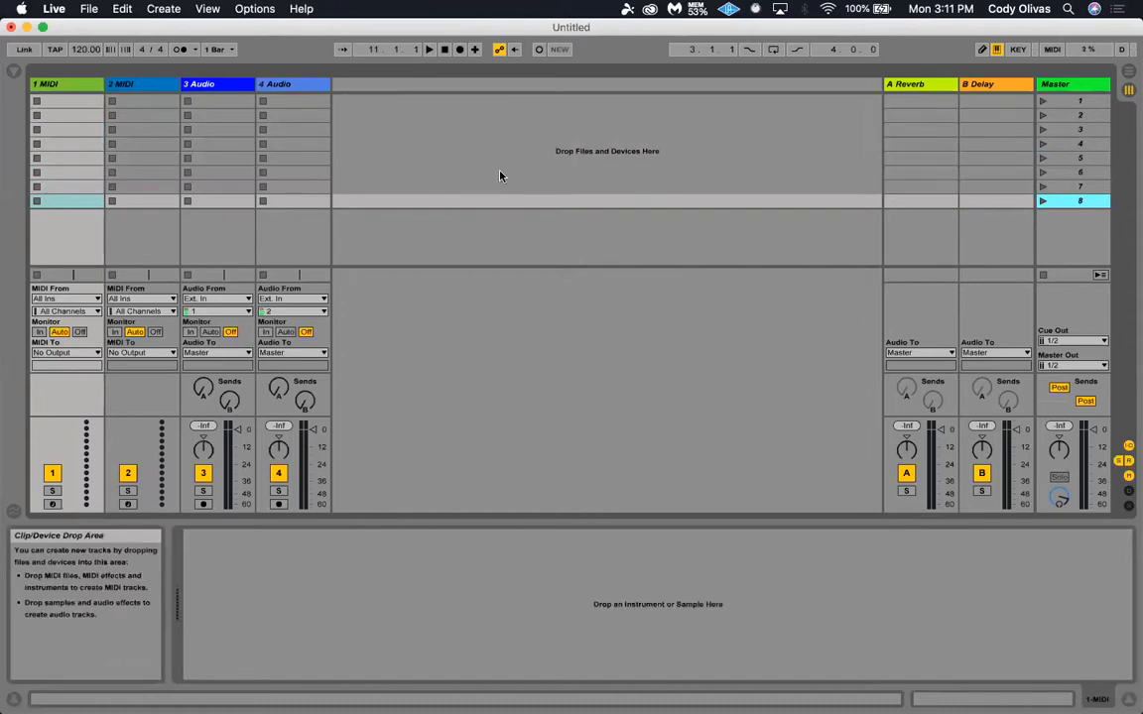
{"action": "left_click", "coordinate": [74, 103]}
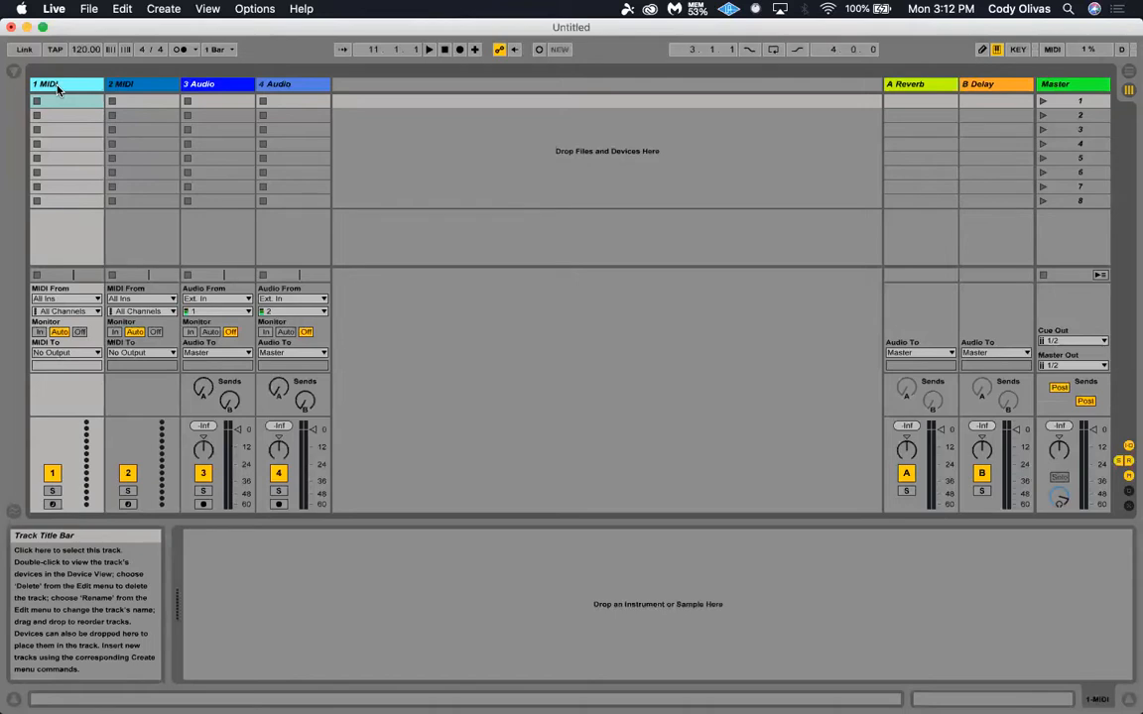
Show and hide the Browser, and leave it shown beside the Session View tracks.
{"action": "left_click", "coordinate": [15, 72]}
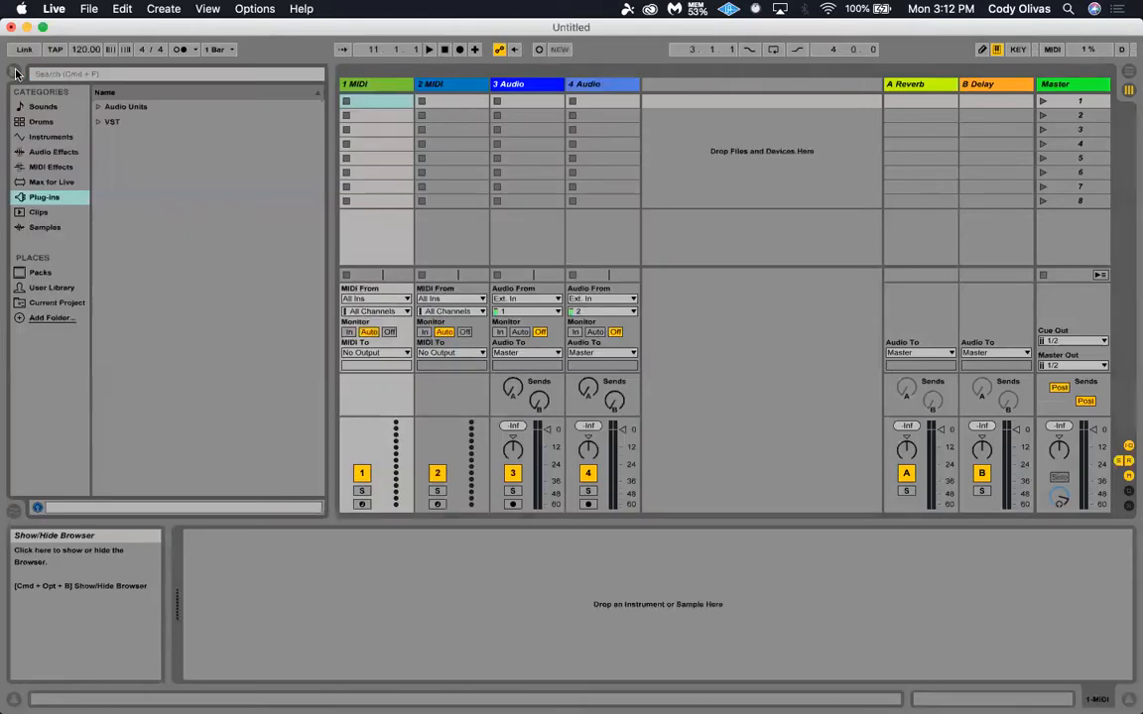
{"action": "left_click", "coordinate": [15, 73]}
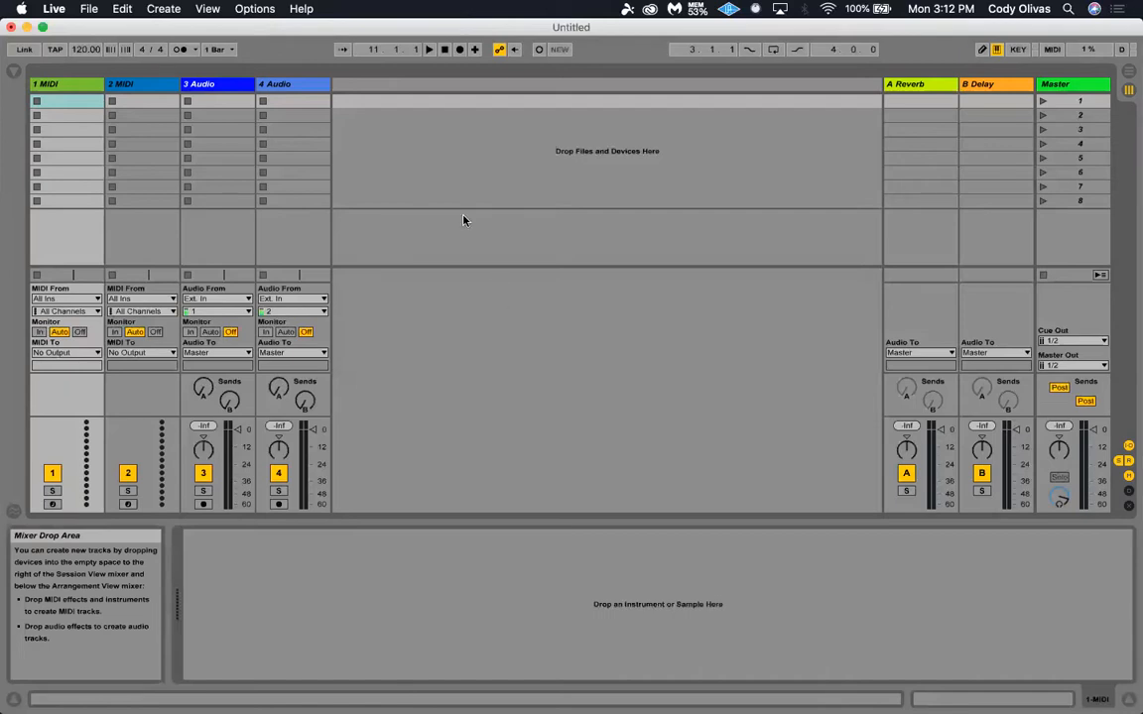
{"action": "left_click", "coordinate": [14, 75]}
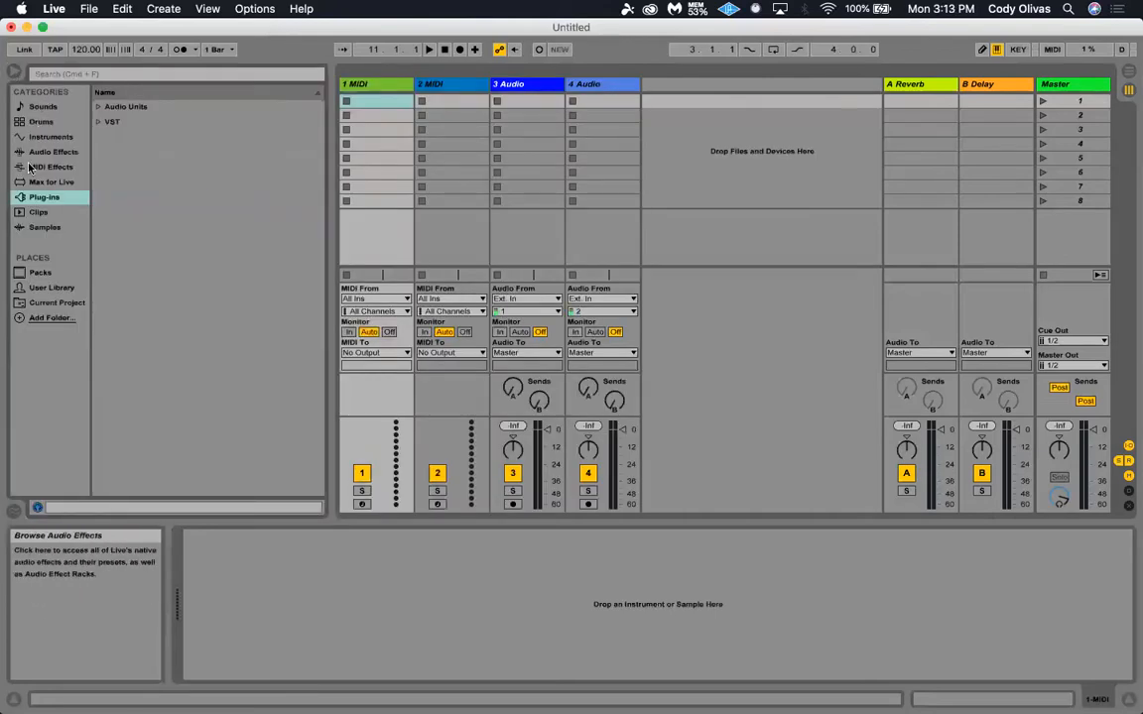
Examine the contents of each Browser category in order, from Sounds and Drums through Plug-ins, Clips and Samples.
{"action": "left_click", "coordinate": [41, 106]}
{"action": "left_click", "coordinate": [42, 121]}
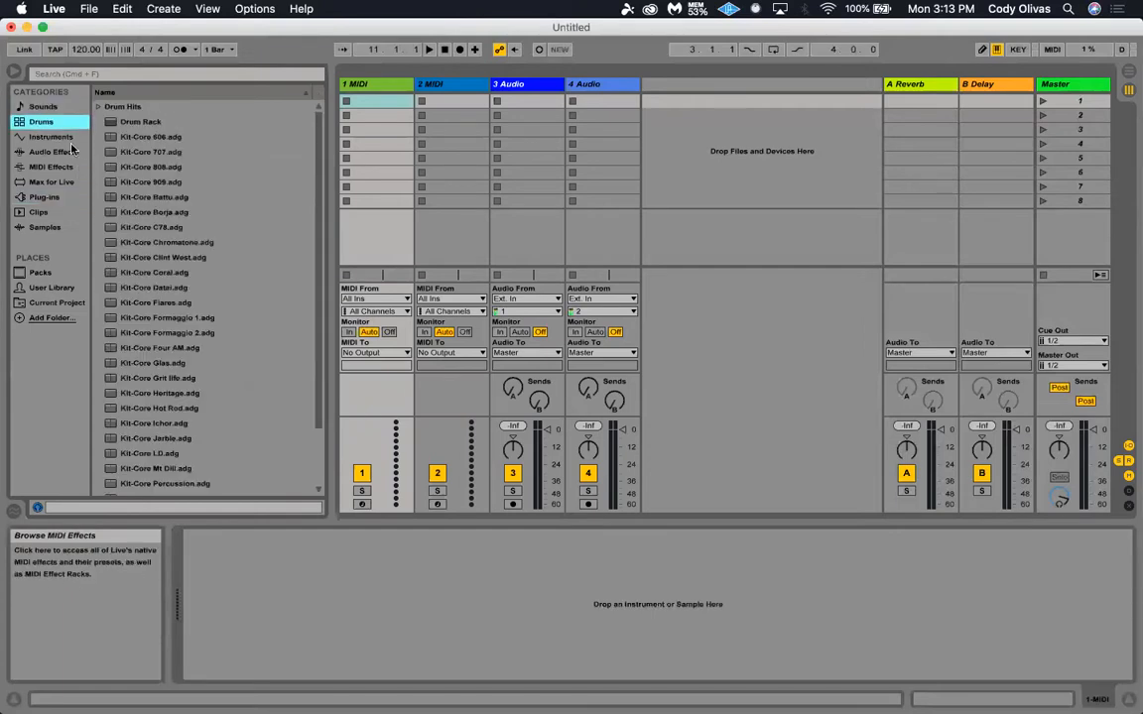
{"action": "left_click", "coordinate": [66, 136]}
{"action": "left_click", "coordinate": [70, 152]}
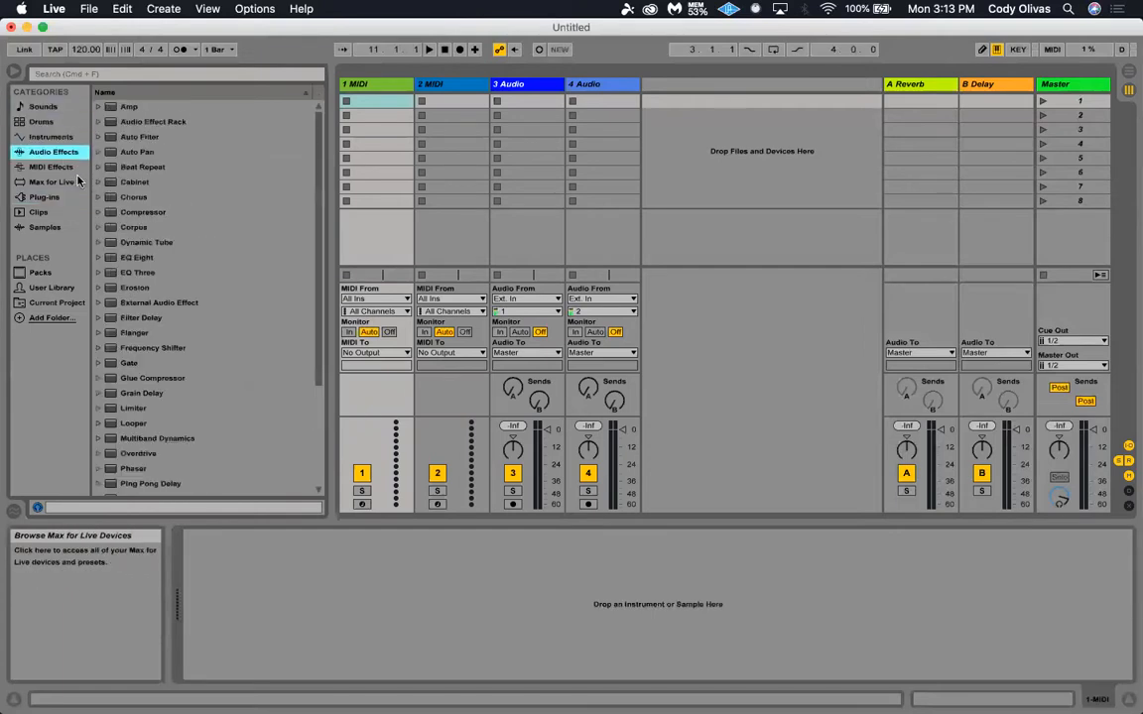
{"action": "left_click", "coordinate": [58, 166]}
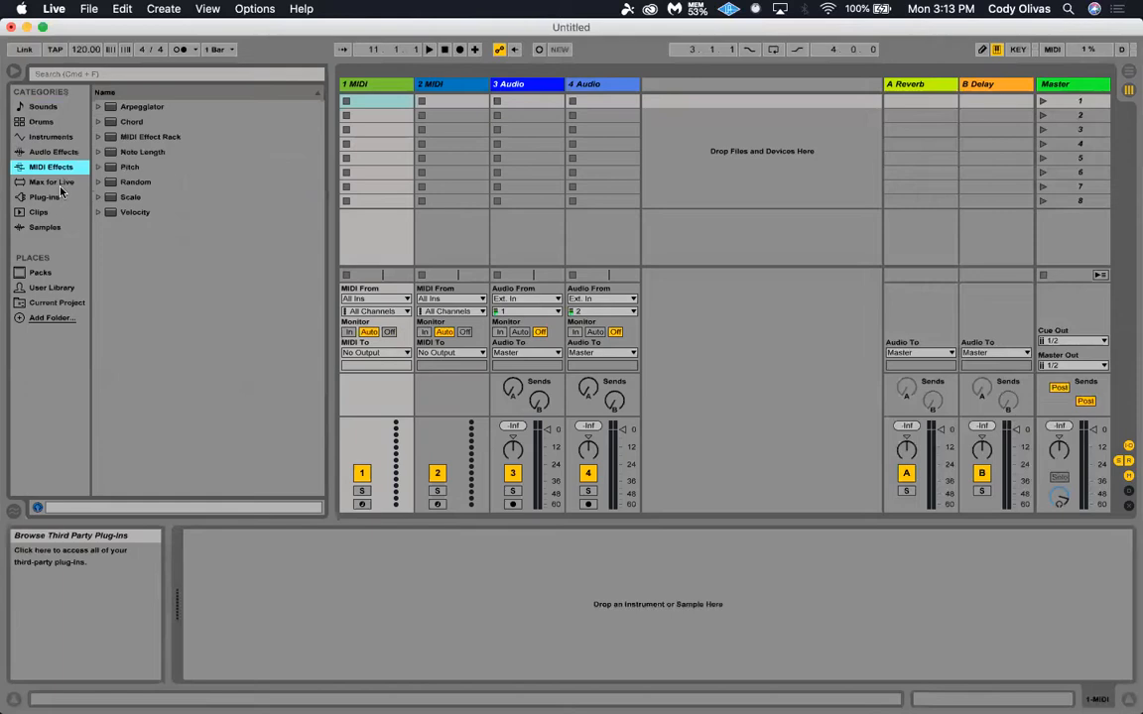
{"action": "left_click", "coordinate": [49, 182]}
{"action": "left_click", "coordinate": [50, 198]}
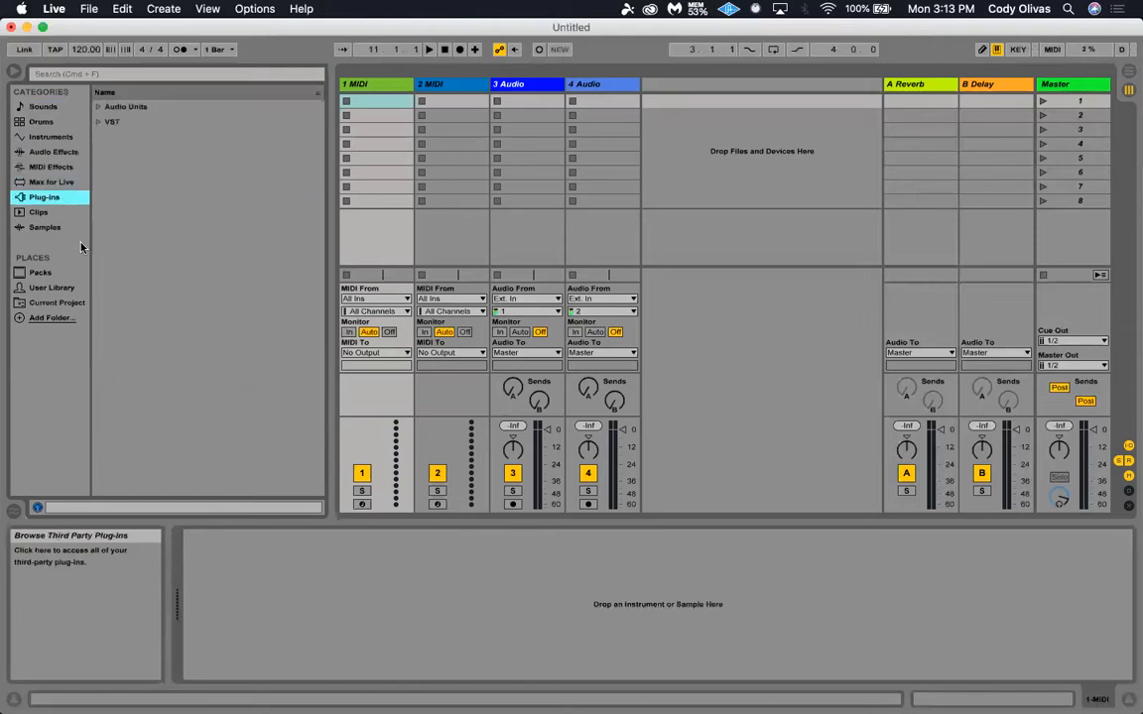
{"action": "left_click", "coordinate": [59, 212]}
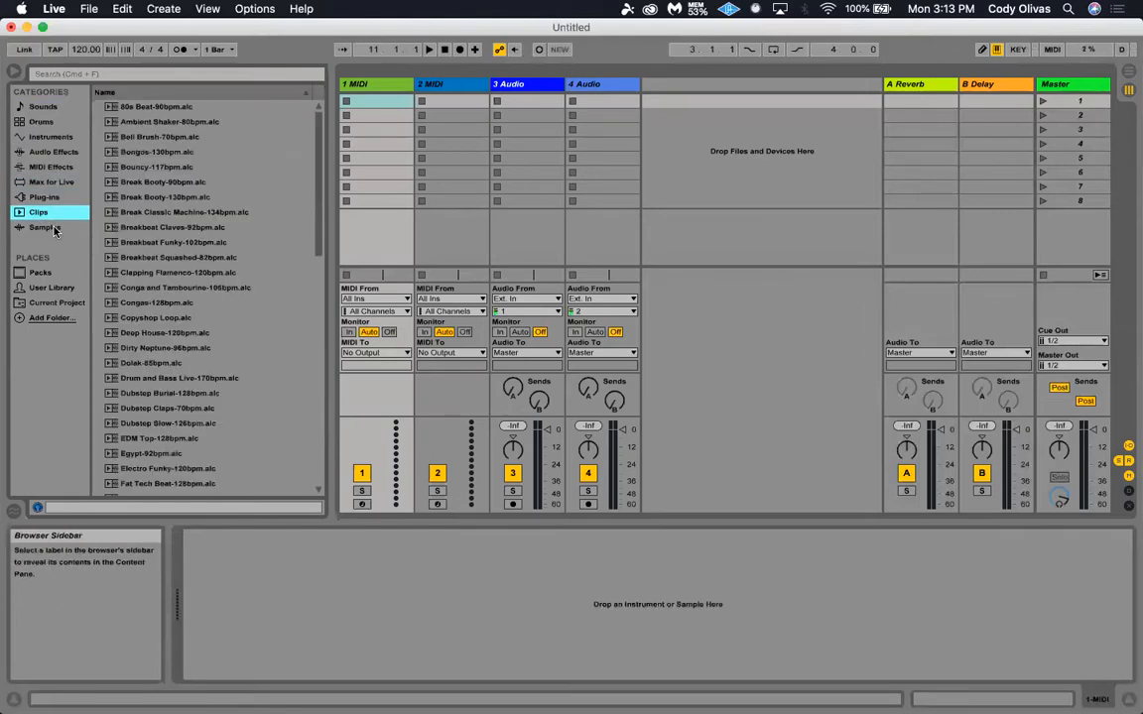
{"action": "left_click", "coordinate": [50, 227]}
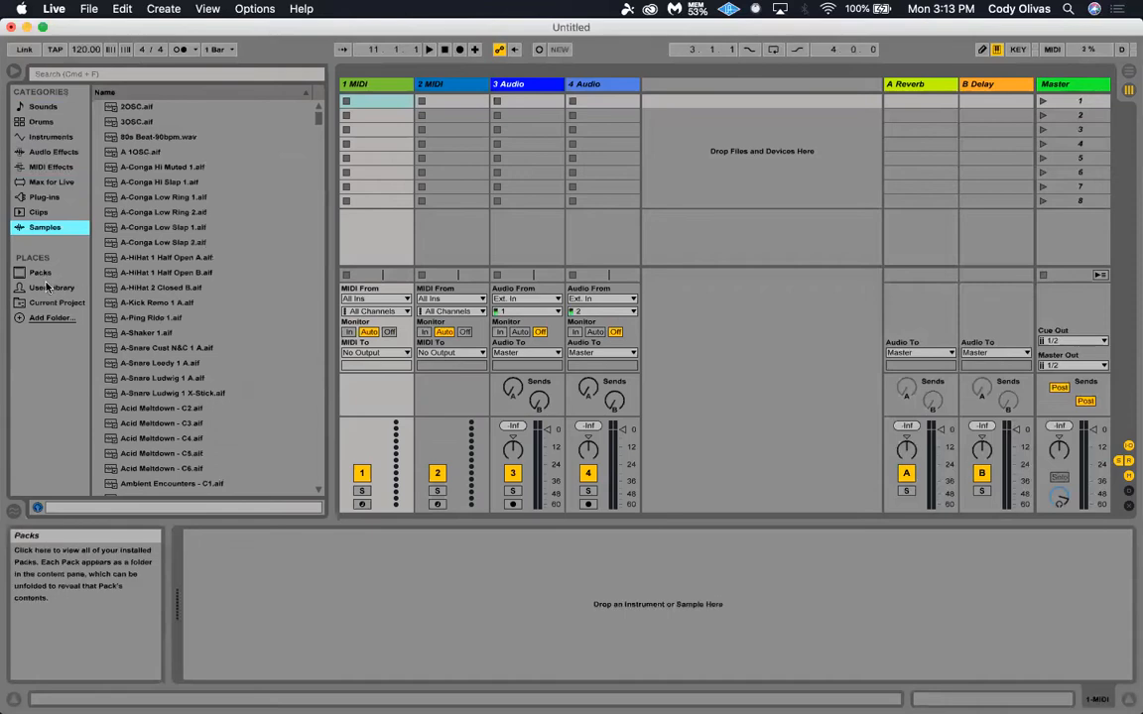
Examine the Browser's places: Packs, User Library and Current Project.
{"action": "left_click", "coordinate": [40, 273]}
{"action": "left_click", "coordinate": [49, 288]}
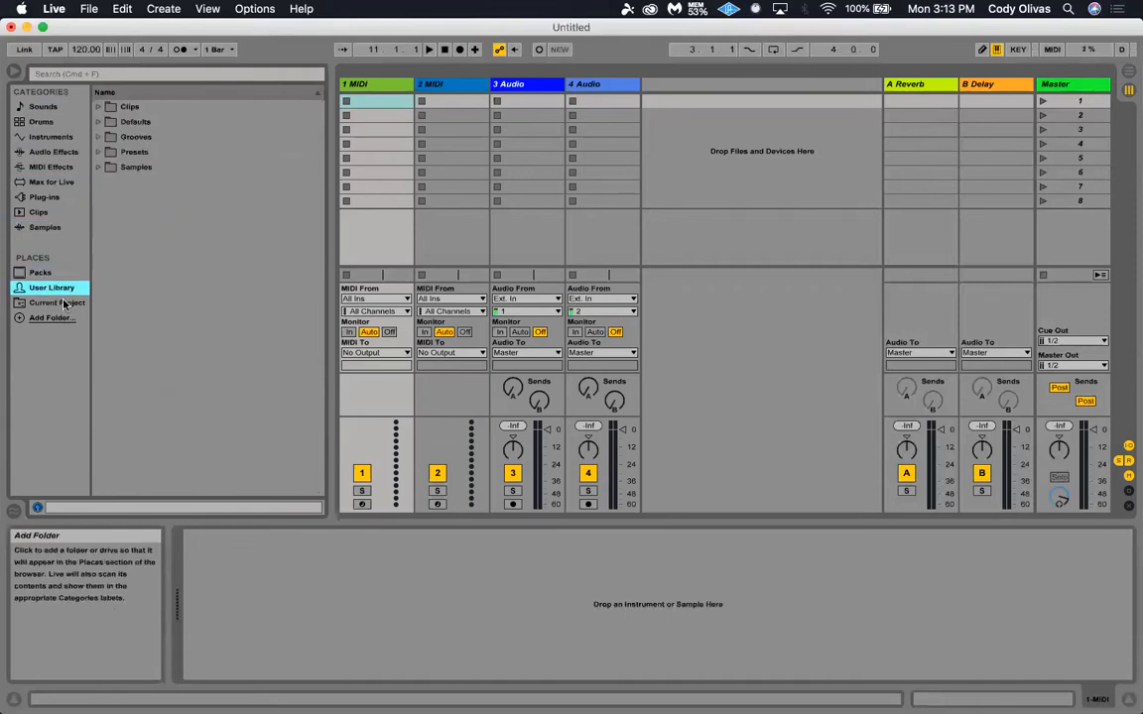
{"action": "left_click", "coordinate": [57, 303]}
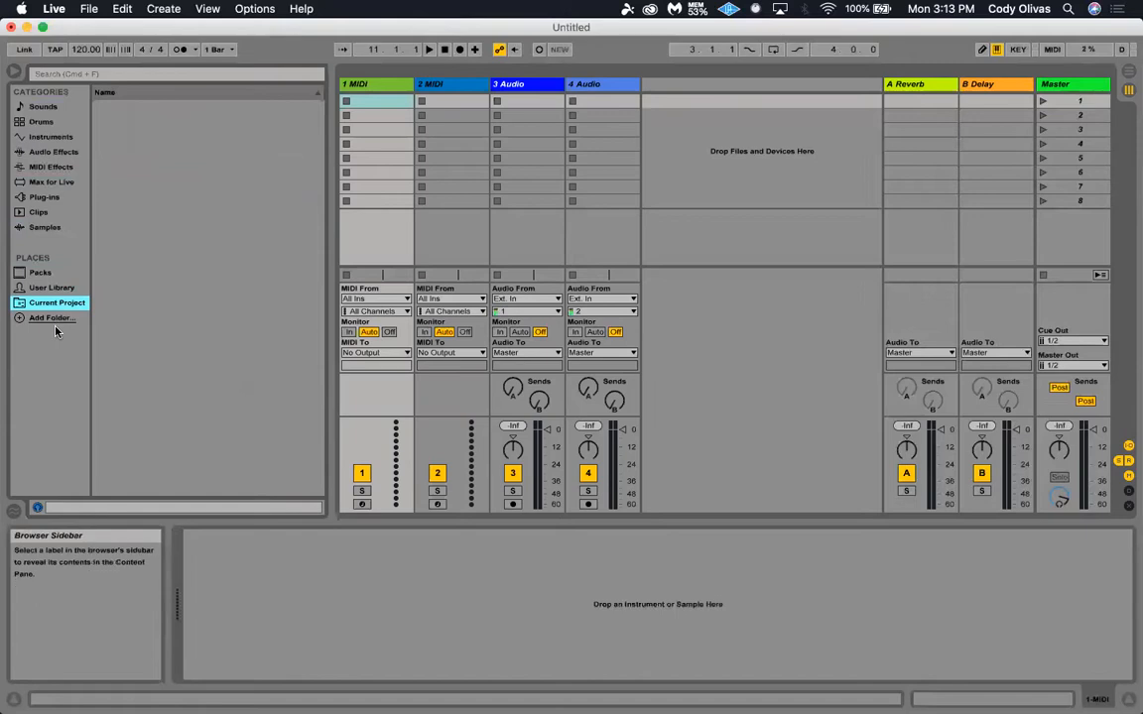
Browse the Instruments category and look through the list of kits in the Drums category.
{"action": "left_click", "coordinate": [65, 137]}
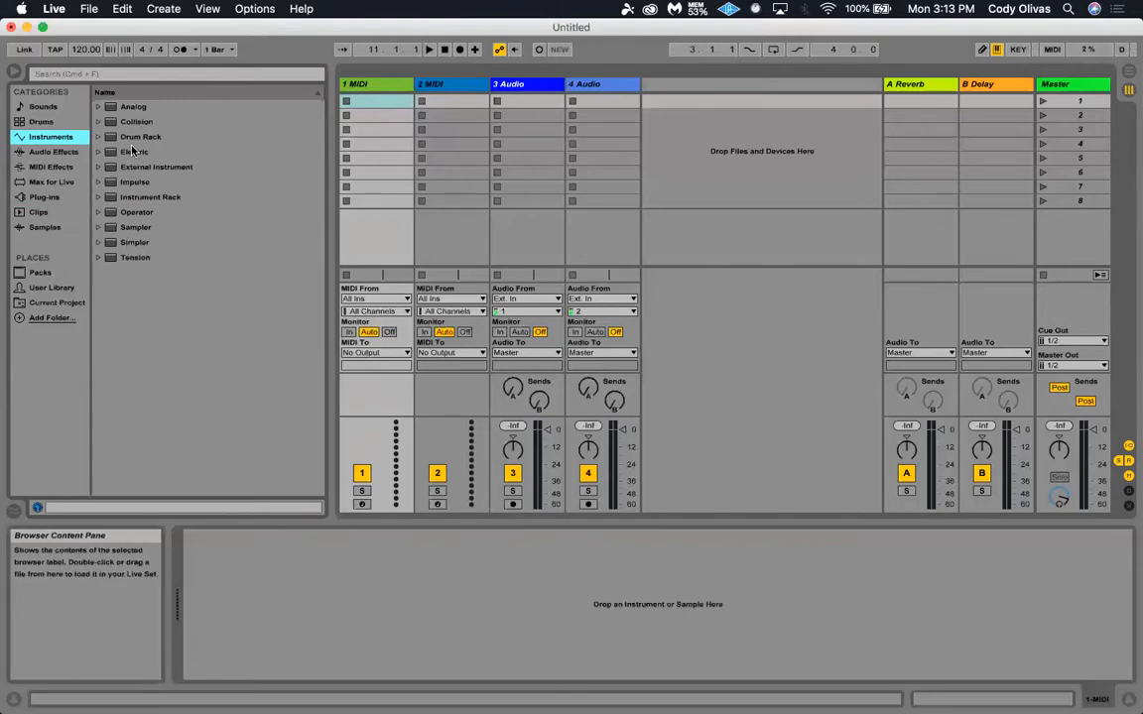
{"action": "left_click", "coordinate": [41, 122]}
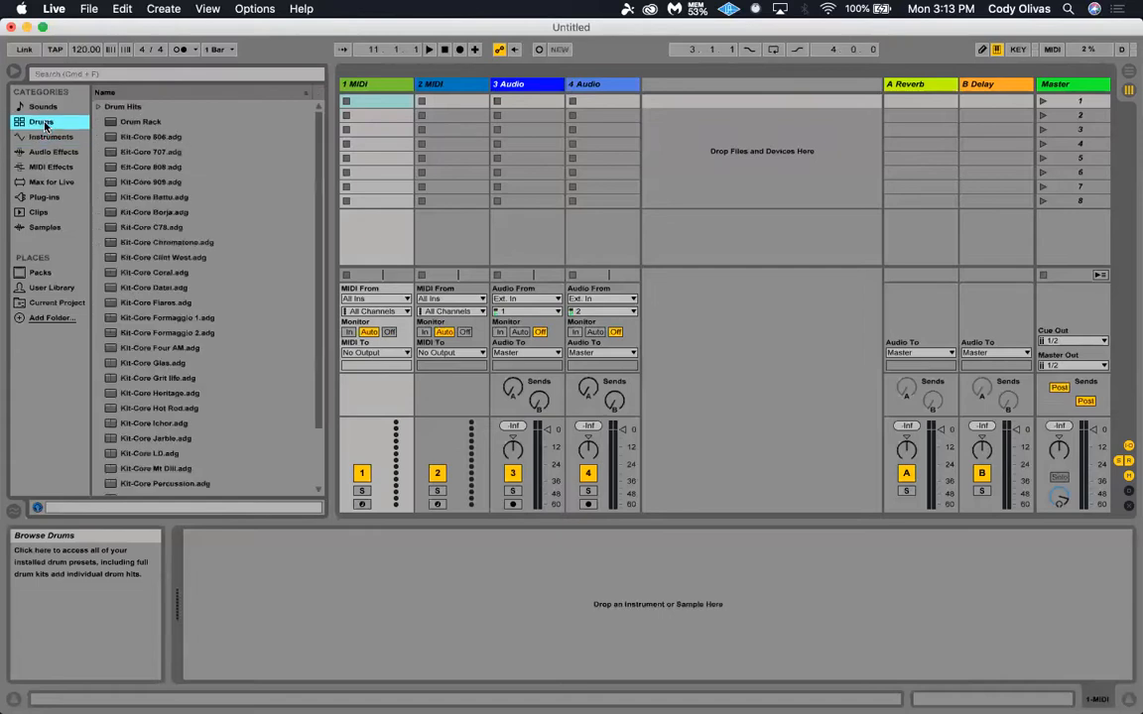
{"action": "scroll", "coordinate": [139, 149], "scroll_direction": "down", "scroll_amount": 3}
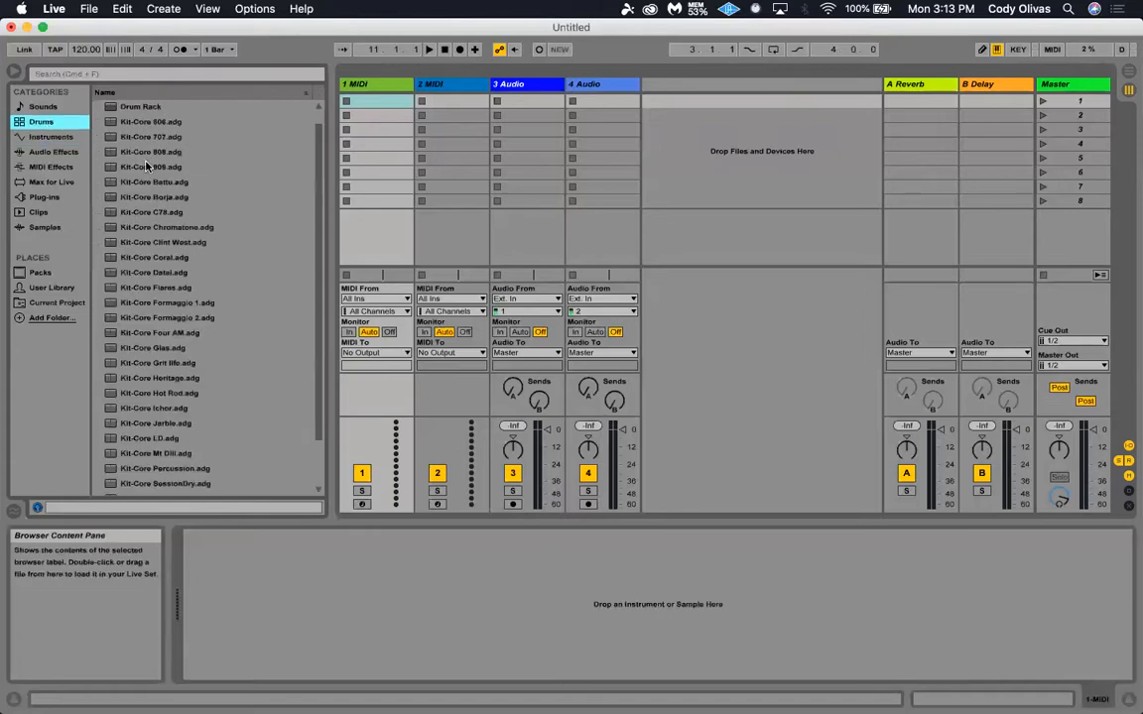
{"action": "scroll", "coordinate": [134, 139], "scroll_direction": "up", "scroll_amount": 3}
{"action": "scroll", "coordinate": [143, 198], "scroll_direction": "down", "scroll_amount": 5}
{"action": "scroll", "coordinate": [157, 199], "scroll_direction": "up", "scroll_amount": 5}
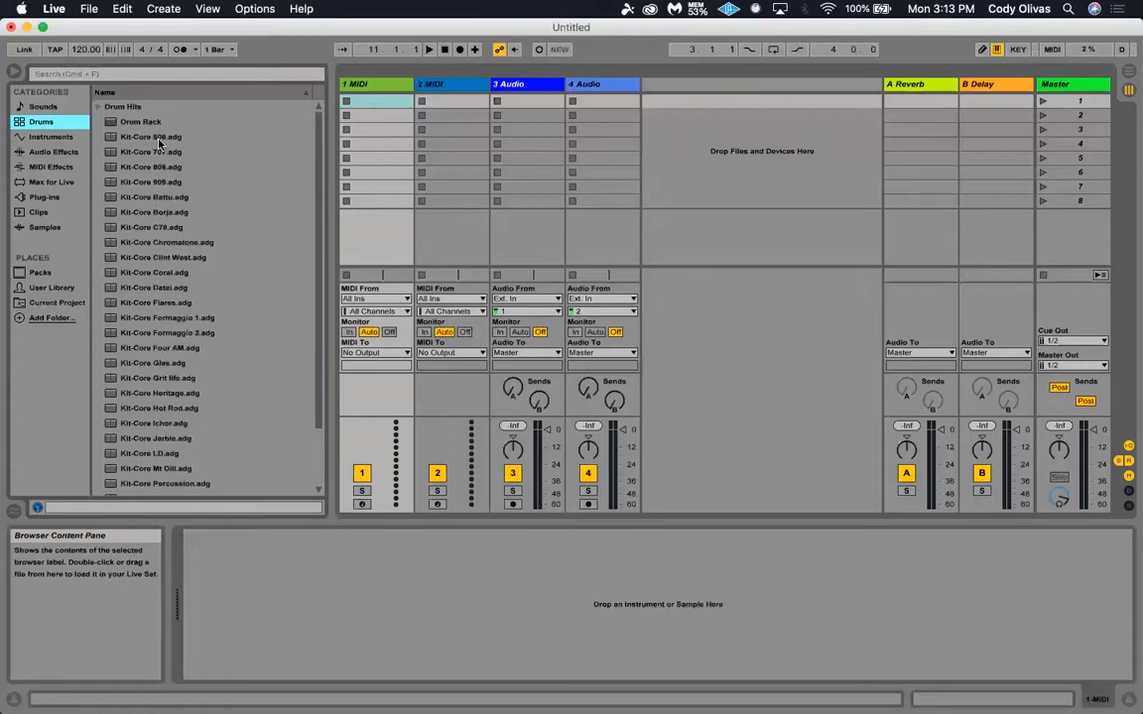
Preview the drum kits Kit-Core 808, Kit-Core 707, Kit-Core Chromatone, Kit-Core Clint West and Kit-Core Coral.
{"action": "left_click", "coordinate": [163, 168]}
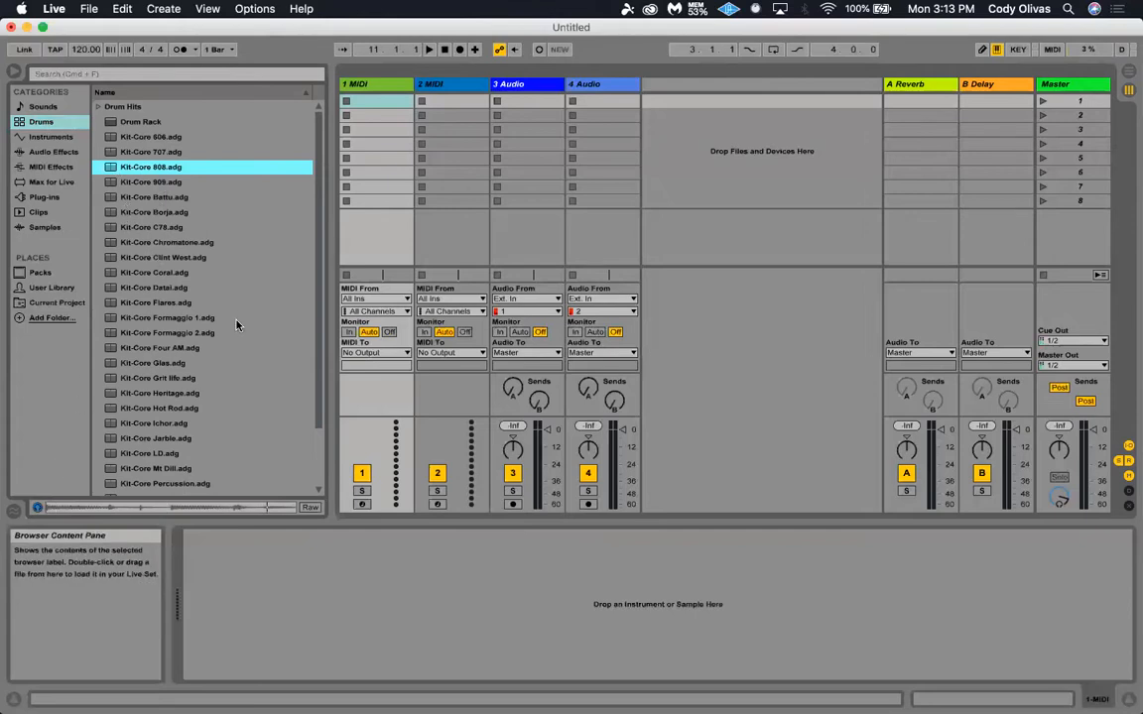
{"action": "key", "text": "Up"}
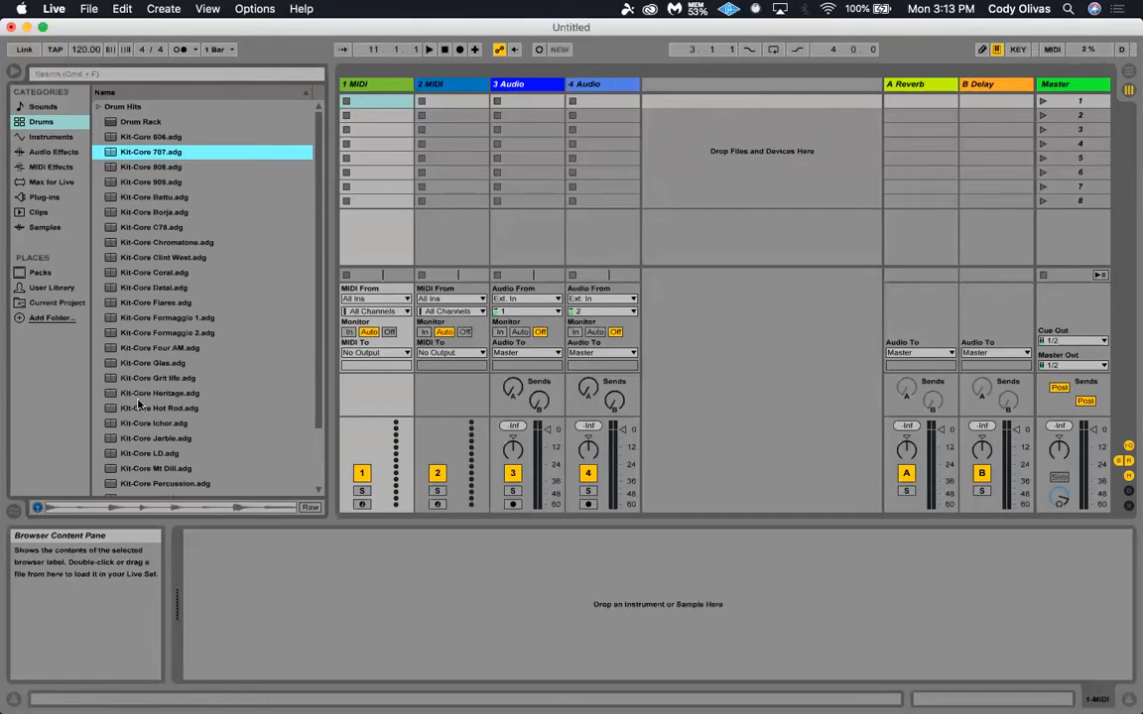
{"action": "left_click", "coordinate": [146, 243]}
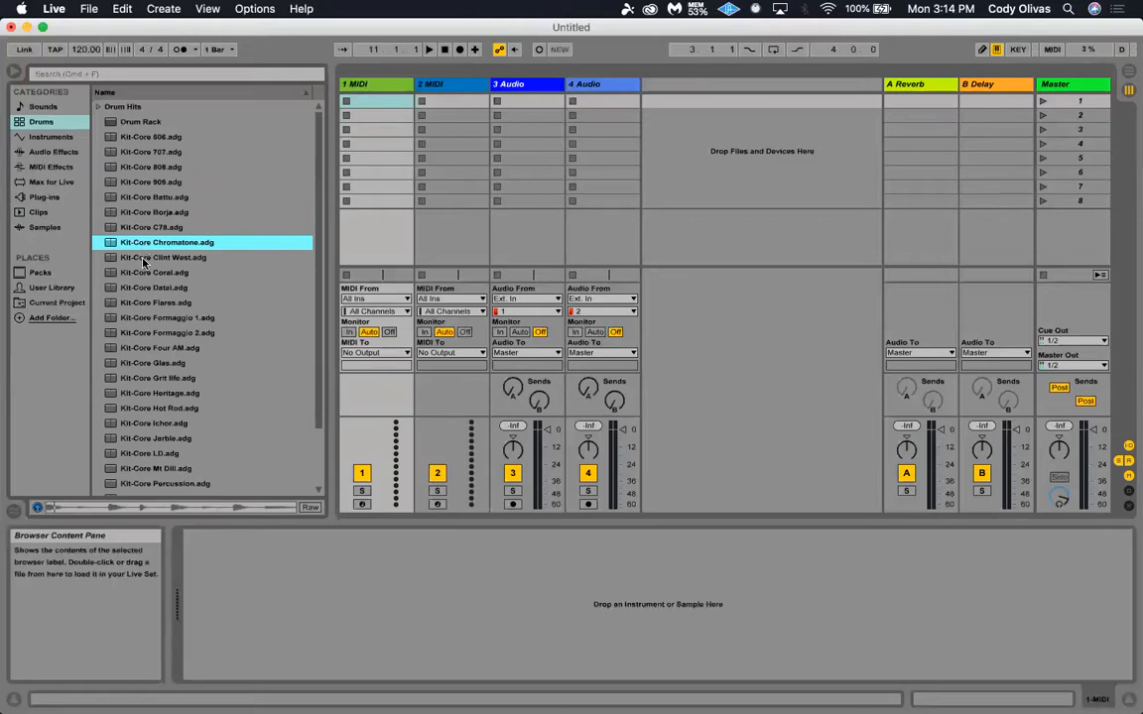
{"action": "left_click", "coordinate": [145, 258]}
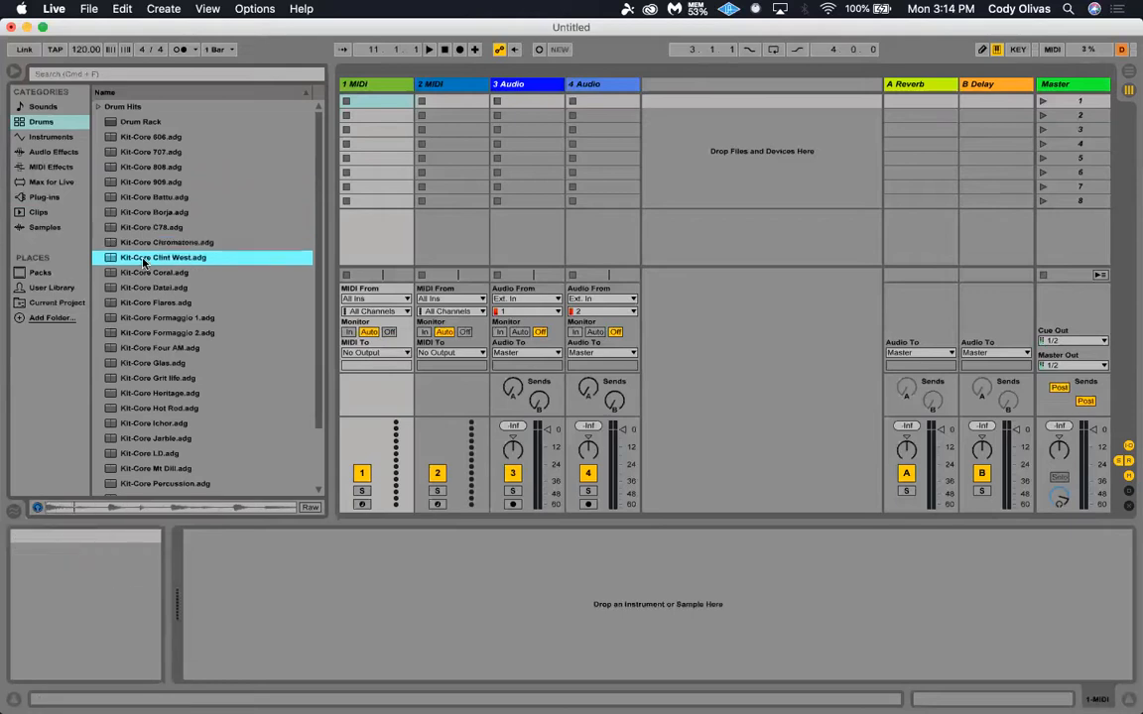
{"action": "left_click", "coordinate": [141, 272]}
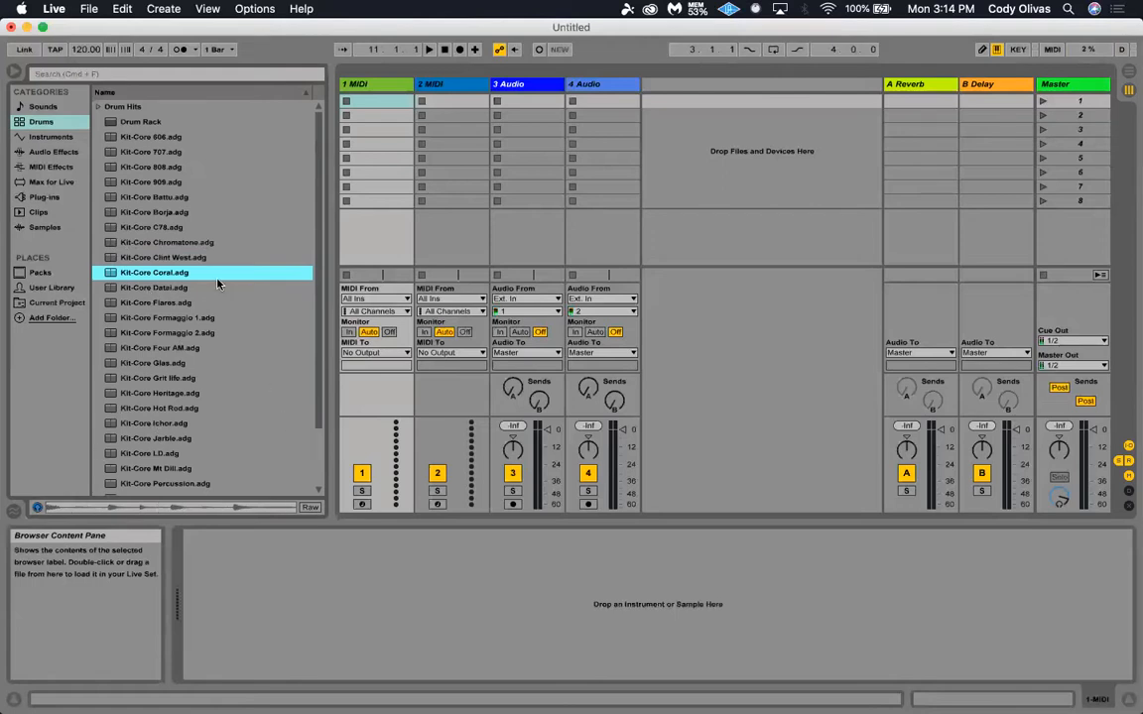
Look through the remaining drum kits and select Drum Rack in the Drums category.
{"action": "scroll", "coordinate": [139, 214], "scroll_direction": "down", "scroll_amount": 3}
{"action": "scroll", "coordinate": [141, 220], "scroll_direction": "up", "scroll_amount": 3}
{"action": "left_click", "coordinate": [146, 123]}
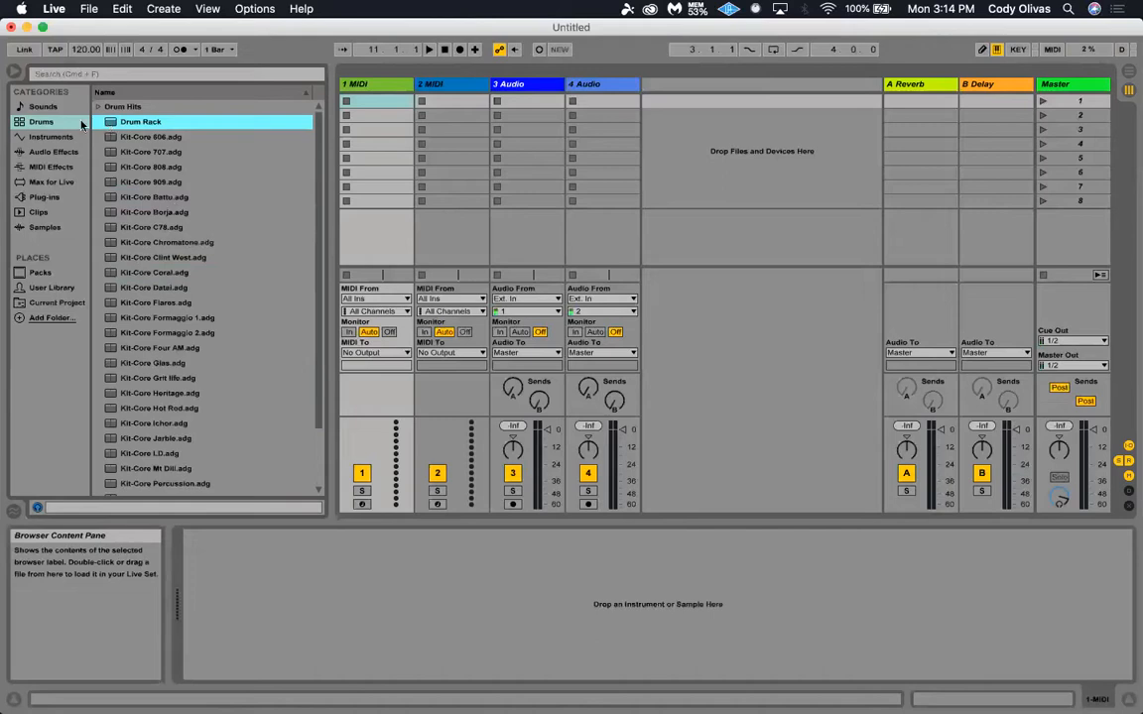
Expand the Bass folder in Sounds, preview Acid Bass, Acoustic Almost Bass, Acoustic Synth Bass and Agressive Bass, and collapse the folder.
{"action": "left_click", "coordinate": [44, 105]}
{"action": "left_click", "coordinate": [100, 123]}
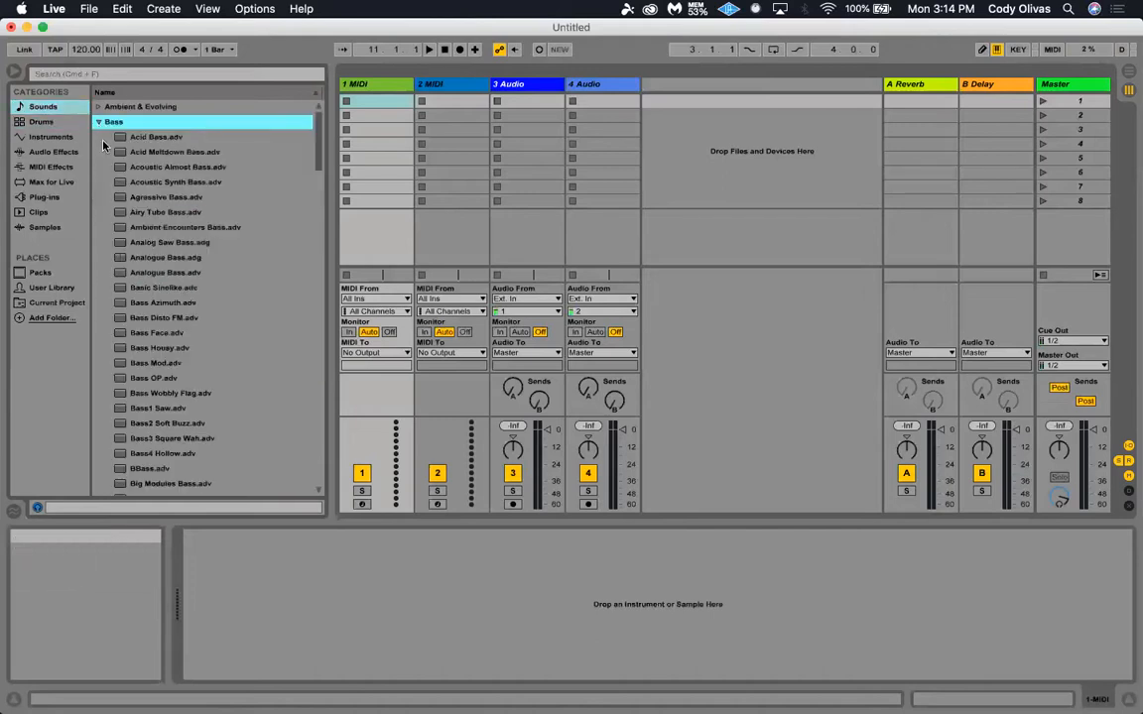
{"action": "left_click", "coordinate": [107, 137]}
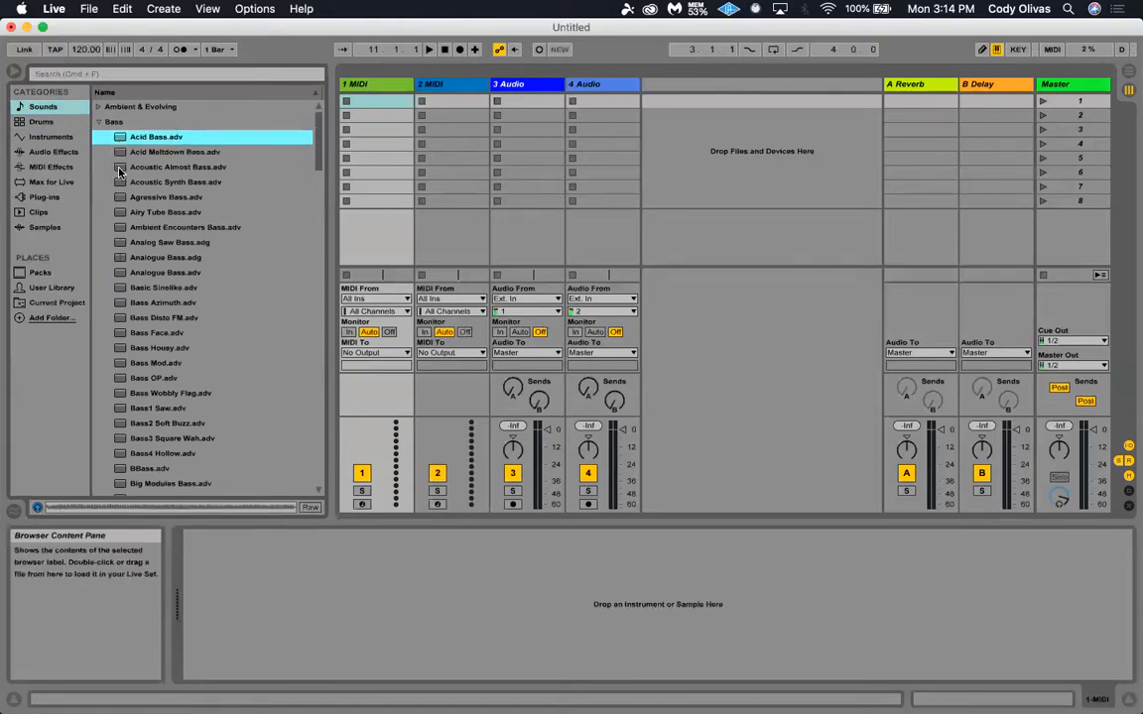
{"action": "left_click", "coordinate": [119, 168]}
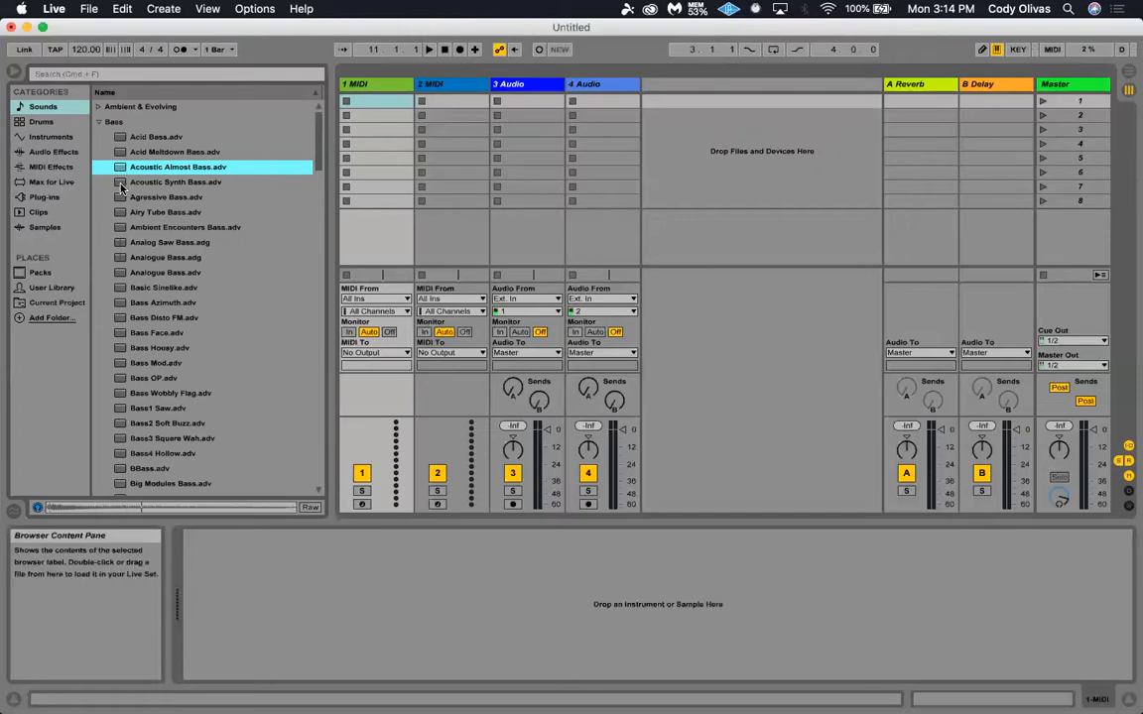
{"action": "left_click", "coordinate": [121, 184]}
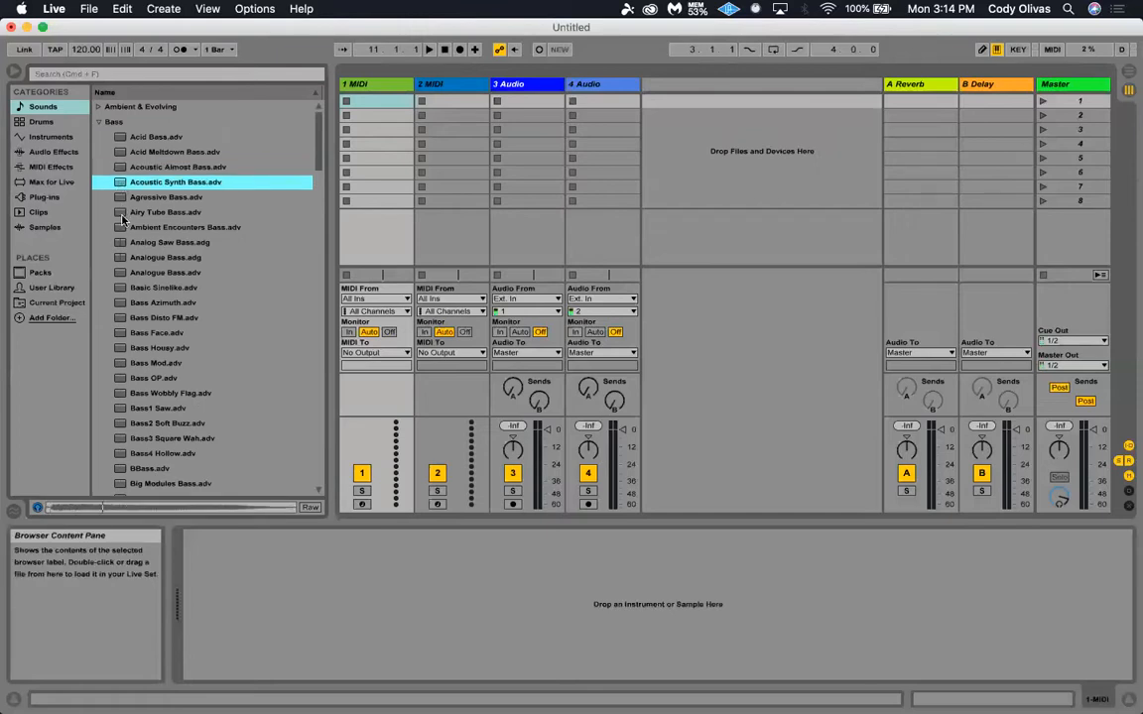
{"action": "left_click", "coordinate": [122, 199]}
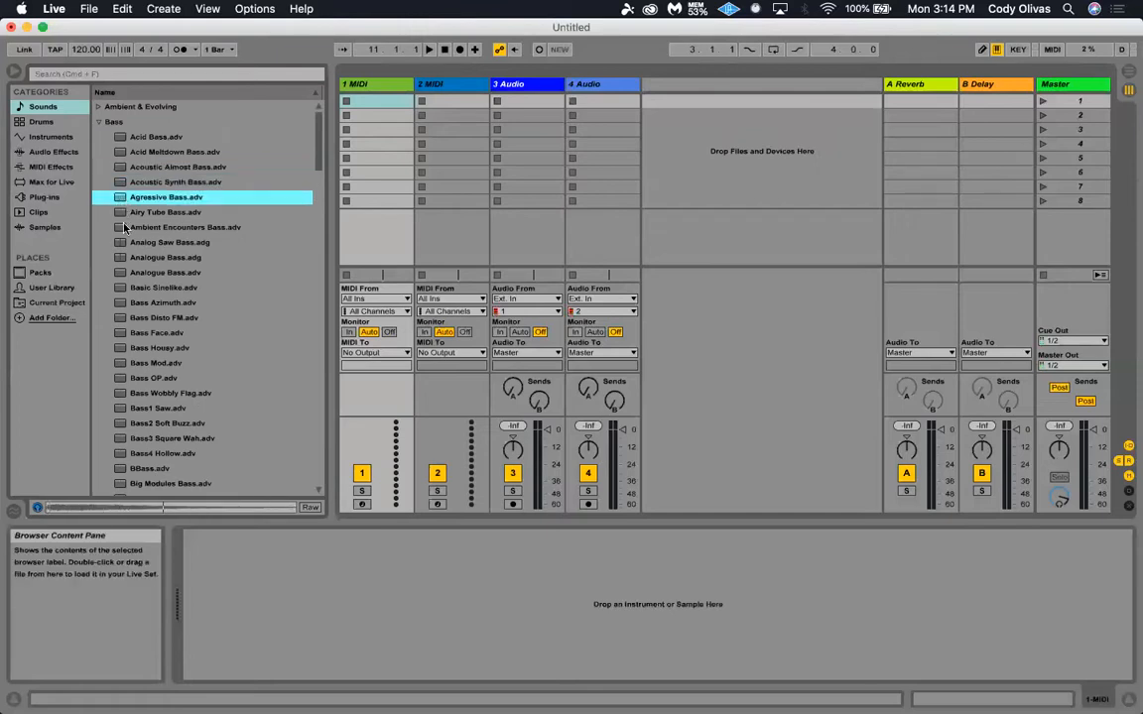
{"action": "left_click", "coordinate": [98, 122]}
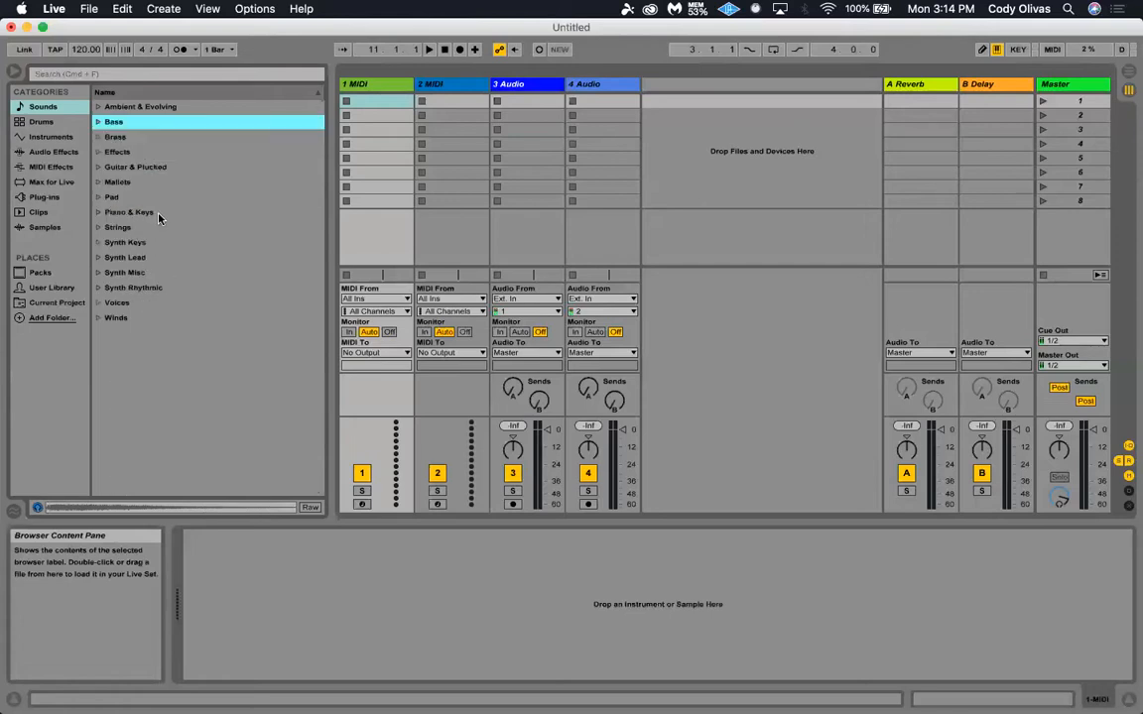
Show the Instruments category and relate it to the MIDI tracks by selecting 1 MIDI, 2 MIDI and the Analog instrument, ending on 1 MIDI.
{"action": "left_click", "coordinate": [60, 136]}
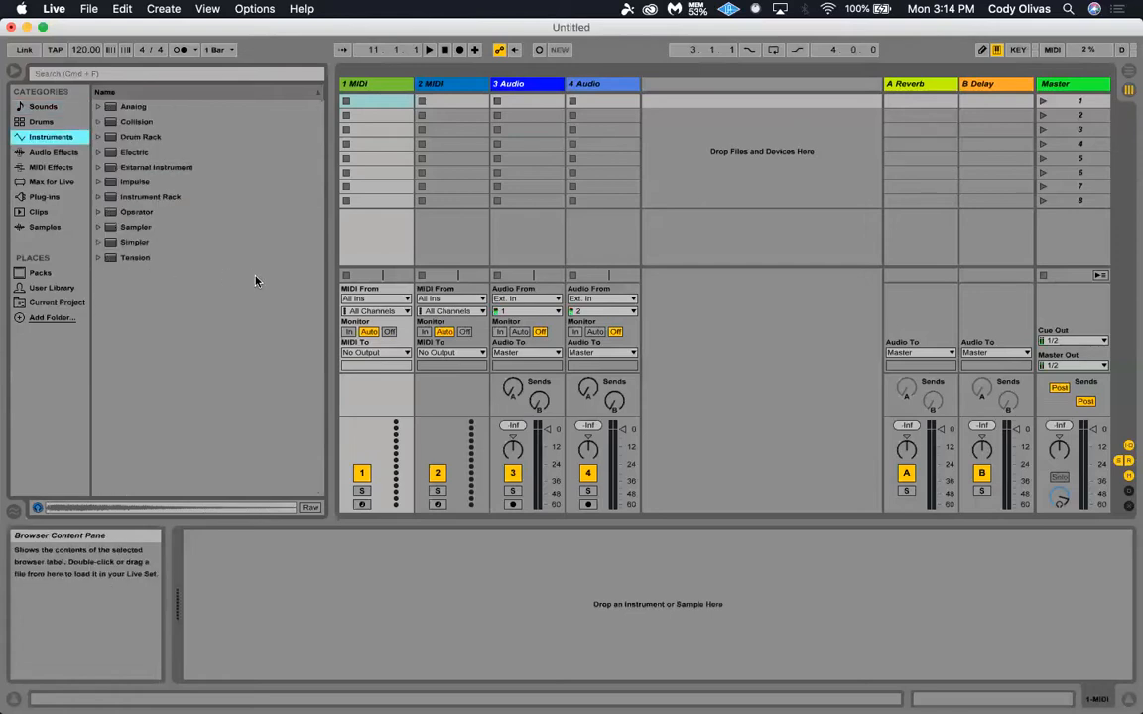
{"action": "left_click", "coordinate": [372, 86]}
{"action": "left_click", "coordinate": [436, 86]}
{"action": "left_click", "coordinate": [380, 83]}
{"action": "left_click", "coordinate": [134, 106]}
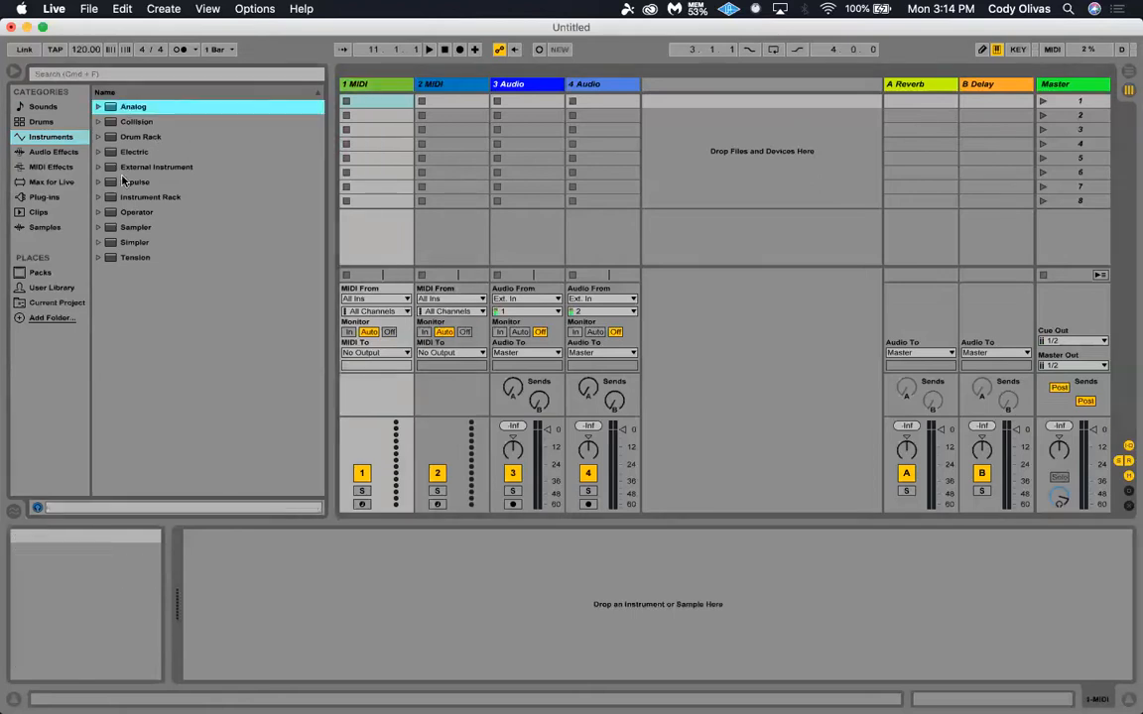
{"action": "left_click", "coordinate": [378, 86]}
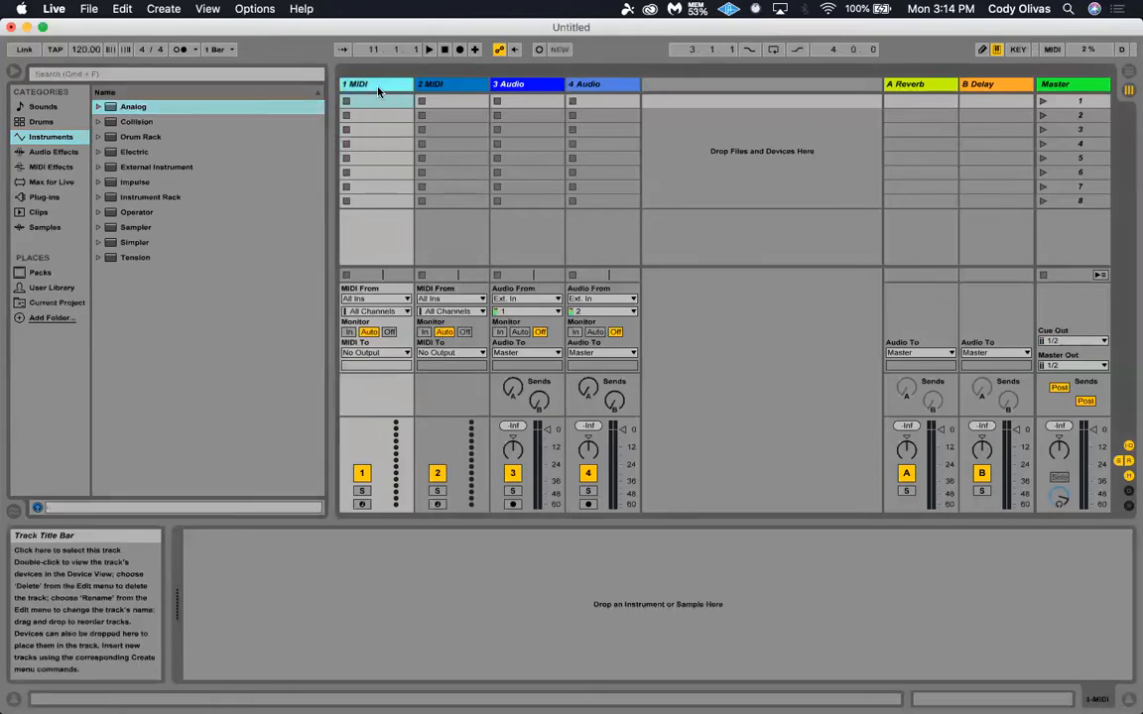
Compare the MIDI tracks with the 3 Audio track by selecting them alternately, ending on 3 Audio.
{"action": "left_click", "coordinate": [521, 86]}
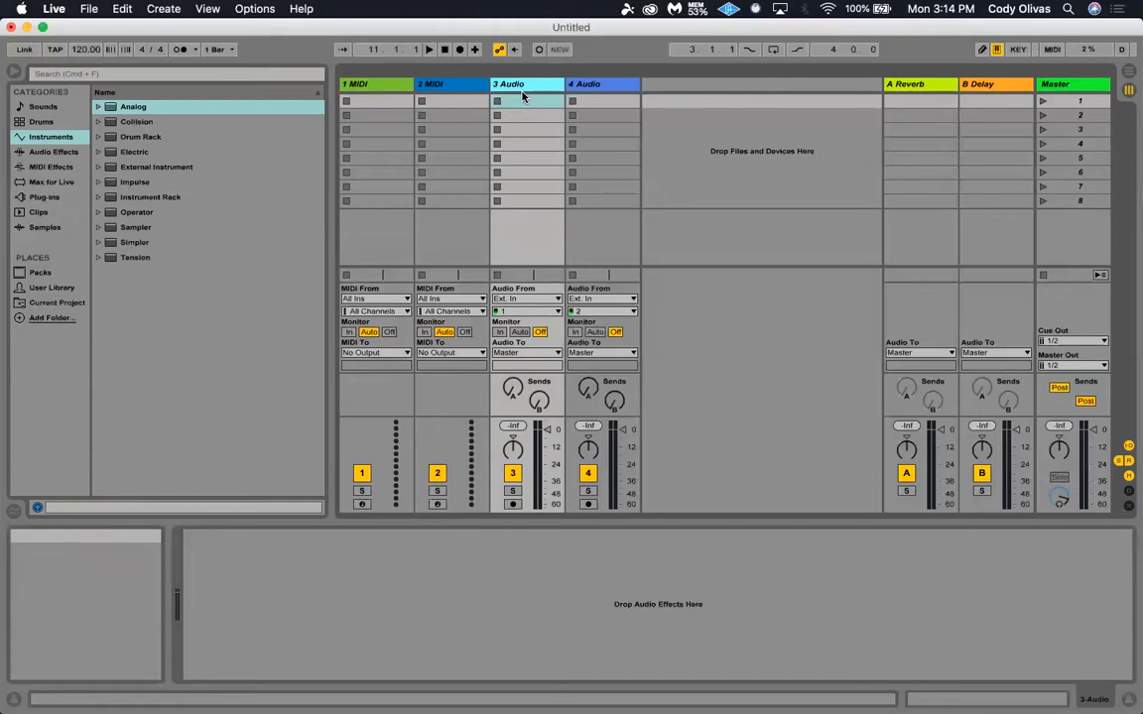
{"action": "left_click", "coordinate": [446, 86]}
{"action": "left_click", "coordinate": [372, 85]}
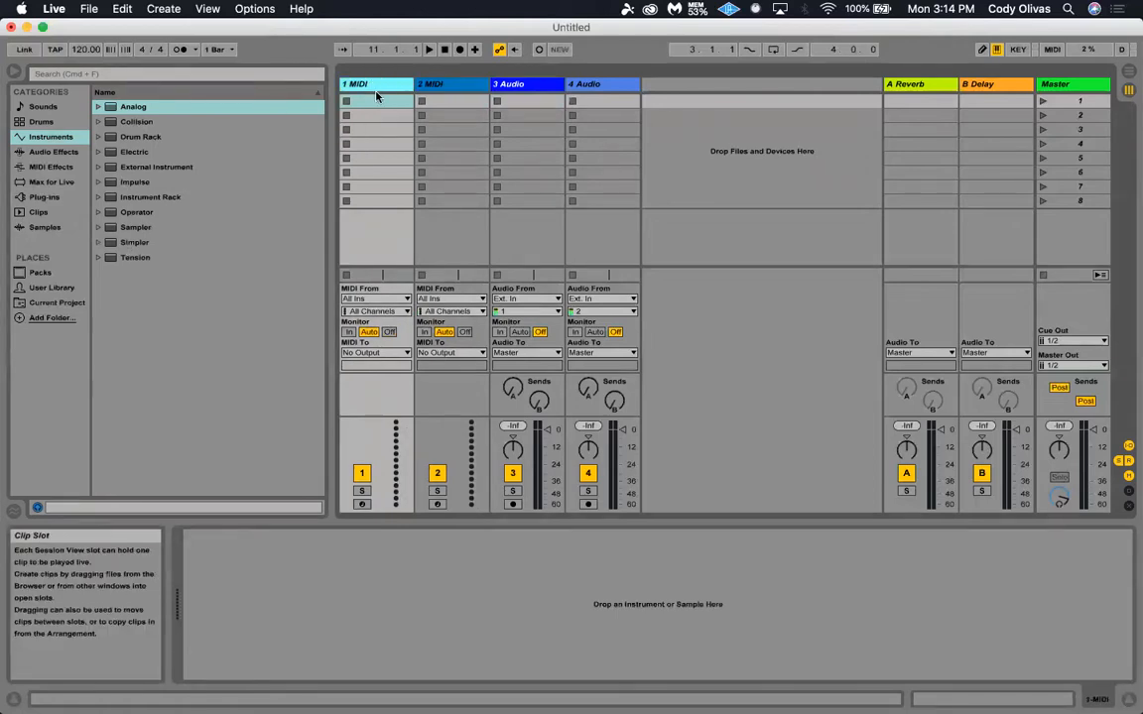
{"action": "left_click", "coordinate": [456, 88]}
{"action": "left_click", "coordinate": [526, 87]}
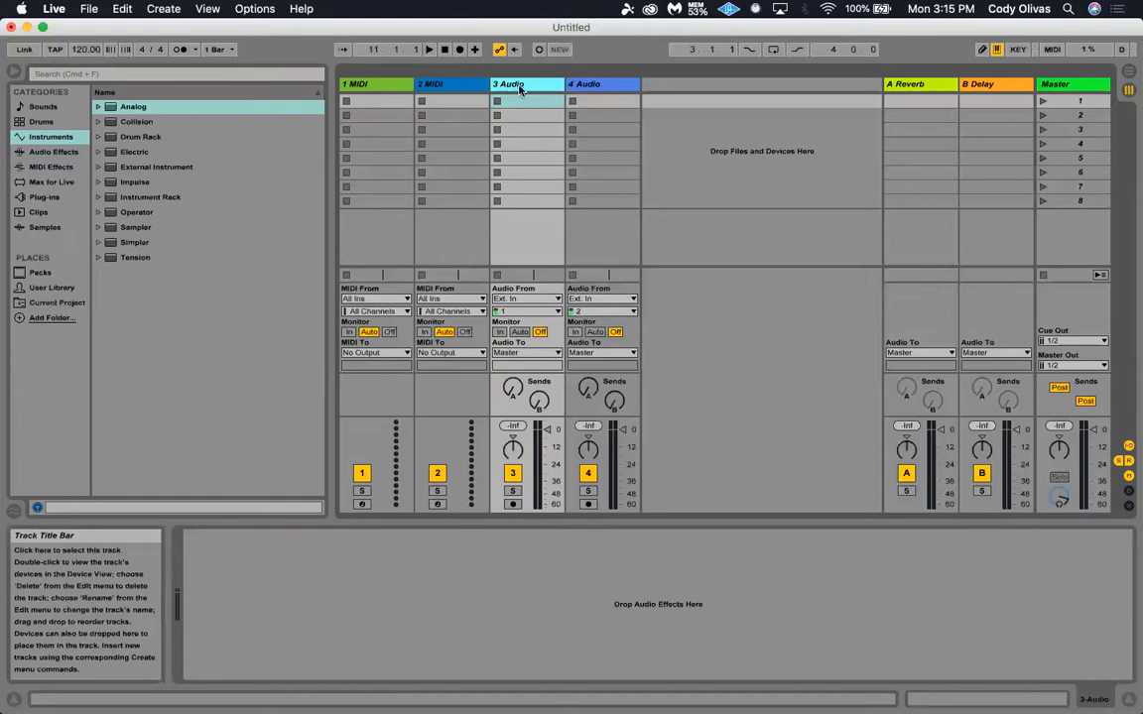
Load the Kit-Core 808.adg drum kit from the Drums category onto the 1 MIDI track.
{"action": "left_click", "coordinate": [349, 85]}
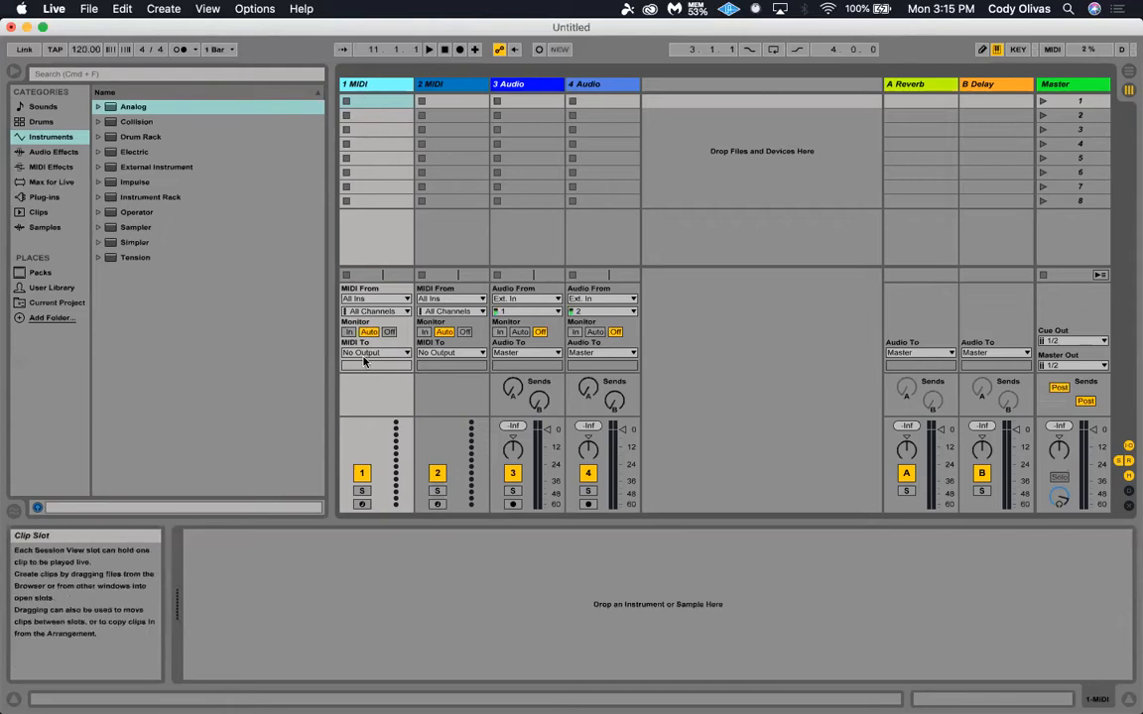
{"action": "left_click", "coordinate": [387, 559]}
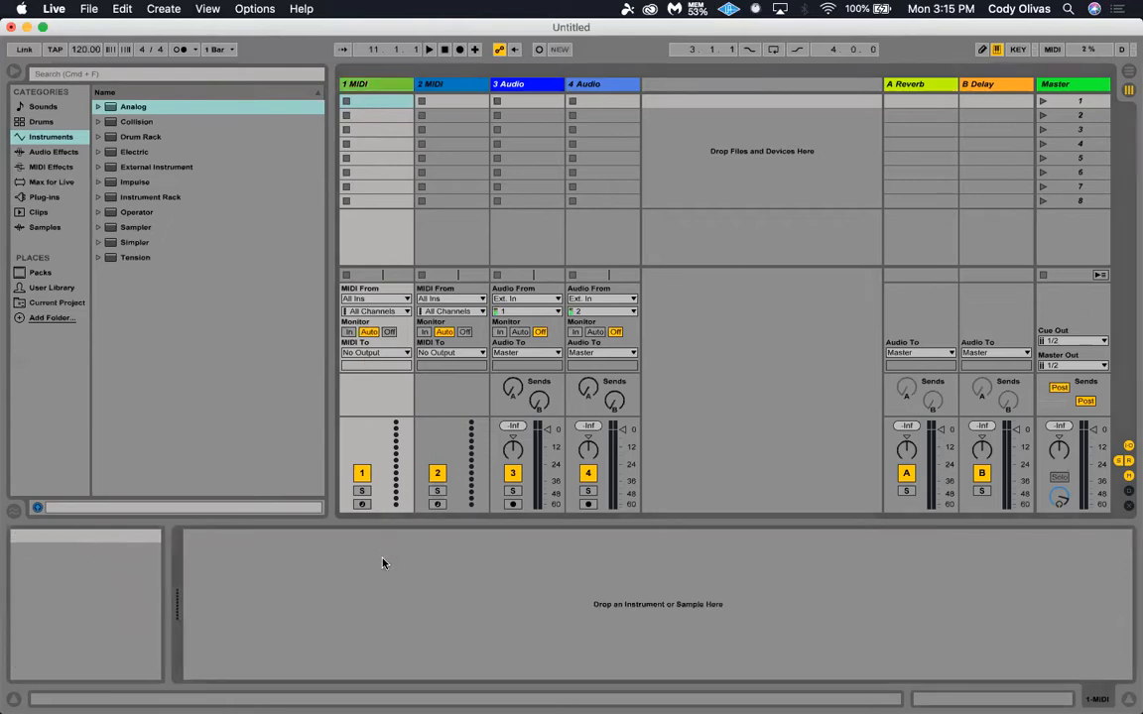
{"action": "left_click", "coordinate": [43, 123]}
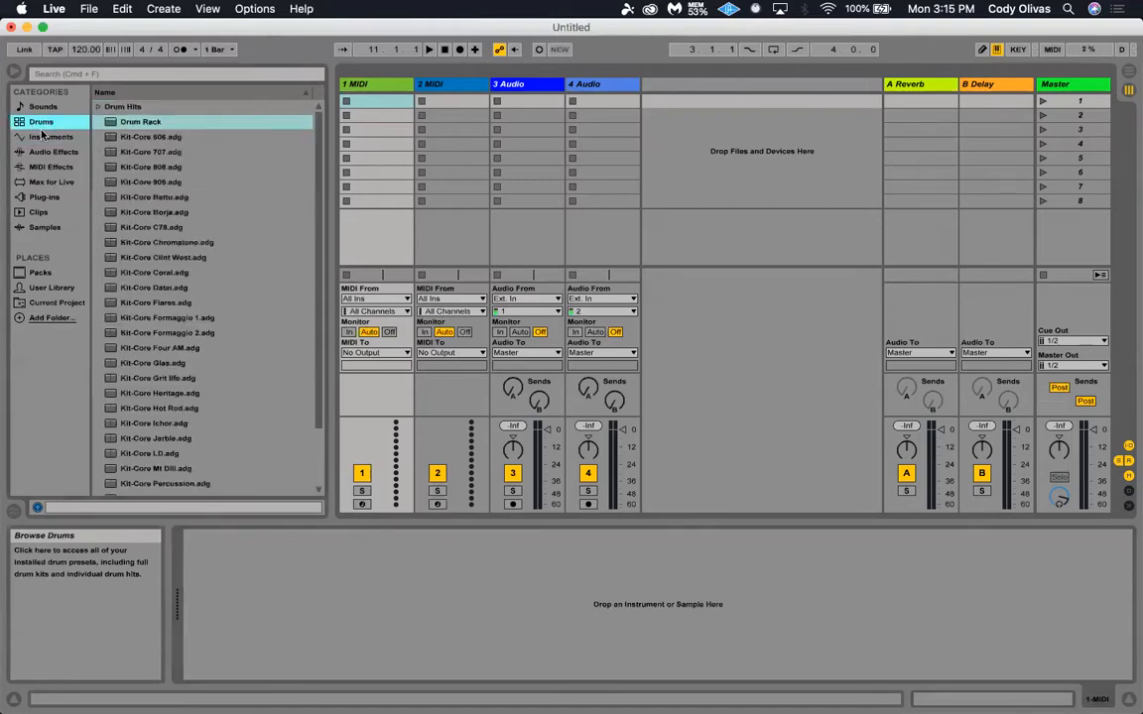
{"action": "left_click", "coordinate": [156, 169]}
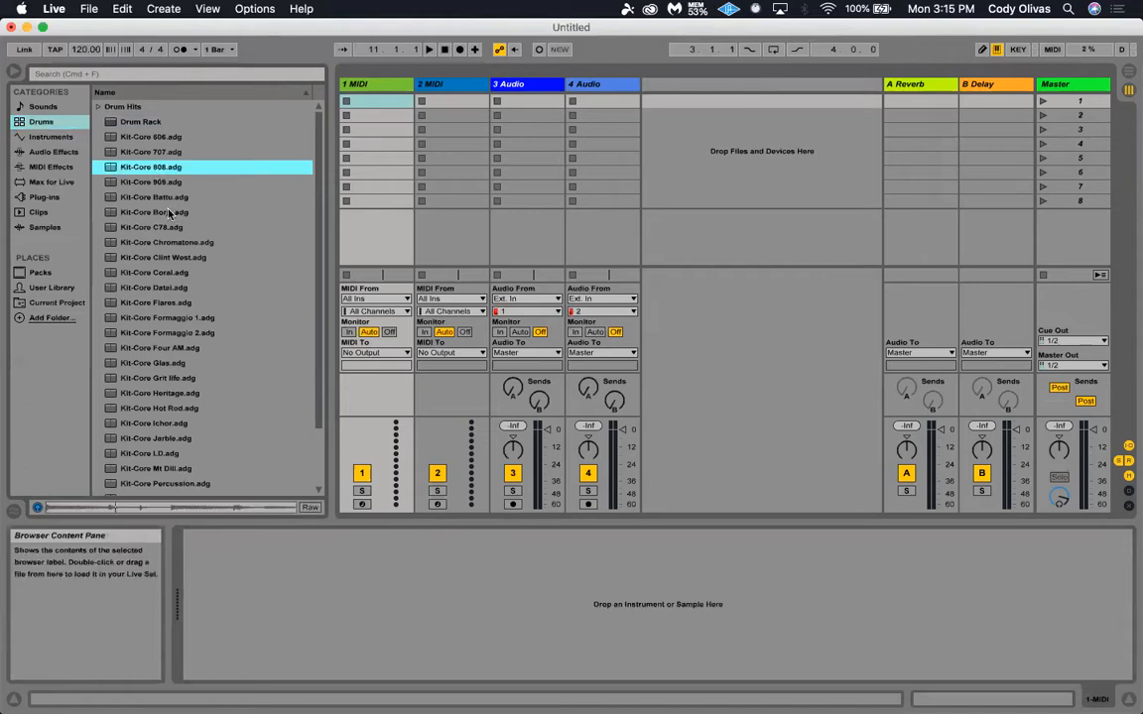
{"action": "left_click_drag", "start_coordinate": [108, 172], "coordinate": [377, 95]}
{"action": "left_click_drag", "start_coordinate": [370, 84], "coordinate": [371, 85]}
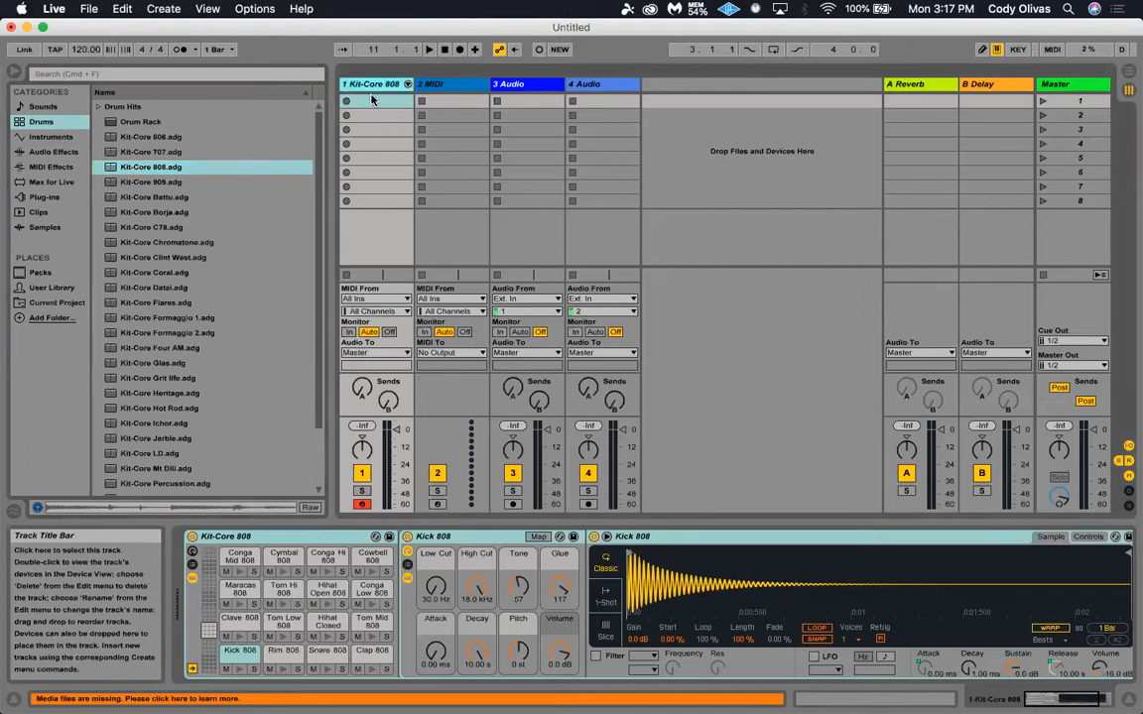
Select the Kit-Core 808 rack and shift the computer MIDI keyboard octave down to the C1 range, testing notes along the way.
{"action": "key", "text": "a"}
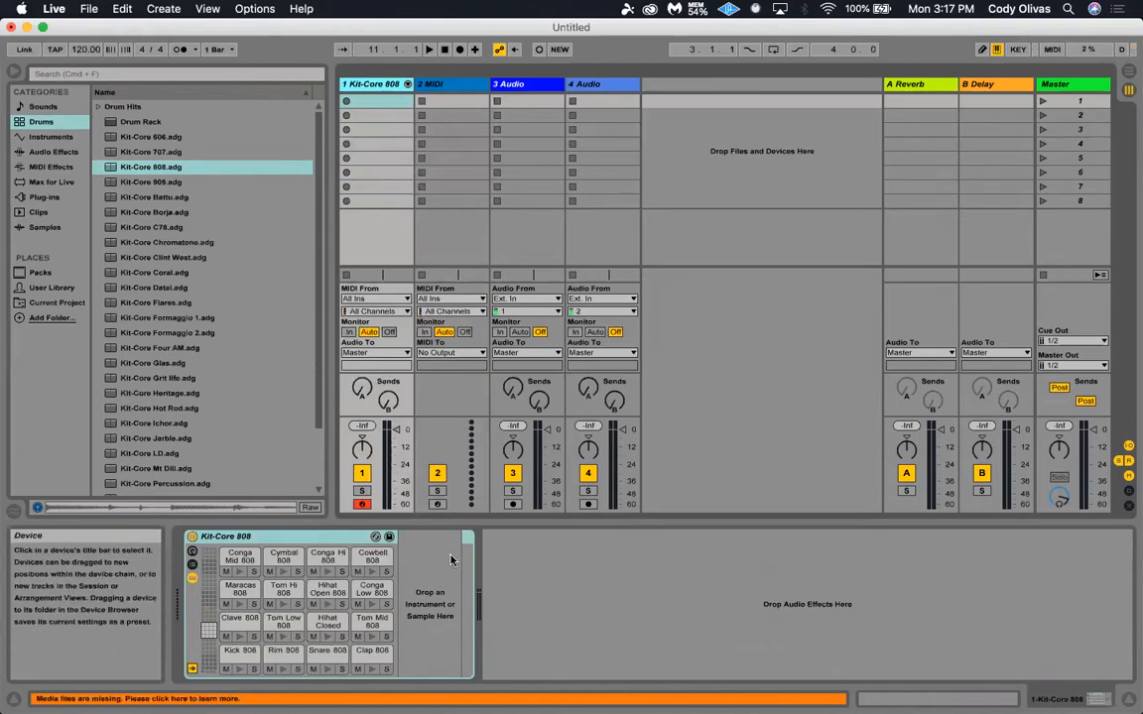
{"action": "left_click", "coordinate": [266, 538]}
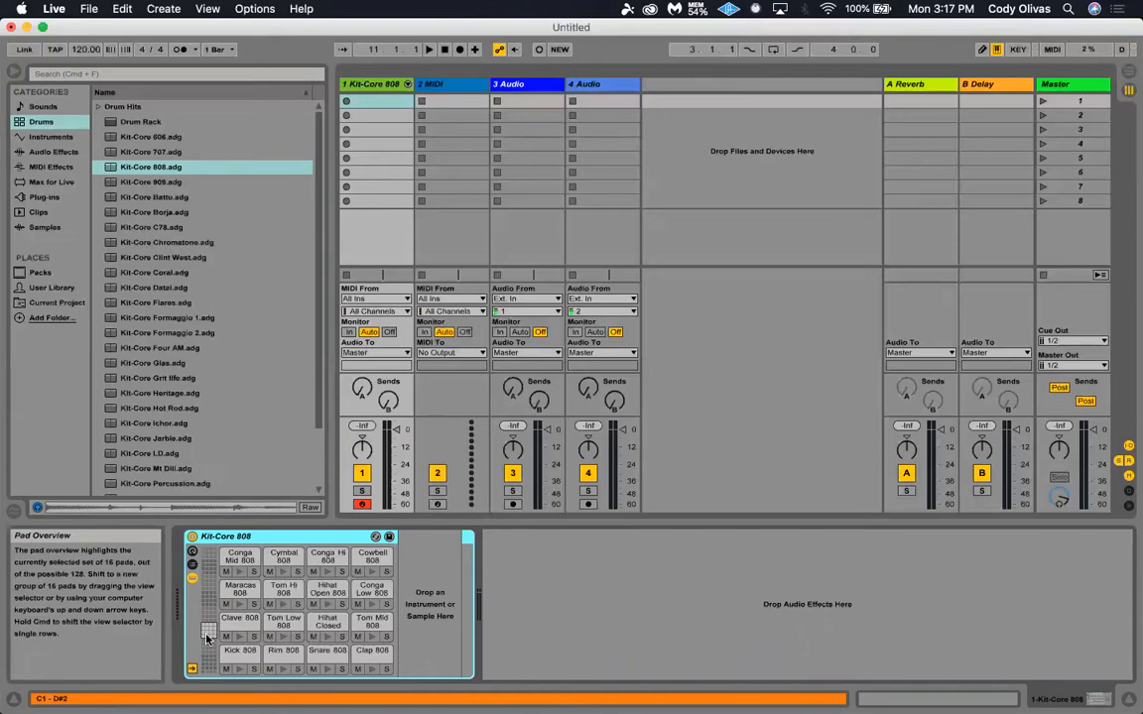
{"action": "key", "text": "z"}
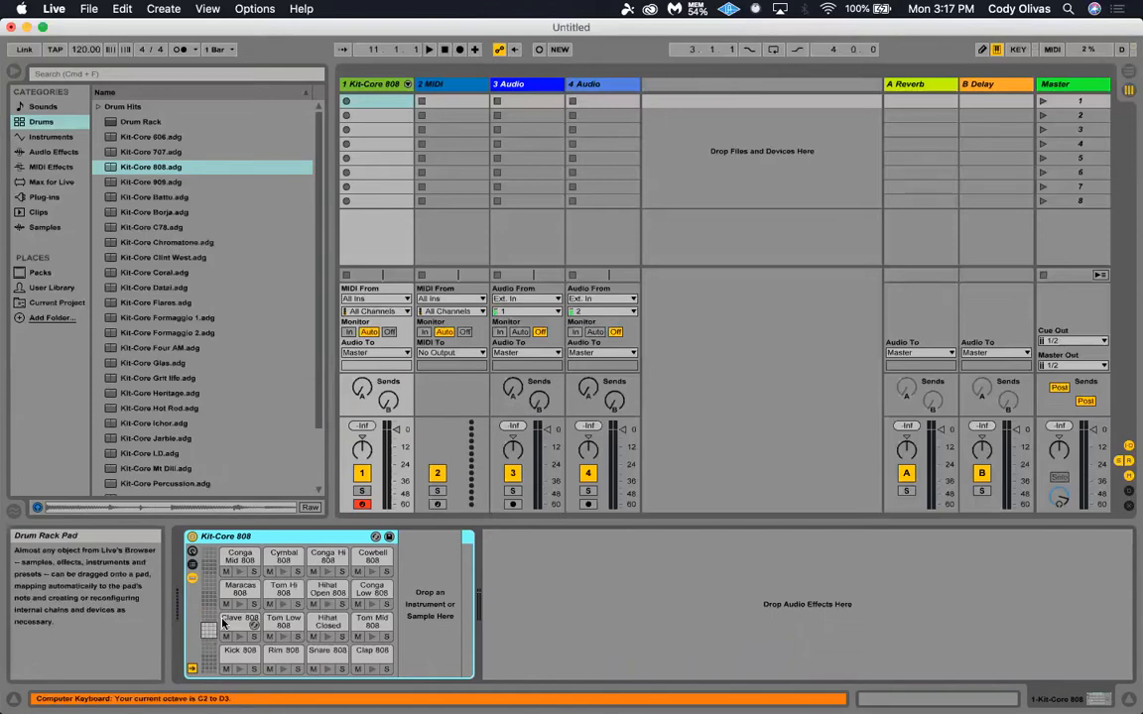
{"action": "key", "text": "z"}
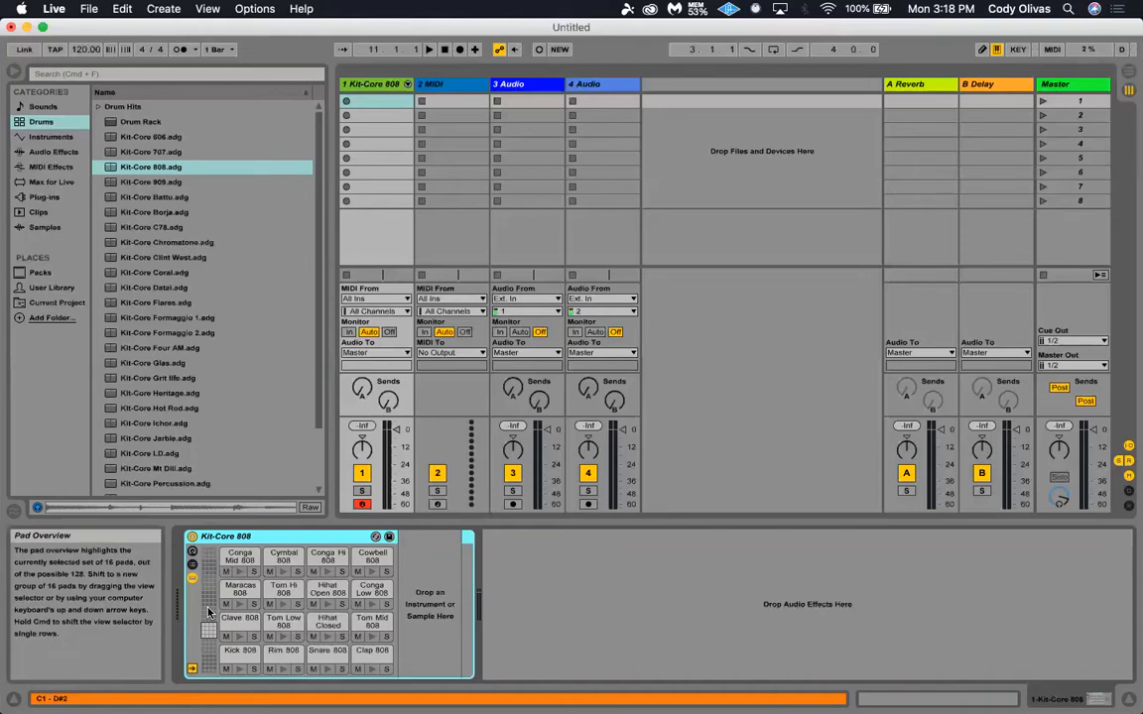
{"action": "key", "text": "z"}
{"action": "key", "text": "l"}
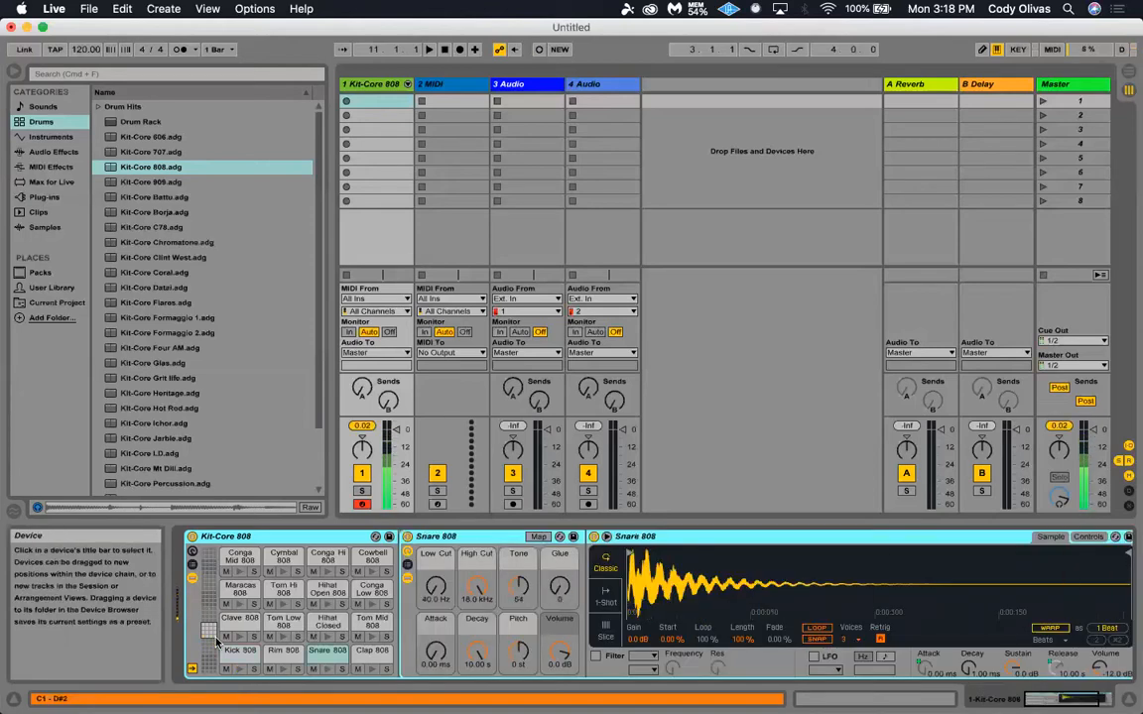
{"action": "key", "text": "x"}
Select the Kick 808 pad and play it repeatedly with the computer MIDI keyboard.
{"action": "left_click", "coordinate": [245, 652]}
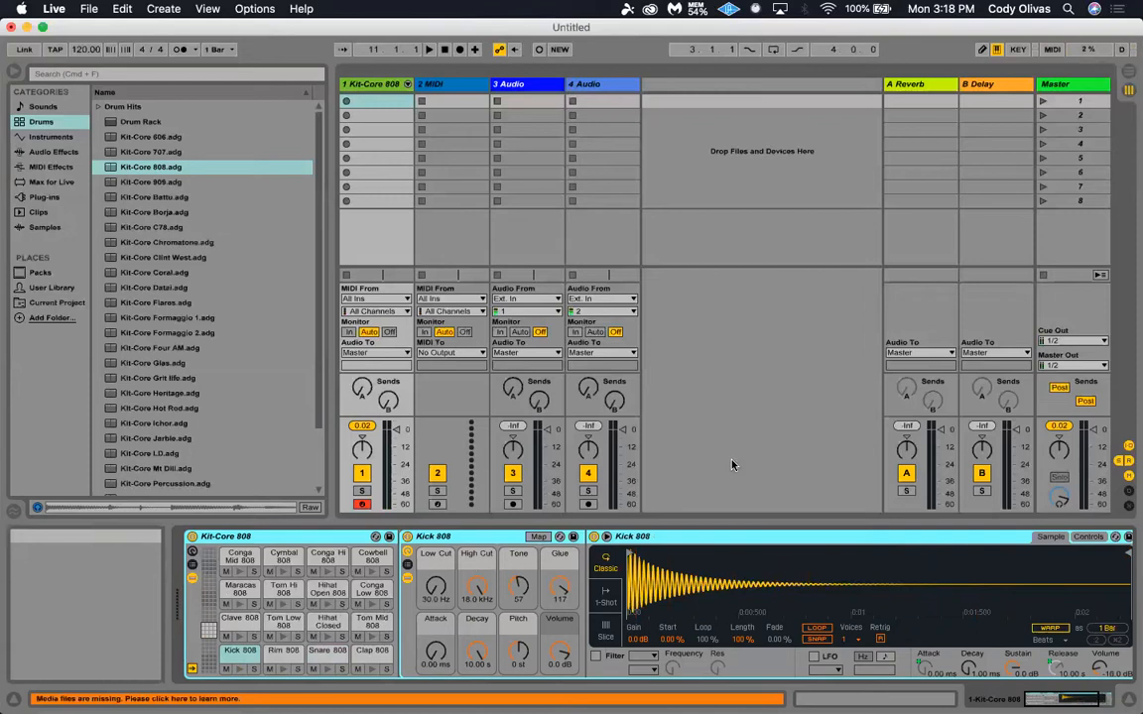
{"action": "key", "text": "a"}
{"action": "key", "text": "a"}
{"action": "key", "text": "a"}
{"action": "key", "text": "a"}
{"action": "key", "text": "a"}
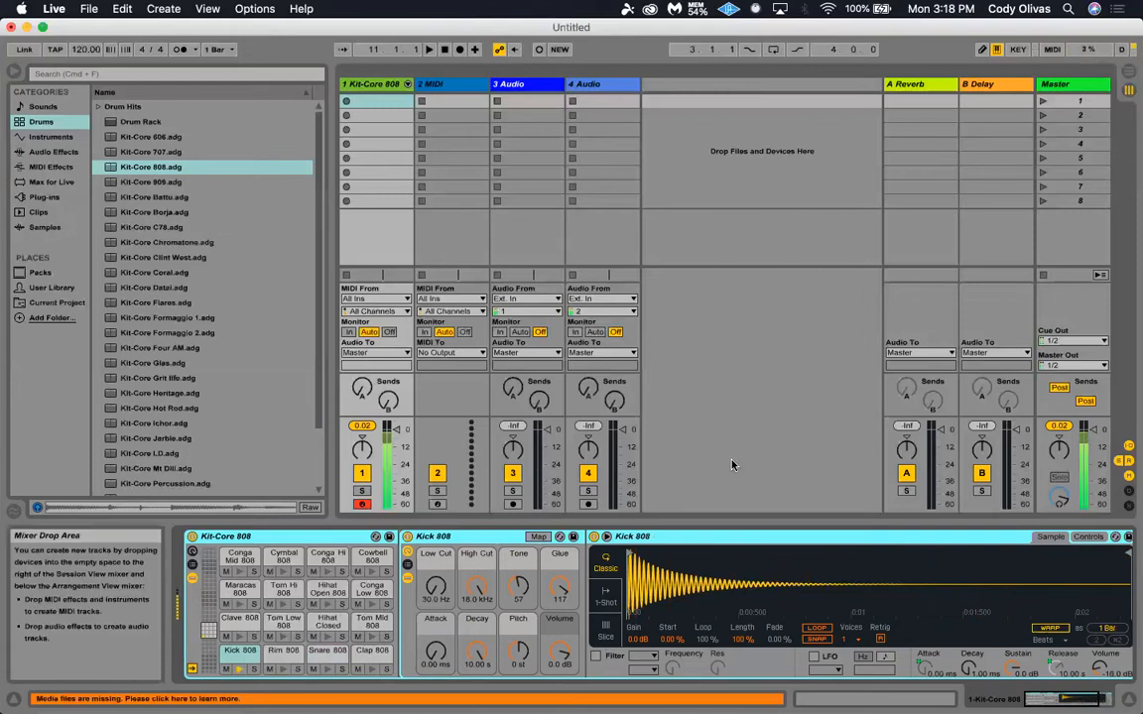
{"action": "key", "text": "a"}
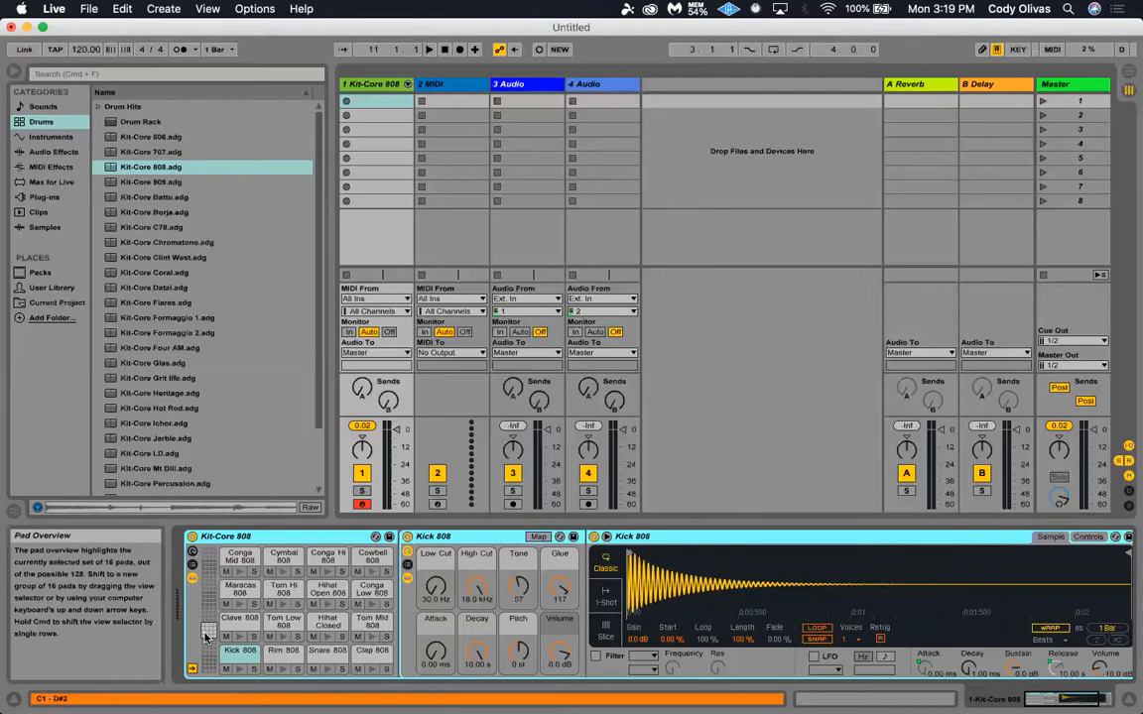
Compare the C0 and C1 octave ranges of the computer MIDI keyboard, playing several drum pads up to Tom Hi 808 in the C1 range.
{"action": "key", "text": "z"}
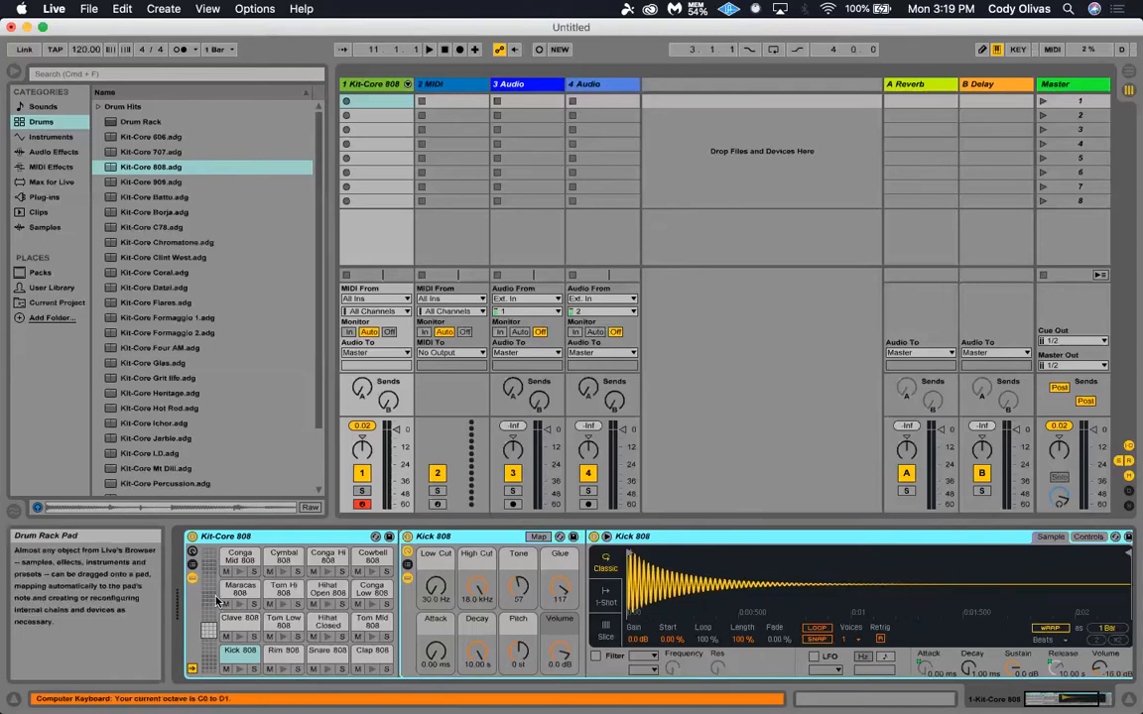
{"action": "key", "text": "a"}
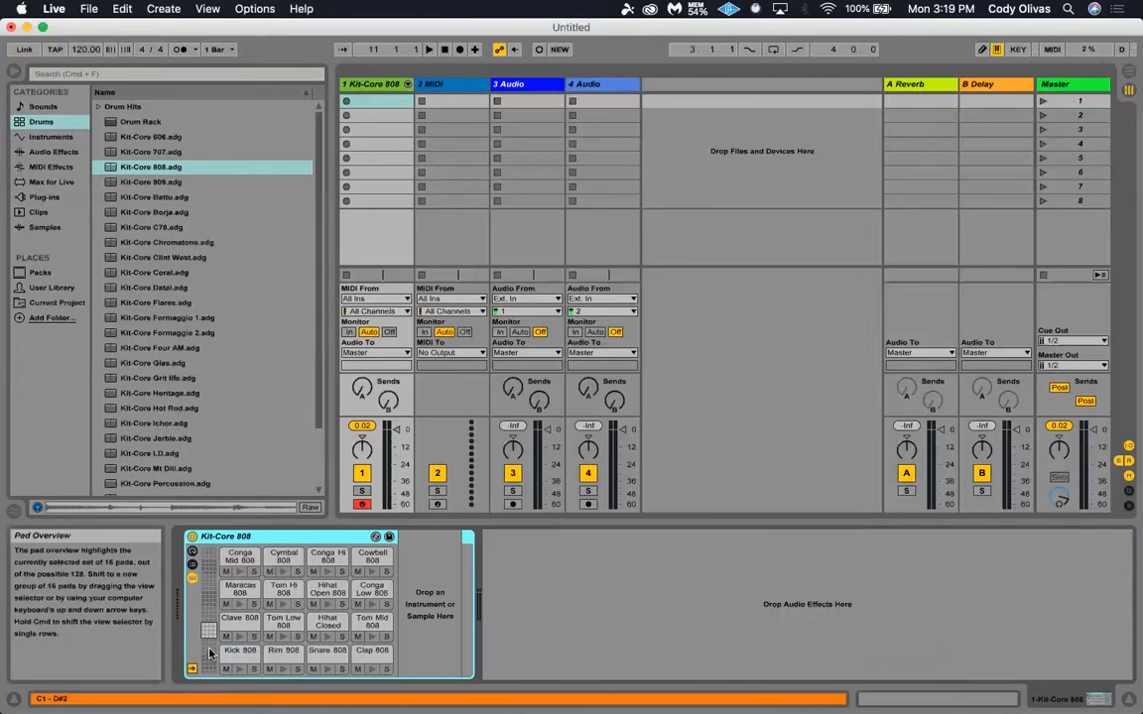
{"action": "key", "text": "x"}
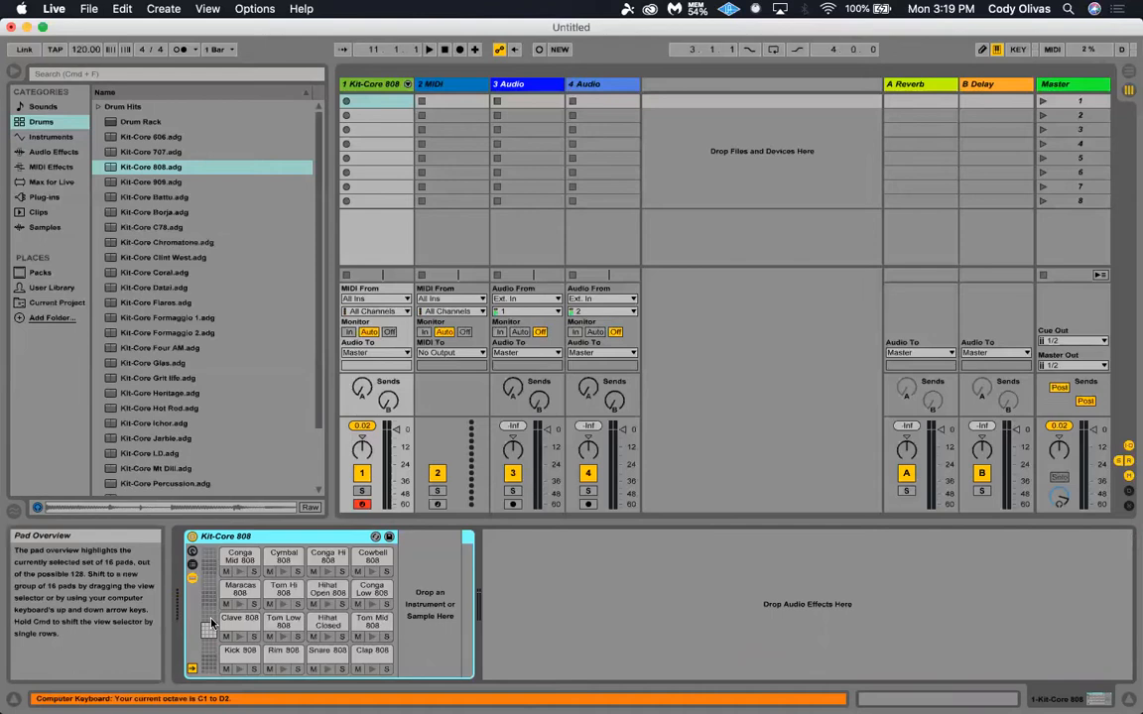
{"action": "key", "text": "a"}
{"action": "key", "text": "s"}
{"action": "key", "text": "d"}
{"action": "key", "text": "f"}
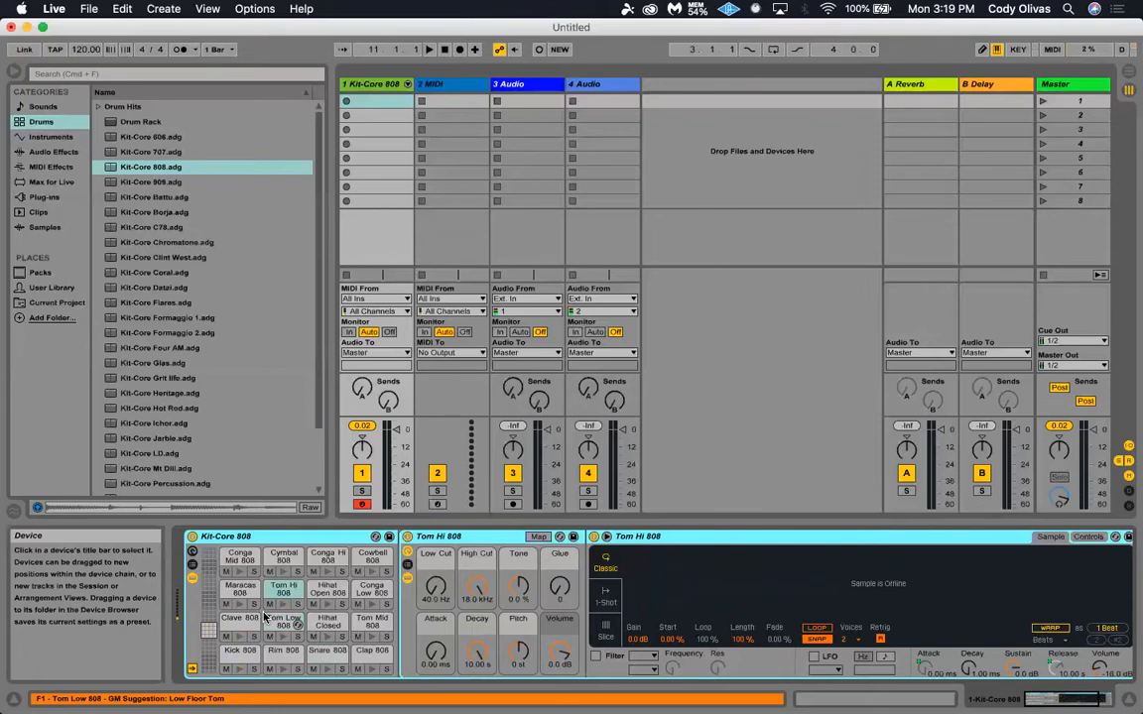
{"action": "key", "text": "h"}
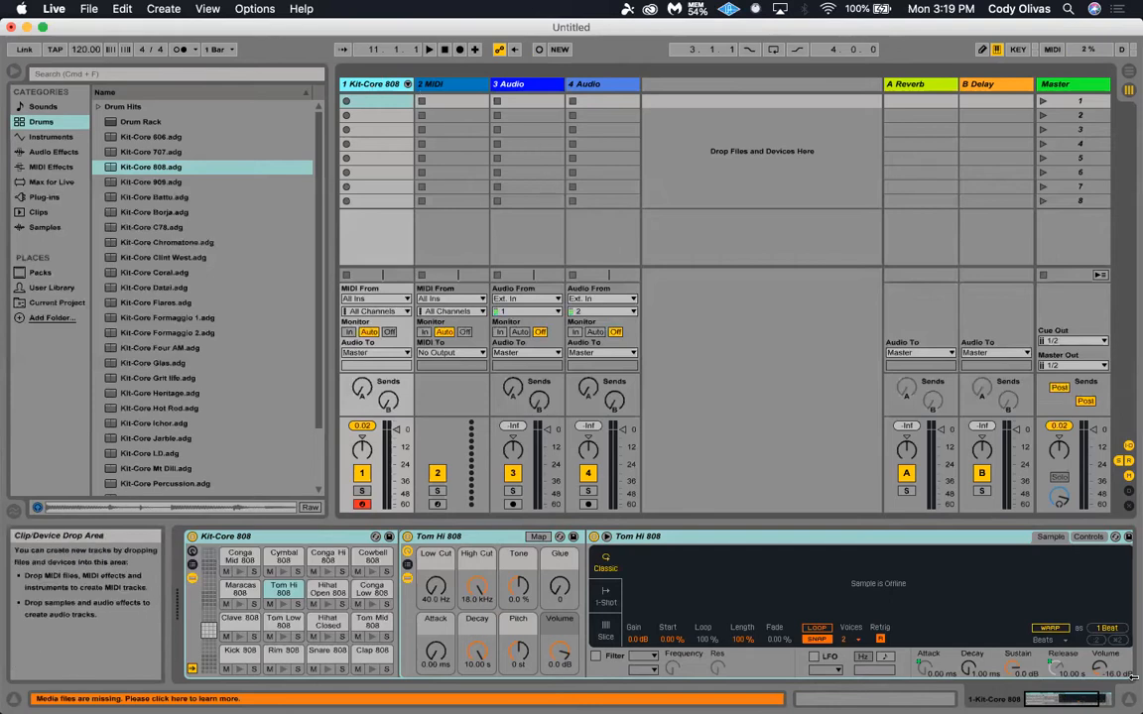
{"action": "mouse_move", "coordinate": [1063, 699]}
{"action": "left_mouse_down"}
{"action": "mouse_move", "coordinate": [1075, 699]}
{"action": "mouse_move", "coordinate": [1063, 699]}
{"action": "left_mouse_up"}
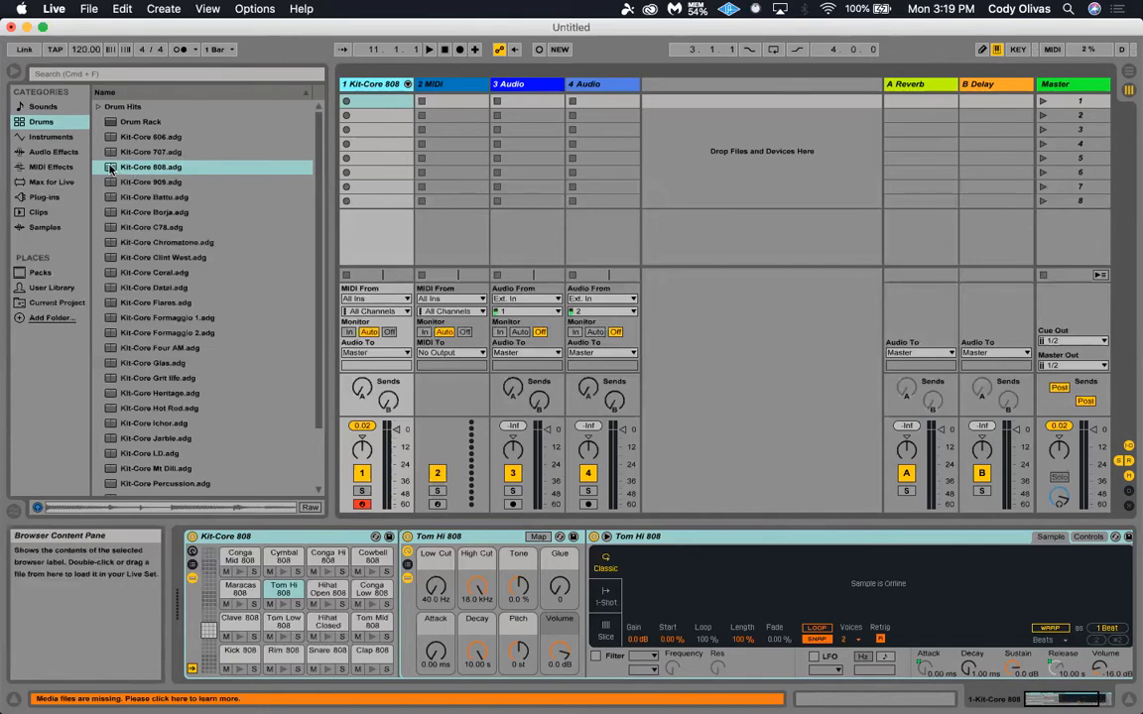
Load Kit-Core 808.adg onto the 2 MIDI track as well and delete the whole rack from it again.
{"action": "left_click", "coordinate": [456, 86]}
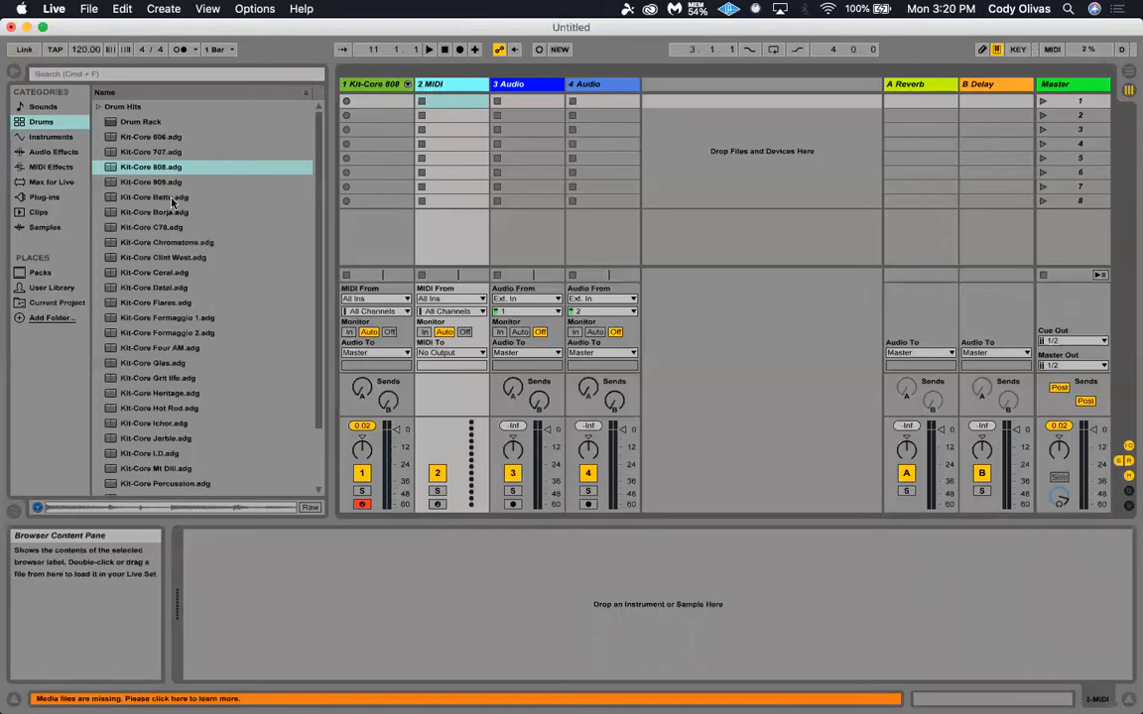
{"action": "left_click", "coordinate": [113, 168]}
{"action": "left_click_drag", "start_coordinate": [119, 186], "coordinate": [375, 576]}
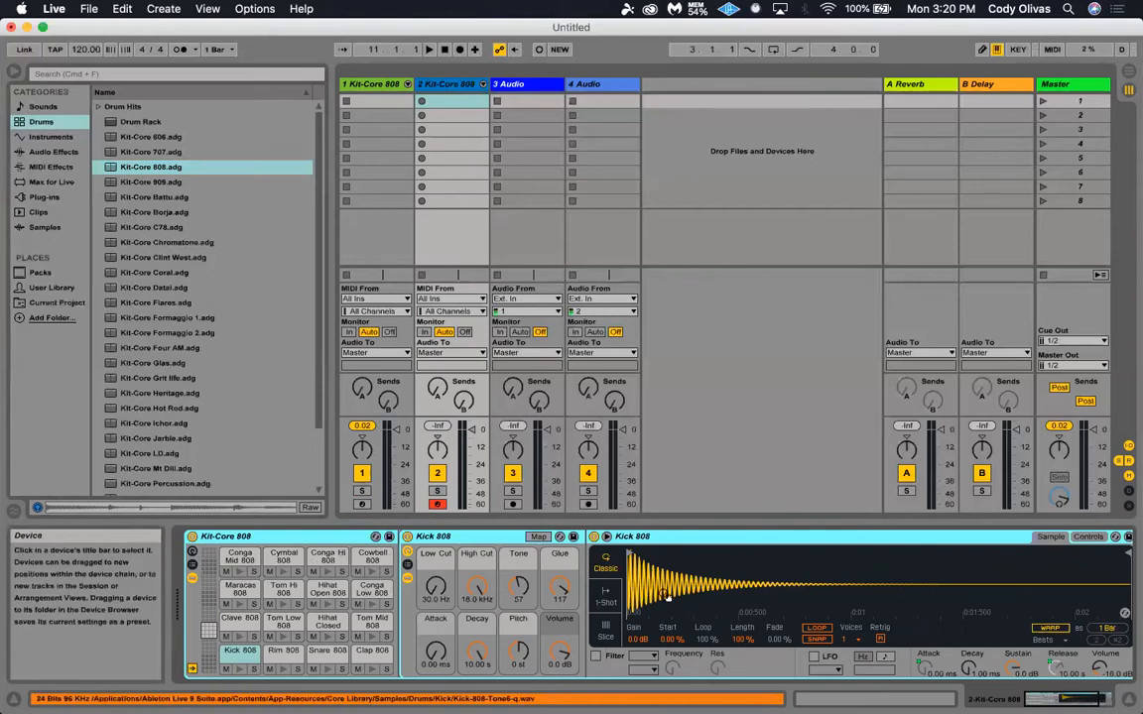
{"action": "left_click", "coordinate": [635, 538]}
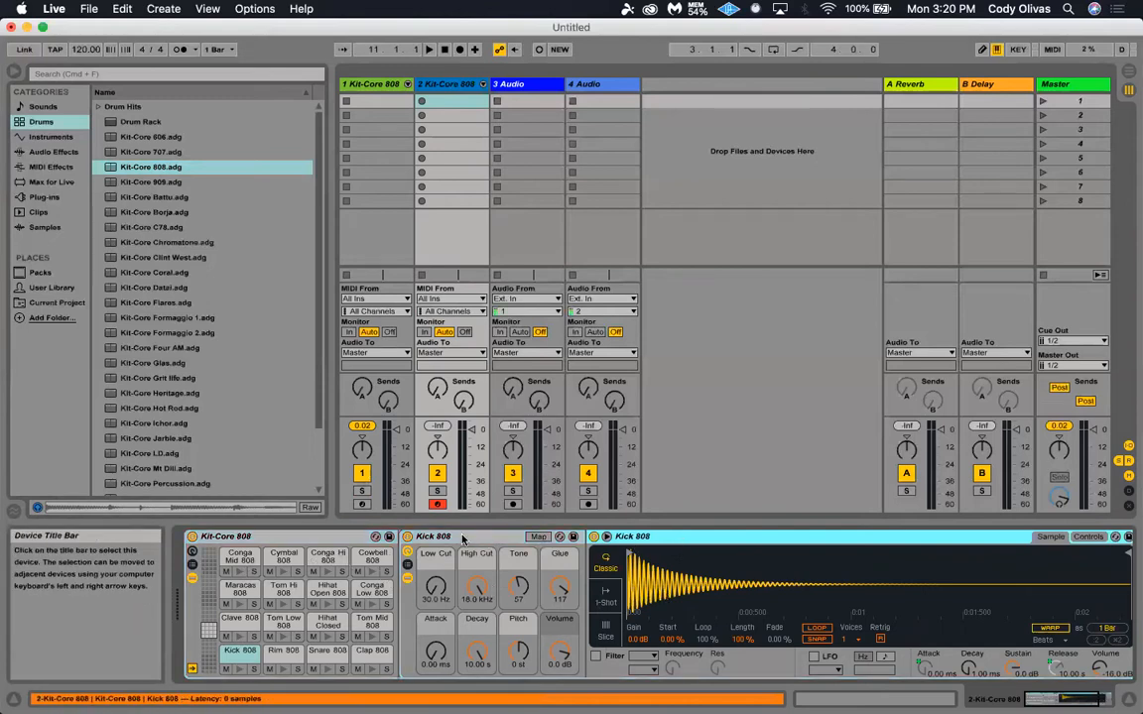
{"action": "left_click", "coordinate": [278, 535]}
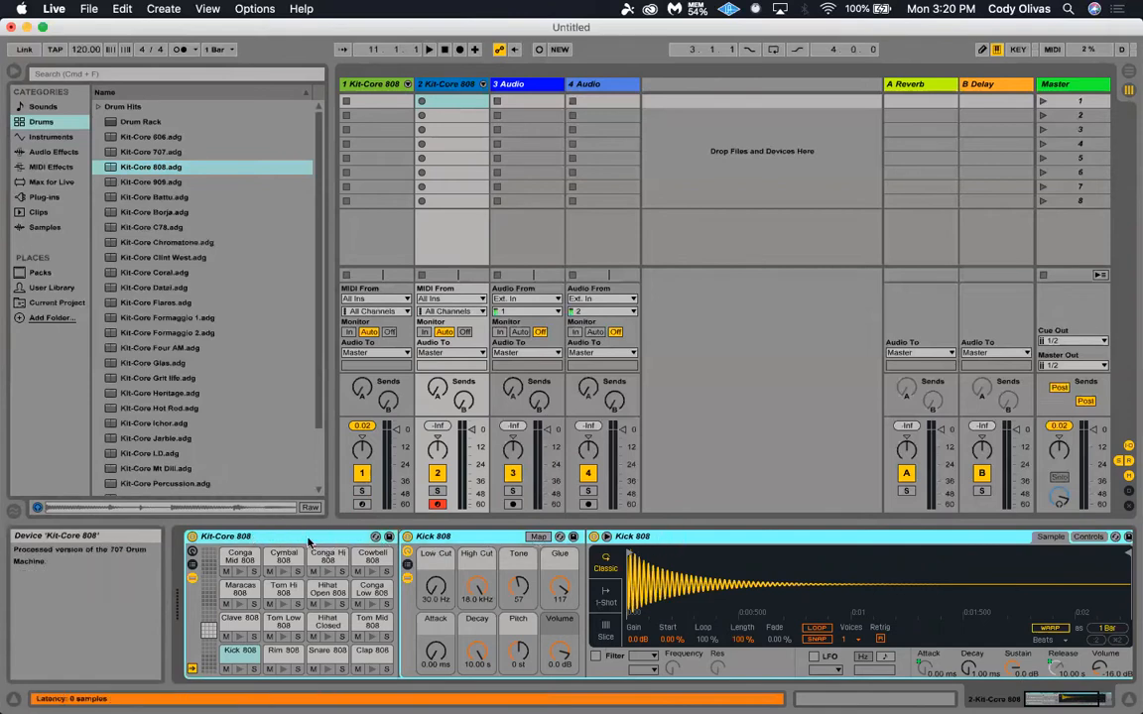
{"action": "key", "text": "Delete"}
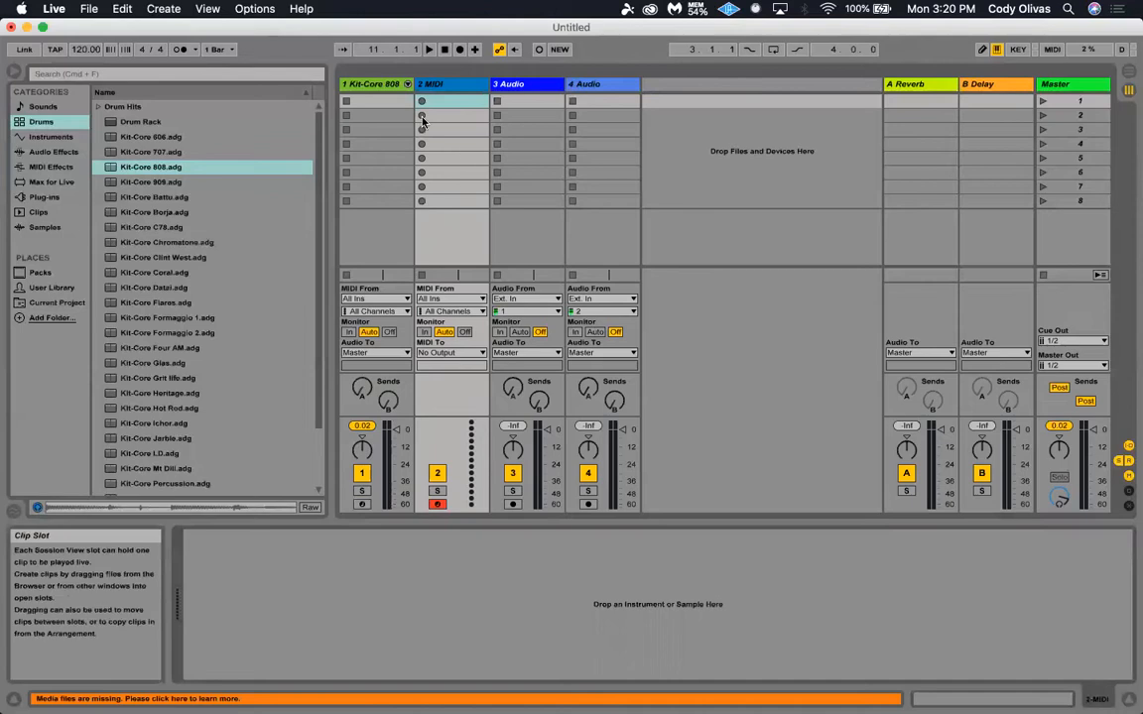
Compare the 1 Kit-Core 808 and 2 MIDI tracks, and arm 1 Kit-Core 808 for recording instead of 2 MIDI.
{"action": "left_click", "coordinate": [372, 87]}
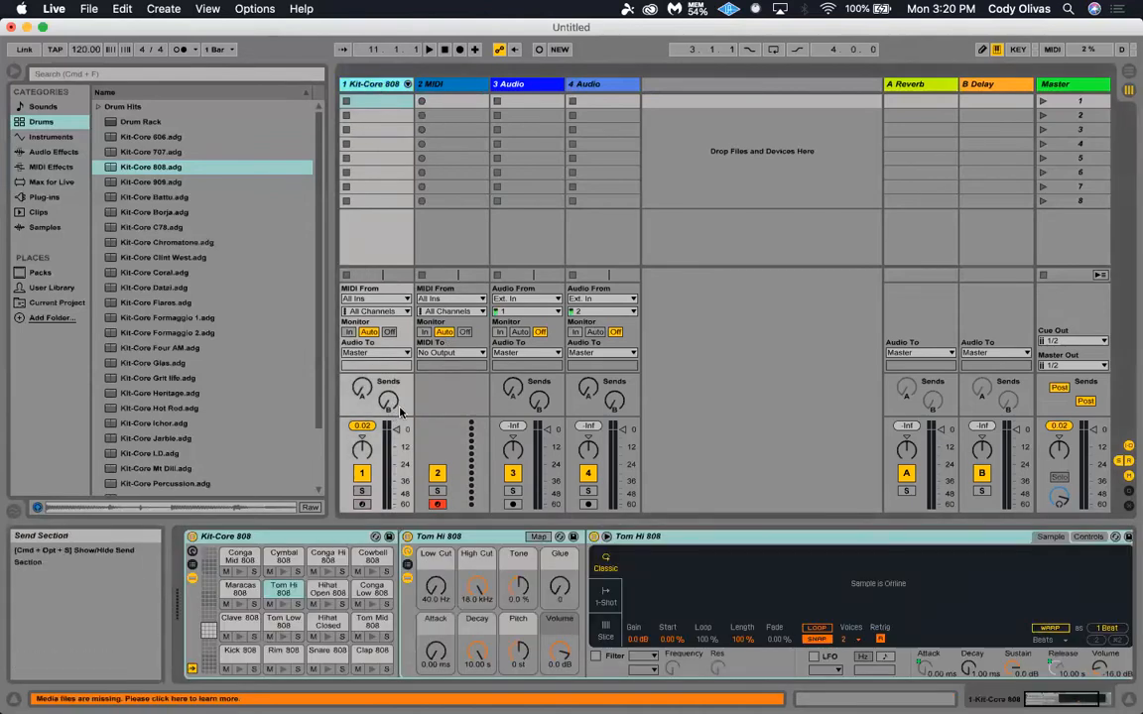
{"action": "left_click", "coordinate": [279, 538]}
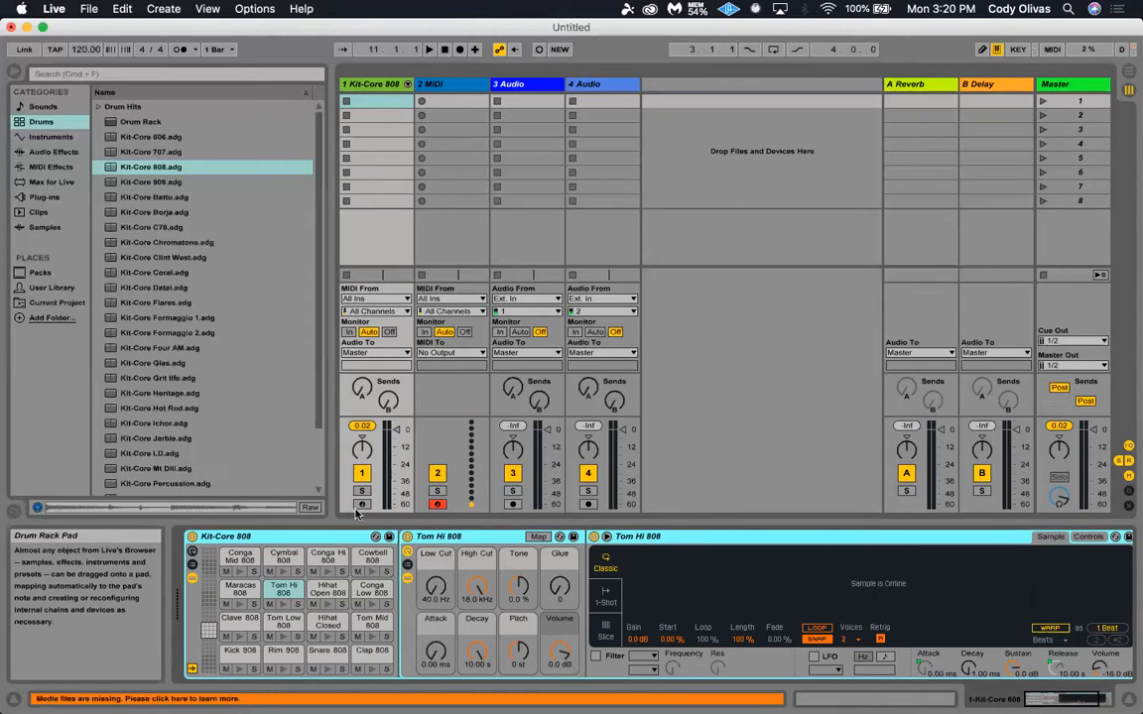
{"action": "left_click", "coordinate": [384, 87]}
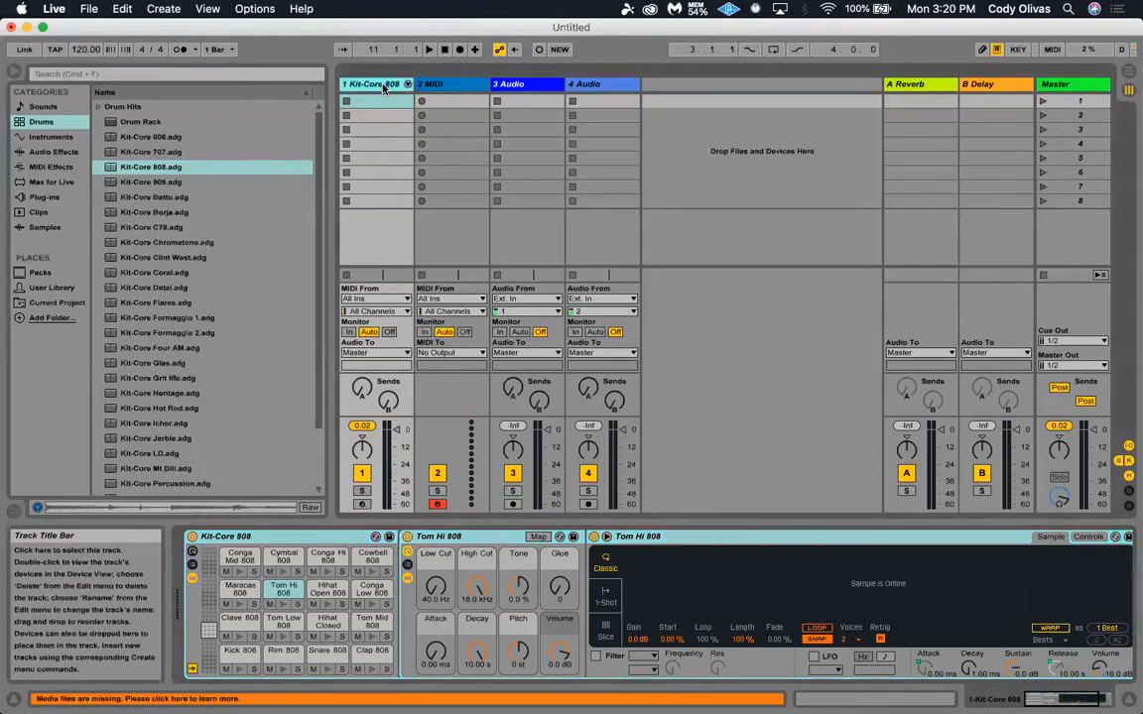
{"action": "left_click", "coordinate": [449, 88]}
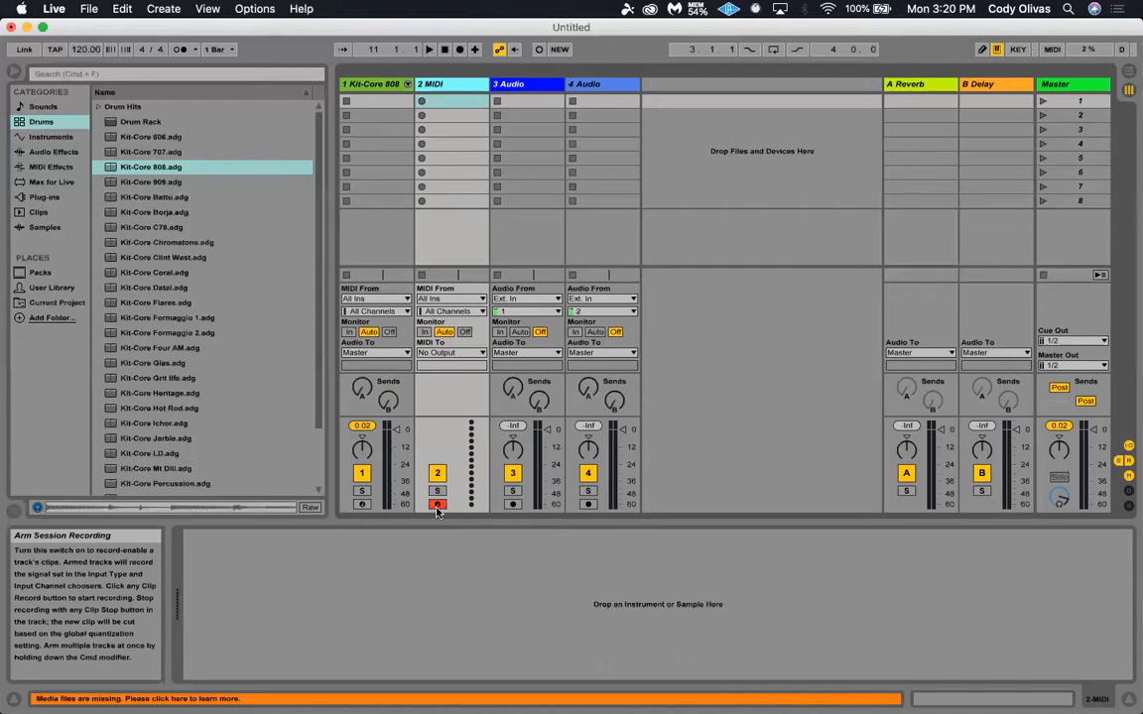
{"action": "left_click", "coordinate": [374, 87]}
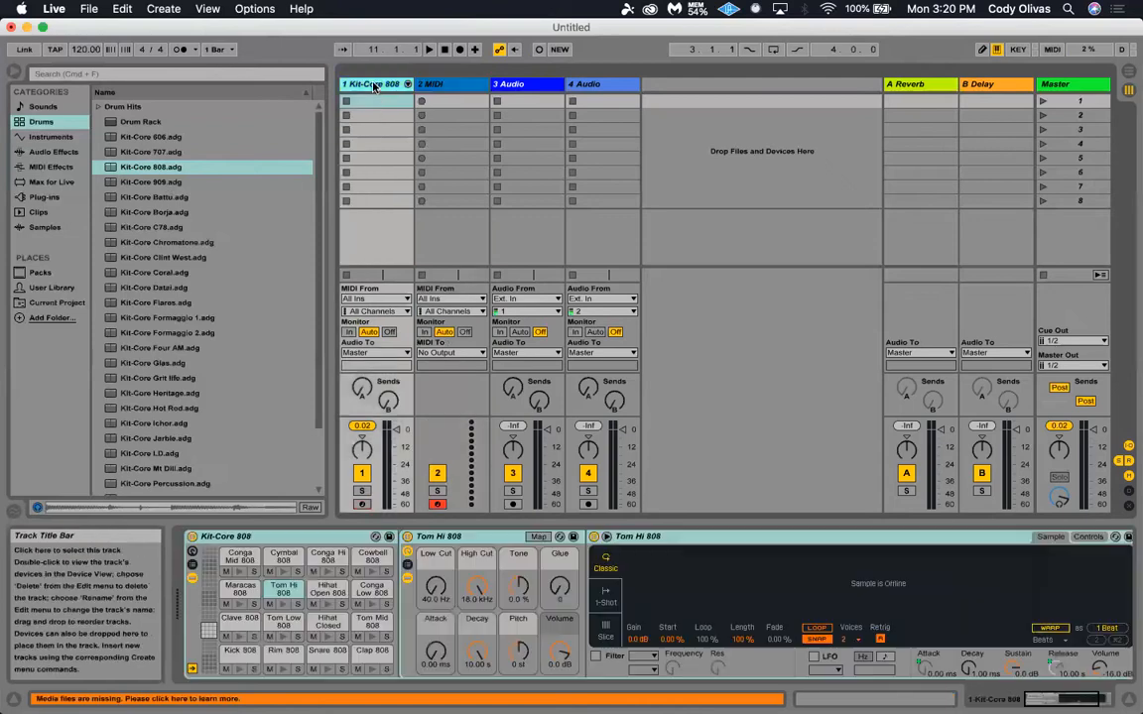
{"action": "left_click", "coordinate": [362, 504]}
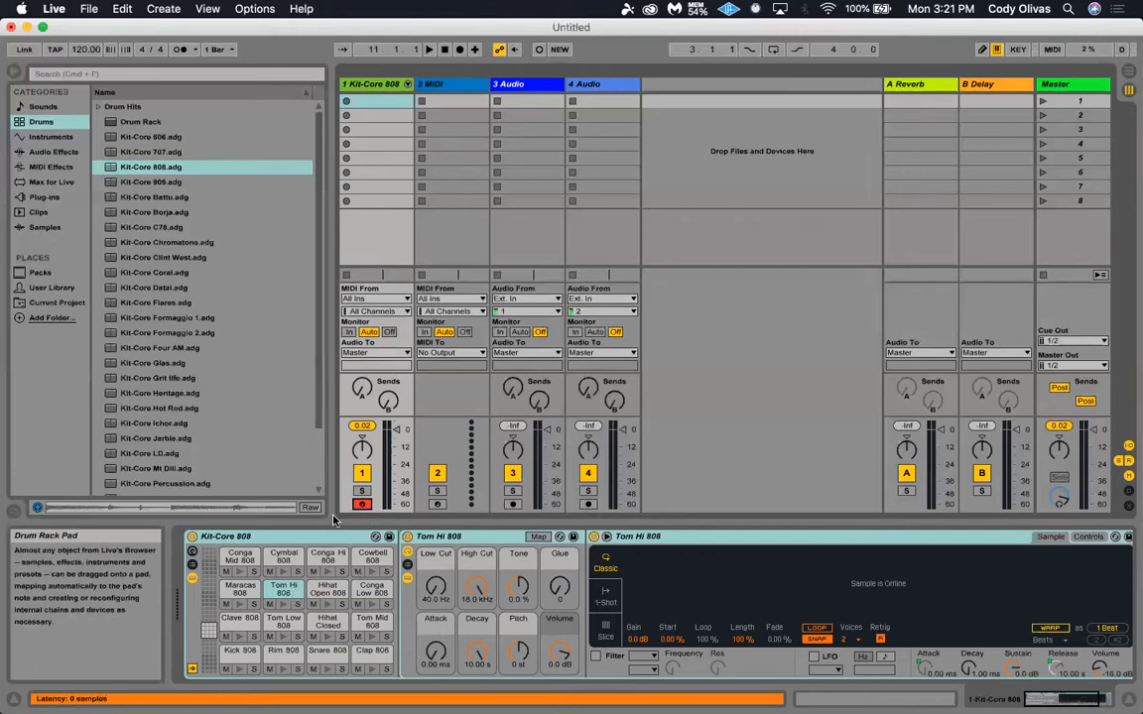
Play the Kick 808 and Snare 808 pads on the armed 1 Kit-Core 808 track.
{"action": "key", "text": "a"}
{"action": "key", "text": "a"}
{"action": "key", "text": "a"}
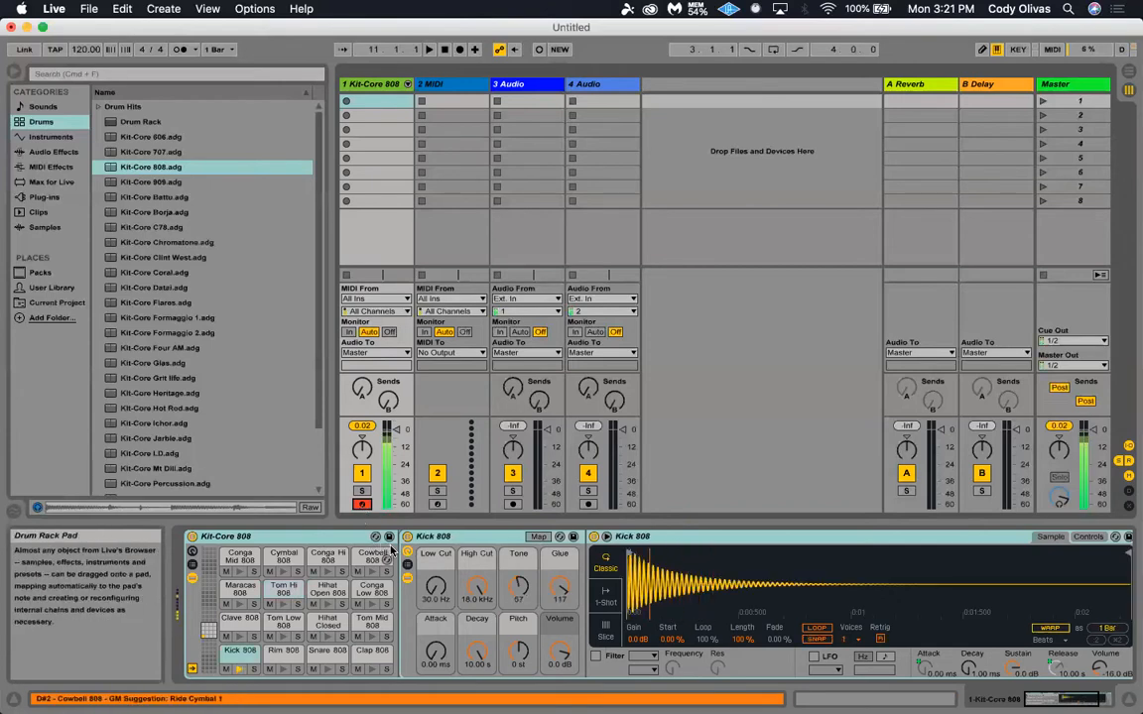
{"action": "key", "text": "s"}
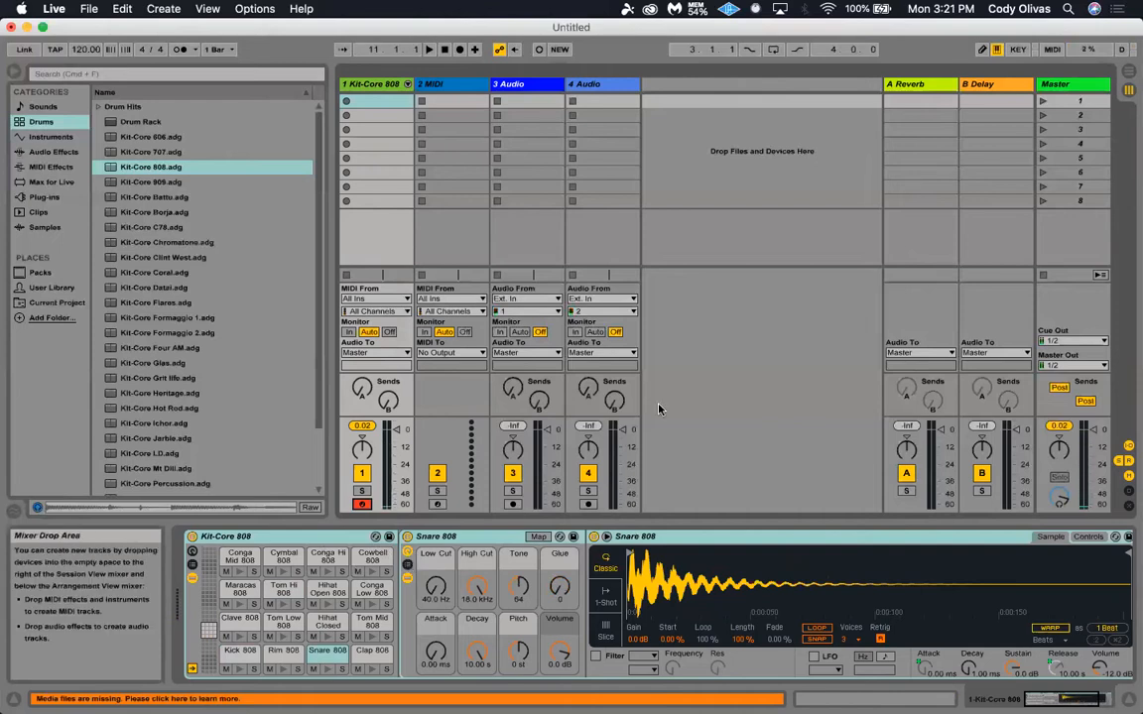
Switch to Arrangement View, select the Kit-Core 808 track, and play its Kick 808 pad.
{"action": "key", "text": "Tab"}
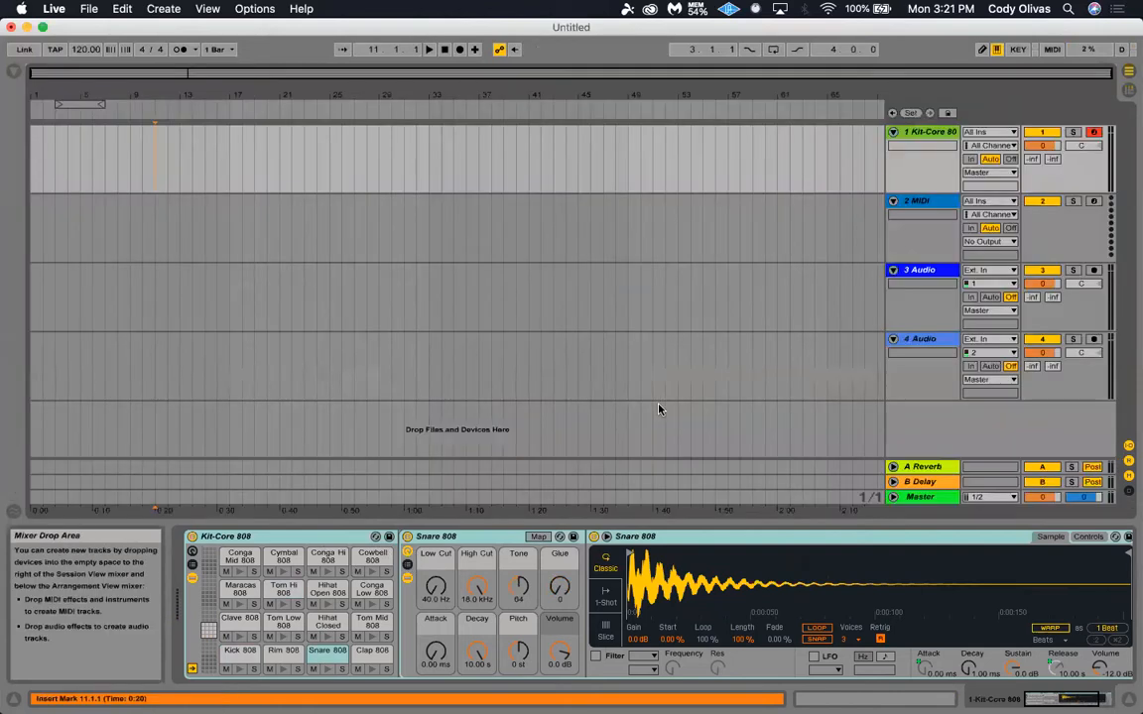
{"action": "left_click", "coordinate": [925, 134]}
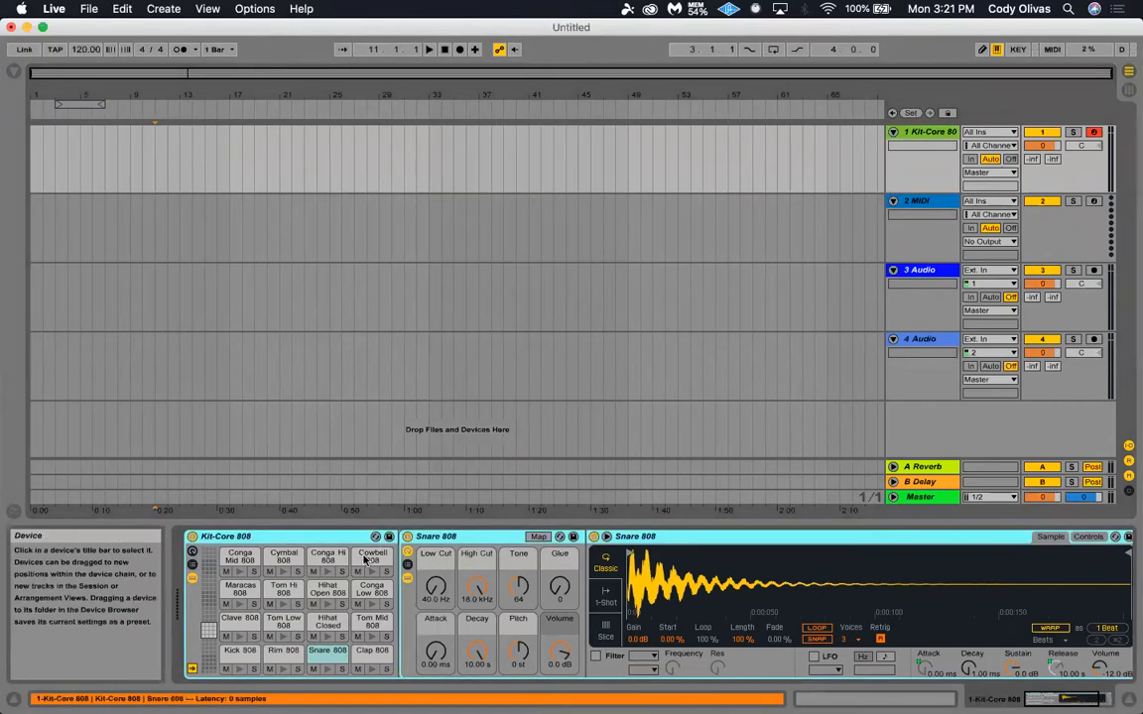
{"action": "key", "text": "a"}
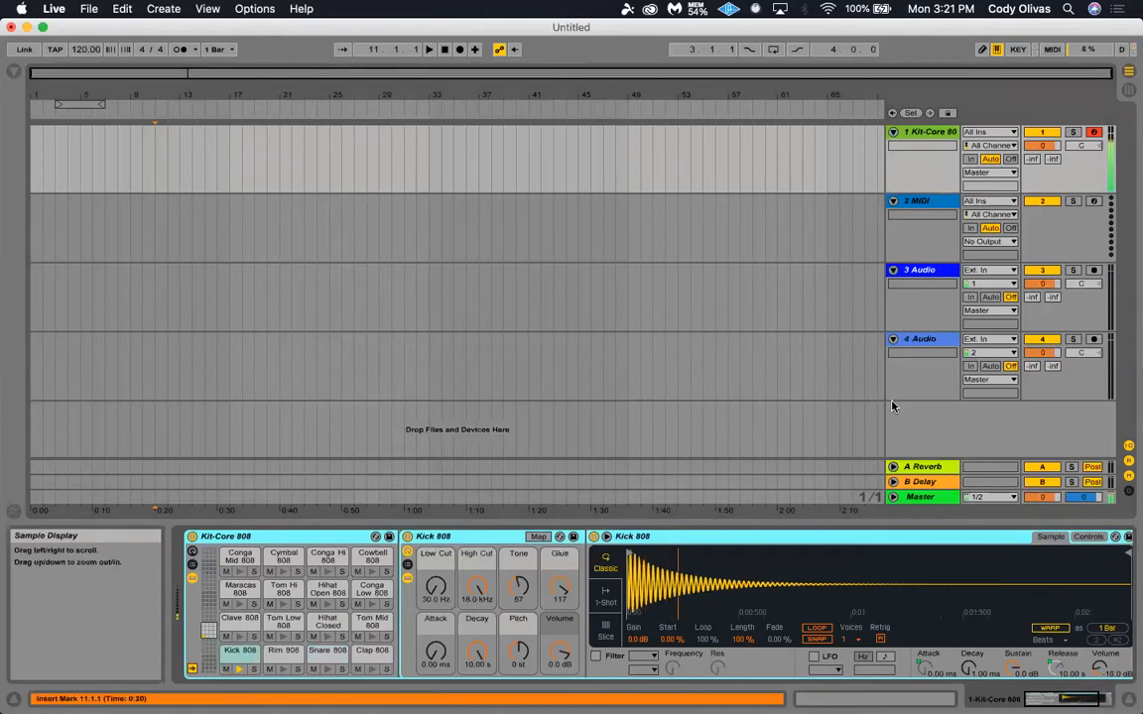
Compare the 2 MIDI and 3 Audio tracks in Arrangement View, reselect 1 Kit-Core 808, and play its Kick 808 pad.
{"action": "left_click", "coordinate": [933, 203]}
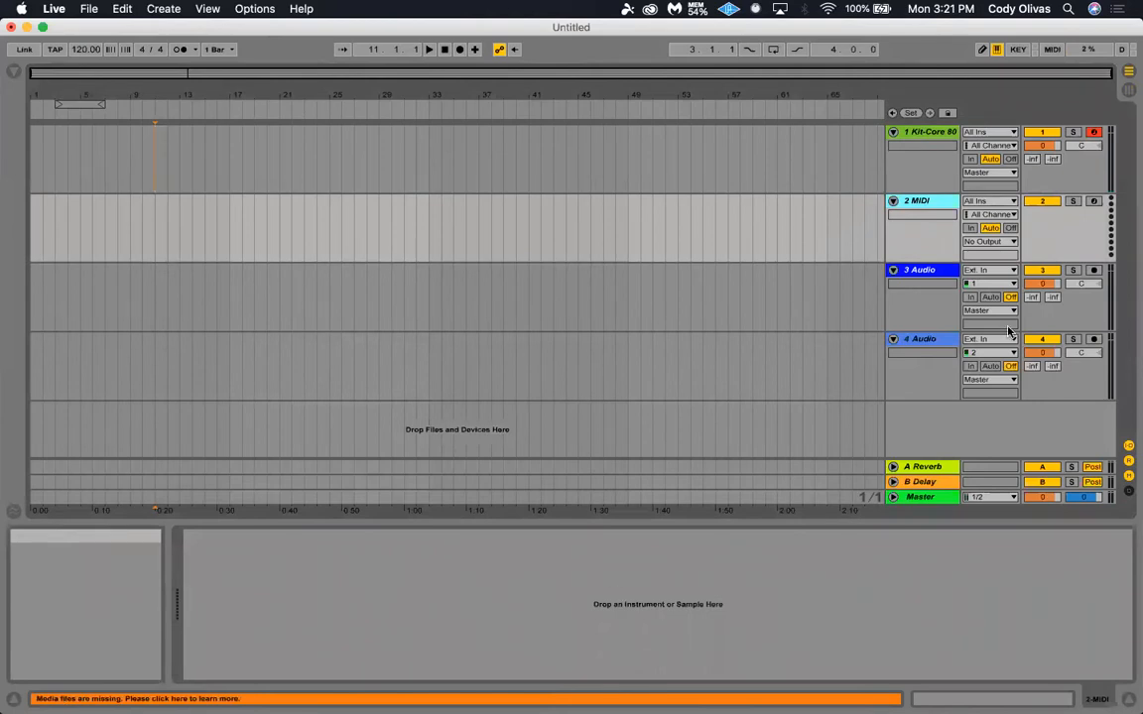
{"action": "left_click", "coordinate": [923, 270]}
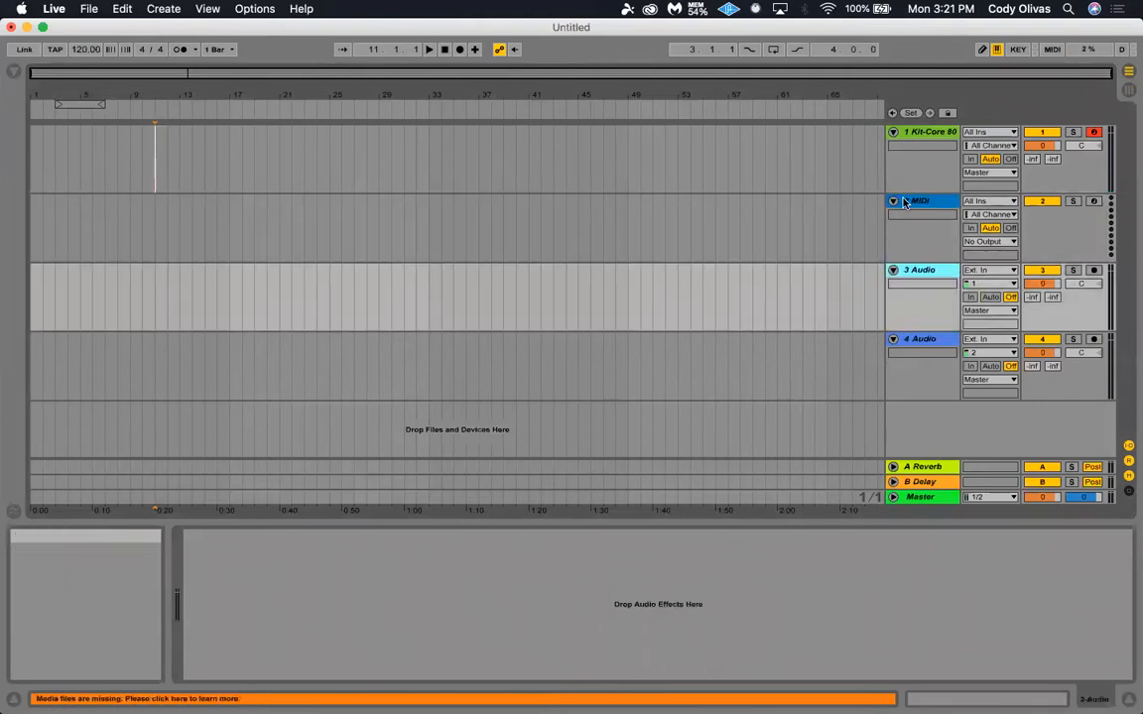
{"action": "left_click", "coordinate": [917, 132]}
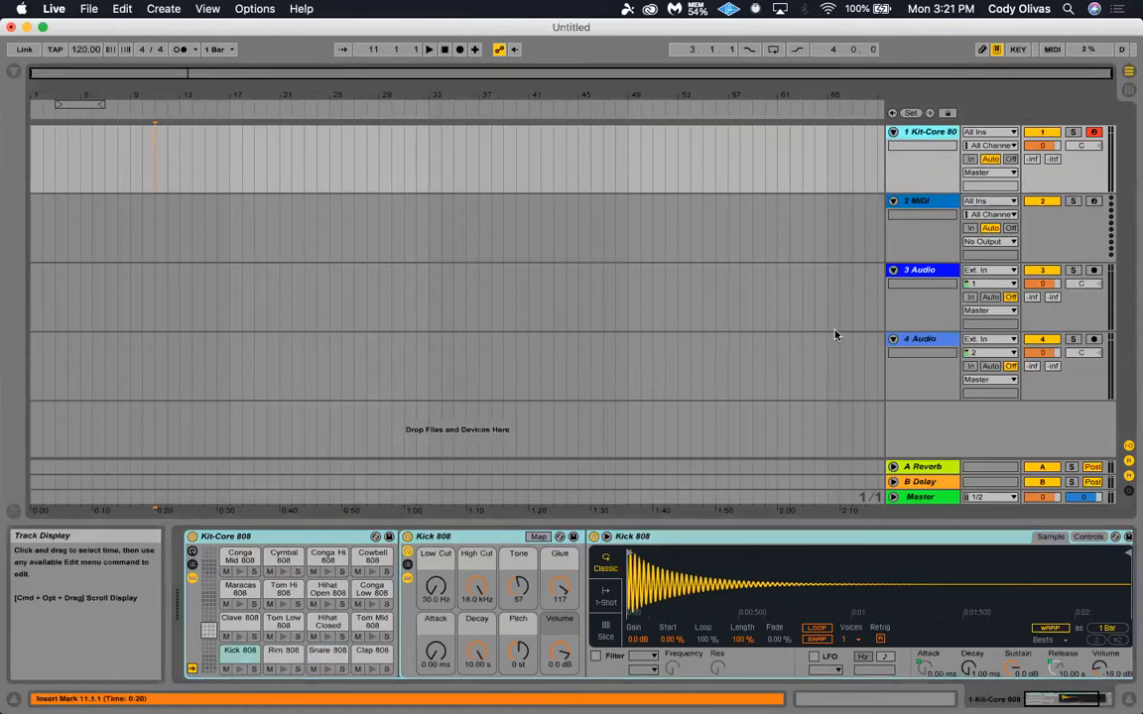
{"action": "key", "text": "a"}
{"action": "key", "text": "a"}
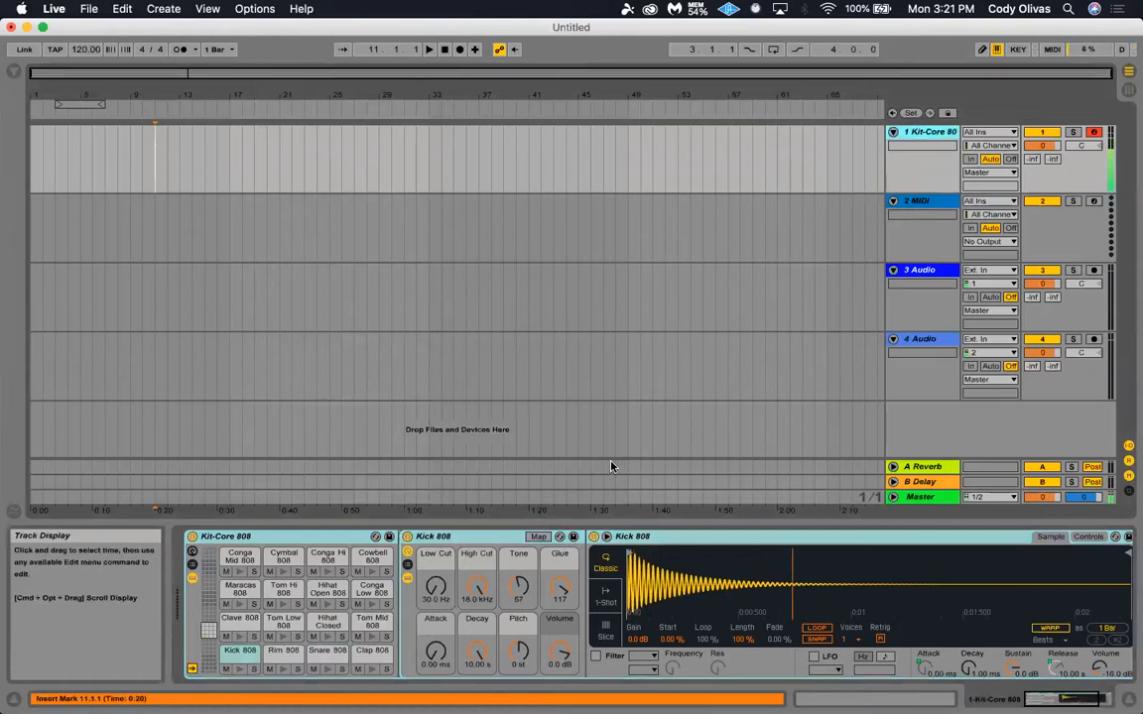
Return to Session View and turn on the metronome.
{"action": "key", "text": "Tab"}
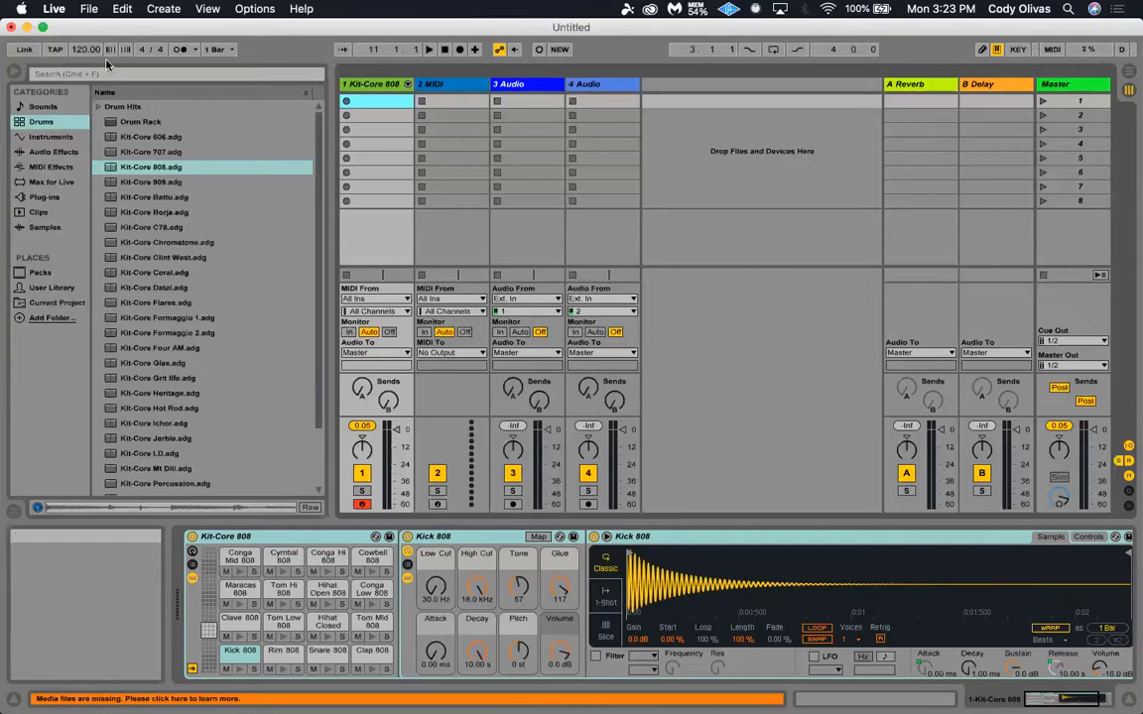
{"action": "left_click", "coordinate": [181, 52]}
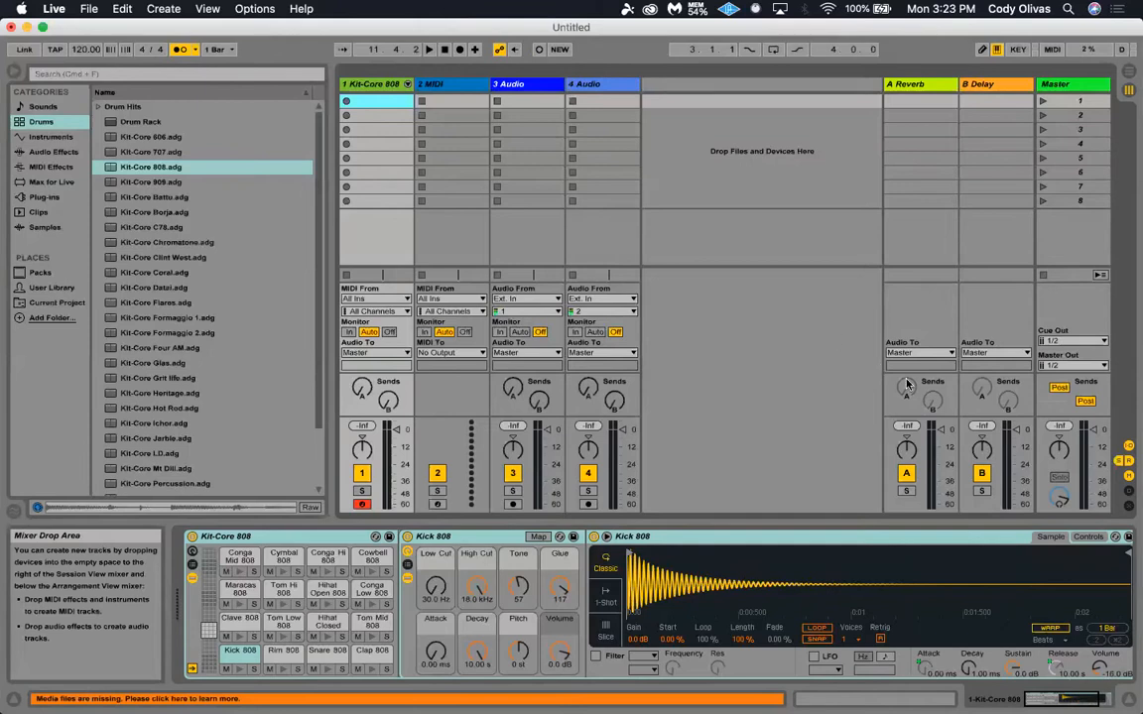
Review the Master track and the four numbered tracks, and keep the 4 Audio track's output routed to Master.
{"action": "left_click", "coordinate": [1070, 88]}
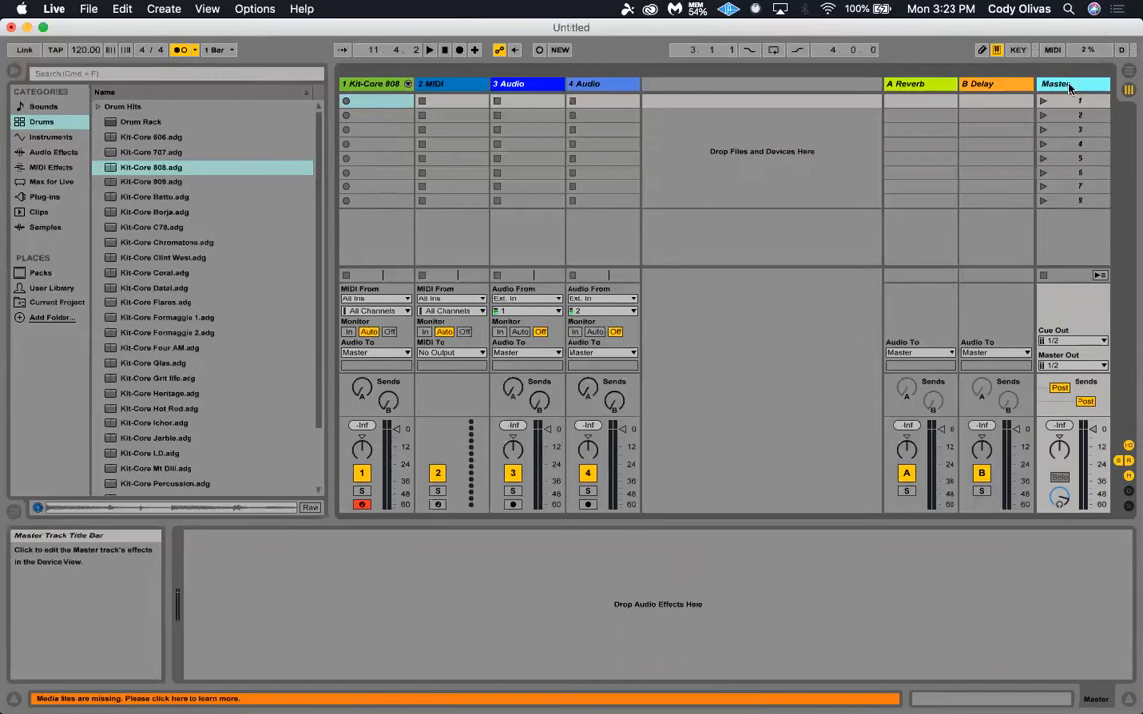
{"action": "left_click", "coordinate": [369, 87]}
{"action": "left_click", "coordinate": [433, 87]}
{"action": "left_click", "coordinate": [516, 85]}
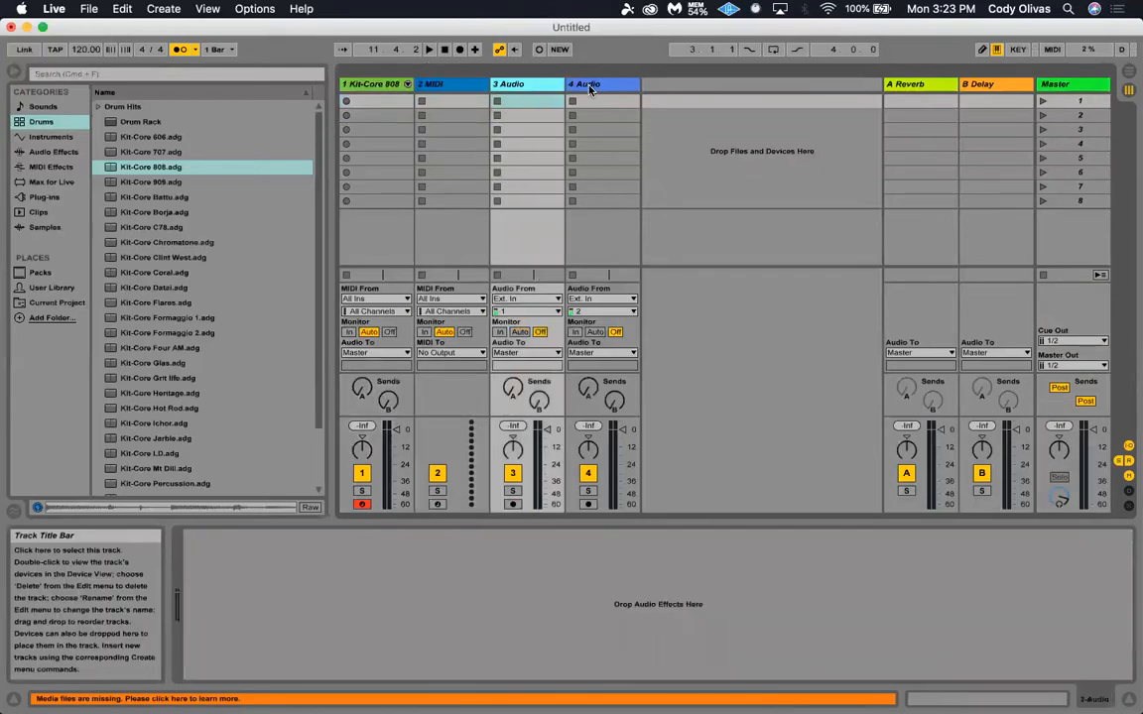
{"action": "left_click", "coordinate": [589, 87]}
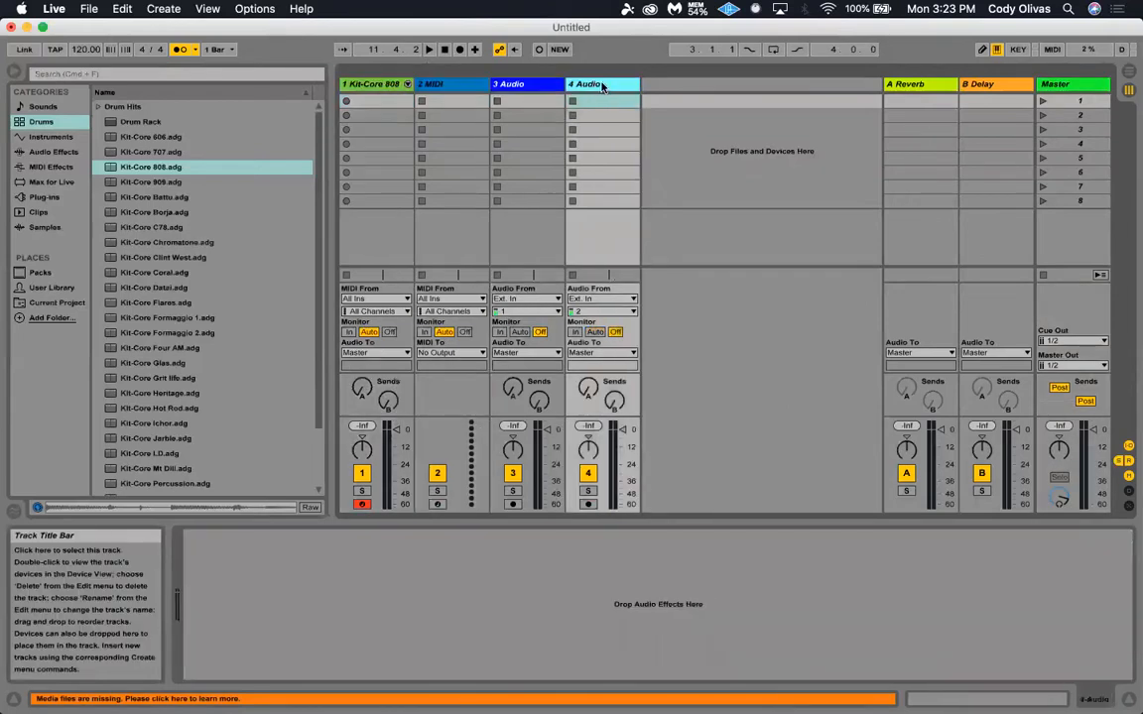
{"action": "left_click", "coordinate": [596, 354]}
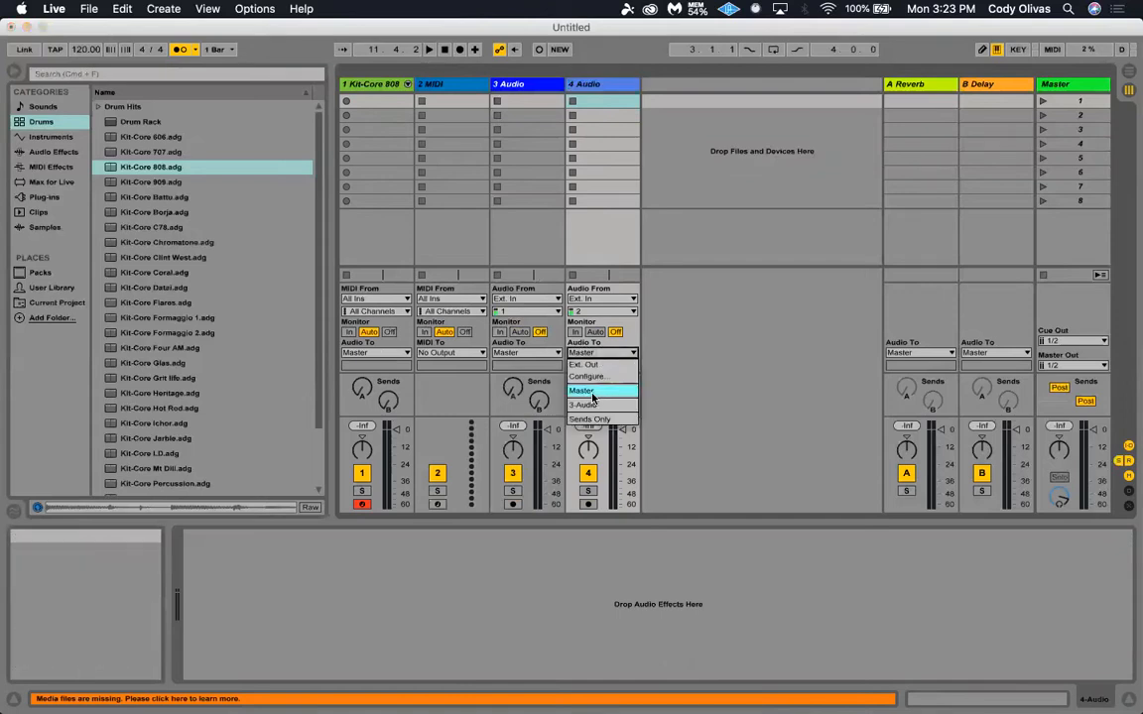
{"action": "left_click", "coordinate": [594, 393]}
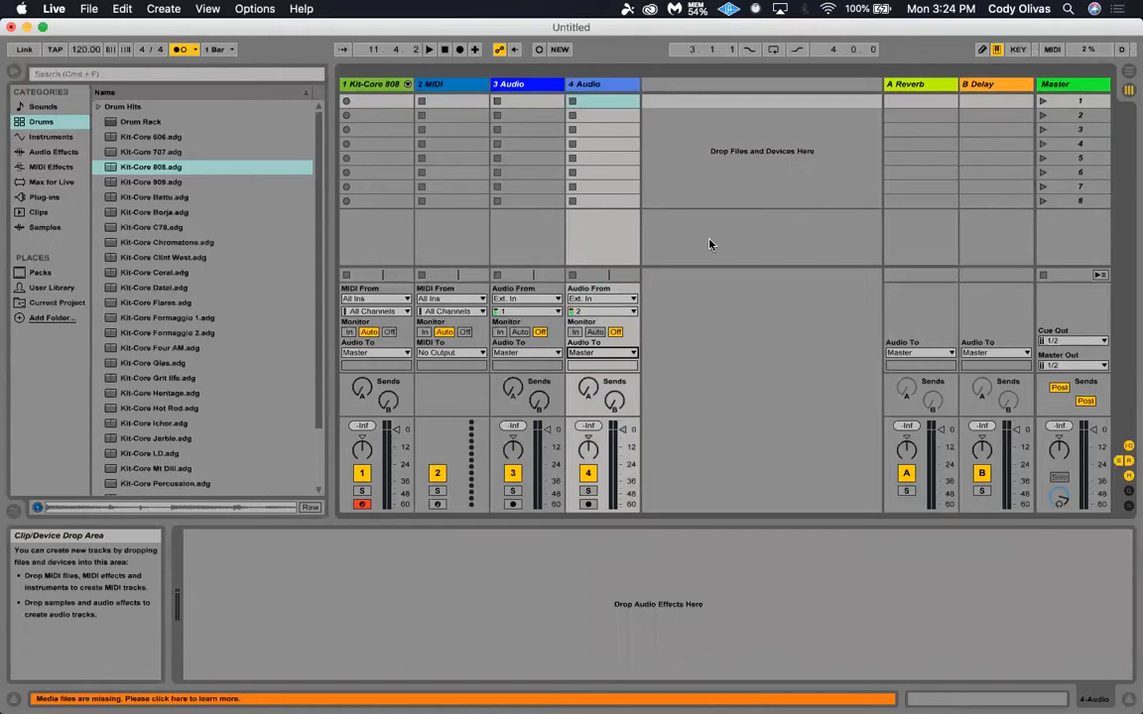
Select the Master track and nudge its volume fader to 0.6 dB.
{"action": "left_click", "coordinate": [1068, 92]}
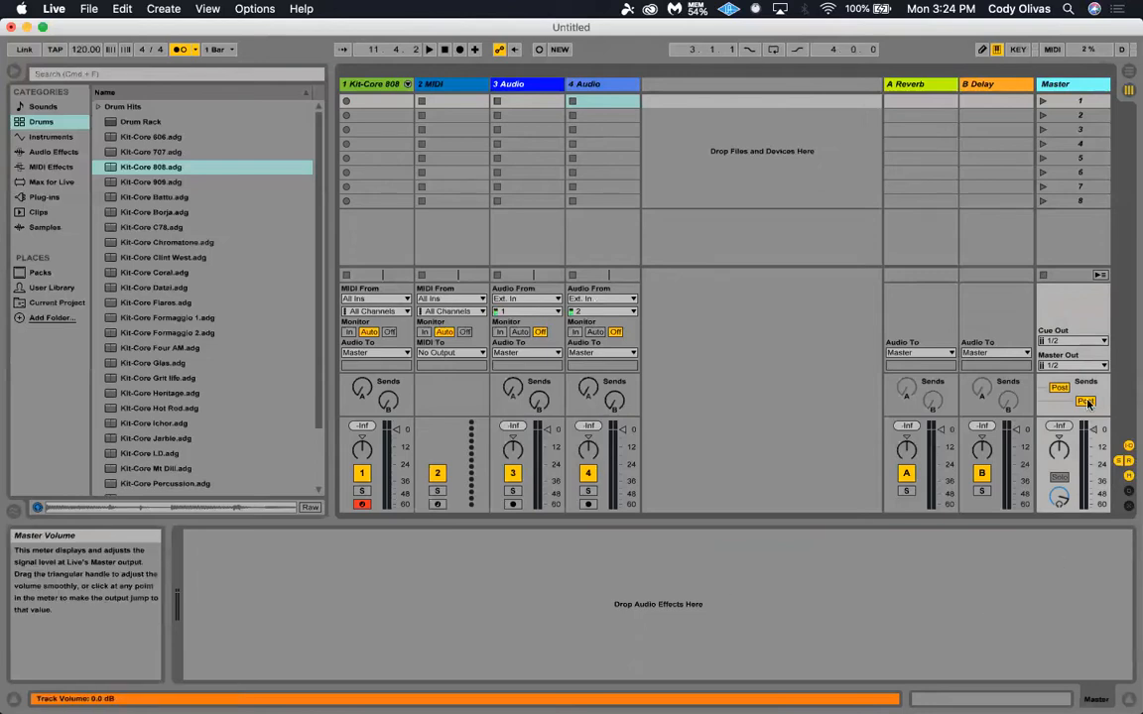
{"action": "mouse_move", "coordinate": [1095, 431]}
{"action": "left_mouse_down"}
{"action": "mouse_move", "coordinate": [1095, 497]}
{"action": "mouse_move", "coordinate": [1094, 429]}
{"action": "left_mouse_up"}
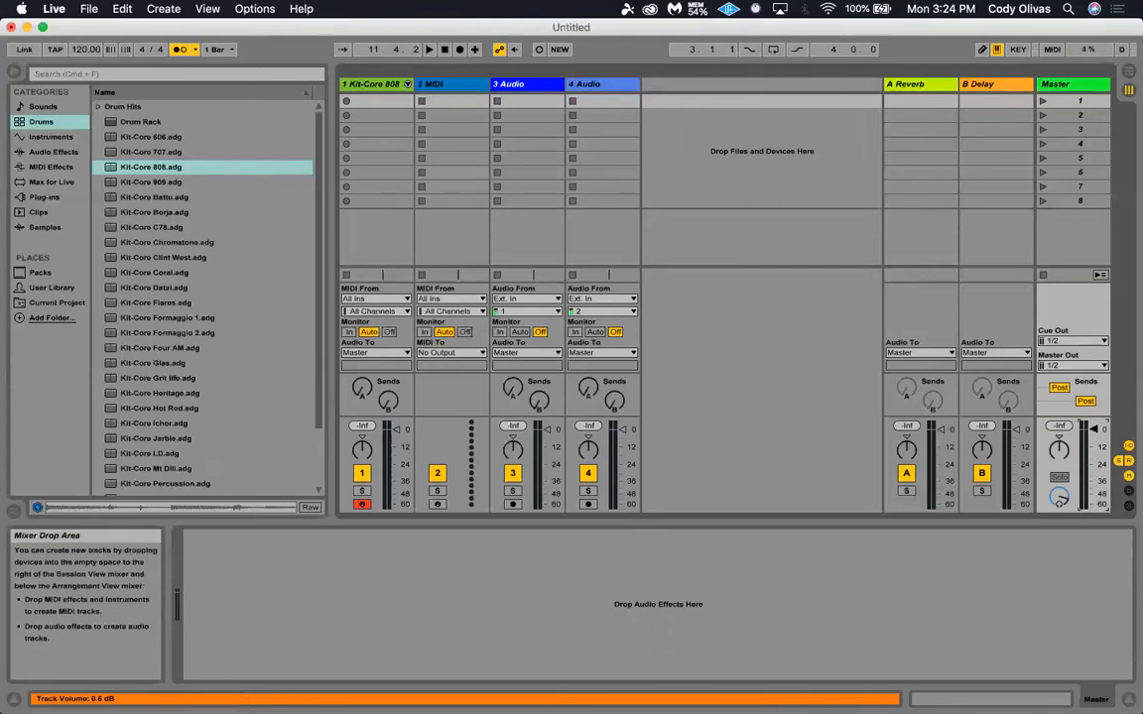
{"action": "left_click", "coordinate": [1077, 85]}
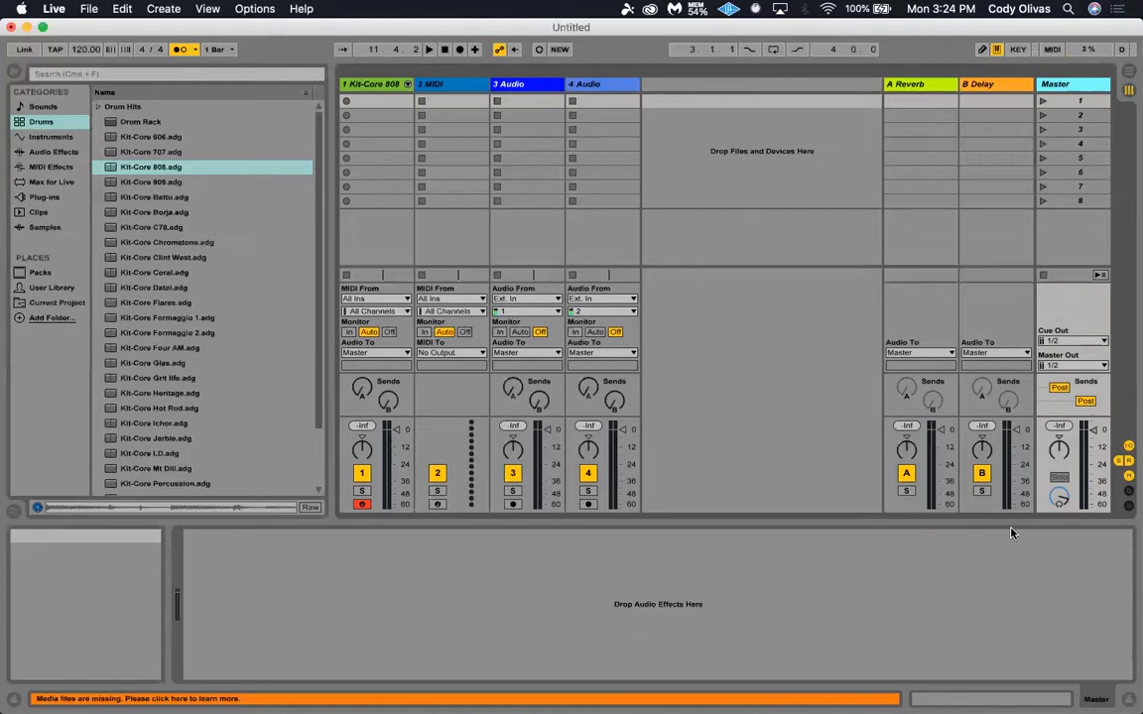
Lower the Master track's preview/cue volume, which controls the metronome's loudness.
{"action": "left_click_drag", "start_coordinate": [1059, 495], "coordinate": [1052, 511]}
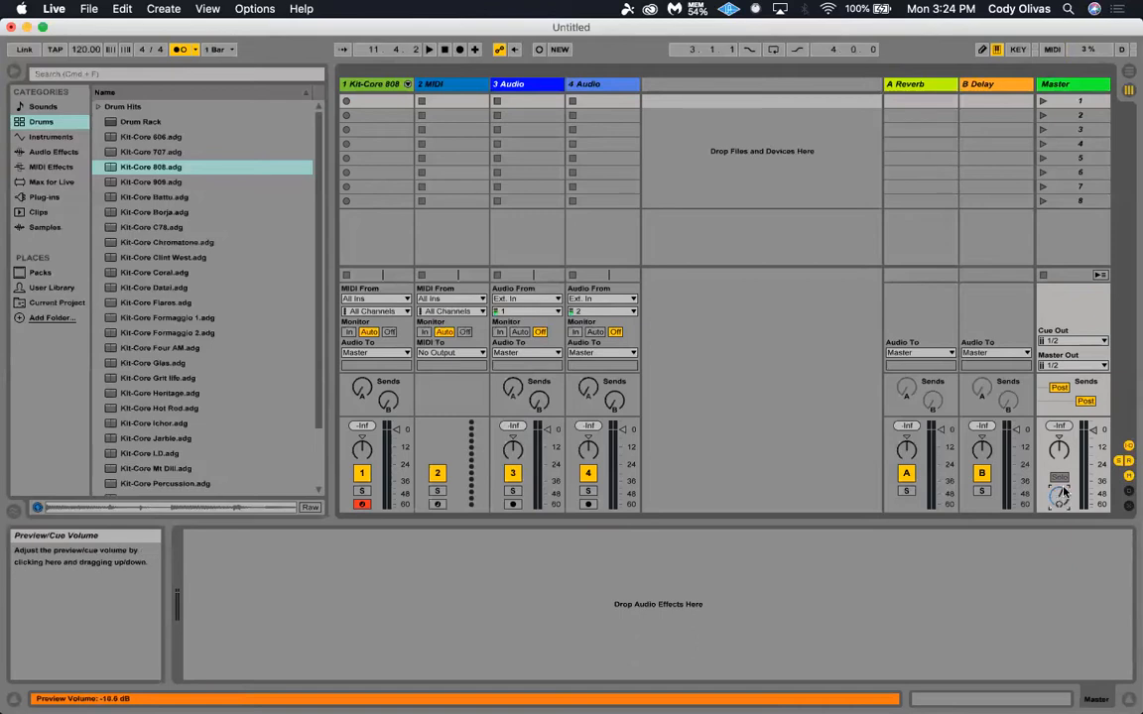
{"action": "left_click_drag", "start_coordinate": [1059, 494], "coordinate": [1058, 492]}
{"action": "left_click", "coordinate": [177, 50]}
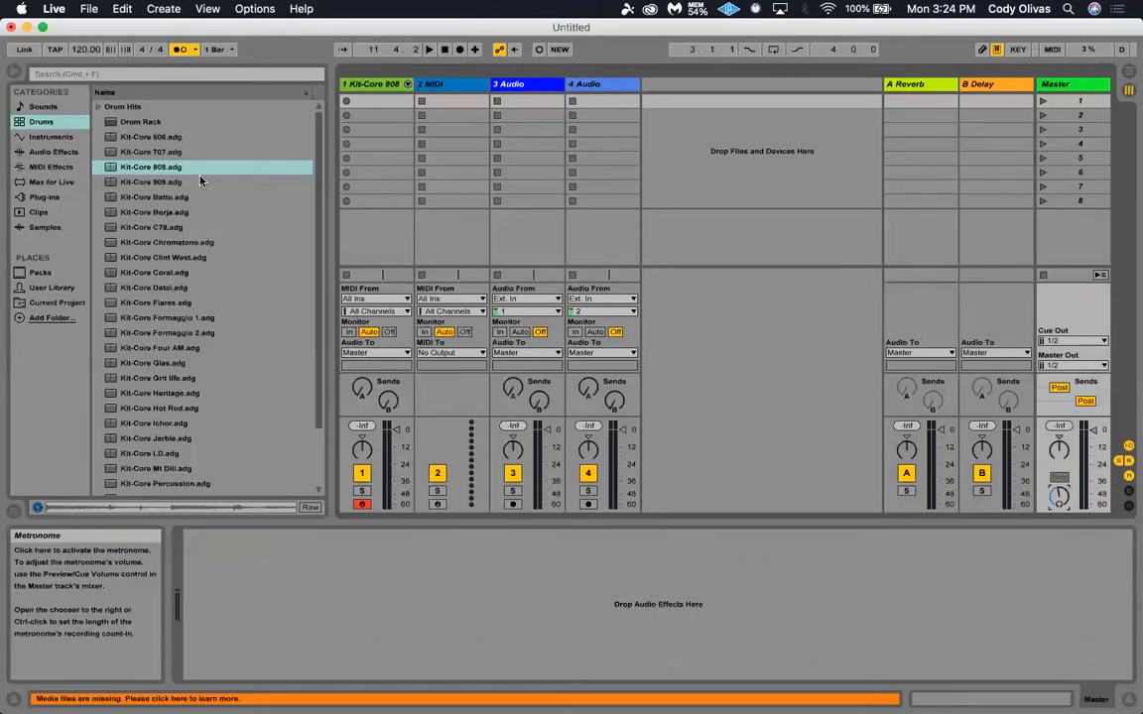
Step through the drum kits in the Browser and preview Kit-Core Glas.adg and Kit-Core Heritage.adg.
{"action": "left_click", "coordinate": [37, 507]}
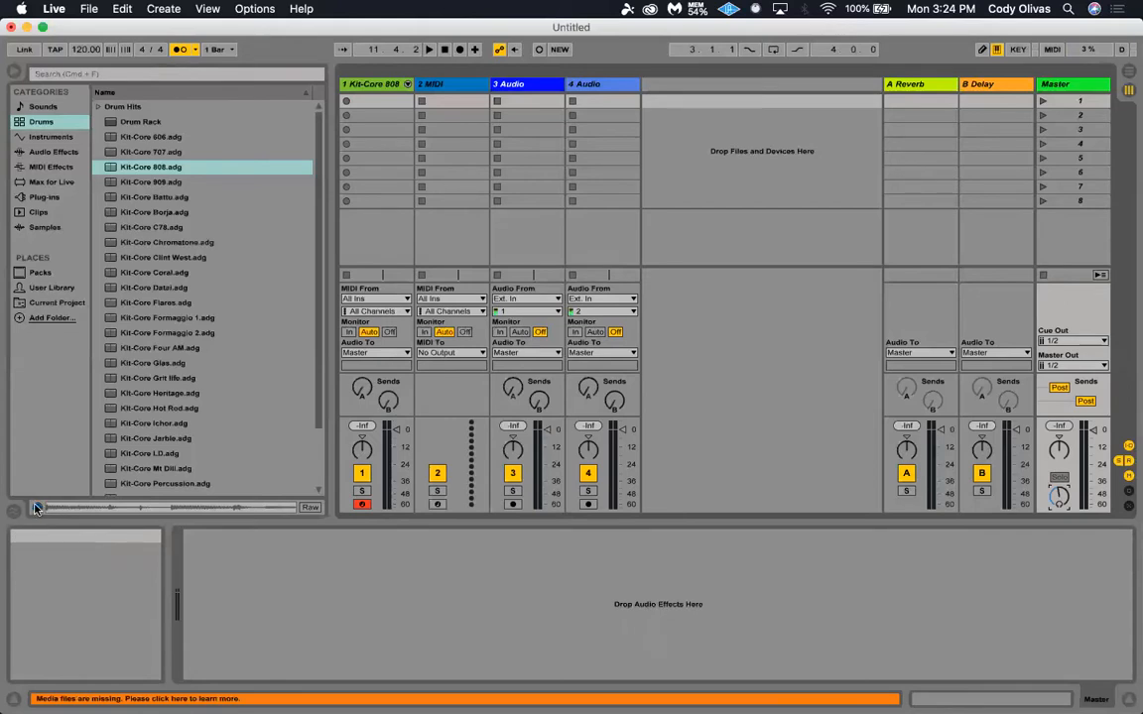
{"action": "key", "text": "Down"}
{"action": "key", "text": "Down"}
{"action": "key", "text": "Down"}
{"action": "key", "text": "Down"}
{"action": "key", "text": "Down"}
{"action": "key", "text": "Down"}
{"action": "key", "text": "Down"}
{"action": "key", "text": "Down"}
{"action": "key", "text": "Down"}
{"action": "key", "text": "Down"}
{"action": "key", "text": "Down"}
{"action": "key", "text": "Down"}
{"action": "key", "text": "Down"}
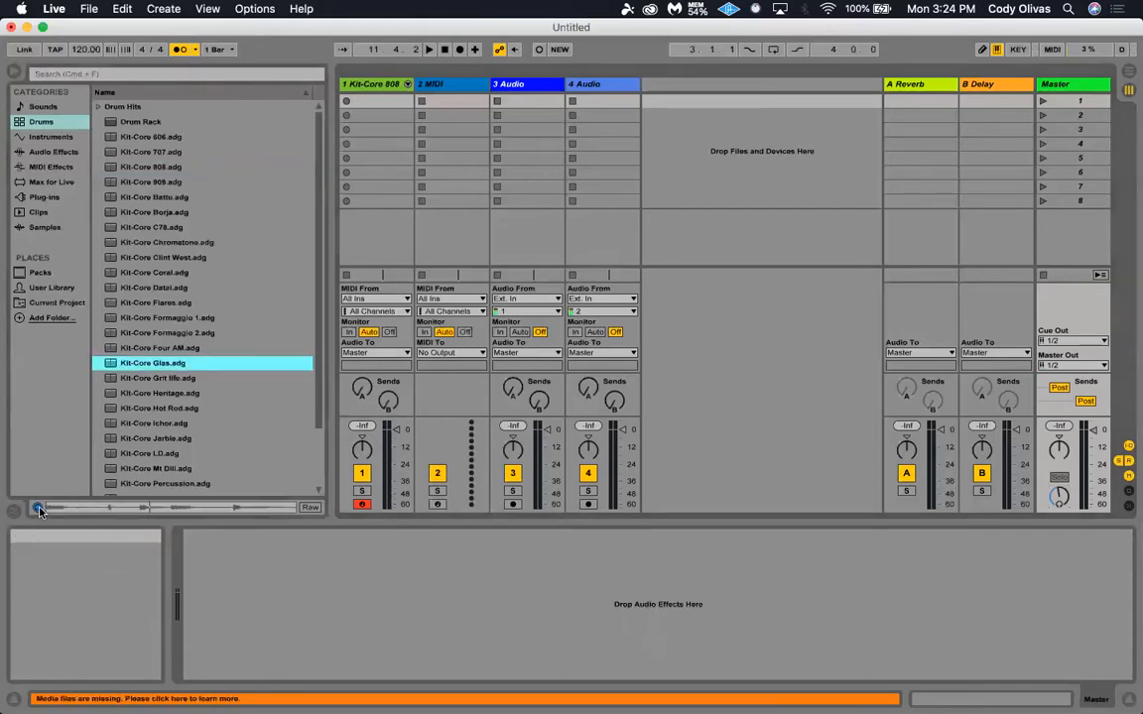
{"action": "left_click", "coordinate": [150, 393]}
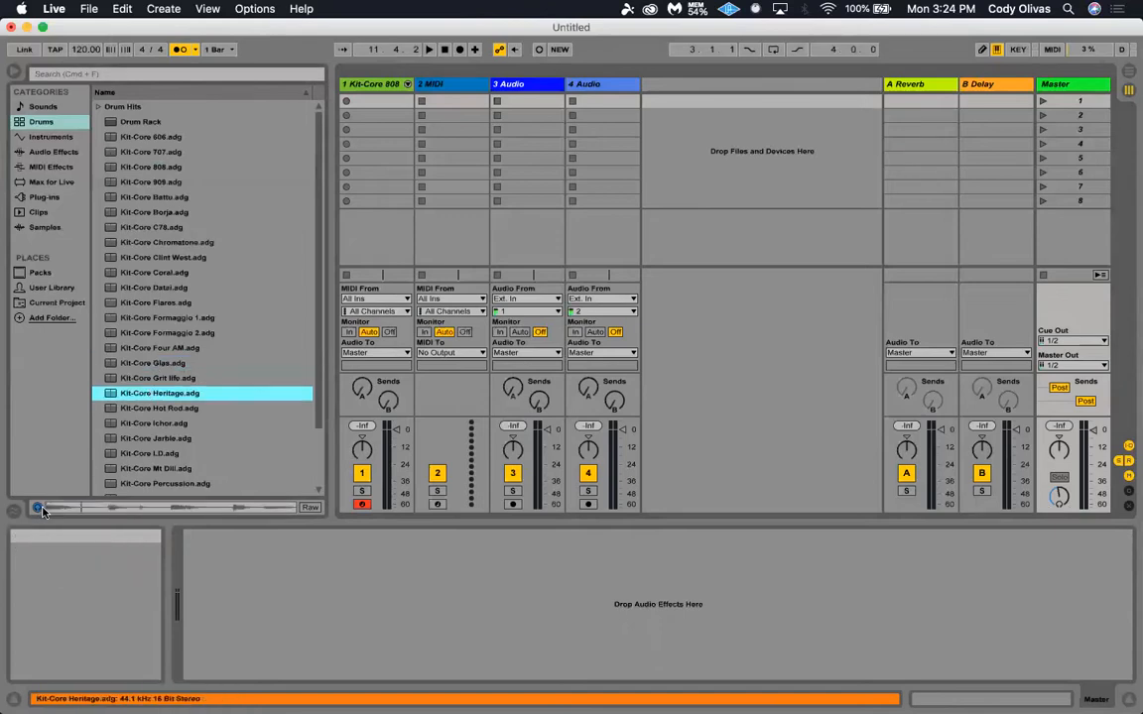
Raise the Master track's preview/cue volume to about -2.8 dB and preview Kit-Core Glas.adg.
{"action": "left_click_drag", "start_coordinate": [1058, 500], "coordinate": [1058, 451]}
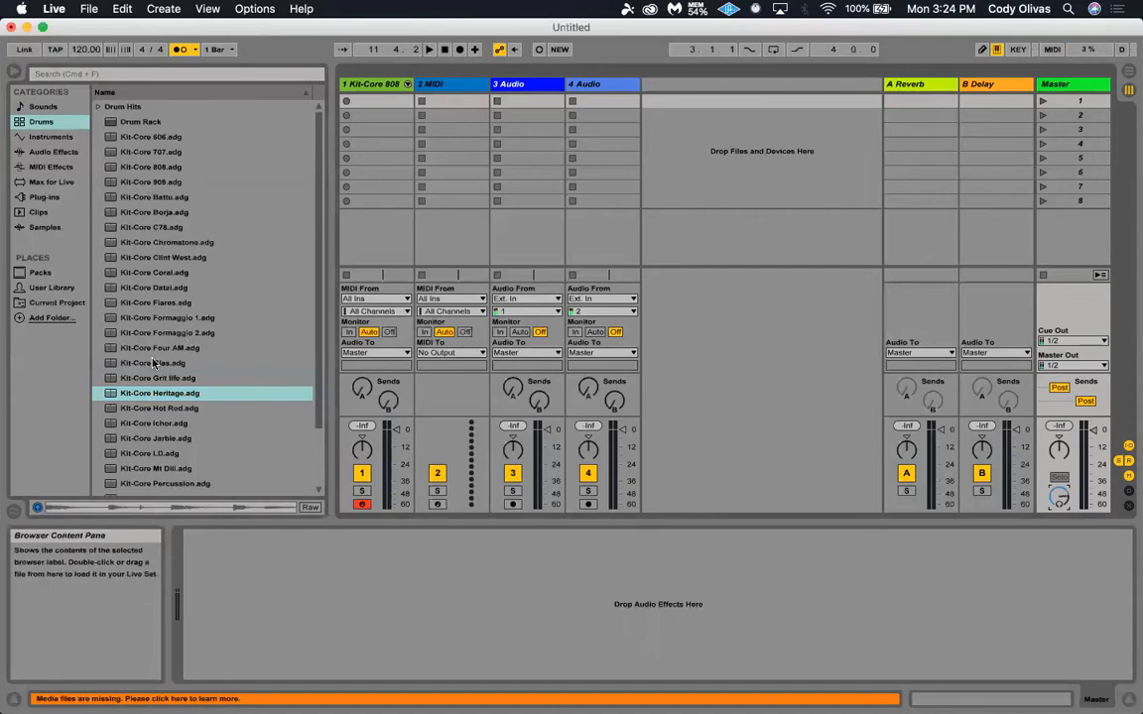
{"action": "left_click", "coordinate": [107, 363]}
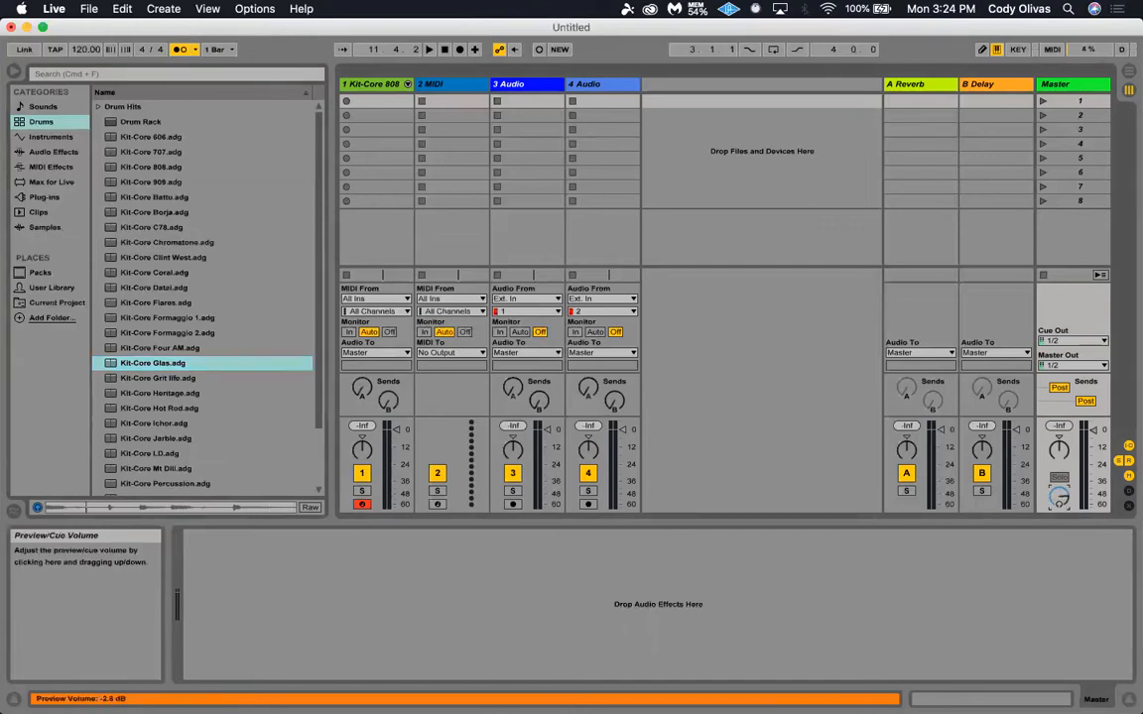
Turn the Master track's preview/cue volume back down and play a few bars to hear the metronome.
{"action": "left_click_drag", "start_coordinate": [1060, 498], "coordinate": [1061, 506]}
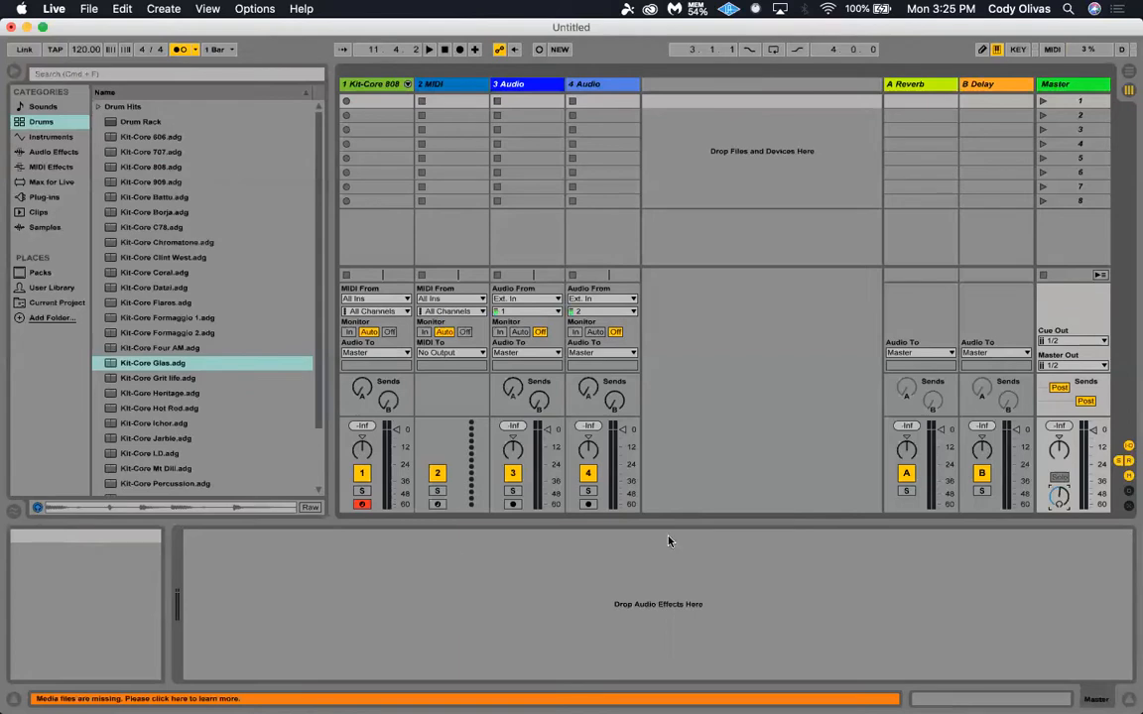
{"action": "left_click_drag", "start_coordinate": [1059, 494], "coordinate": [1060, 502]}
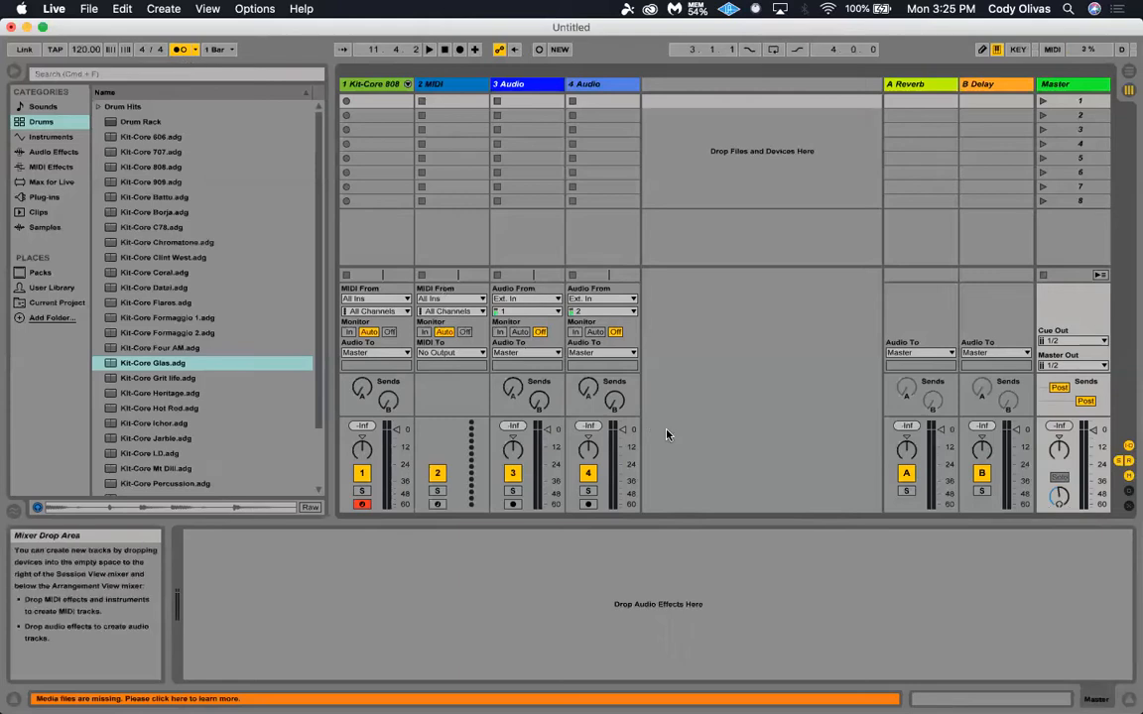
{"action": "key", "text": "space"}
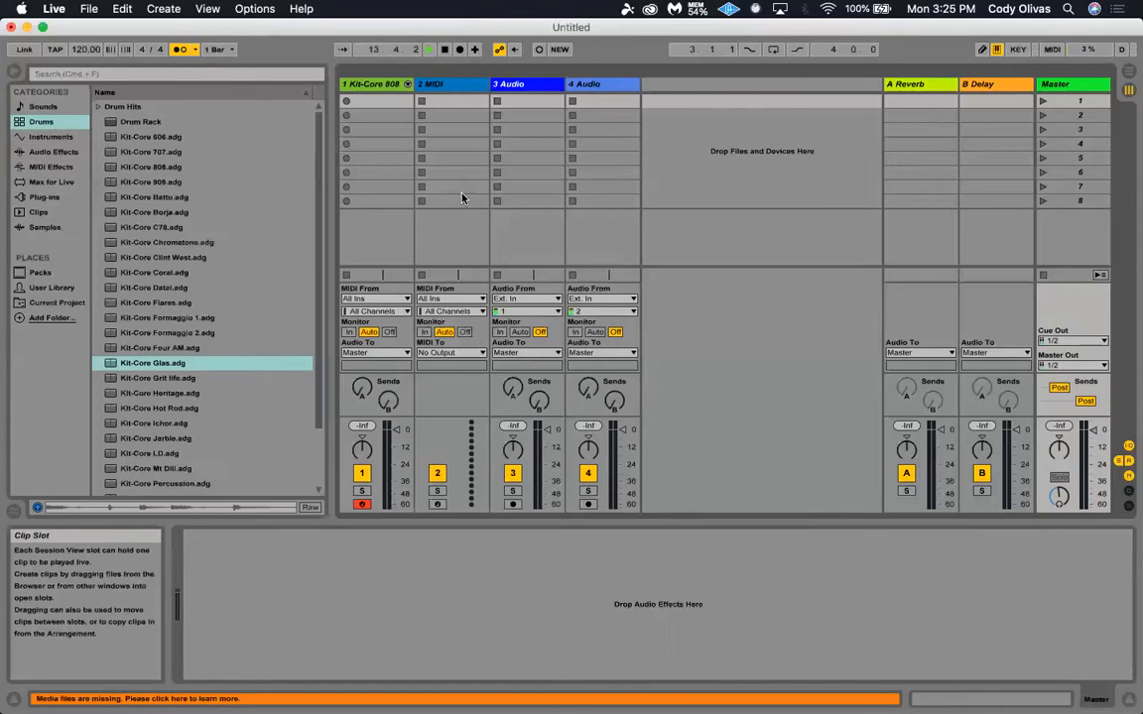
{"action": "key", "text": "space"}
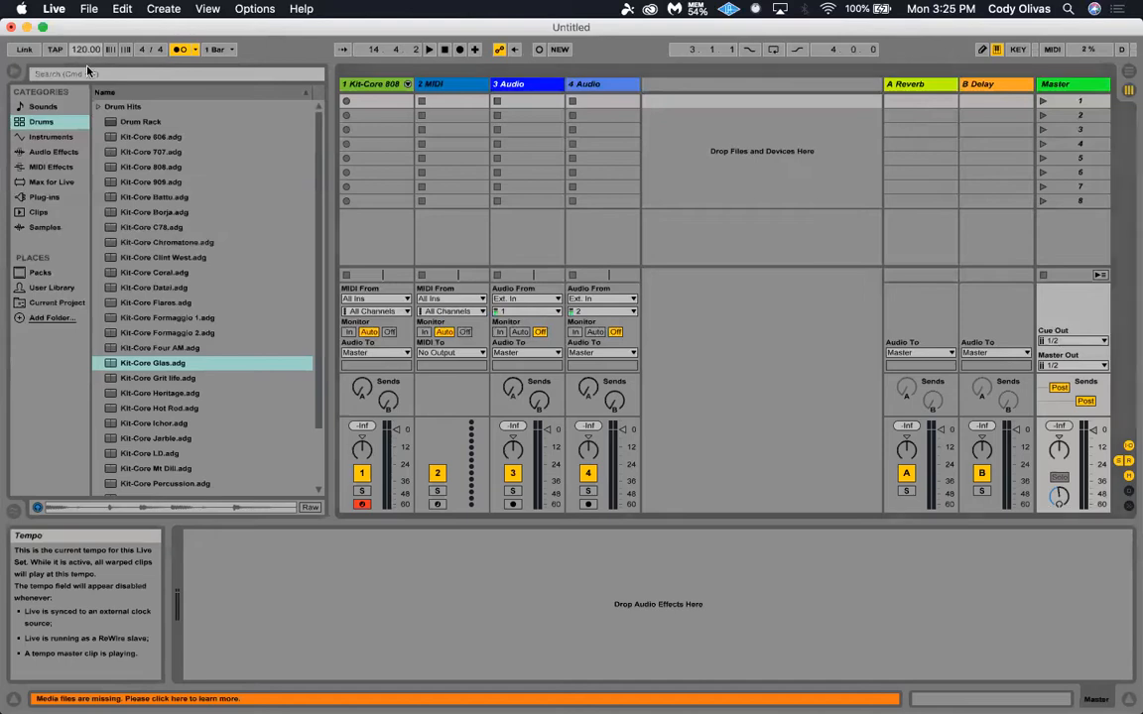
Tap in a song tempo of about 101.5 BPM by hand.
{"action": "mouse_move", "coordinate": [77, 46]}
{"action": "left_mouse_down"}
{"action": "mouse_move", "coordinate": [76, 16]}
{"action": "mouse_move", "coordinate": [83, 57]}
{"action": "left_mouse_up"}
{"action": "left_click", "coordinate": [54, 49]}
{"action": "left_click", "coordinate": [55, 49]}
{"action": "left_click", "coordinate": [54, 49]}
{"action": "left_click", "coordinate": [54, 49]}
{"action": "left_click", "coordinate": [54, 49]}
{"action": "left_click", "coordinate": [54, 50]}
{"action": "left_click", "coordinate": [54, 50]}
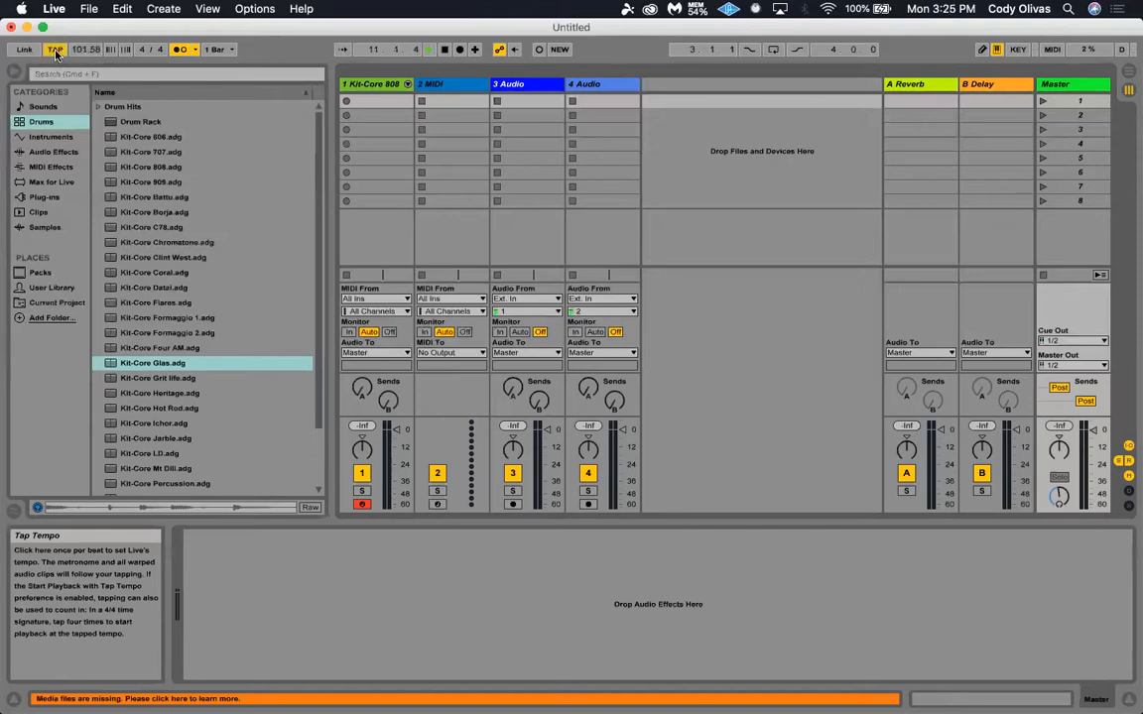
Turn off the metronome and tap in a new tempo of about 100 BPM during playback.
{"action": "left_click", "coordinate": [179, 48]}
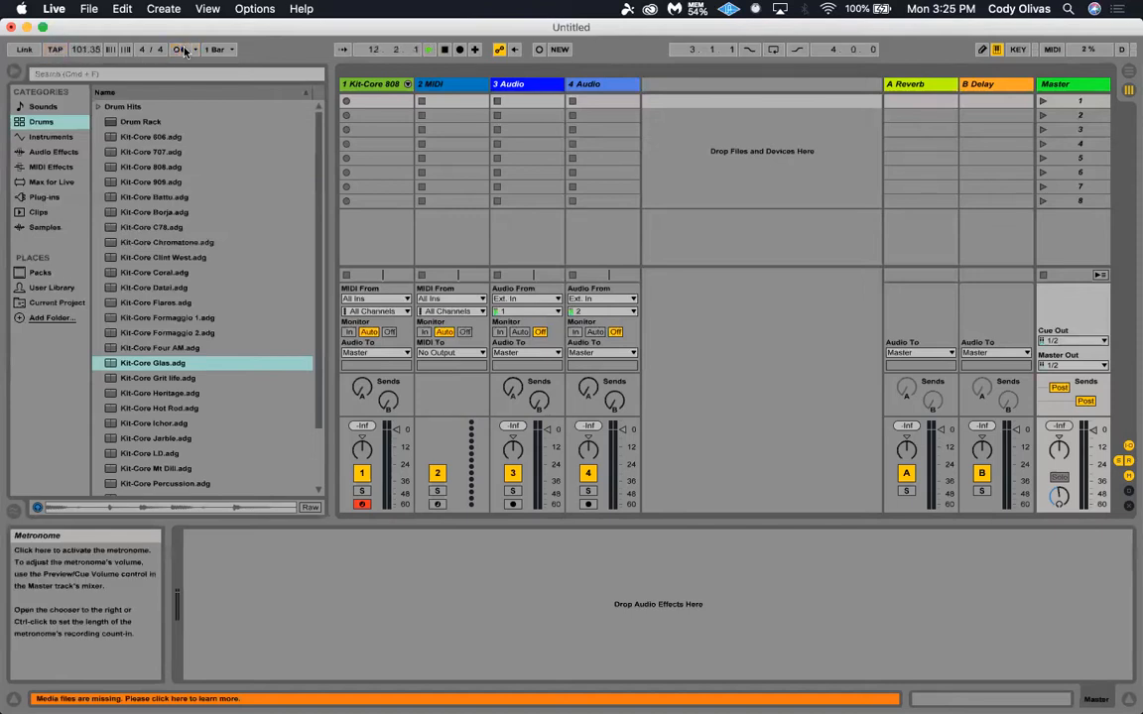
{"action": "left_click", "coordinate": [56, 51]}
{"action": "left_click", "coordinate": [56, 51]}
{"action": "left_click", "coordinate": [56, 51]}
{"action": "left_click", "coordinate": [56, 52]}
{"action": "left_click", "coordinate": [55, 52]}
{"action": "left_click", "coordinate": [55, 51]}
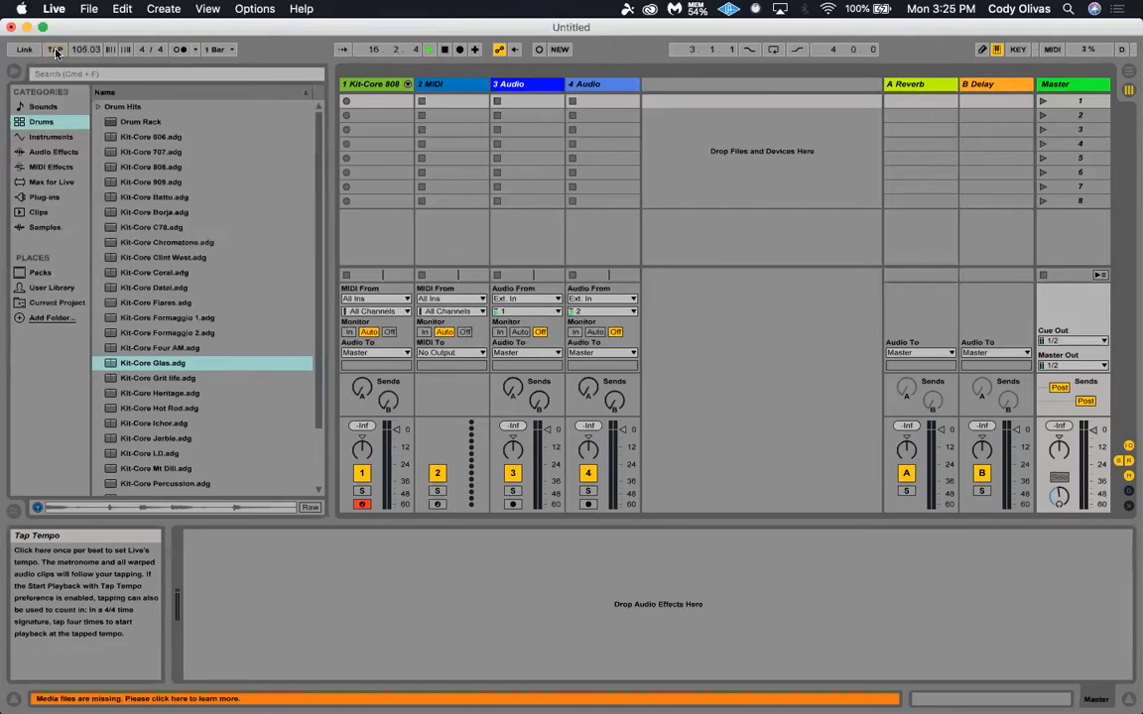
{"action": "left_click", "coordinate": [55, 51]}
{"action": "left_click", "coordinate": [56, 52]}
{"action": "left_click", "coordinate": [55, 51]}
{"action": "left_click", "coordinate": [56, 51]}
{"action": "left_click", "coordinate": [55, 50]}
{"action": "left_click", "coordinate": [55, 50]}
{"action": "left_click", "coordinate": [56, 51]}
{"action": "left_click", "coordinate": [55, 51]}
{"action": "left_click", "coordinate": [56, 51]}
{"action": "left_click", "coordinate": [55, 52]}
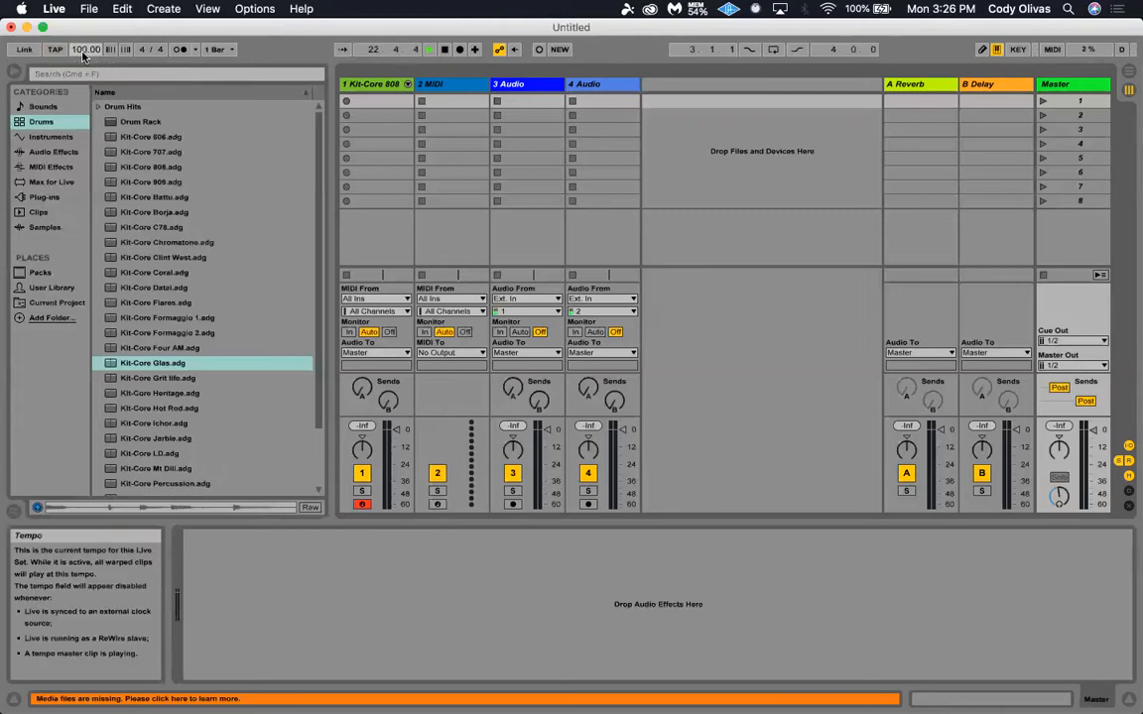
Set the song tempo to 130 BPM, turn the metronome back on, and stop playback.
{"action": "left_click_drag", "start_coordinate": [85, 51], "coordinate": [85, 56]}
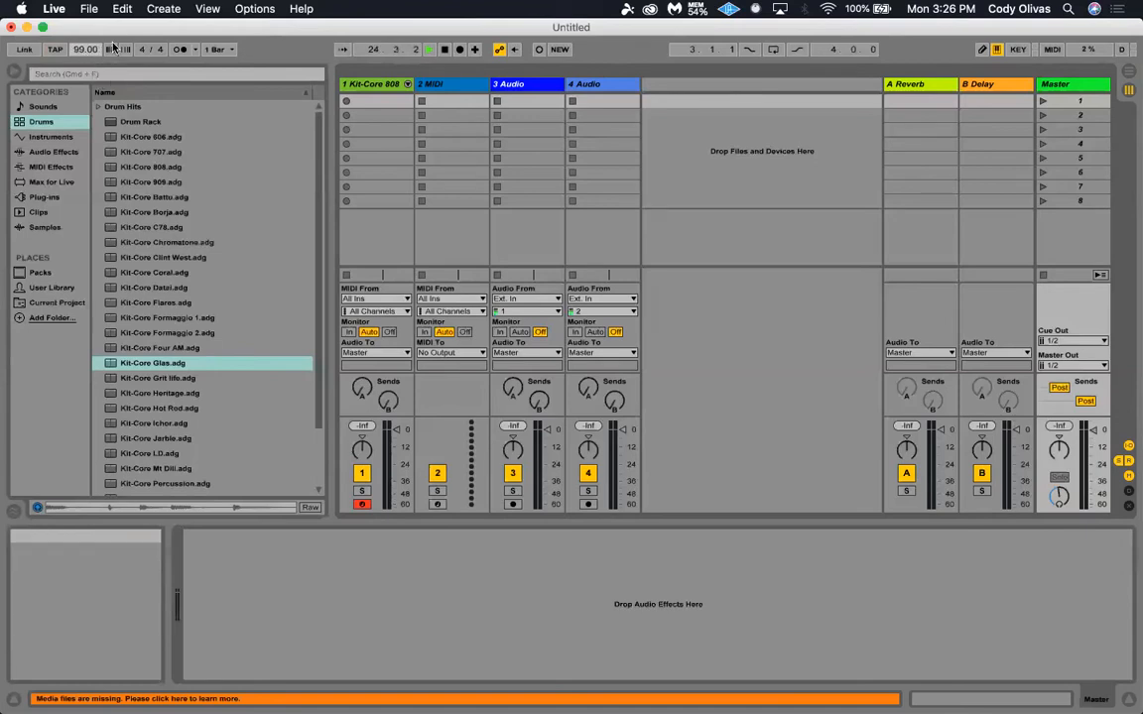
{"action": "type", "text": "130"}
{"action": "key", "text": "Return"}
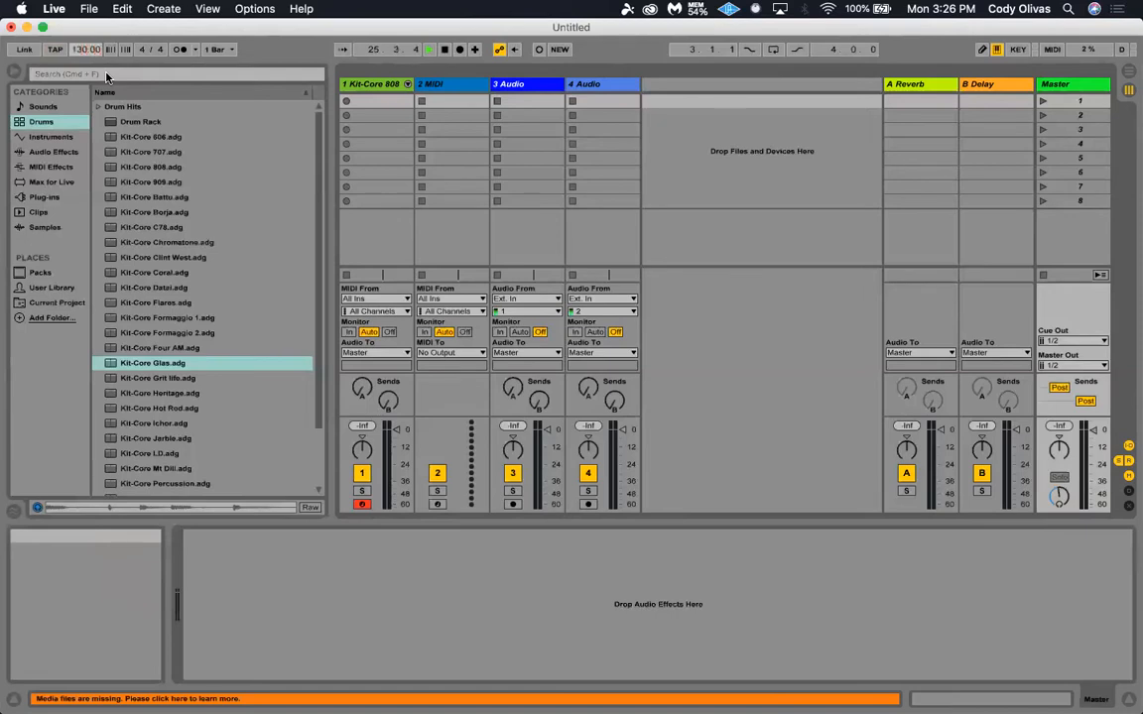
{"action": "left_click", "coordinate": [179, 51]}
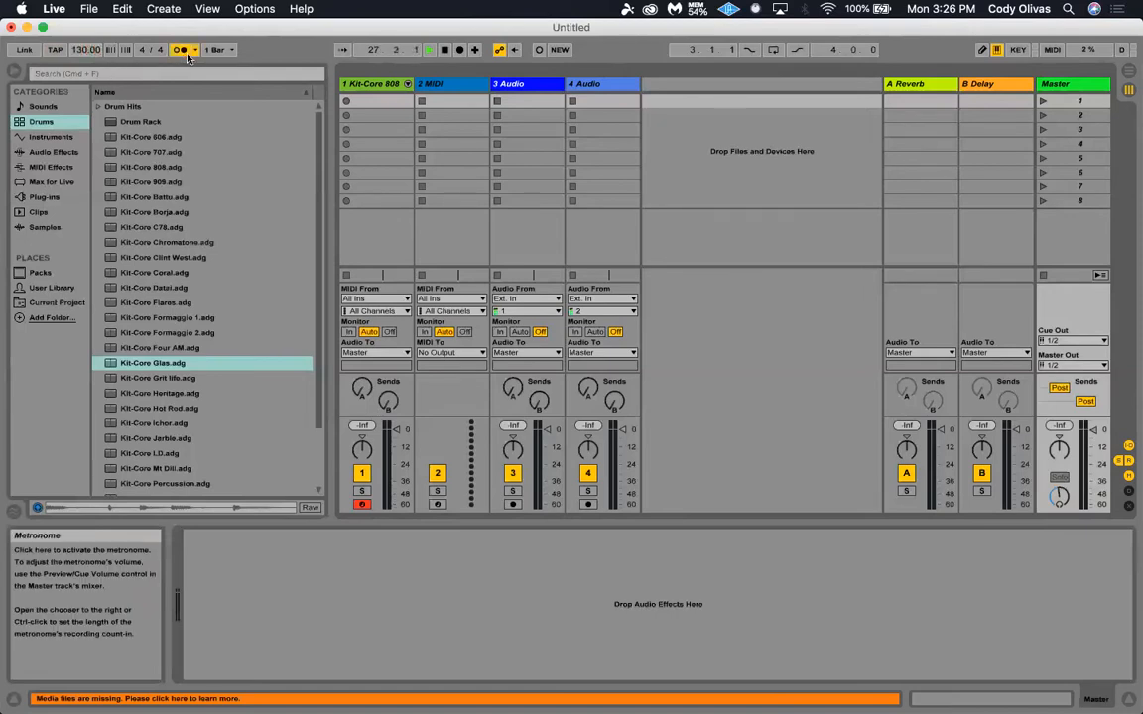
{"action": "left_click", "coordinate": [444, 49]}
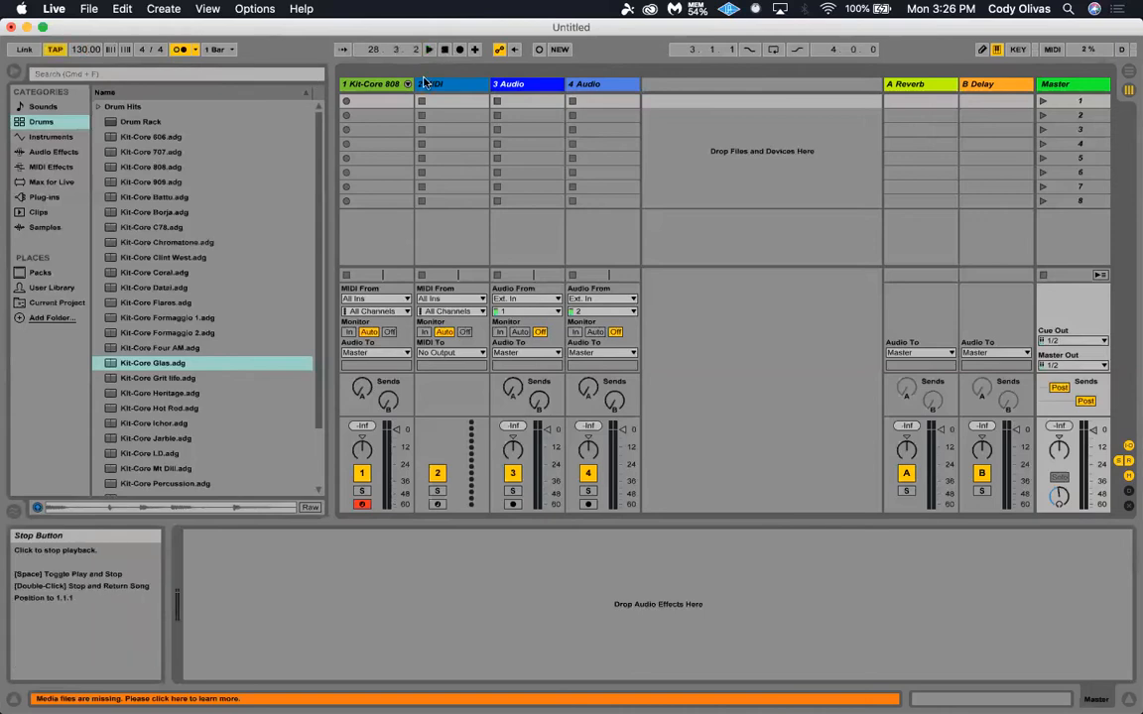
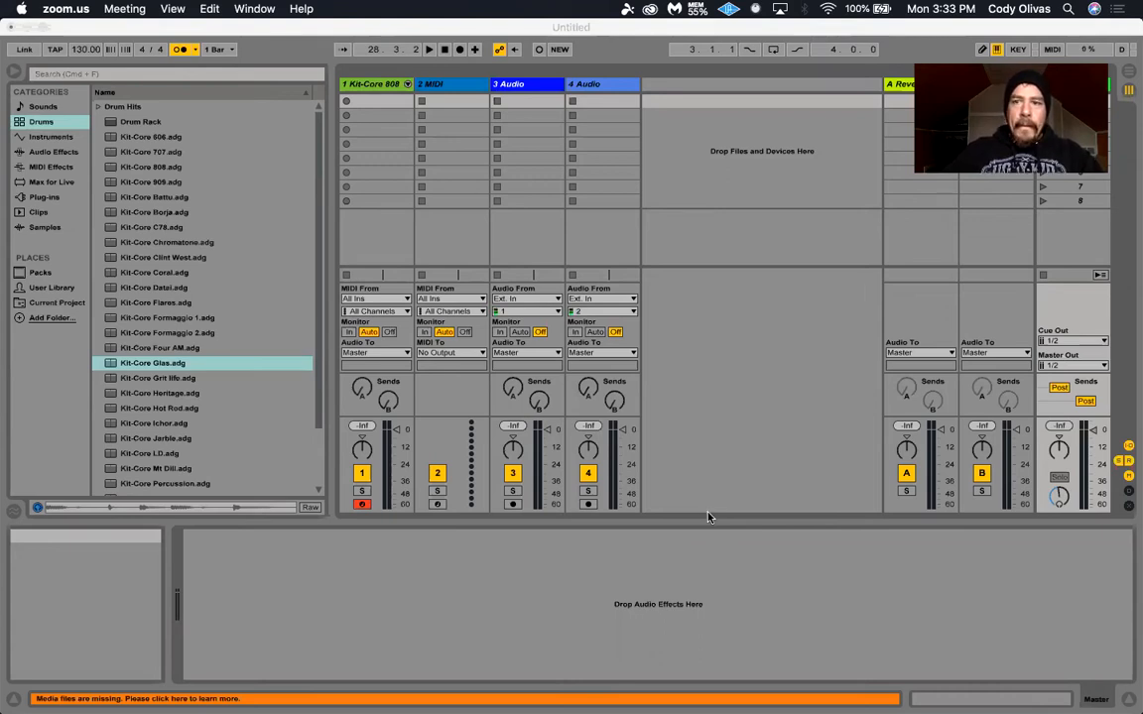
Select the 1 Kit-Core 808 track to show its drum rack devices.
{"action": "left_click", "coordinate": [377, 87]}
{"action": "left_click", "coordinate": [377, 86]}
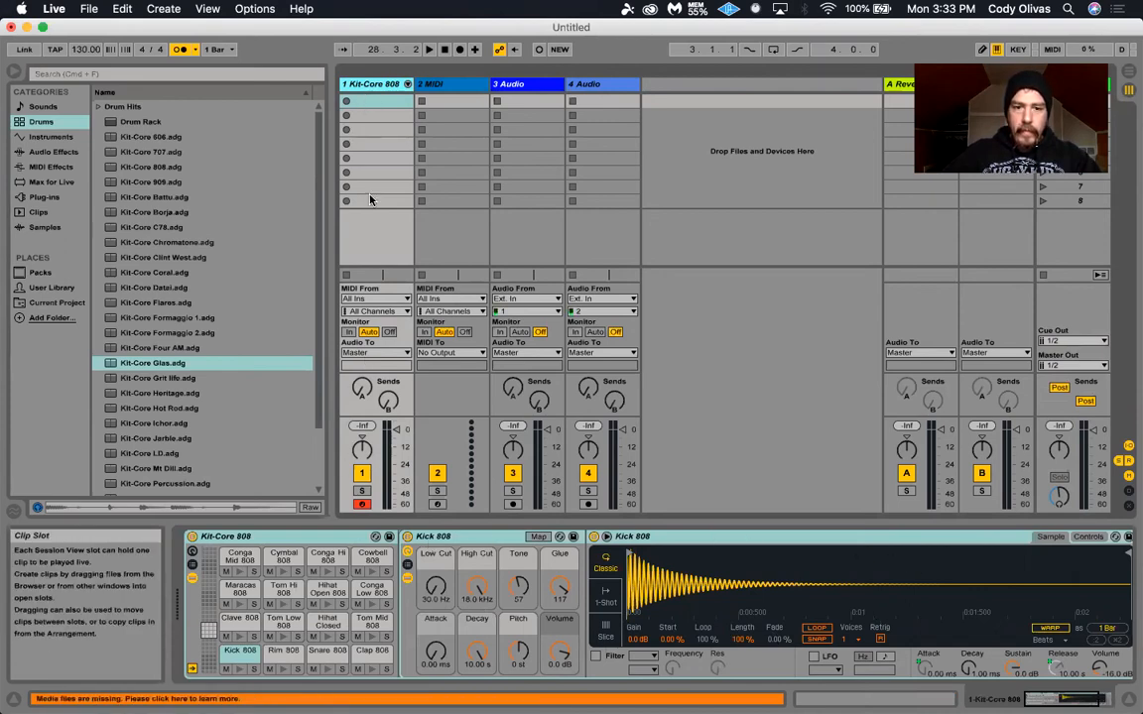
Select the Kit-Core 808 drum rack device and compare it with the Kit-Core Glas.adg preset in the Browser.
{"action": "left_click", "coordinate": [299, 537]}
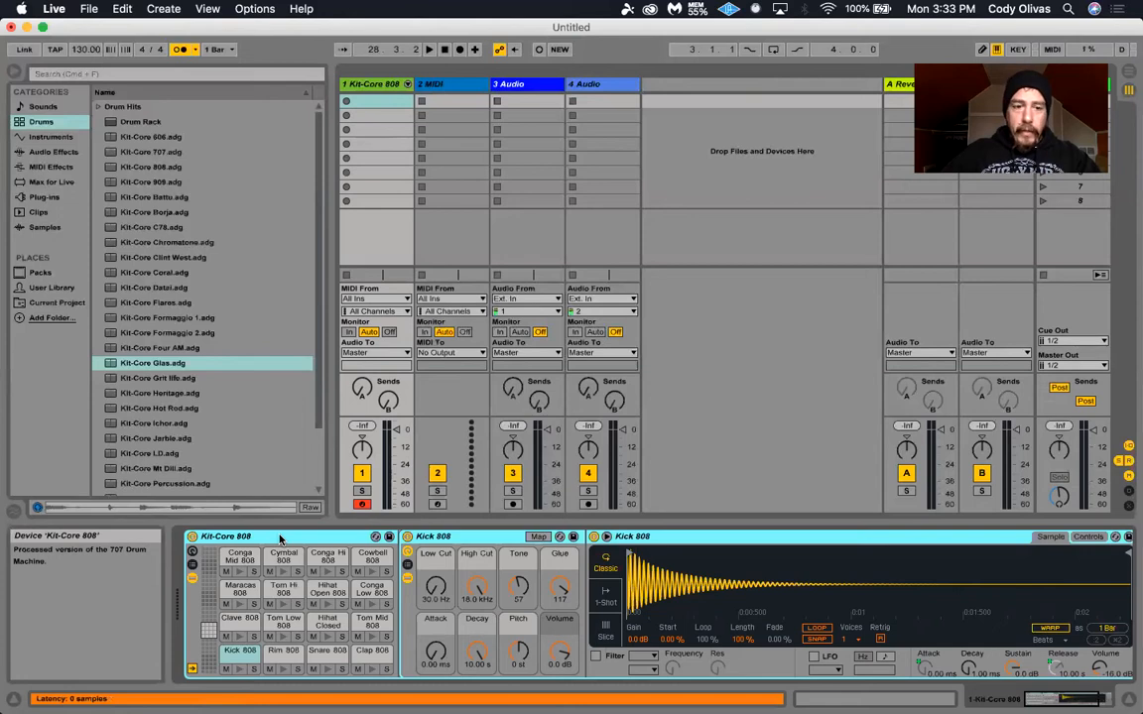
{"action": "left_click", "coordinate": [112, 348]}
{"action": "left_click", "coordinate": [110, 364]}
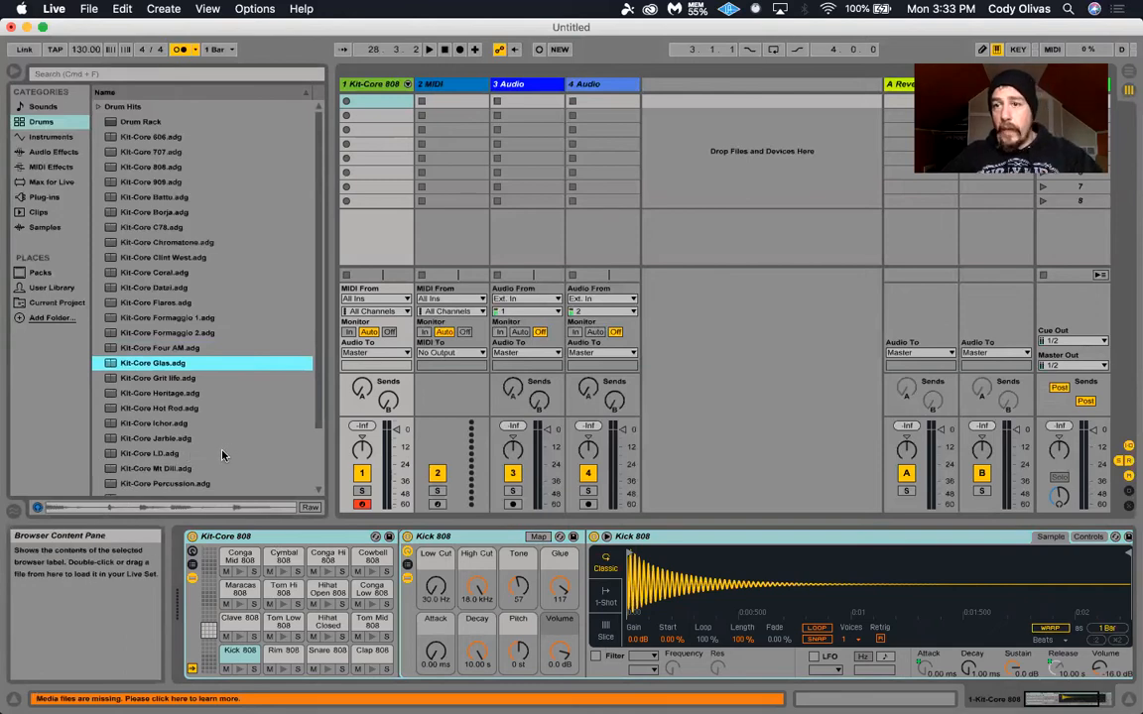
{"action": "left_click", "coordinate": [289, 542]}
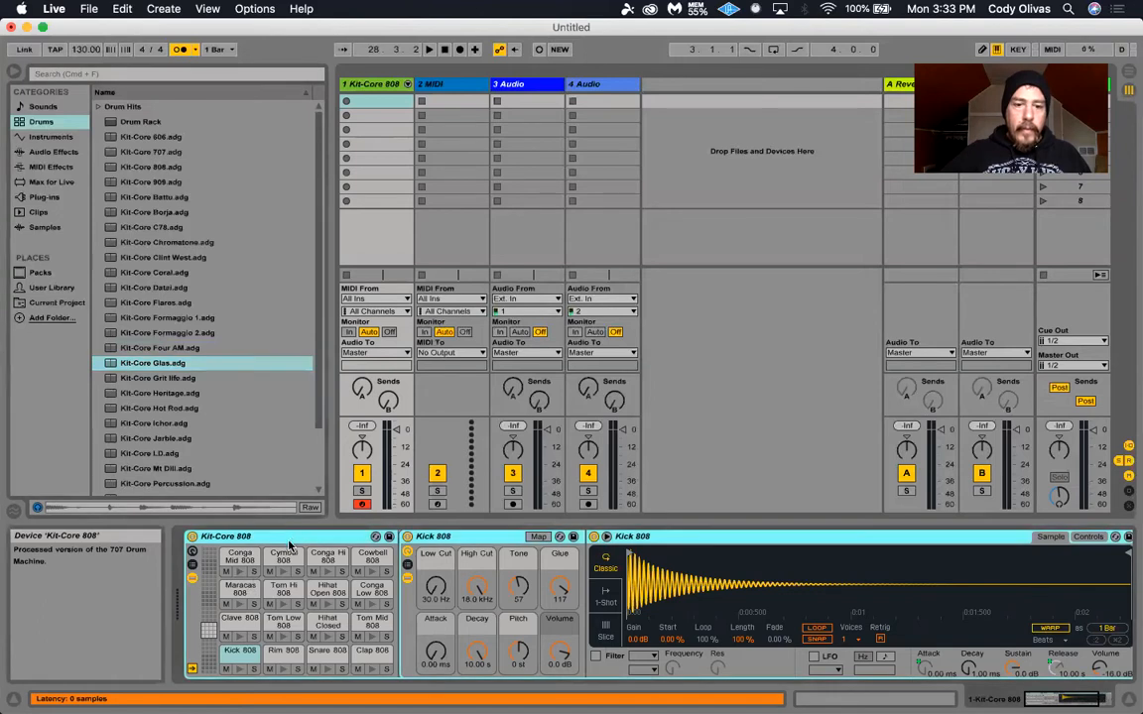
Show the devices of the Conga Mid, Cymbal and Conga Hi 808 pads, and preview the Conga Hi sound.
{"action": "left_click", "coordinate": [240, 556]}
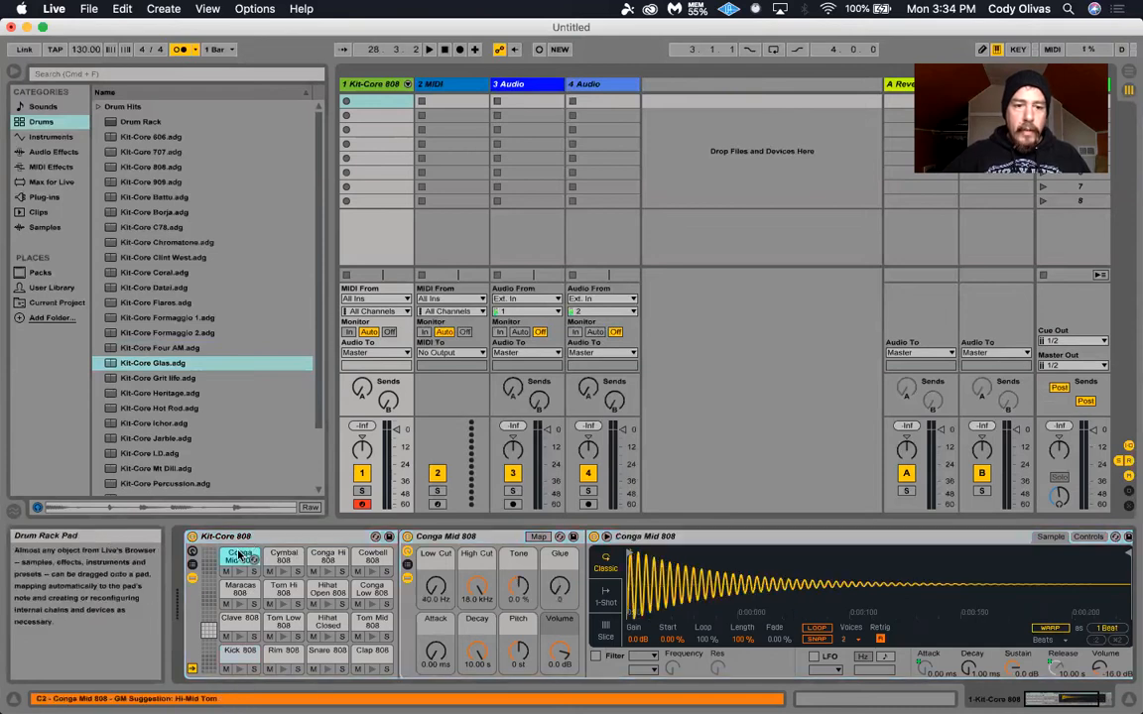
{"action": "left_click", "coordinate": [286, 555]}
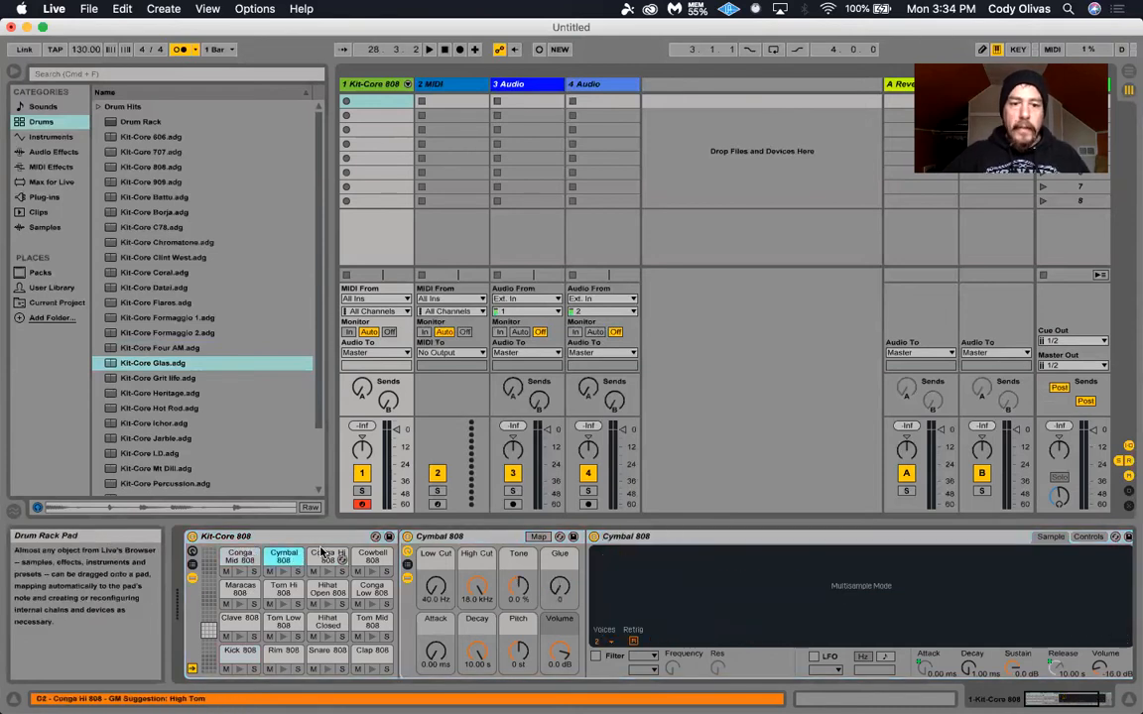
{"action": "left_click", "coordinate": [328, 555]}
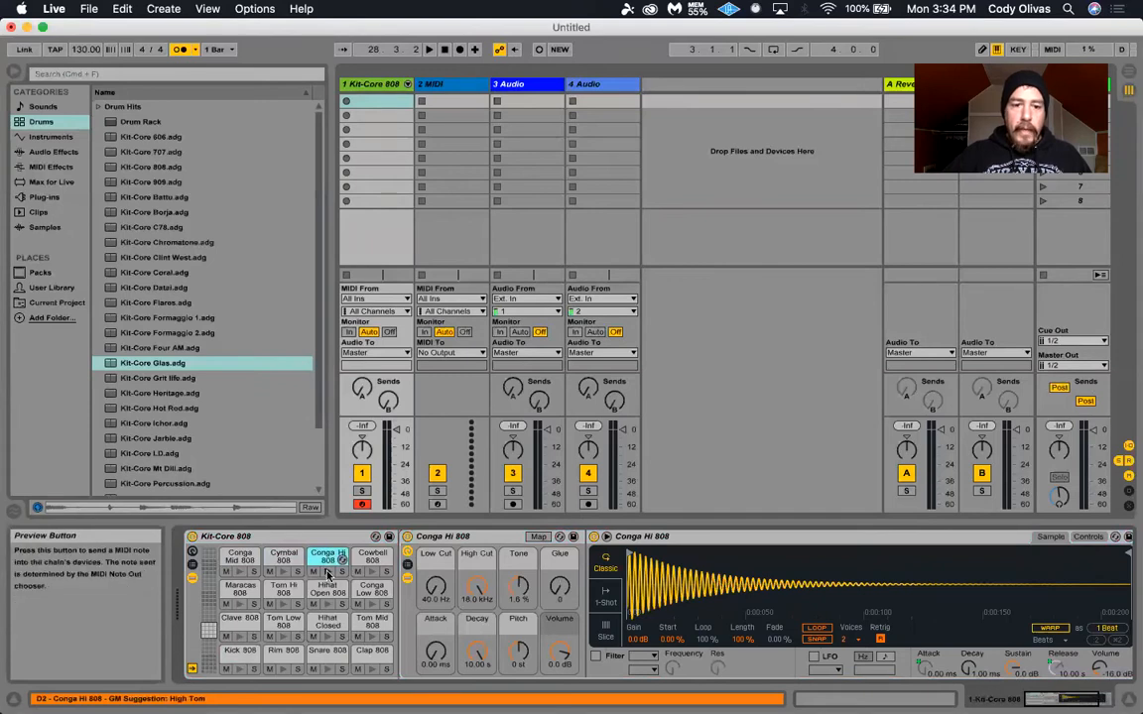
{"action": "left_click", "coordinate": [329, 574]}
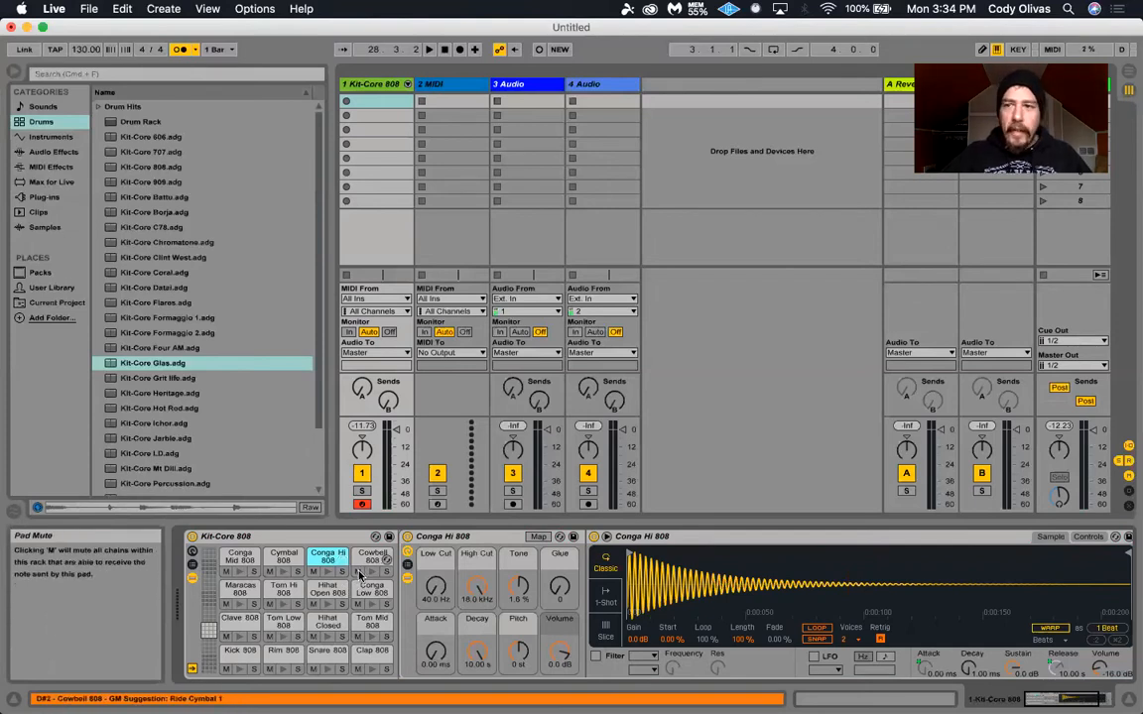
{"action": "left_click", "coordinate": [358, 575]}
{"action": "left_click", "coordinate": [388, 573]}
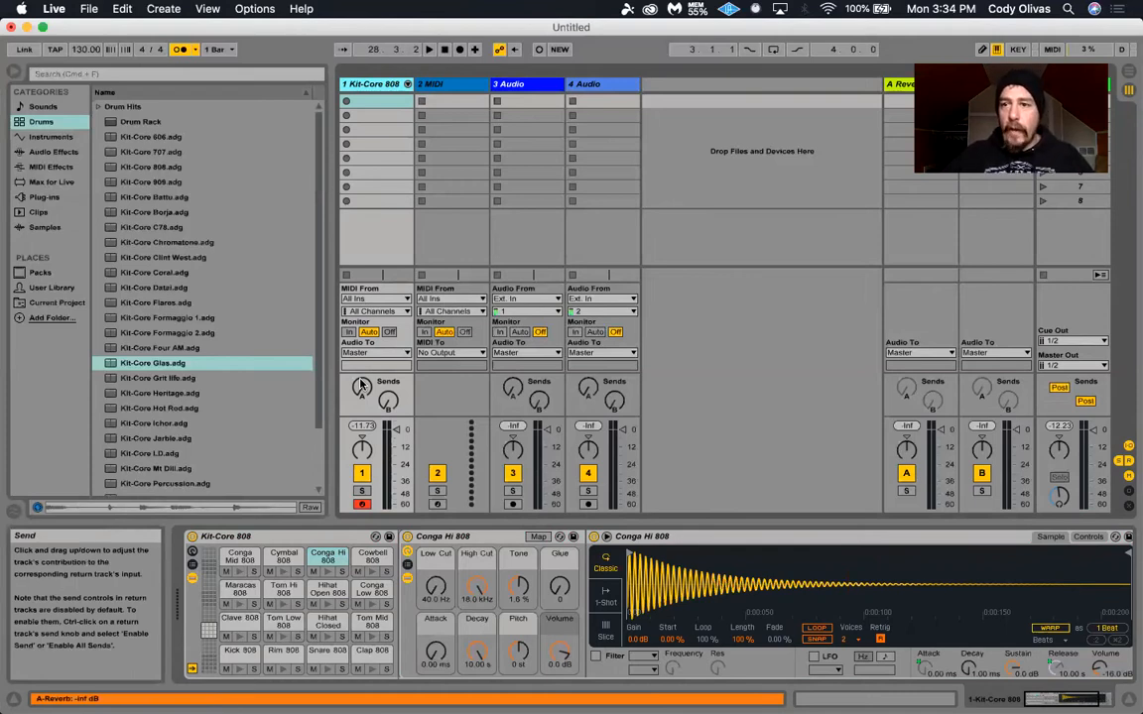
Toggle the Kit-Core 808 track's mute, solo and record-arm switches, returning each one to its original state.
{"action": "left_click", "coordinate": [361, 474]}
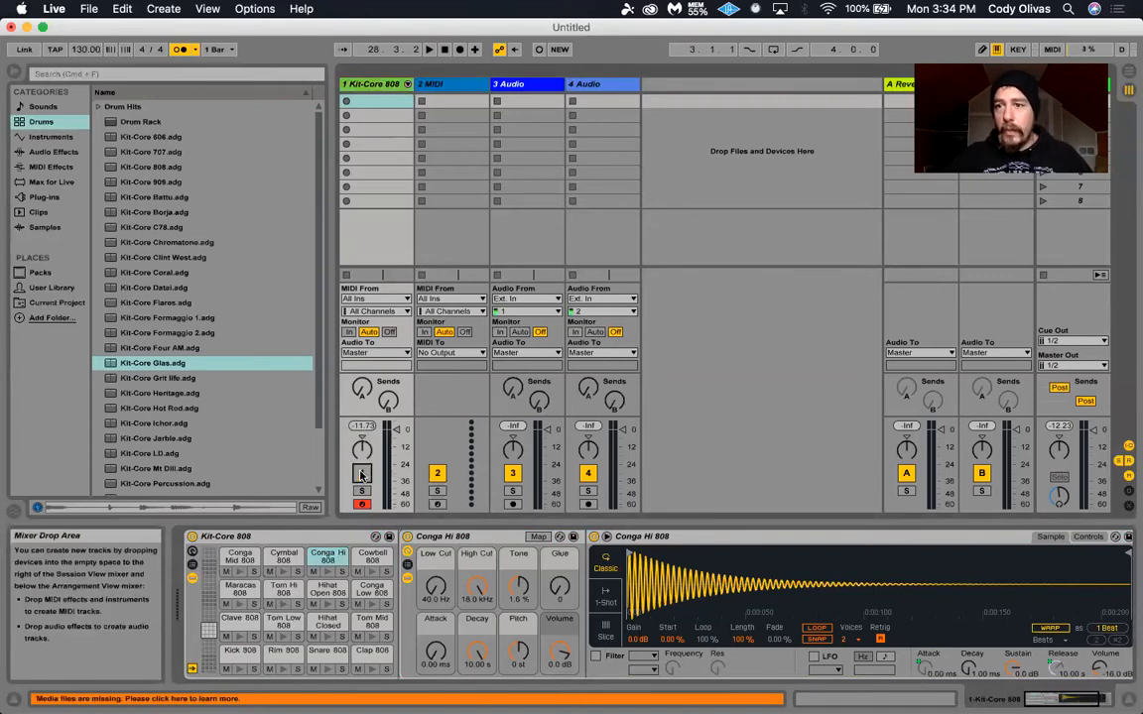
{"action": "left_click", "coordinate": [362, 473]}
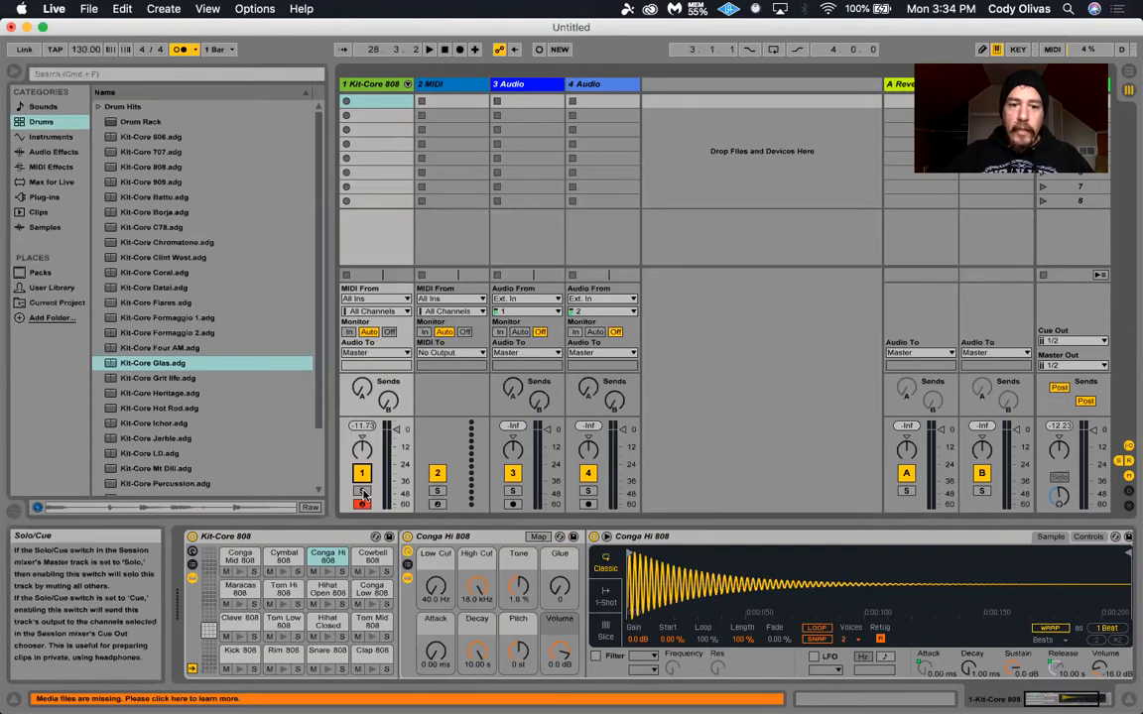
{"action": "left_click", "coordinate": [362, 492]}
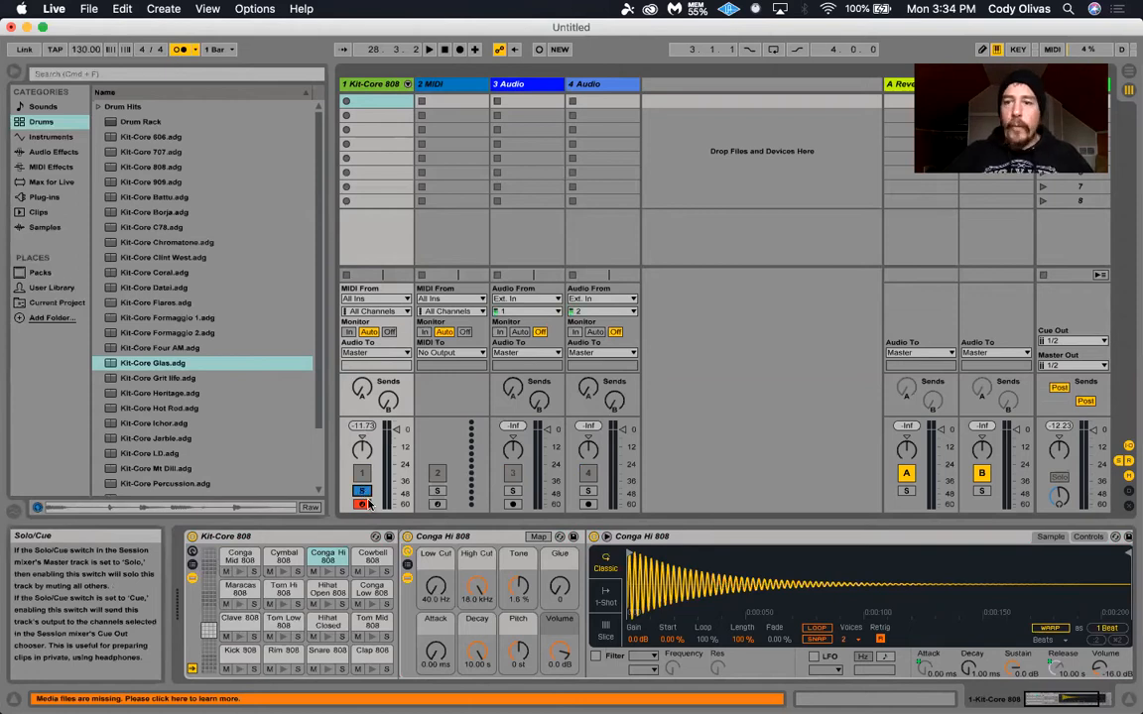
{"action": "left_click", "coordinate": [363, 495]}
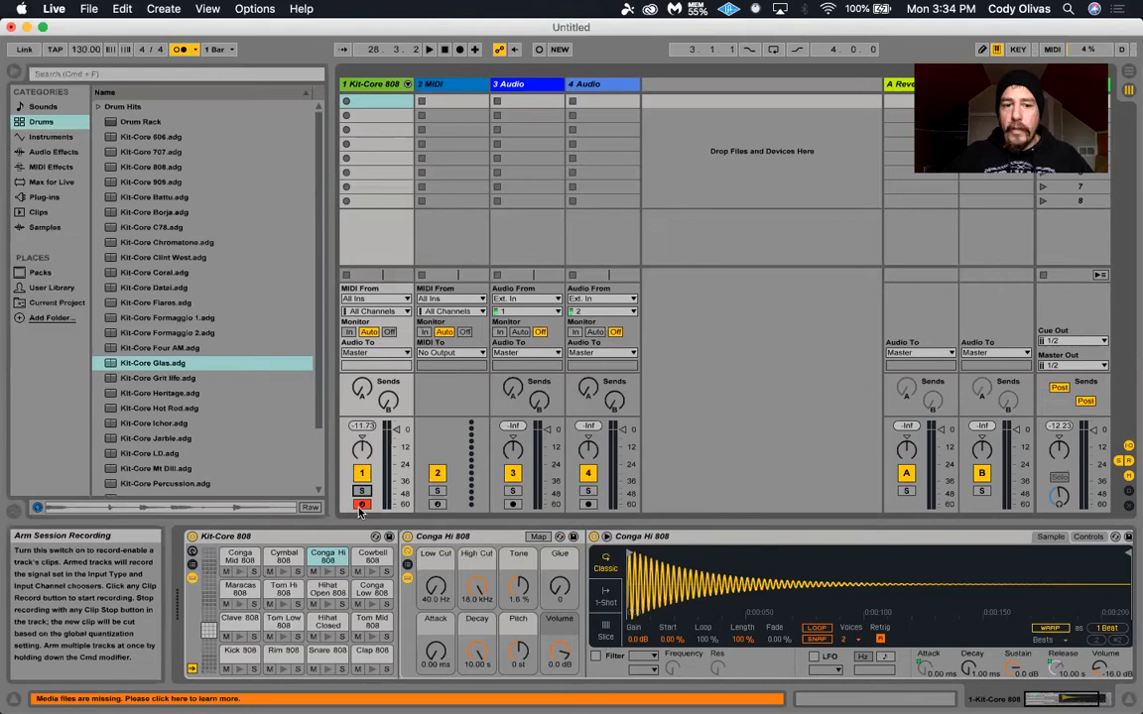
{"action": "left_click", "coordinate": [362, 506]}
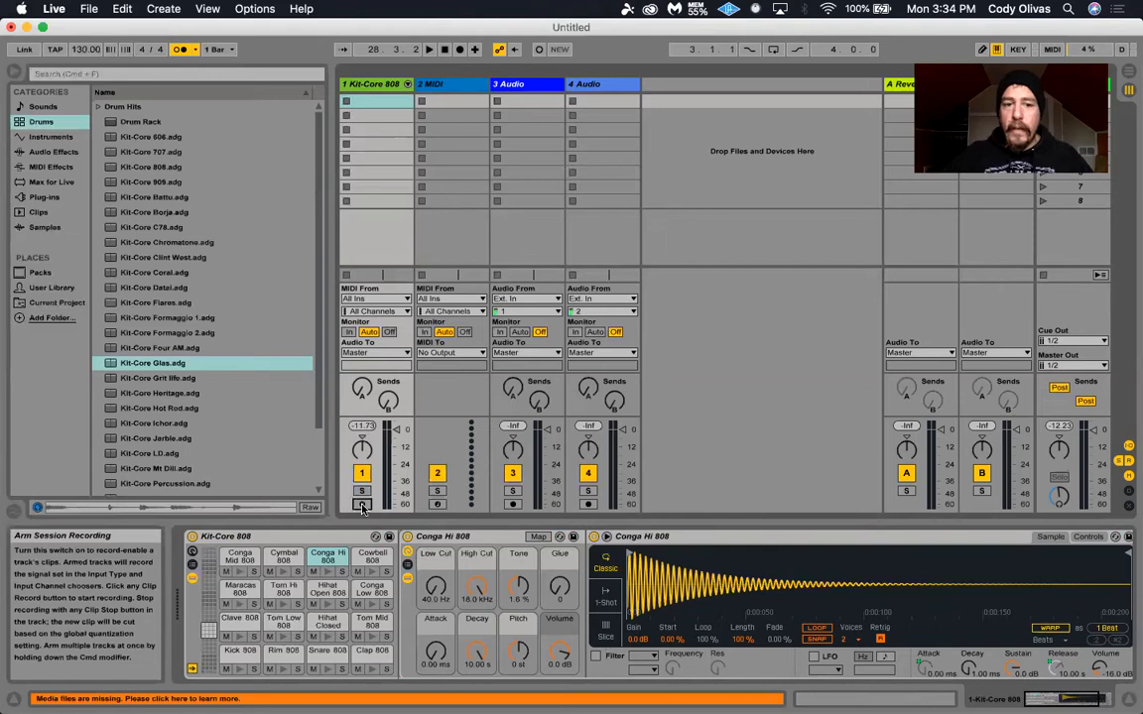
{"action": "left_click", "coordinate": [362, 505]}
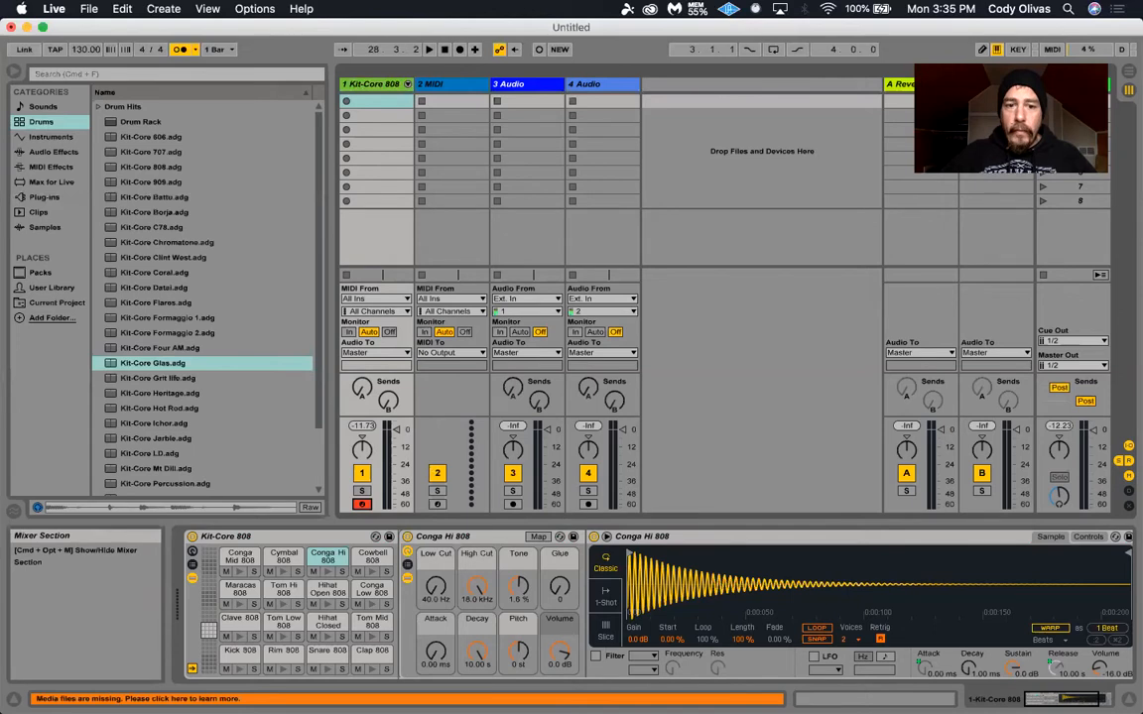
Try out the Kit-Core 808 track's volume, panning and solo in the mixer, returning the panning to centre.
{"action": "left_click_drag", "start_coordinate": [396, 428], "coordinate": [362, 436]}
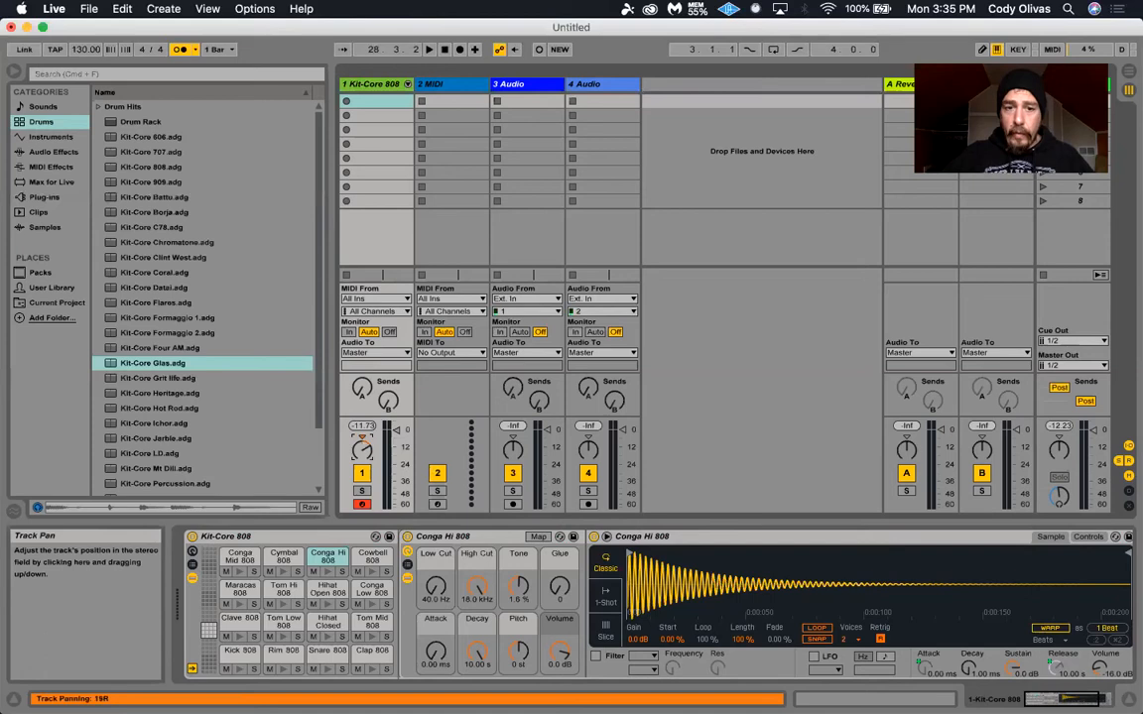
{"action": "mouse_move", "coordinate": [362, 449]}
{"action": "left_mouse_down"}
{"action": "mouse_move", "coordinate": [362, 473]}
{"action": "mouse_move", "coordinate": [362, 437]}
{"action": "mouse_move", "coordinate": [369, 453]}
{"action": "left_mouse_up"}
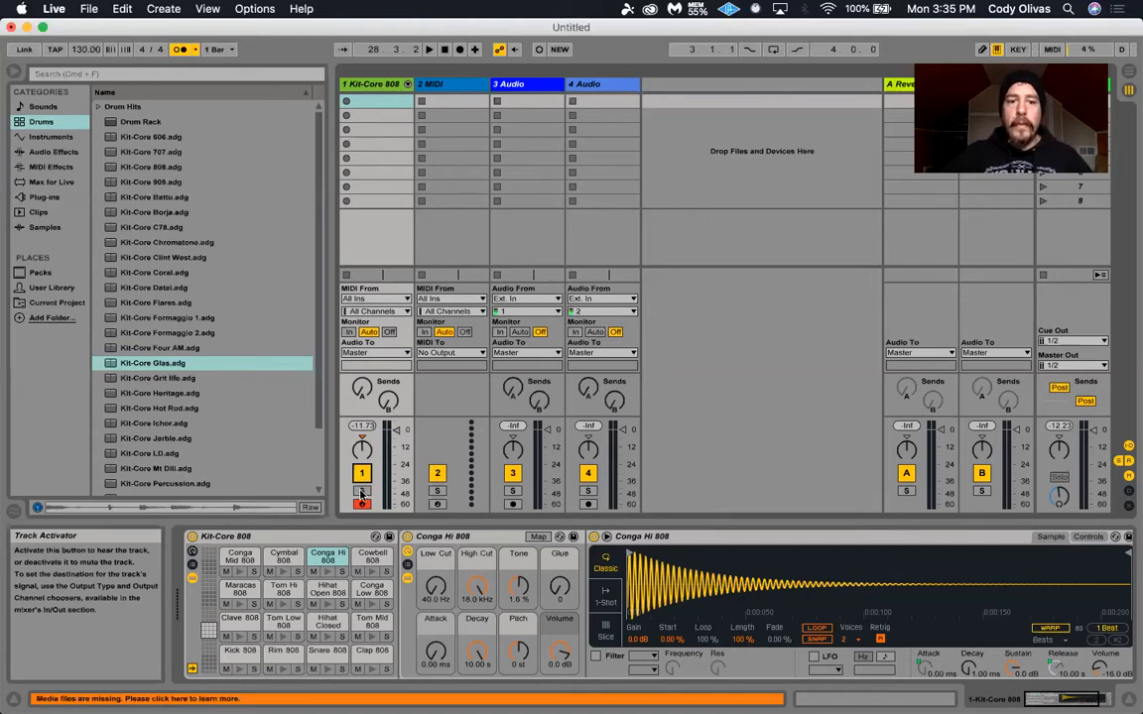
{"action": "left_click", "coordinate": [362, 492]}
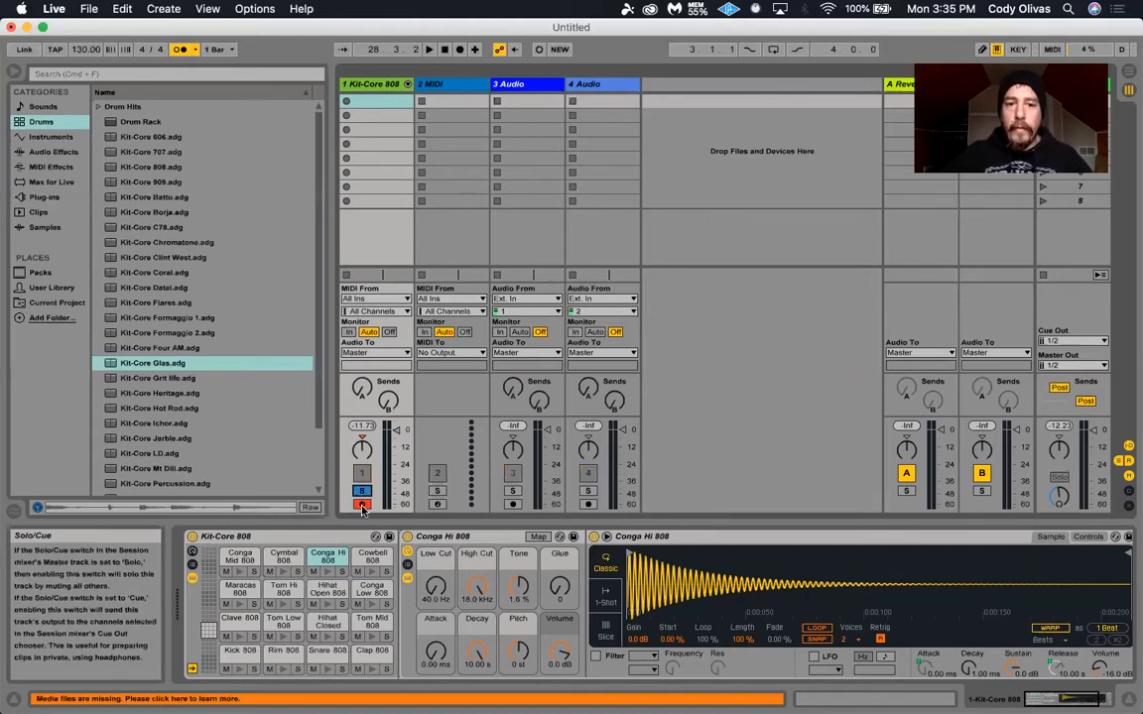
{"action": "left_click", "coordinate": [362, 492]}
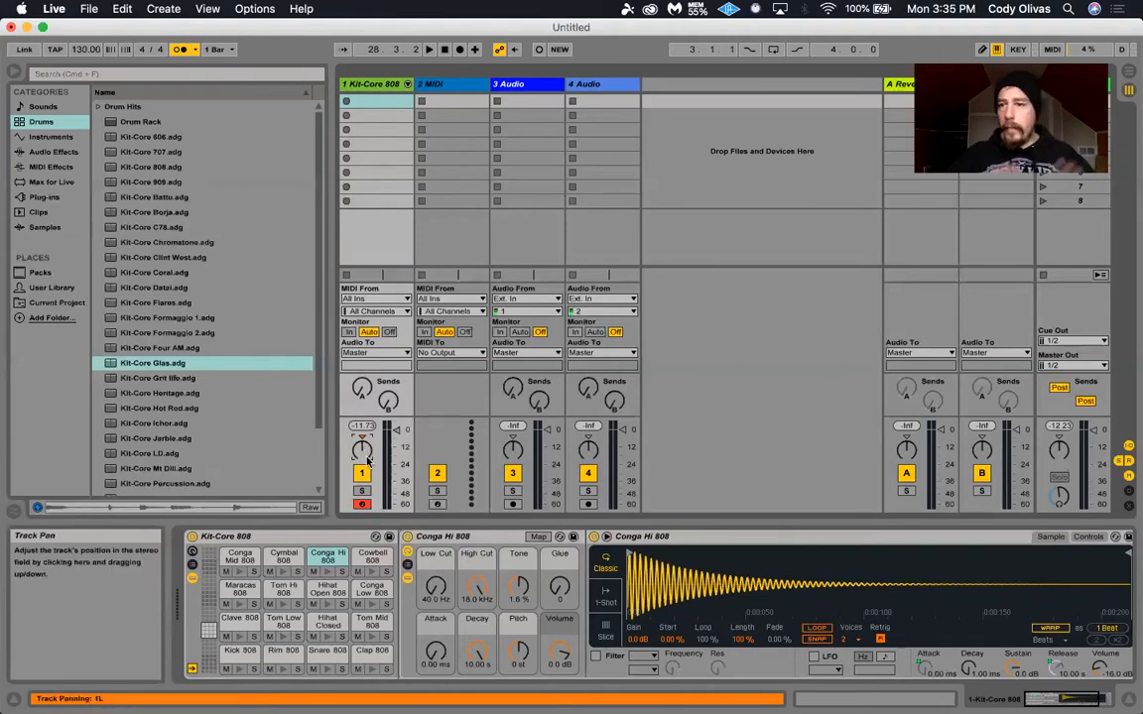
{"action": "left_click_drag", "start_coordinate": [367, 459], "coordinate": [370, 456]}
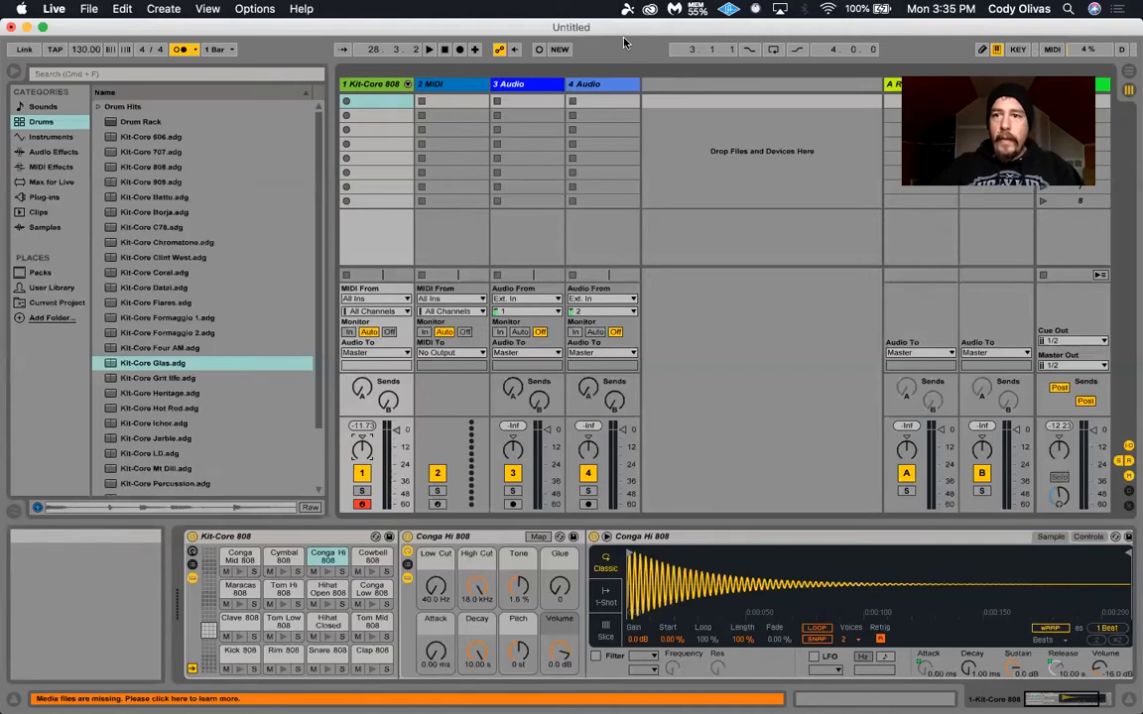
Compare the Kit-Core 808 track's controls in Arrangement View and Session View, ending in Arrangement View.
{"action": "key", "text": "Tab"}
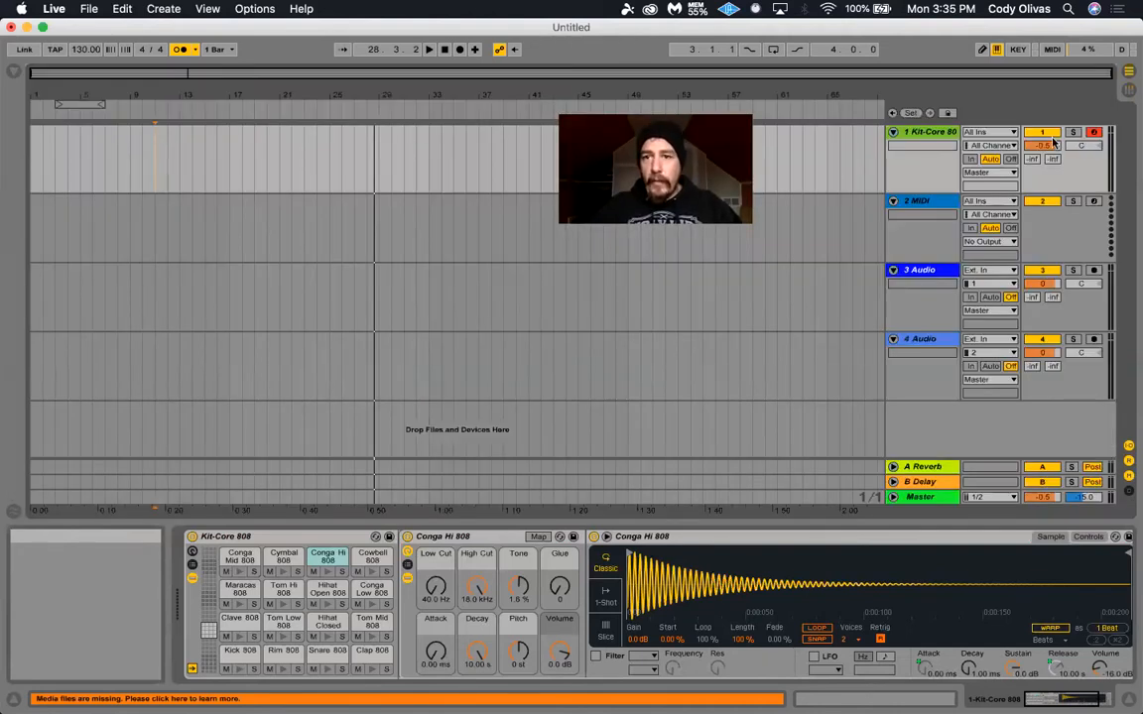
{"action": "left_click", "coordinate": [905, 132]}
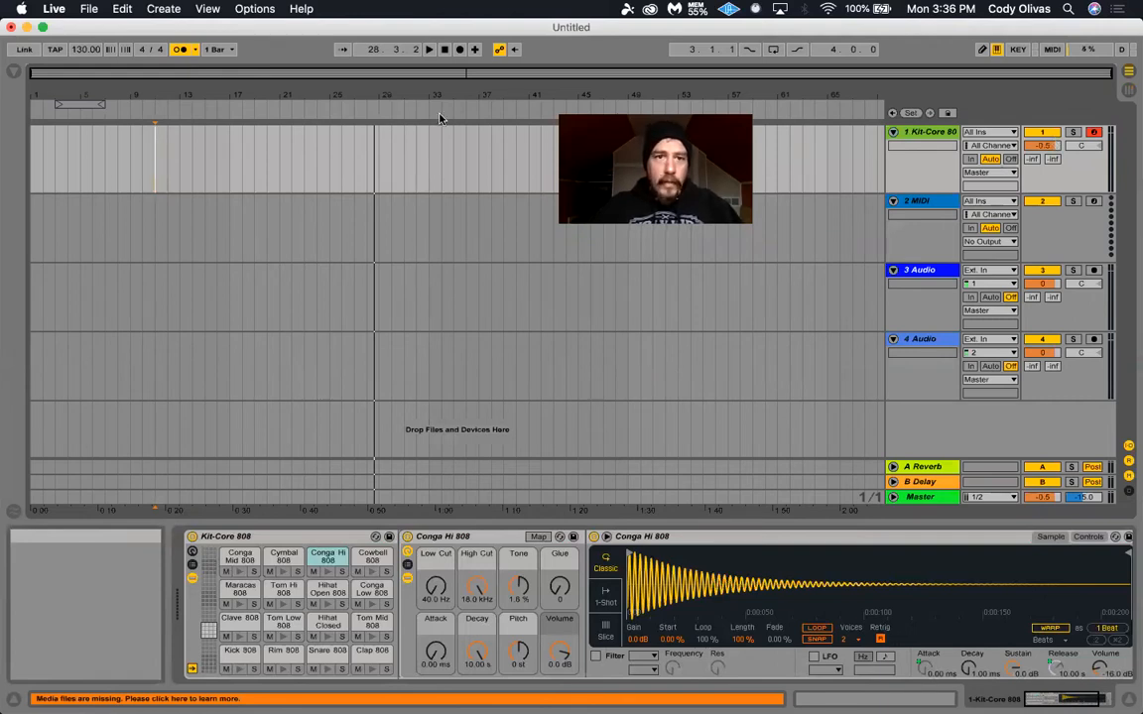
{"action": "key", "text": "Tab"}
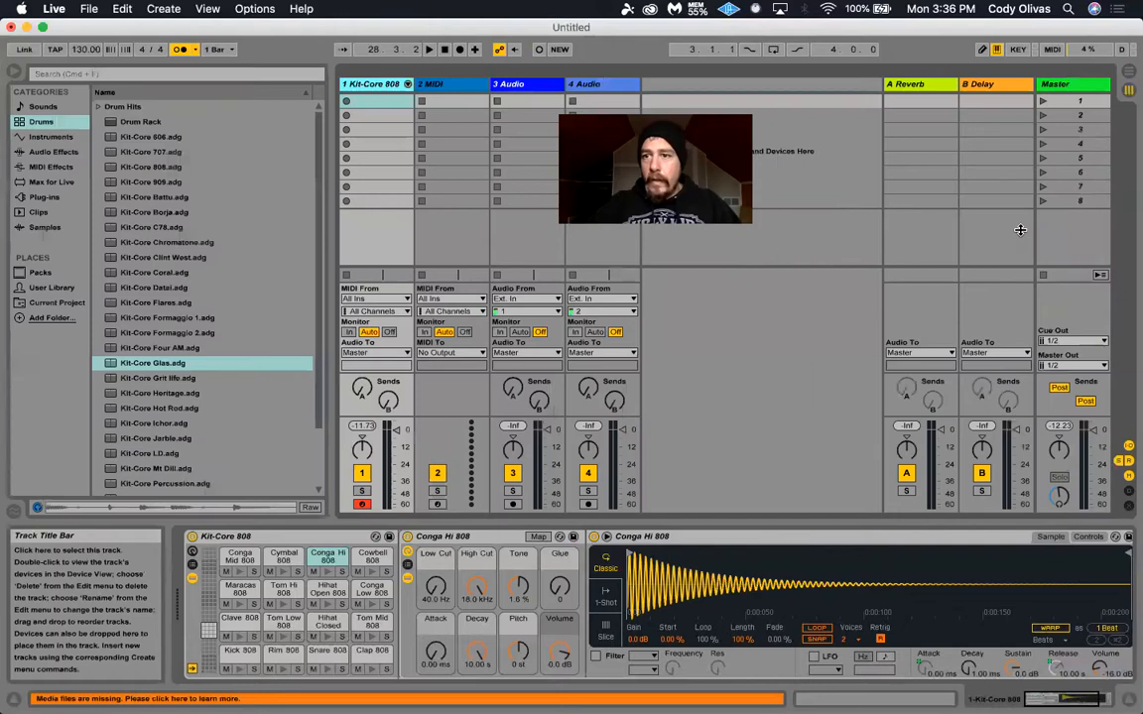
{"action": "key", "text": "Tab"}
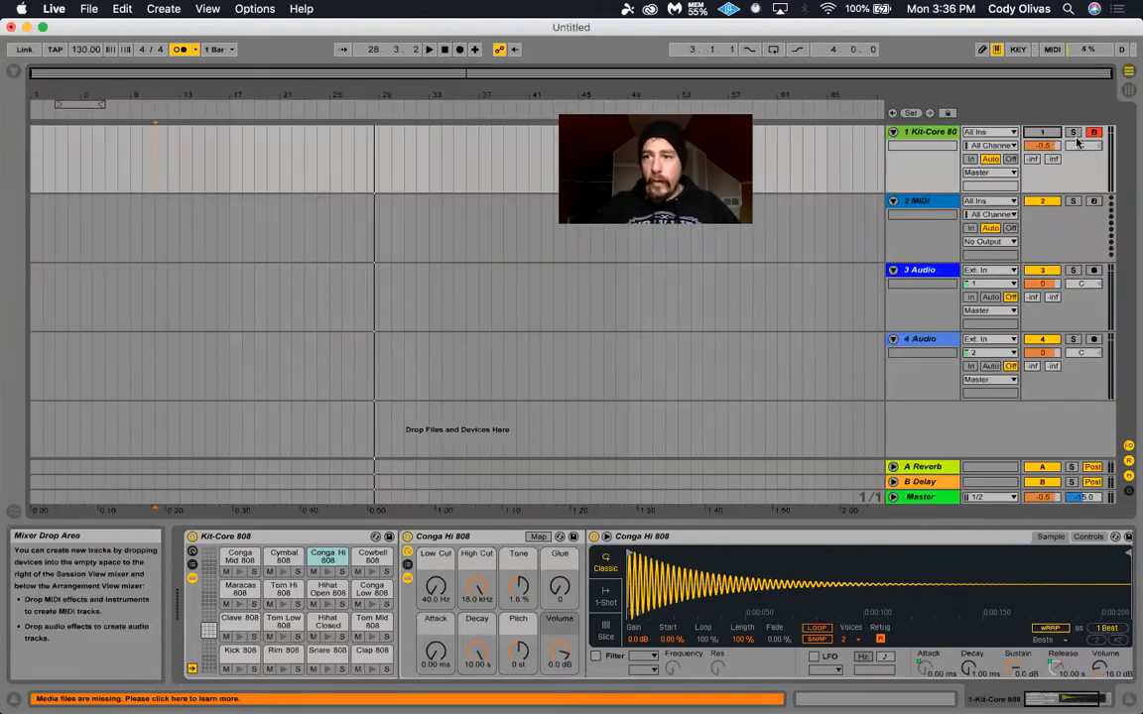
Toggle solo and record arm on the Kit-Core 808 track in Arrangement View.
{"action": "left_click", "coordinate": [1074, 134]}
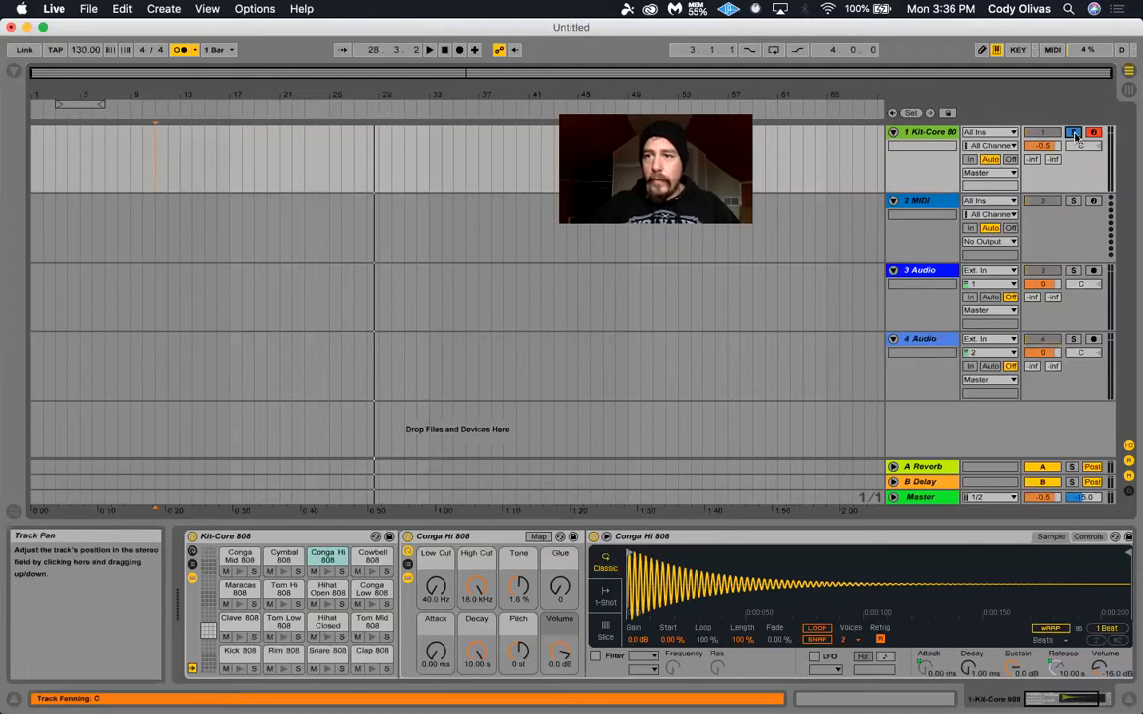
{"action": "key", "text": "super+z"}
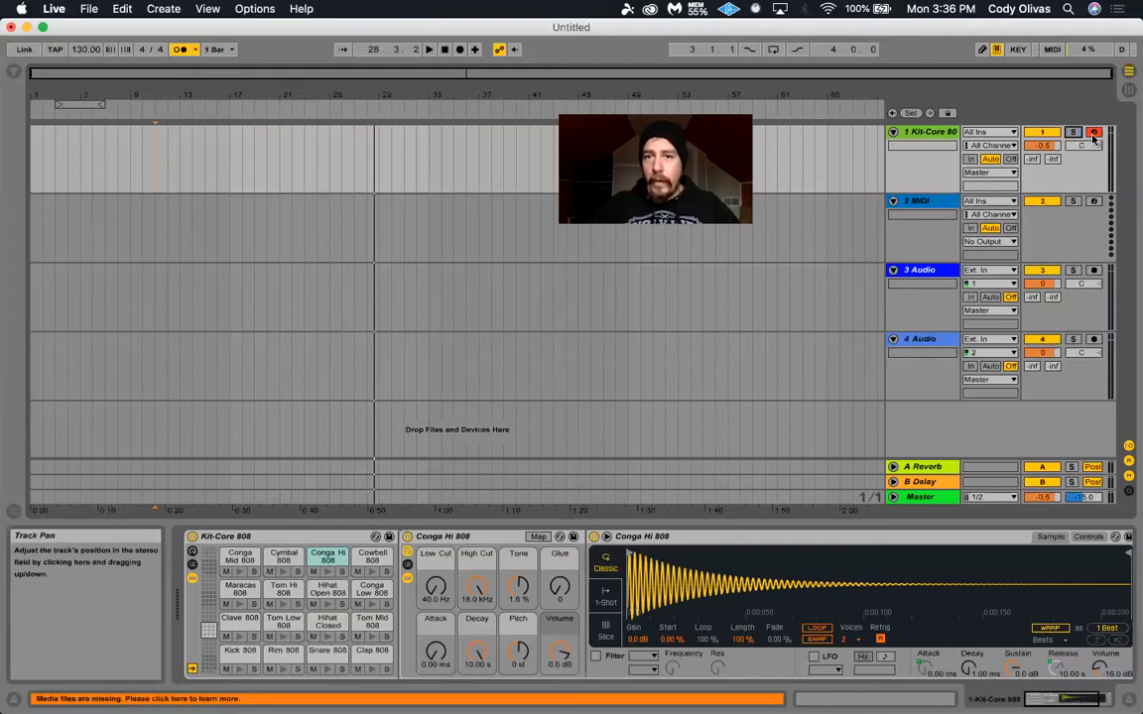
{"action": "left_click", "coordinate": [1093, 135]}
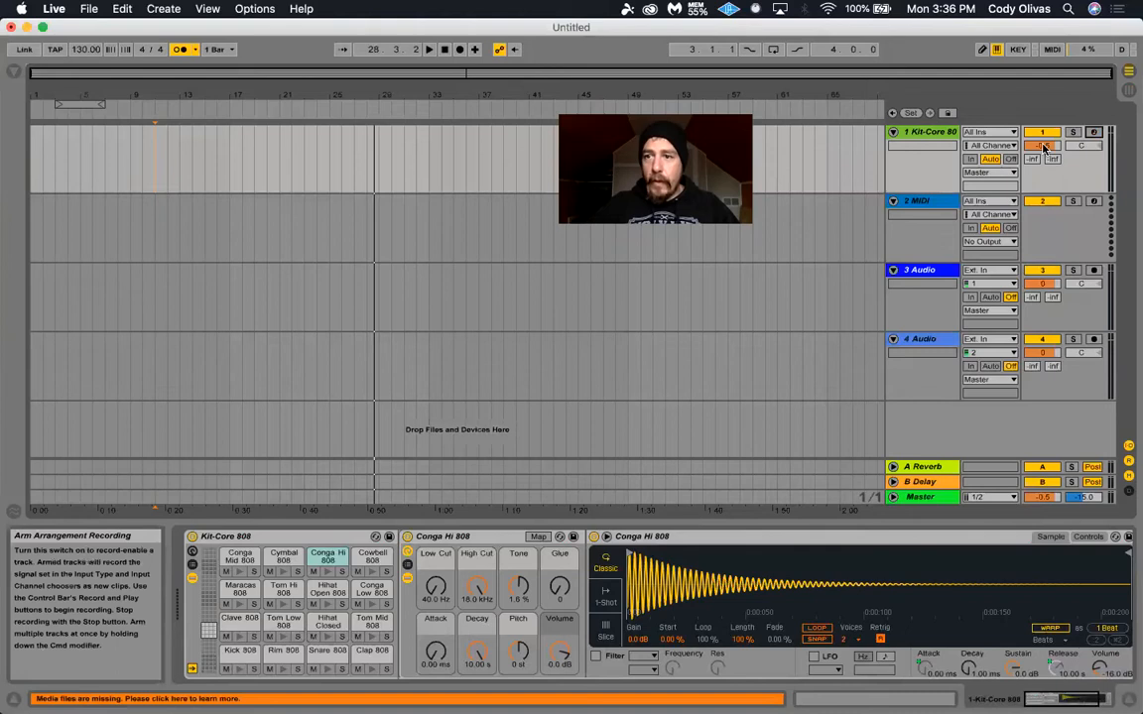
Adjust the Kit-Core 808 track's volume in Arrangement View and set it to 0 dB.
{"action": "left_click_drag", "start_coordinate": [1043, 146], "coordinate": [1044, 151]}
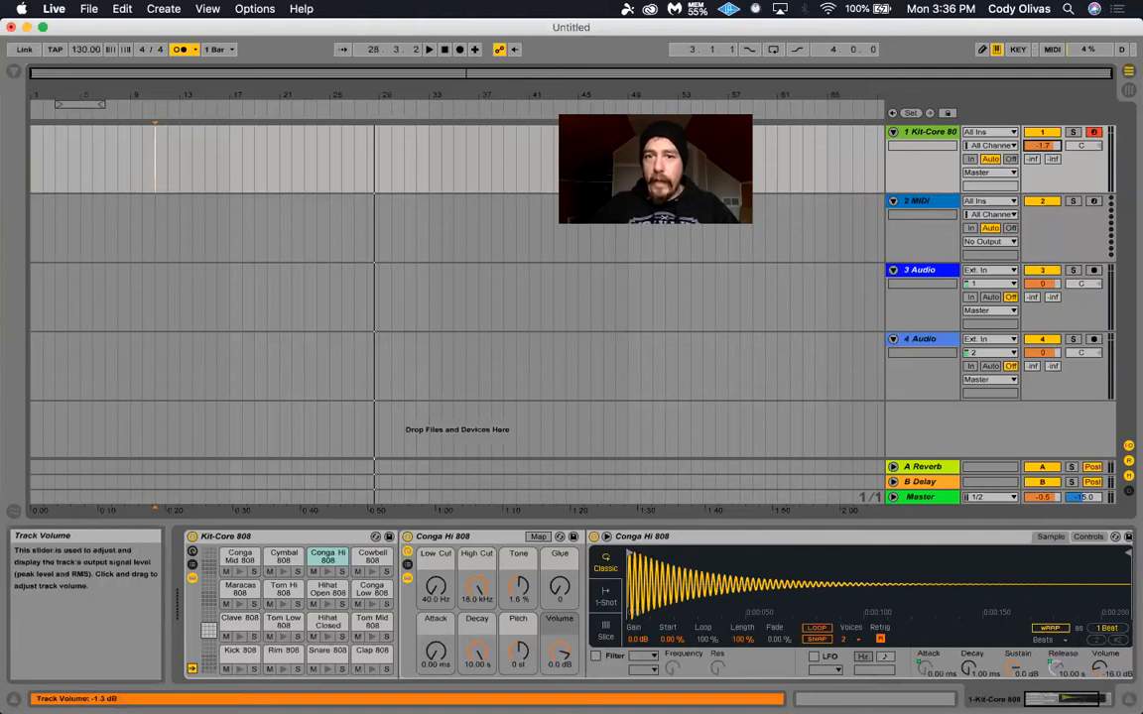
{"action": "left_click_drag", "start_coordinate": [1042, 146], "coordinate": [1042, 140]}
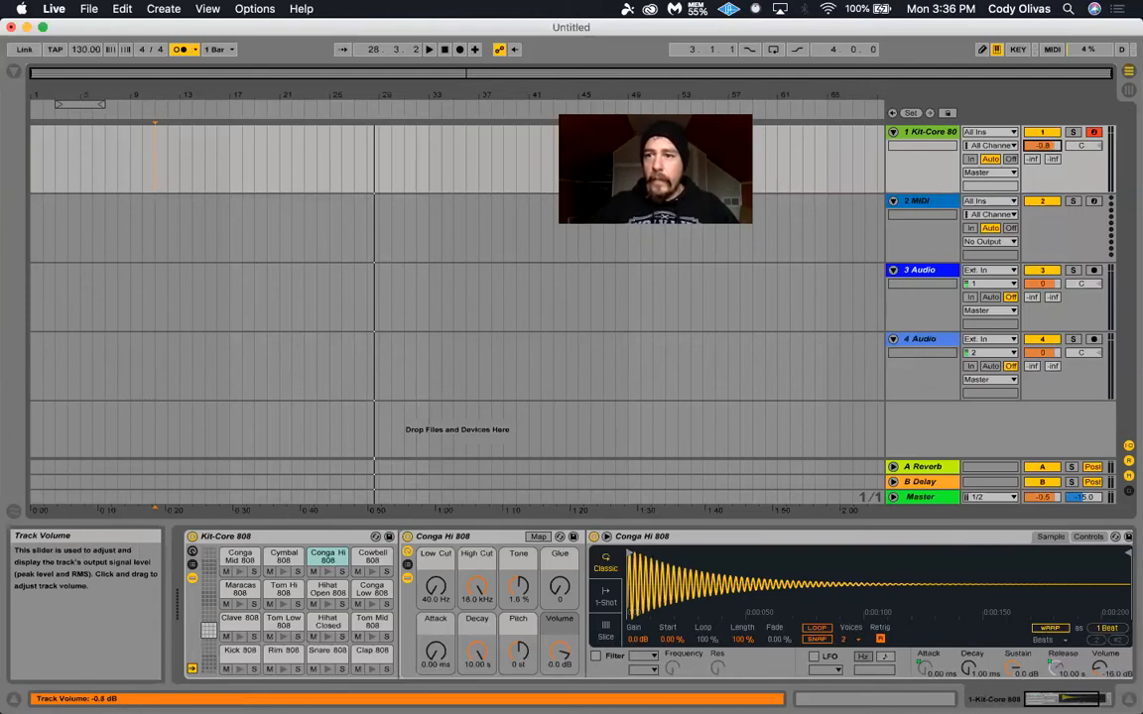
{"action": "left_click_drag", "start_coordinate": [1042, 146], "coordinate": [1043, 147]}
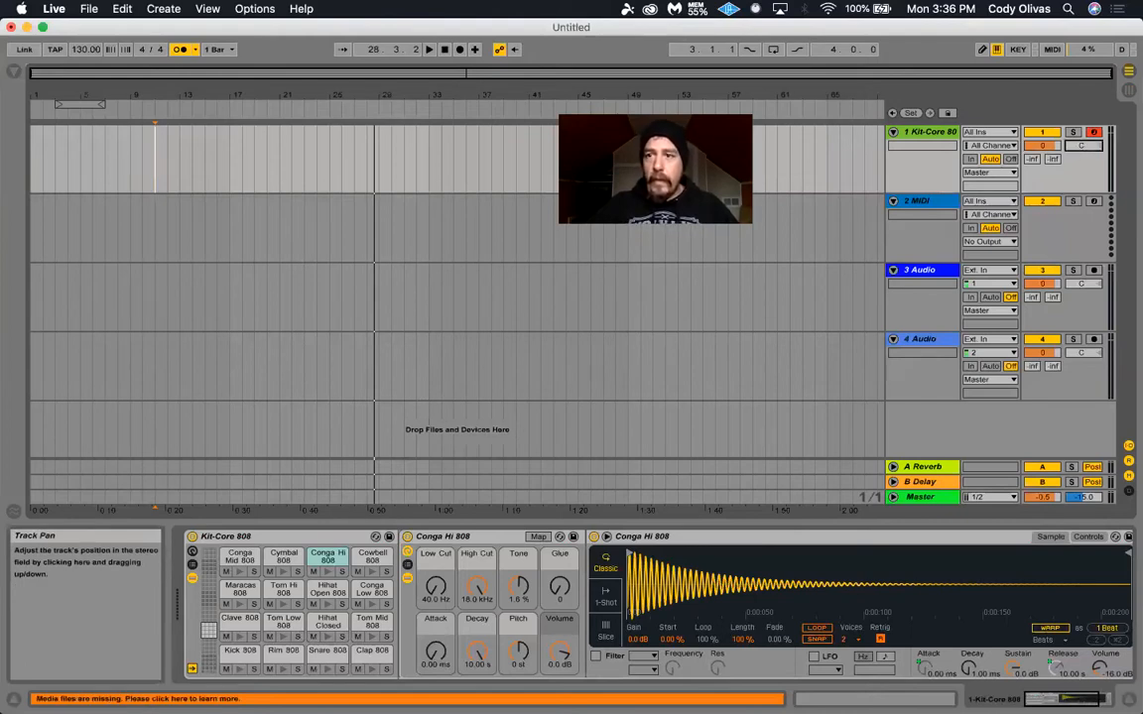
Pan the Kit-Core 808 track to 50L and to about 40R, and reset its panning to centre.
{"action": "left_click_drag", "start_coordinate": [1081, 145], "coordinate": [1080, 188]}
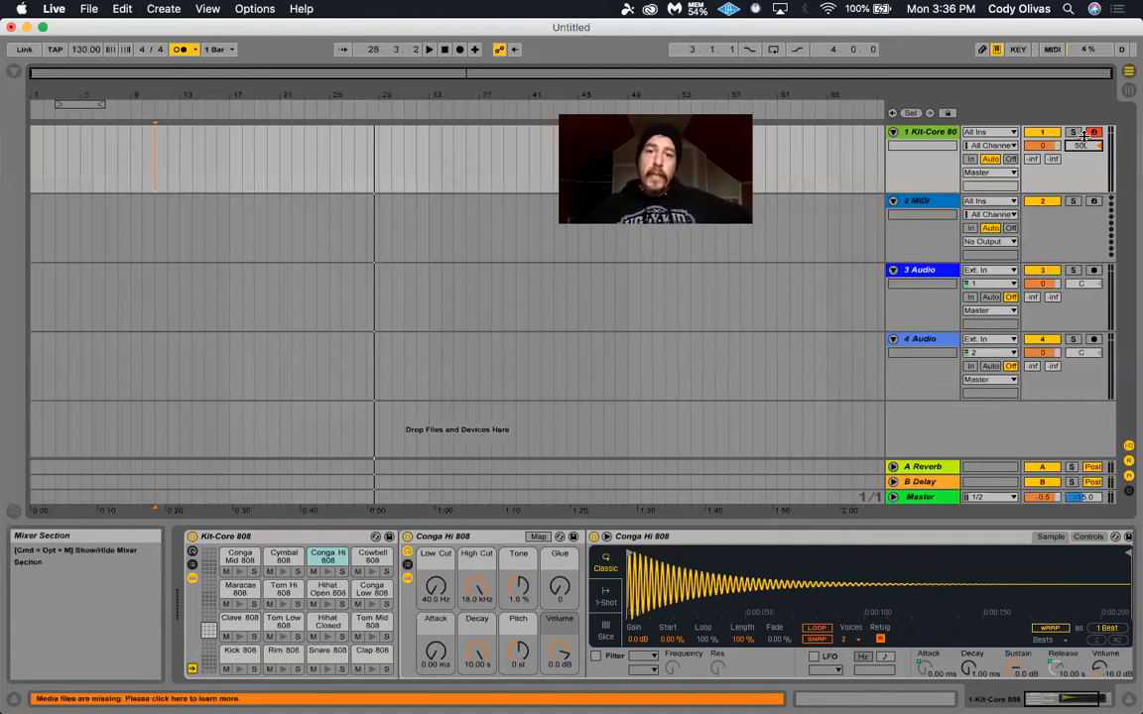
{"action": "mouse_move", "coordinate": [1081, 145]}
{"action": "left_mouse_down"}
{"action": "mouse_move", "coordinate": [1081, 99]}
{"action": "mouse_move", "coordinate": [1078, 155]}
{"action": "left_mouse_up"}
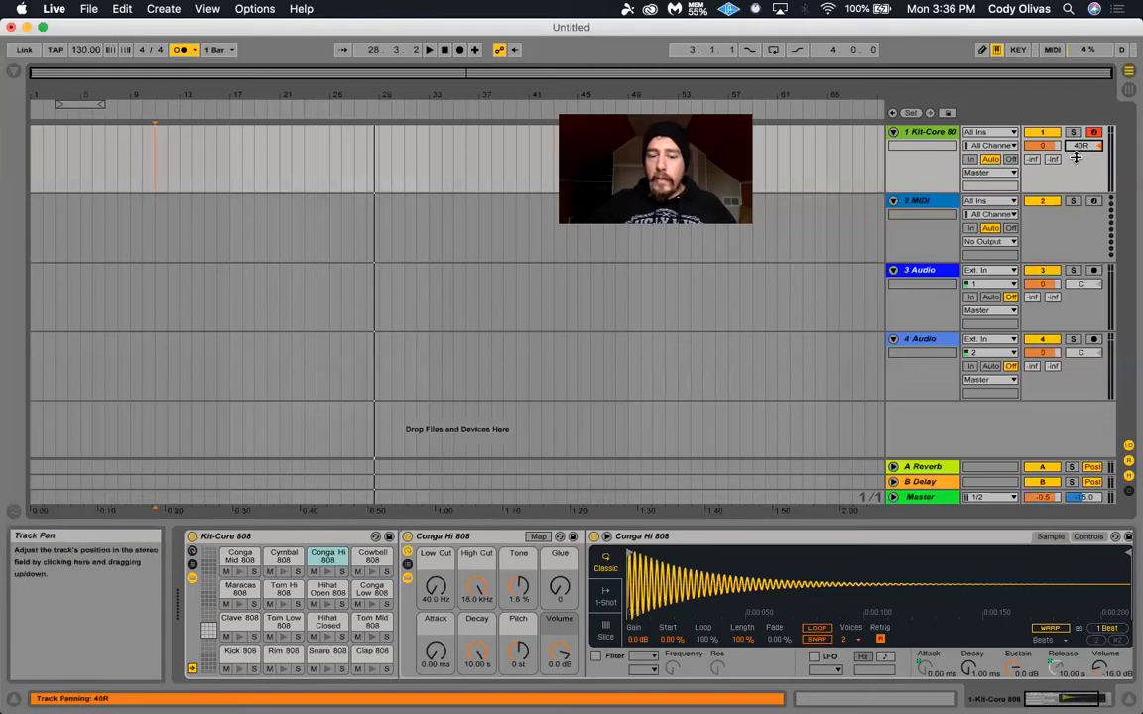
{"action": "key", "text": "c"}
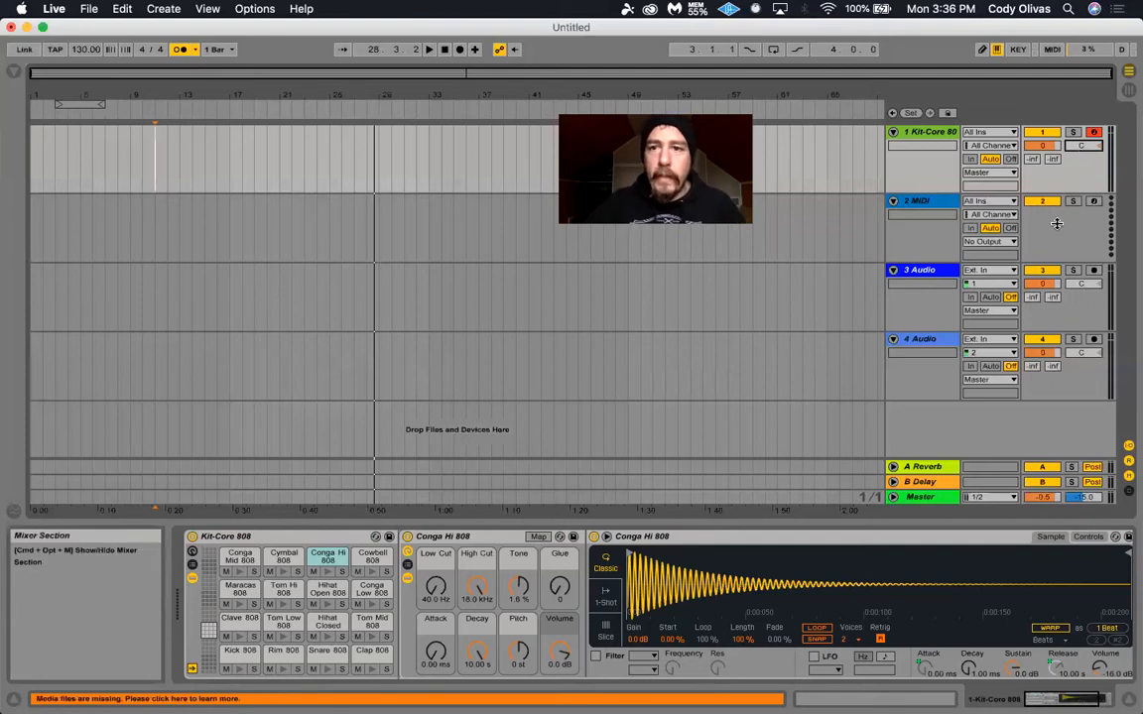
Compare the device areas of the 1 Kit-Core 808 and 2 MIDI tracks, ending with the Kit-Core 808 track selected.
{"action": "left_click", "coordinate": [927, 136]}
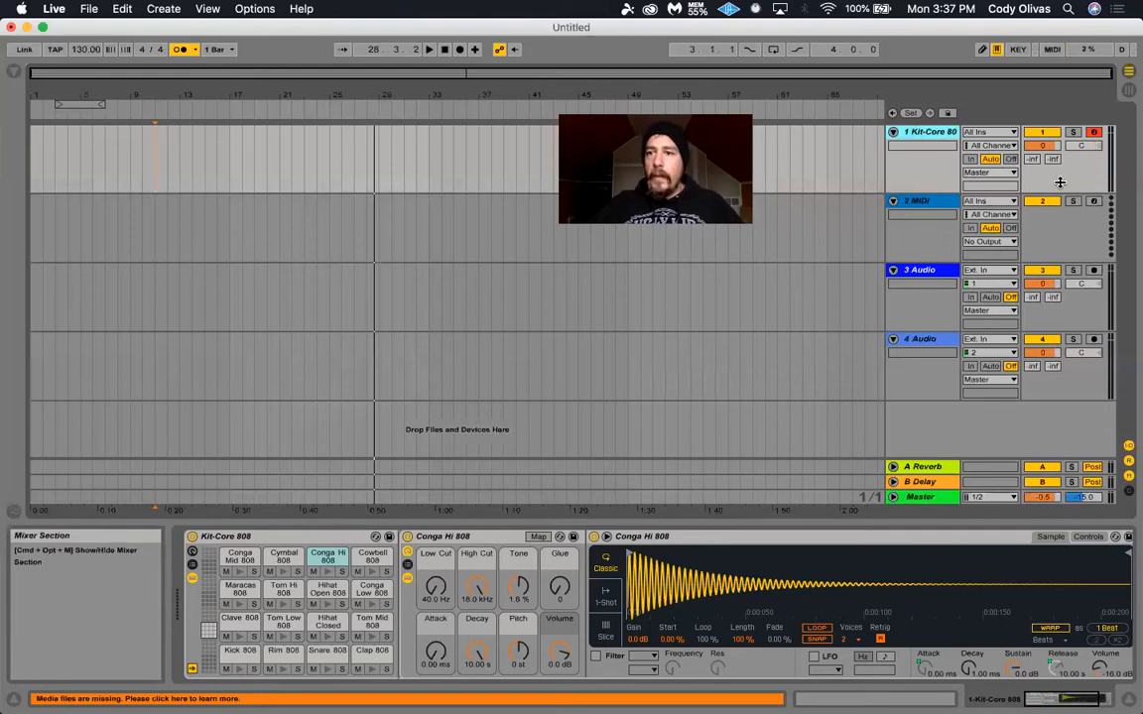
{"action": "left_click", "coordinate": [935, 203]}
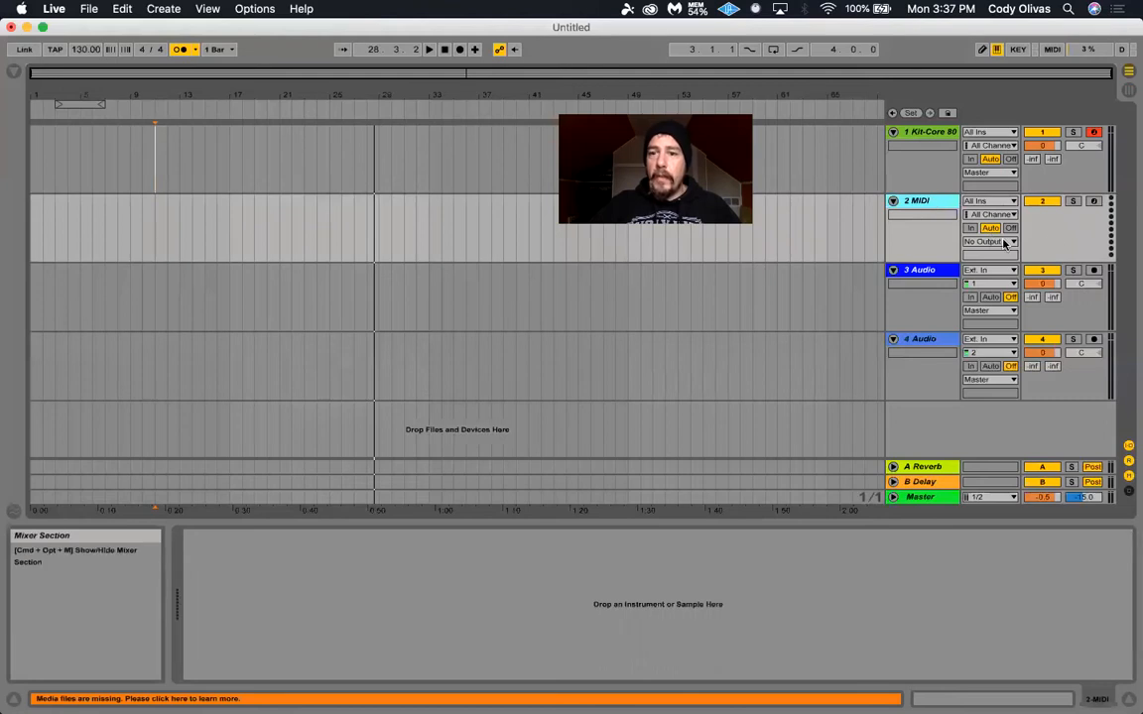
{"action": "left_click", "coordinate": [919, 135]}
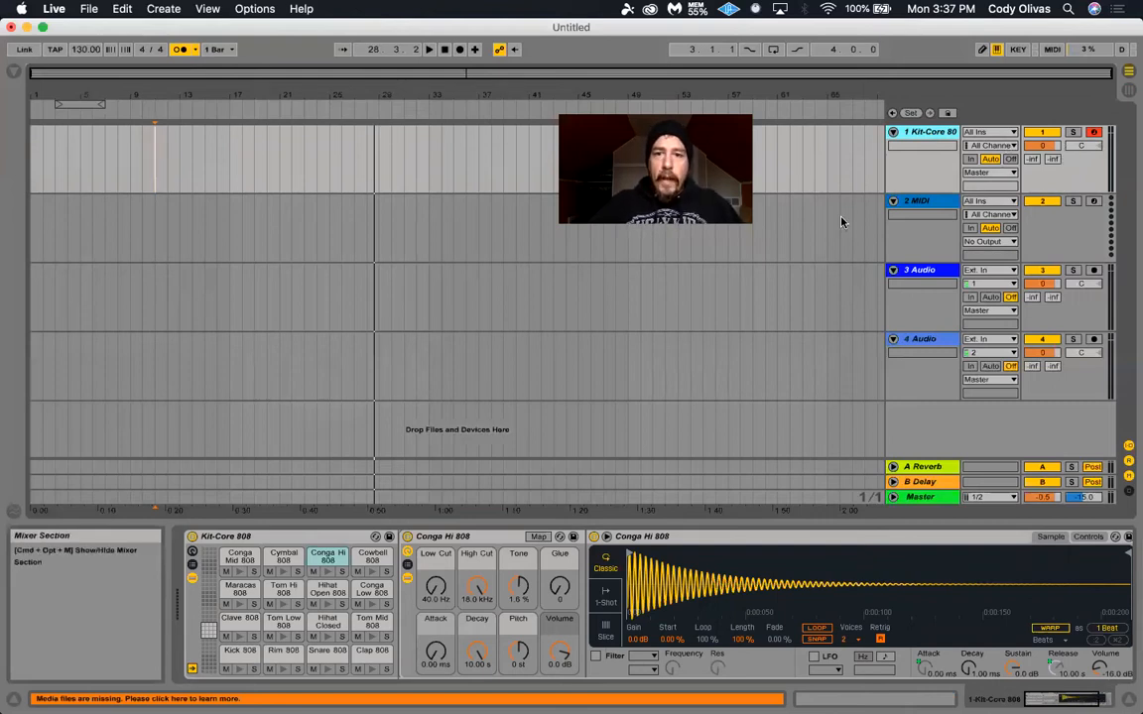
Return to Session View, narrow the Browser, and preview the Kick 808 pad of the Kit-Core 808 rack several times.
{"action": "key", "text": "Tab"}
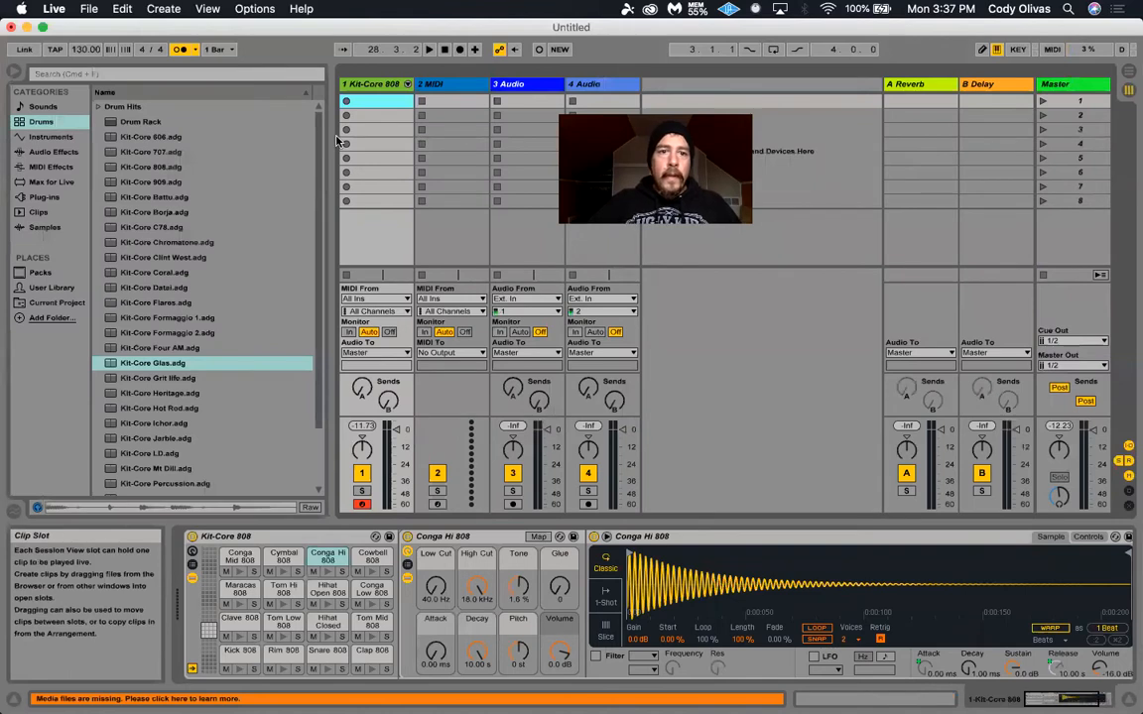
{"action": "left_click_drag", "start_coordinate": [335, 139], "coordinate": [274, 139]}
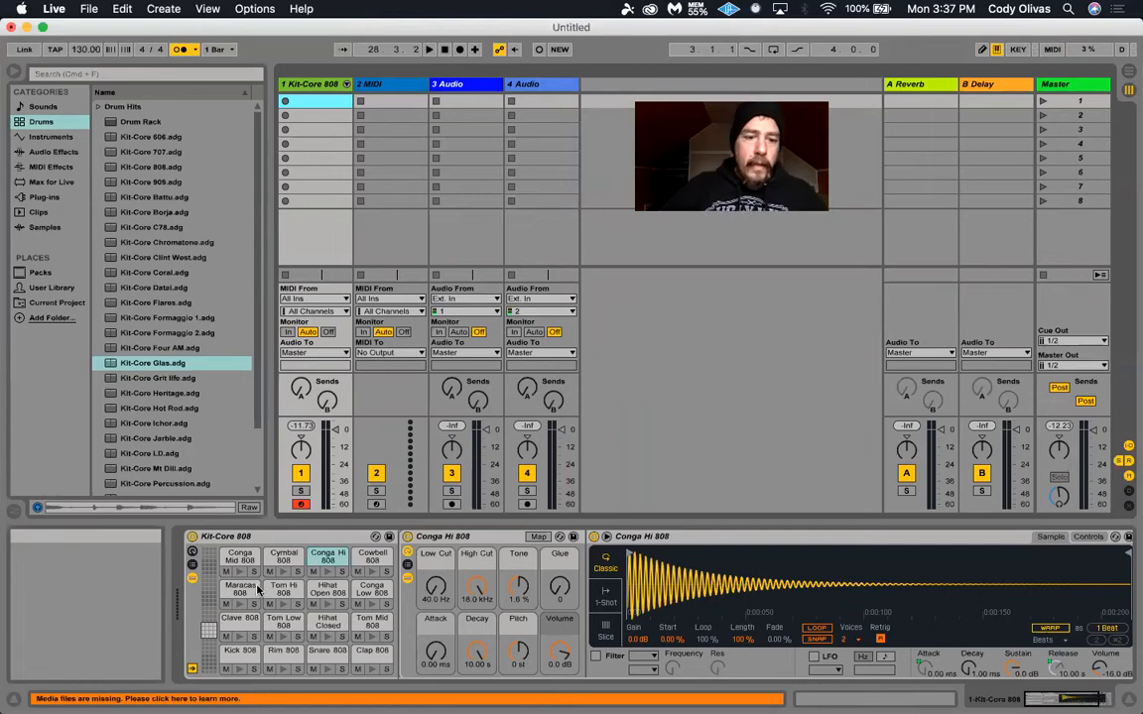
{"action": "left_click", "coordinate": [234, 538]}
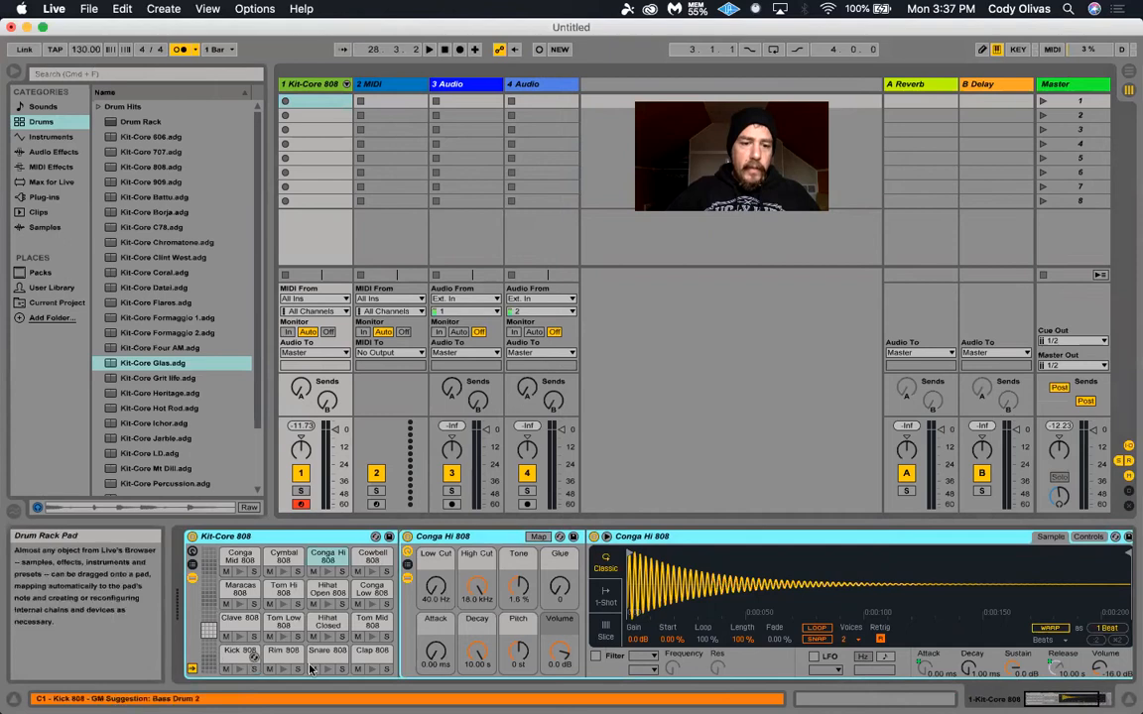
{"action": "left_click", "coordinate": [239, 670]}
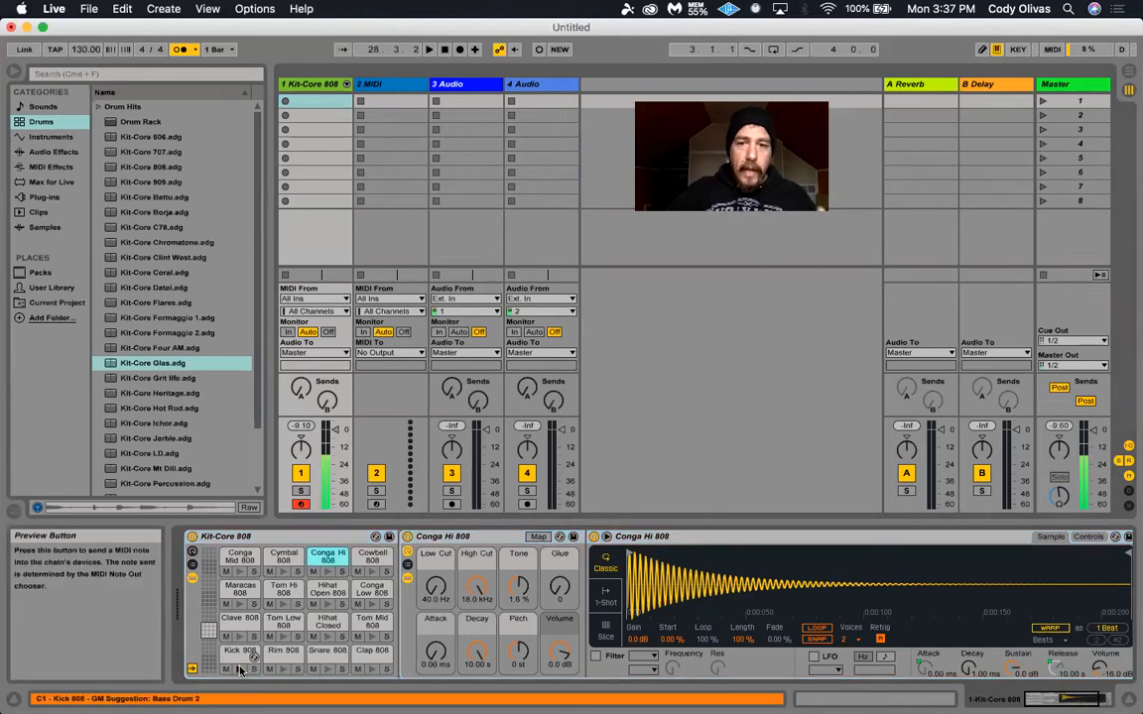
{"action": "left_click", "coordinate": [238, 671]}
{"action": "left_click", "coordinate": [238, 670]}
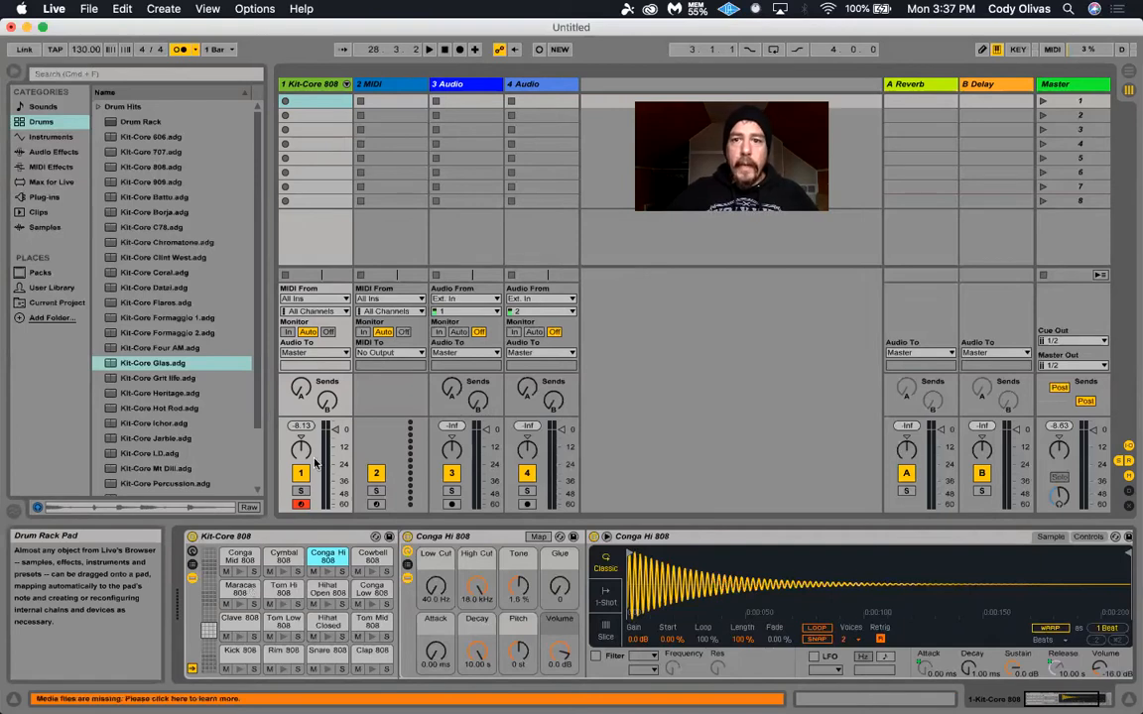
Load an empty Drum Rack from the Drums category onto the 2 MIDI track.
{"action": "left_click", "coordinate": [386, 85]}
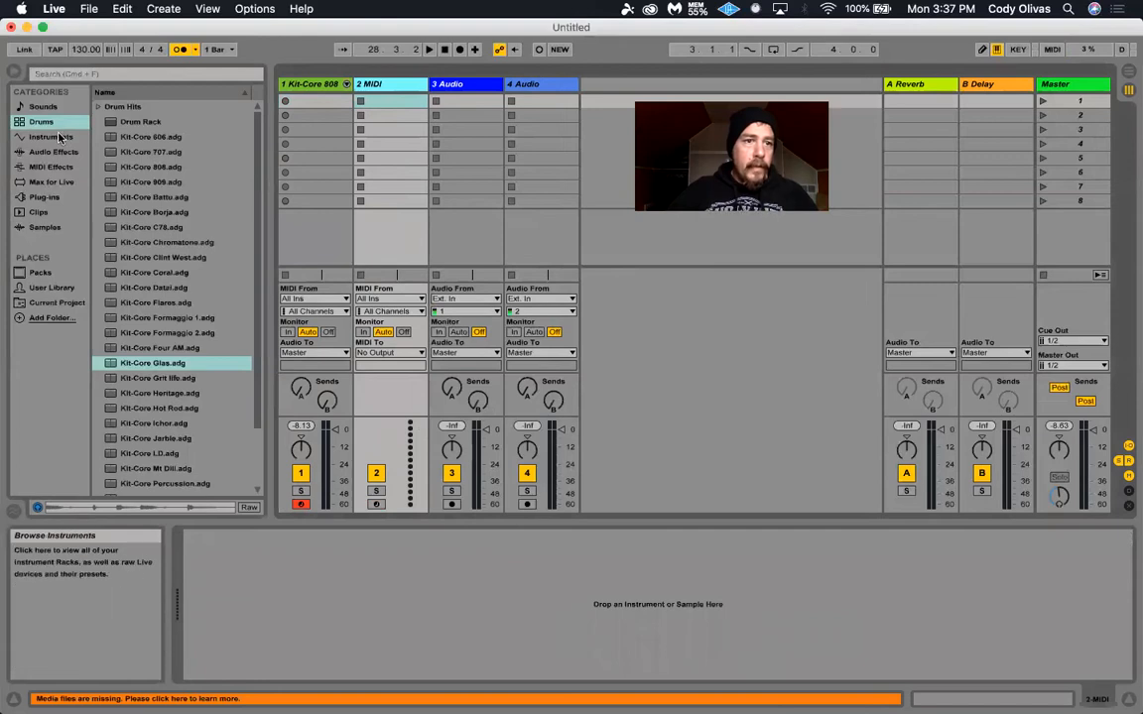
{"action": "left_click", "coordinate": [106, 123]}
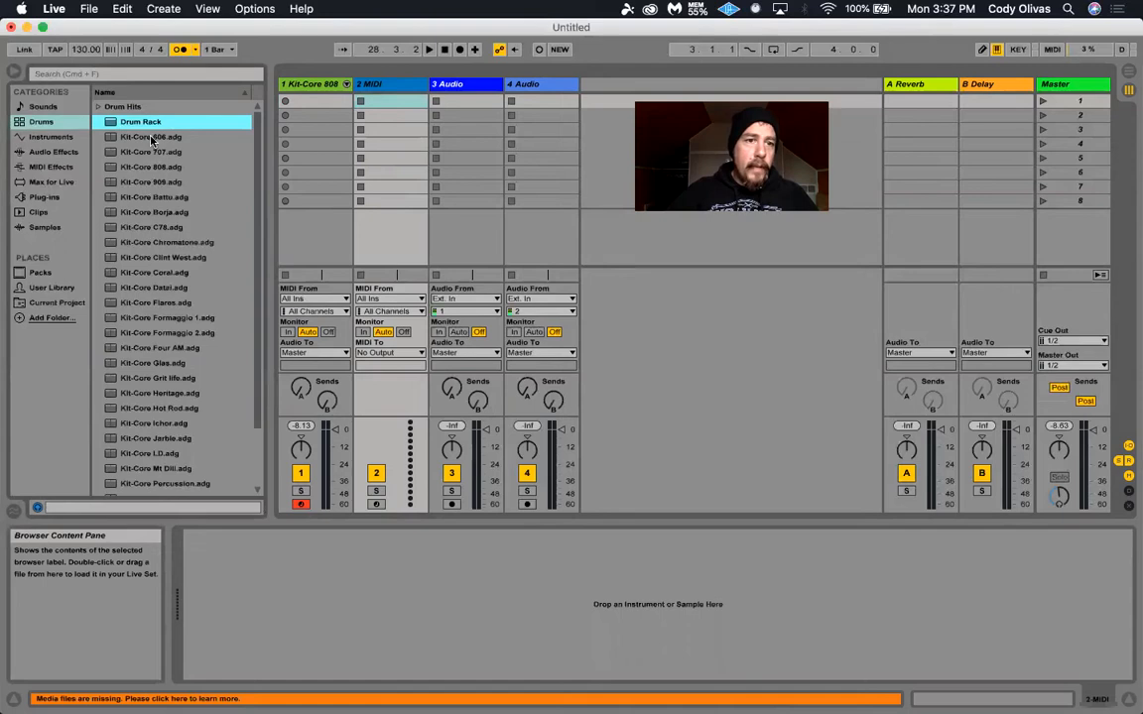
{"action": "left_click", "coordinate": [142, 138]}
{"action": "left_click", "coordinate": [150, 170]}
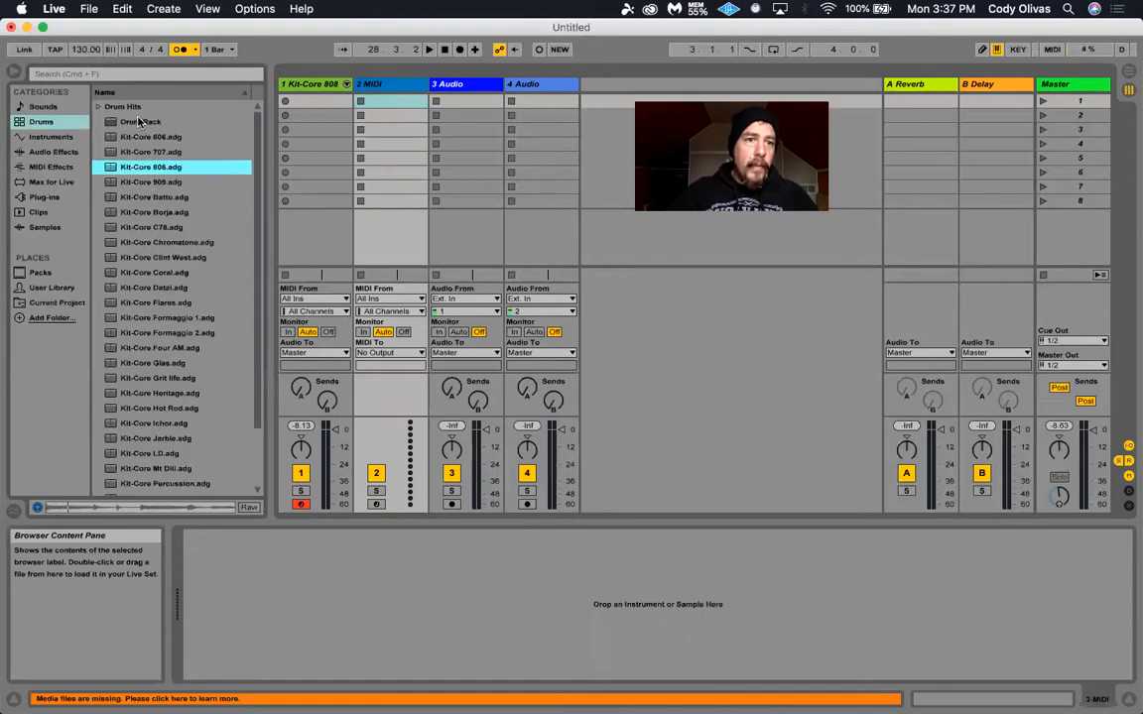
{"action": "left_click", "coordinate": [124, 121]}
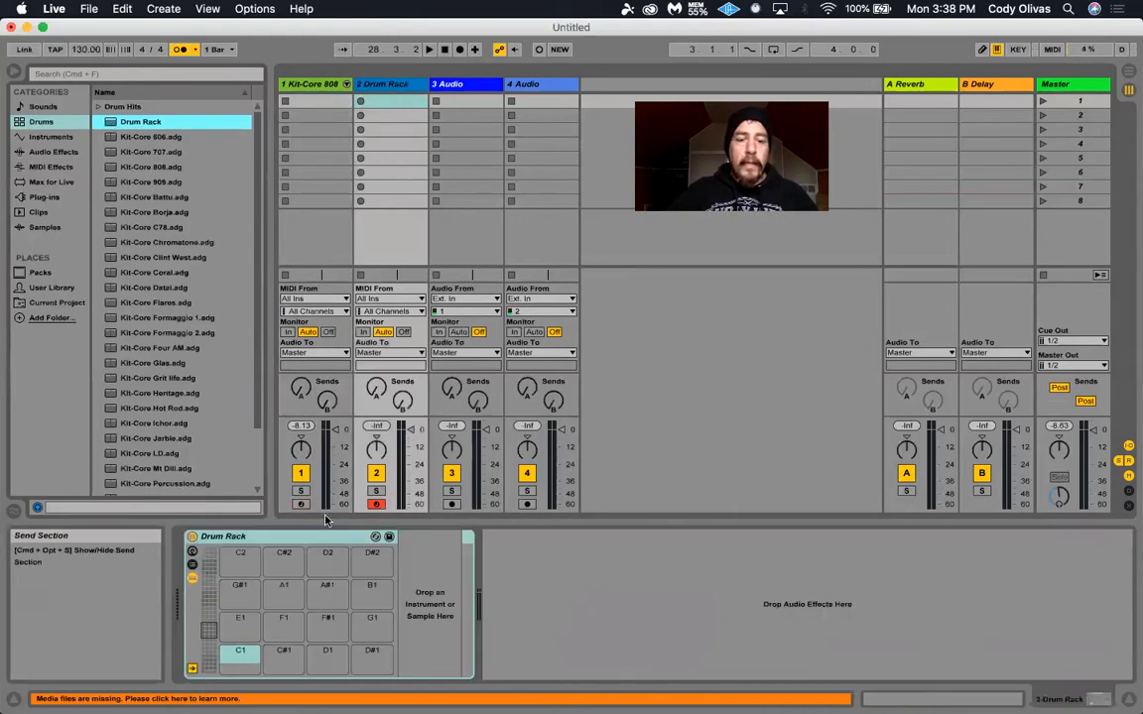
Trigger the empty Drum Rack's D1, D#1 and E1 pads with the computer MIDI keyboard.
{"action": "left_click", "coordinate": [313, 536]}
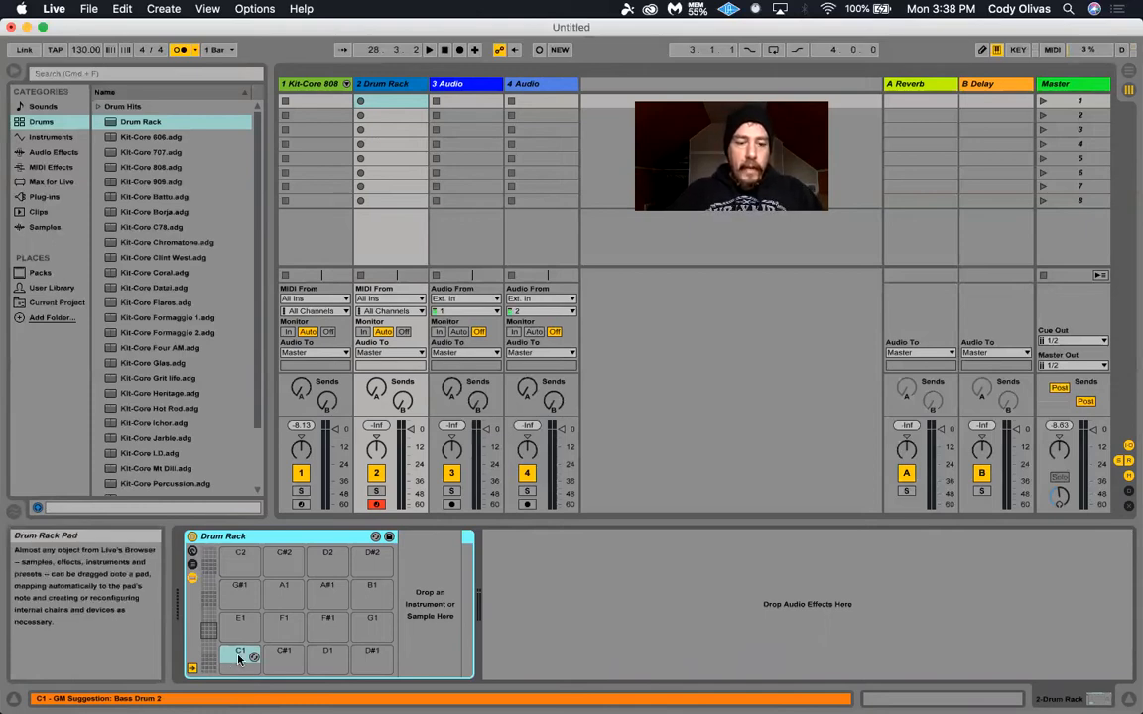
{"action": "left_click", "coordinate": [298, 671]}
{"action": "key", "text": "s"}
{"action": "key", "text": "s"}
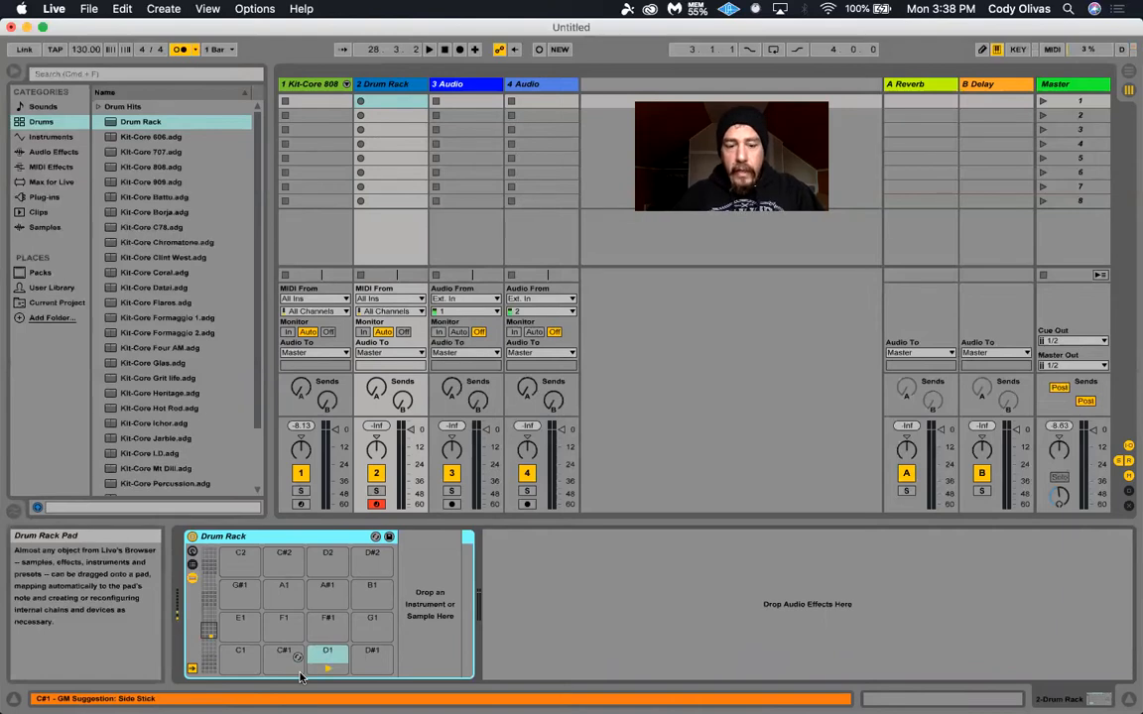
{"action": "key", "text": "e"}
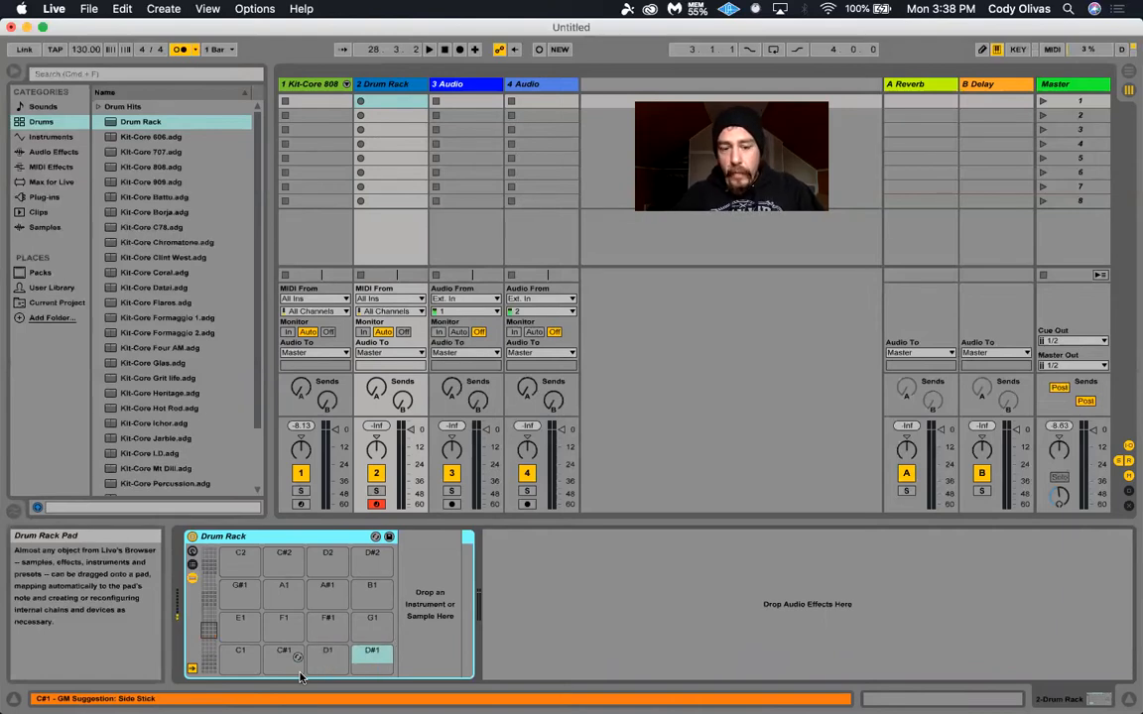
{"action": "key", "text": "d"}
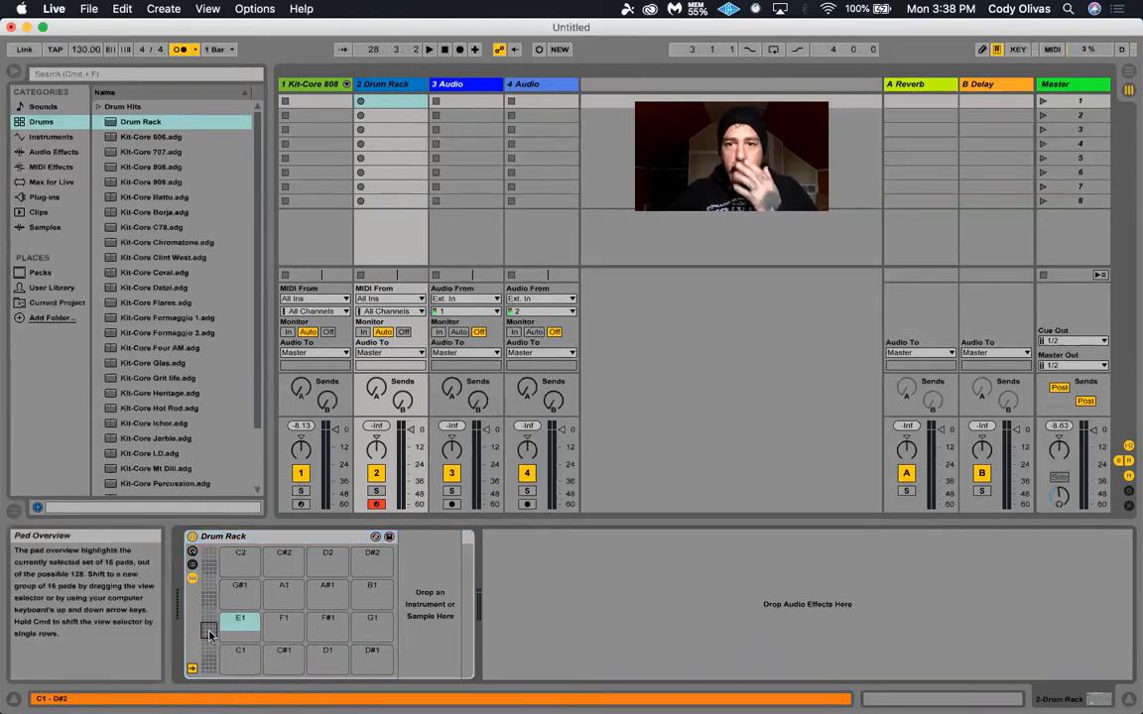
Select the empty C1 pad and audition samples in the Samples category, from 2OSC.aif down to A-HiHat 1 Half Open A.aif.
{"action": "left_click", "coordinate": [245, 671]}
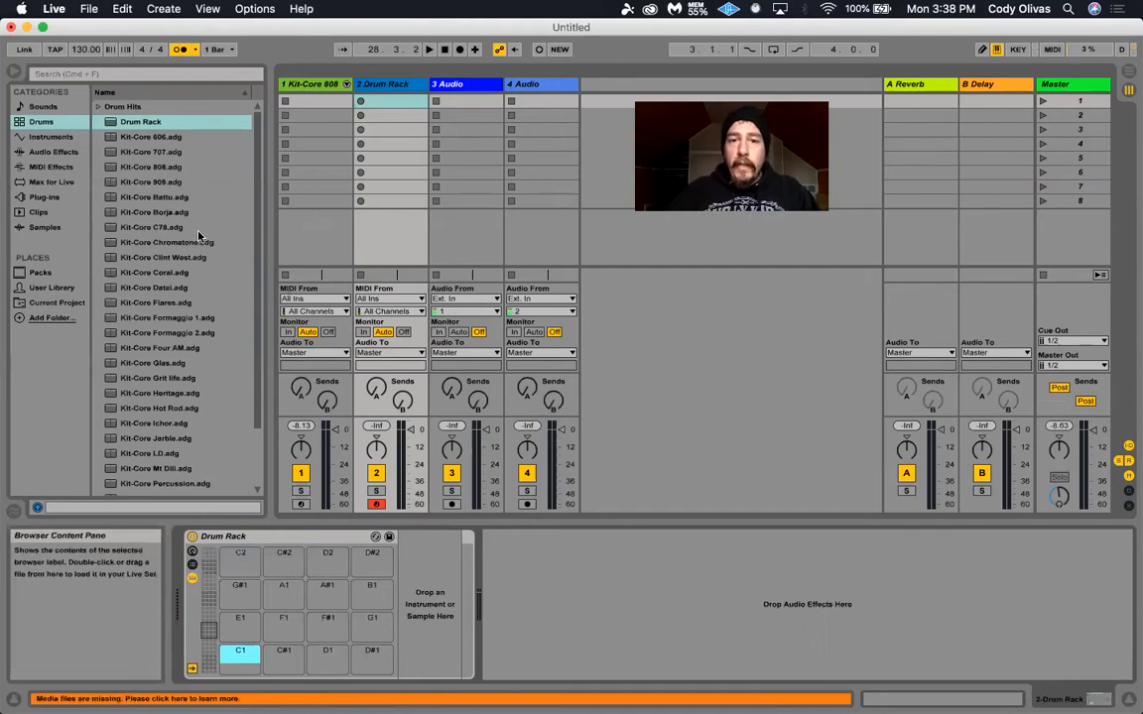
{"action": "left_click", "coordinate": [57, 228]}
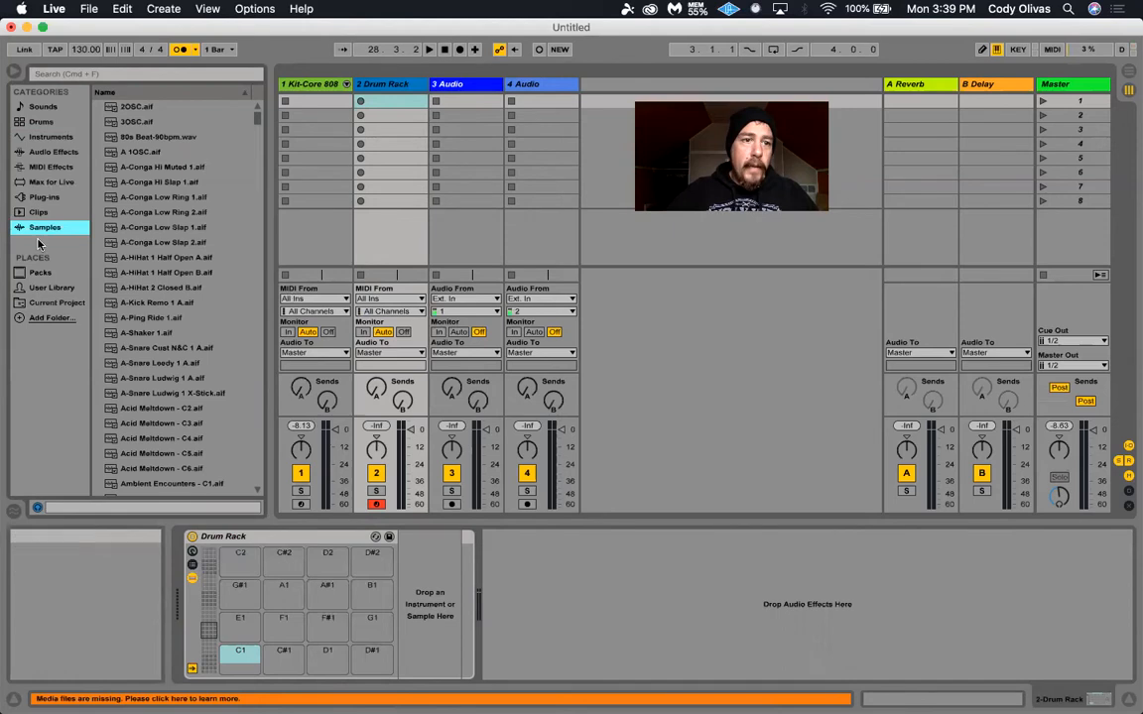
{"action": "left_click", "coordinate": [141, 108]}
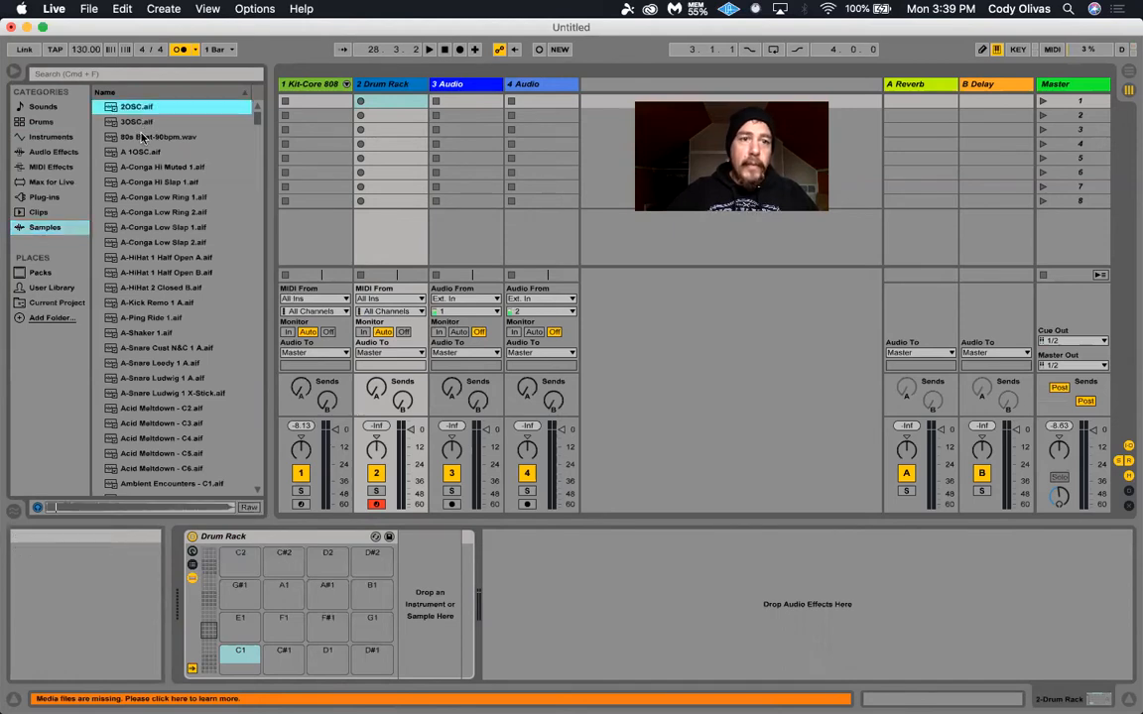
{"action": "left_click", "coordinate": [142, 137]}
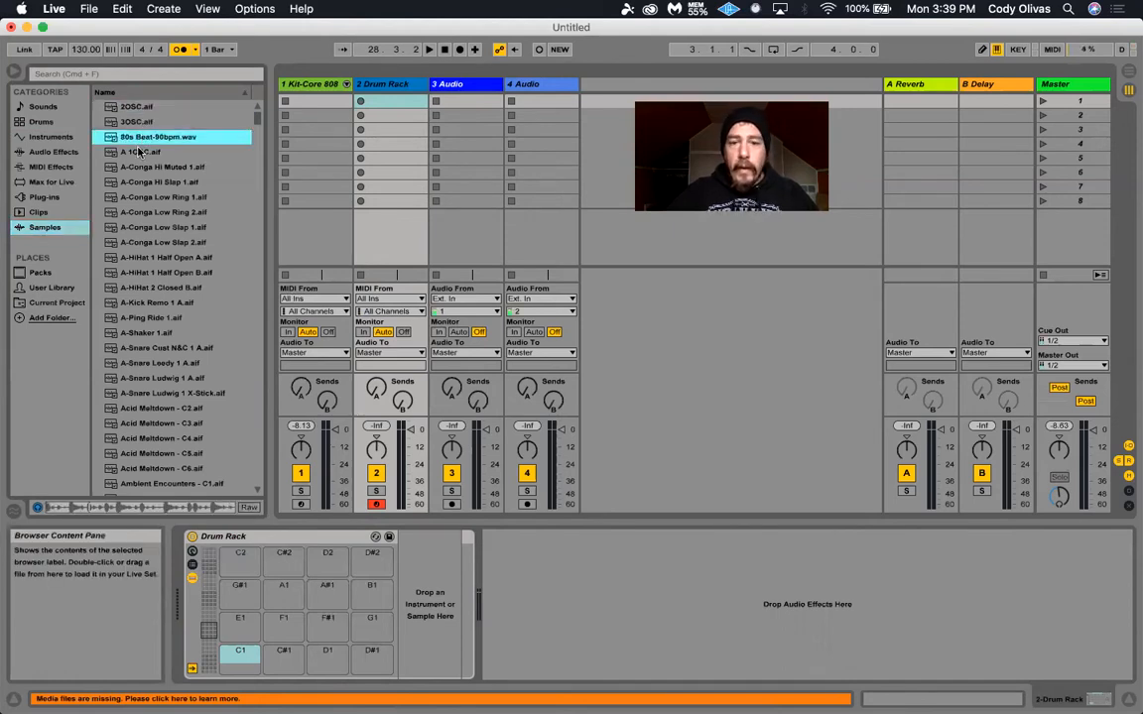
{"action": "key", "text": "Down"}
{"action": "key", "text": "Down"}
{"action": "key", "text": "Down"}
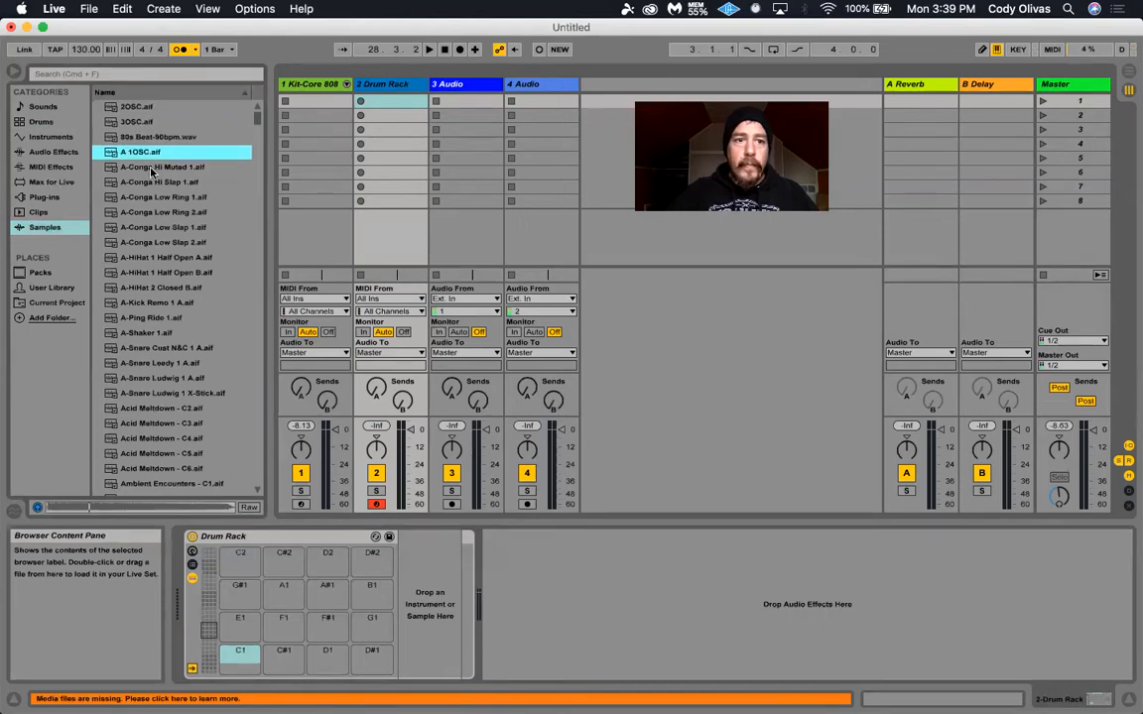
{"action": "key", "text": "Down"}
{"action": "key", "text": "Down"}
{"action": "key", "text": "Down"}
{"action": "key", "text": "Down"}
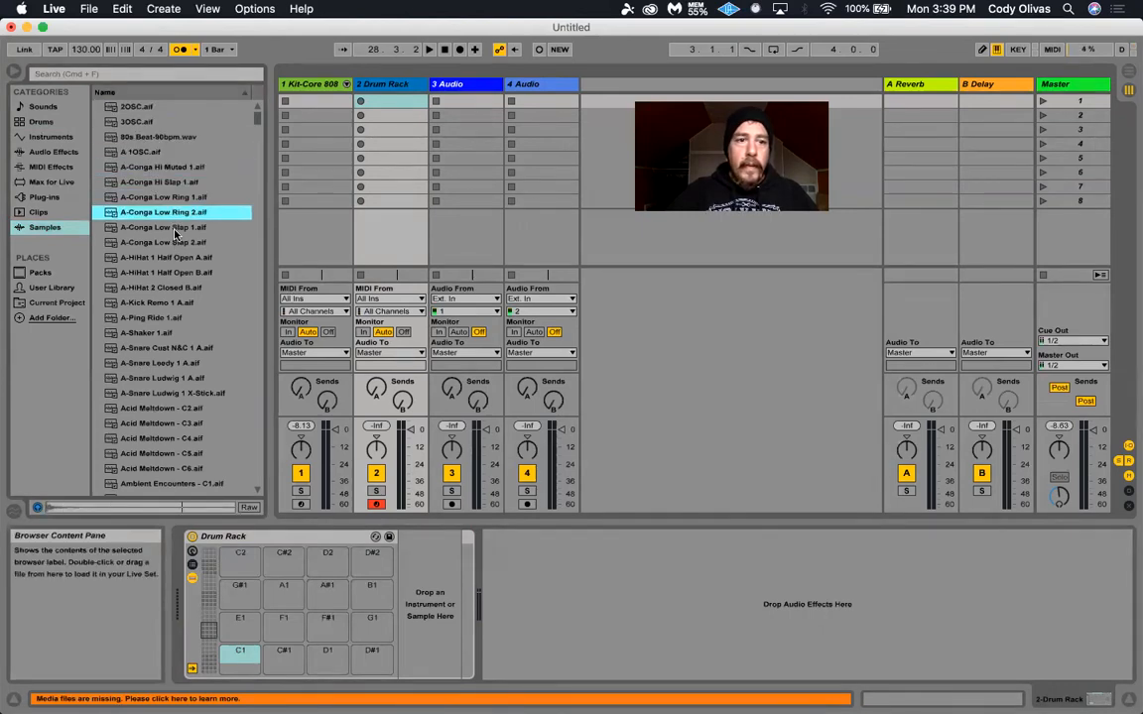
{"action": "key", "text": "Down"}
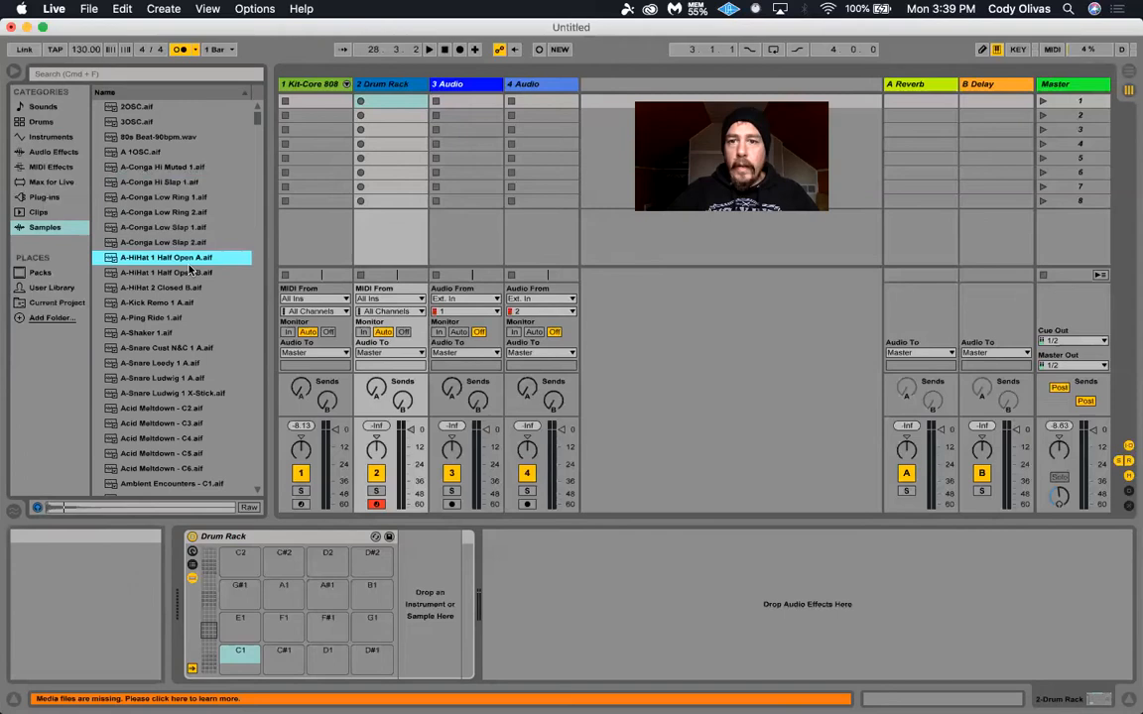
{"action": "key", "text": "Up"}
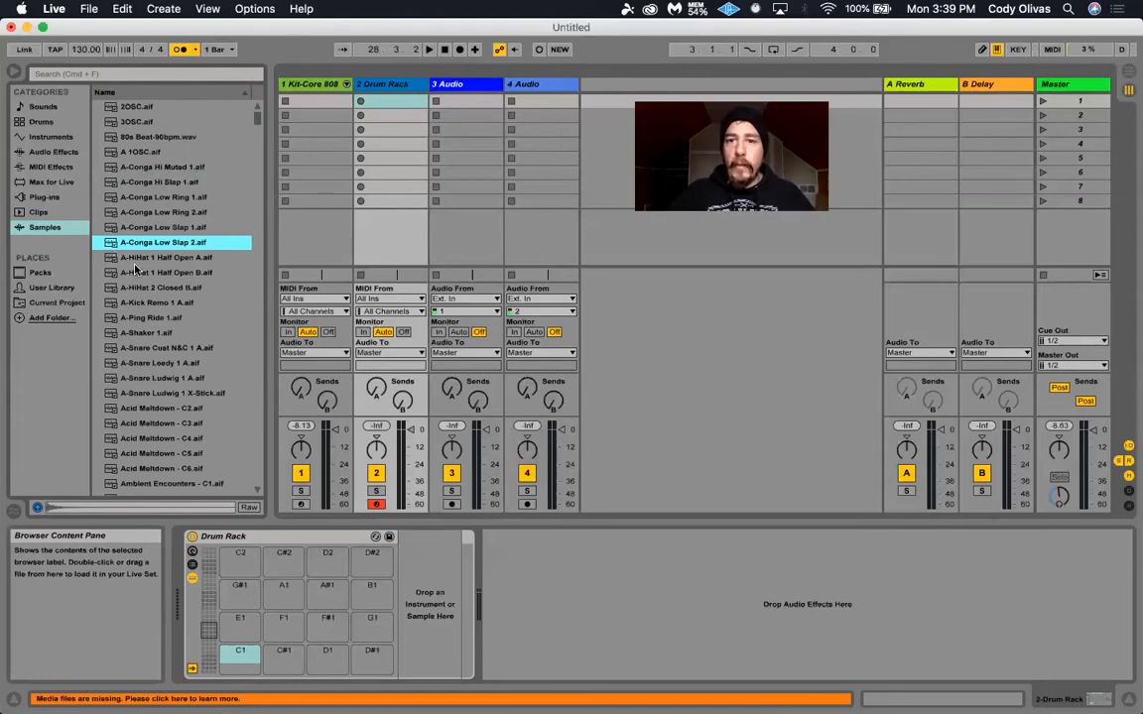
Audition the conga and hi-hat samples again and load A-HiHat 1 Half Open B.aif onto the Drum Rack's C1 pad.
{"action": "left_click", "coordinate": [116, 258]}
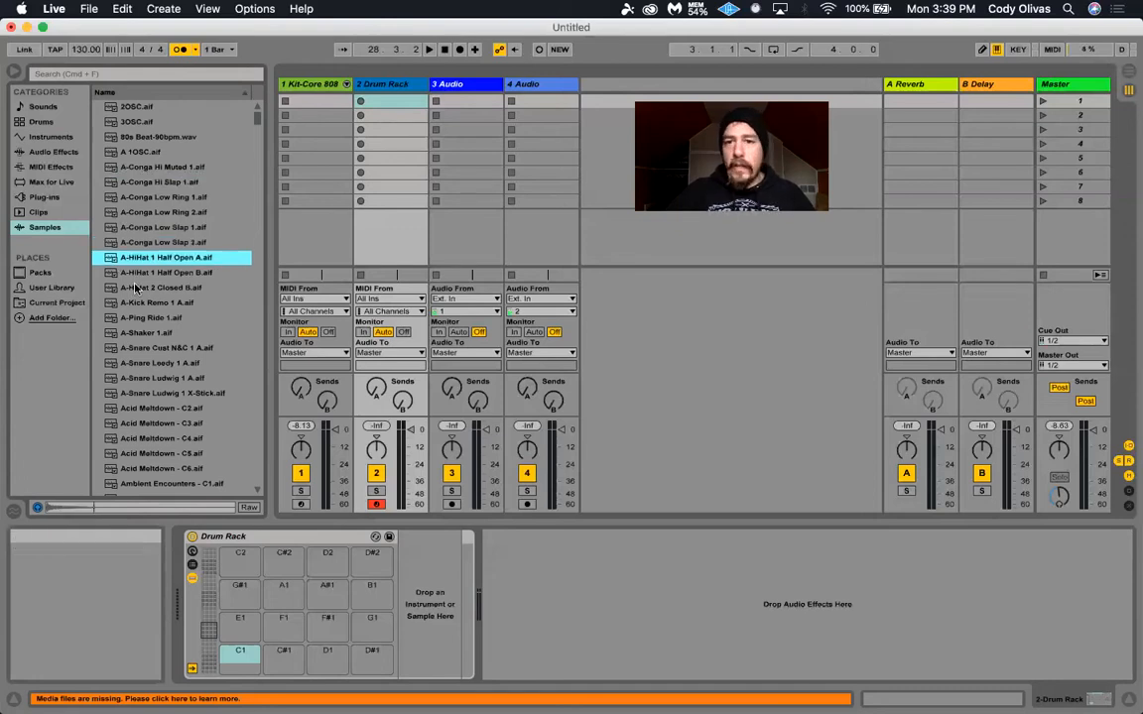
{"action": "key", "text": "Up"}
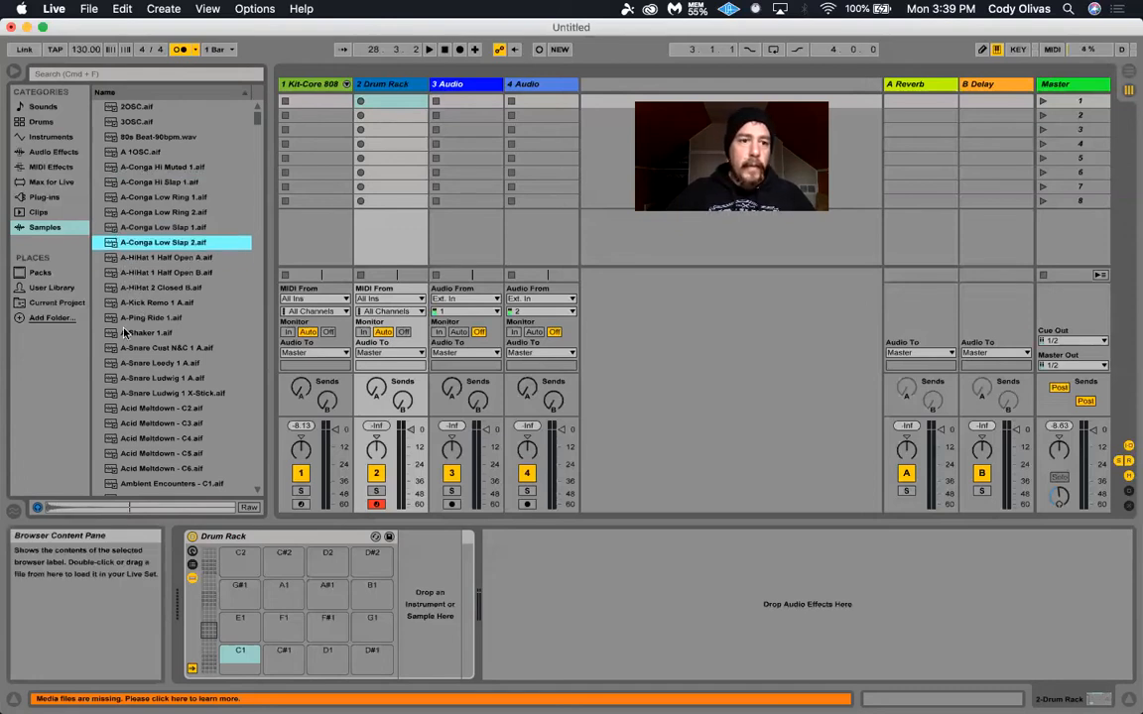
{"action": "left_click", "coordinate": [112, 202]}
{"action": "key", "text": "Down"}
{"action": "key", "text": "Down"}
{"action": "key", "text": "Down"}
{"action": "key", "text": "Down"}
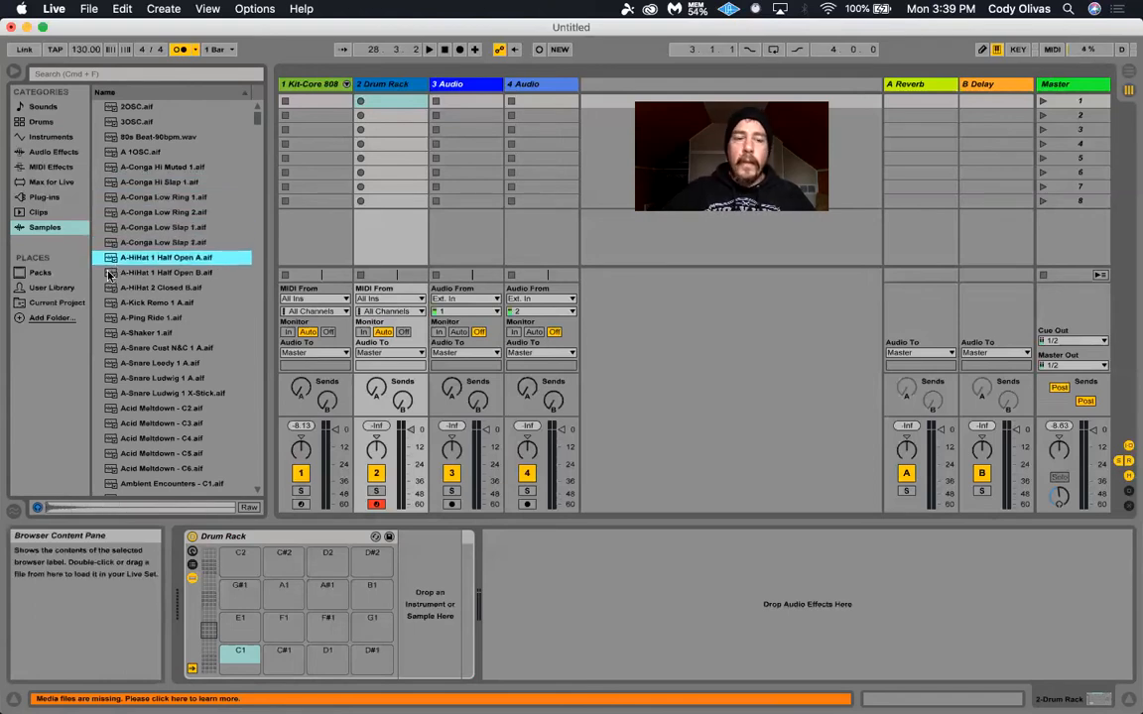
{"action": "left_click", "coordinate": [109, 272]}
{"action": "left_click_drag", "start_coordinate": [110, 275], "coordinate": [242, 660]}
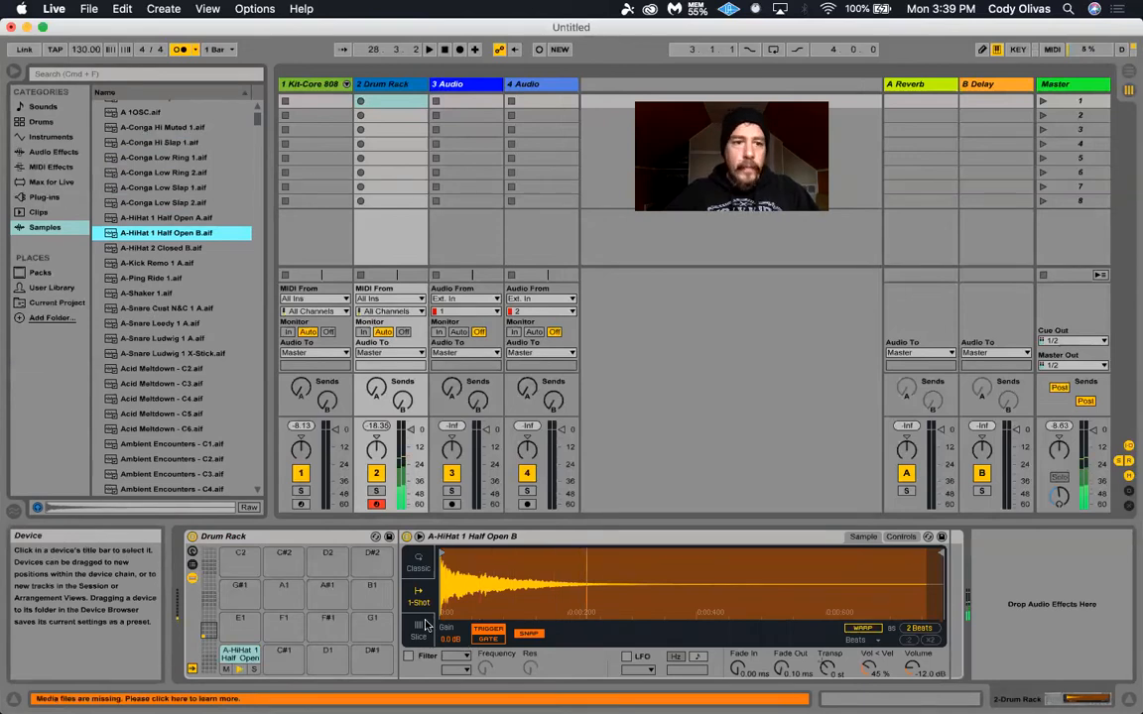
Audition further samples, load Analog Stab.wav onto the Drum Rack's C#1 pad, and play the two filled pads.
{"action": "left_click", "coordinate": [146, 323]}
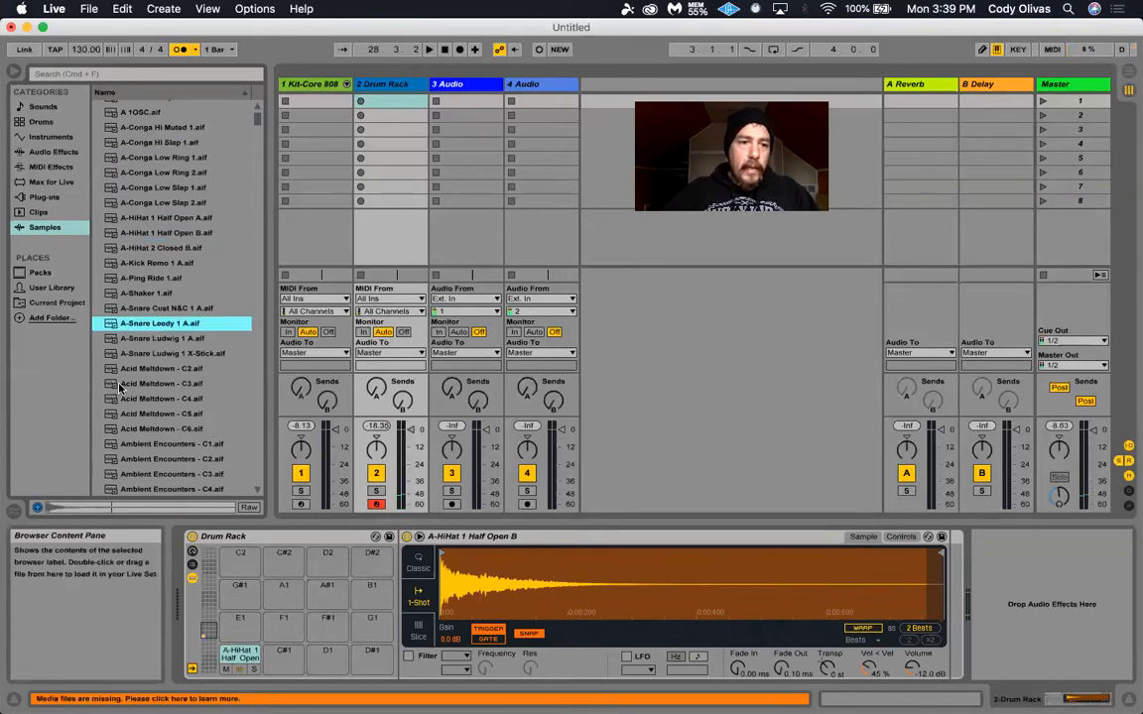
{"action": "left_click", "coordinate": [146, 382]}
{"action": "left_click", "coordinate": [156, 412]}
{"action": "scroll", "coordinate": [156, 413], "scroll_direction": "down", "scroll_amount": 4}
{"action": "left_click", "coordinate": [156, 415]}
{"action": "left_click", "coordinate": [154, 443]}
{"action": "scroll", "coordinate": [154, 443], "scroll_direction": "down", "scroll_amount": 1}
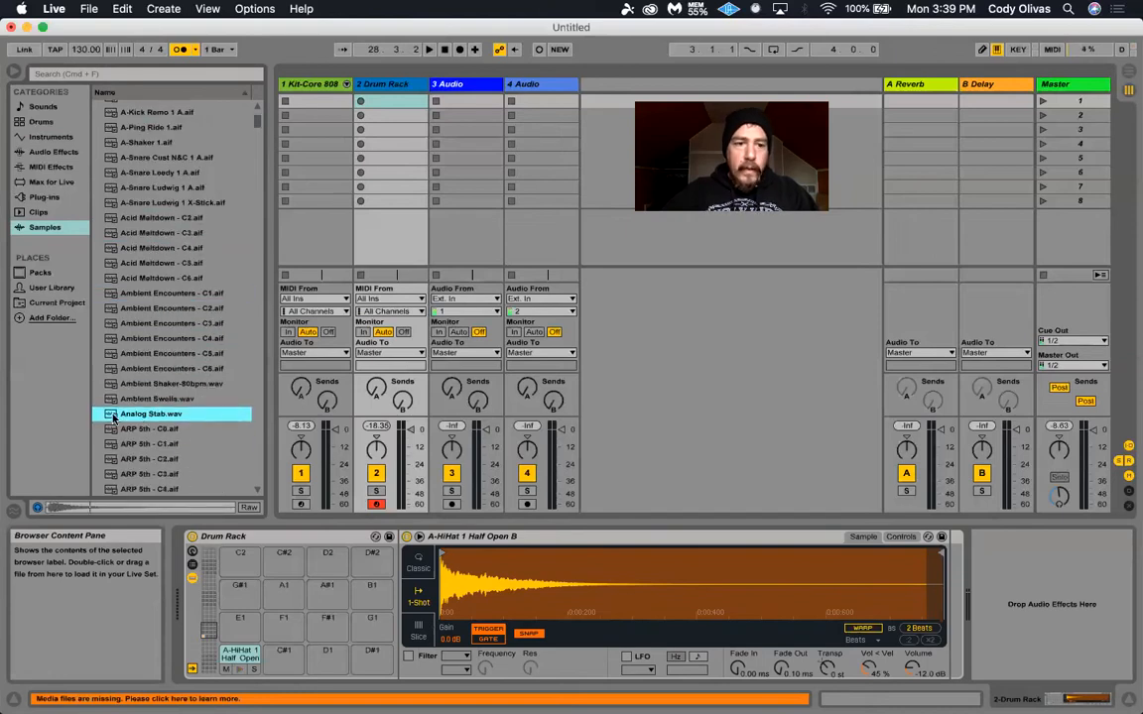
{"action": "left_click_drag", "start_coordinate": [114, 421], "coordinate": [284, 661]}
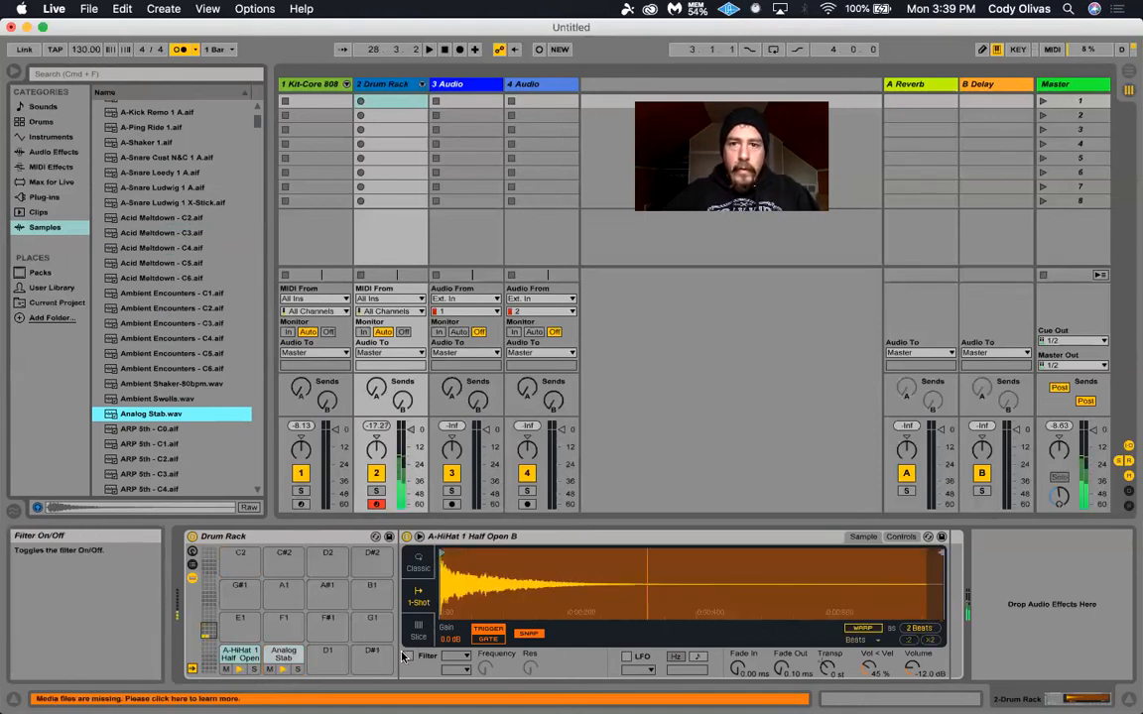
{"action": "key", "text": "w"}
{"action": "key", "text": "a"}
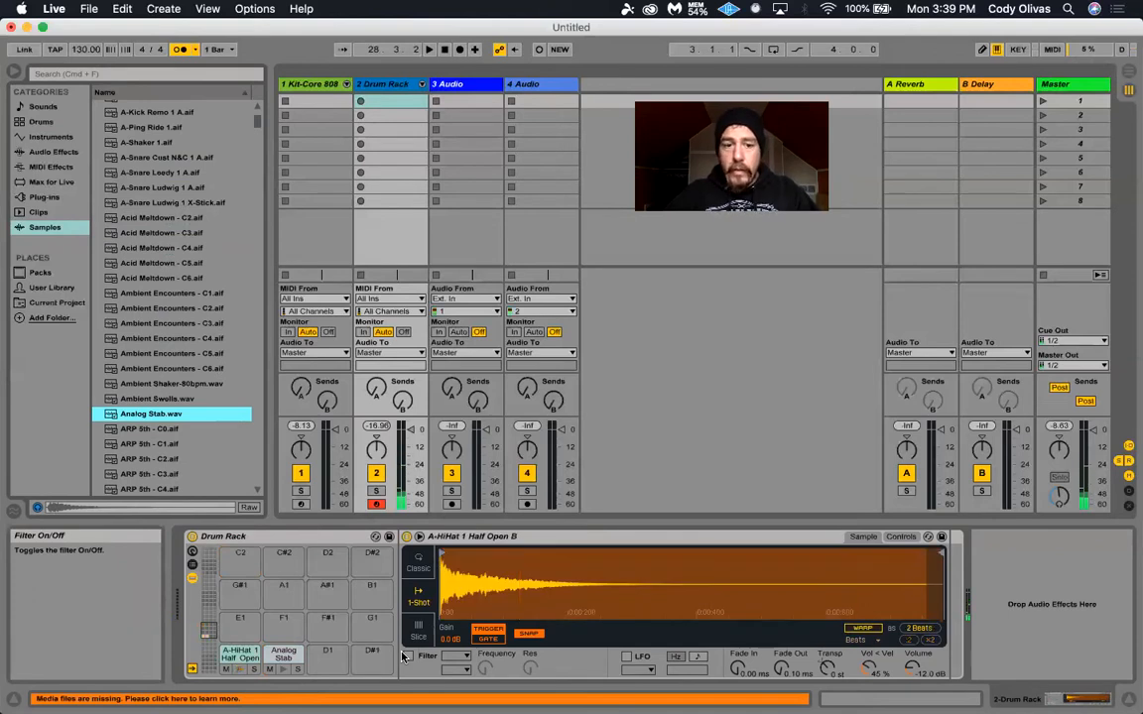
Audition samples further down the list and load Clap Fenk Dry.wav onto the Drum Rack's D1 pad.
{"action": "left_click", "coordinate": [331, 656]}
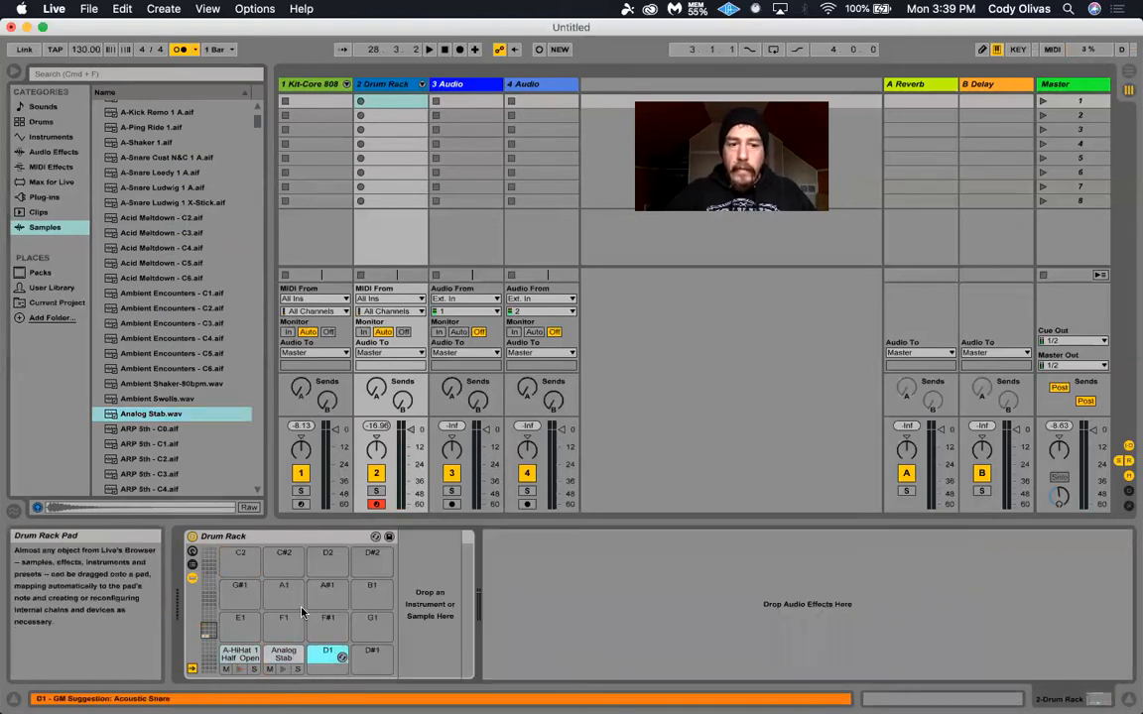
{"action": "left_click", "coordinate": [162, 370]}
{"action": "scroll", "coordinate": [159, 415], "scroll_direction": "down", "scroll_amount": 4}
{"action": "left_click", "coordinate": [158, 415]}
{"action": "left_click", "coordinate": [138, 446]}
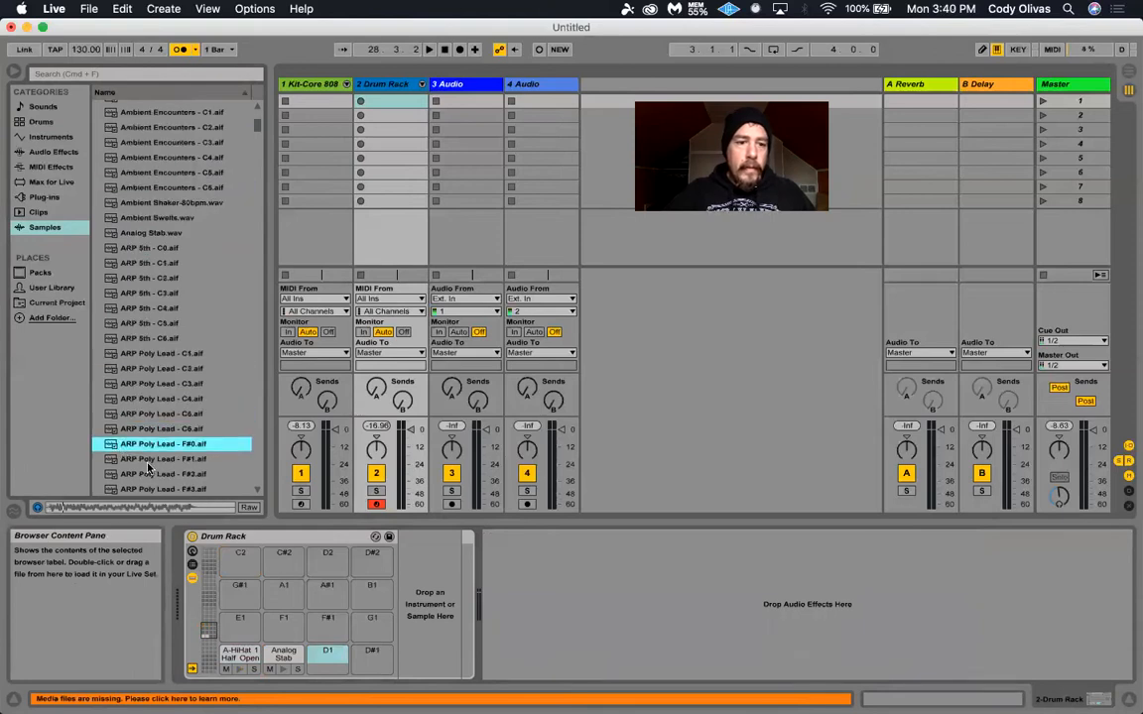
{"action": "left_click", "coordinate": [138, 471]}
{"action": "scroll", "coordinate": [140, 456], "scroll_direction": "down", "scroll_amount": 15}
{"action": "left_click", "coordinate": [141, 430]}
{"action": "left_click", "coordinate": [137, 415]}
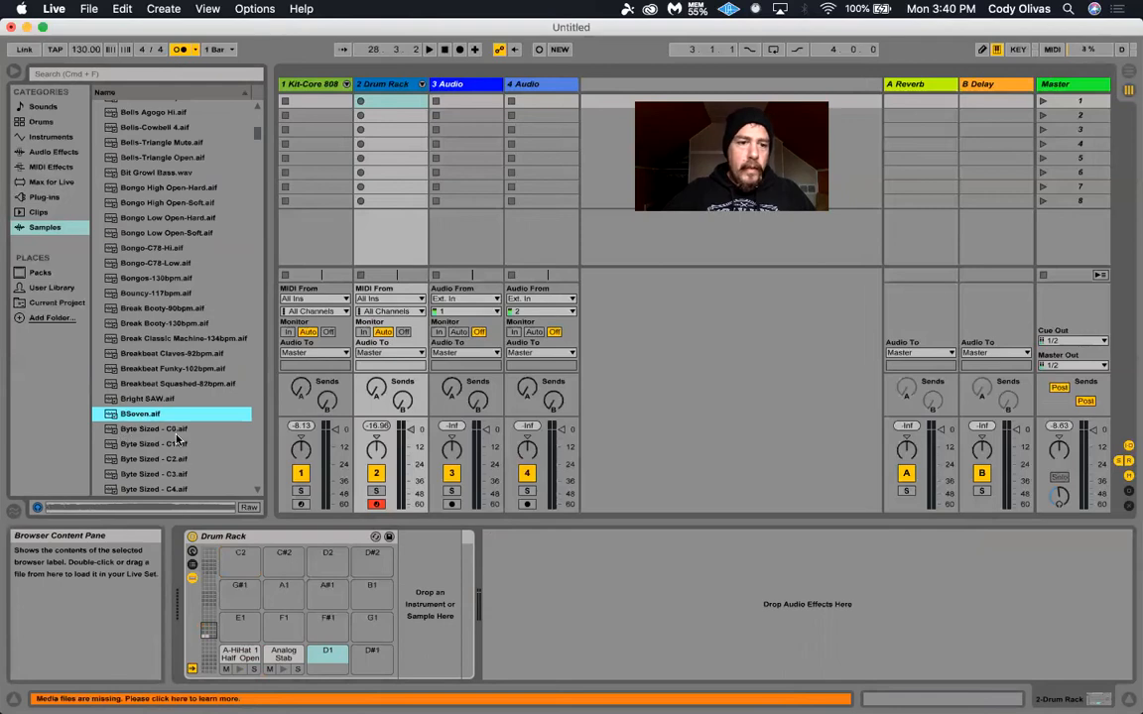
{"action": "scroll", "coordinate": [177, 439], "scroll_direction": "down", "scroll_amount": 8}
{"action": "left_click", "coordinate": [139, 398]}
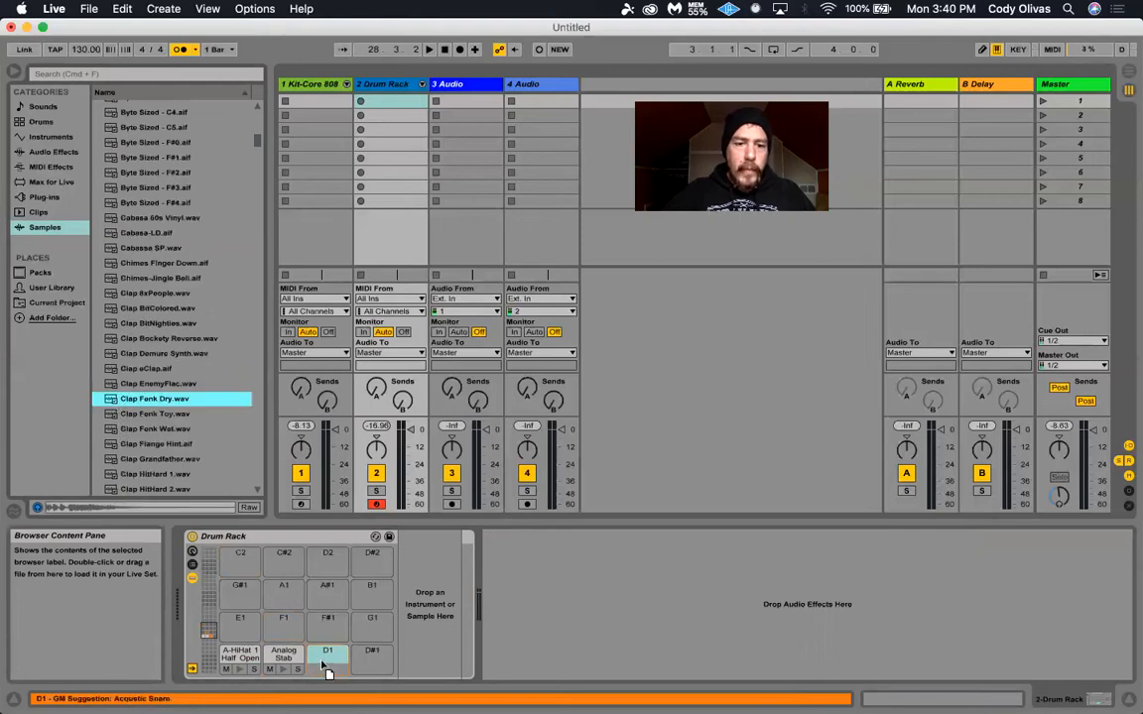
{"action": "left_click_drag", "start_coordinate": [330, 657], "coordinate": [329, 657]}
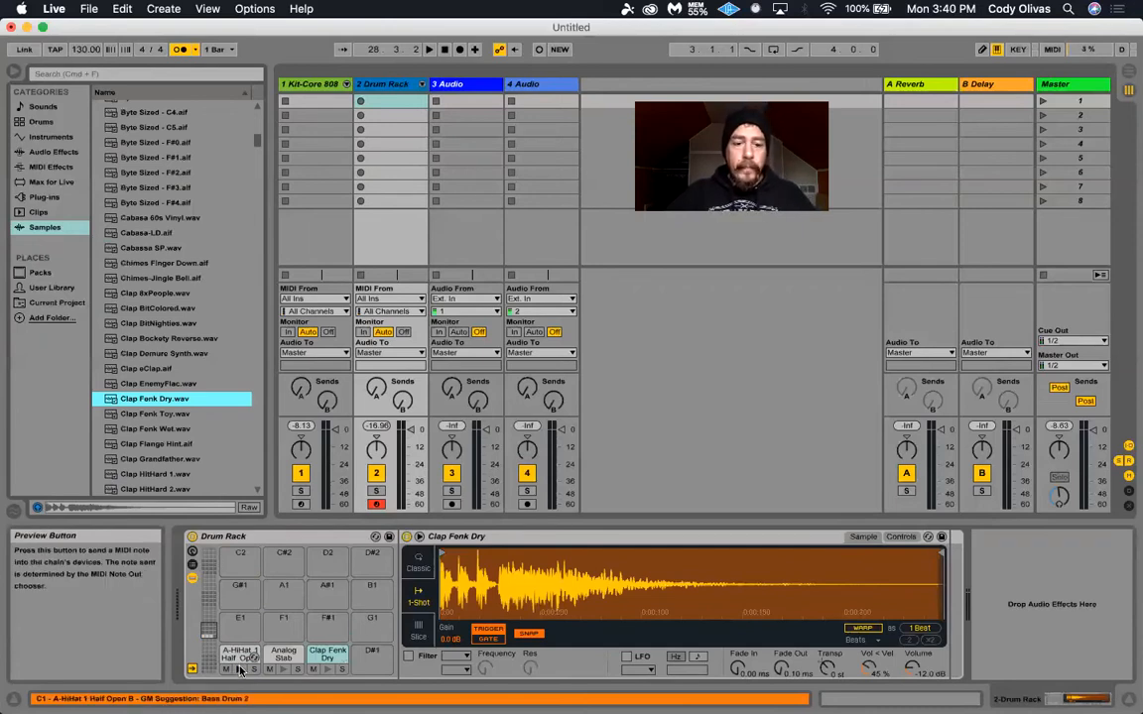
Preview the Clap Fenk Dry, Analog Stab and A-HiHat 1 Half Open B pads in turn.
{"action": "left_click", "coordinate": [324, 671]}
{"action": "left_click", "coordinate": [283, 671]}
{"action": "left_click", "coordinate": [240, 671]}
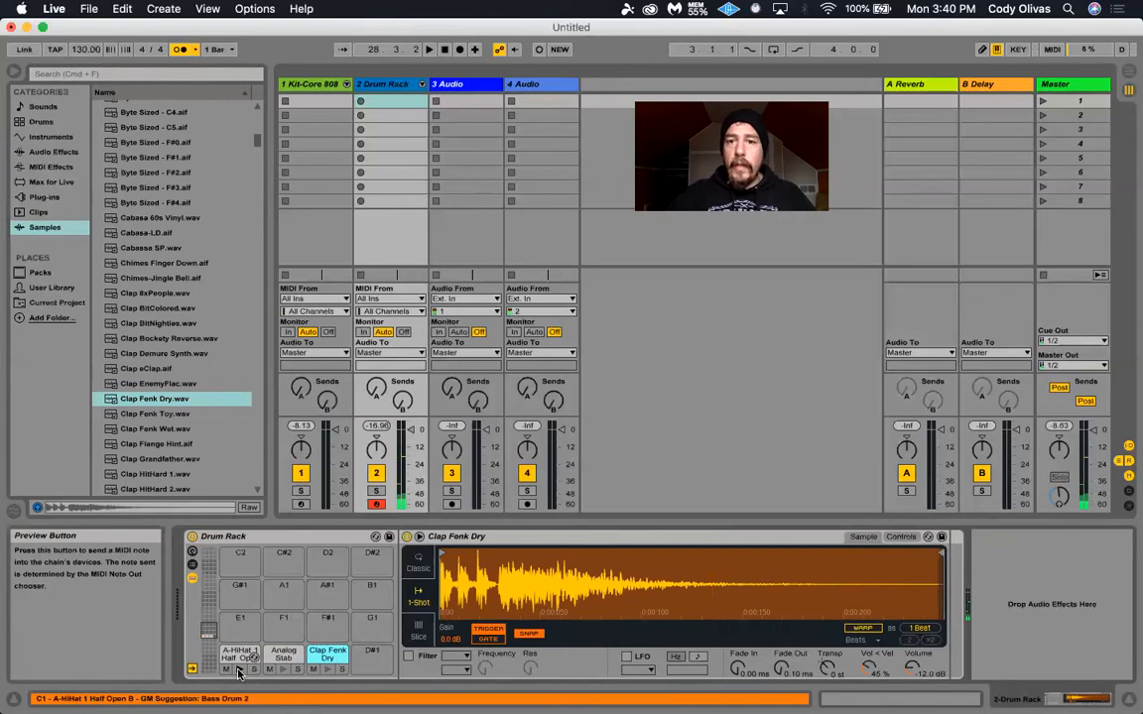
Audition the A-HiHat 1 Half Open, Analog Stab and Clap Fenk Dry pads of the Drum Rack.
{"action": "left_click", "coordinate": [239, 671]}
{"action": "left_click", "coordinate": [283, 671]}
{"action": "left_click", "coordinate": [329, 672]}
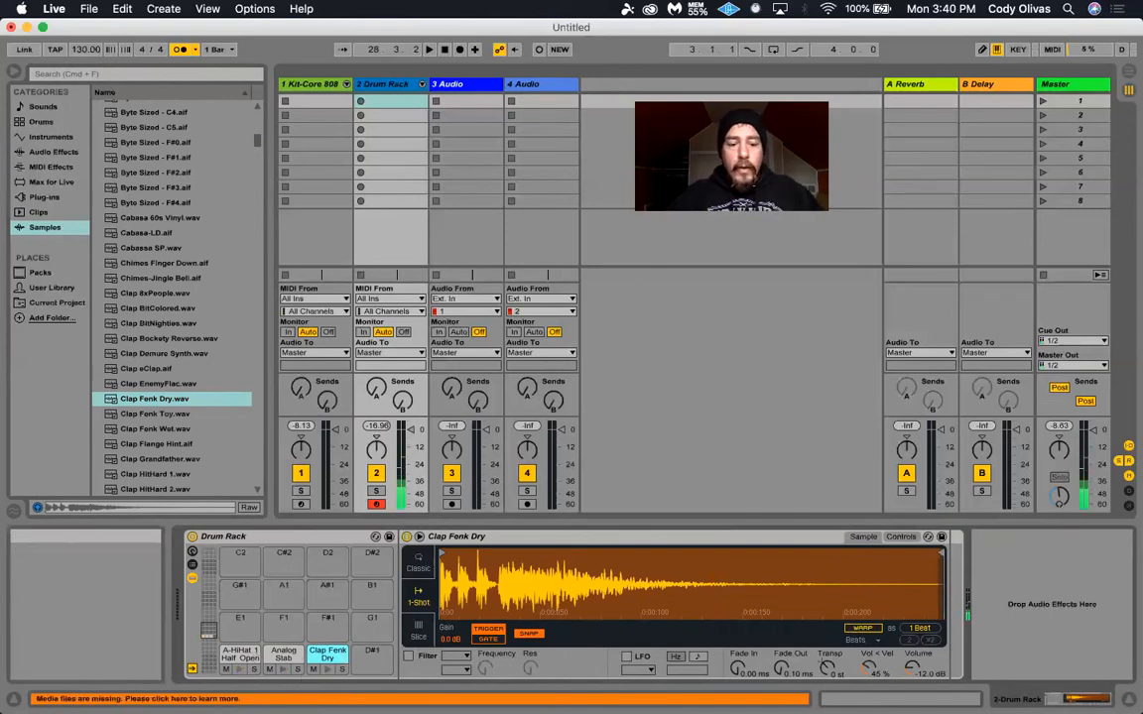
{"action": "key", "text": "a"}
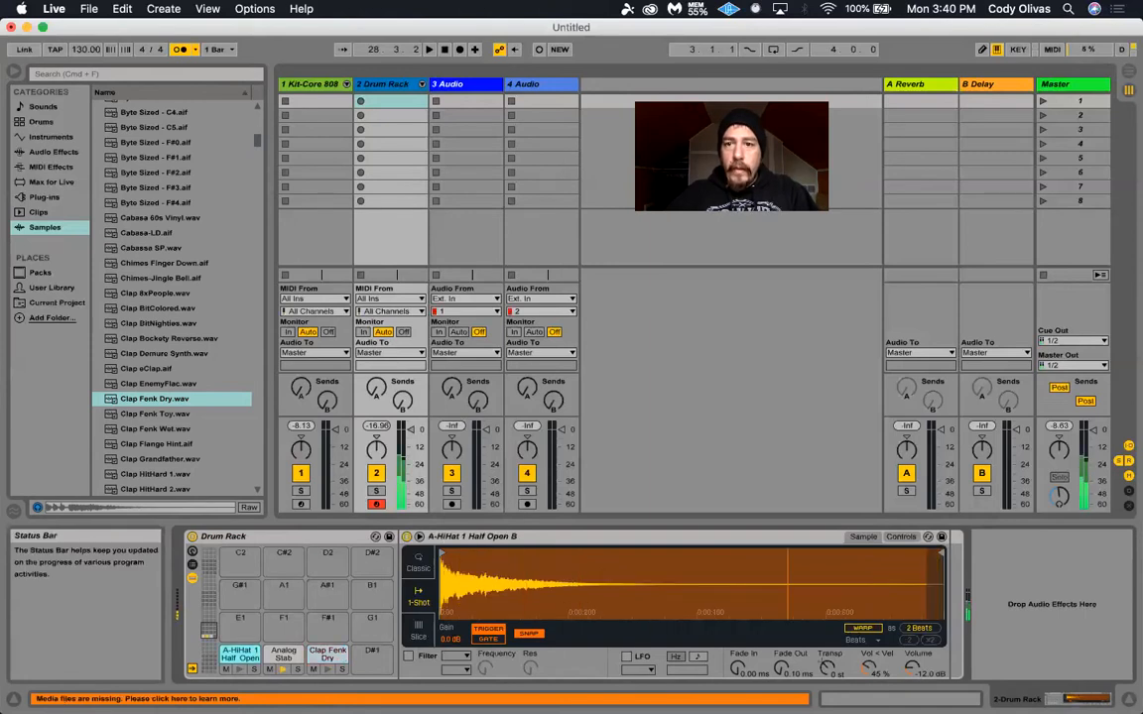
{"action": "key", "text": "w"}
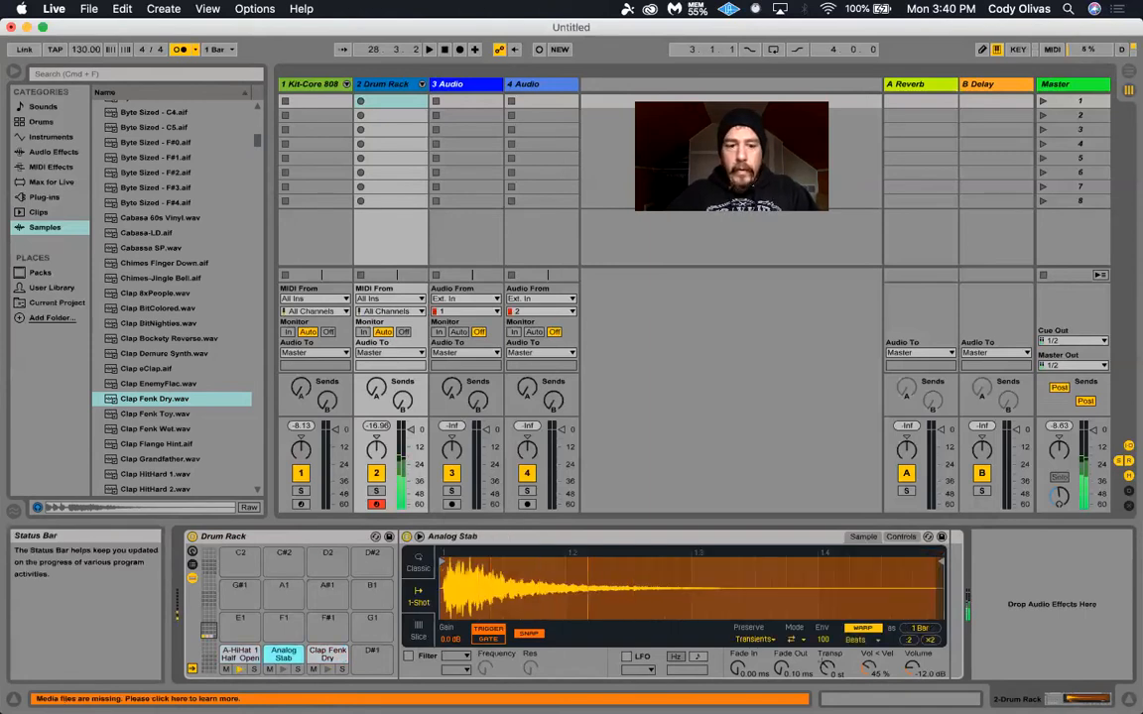
{"action": "key", "text": "s"}
{"action": "key", "text": "a"}
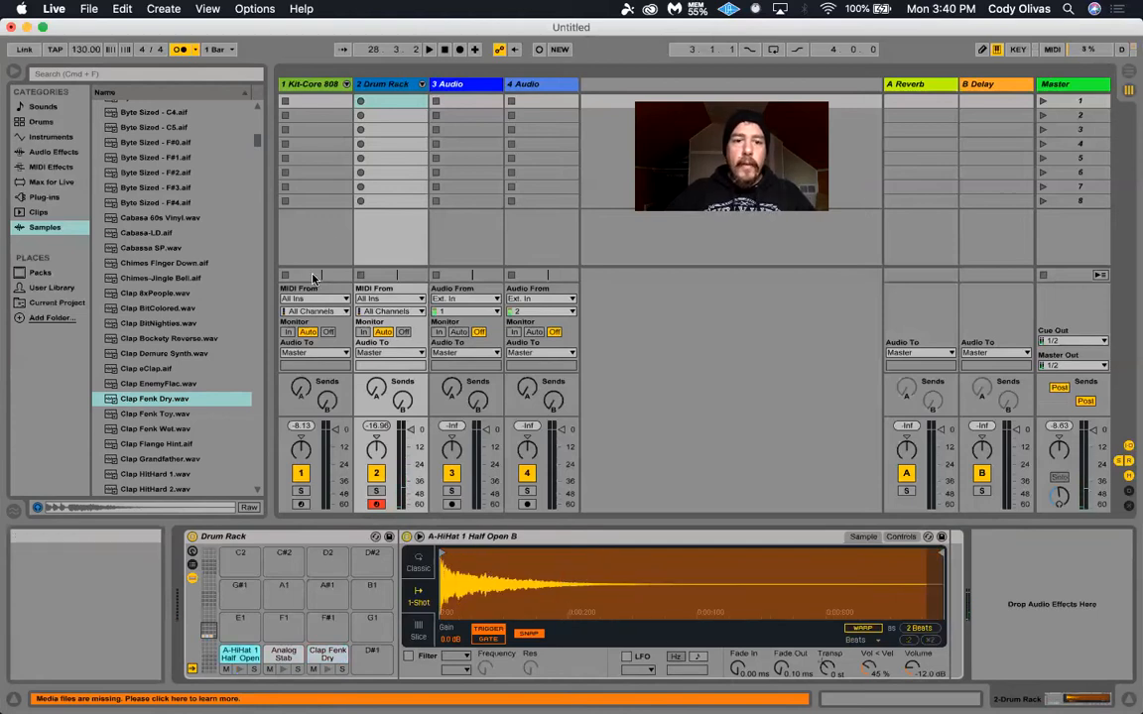
Save the Drum Rack on track 2 as a User Library preset named Drum Rack.adg.
{"action": "key", "text": "Left"}
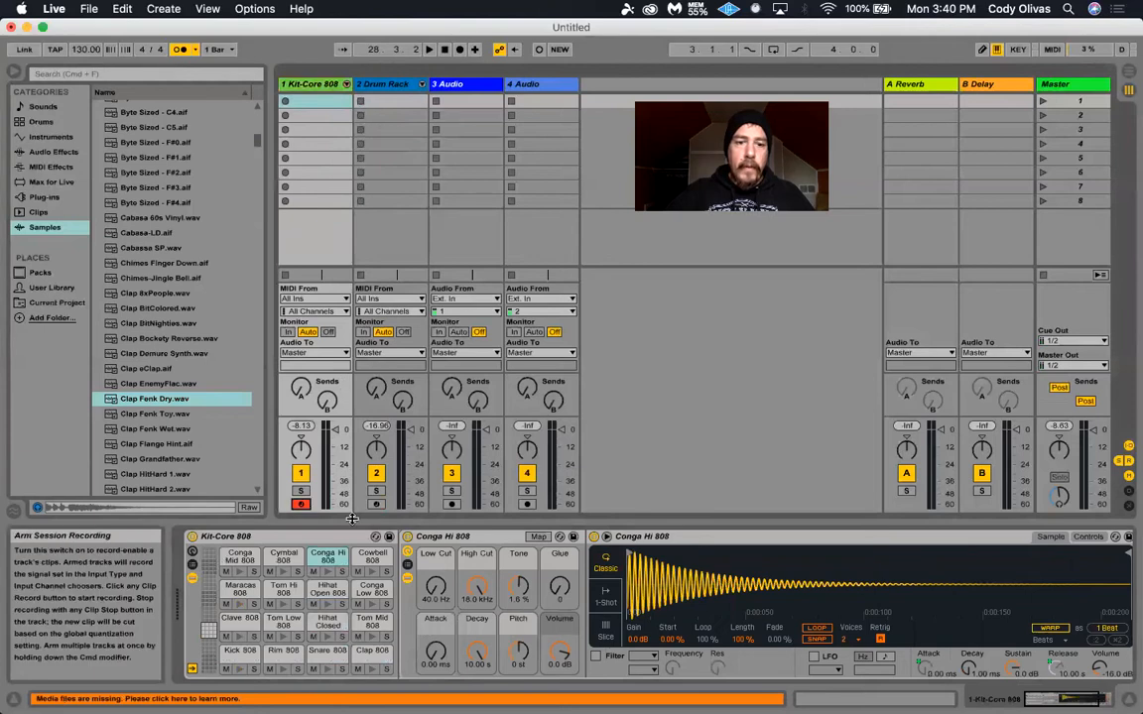
{"action": "left_click", "coordinate": [386, 95]}
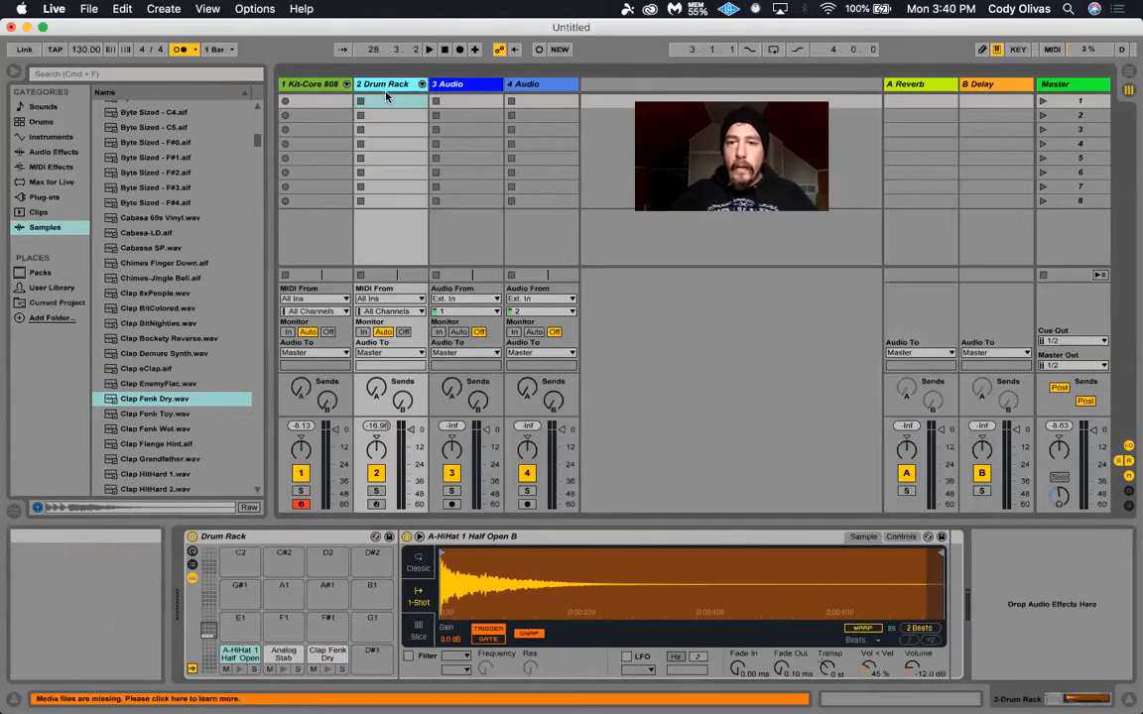
{"action": "left_click", "coordinate": [305, 539]}
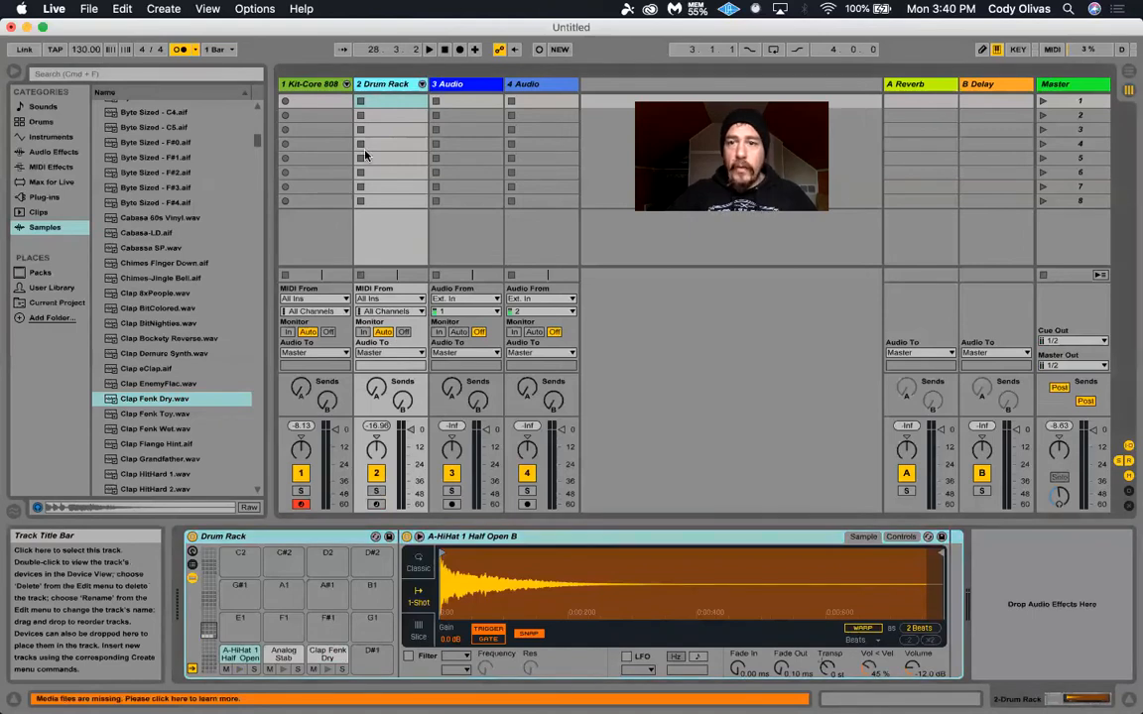
{"action": "left_click", "coordinate": [304, 537]}
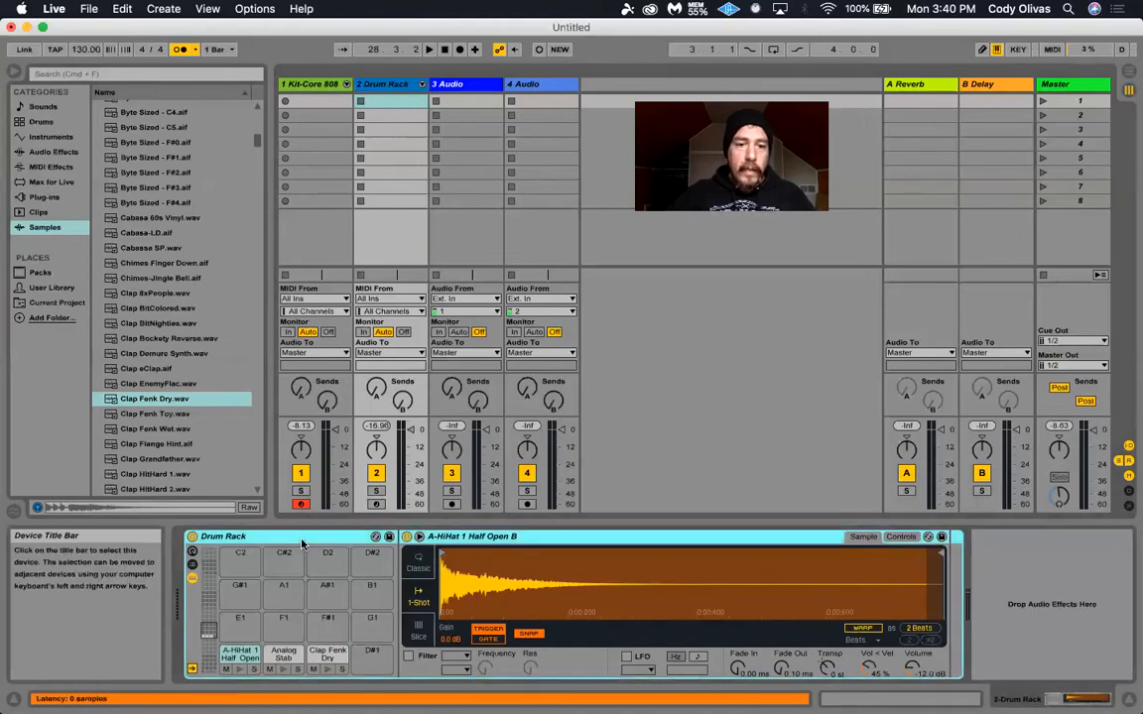
{"action": "left_click", "coordinate": [389, 538]}
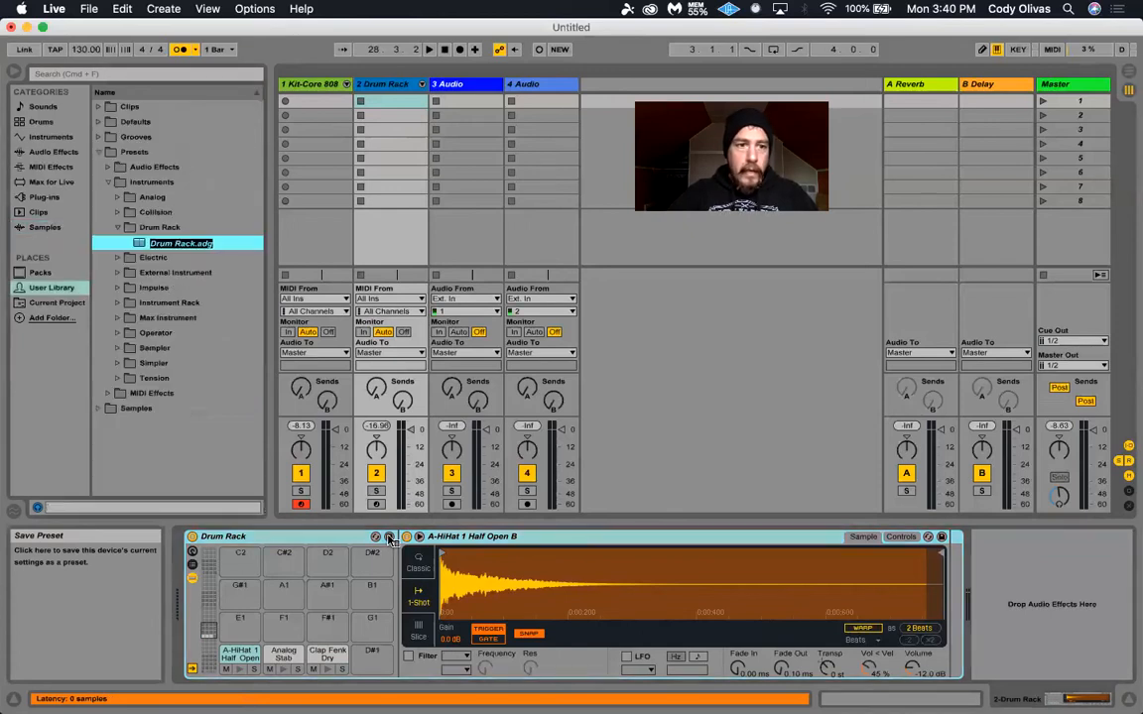
{"action": "key", "text": "Return"}
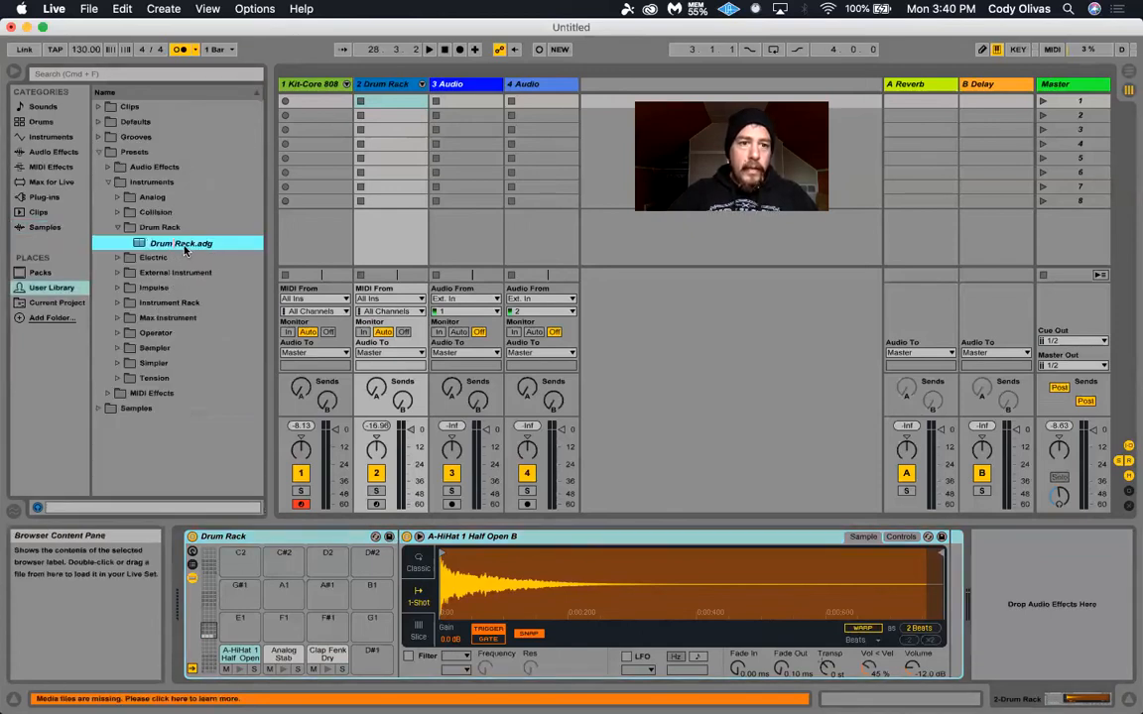
{"action": "type", "text": "Cody"}
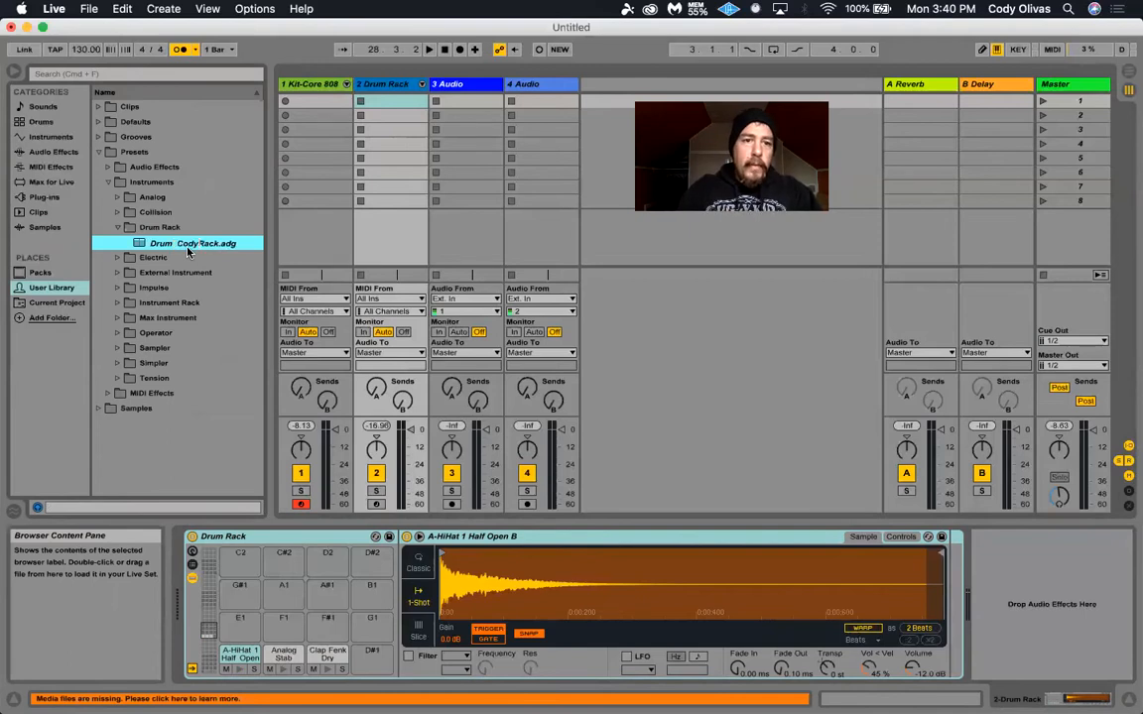
{"action": "key", "text": "BackSpace"}
{"action": "key", "text": "BackSpace"}
{"action": "key", "text": "BackSpace"}
{"action": "key", "text": "BackSpace"}
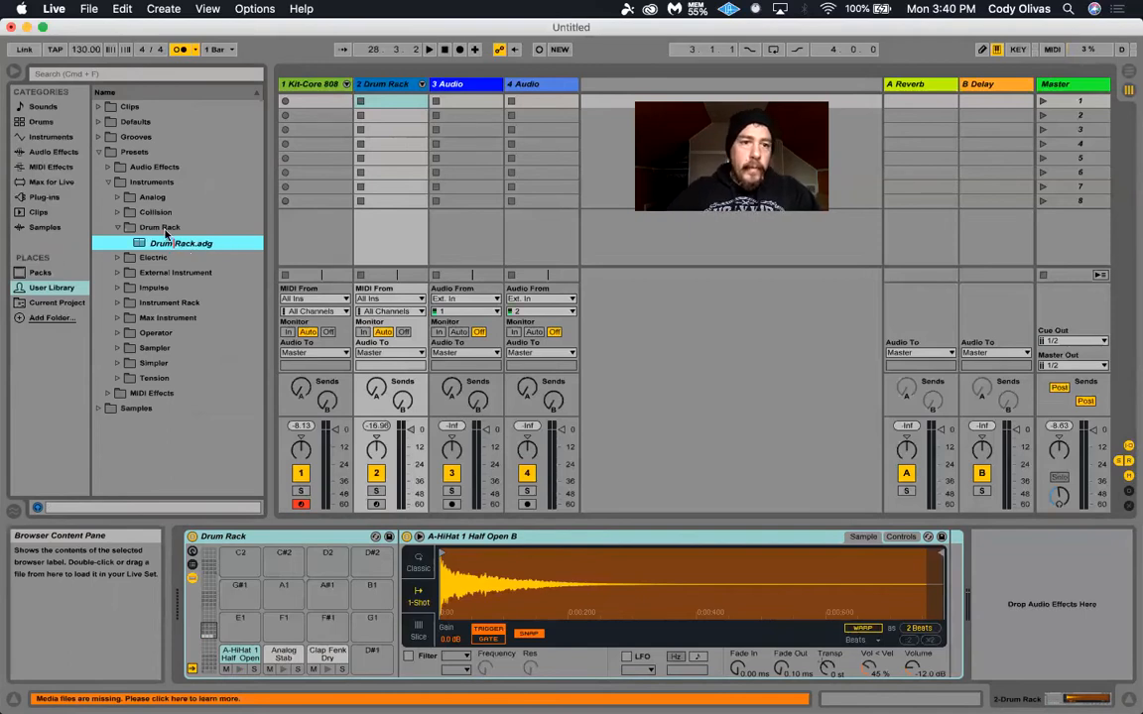
{"action": "key", "text": "Return"}
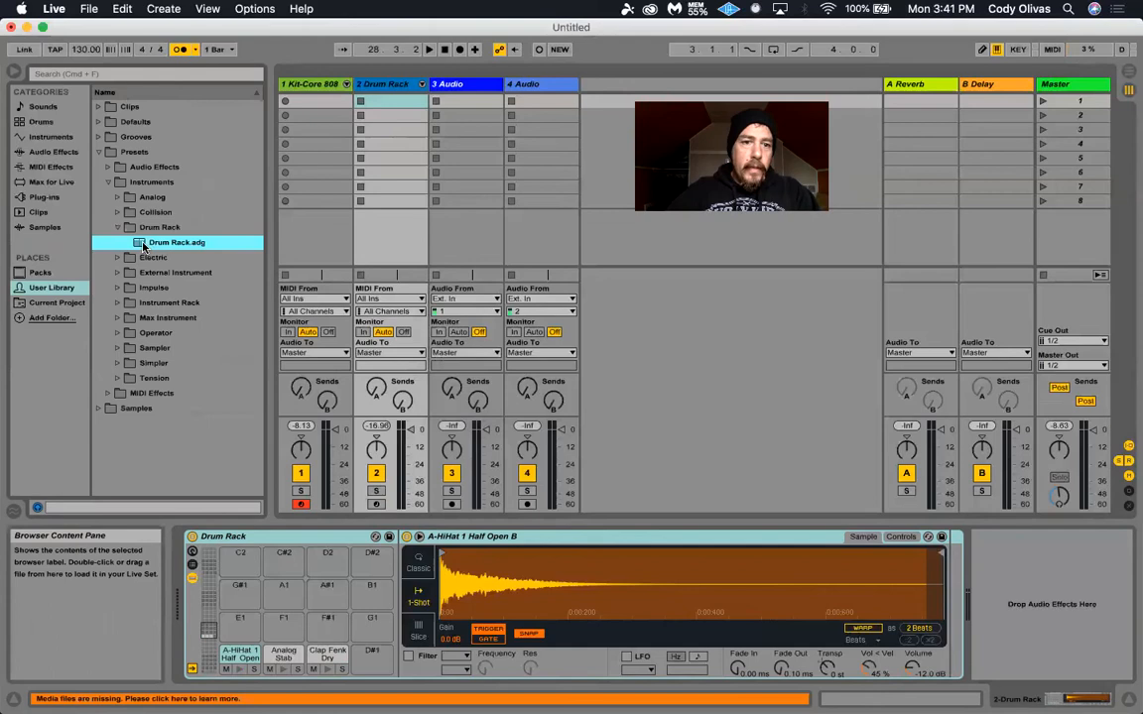
Delete the Drum Rack.adg preset from the User Library and collapse its Drum Rack folder.
{"action": "right_click", "coordinate": [143, 247]}
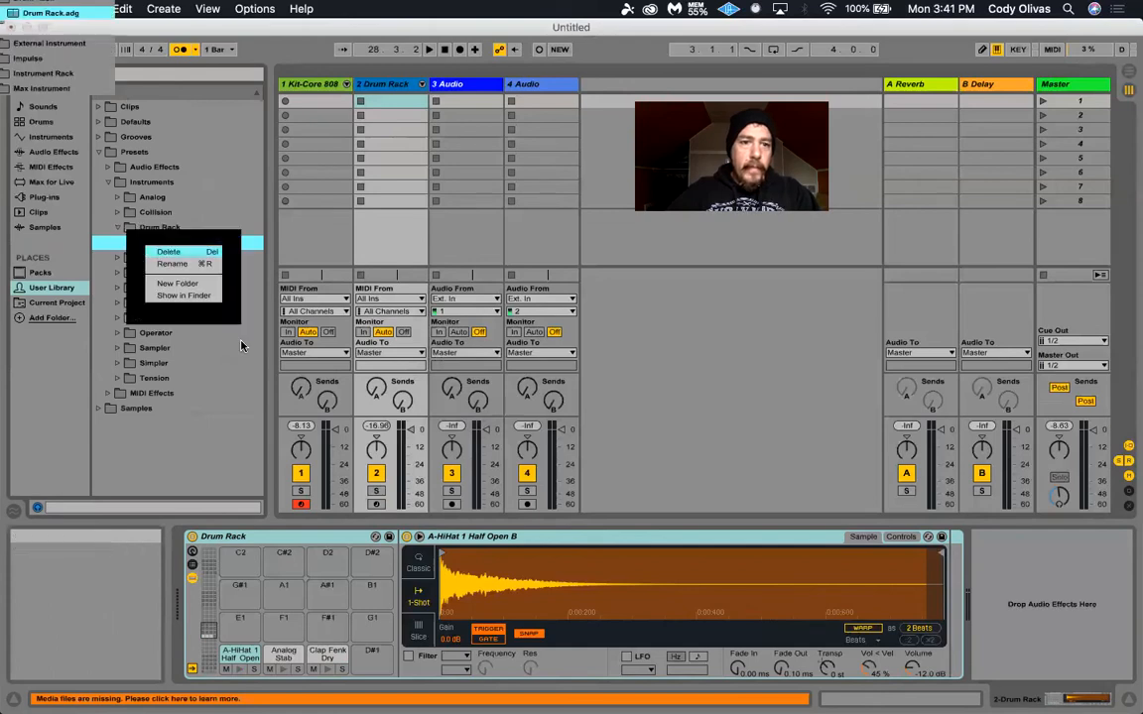
{"action": "left_click", "coordinate": [169, 252]}
{"action": "left_click", "coordinate": [699, 383]}
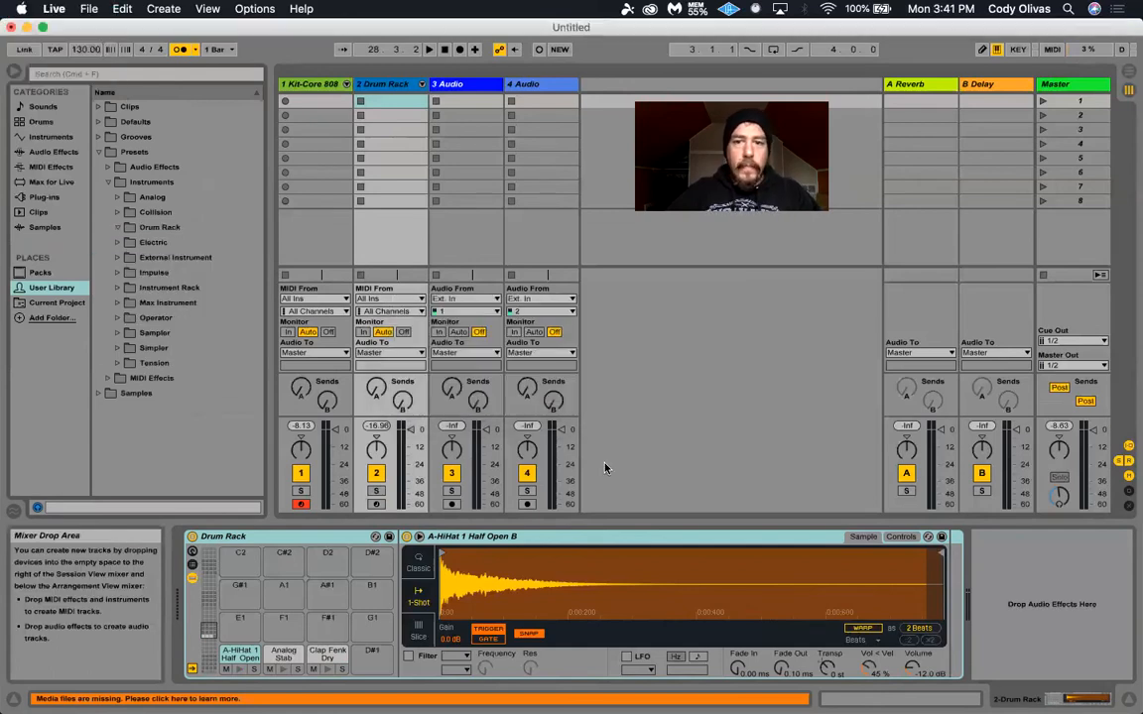
{"action": "left_click", "coordinate": [118, 229]}
{"action": "left_click", "coordinate": [118, 229]}
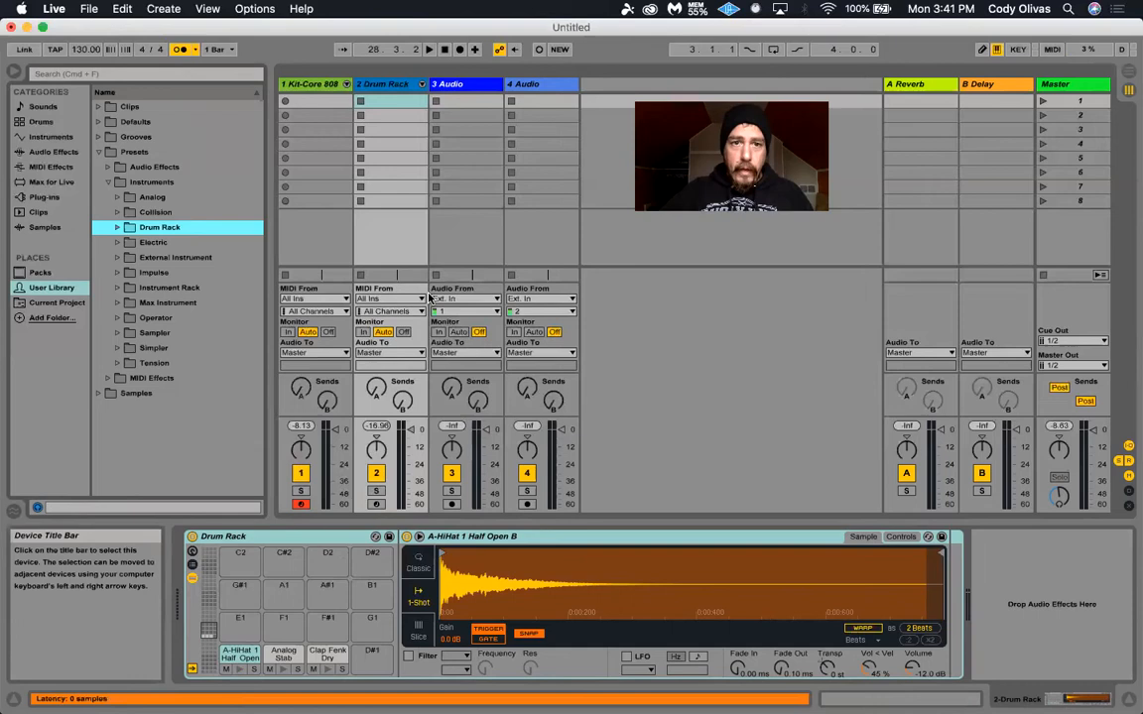
Toggle record arming on the Kit-Core 808 track, arm 4 Audio instead, and re-arm Kit-Core 808.
{"action": "left_click", "coordinate": [308, 85]}
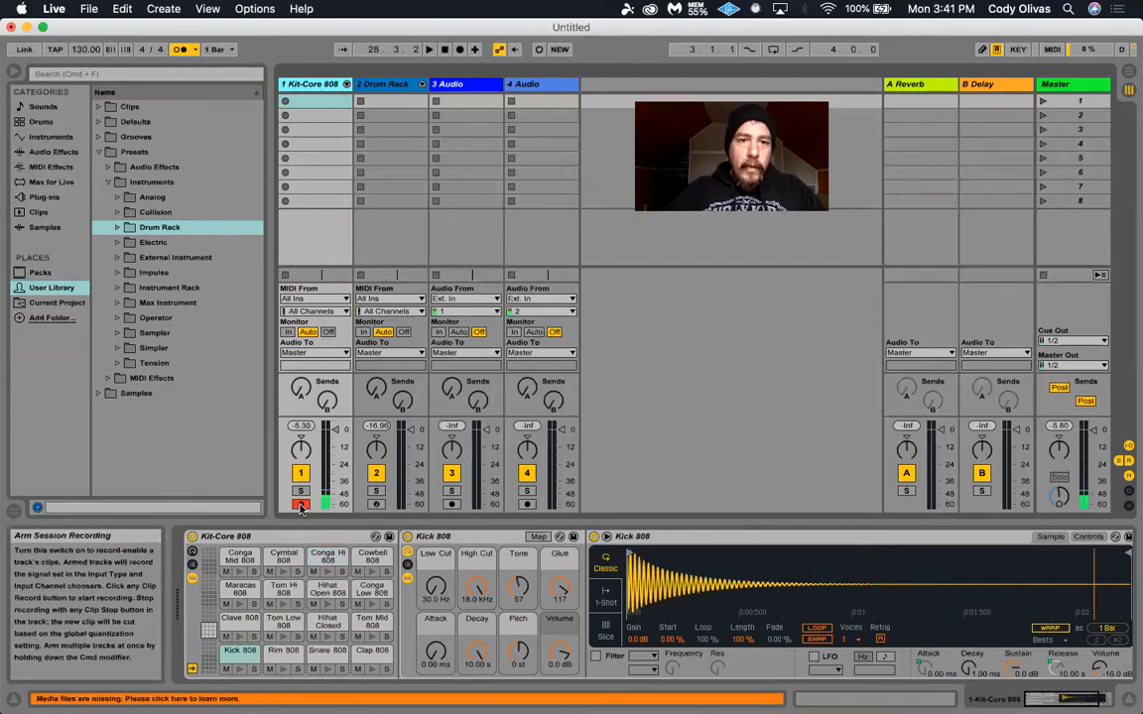
{"action": "left_click", "coordinate": [302, 504]}
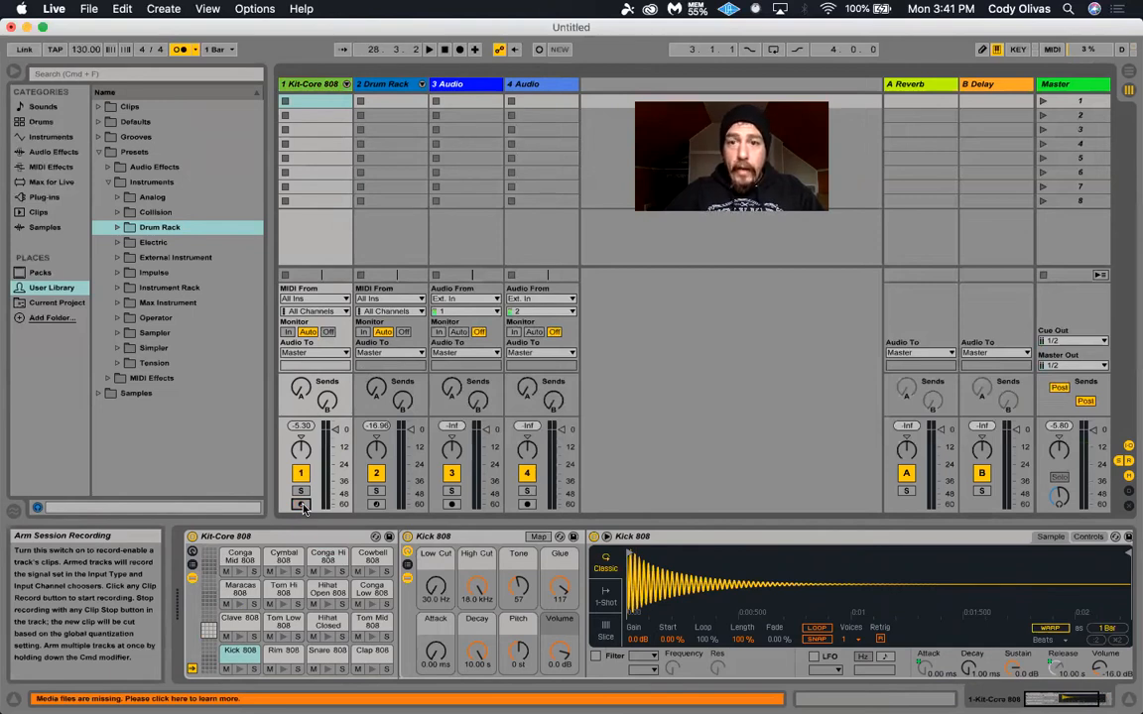
{"action": "left_click", "coordinate": [302, 504]}
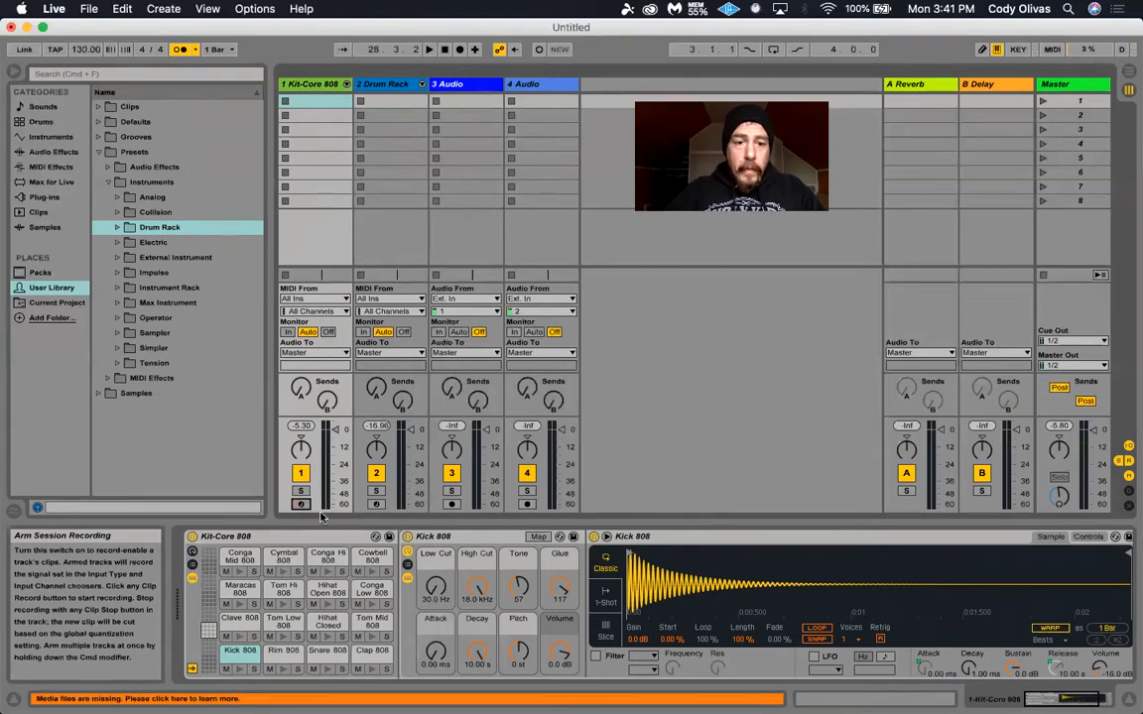
{"action": "left_click", "coordinate": [527, 504]}
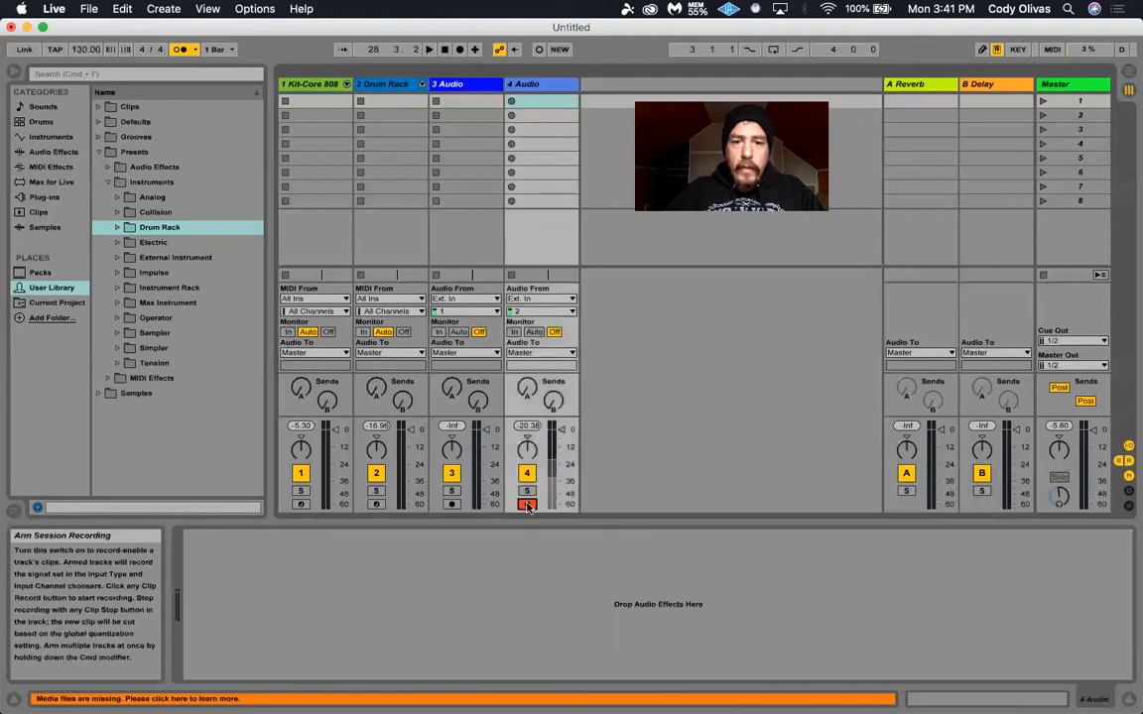
{"action": "left_click", "coordinate": [300, 505]}
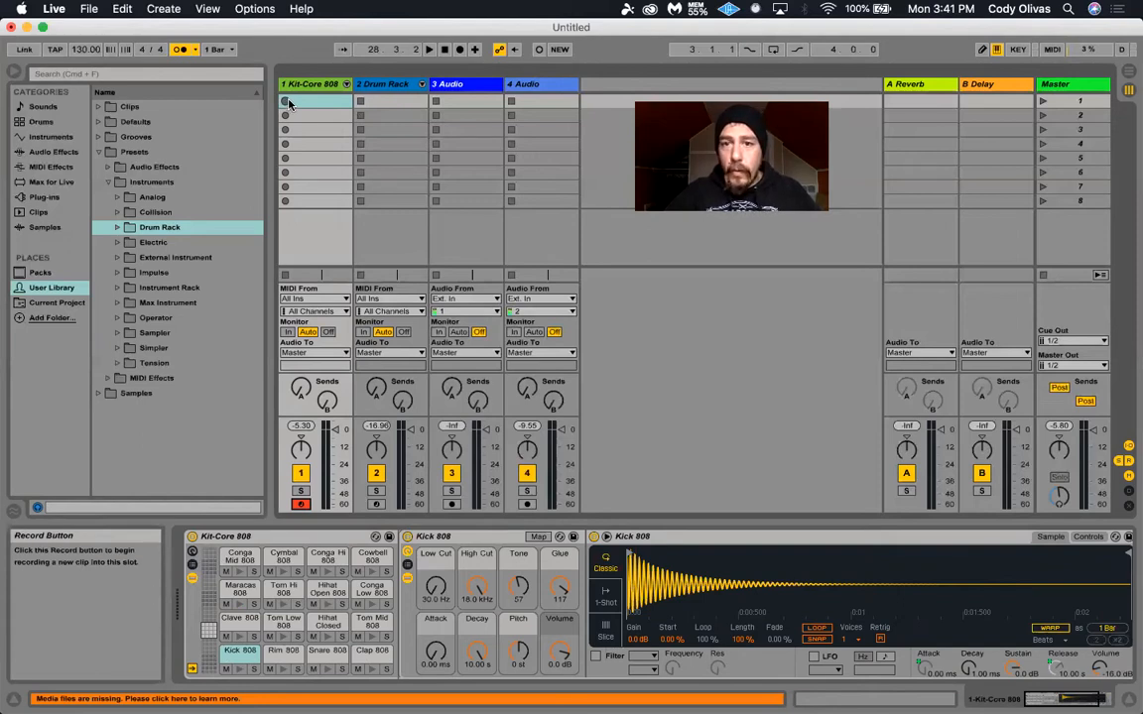
Go through the first clip slot of all four tracks and launch scene 1.
{"action": "left_click", "coordinate": [308, 104]}
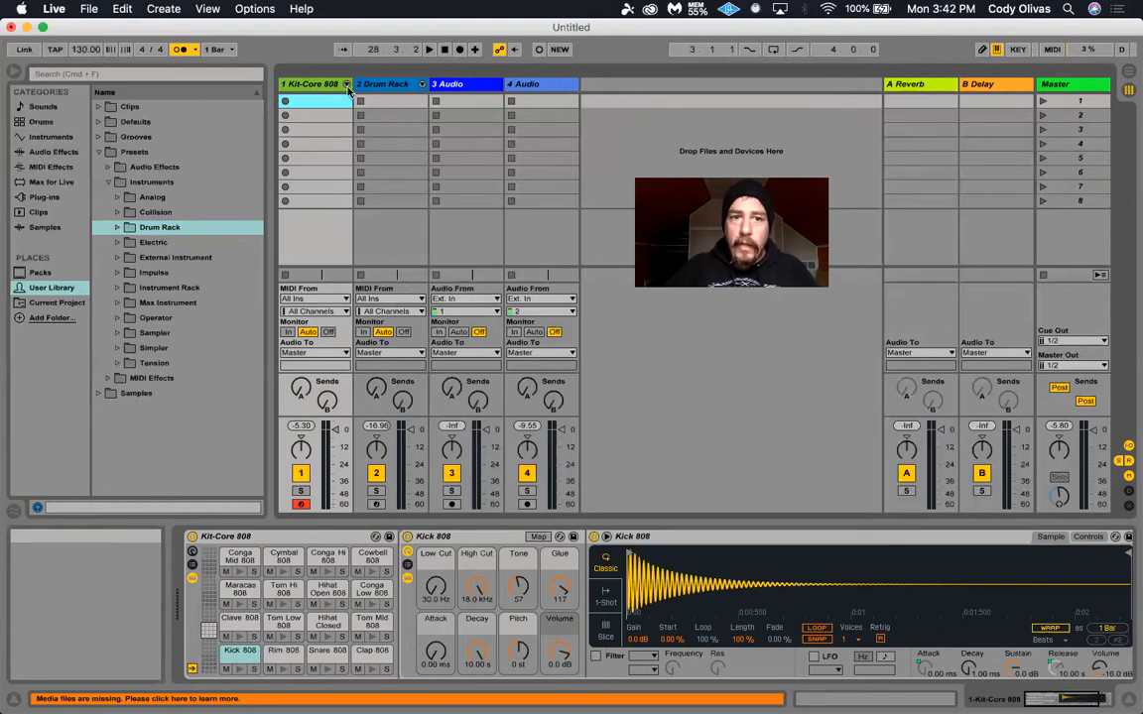
{"action": "left_click", "coordinate": [407, 100]}
{"action": "left_click", "coordinate": [467, 100]}
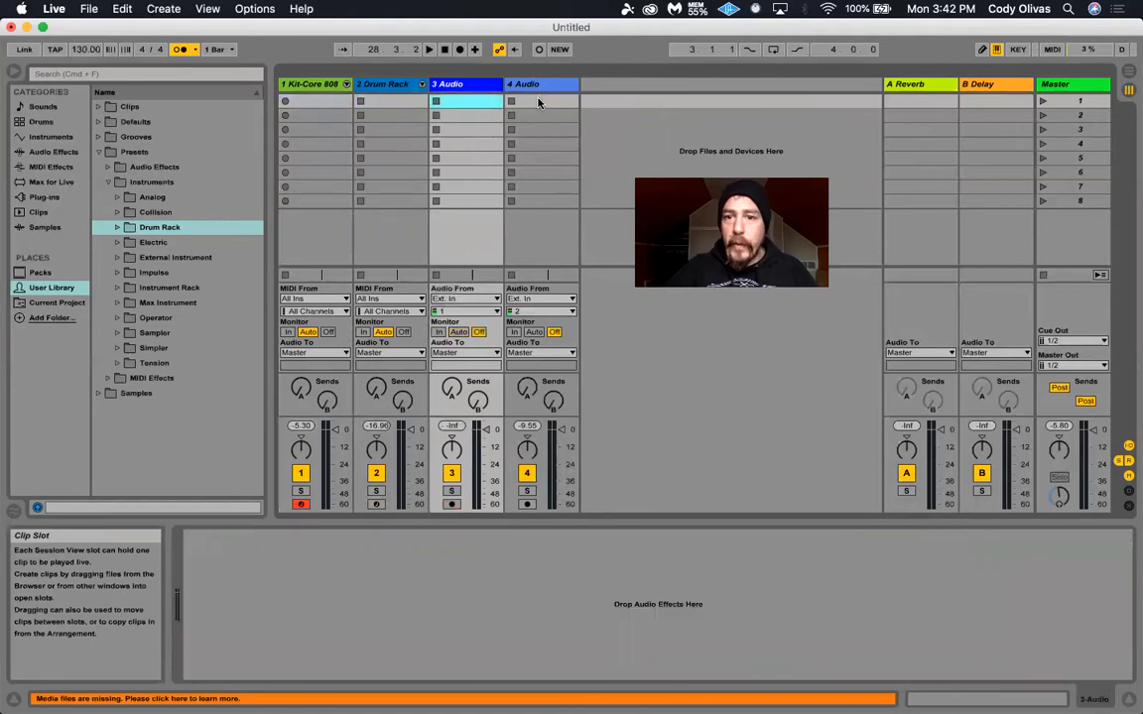
{"action": "left_click", "coordinate": [534, 100]}
{"action": "left_click", "coordinate": [1044, 102]}
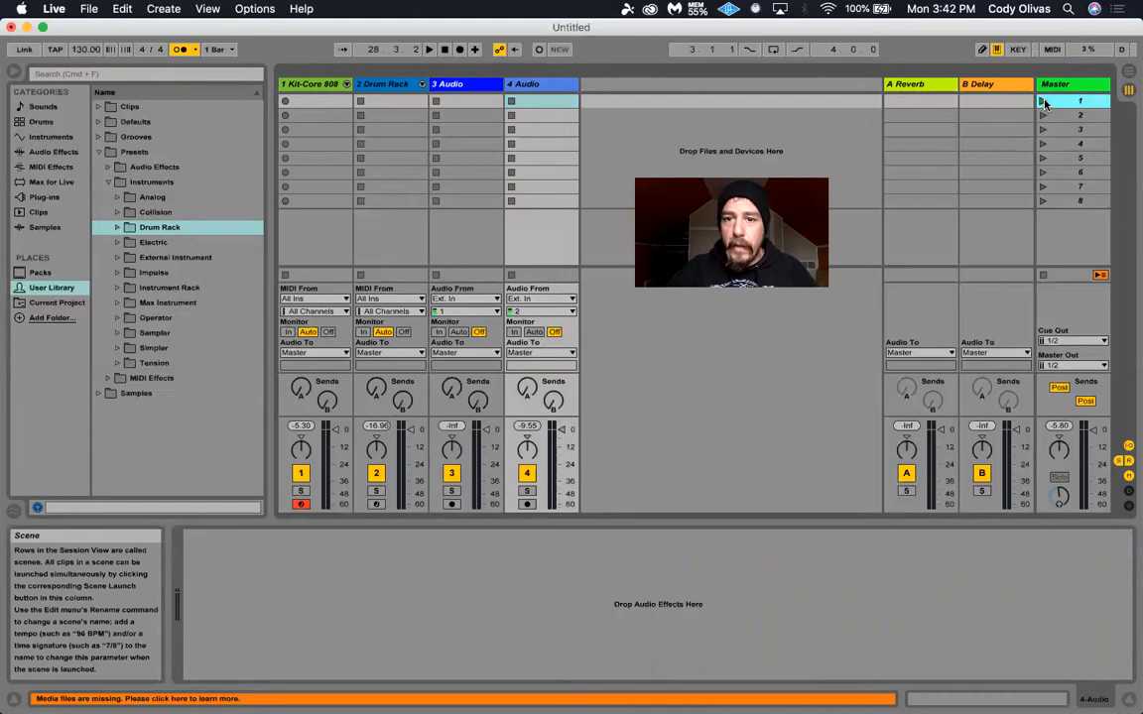
Record a test clip into the first slot of the Kit-Core 808 track and delete it.
{"action": "left_click", "coordinate": [308, 101]}
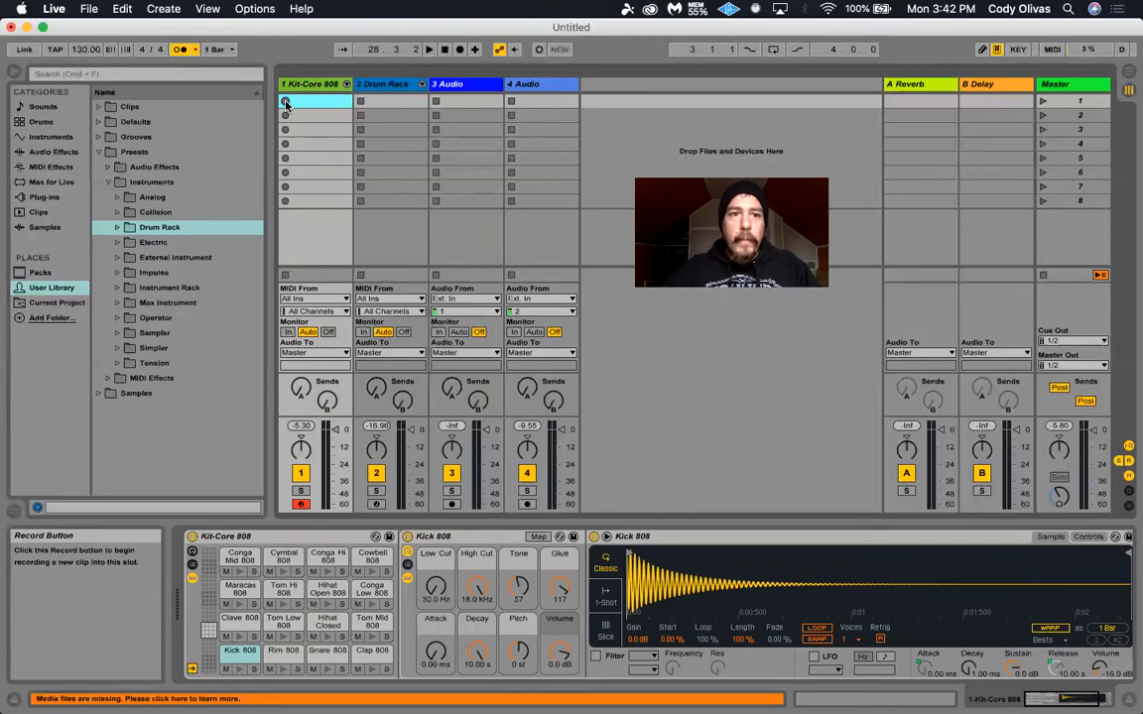
{"action": "left_click", "coordinate": [286, 103]}
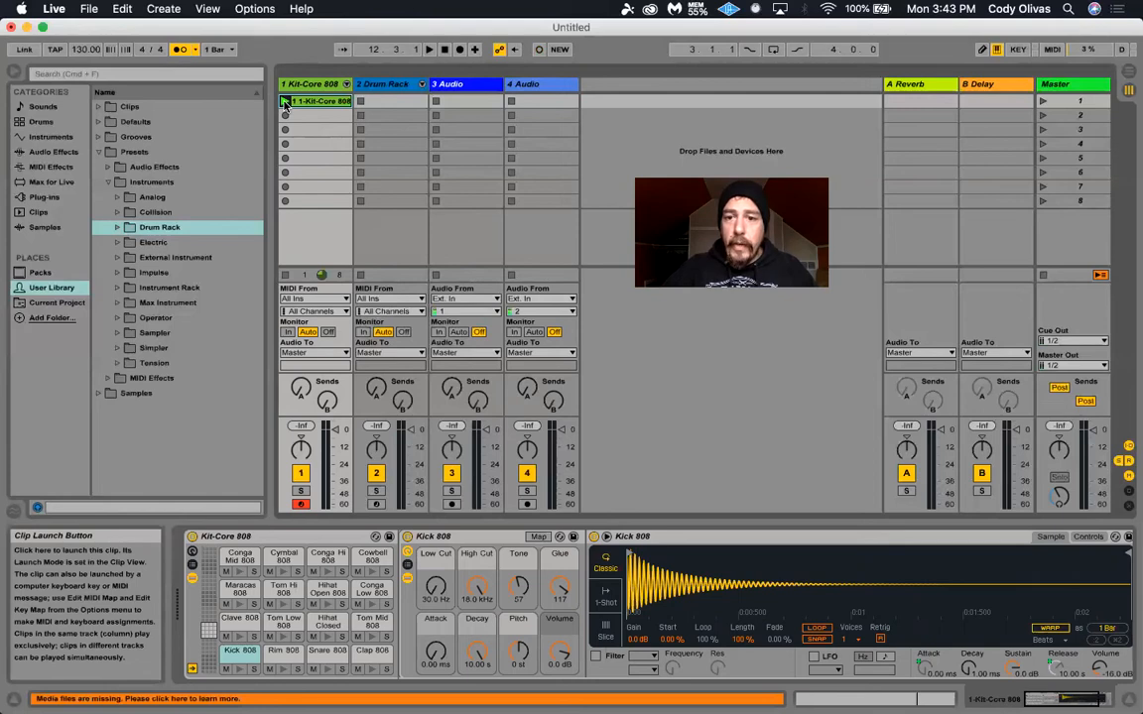
{"action": "left_click", "coordinate": [285, 102]}
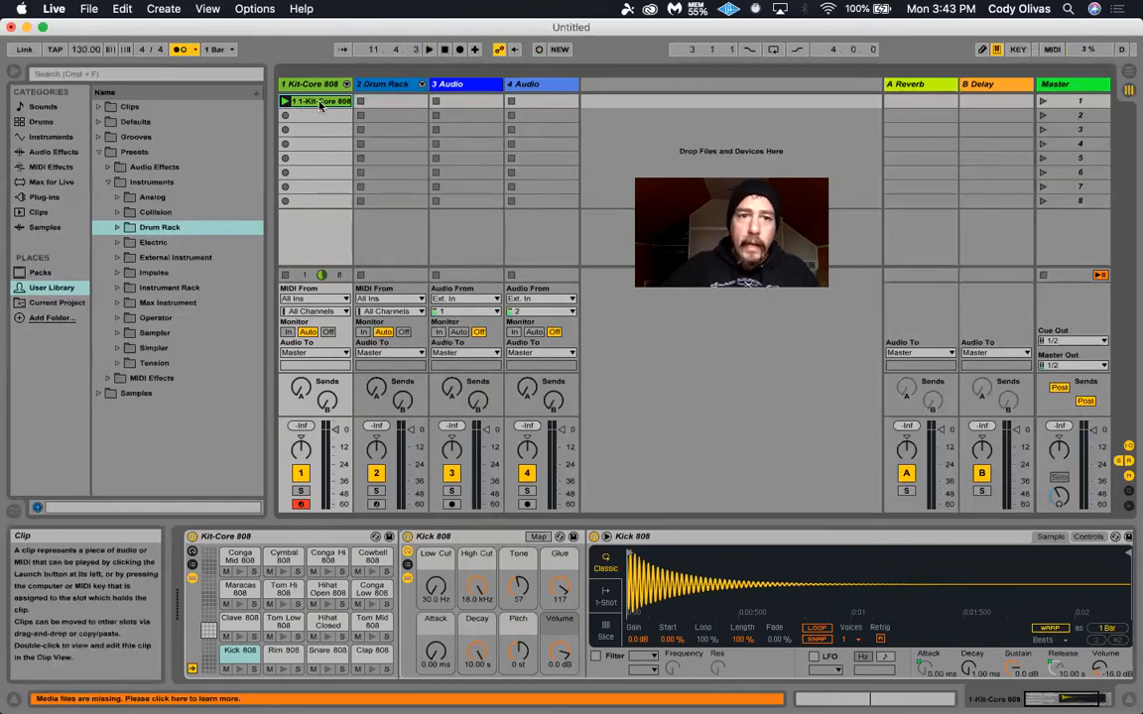
{"action": "key", "text": "Delete"}
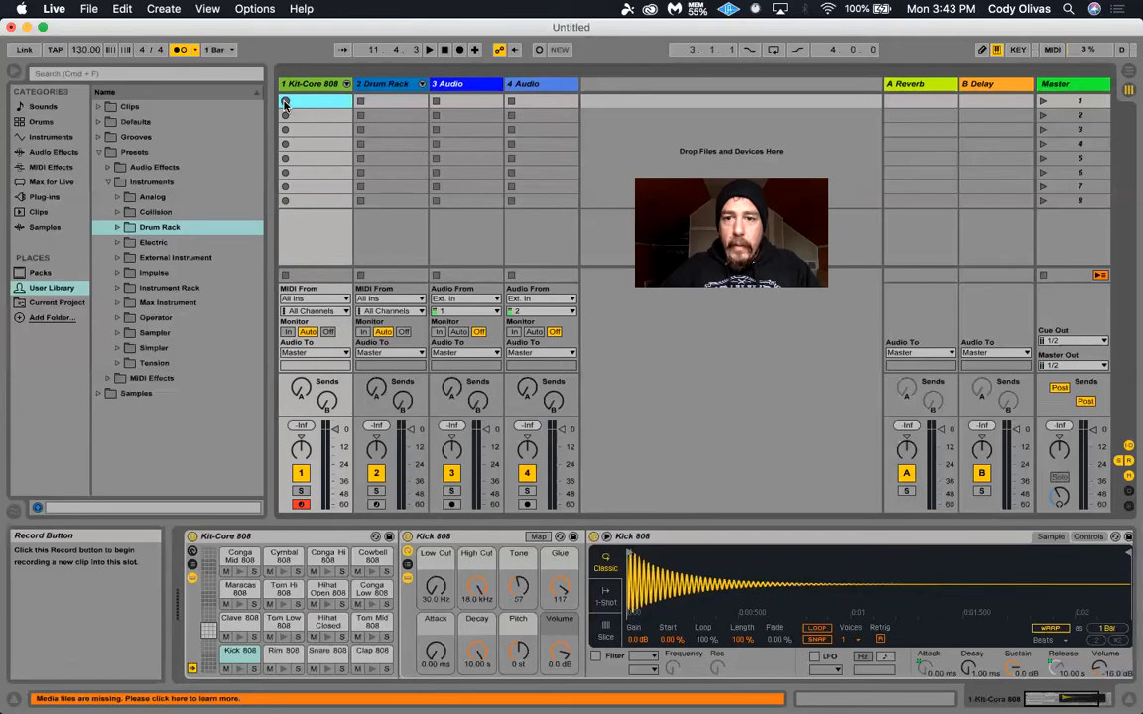
Record an eight-bar clip of Kick 808 hits into the first Kit-Core 808 slot and display its kick notes in the clip editor.
{"action": "left_click", "coordinate": [286, 104]}
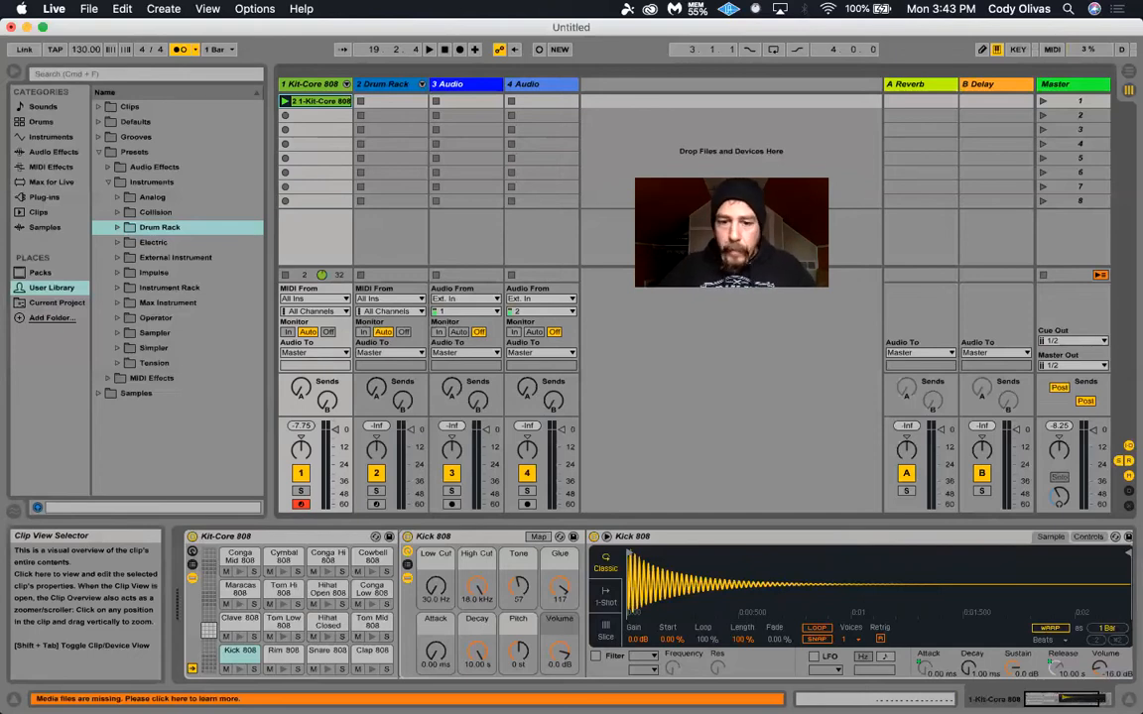
{"action": "left_click_drag", "start_coordinate": [1061, 699], "coordinate": [1075, 699]}
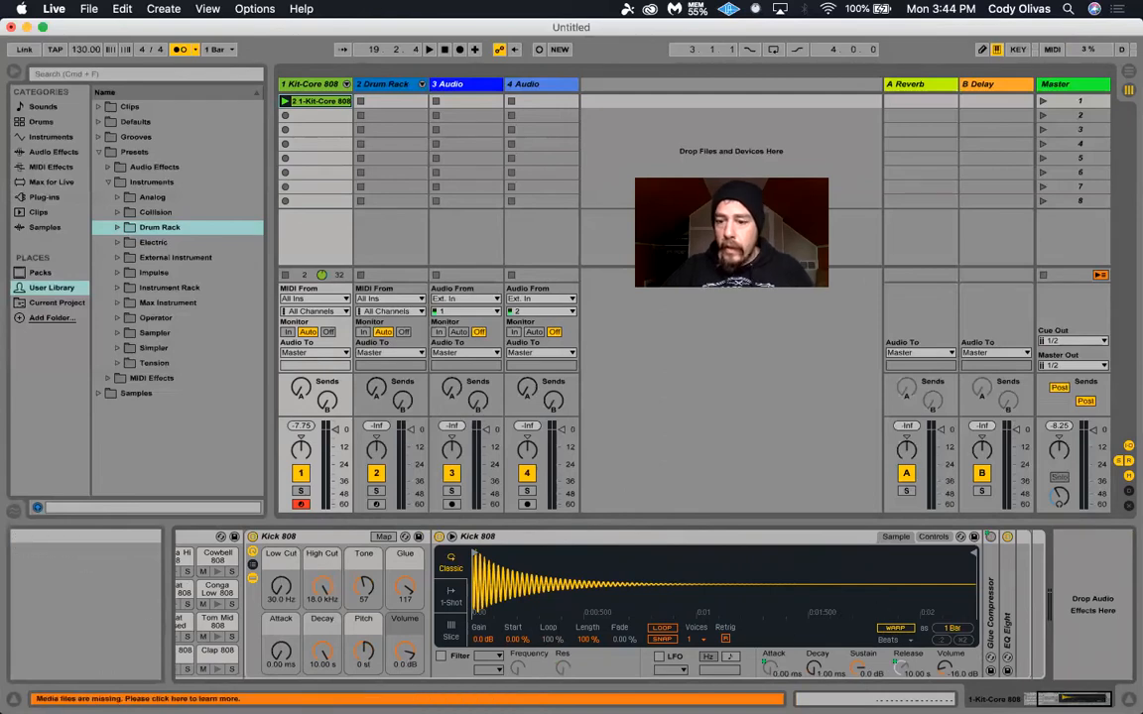
{"action": "left_click_drag", "start_coordinate": [1066, 699], "coordinate": [1012, 700]}
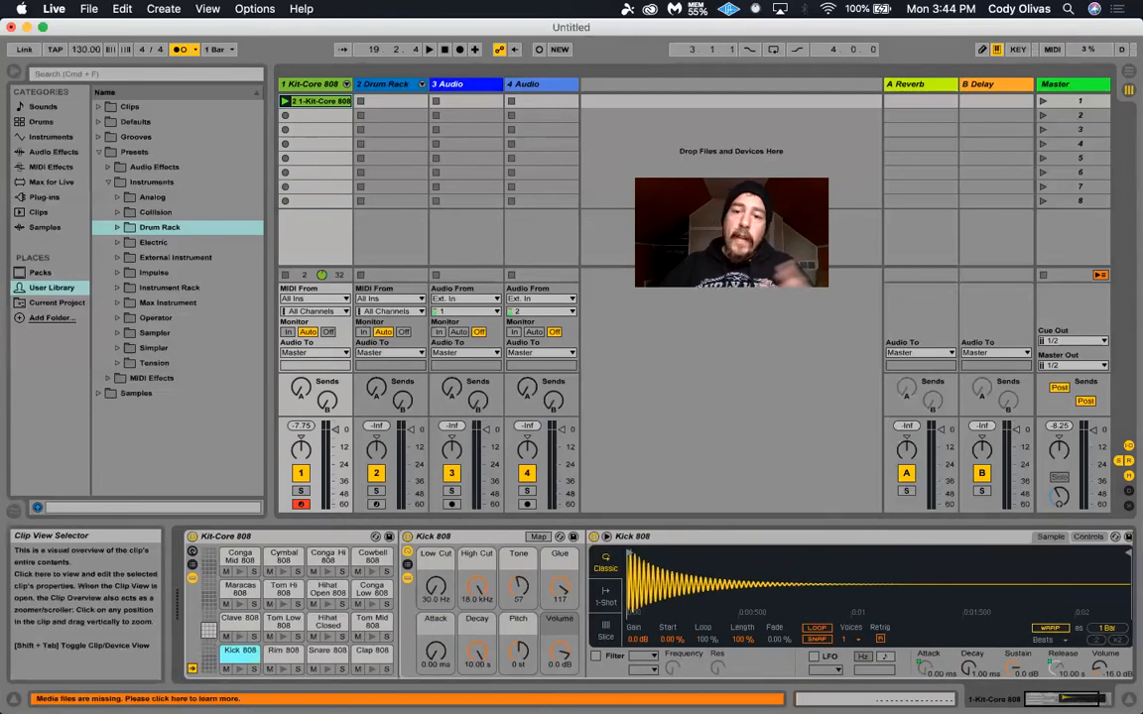
{"action": "left_click", "coordinate": [1067, 700]}
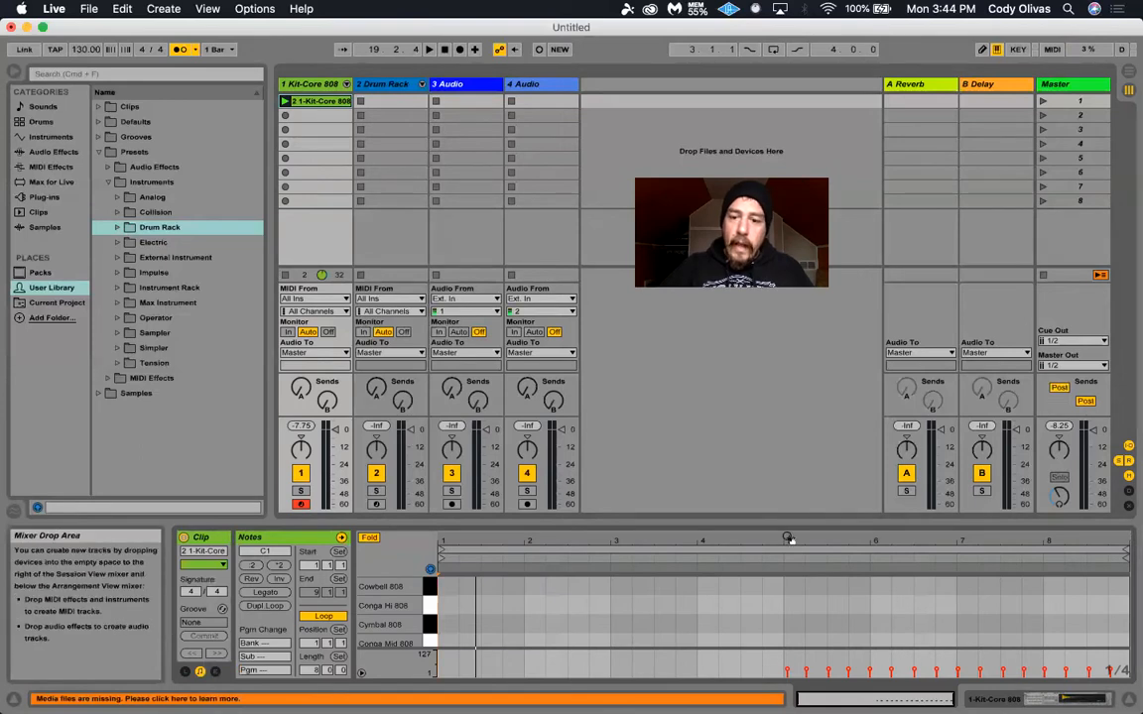
{"action": "scroll", "coordinate": [859, 609], "scroll_direction": "down", "scroll_amount": 5}
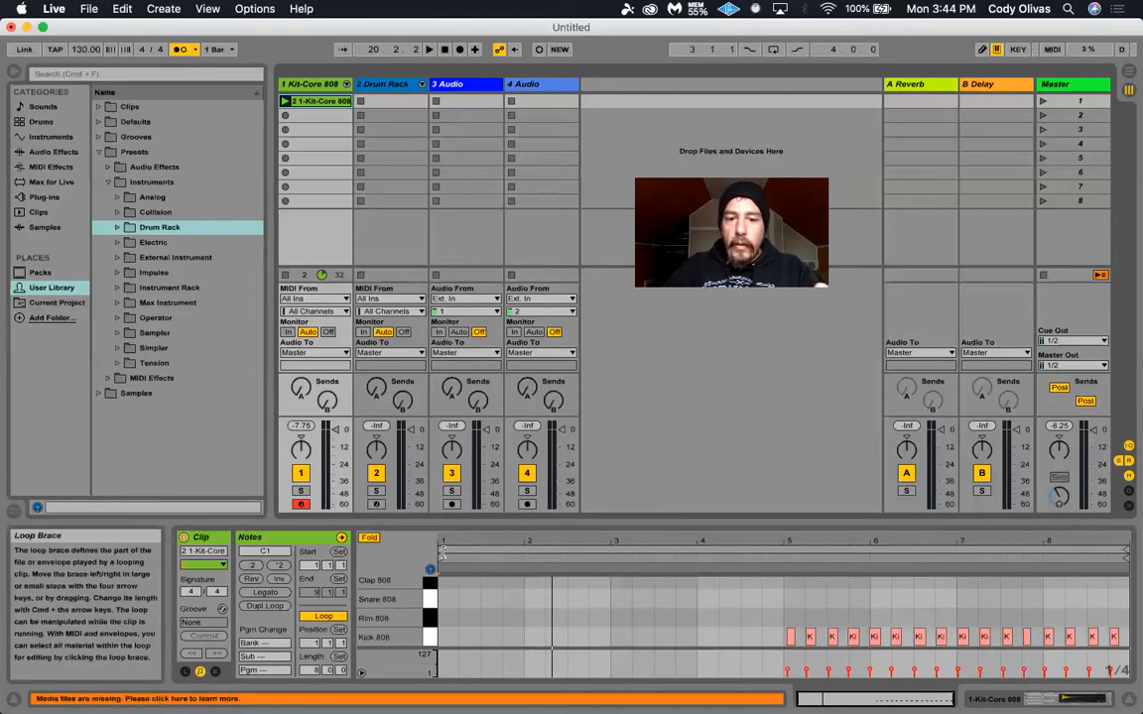
Set the recorded clip's start and loop start to bar 5, giving a loop length of four bars.
{"action": "left_click", "coordinate": [474, 548]}
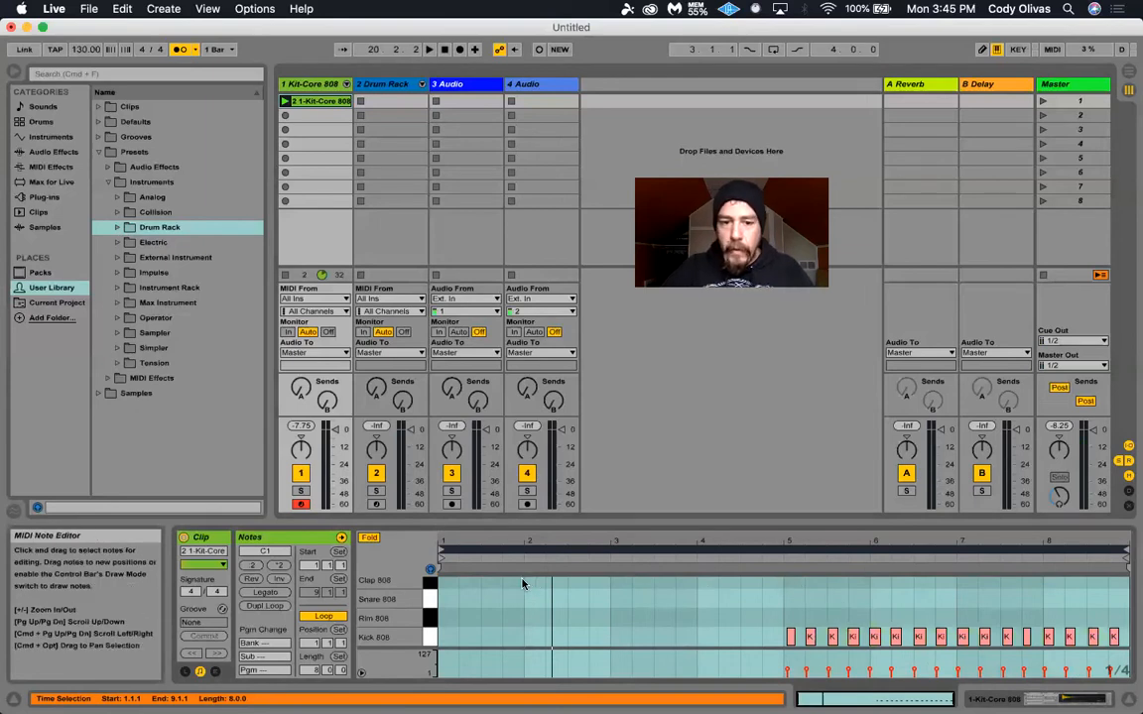
{"action": "left_click", "coordinate": [442, 552]}
{"action": "left_click_drag", "start_coordinate": [459, 552], "coordinate": [793, 630]}
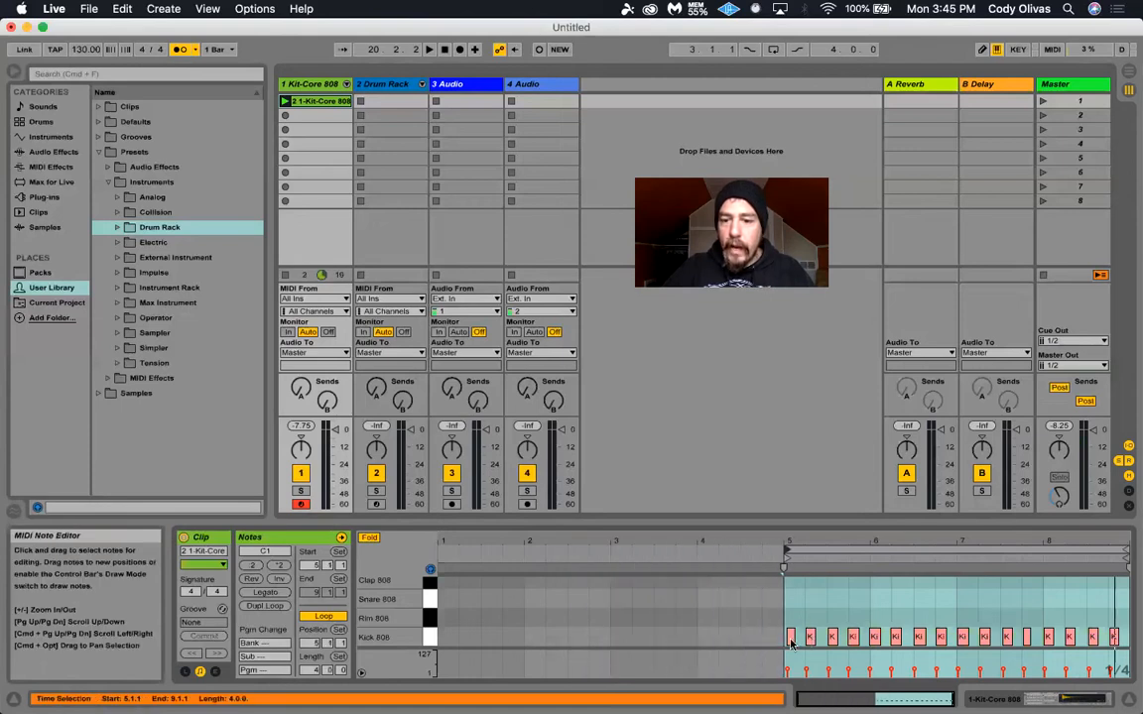
Select the bar 5 kick note, zoom the Arrangement View timeline in and out, and return to Session View.
{"action": "left_click", "coordinate": [791, 636]}
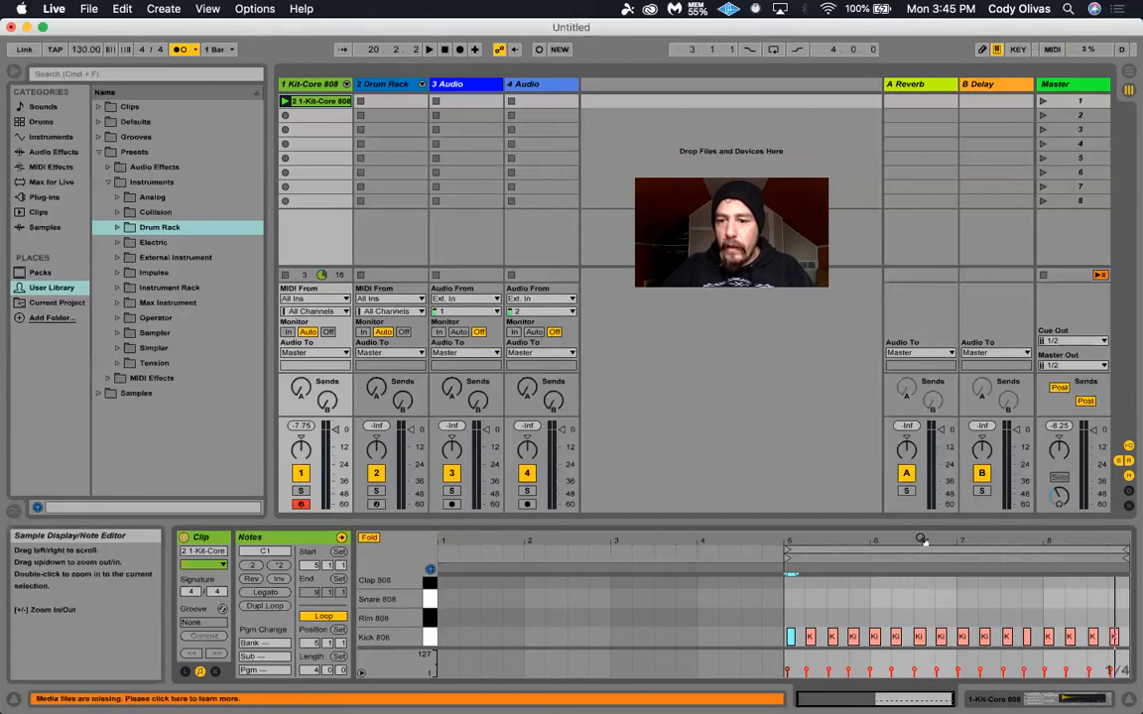
{"action": "left_click_drag", "start_coordinate": [1115, 541], "coordinate": [906, 541]}
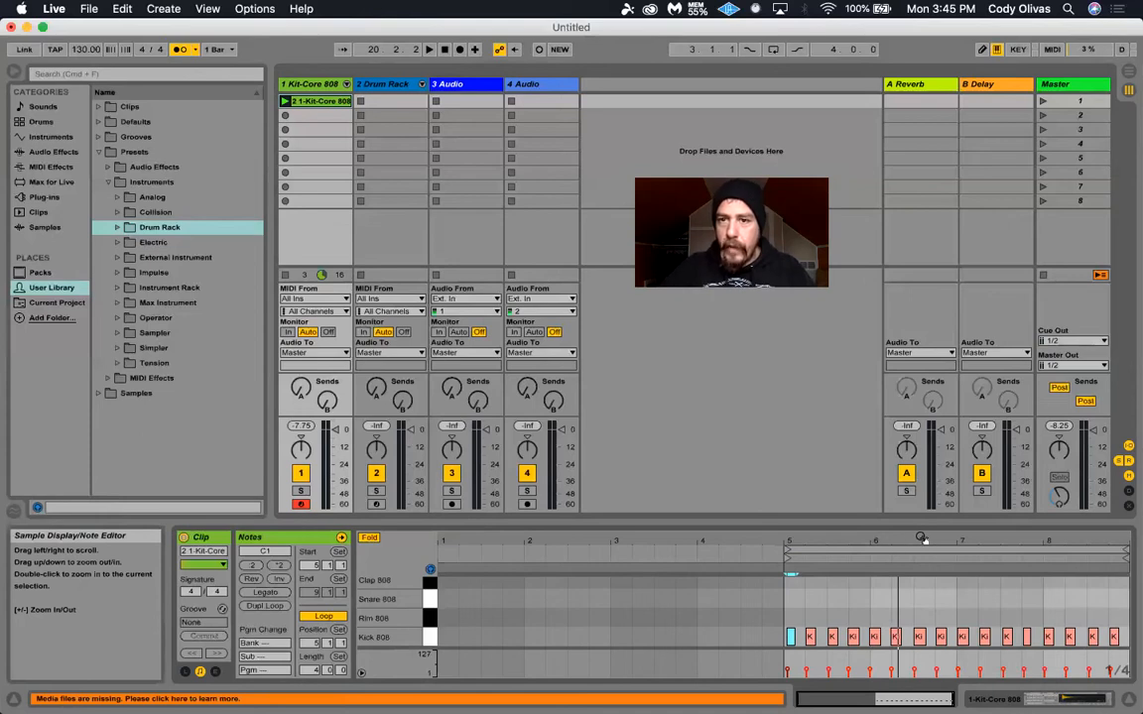
{"action": "mouse_move", "coordinate": [921, 539]}
{"action": "left_mouse_down"}
{"action": "mouse_move", "coordinate": [920, 566]}
{"action": "mouse_move", "coordinate": [922, 538]}
{"action": "left_mouse_up"}
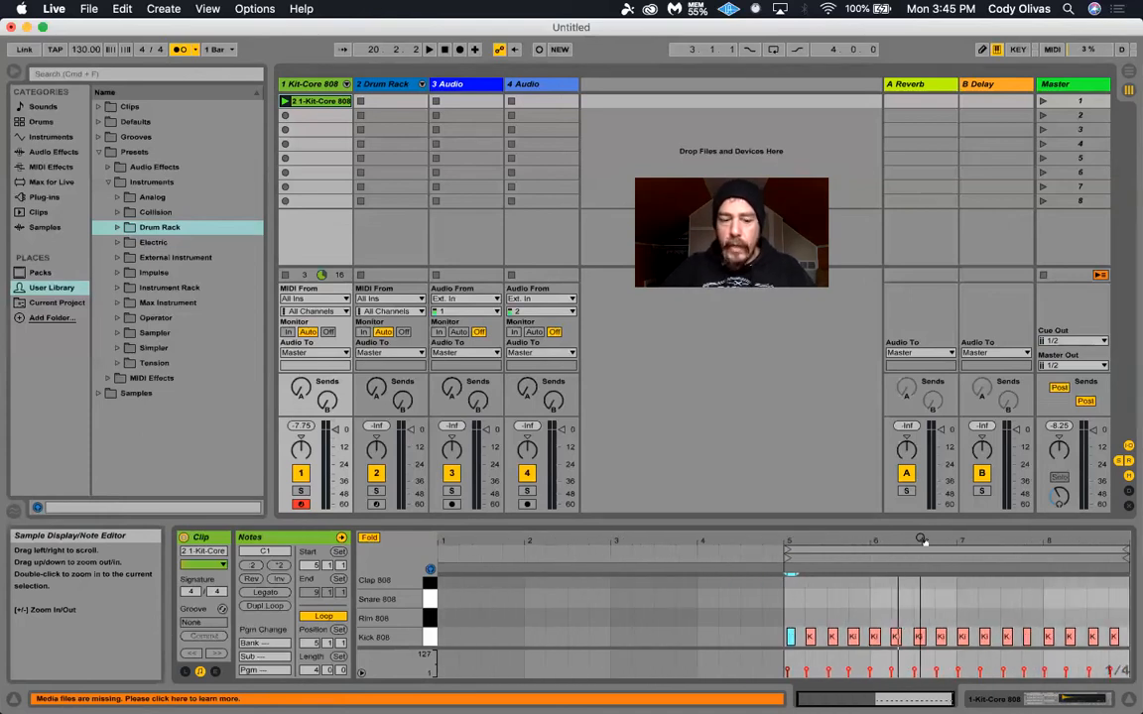
{"action": "key", "text": "Tab"}
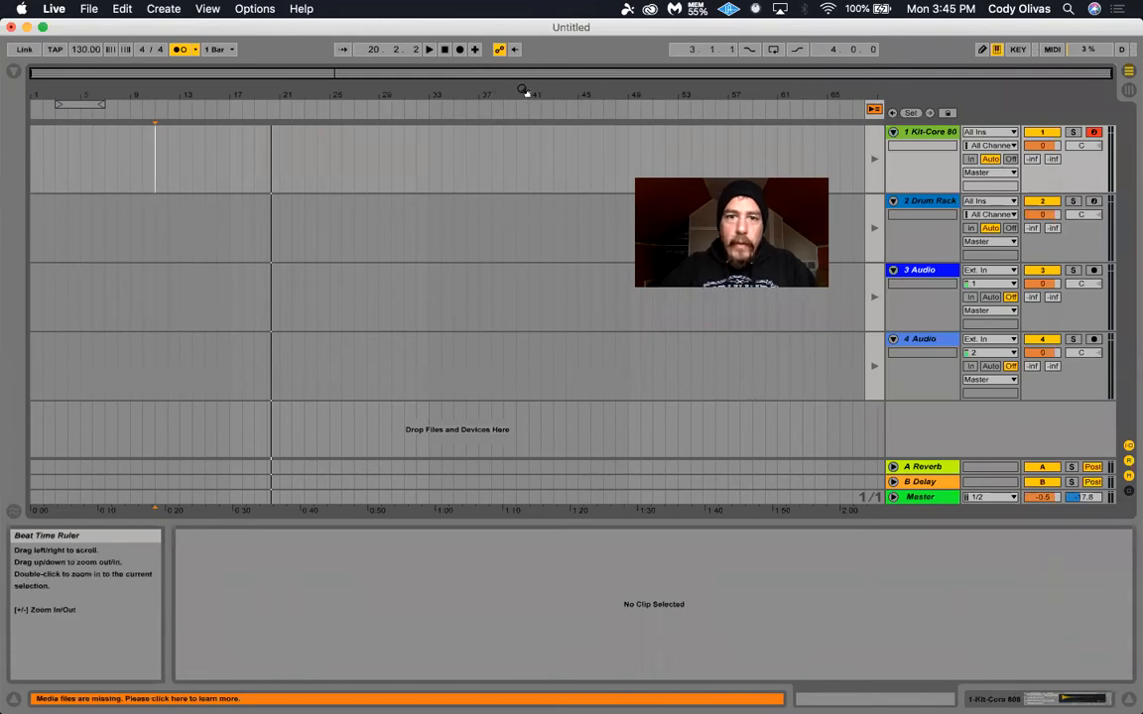
{"action": "left_click_drag", "start_coordinate": [503, 95], "coordinate": [503, 107]}
{"action": "left_click_drag", "start_coordinate": [503, 95], "coordinate": [503, 127]}
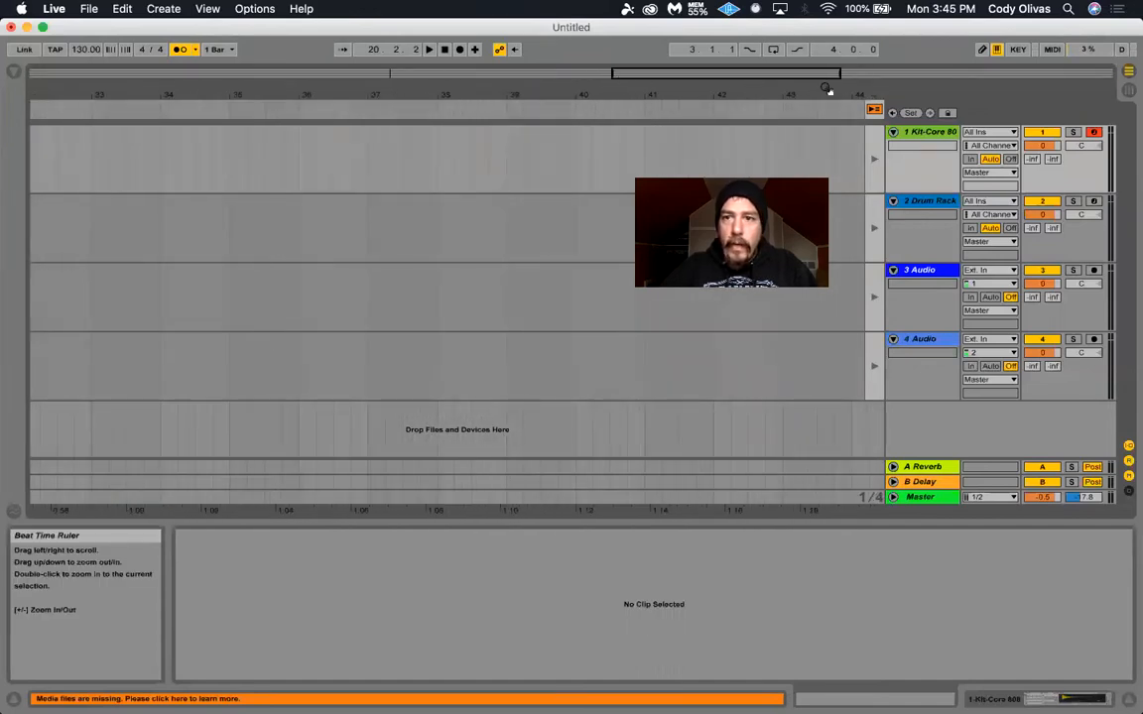
{"action": "left_click_drag", "start_coordinate": [726, 74], "coordinate": [620, 10]}
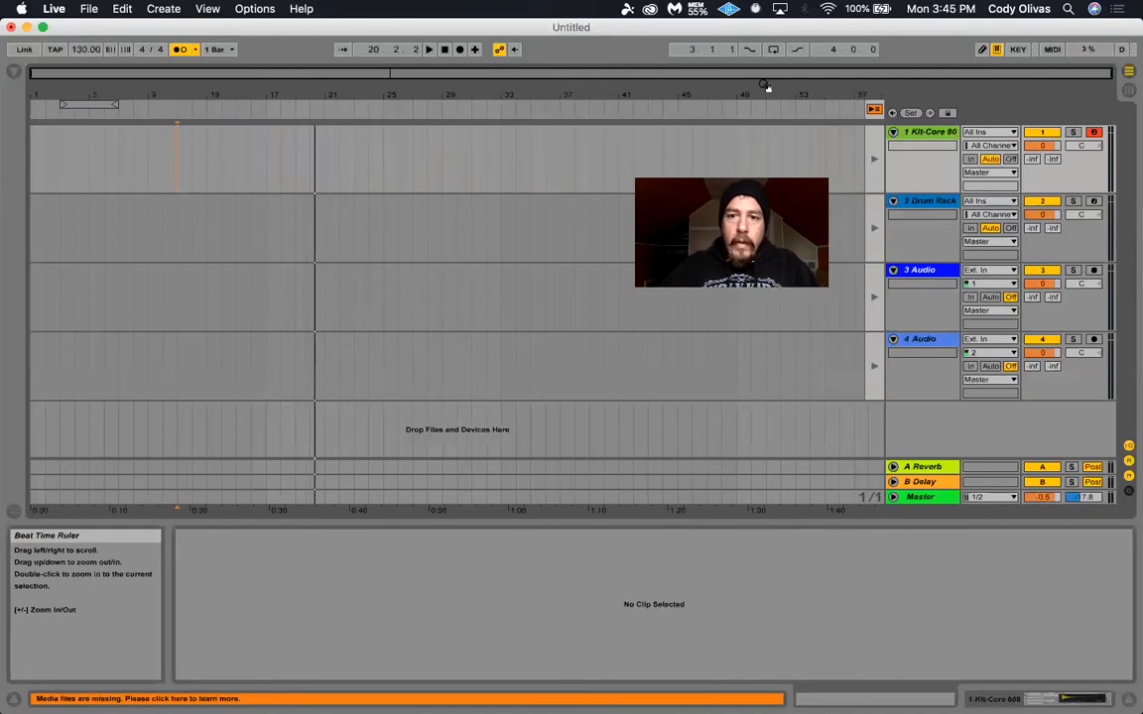
{"action": "key", "text": "Tab"}
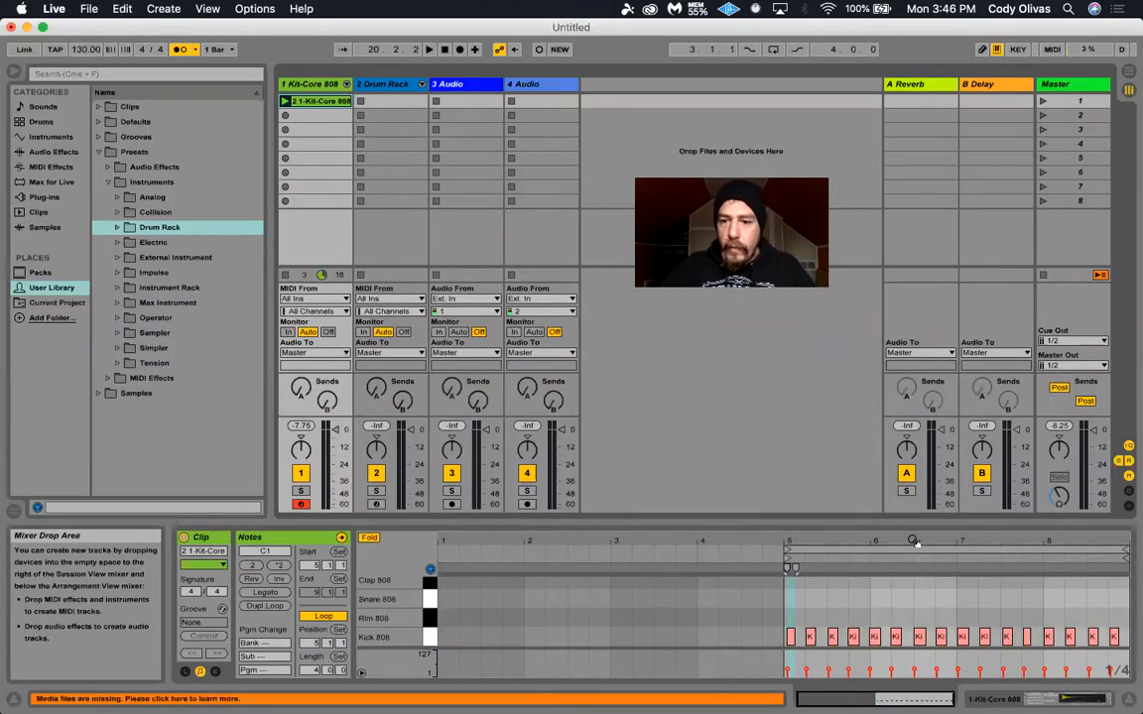
Align the first kick note in the loop with the start of bar 5 and play the clip.
{"action": "left_click", "coordinate": [790, 638]}
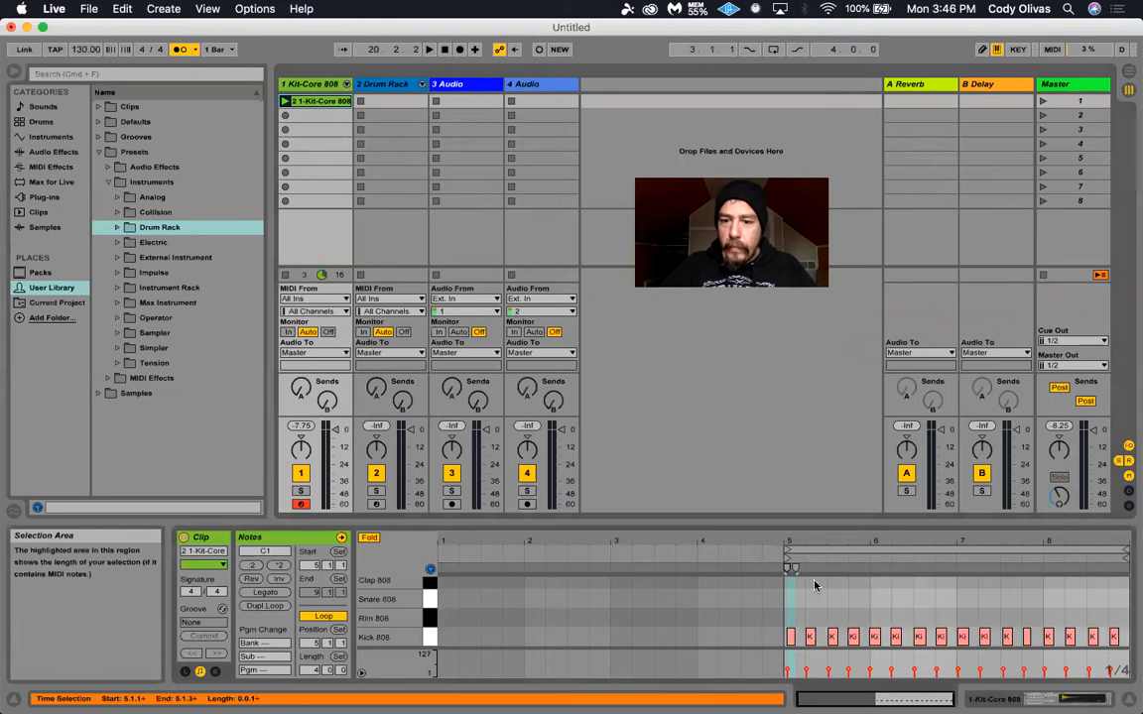
{"action": "left_click", "coordinate": [790, 637]}
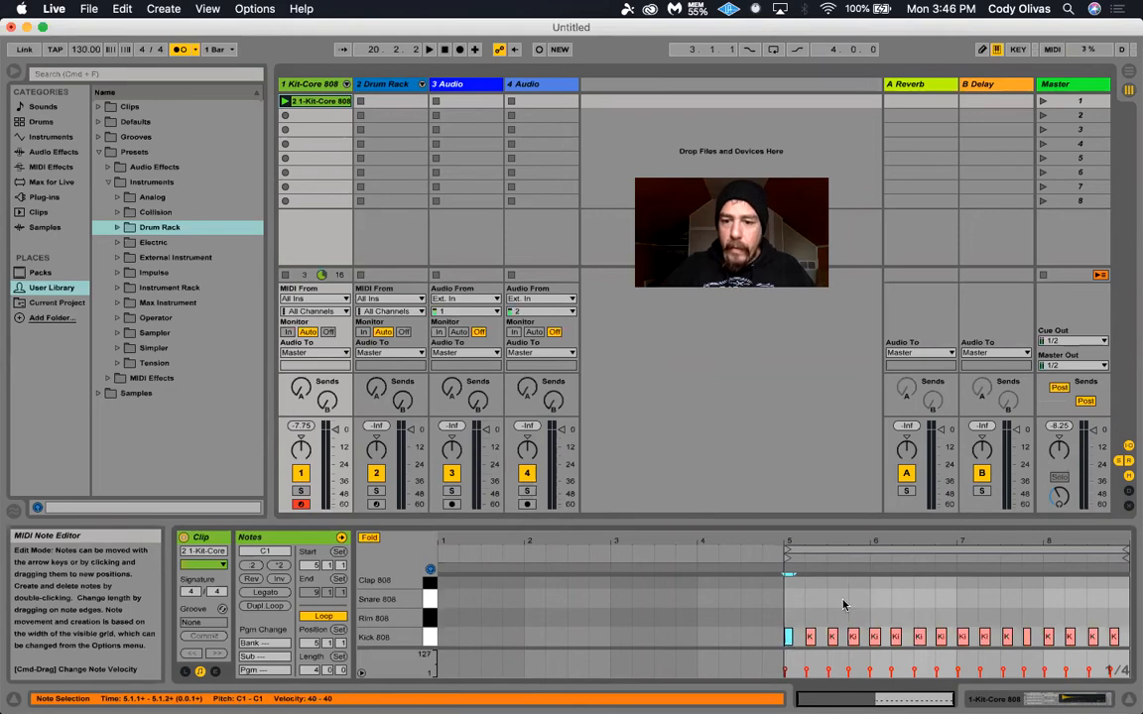
{"action": "key", "text": "space"}
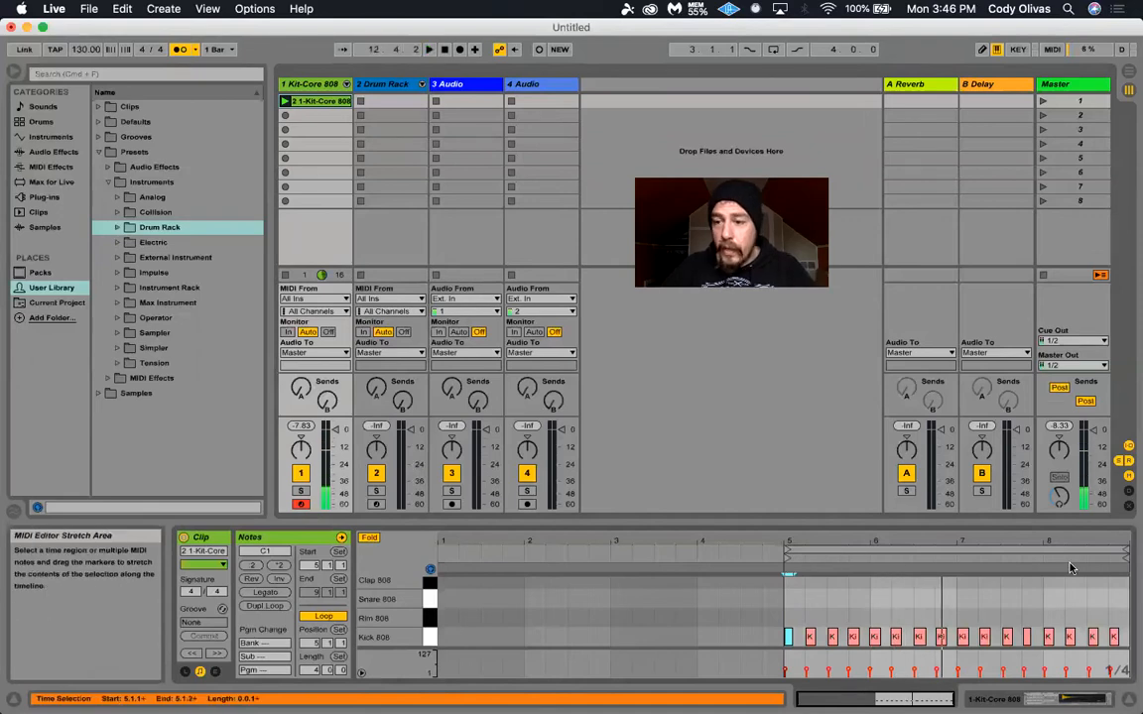
Shorten the clip's loop to two bars and further to one bar, ending at bar 6, and play it.
{"action": "left_click_drag", "start_coordinate": [1125, 551], "coordinate": [957, 565]}
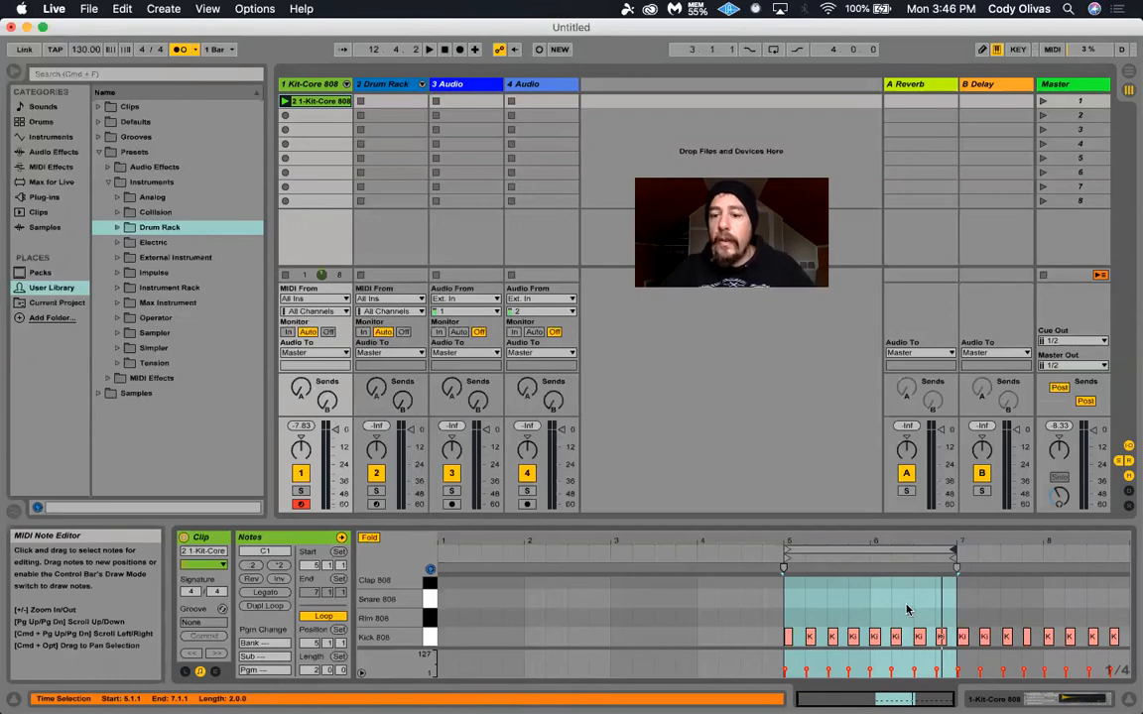
{"action": "left_click_drag", "start_coordinate": [954, 567], "coordinate": [869, 568]}
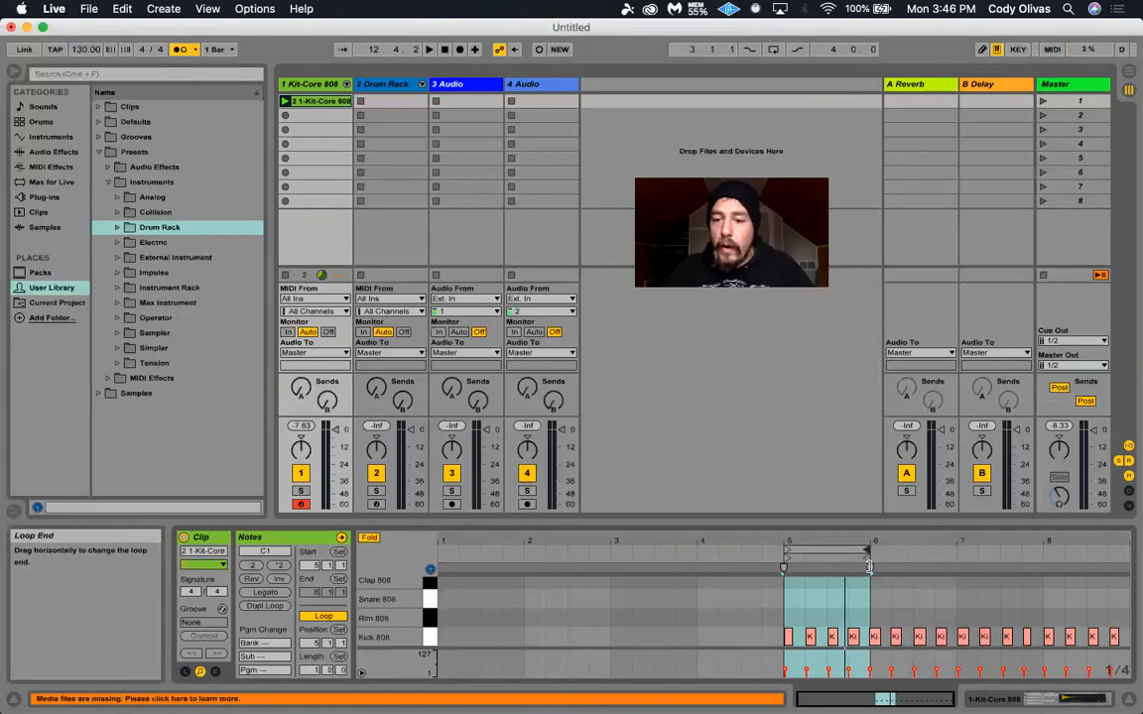
{"action": "left_click", "coordinate": [877, 638]}
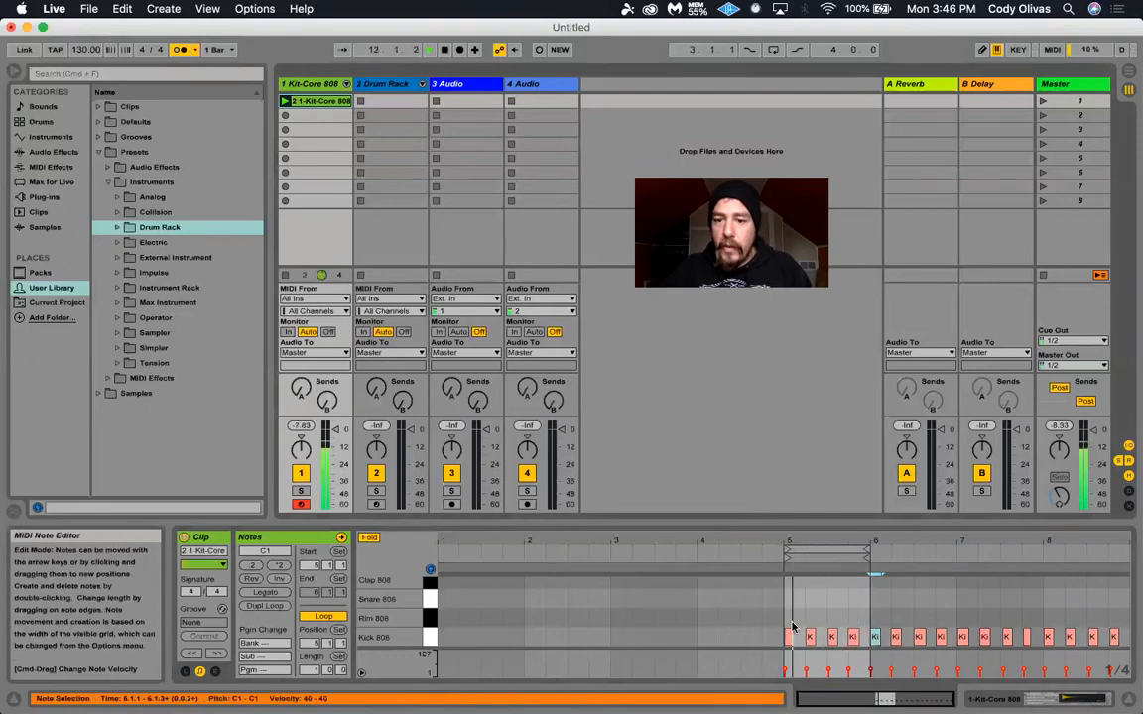
{"action": "left_click", "coordinate": [816, 551]}
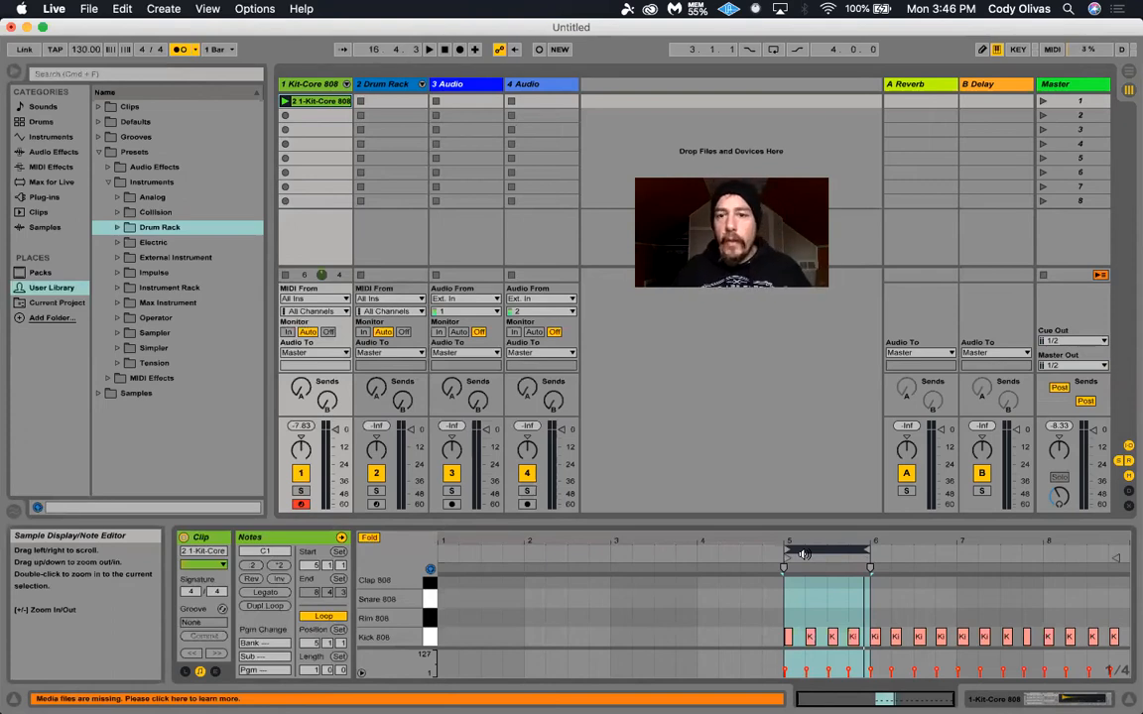
Look at the Arrangement View and reopen the first Kit-Core 808 clip in Session View.
{"action": "key", "text": "Tab"}
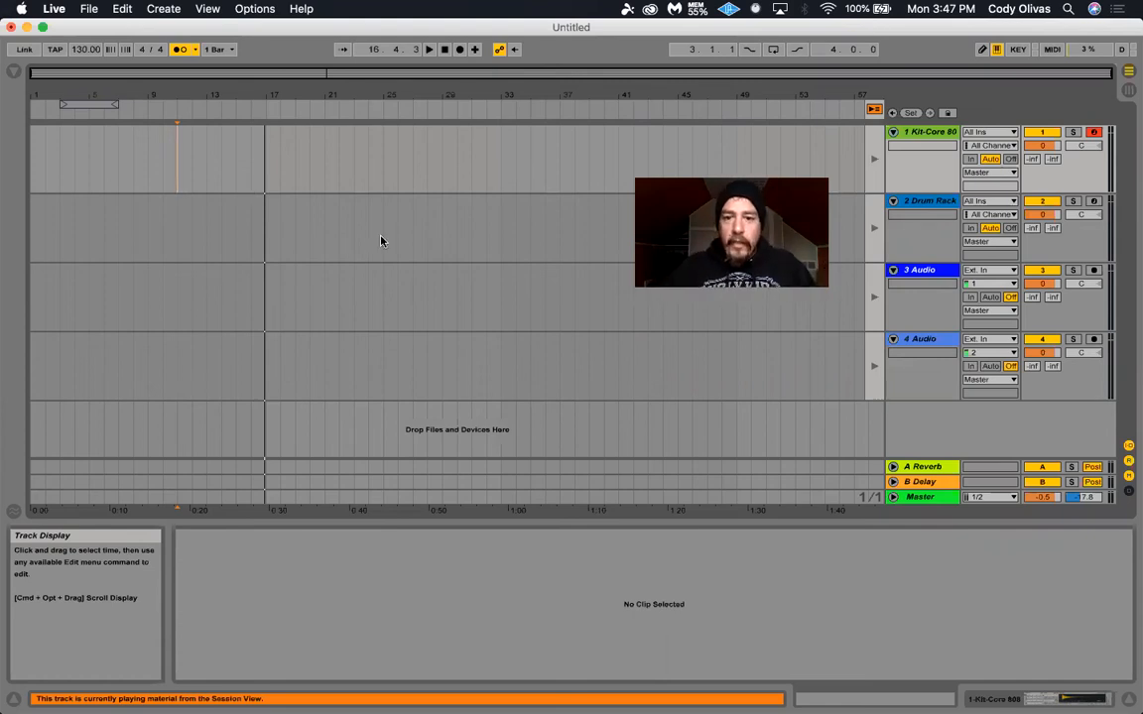
{"action": "key", "text": "Tab"}
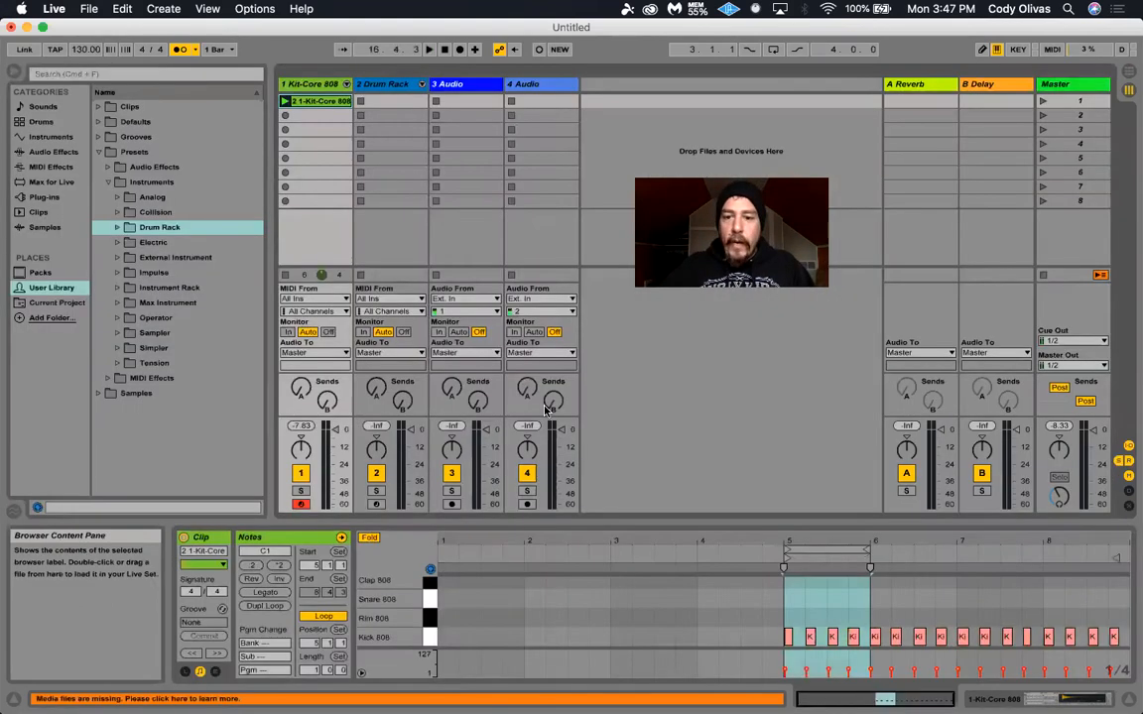
{"action": "left_click", "coordinate": [328, 117]}
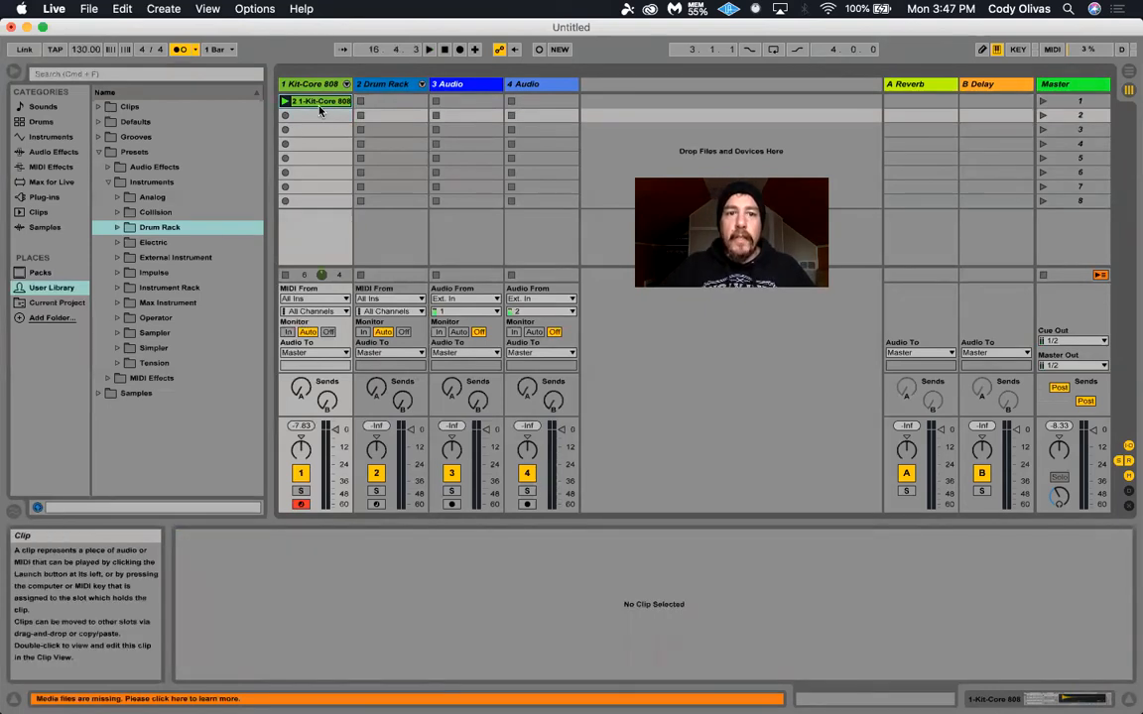
{"action": "left_click", "coordinate": [312, 103]}
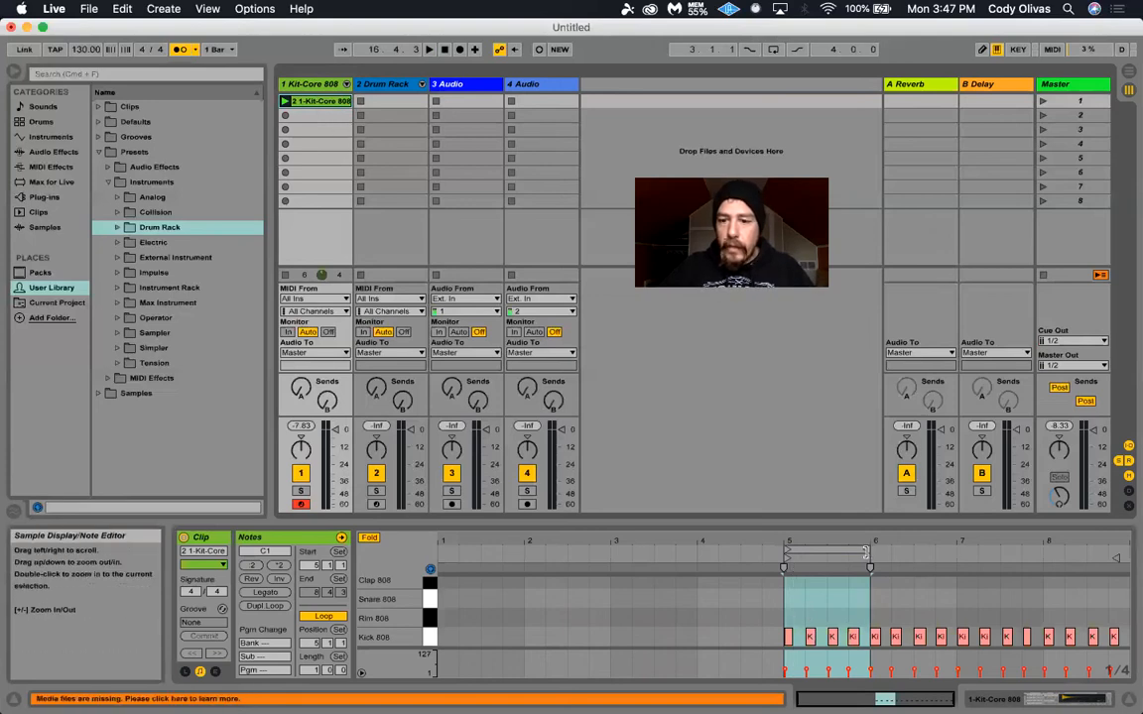
Extend the clip's loop to two bars, play it, and shorten the loop back to one bar.
{"action": "left_click_drag", "start_coordinate": [866, 552], "coordinate": [955, 551]}
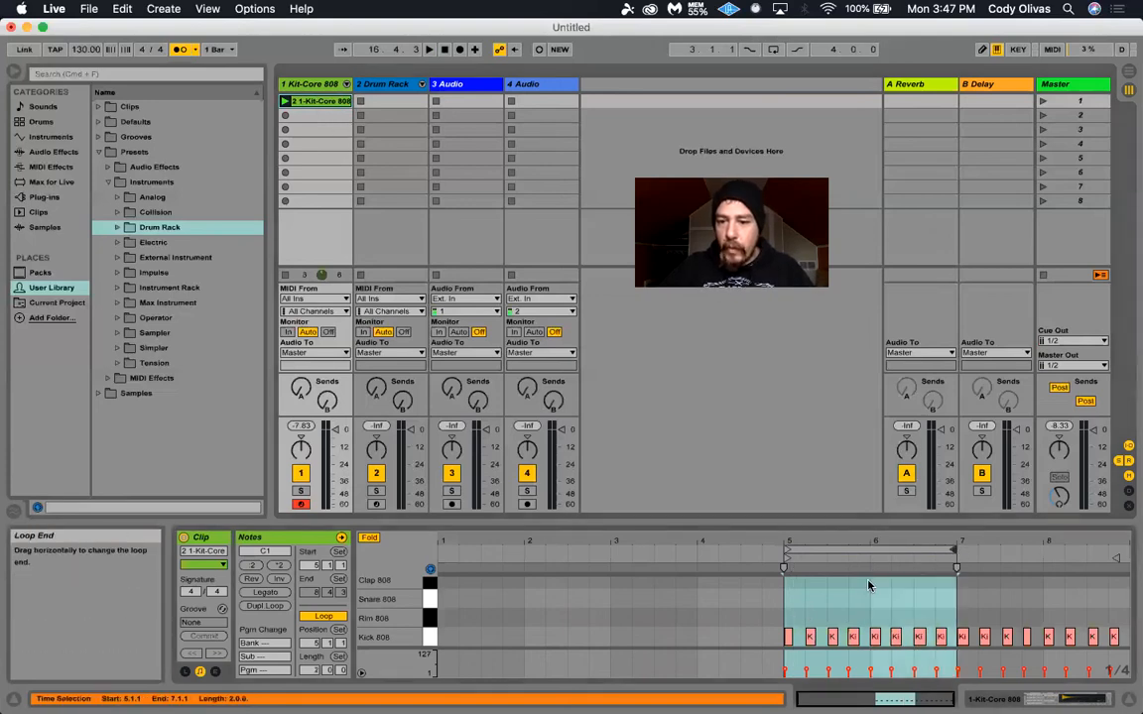
{"action": "left_click", "coordinate": [285, 102]}
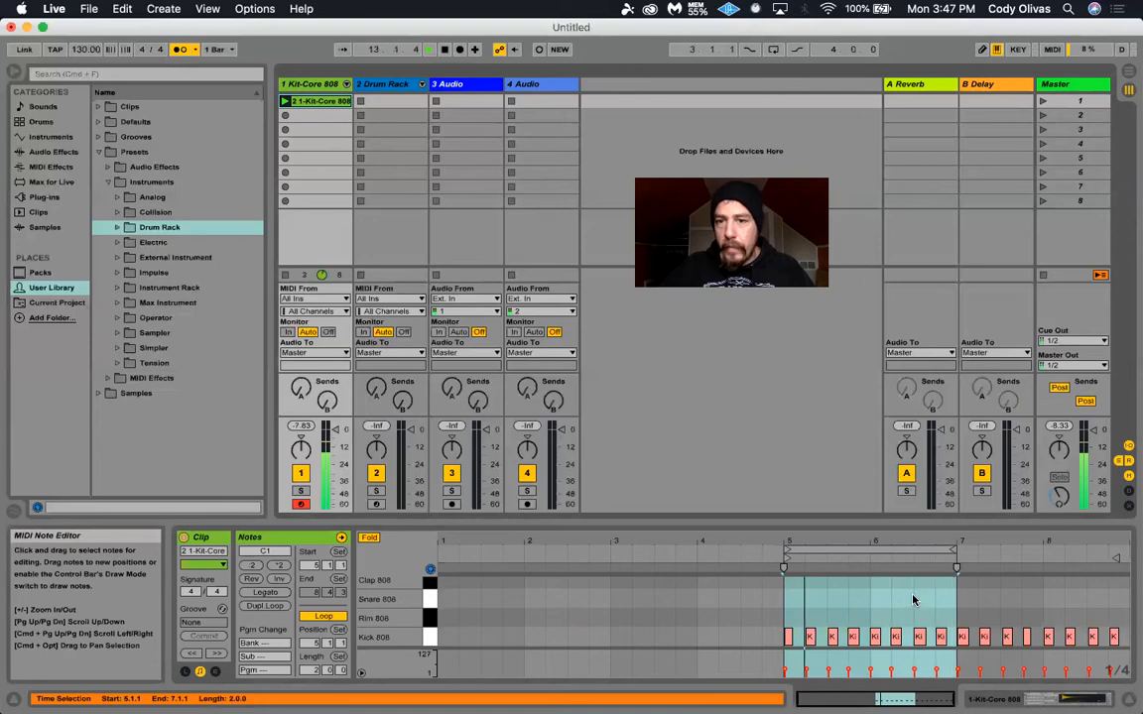
{"action": "key", "text": "space"}
{"action": "left_click_drag", "start_coordinate": [956, 568], "coordinate": [870, 561]}
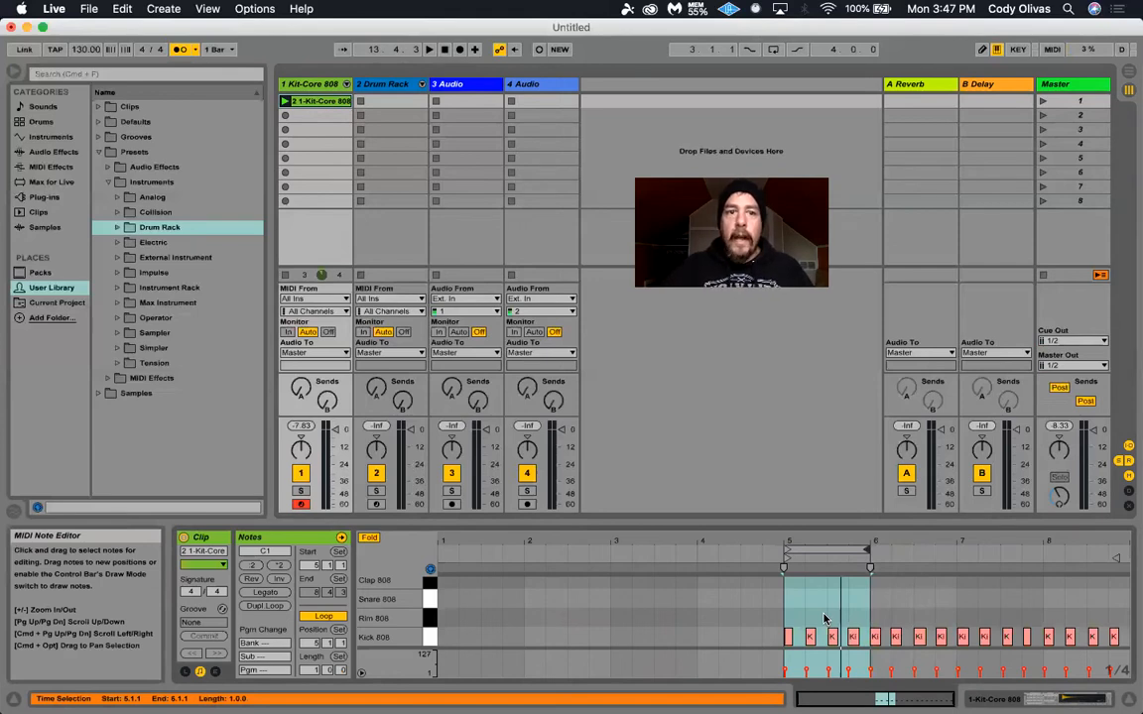
Record a test clip into the second slot of the Kit-Core 808 track and delete it.
{"action": "left_click", "coordinate": [317, 117]}
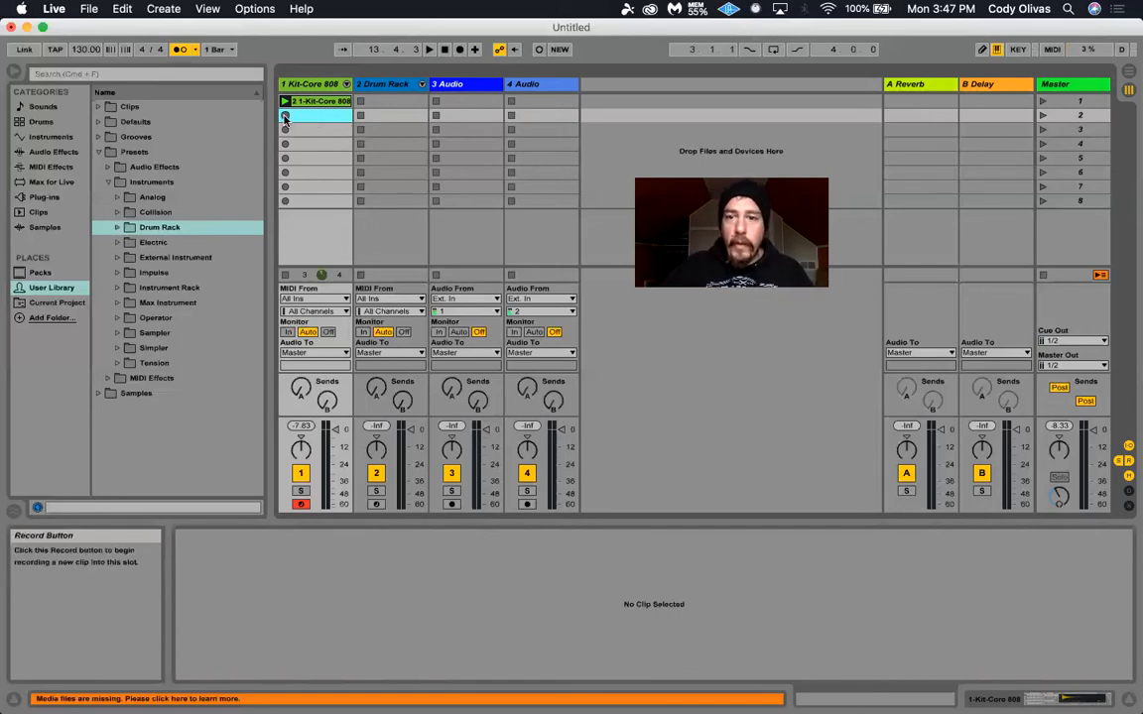
{"action": "left_click", "coordinate": [284, 117]}
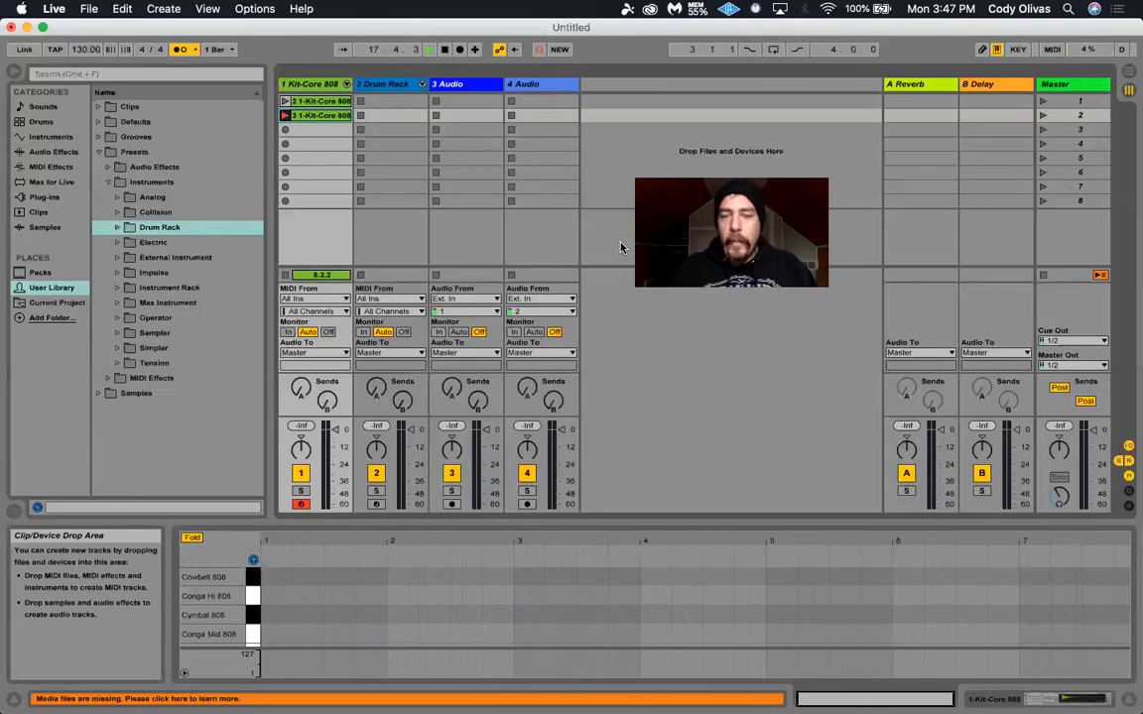
{"action": "key", "text": "space"}
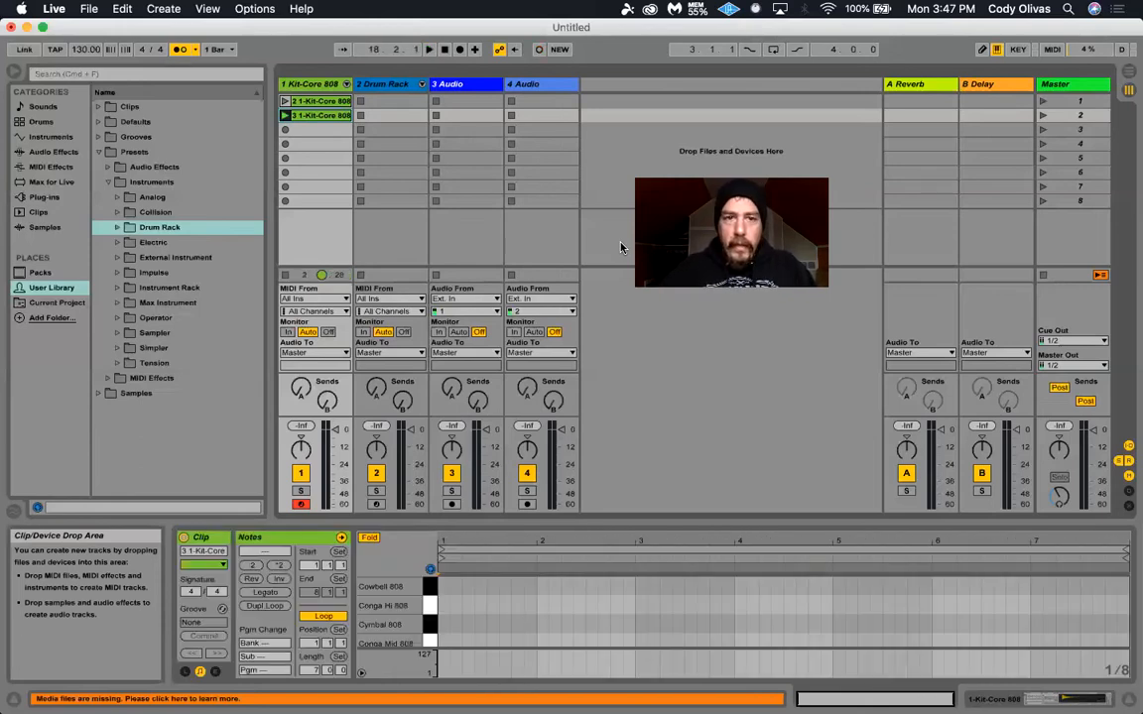
{"action": "key", "text": "Delete"}
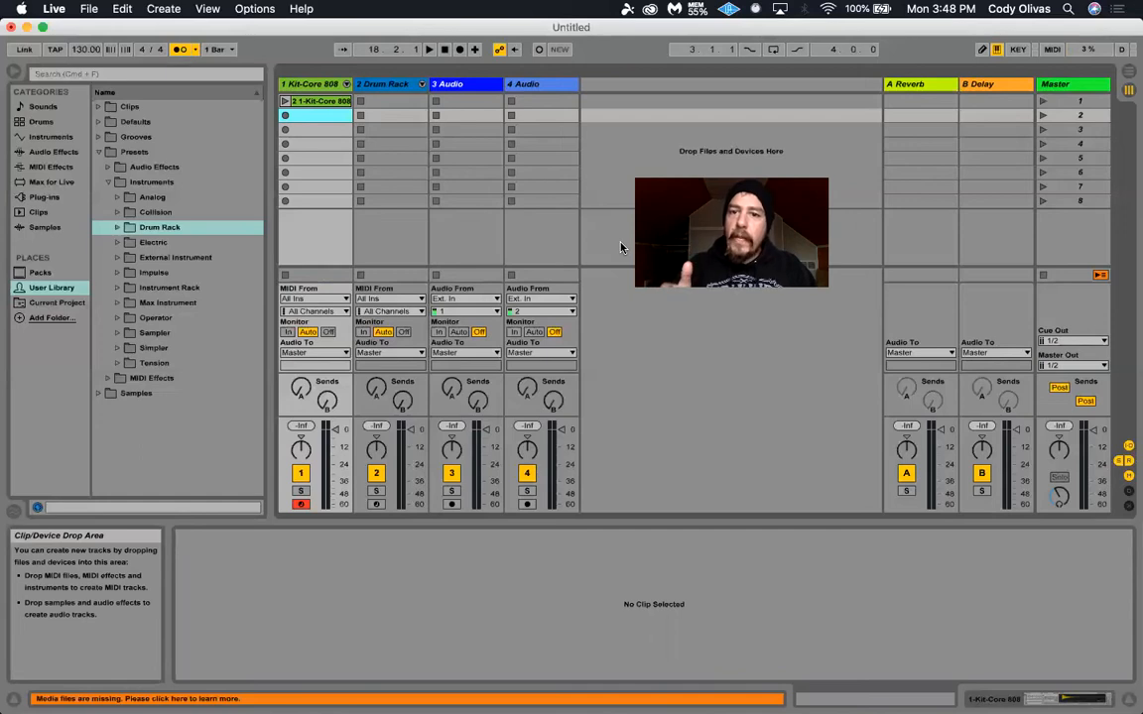
Record a 14-bar clip of Kick 808 hits into the second Kit-Core 808 slot and display its kick notes.
{"action": "left_click", "coordinate": [285, 115]}
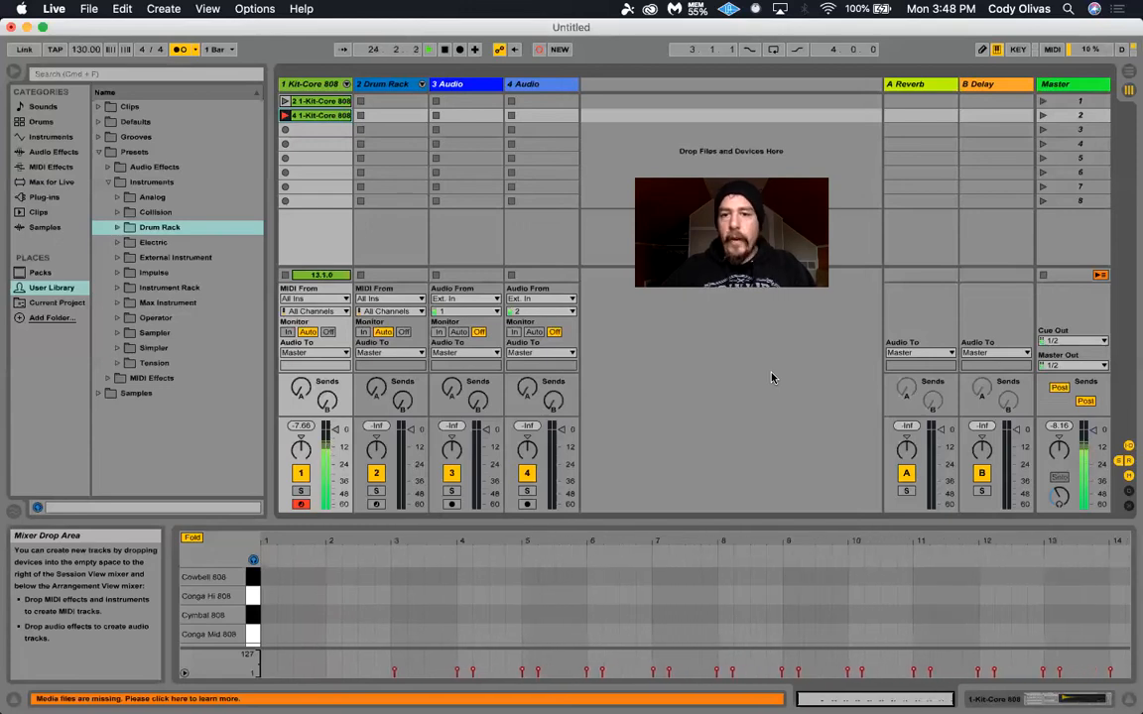
{"action": "key", "text": "space"}
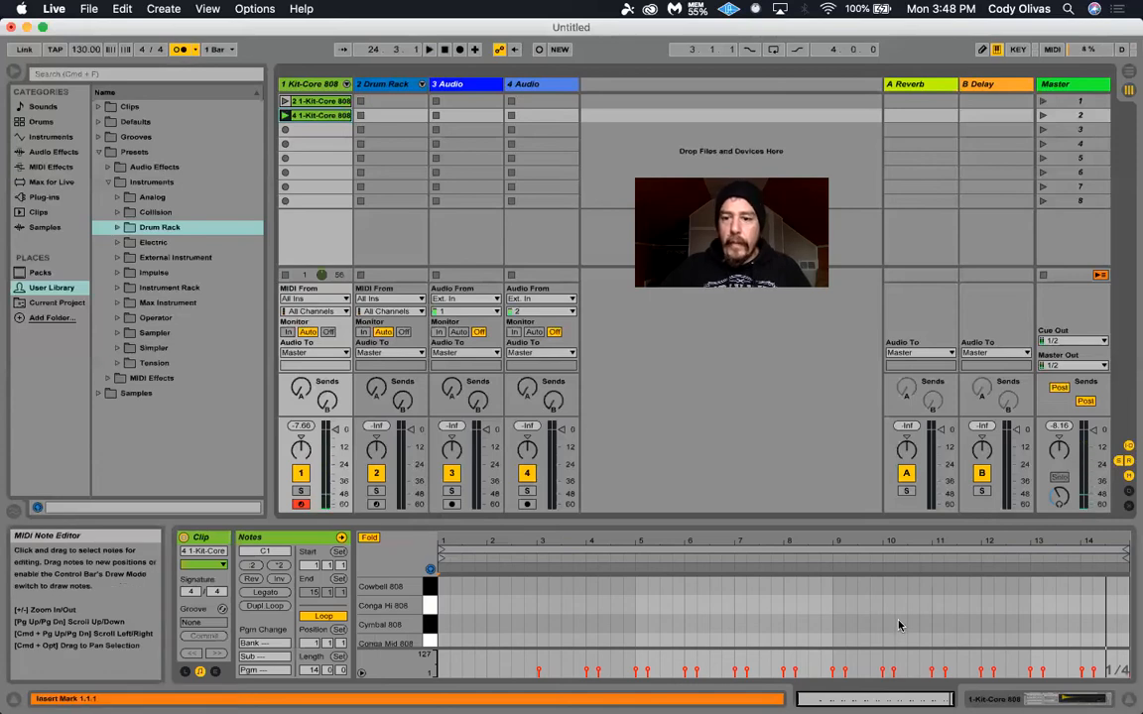
{"action": "scroll", "coordinate": [898, 625], "scroll_direction": "down", "scroll_amount": 5}
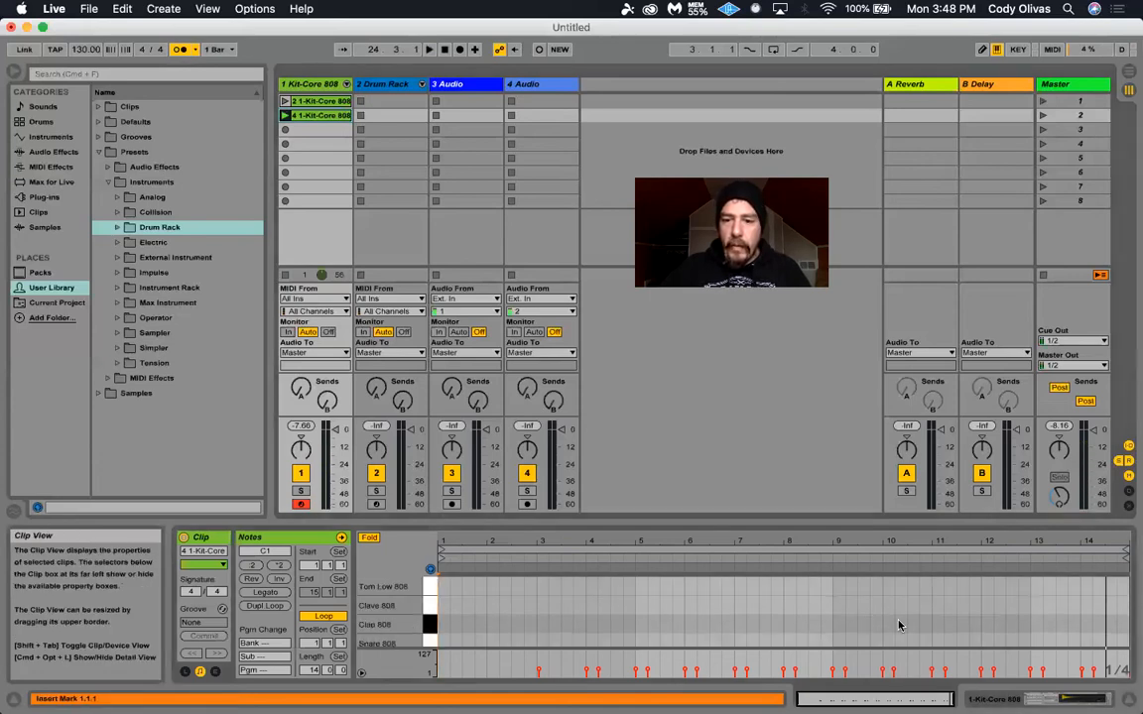
{"action": "scroll", "coordinate": [897, 625], "scroll_direction": "down", "scroll_amount": 2}
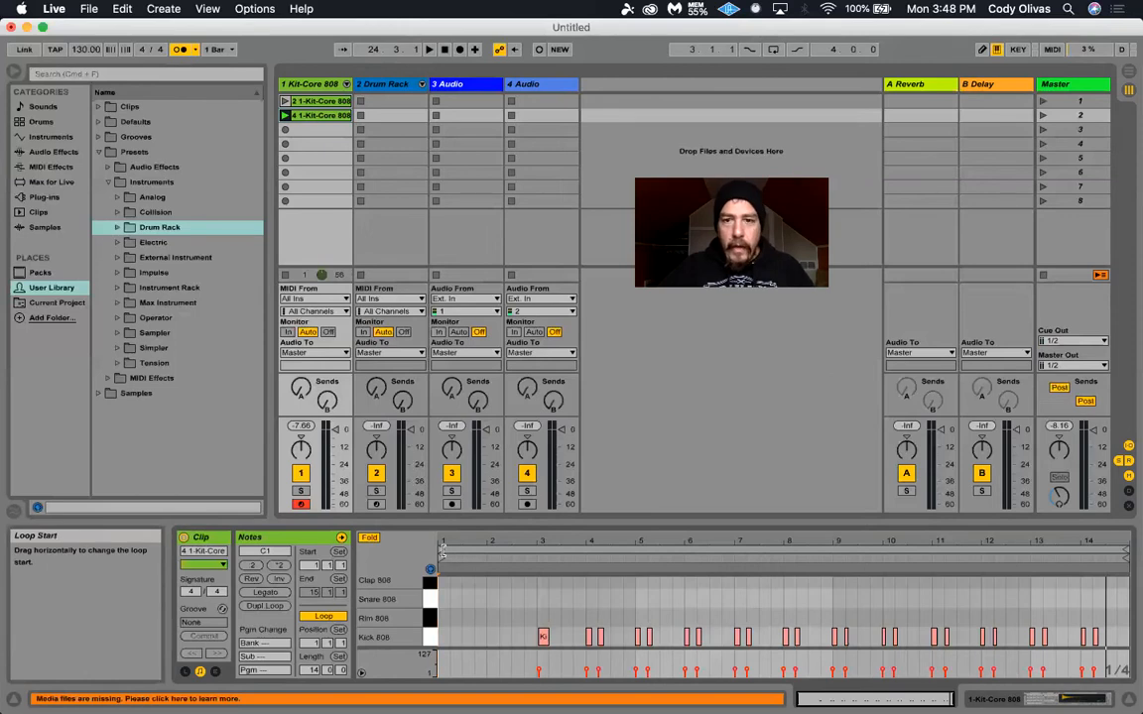
Set the new clip's loop start to bar 5 and align the kick note there exactly with the bar line.
{"action": "left_click_drag", "start_coordinate": [442, 553], "coordinate": [638, 570]}
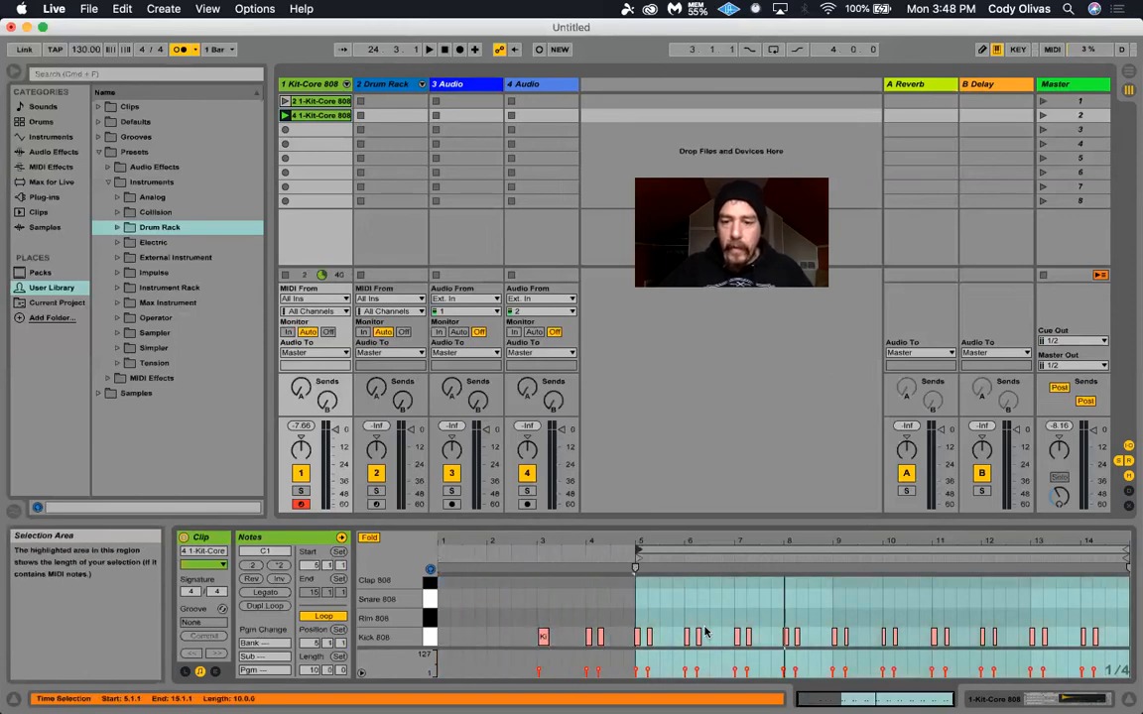
{"action": "mouse_move", "coordinate": [706, 540]}
{"action": "left_mouse_down"}
{"action": "mouse_move", "coordinate": [704, 591]}
{"action": "mouse_move", "coordinate": [611, 615]}
{"action": "mouse_move", "coordinate": [939, 617]}
{"action": "mouse_move", "coordinate": [909, 650]}
{"action": "mouse_move", "coordinate": [940, 651]}
{"action": "left_mouse_up"}
{"action": "left_click_drag", "start_coordinate": [762, 548], "coordinate": [856, 547]}
{"action": "left_click_drag", "start_coordinate": [589, 535], "coordinate": [555, 635]}
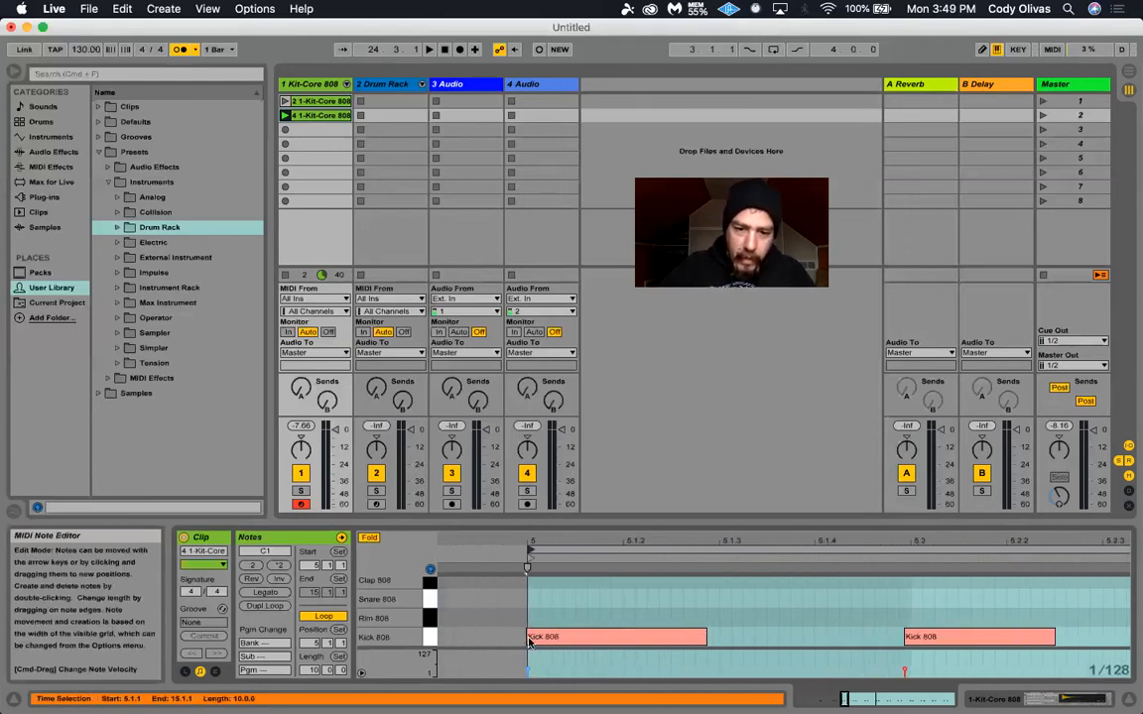
{"action": "left_click", "coordinate": [533, 640]}
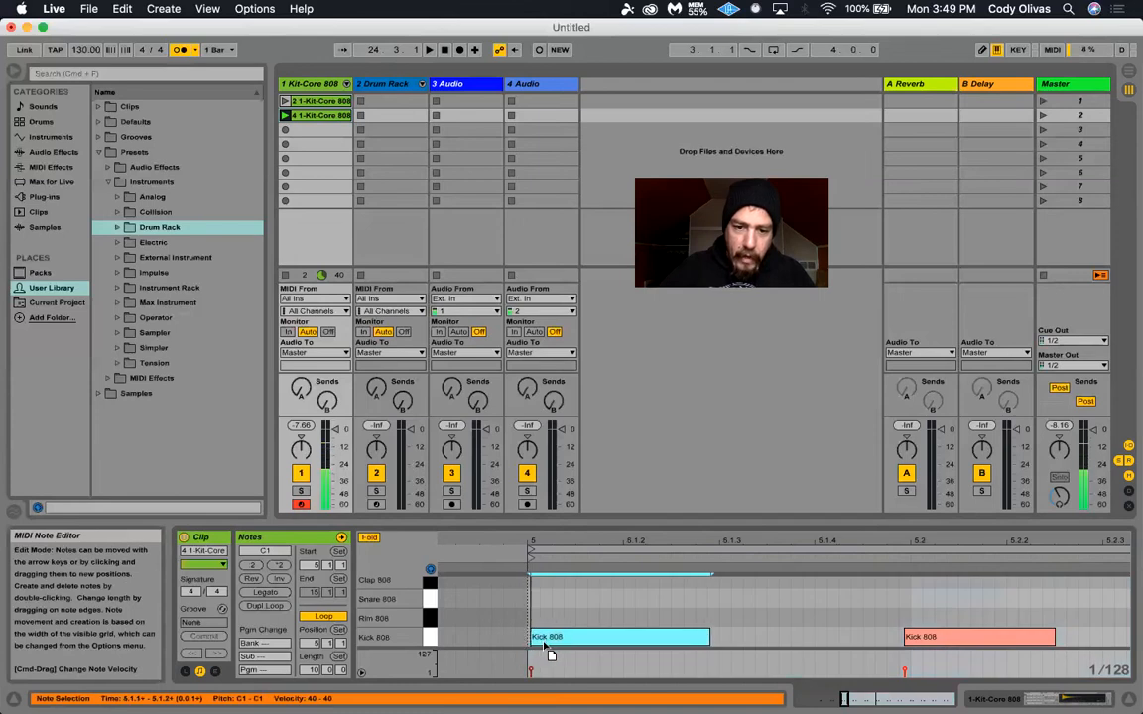
{"action": "left_click_drag", "start_coordinate": [543, 647], "coordinate": [535, 650]}
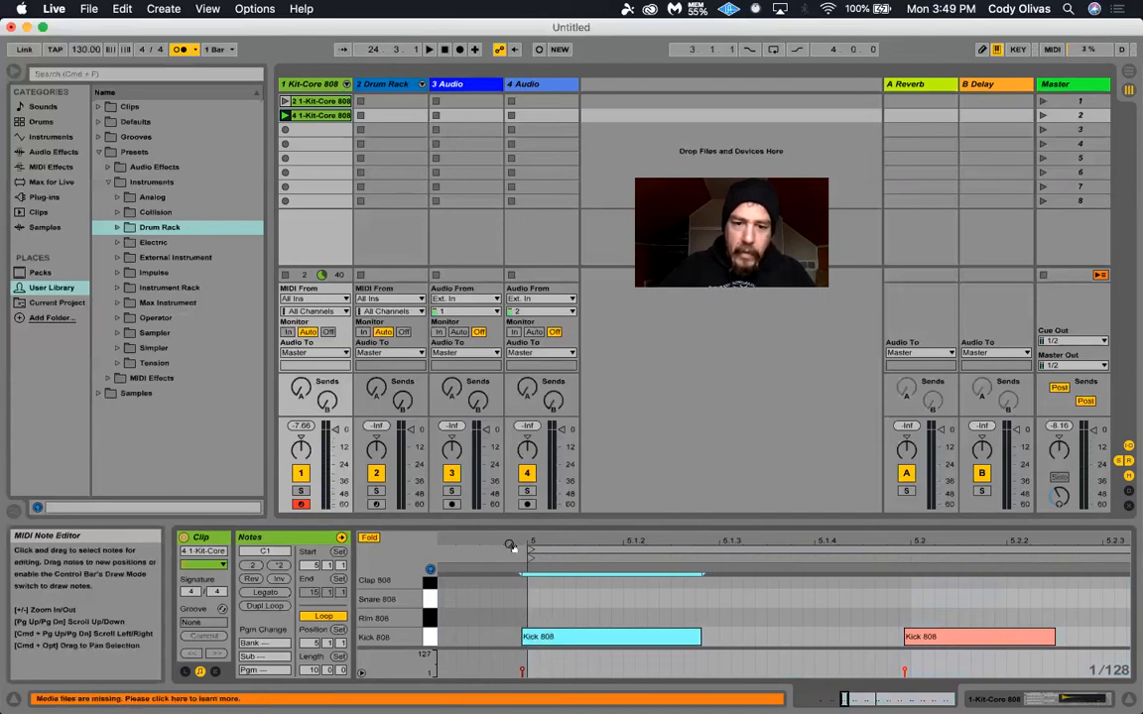
{"action": "left_click_drag", "start_coordinate": [566, 640], "coordinate": [583, 650]}
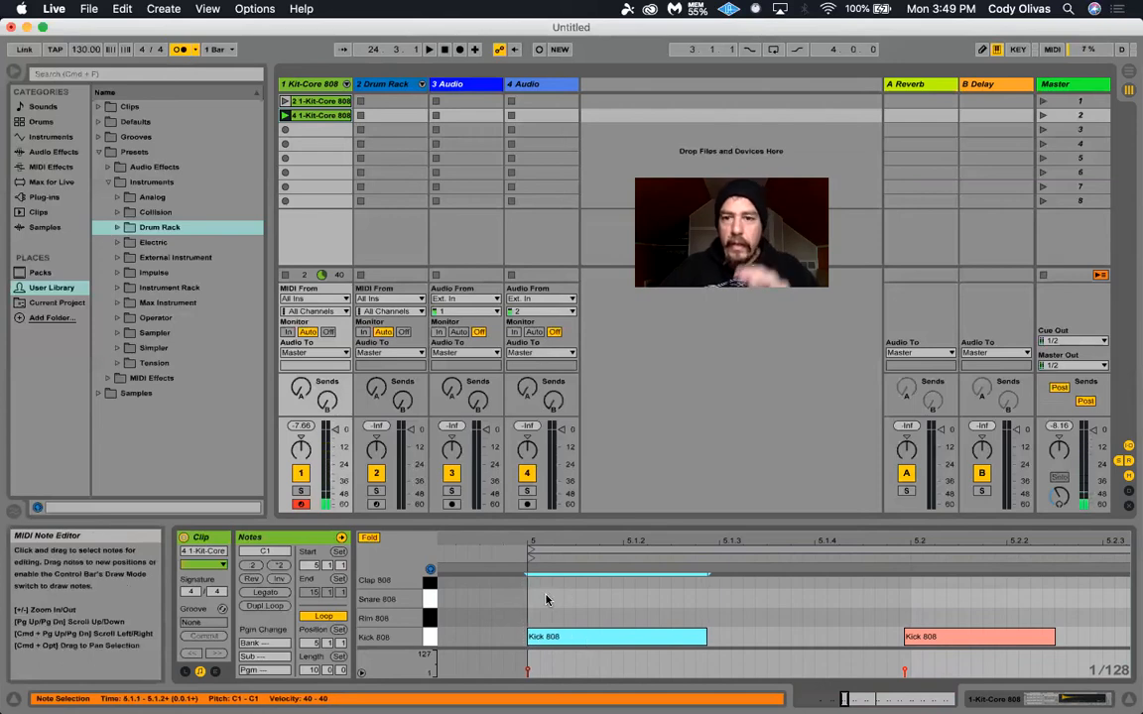
{"action": "left_click_drag", "start_coordinate": [693, 543], "coordinate": [736, 468]}
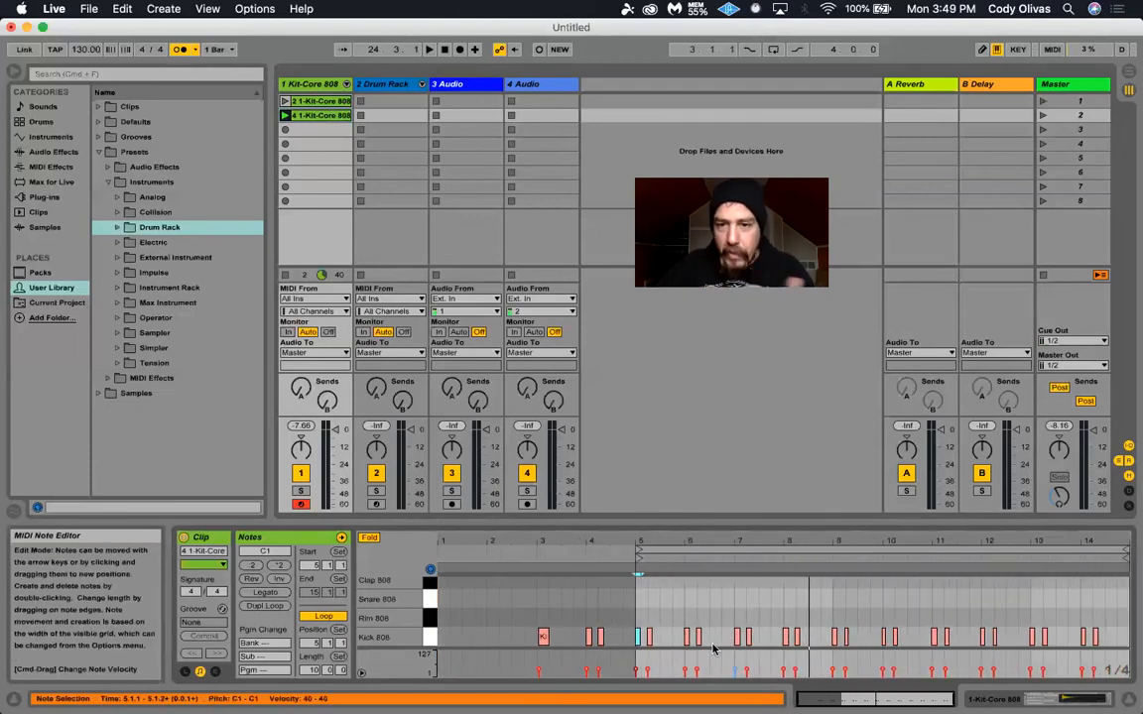
Shorten the second clip's loop to four bars, running from bar 5 to bar 9.
{"action": "left_click_drag", "start_coordinate": [1126, 551], "coordinate": [882, 554]}
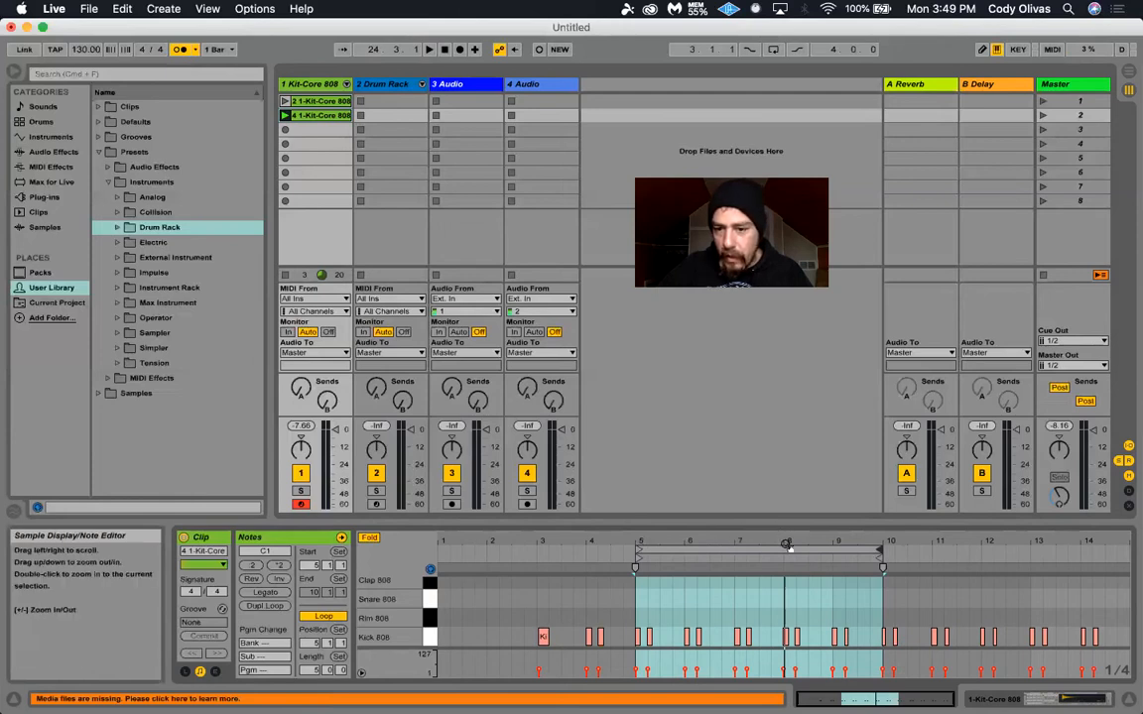
{"action": "left_click_drag", "start_coordinate": [880, 548], "coordinate": [836, 549]}
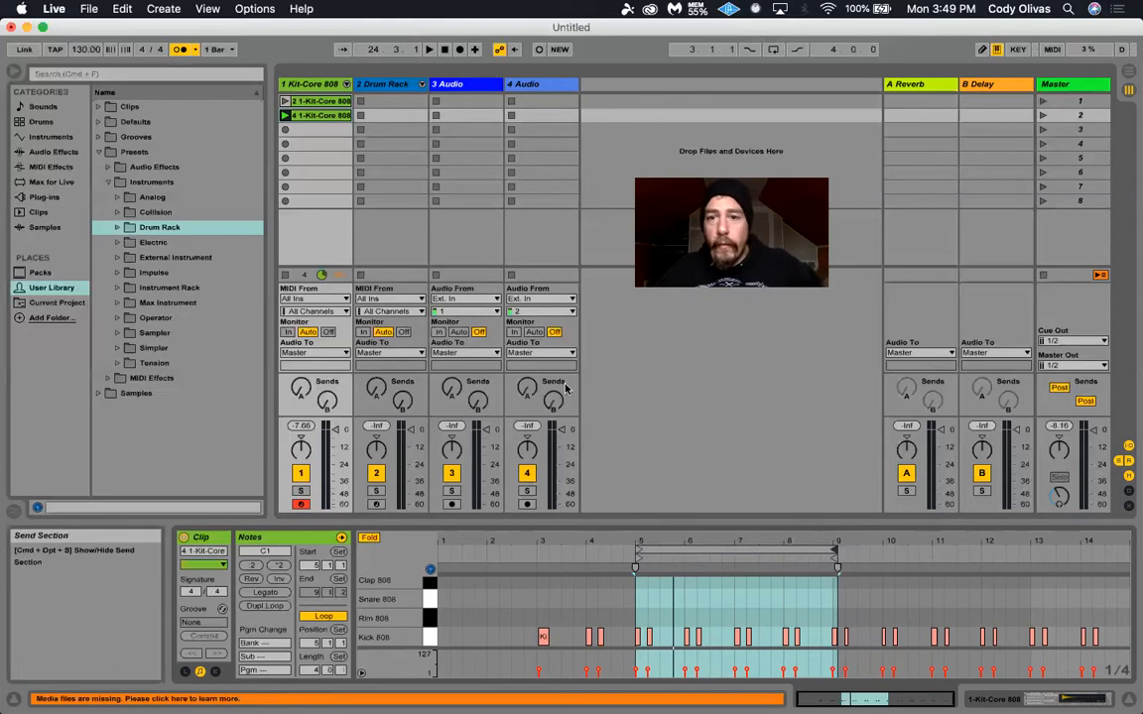
{"action": "left_click_drag", "start_coordinate": [837, 550], "coordinate": [831, 549]}
{"action": "left_click", "coordinate": [836, 636]}
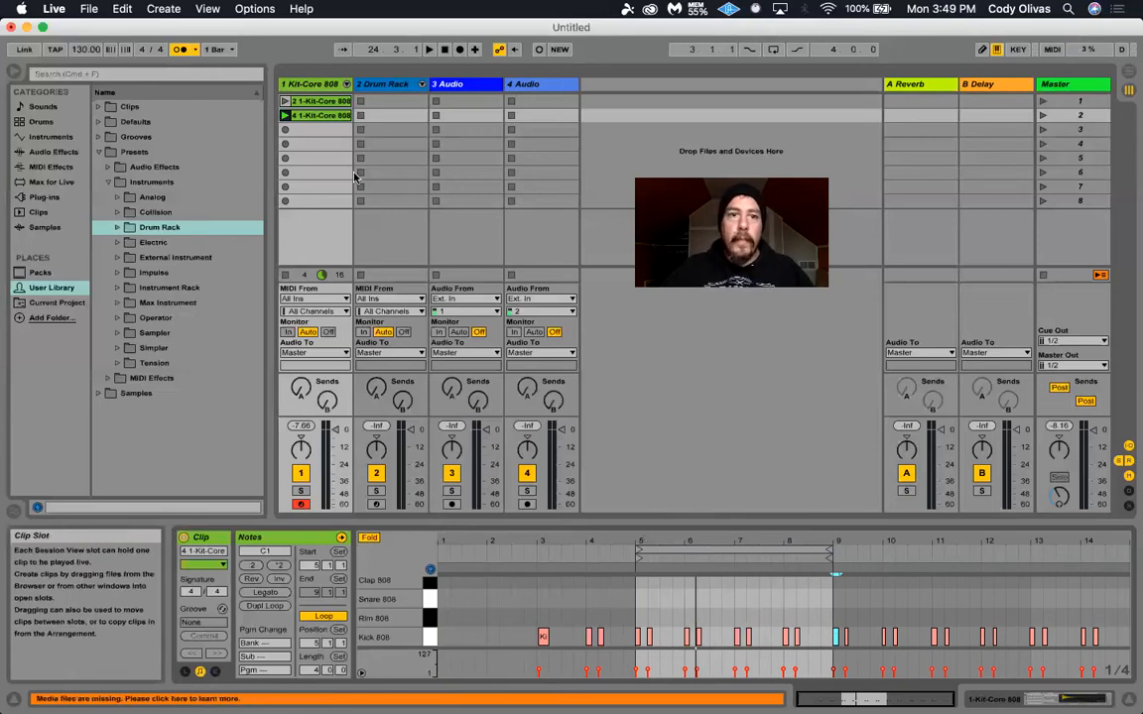
Play the second Kit-Core 808 clip, turn off the metronome, and alternate playback between the two clips.
{"action": "left_click", "coordinate": [285, 115]}
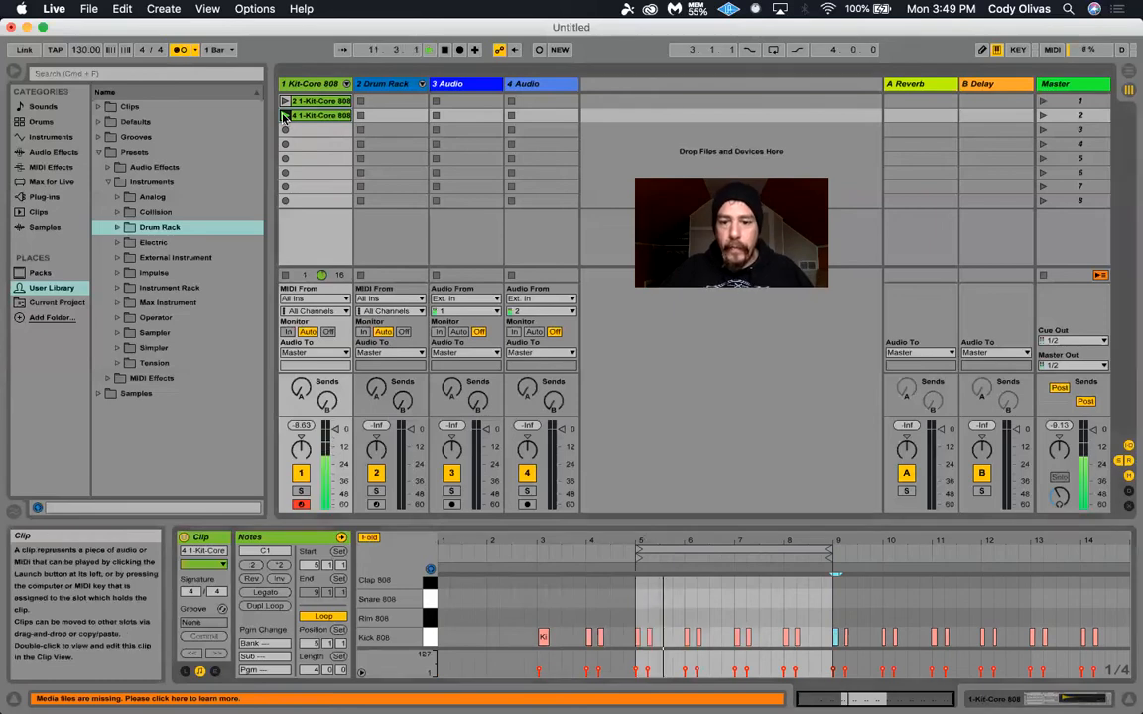
{"action": "left_click", "coordinate": [182, 51]}
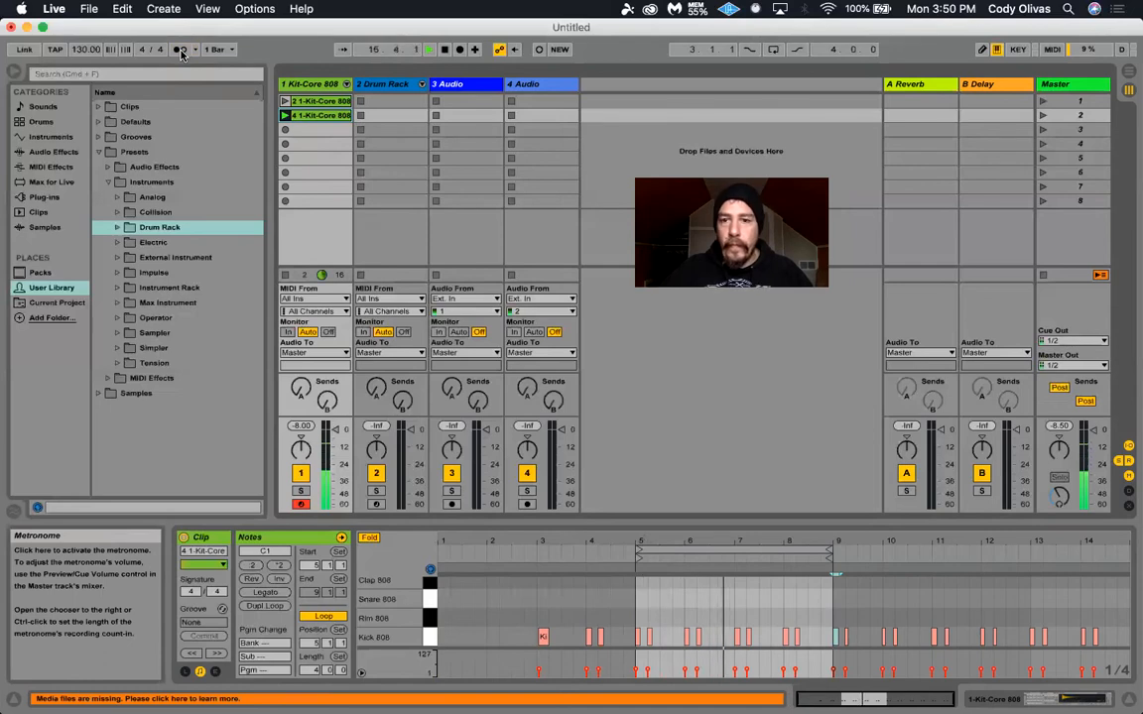
{"action": "left_click", "coordinate": [284, 104]}
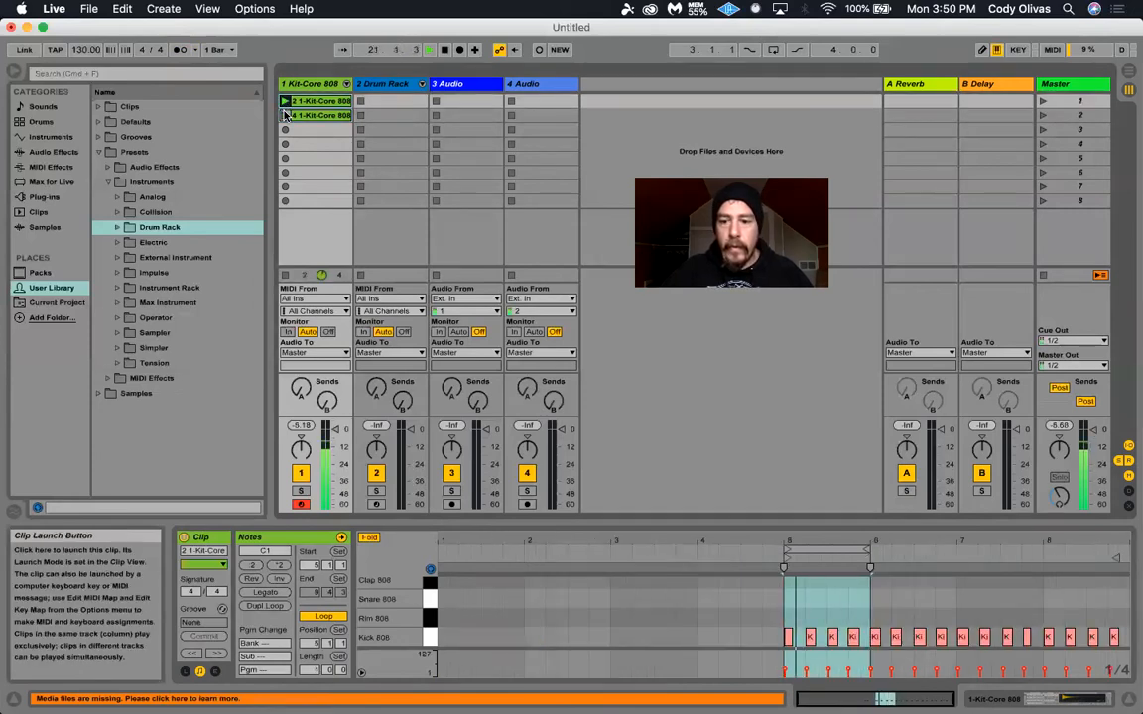
{"action": "left_click", "coordinate": [285, 116]}
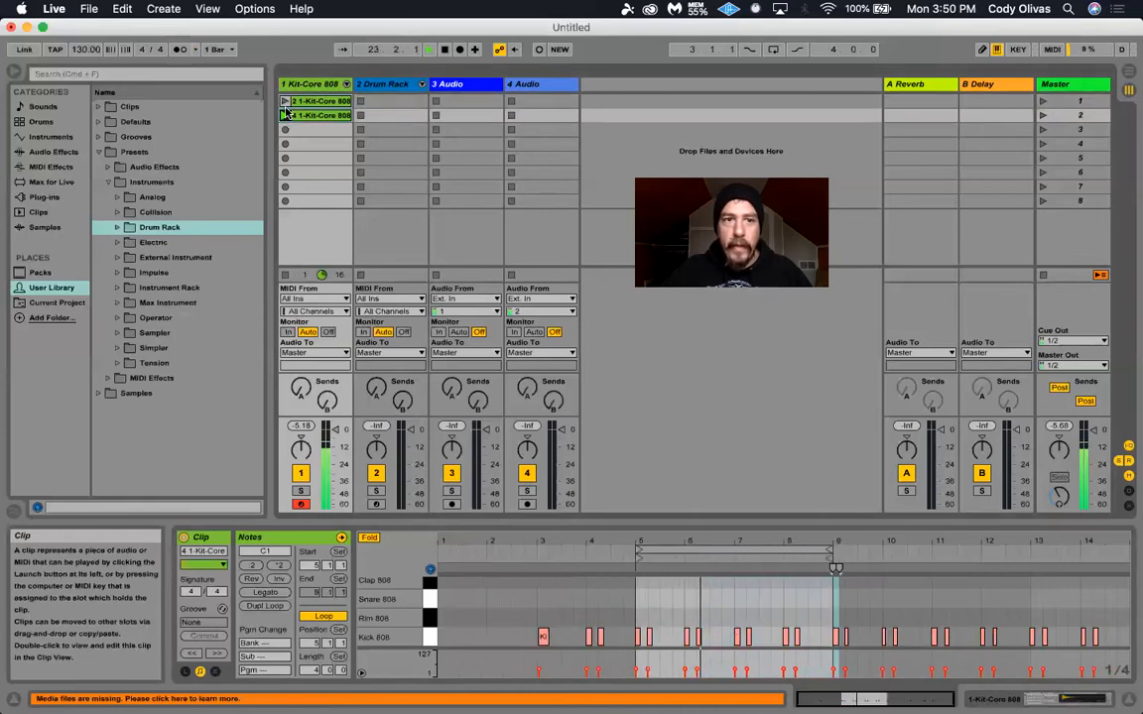
{"action": "left_click", "coordinate": [284, 102]}
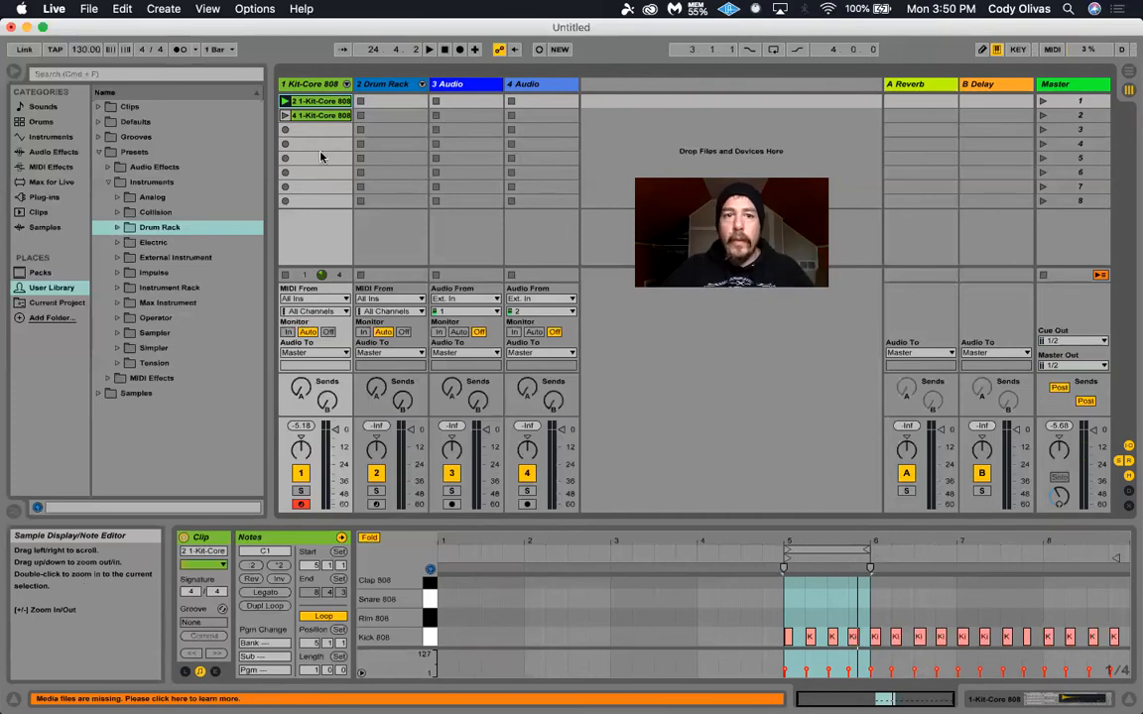
Compare the two clips' loops and extend the first clip's loop to four bars, from bar 5 to bar 9.
{"action": "left_click", "coordinate": [316, 115]}
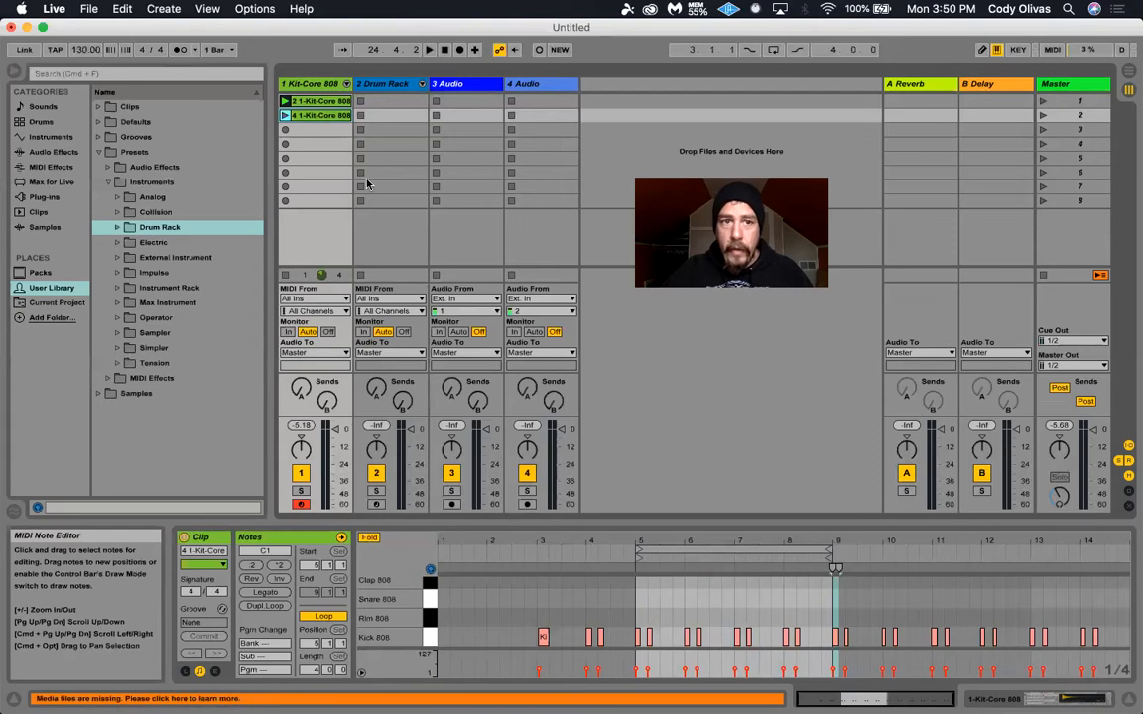
{"action": "left_click", "coordinate": [311, 101]}
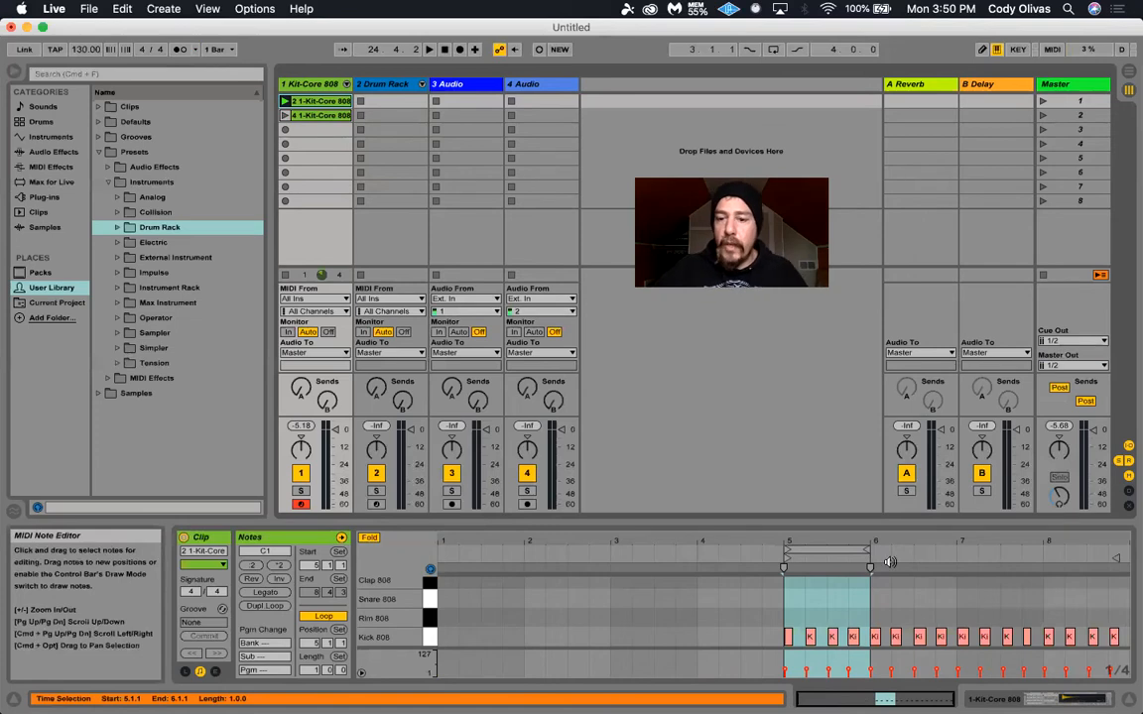
{"action": "left_click_drag", "start_coordinate": [864, 546], "coordinate": [1044, 555]}
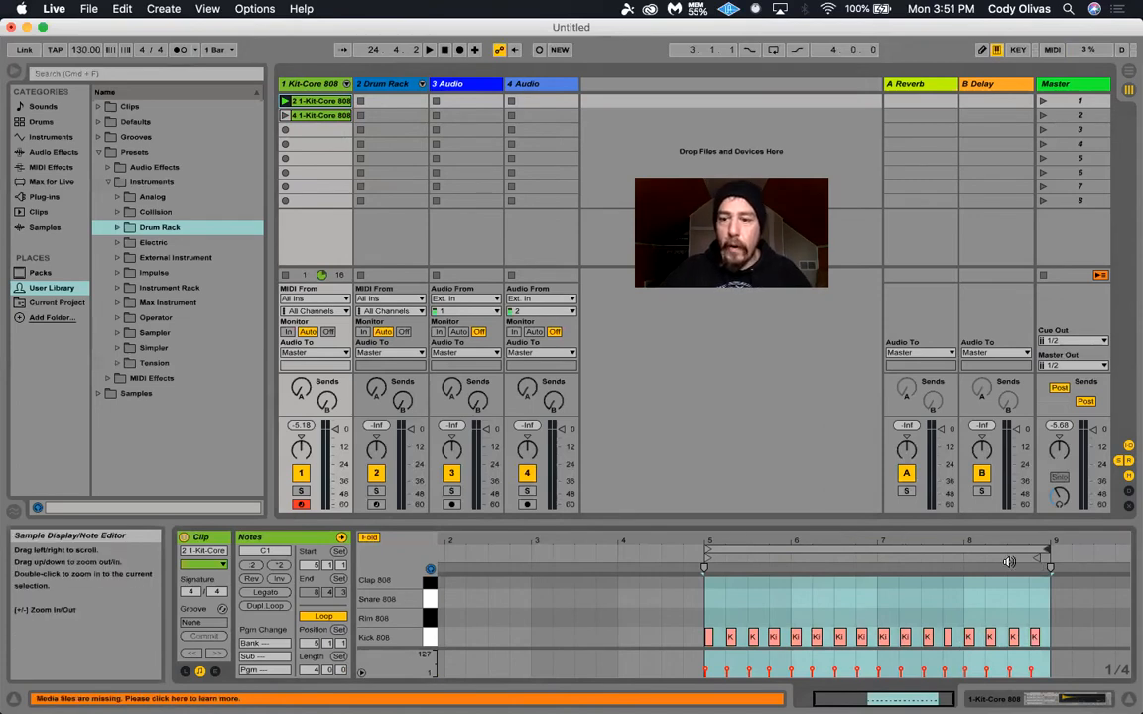
Launch the second Kit-Core 808 clip and switch playback to the first clip.
{"action": "left_click", "coordinate": [285, 116]}
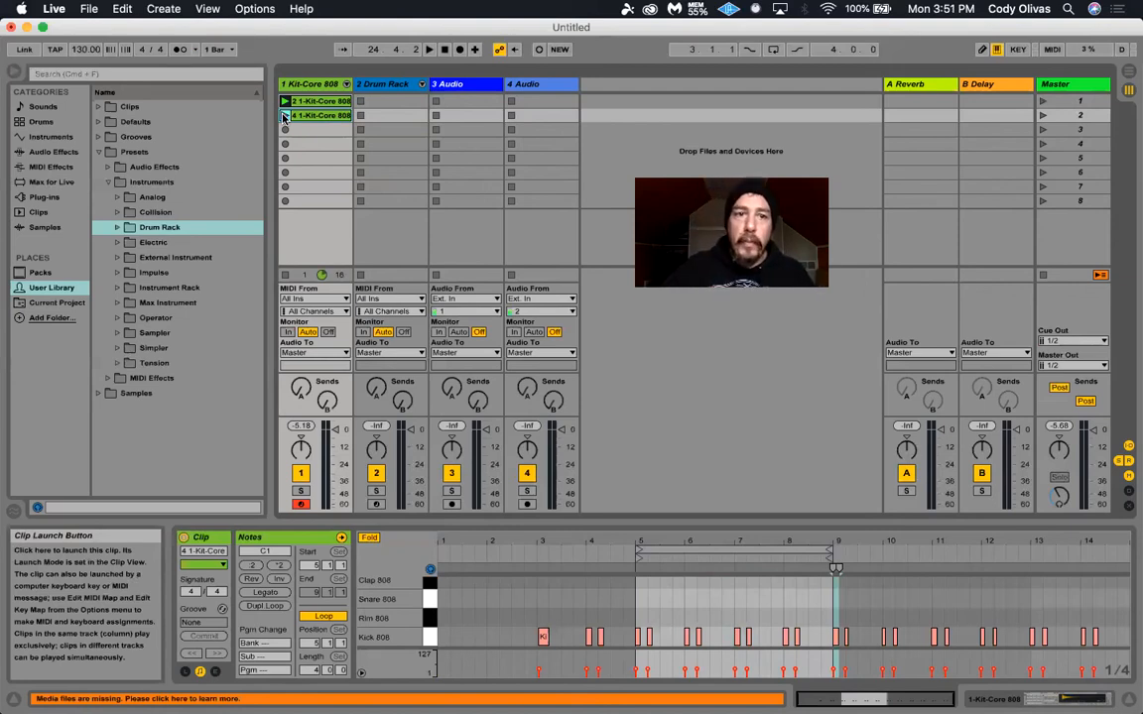
{"action": "left_click", "coordinate": [285, 117]}
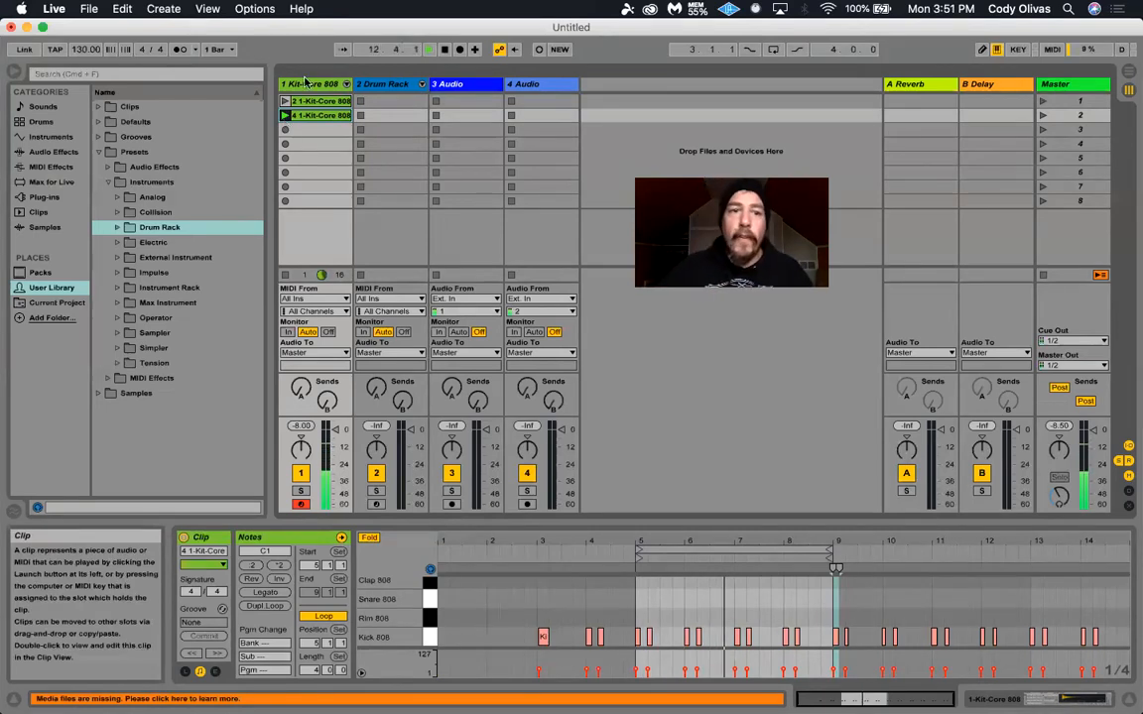
{"action": "left_click", "coordinate": [317, 101]}
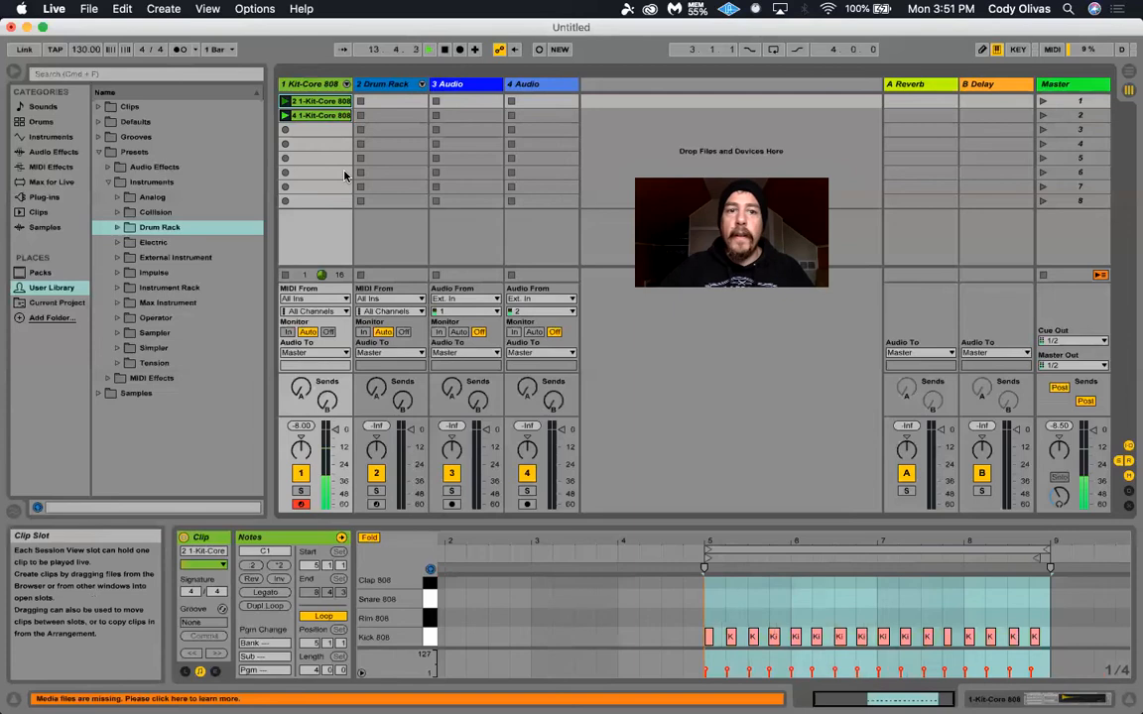
In the second clip, shift the two kick notes at bar 9 to start at 9.1.3 and move the bar 3 kick to Rim 808.
{"action": "left_click", "coordinate": [307, 115]}
{"action": "left_click", "coordinate": [838, 625]}
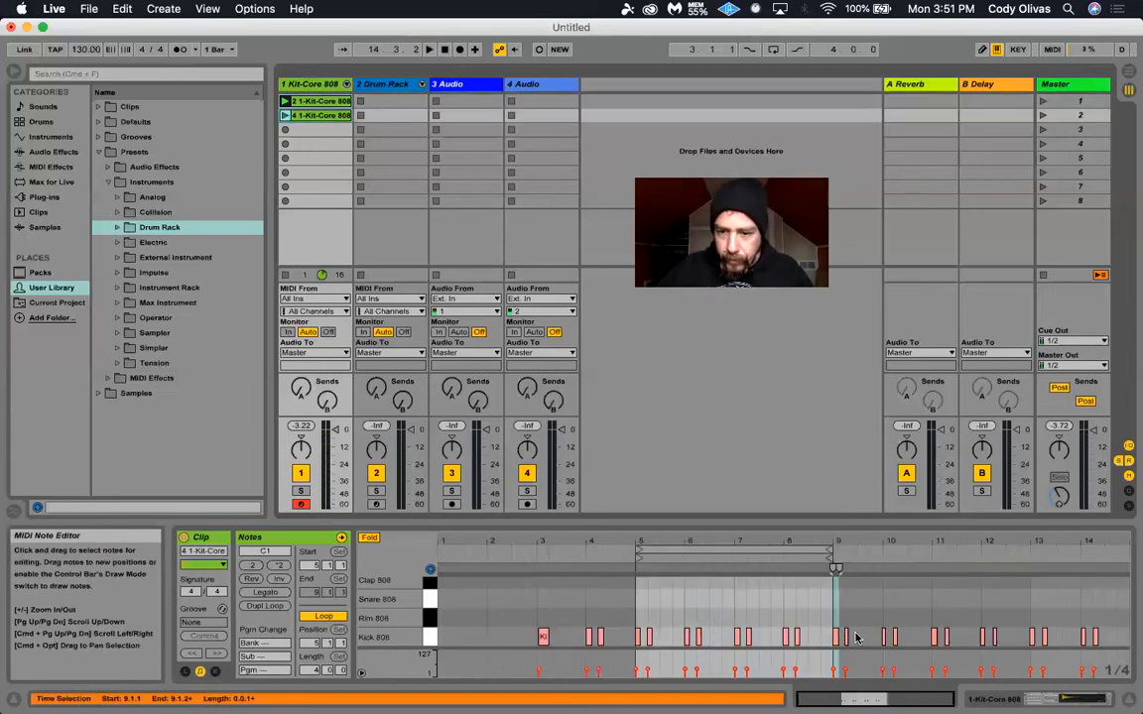
{"action": "double_click", "coordinate": [840, 636]}
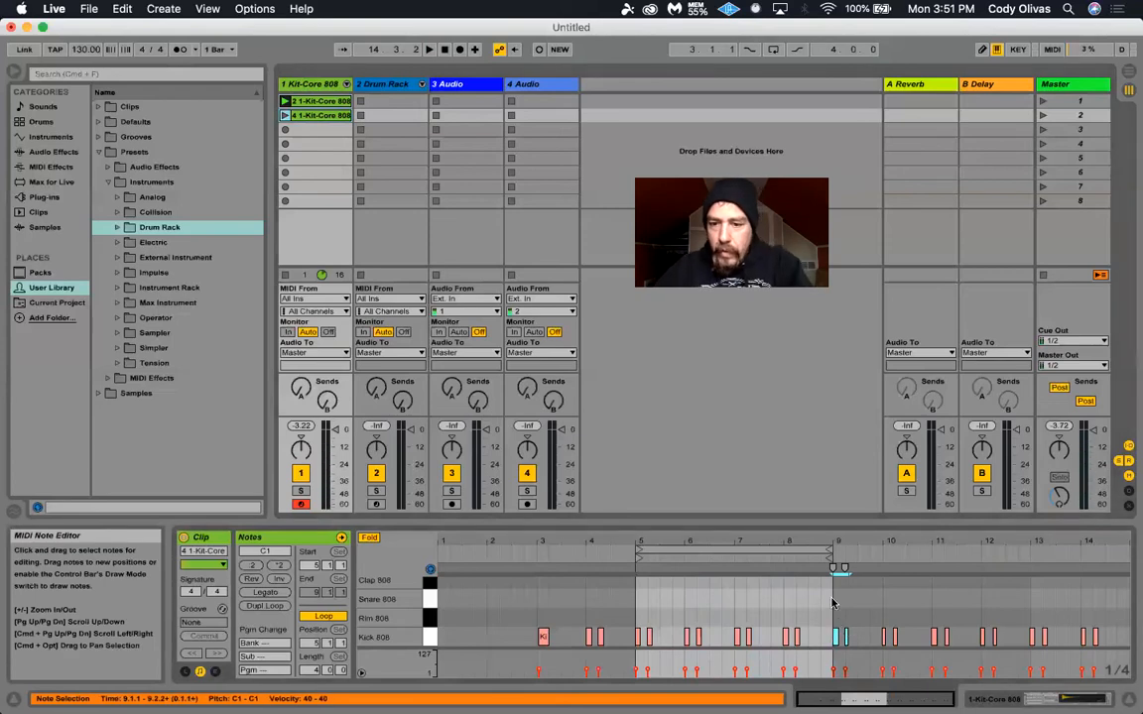
{"action": "left_click_drag", "start_coordinate": [845, 541], "coordinate": [776, 599]}
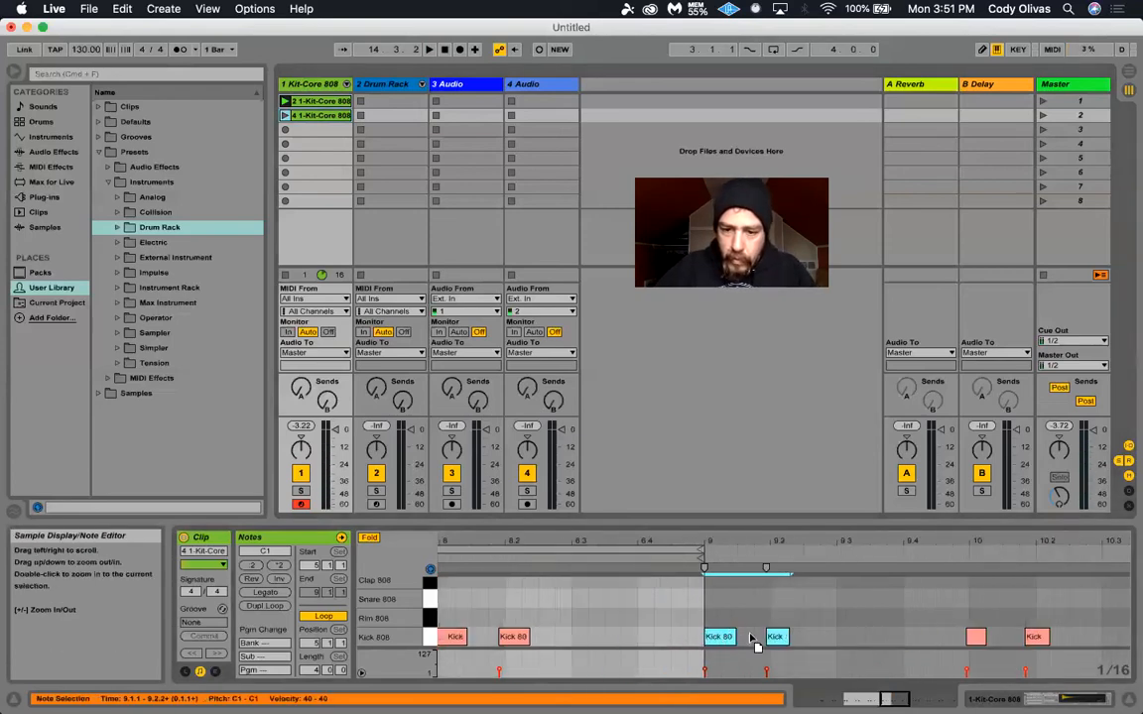
{"action": "left_click_drag", "start_coordinate": [719, 635], "coordinate": [750, 629]}
{"action": "left_click_drag", "start_coordinate": [735, 541], "coordinate": [770, 599]}
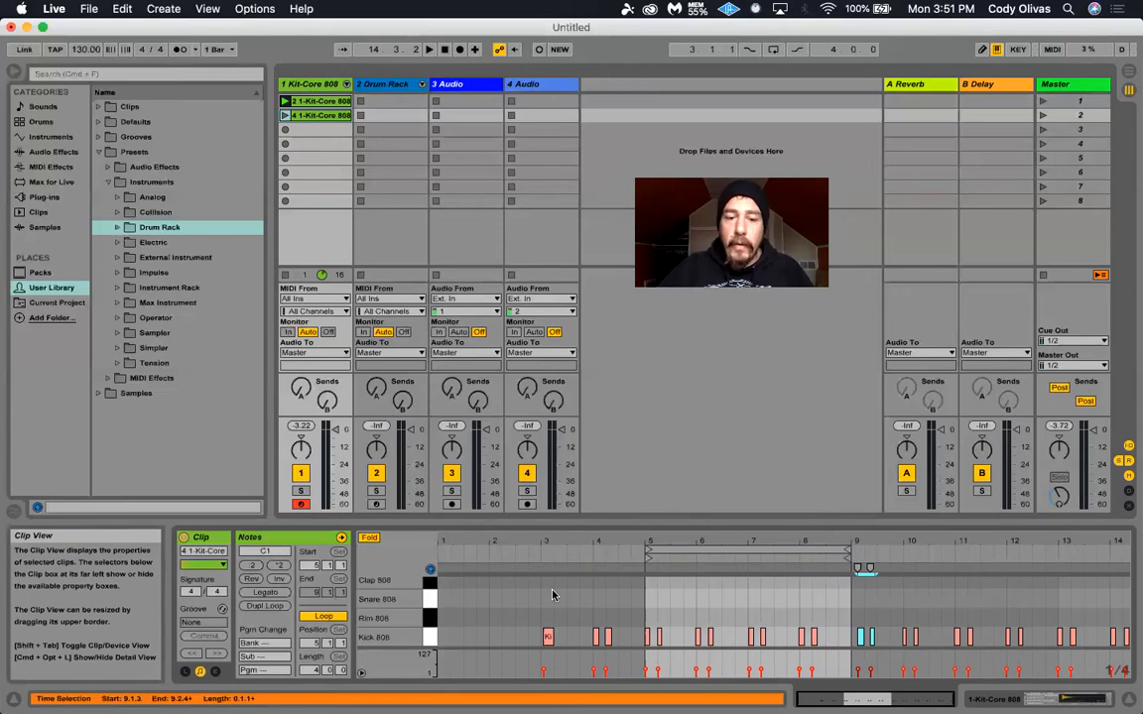
{"action": "left_click", "coordinate": [547, 636]}
{"action": "left_click_drag", "start_coordinate": [548, 640], "coordinate": [549, 620]}
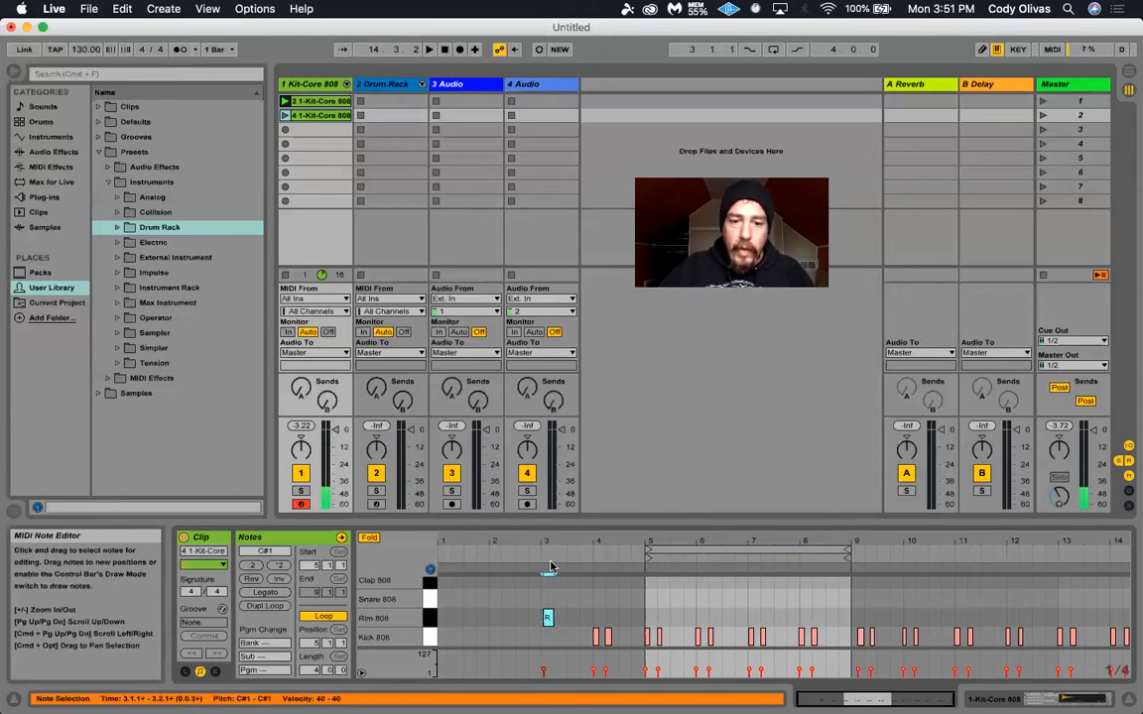
Move the bar 6 kick note to Rim 808 and place Snare 808 notes on beats 1 and 3 of bars 5 through 8.
{"action": "left_click", "coordinate": [697, 639]}
{"action": "key", "text": "Up"}
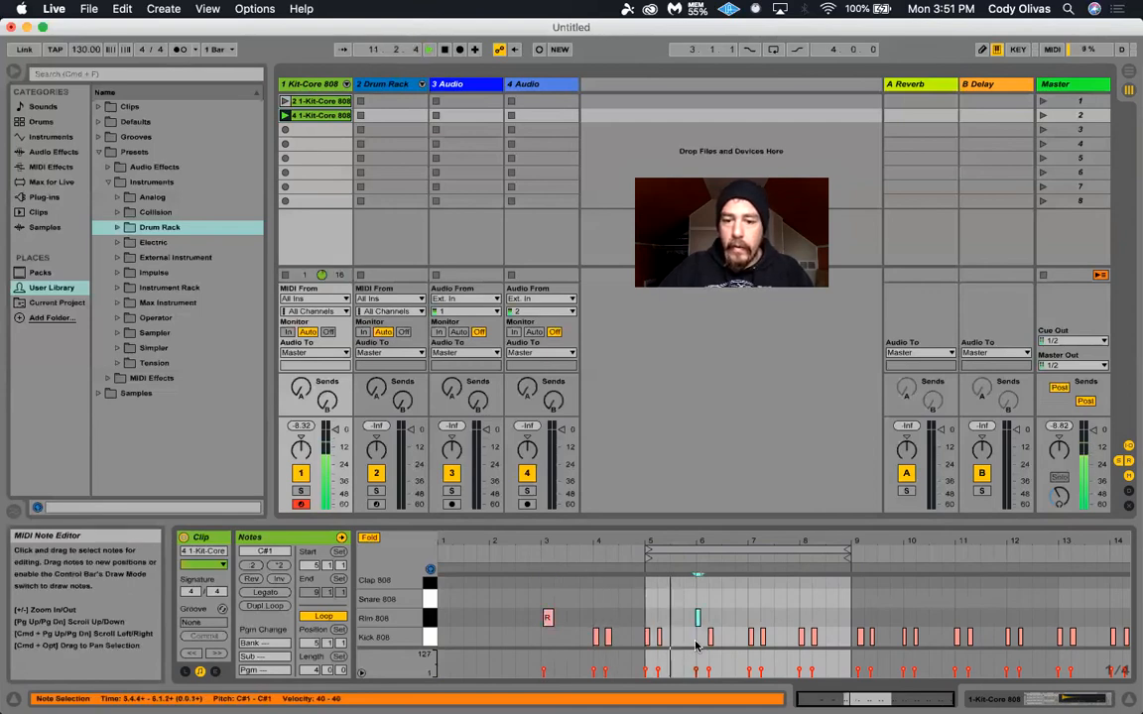
{"action": "left_click", "coordinate": [750, 599]}
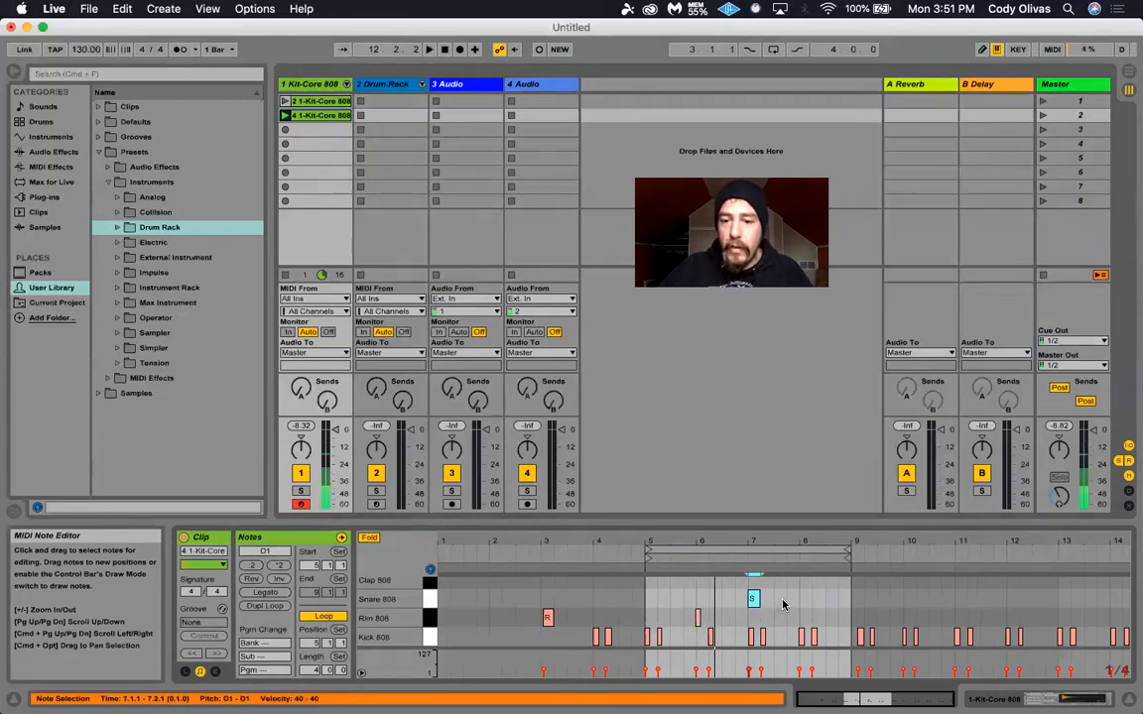
{"action": "left_click", "coordinate": [778, 599]}
{"action": "left_click", "coordinate": [816, 599]}
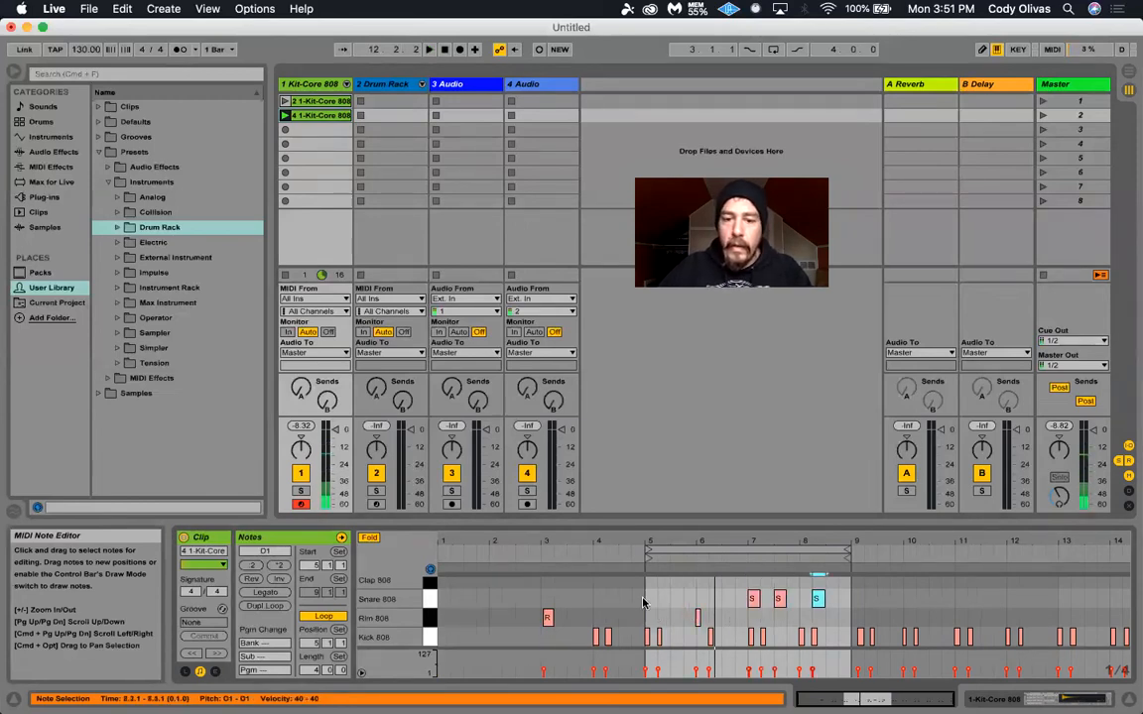
{"action": "left_click", "coordinate": [646, 601]}
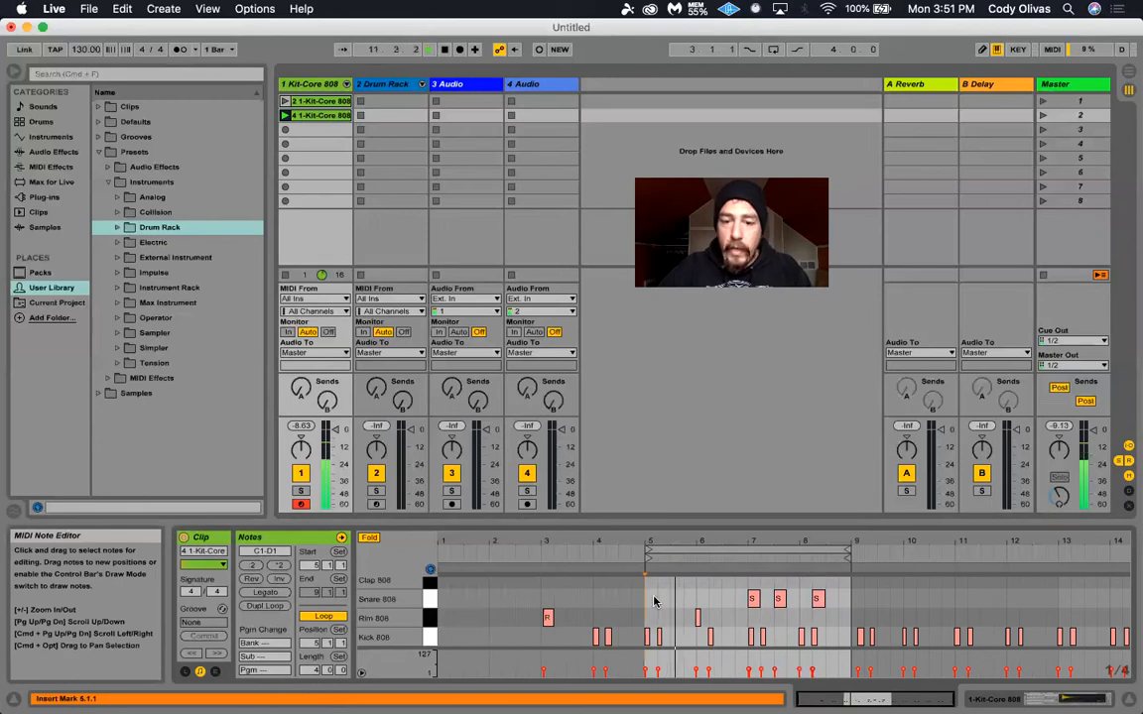
{"action": "left_click", "coordinate": [649, 600]}
{"action": "left_click", "coordinate": [676, 599]}
{"action": "left_click", "coordinate": [701, 600]}
{"action": "left_click", "coordinate": [727, 599]}
{"action": "left_click_drag", "start_coordinate": [817, 603], "coordinate": [806, 599]}
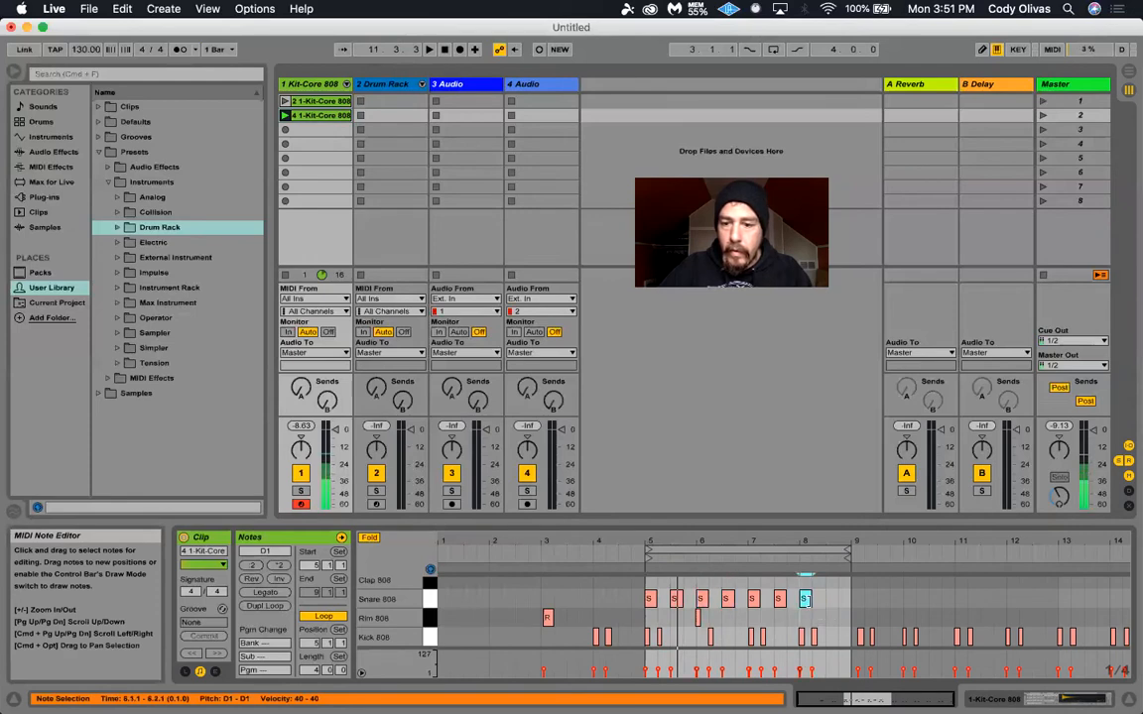
{"action": "left_click", "coordinate": [834, 600]}
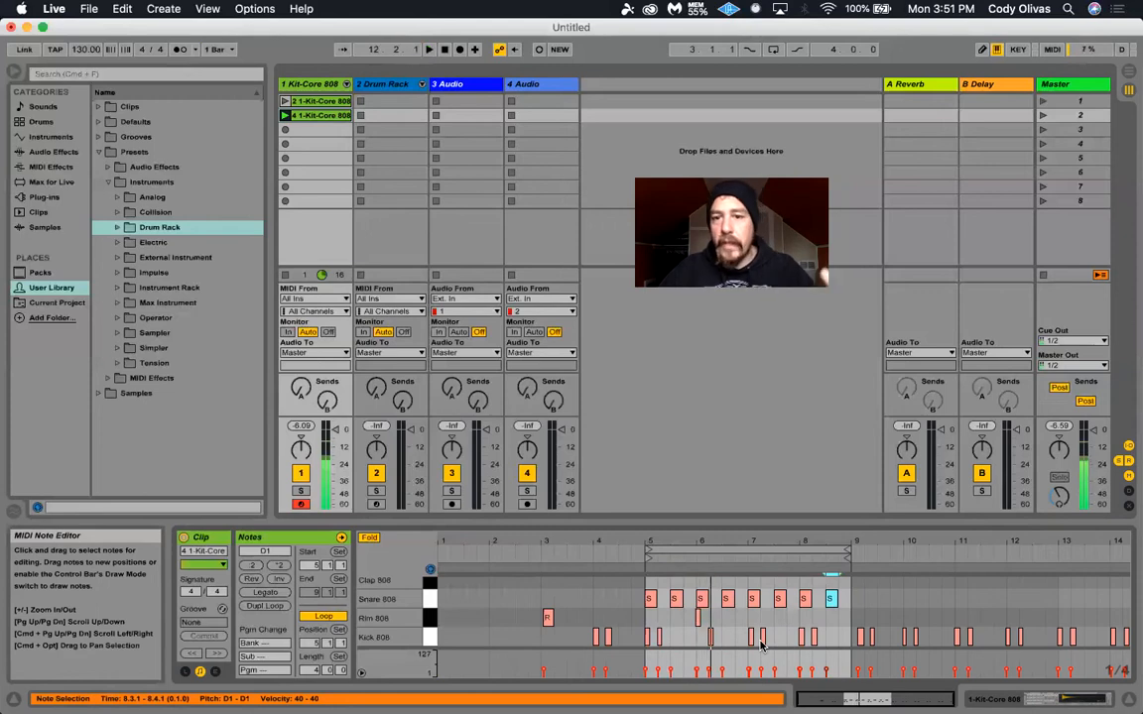
Return the bar 6 rim note to the Kick 808 row and delete all the Snare 808 notes.
{"action": "left_click", "coordinate": [698, 635]}
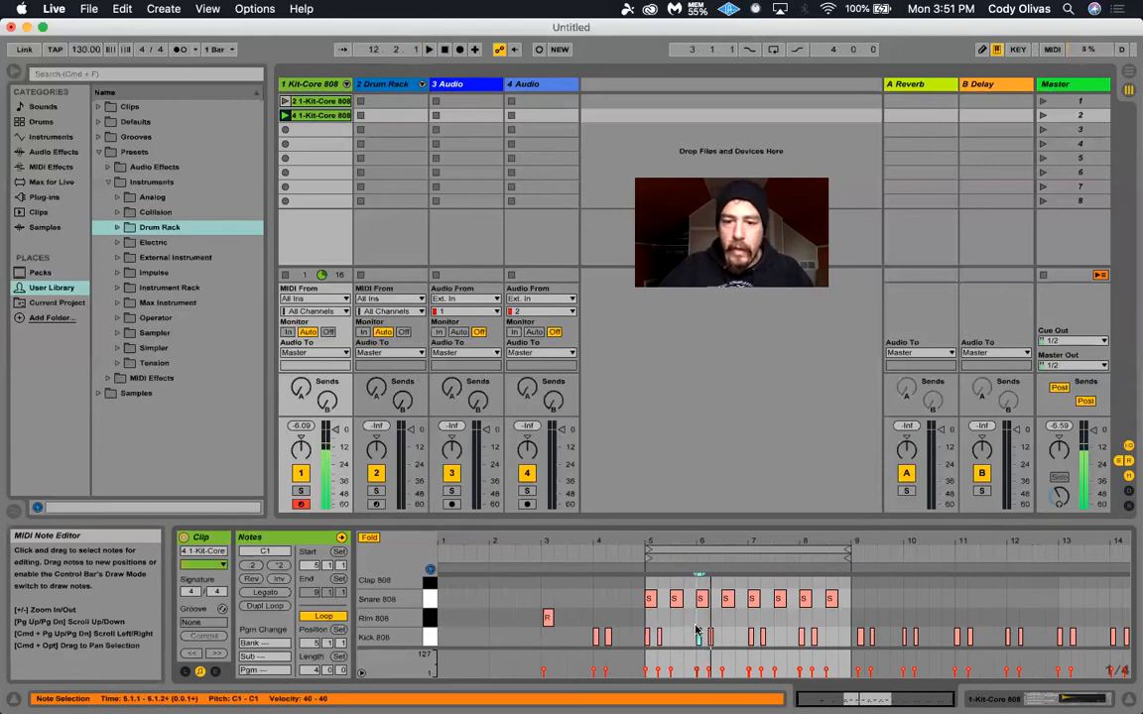
{"action": "left_click_drag", "start_coordinate": [839, 611], "coordinate": [644, 592]}
{"action": "key", "text": "Delete"}
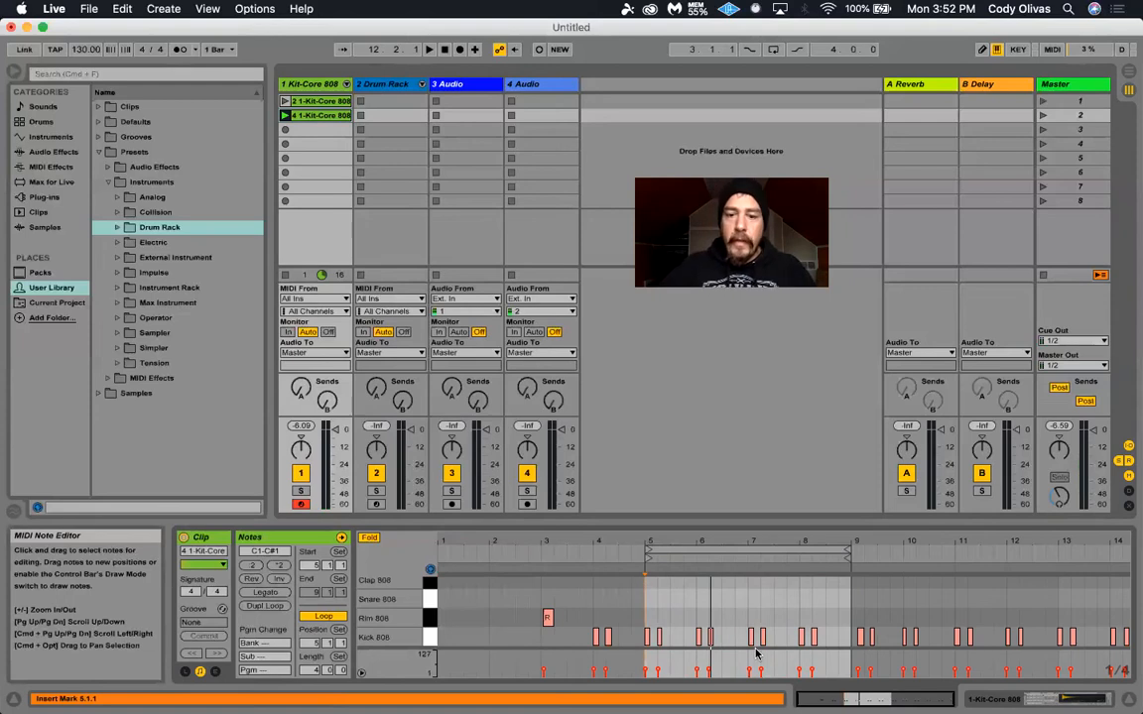
Examine the bar 5 kick note's alignment in the second clip and play its four-bar loop.
{"action": "left_click_drag", "start_coordinate": [648, 542], "coordinate": [589, 617]}
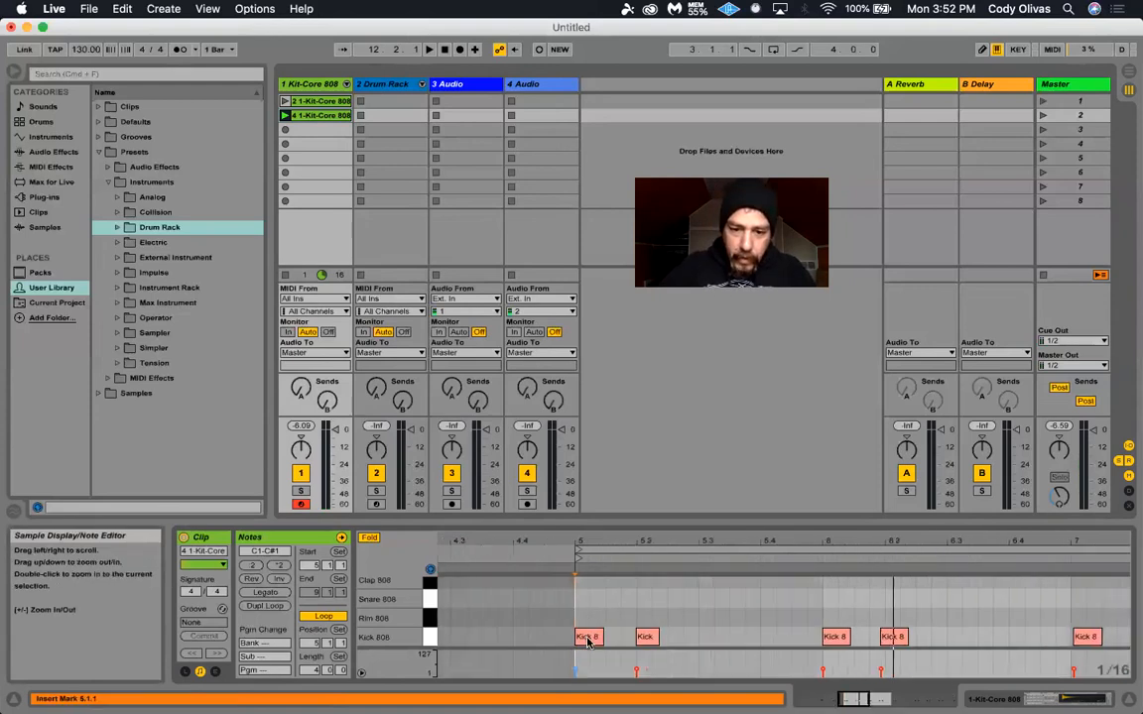
{"action": "left_click", "coordinate": [588, 638]}
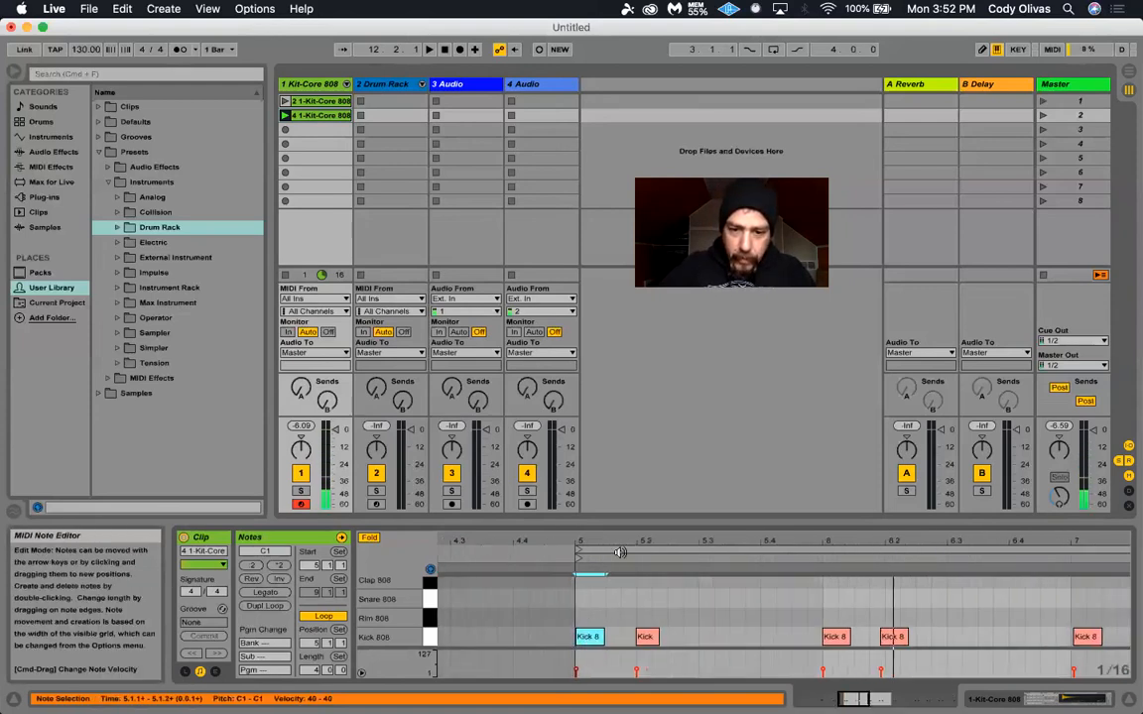
{"action": "left_click_drag", "start_coordinate": [631, 542], "coordinate": [633, 472]}
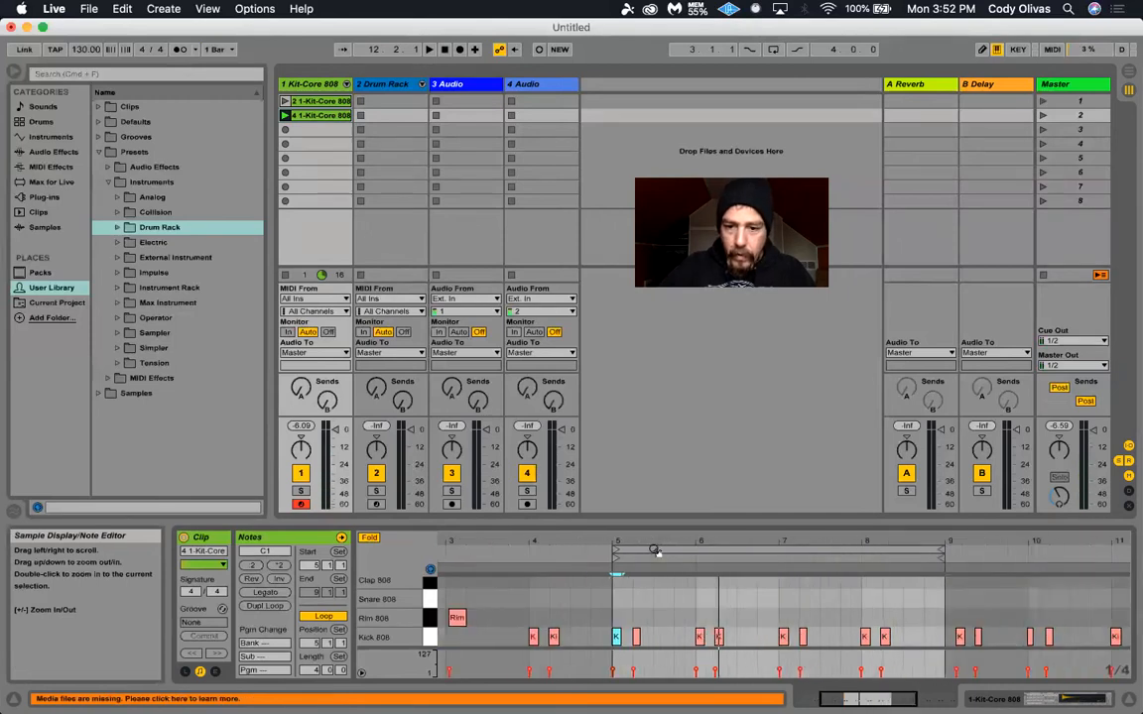
{"action": "left_click", "coordinate": [732, 547]}
{"action": "left_click_drag", "start_coordinate": [734, 540], "coordinate": [733, 512]}
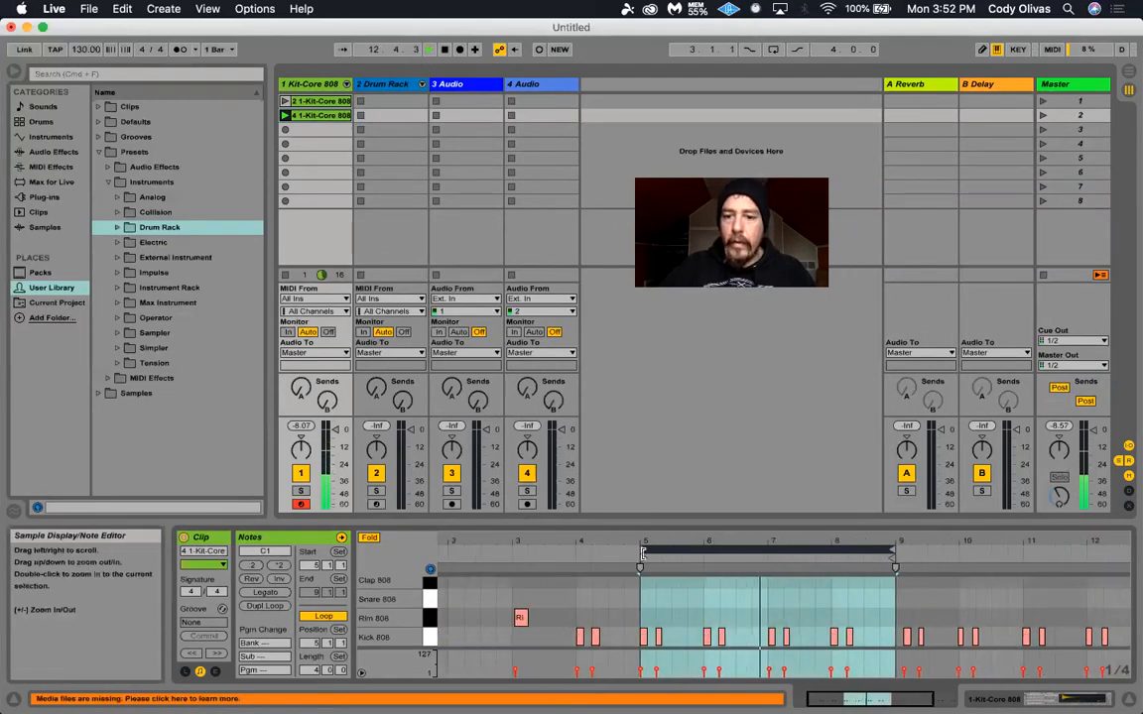
Launch the first clip and align its kick notes at 7.3, 7.4, 8 and 8.4 with the grid lines.
{"action": "left_click", "coordinate": [285, 101]}
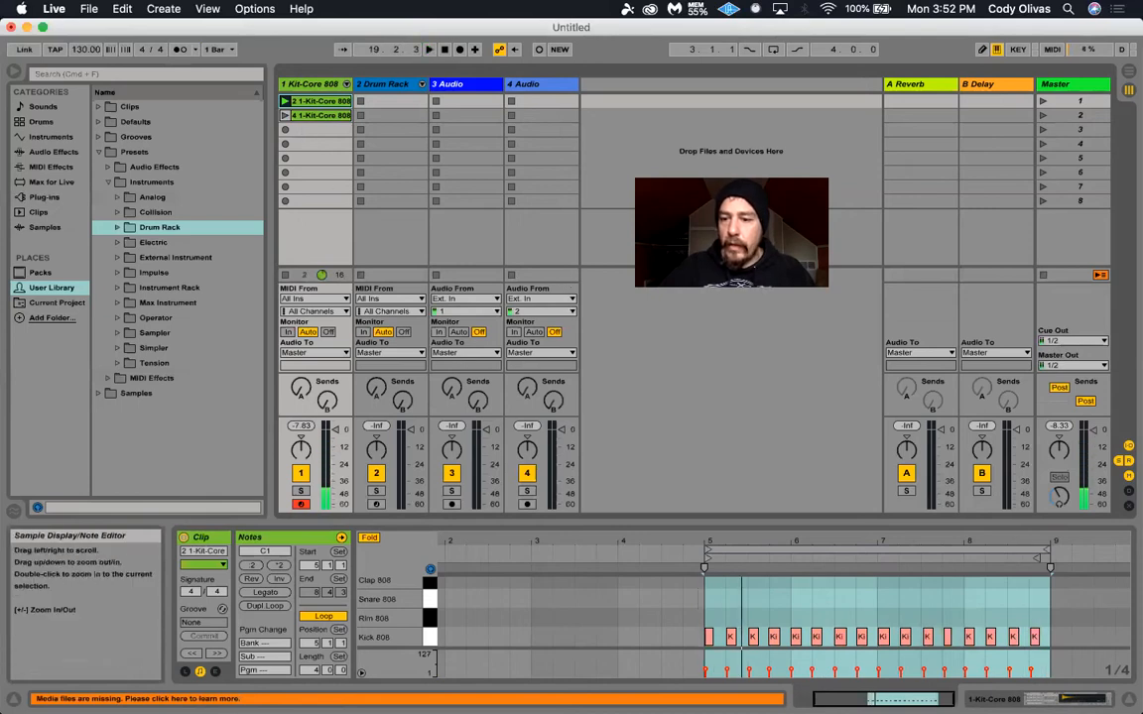
{"action": "left_click_drag", "start_coordinate": [1020, 542], "coordinate": [990, 641]}
{"action": "left_click_drag", "start_coordinate": [1103, 640], "coordinate": [1096, 640]}
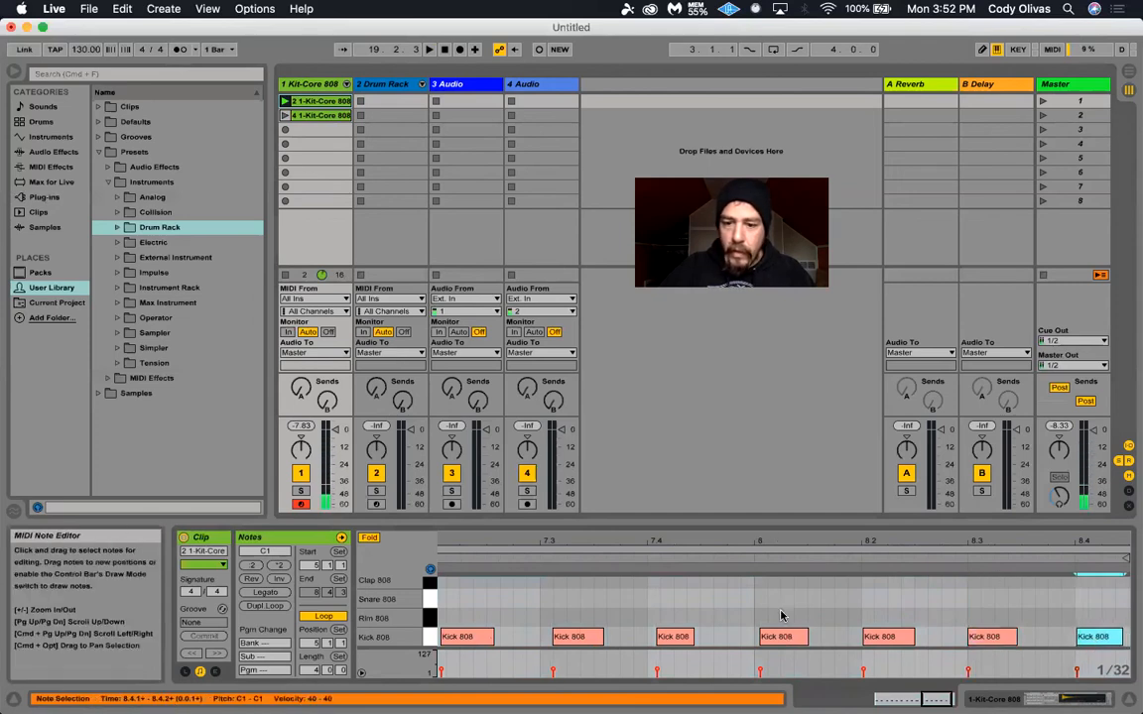
{"action": "left_click_drag", "start_coordinate": [782, 640], "coordinate": [779, 648]}
{"action": "left_click_drag", "start_coordinate": [672, 641], "coordinate": [666, 640]}
{"action": "left_click_drag", "start_coordinate": [579, 640], "coordinate": [567, 643]}
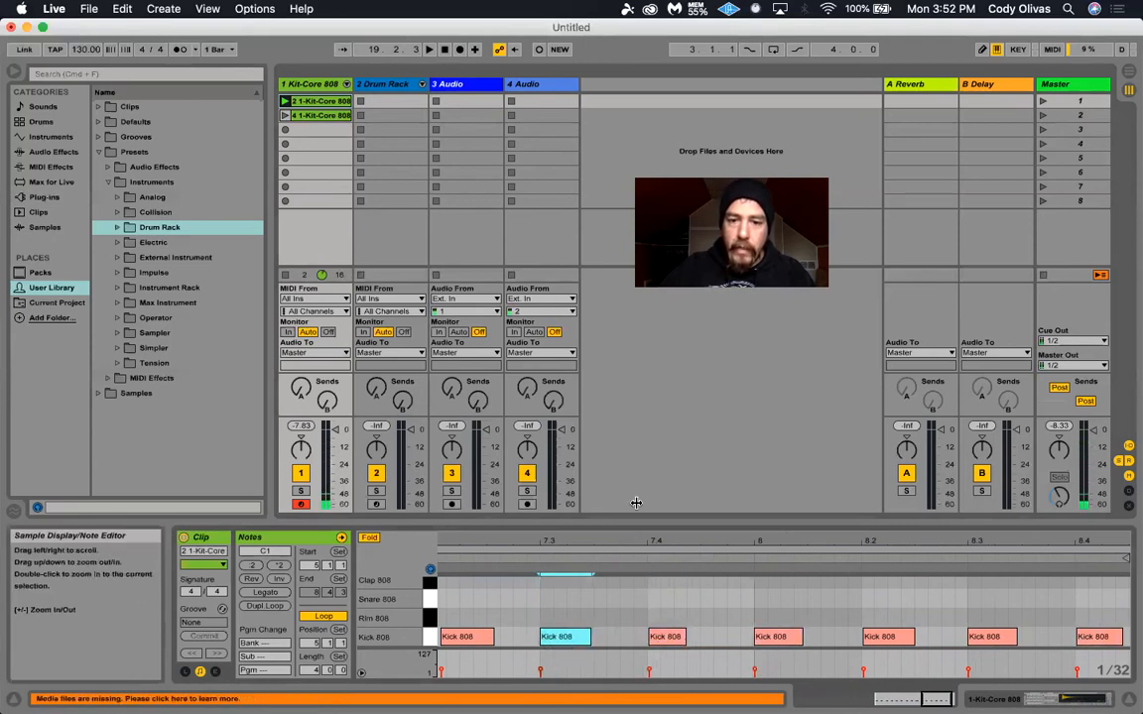
{"action": "left_click", "coordinate": [664, 548]}
{"action": "left_click_drag", "start_coordinate": [664, 541], "coordinate": [989, 549]}
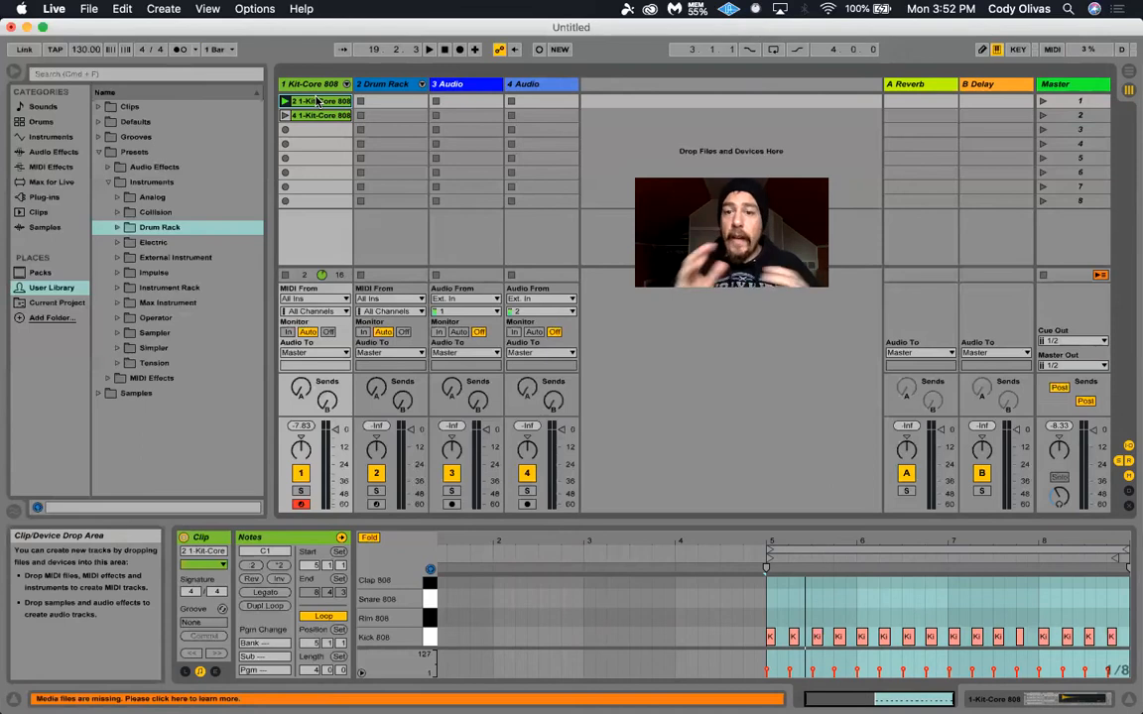
Rename the Kit-Core 808 track to Drums and the Drum Rack track to Piano.
{"action": "left_click", "coordinate": [386, 86]}
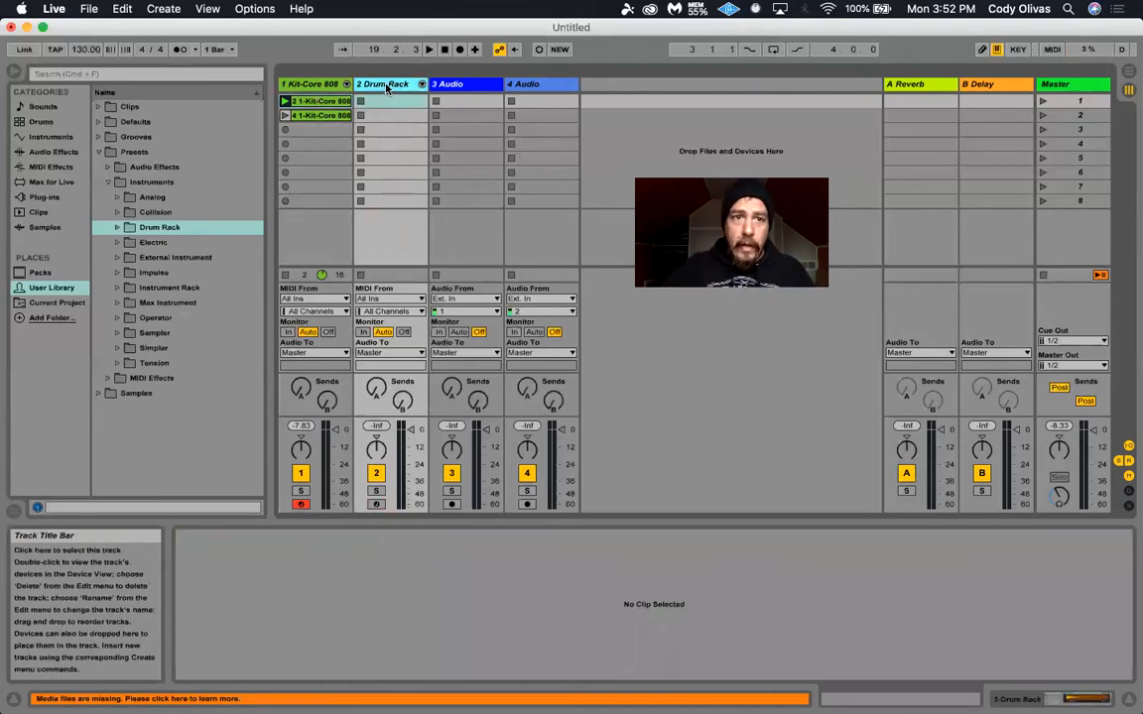
{"action": "left_click", "coordinate": [308, 84]}
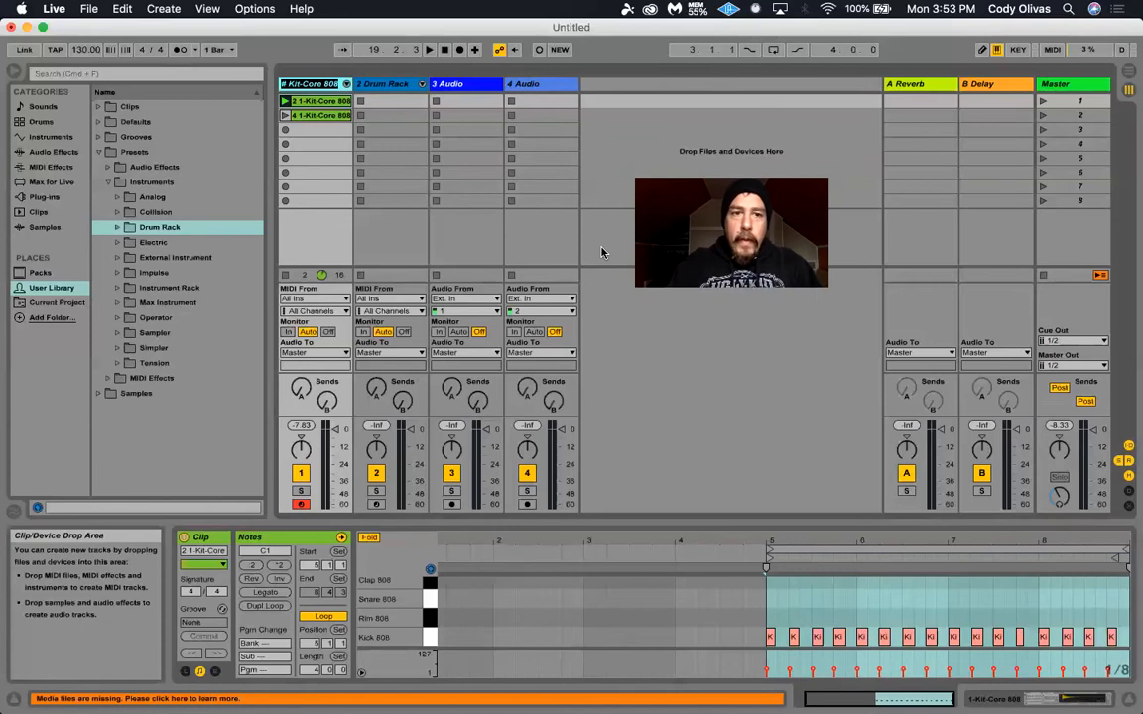
{"action": "type", "text": "Drums"}
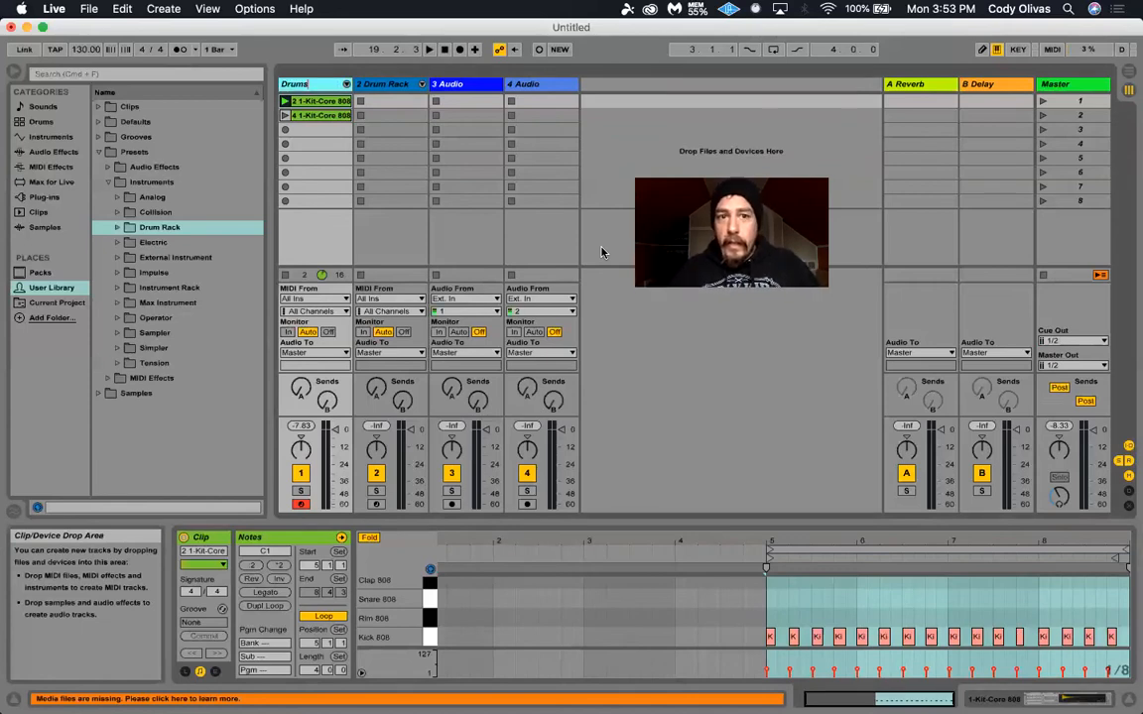
{"action": "key", "text": "Tab"}
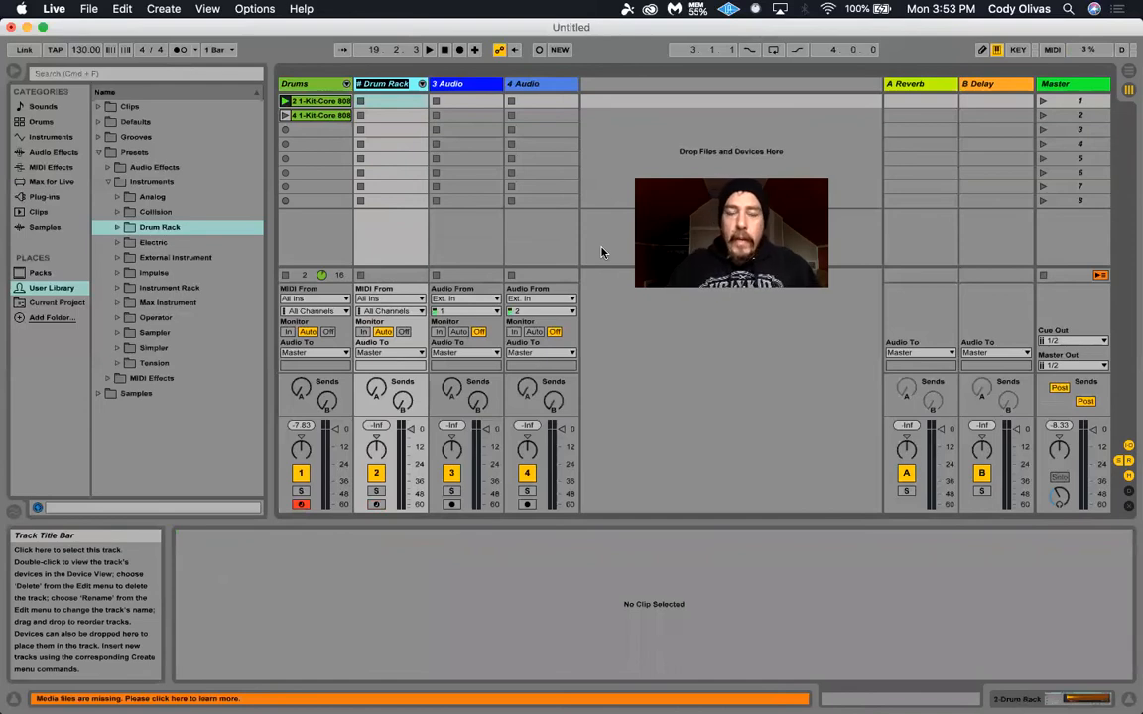
{"action": "type", "text": "Piano"}
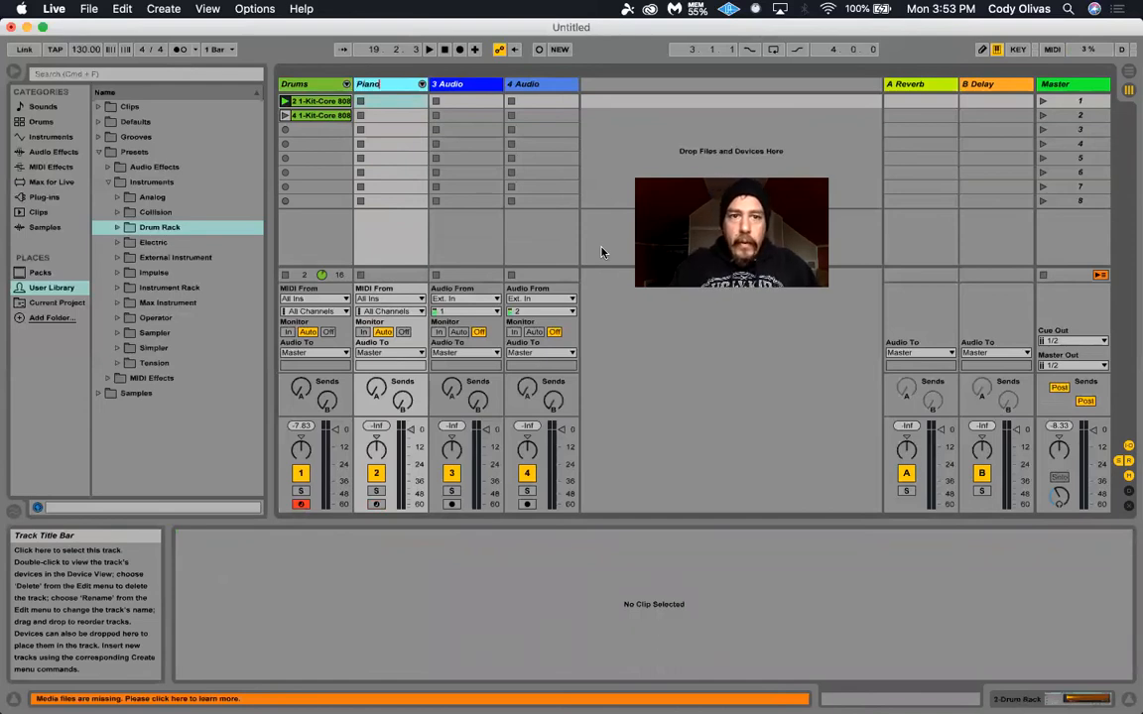
{"action": "key", "text": "Return"}
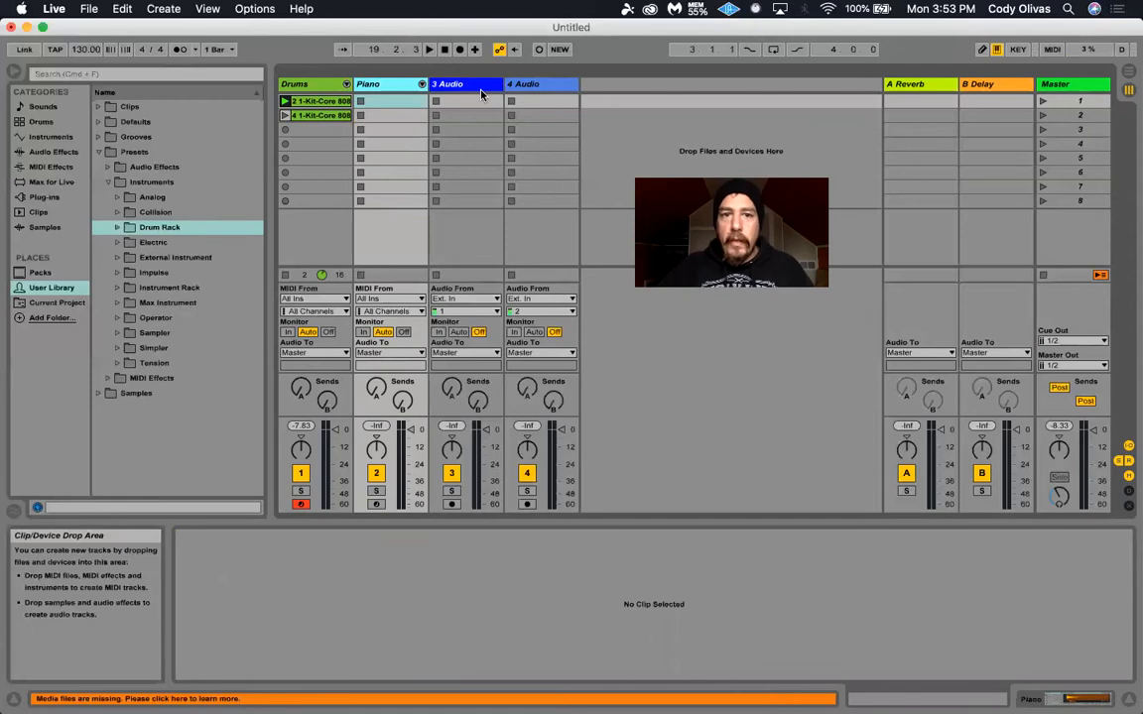
Delete the two unused audio tracks, 3 Audio and 4 Audio.
{"action": "left_click", "coordinate": [436, 83]}
{"action": "left_click", "coordinate": [537, 87]}
{"action": "left_click", "coordinate": [471, 89]}
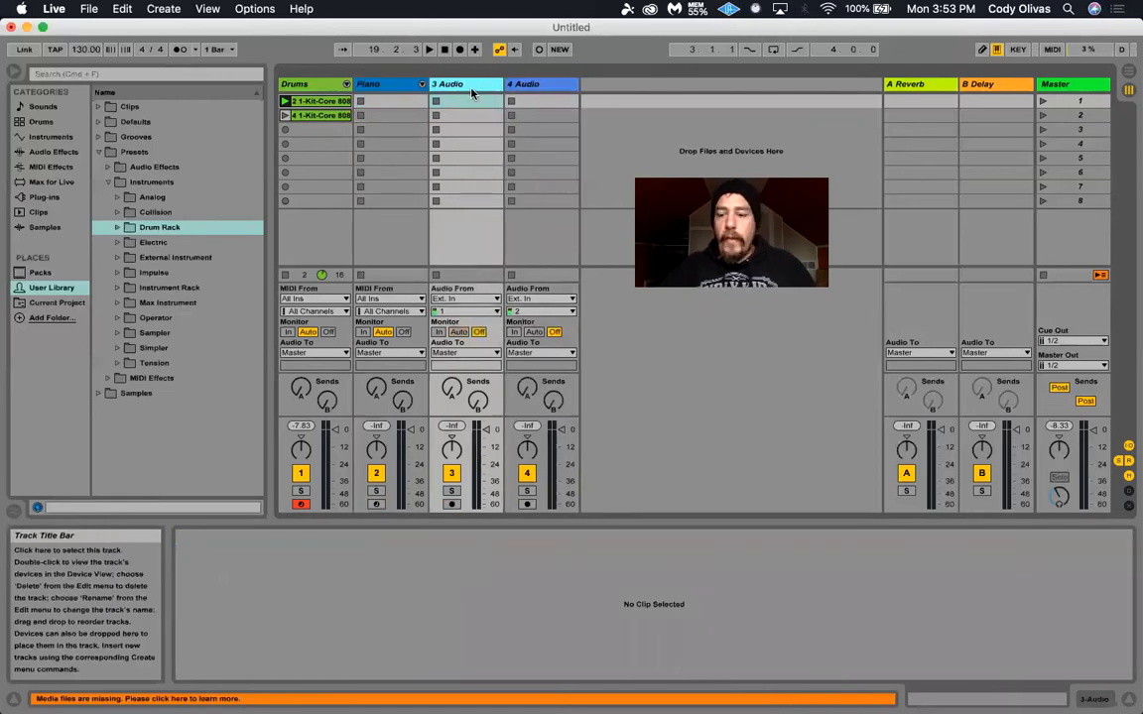
{"action": "key", "text": "Delete"}
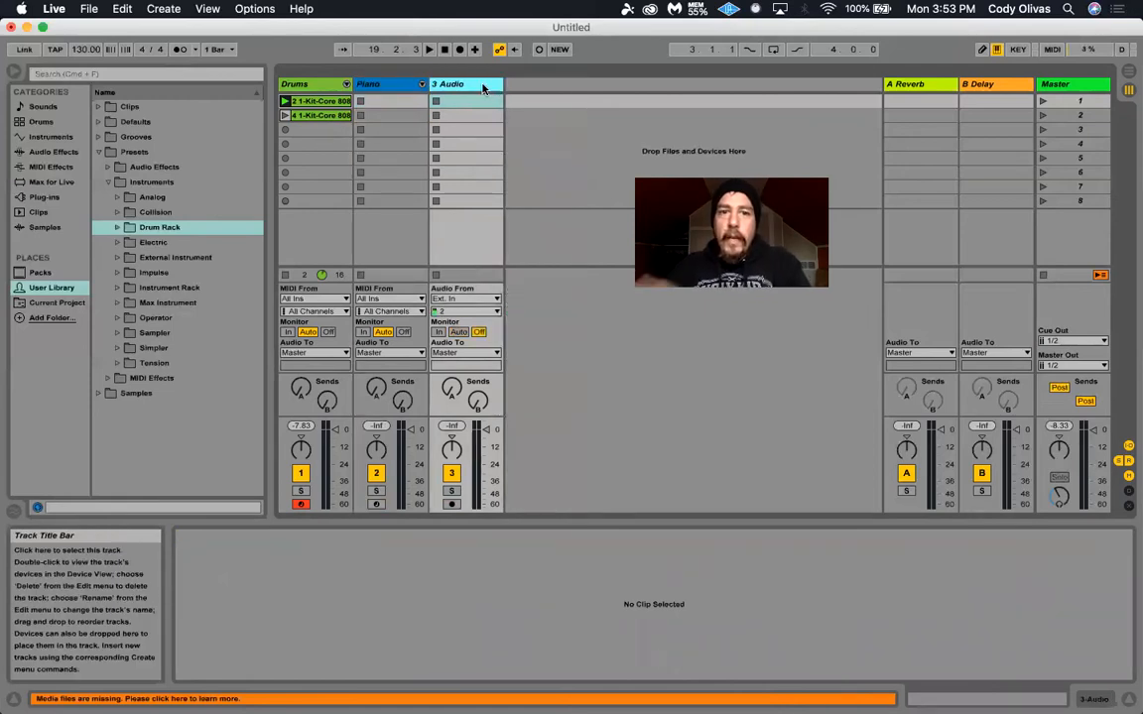
{"action": "key", "text": "Delete"}
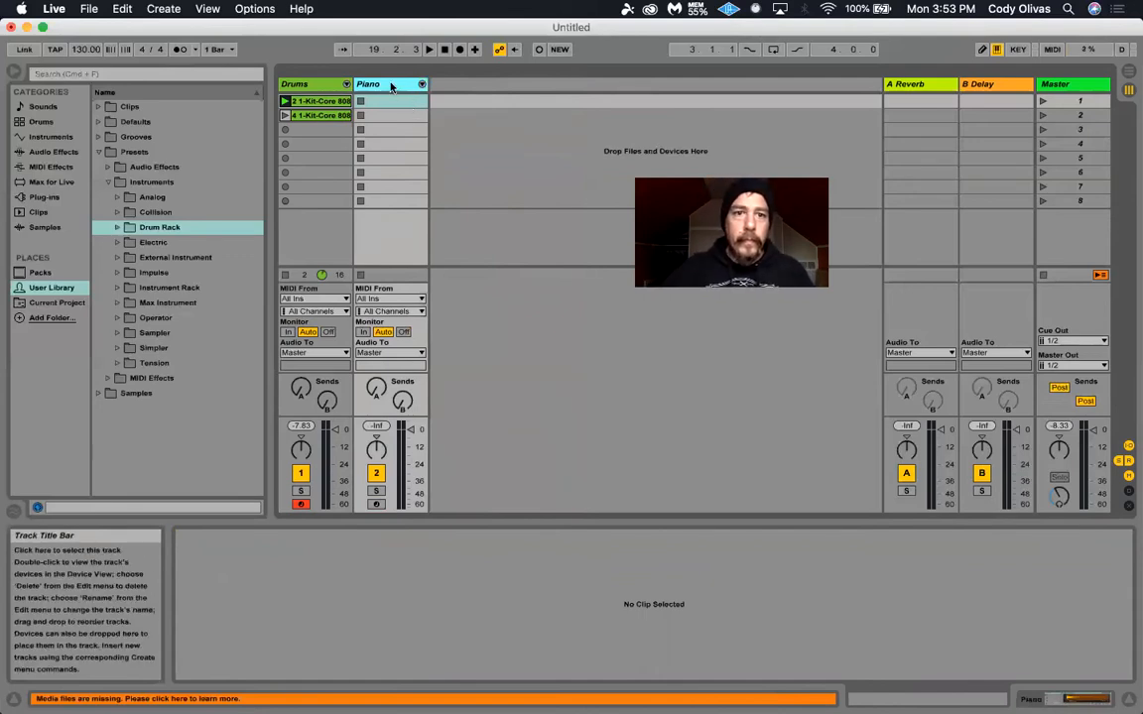
Launch the second clip on the Drums track, switch playback back to the first clip and stop it.
{"action": "left_click", "coordinate": [321, 102]}
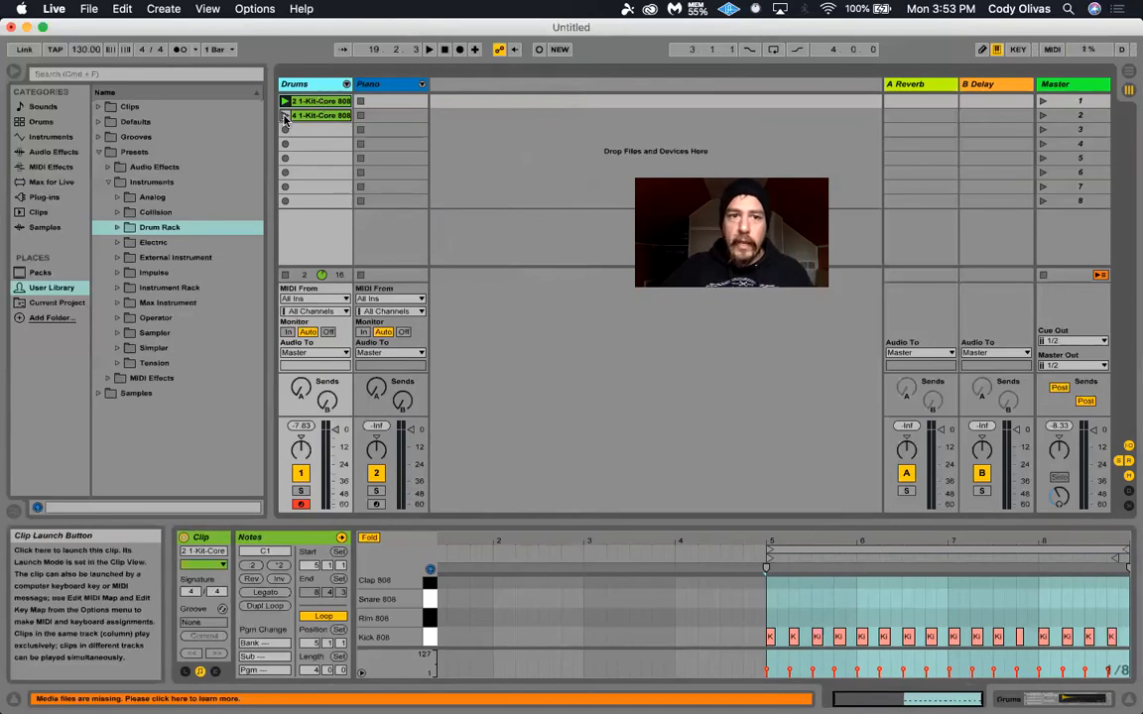
{"action": "left_click", "coordinate": [285, 115]}
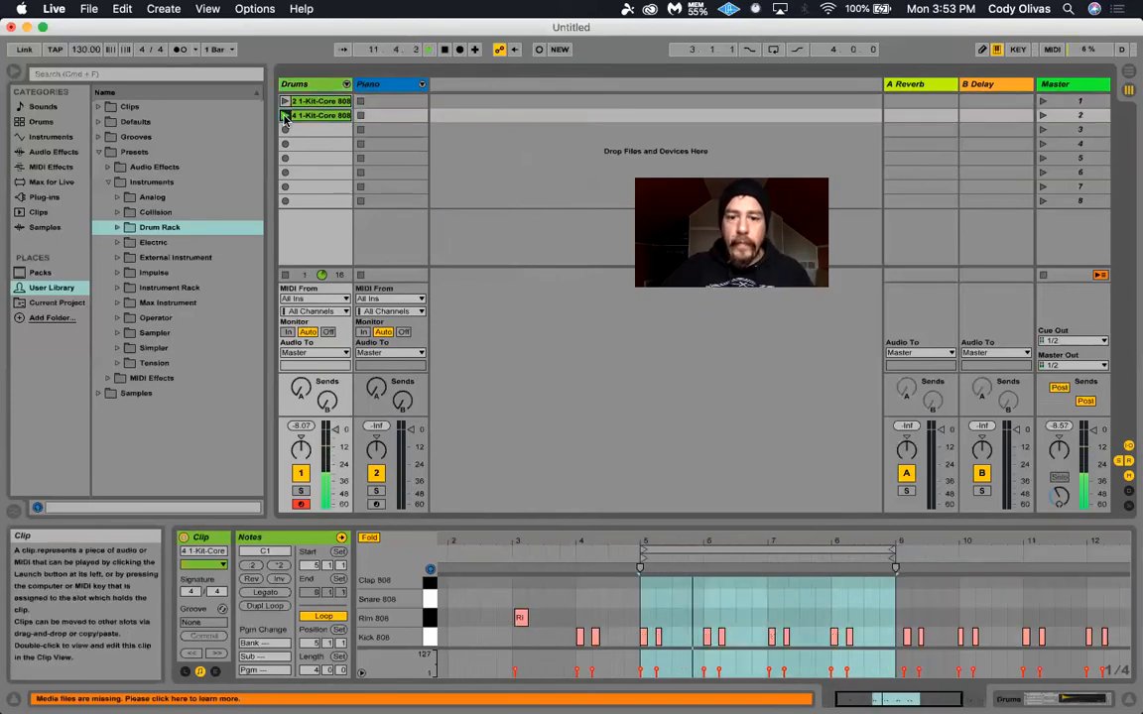
{"action": "left_click", "coordinate": [284, 101]}
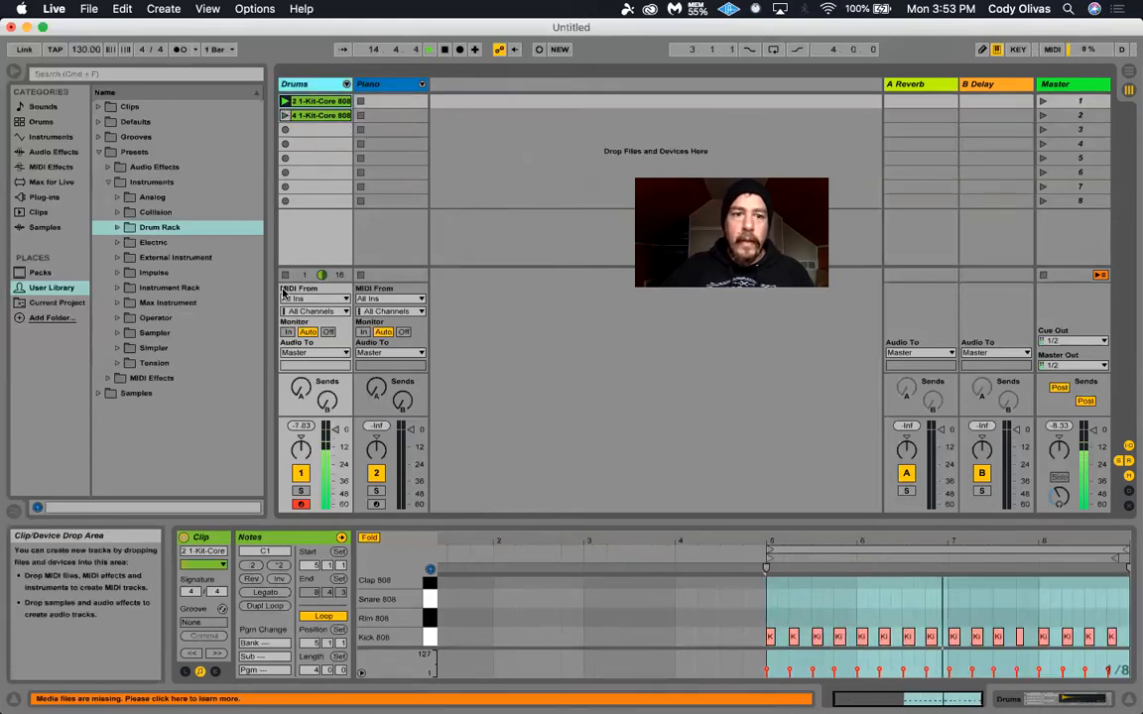
{"action": "key", "text": "space"}
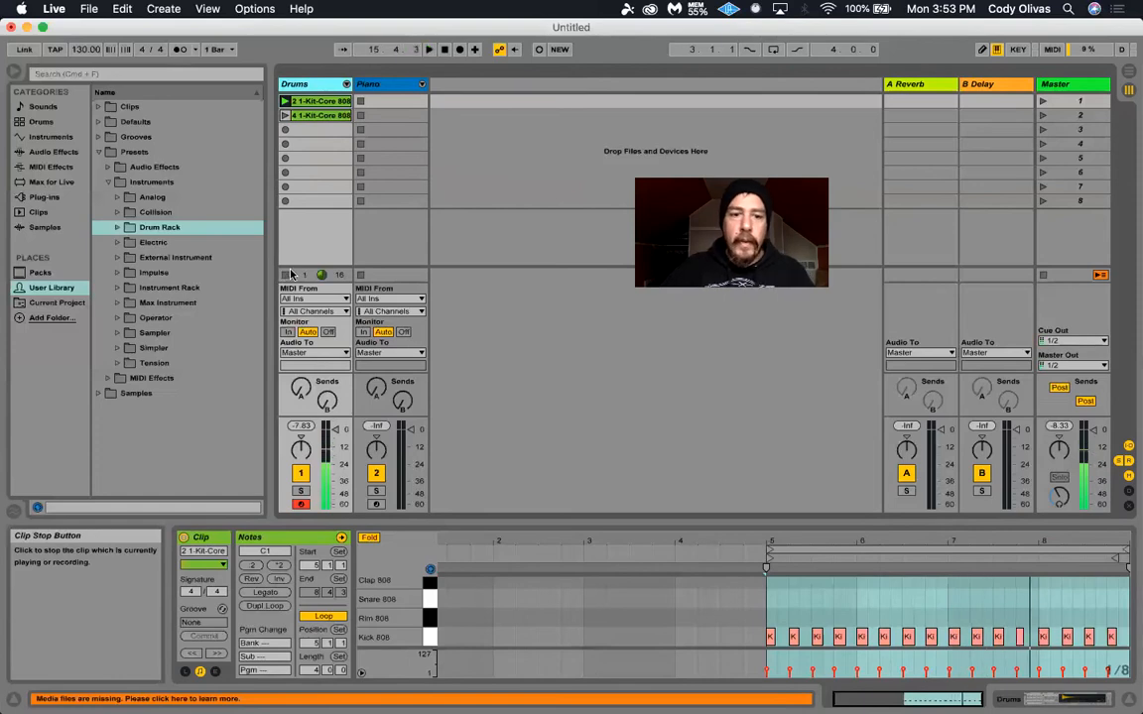
Select the Piano track and browse the Piano & Keys presets of the Analog instrument.
{"action": "left_click", "coordinate": [389, 85]}
{"action": "left_click", "coordinate": [109, 183]}
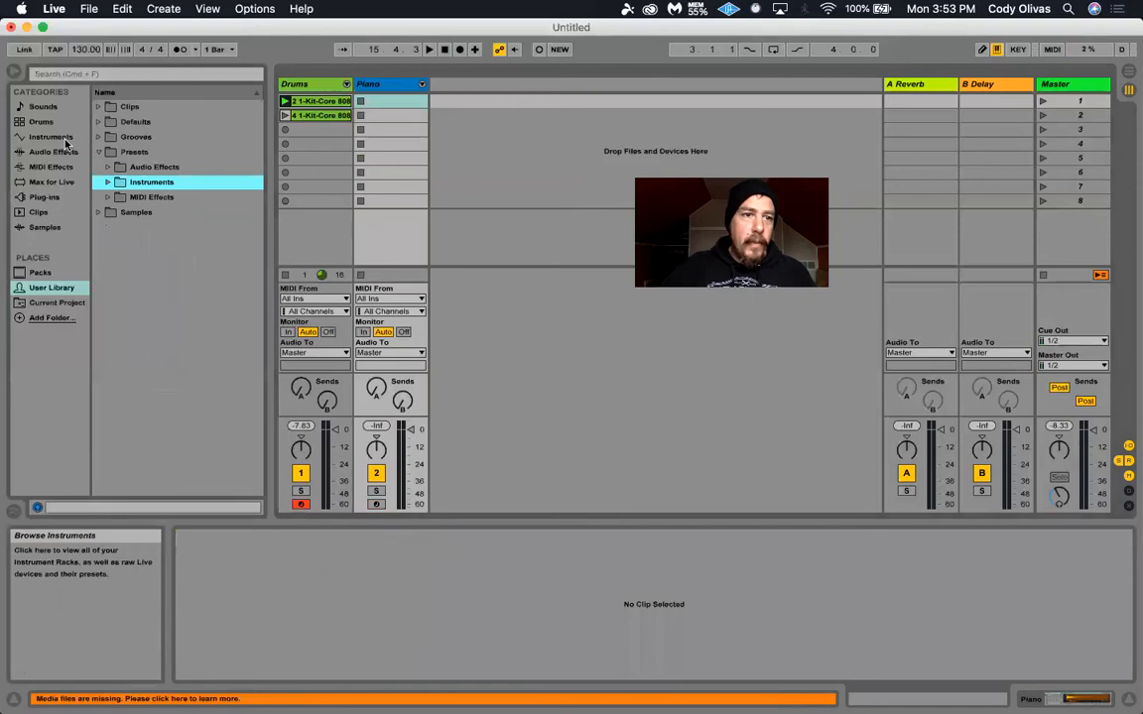
{"action": "left_click", "coordinate": [50, 137]}
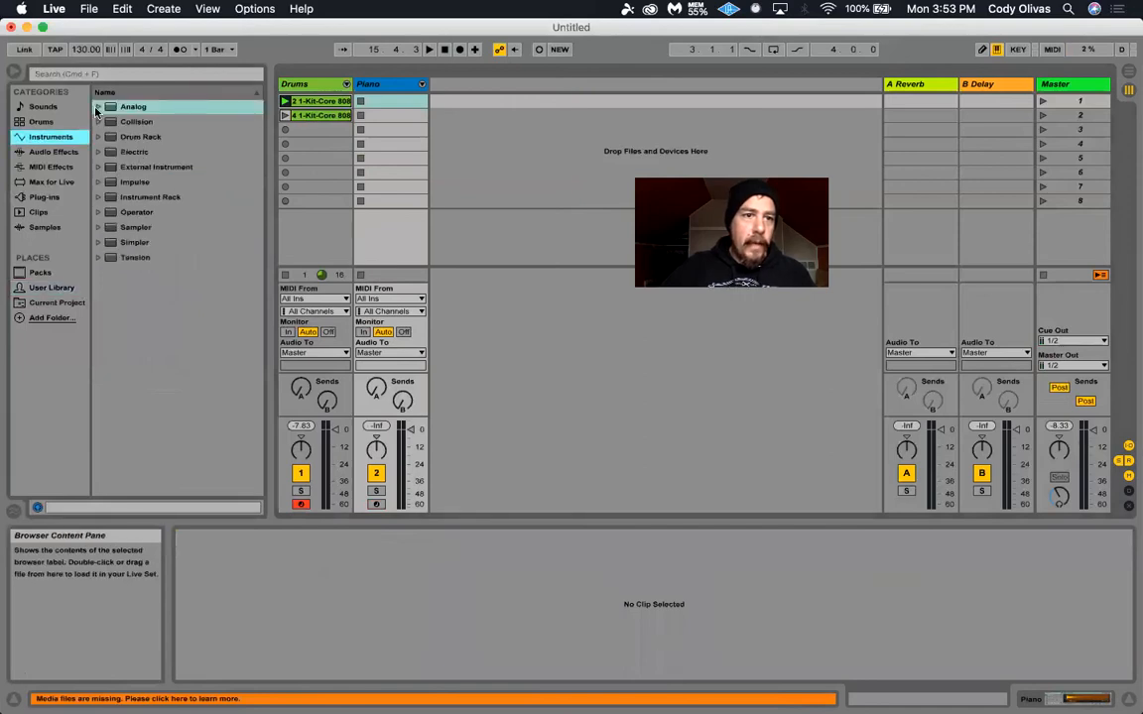
{"action": "left_click", "coordinate": [97, 107]}
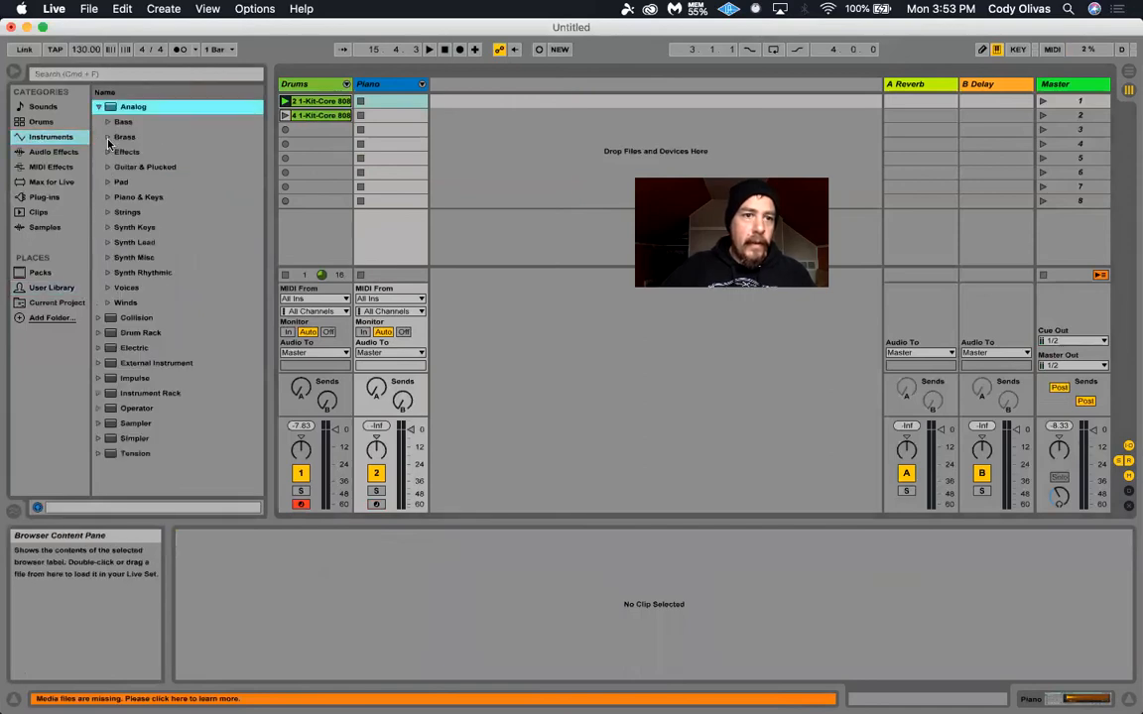
{"action": "left_click", "coordinate": [118, 198]}
{"action": "left_click", "coordinate": [108, 196]}
{"action": "scroll", "coordinate": [193, 260], "scroll_direction": "down", "scroll_amount": 1}
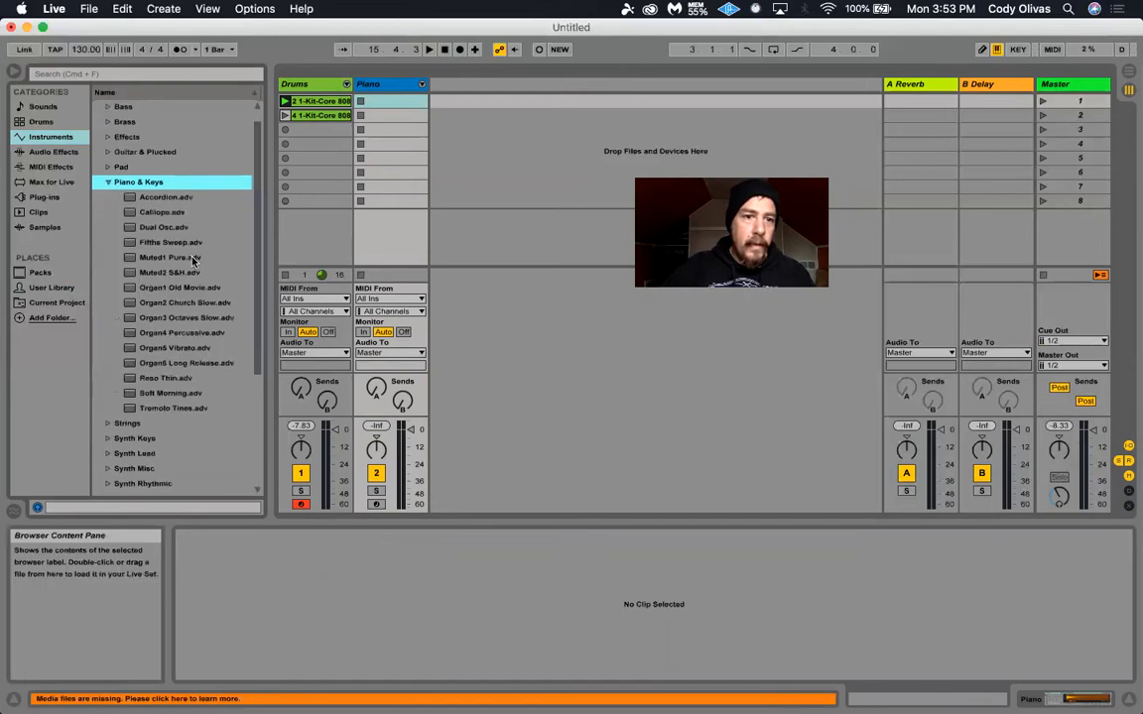
{"action": "scroll", "coordinate": [193, 258], "scroll_direction": "down", "scroll_amount": 1}
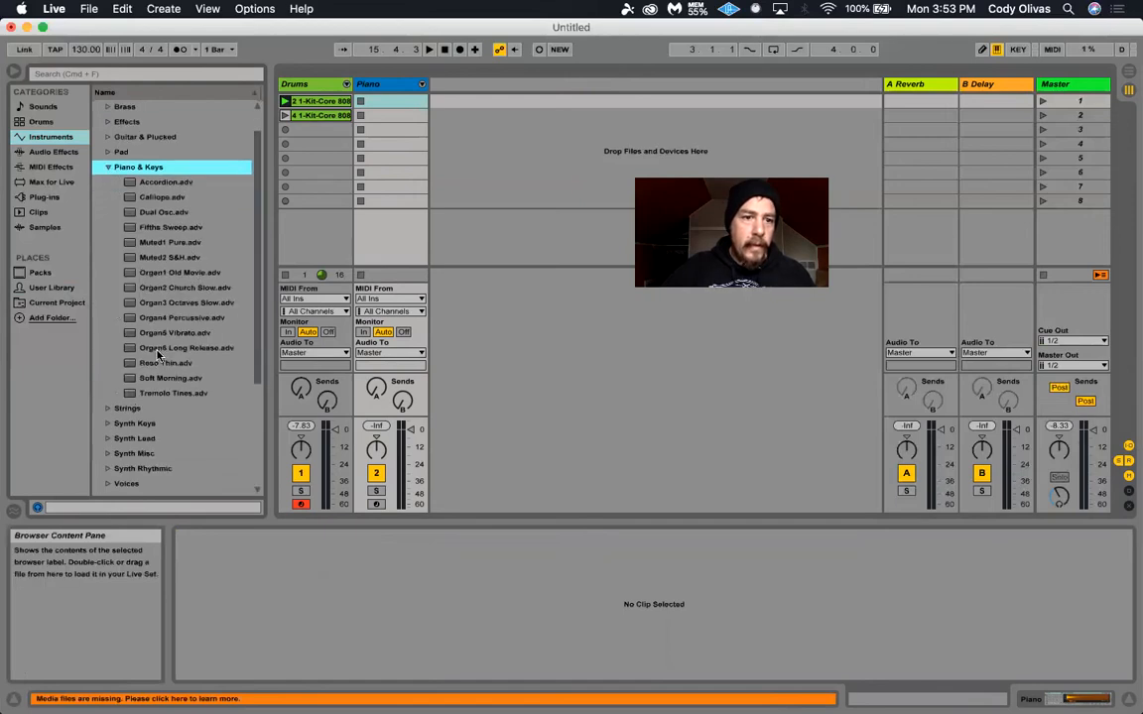
Audition the Piano & Keys presets from Fifths Sweep to Organ6 Long Release, ending on Organ4 Percussive.
{"action": "left_click", "coordinate": [165, 228]}
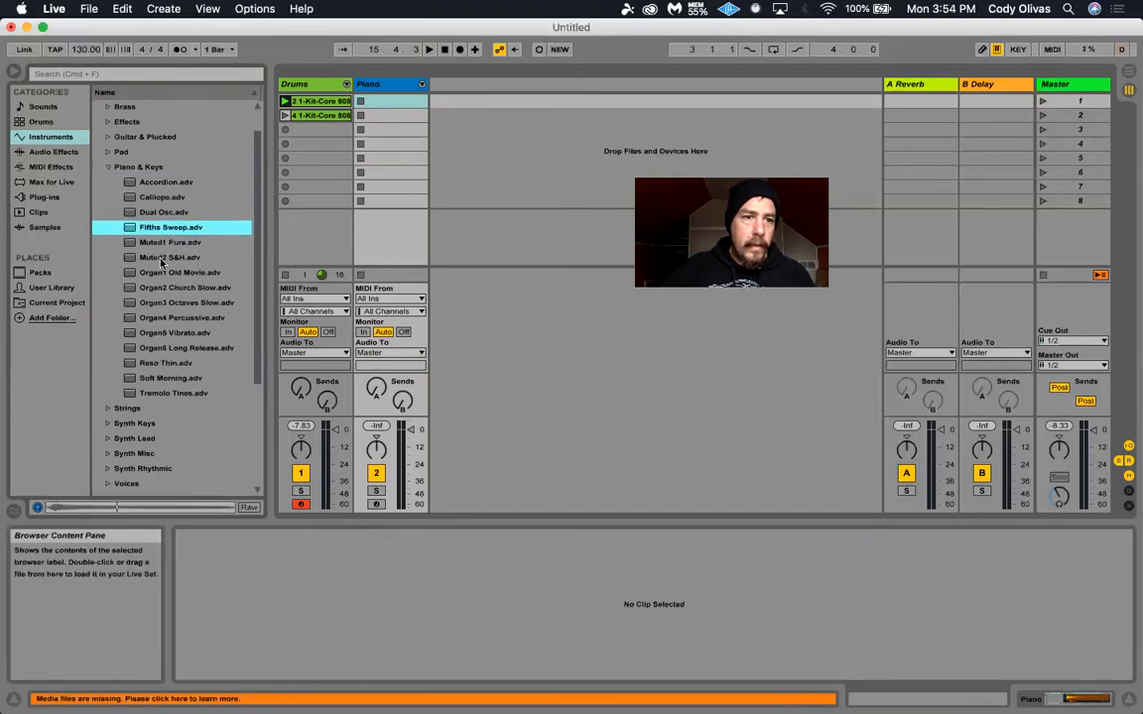
{"action": "left_click", "coordinate": [161, 260]}
{"action": "left_click", "coordinate": [159, 274]}
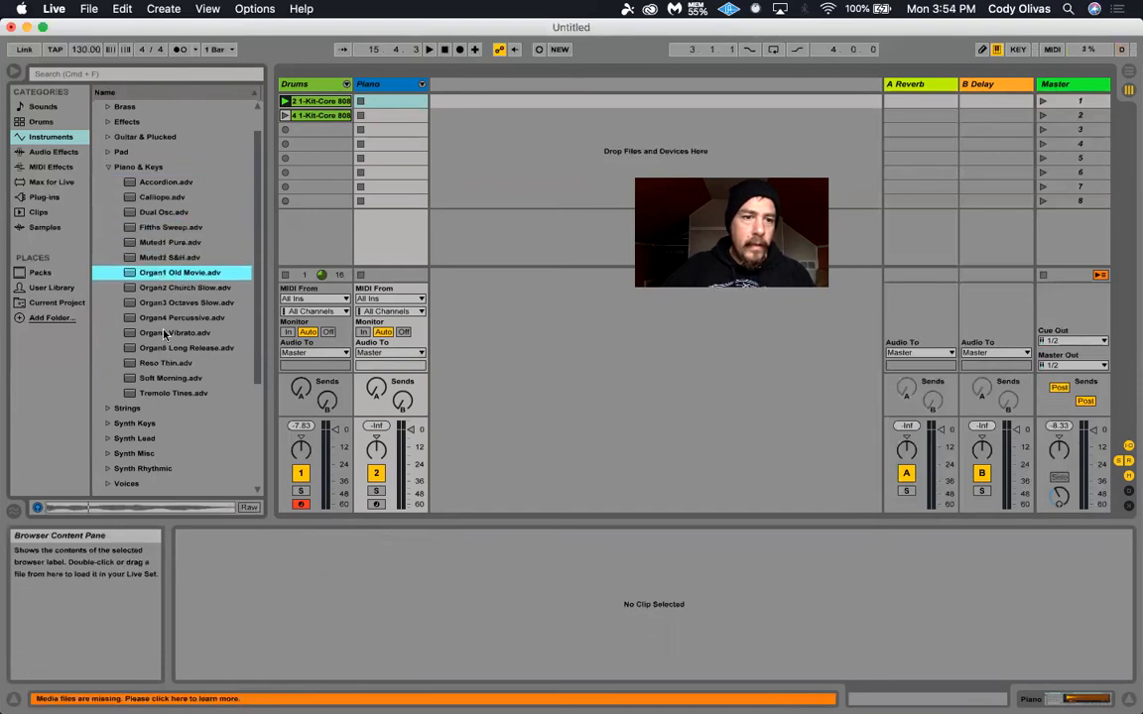
{"action": "left_click", "coordinate": [155, 317]}
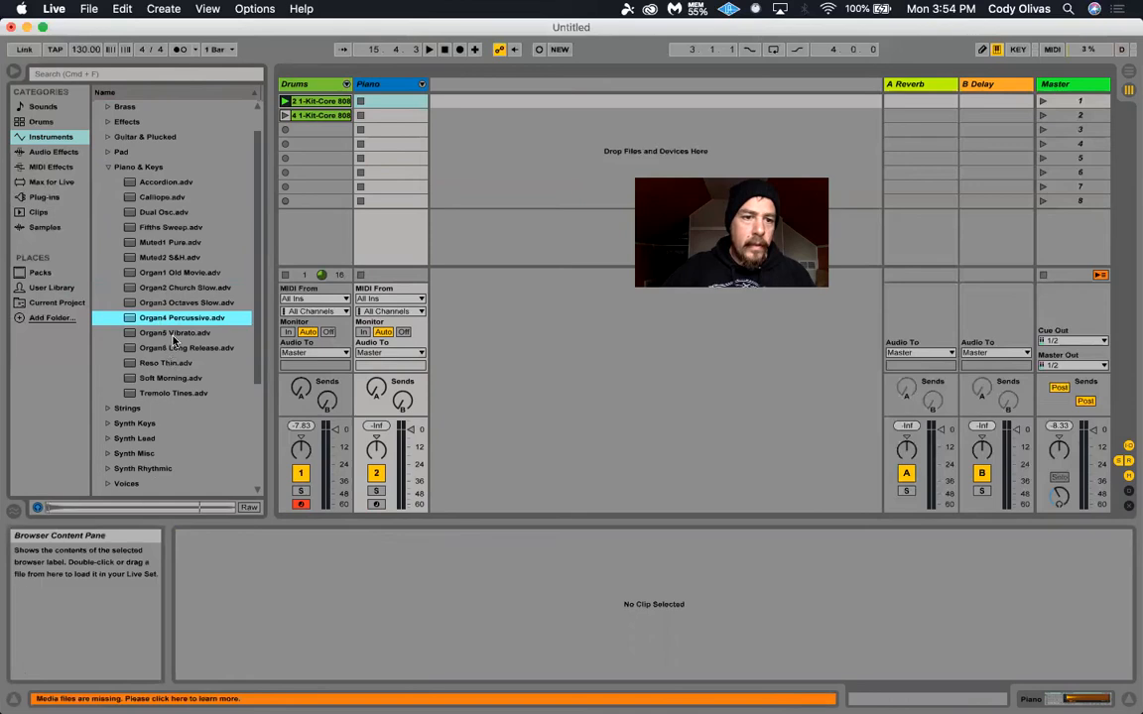
{"action": "left_click", "coordinate": [173, 334]}
{"action": "left_click", "coordinate": [179, 346]}
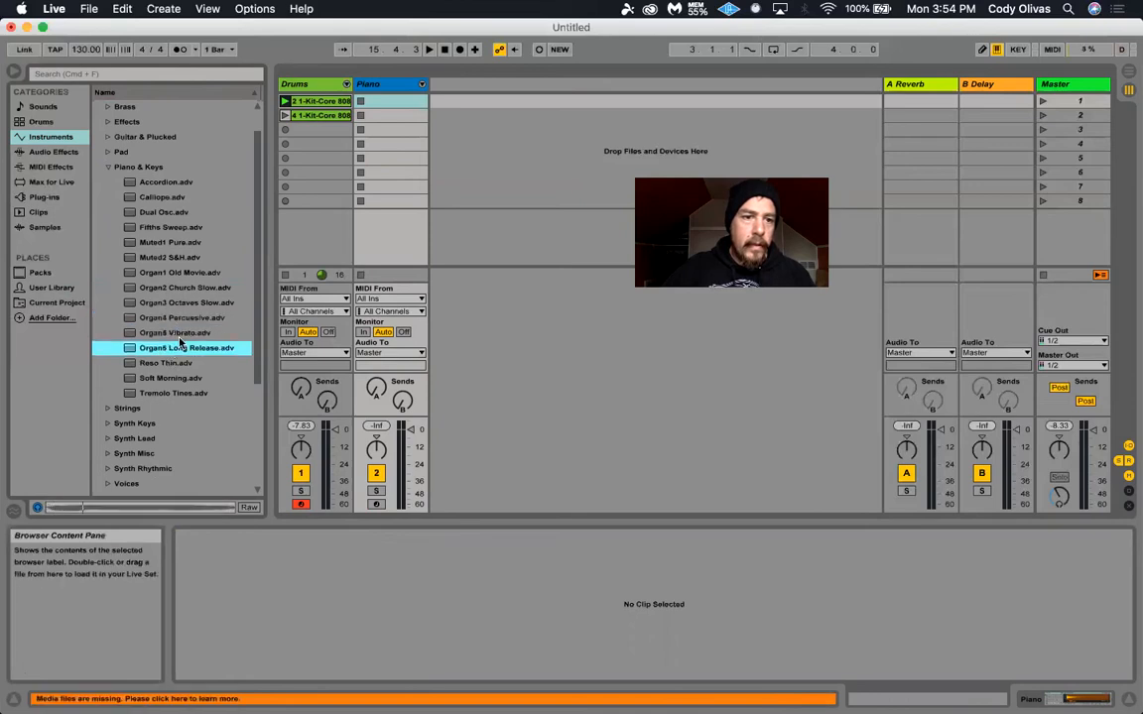
{"action": "key", "text": "Up"}
{"action": "key", "text": "Up"}
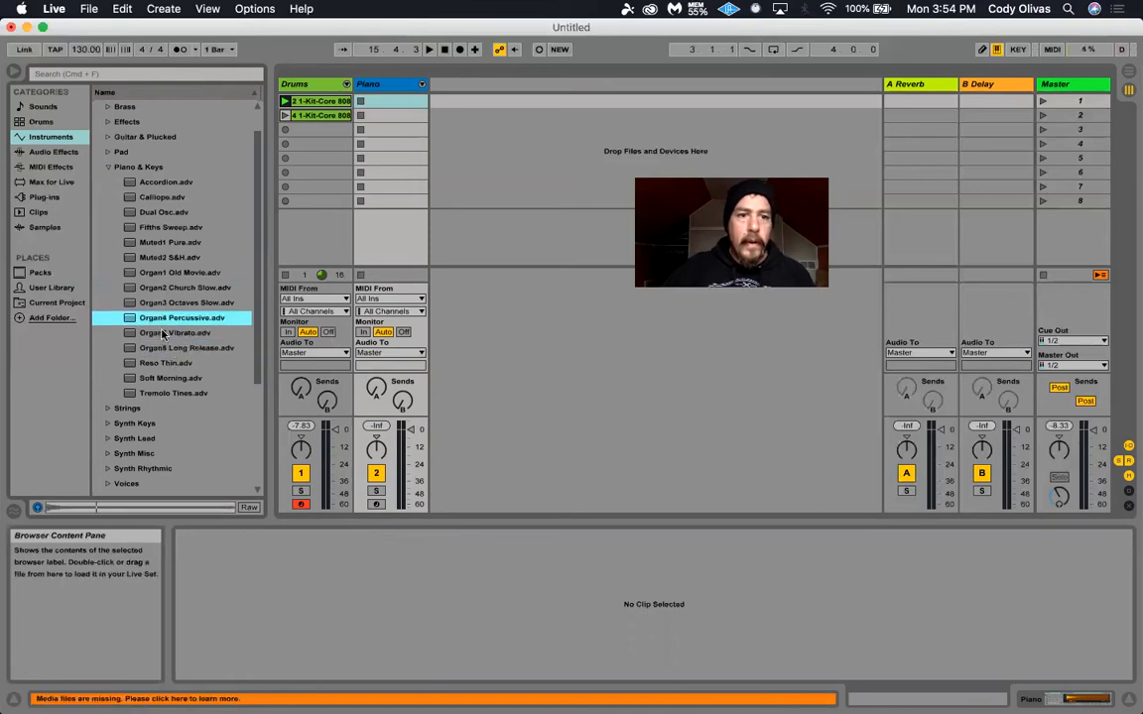
Load the Organ4 Percussive preset onto the Piano track and arm that track for recording.
{"action": "left_click", "coordinate": [388, 103]}
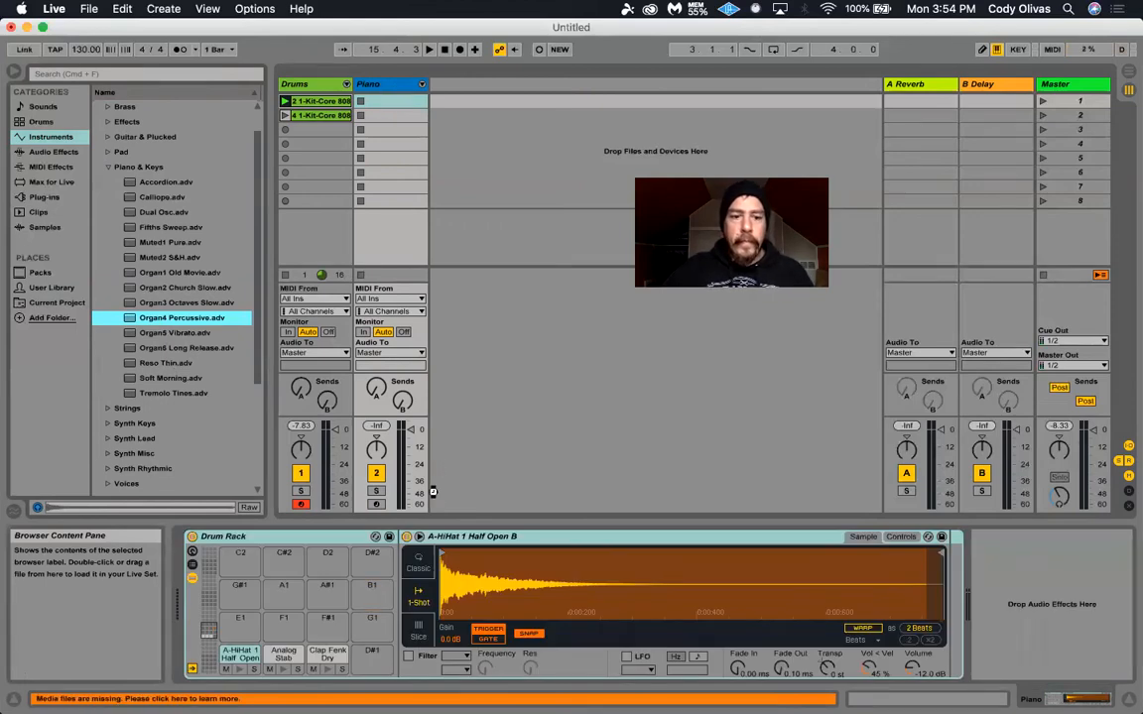
{"action": "key", "text": "Return"}
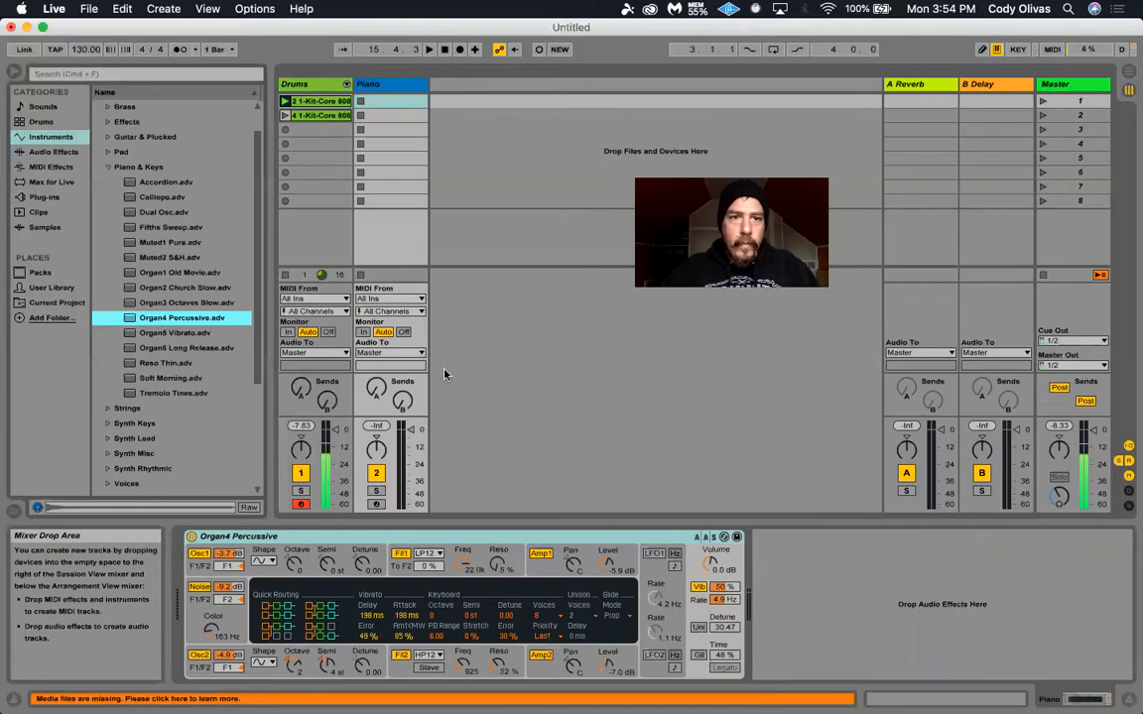
{"action": "left_click", "coordinate": [376, 505]}
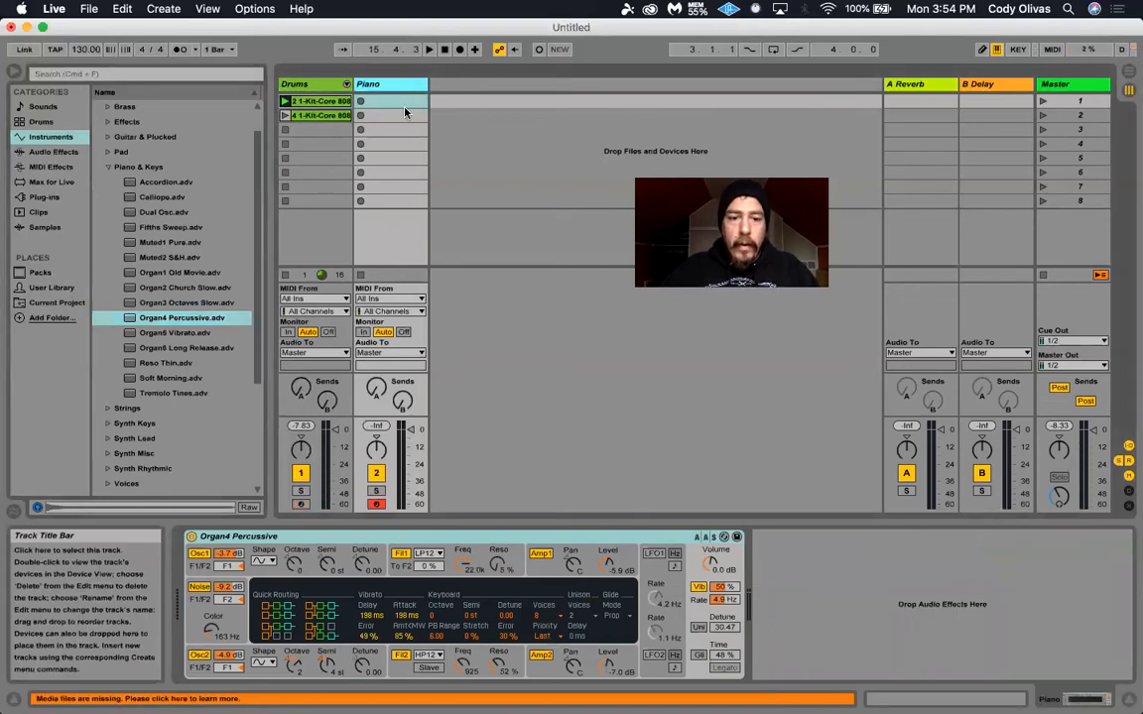
Undo the organ preset load and the last audio track deletion, and show the notes of the second Drums clip.
{"action": "key", "text": "super+t"}
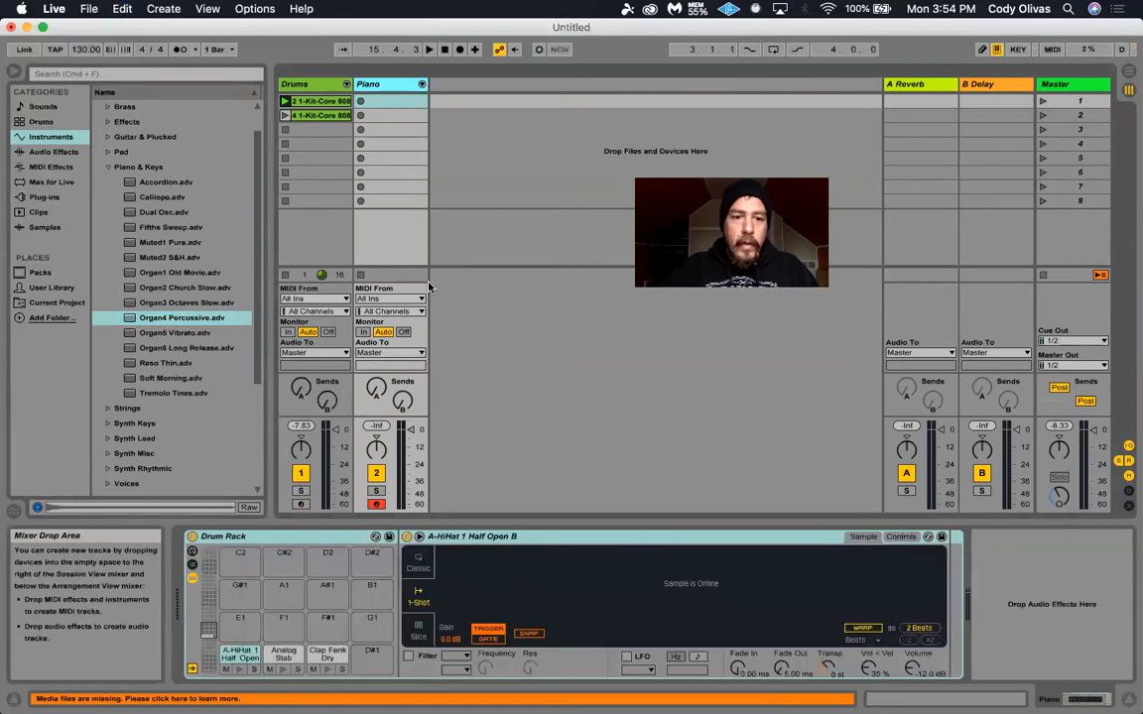
{"action": "left_click", "coordinate": [294, 83]}
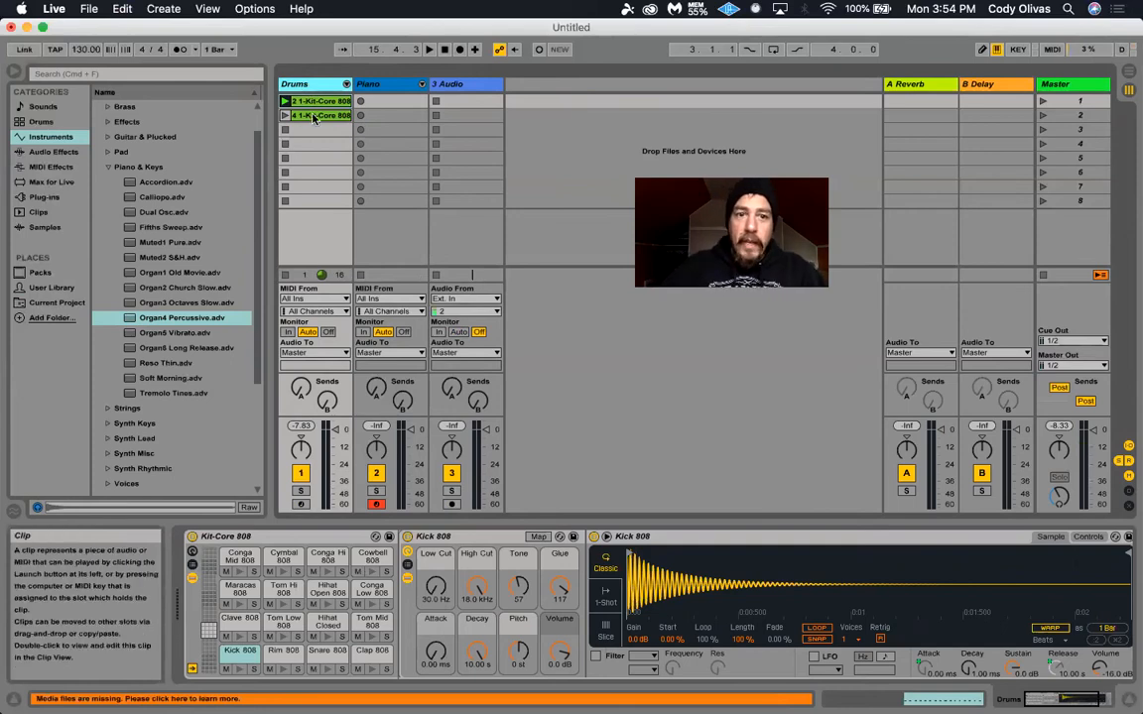
{"action": "left_click", "coordinate": [313, 118]}
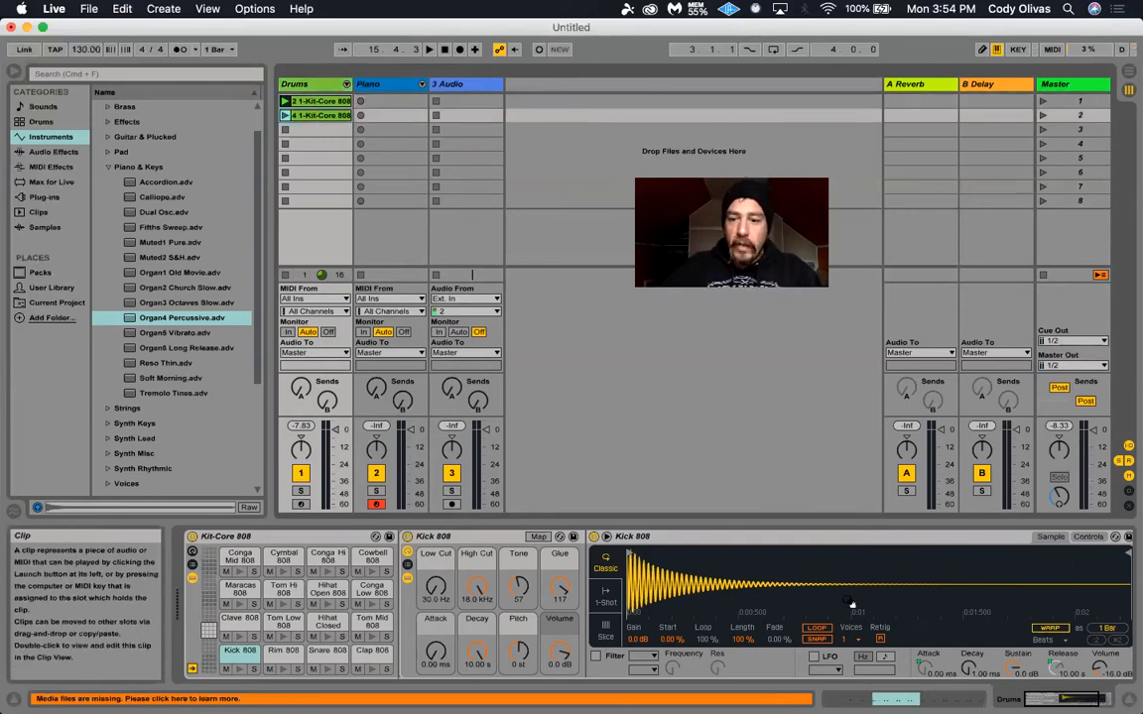
{"action": "left_click", "coordinate": [891, 693]}
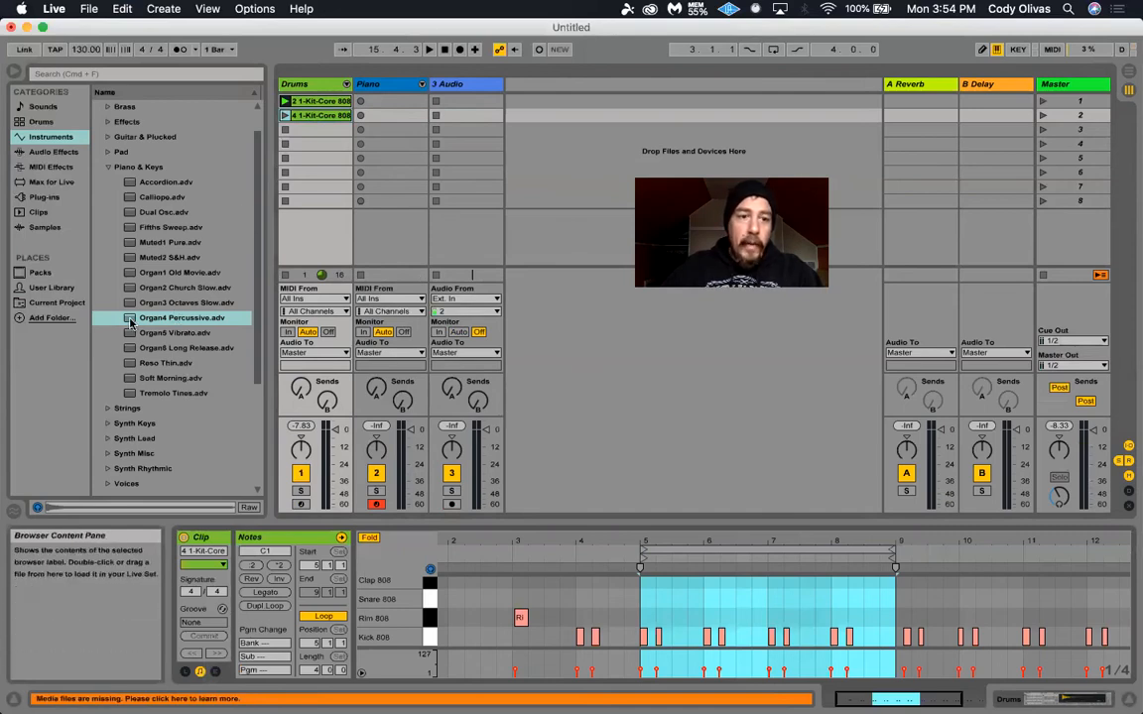
Replace the Drums track's kit with the Organ4 Percussive preset and launch the track's second clip.
{"action": "left_click", "coordinate": [304, 85]}
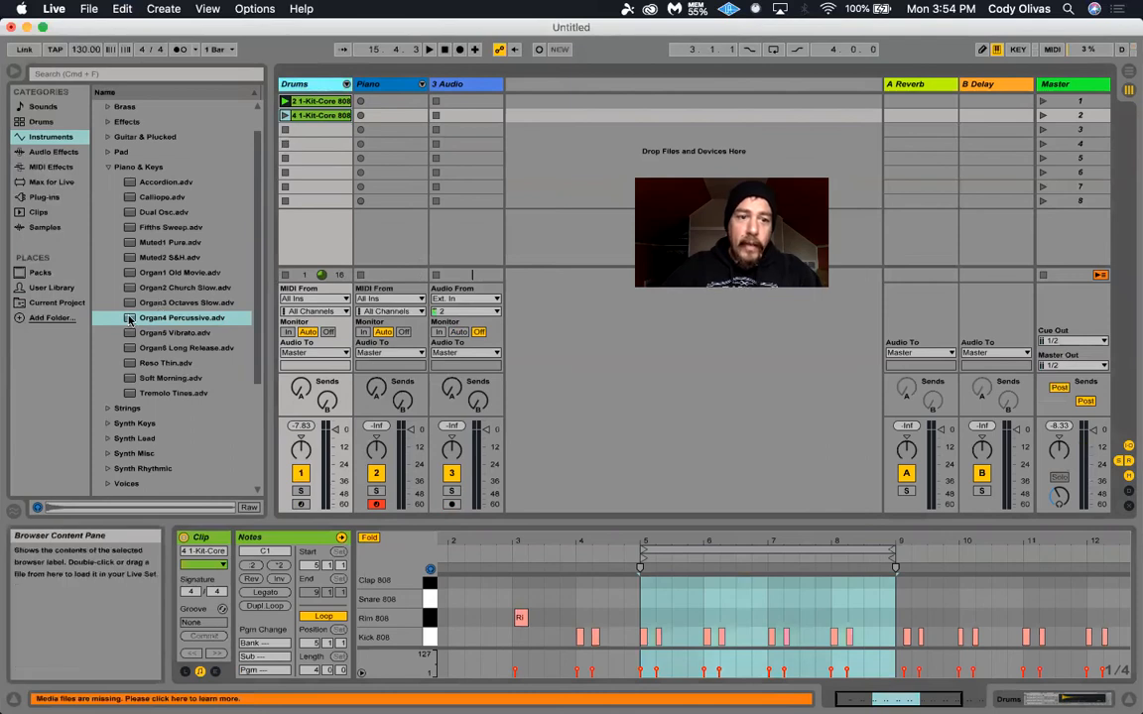
{"action": "left_click", "coordinate": [129, 318]}
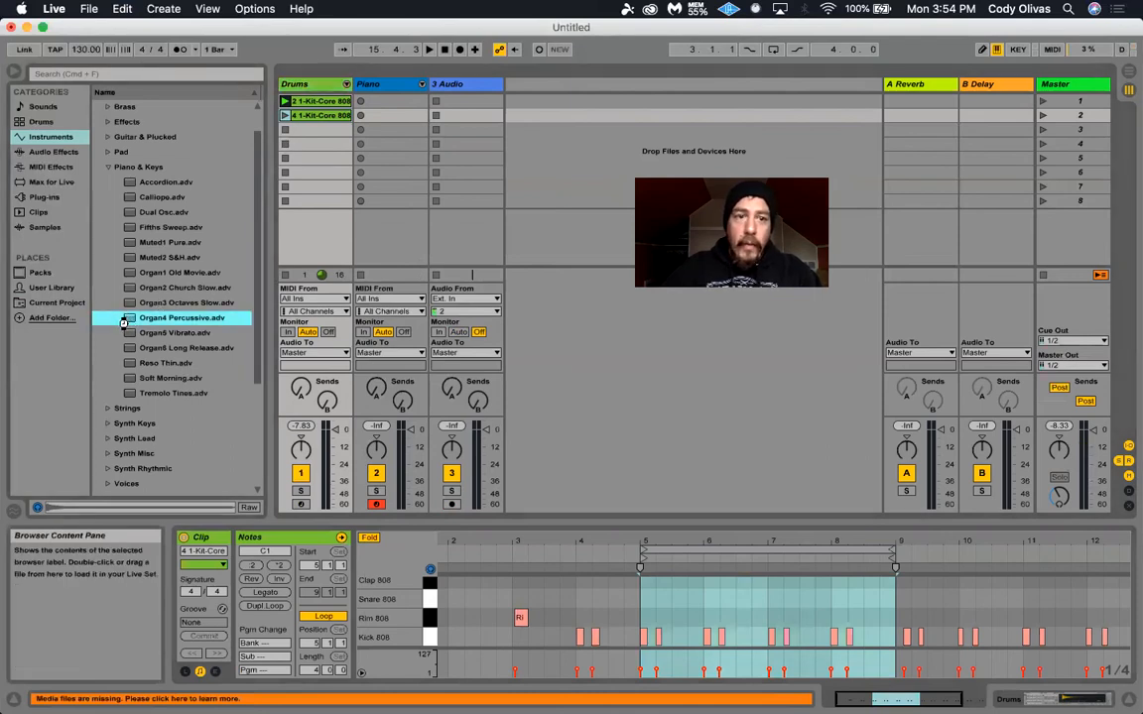
{"action": "double_click", "coordinate": [124, 319]}
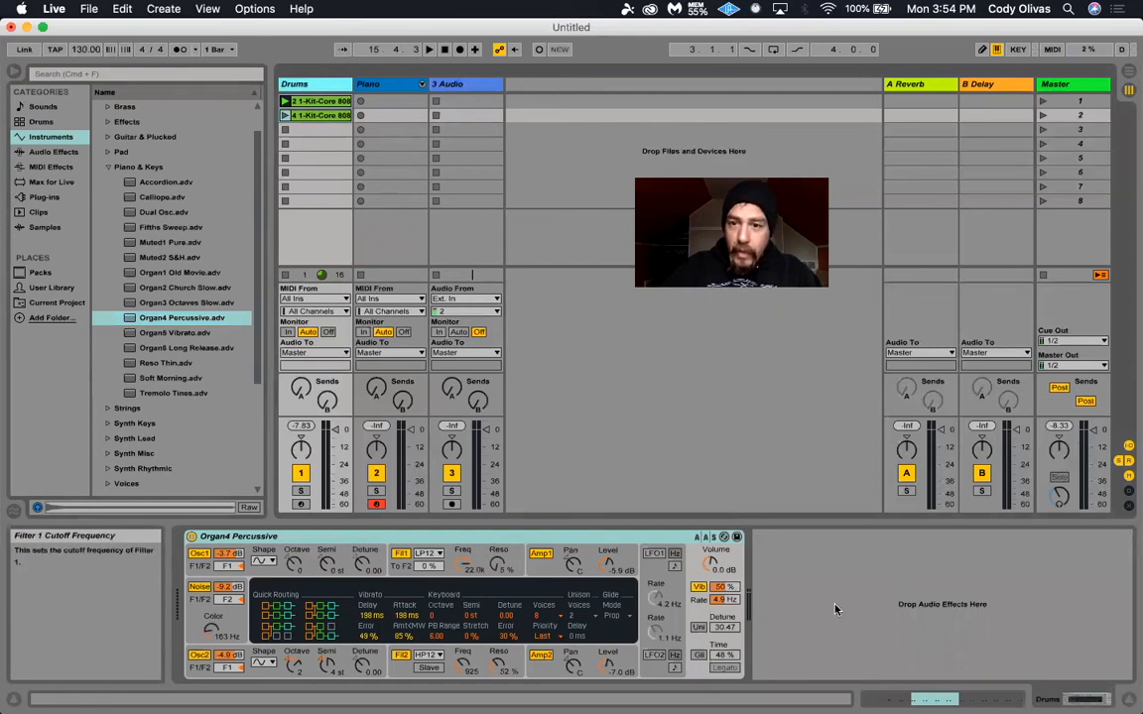
{"action": "key", "text": "shift+Tab"}
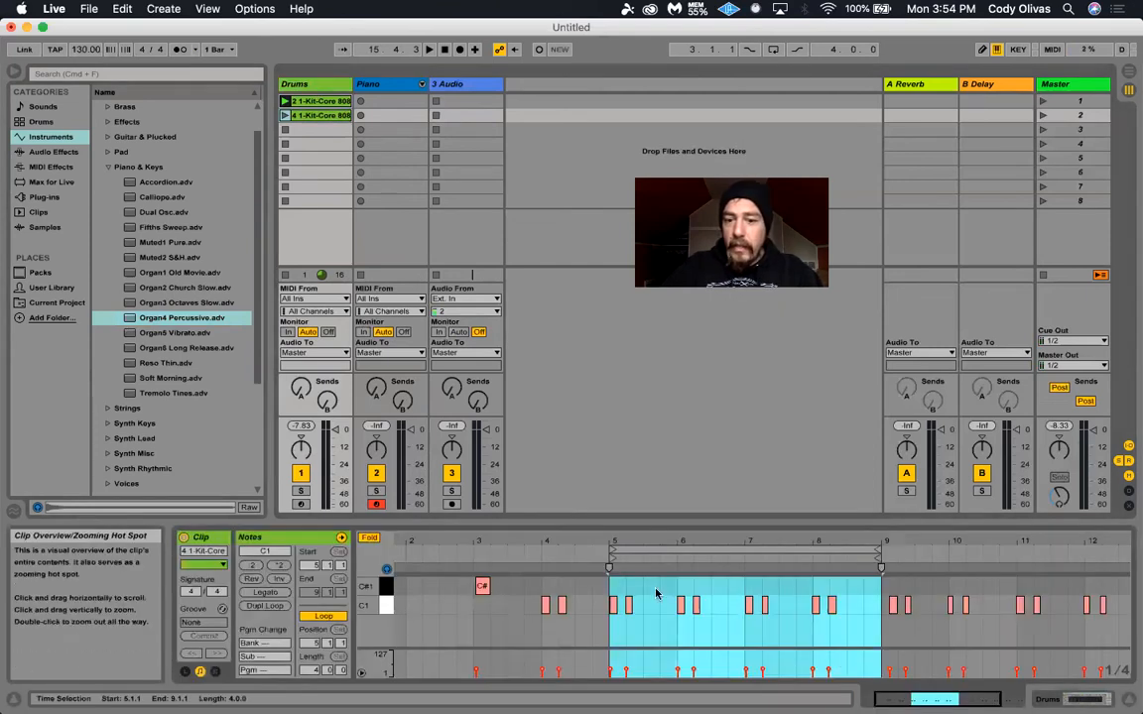
{"action": "left_click", "coordinate": [285, 115]}
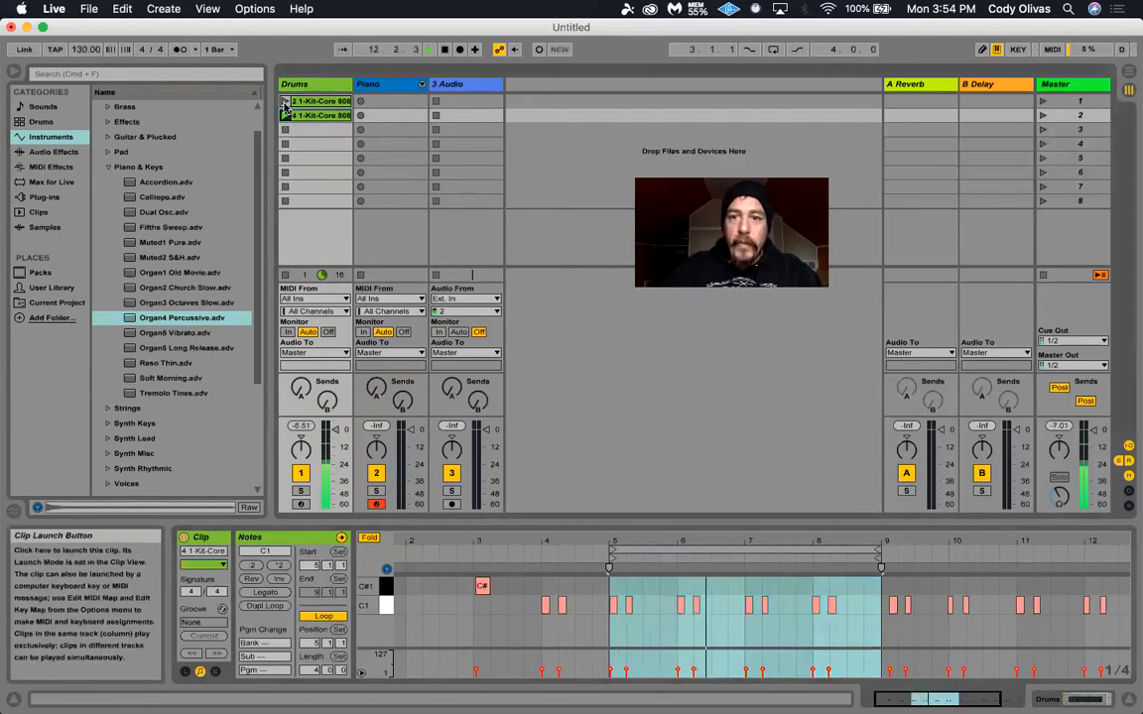
Play the first Drums clip with the organ sound and again with the track's Kit-Core 808 kit restored.
{"action": "left_click", "coordinate": [284, 101]}
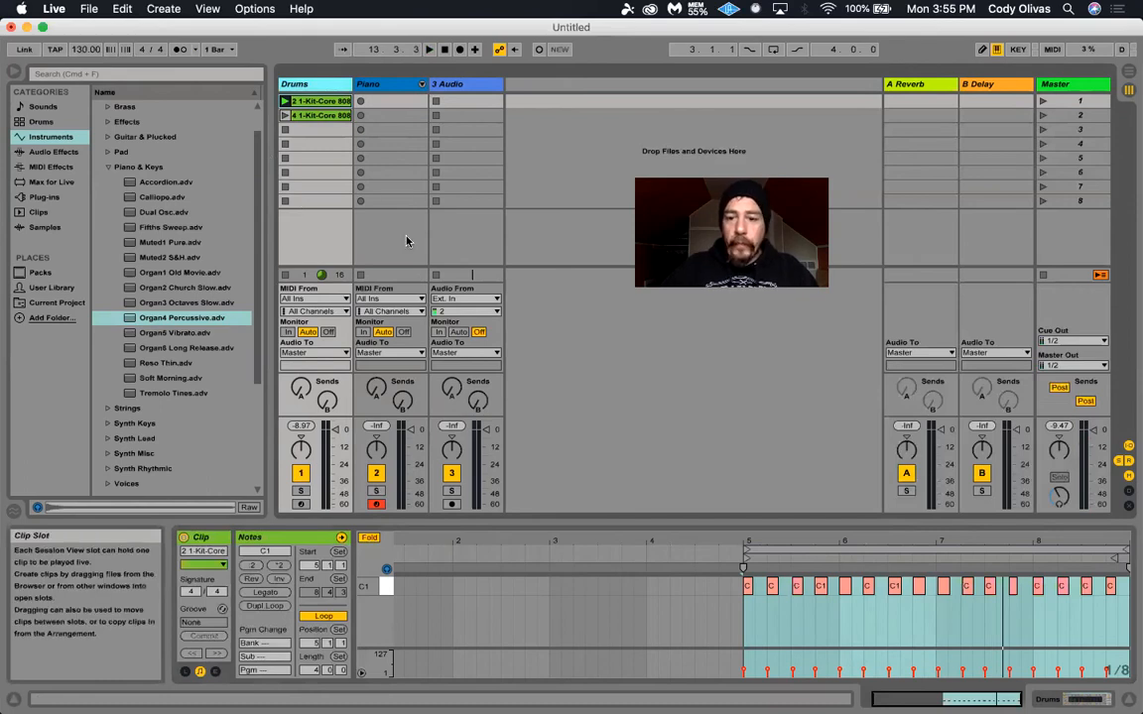
{"action": "key", "text": "super+d"}
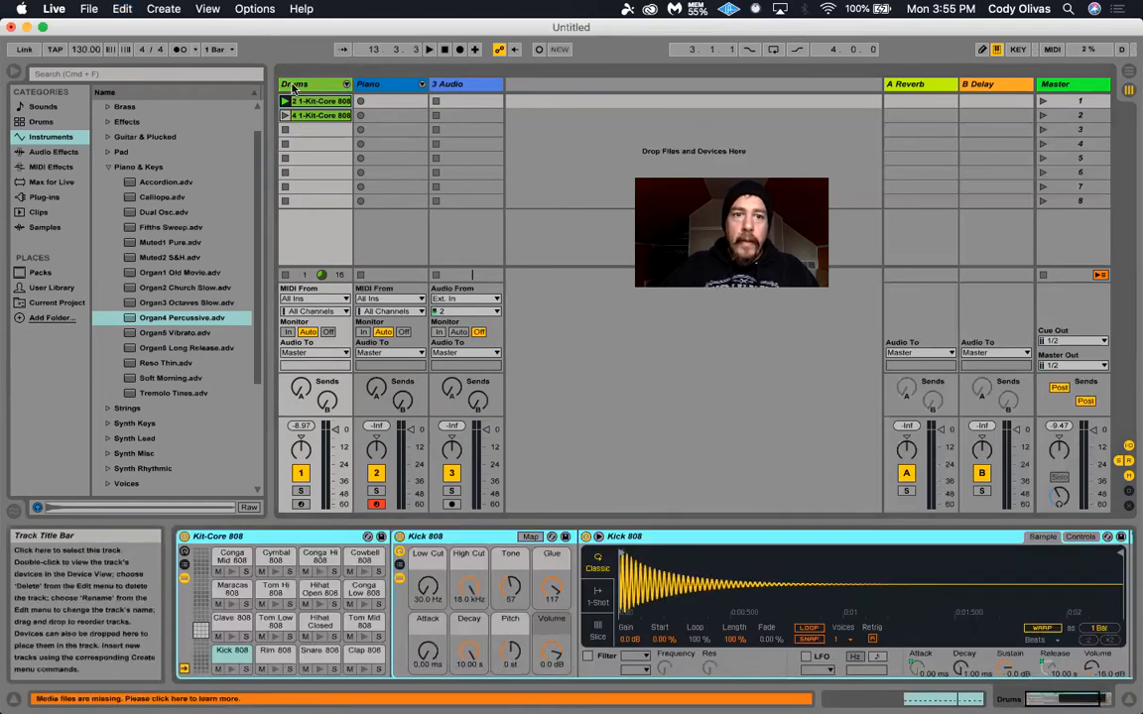
{"action": "left_click", "coordinate": [286, 109]}
{"action": "left_click", "coordinate": [285, 101]}
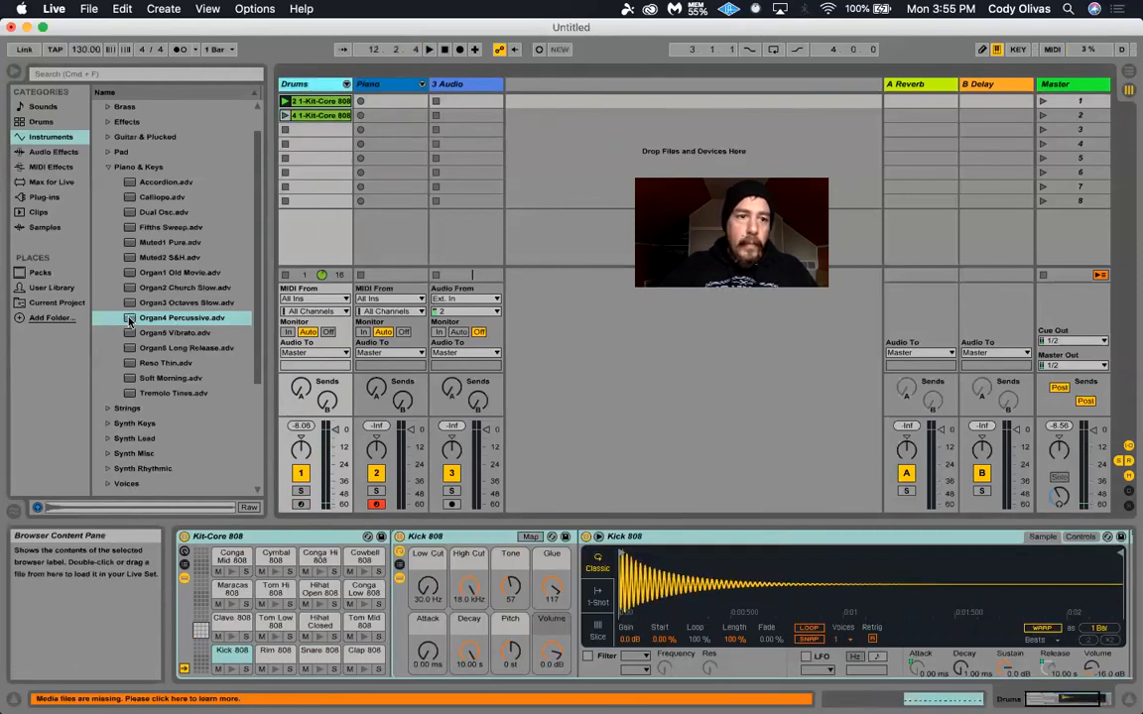
Try organ notes on the Piano track in different registers and set the computer keyboard octave range to C1–D2.
{"action": "left_click", "coordinate": [382, 84]}
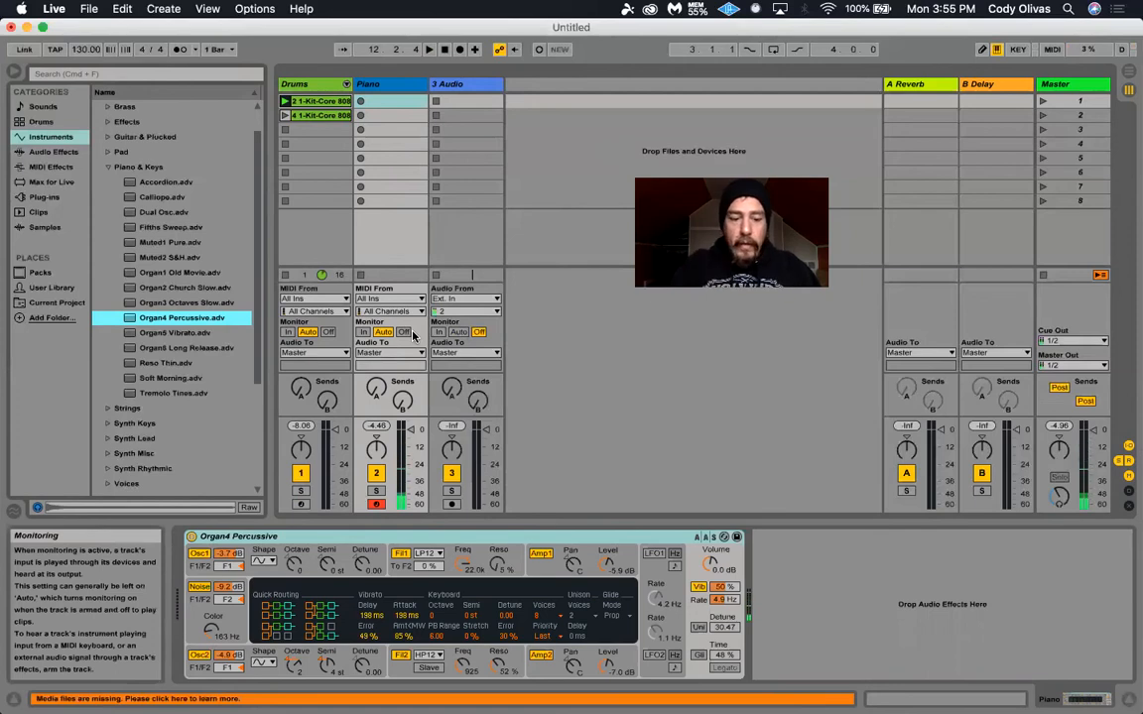
{"action": "key", "text": "z"}
{"action": "key", "text": "a"}
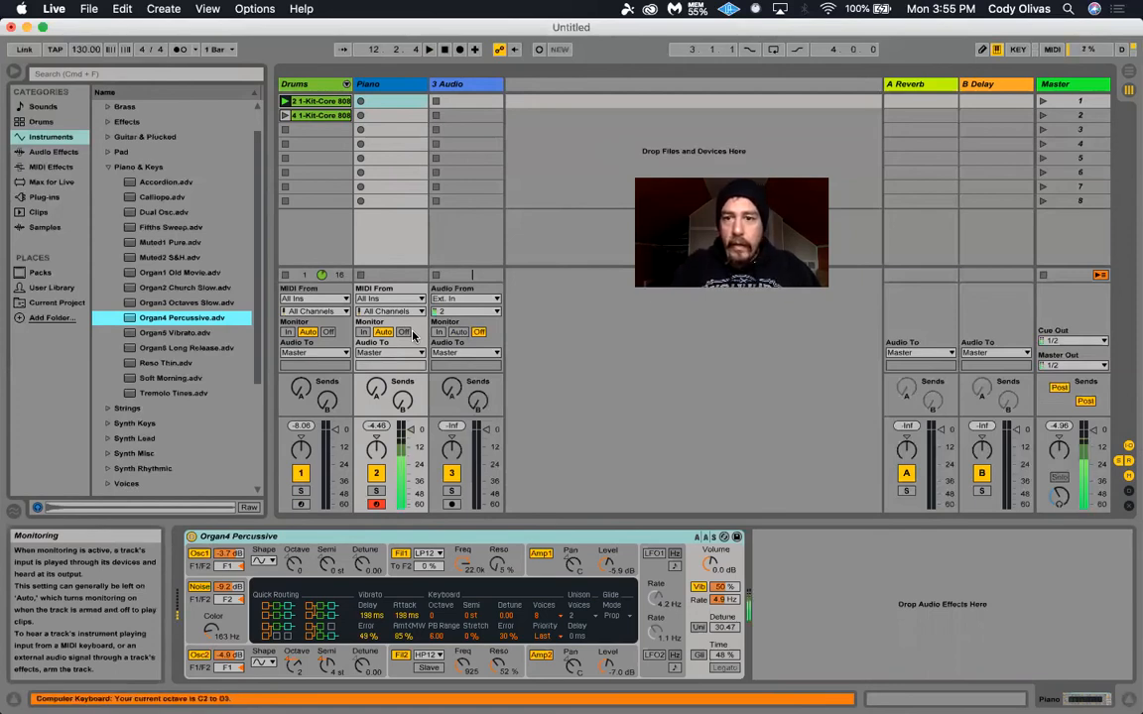
{"action": "key", "text": "z"}
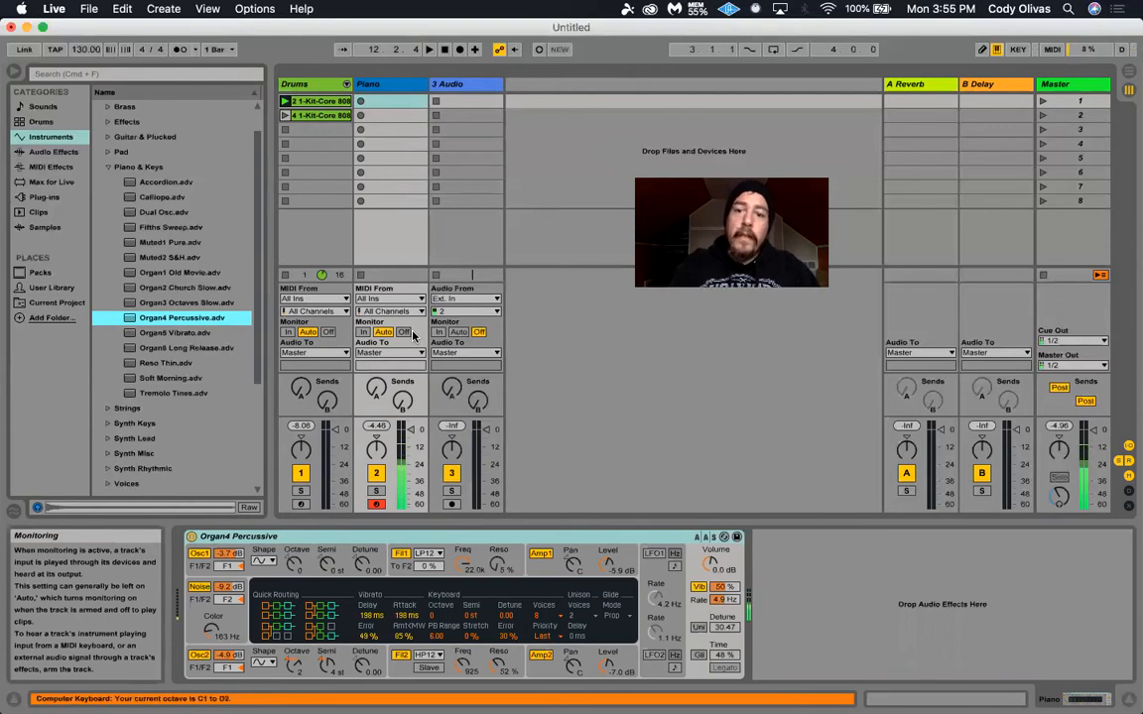
{"action": "key", "text": "a"}
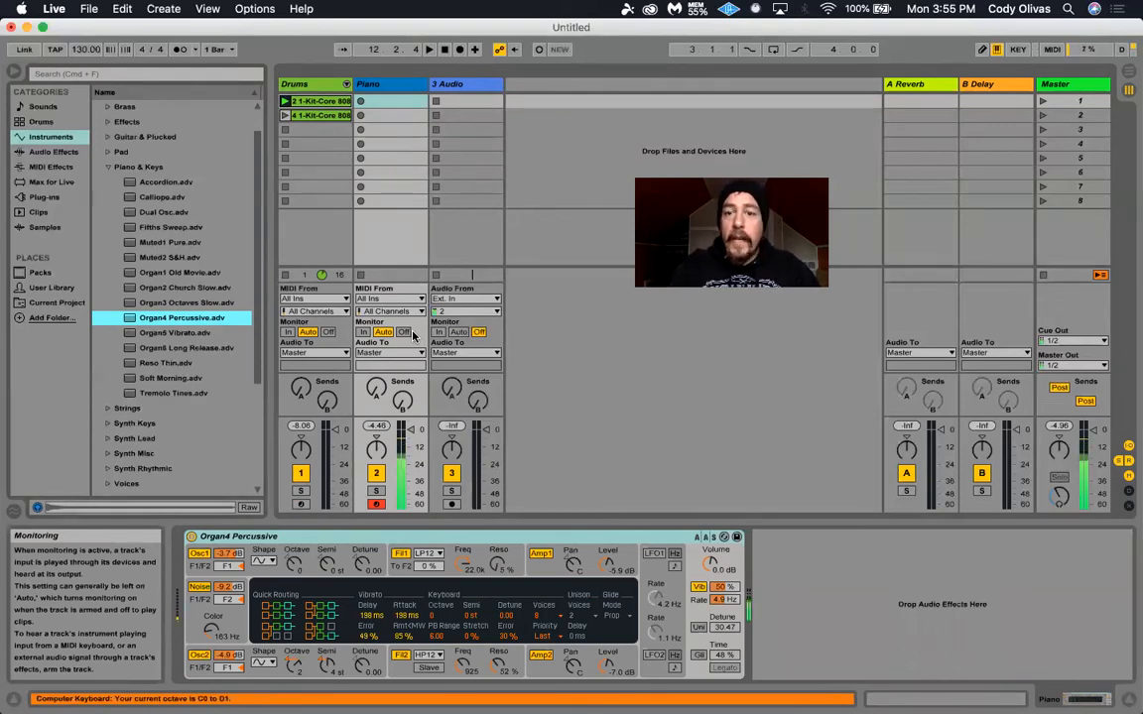
{"action": "key", "text": "x"}
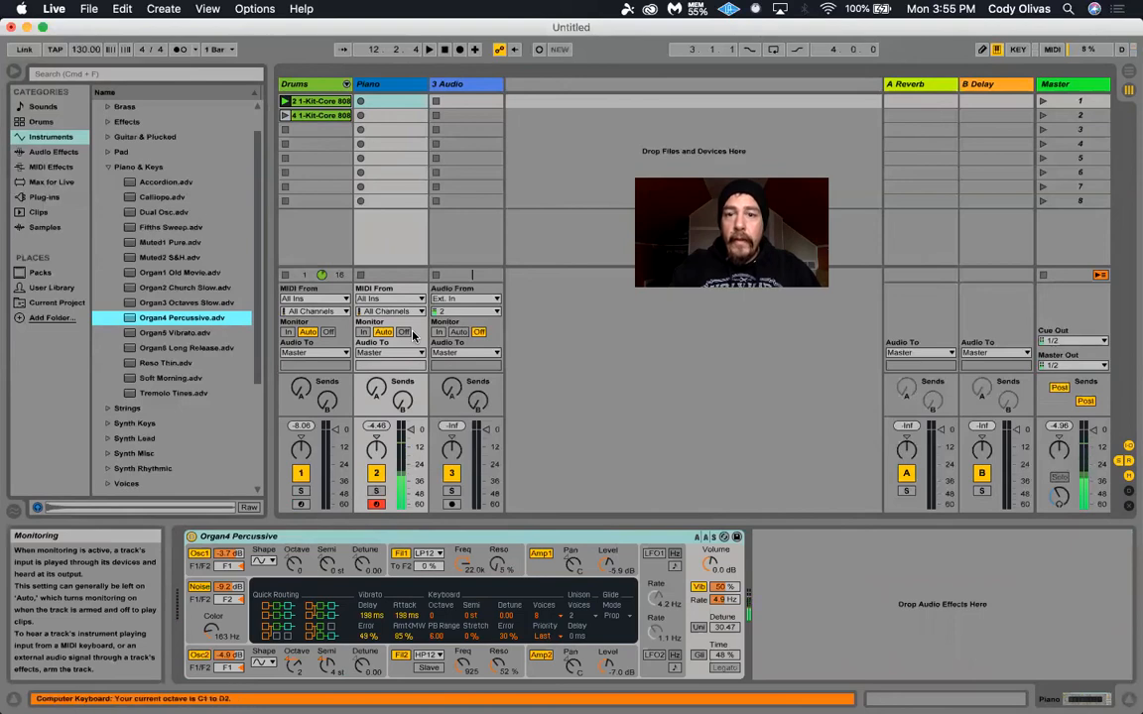
{"action": "key", "text": "a"}
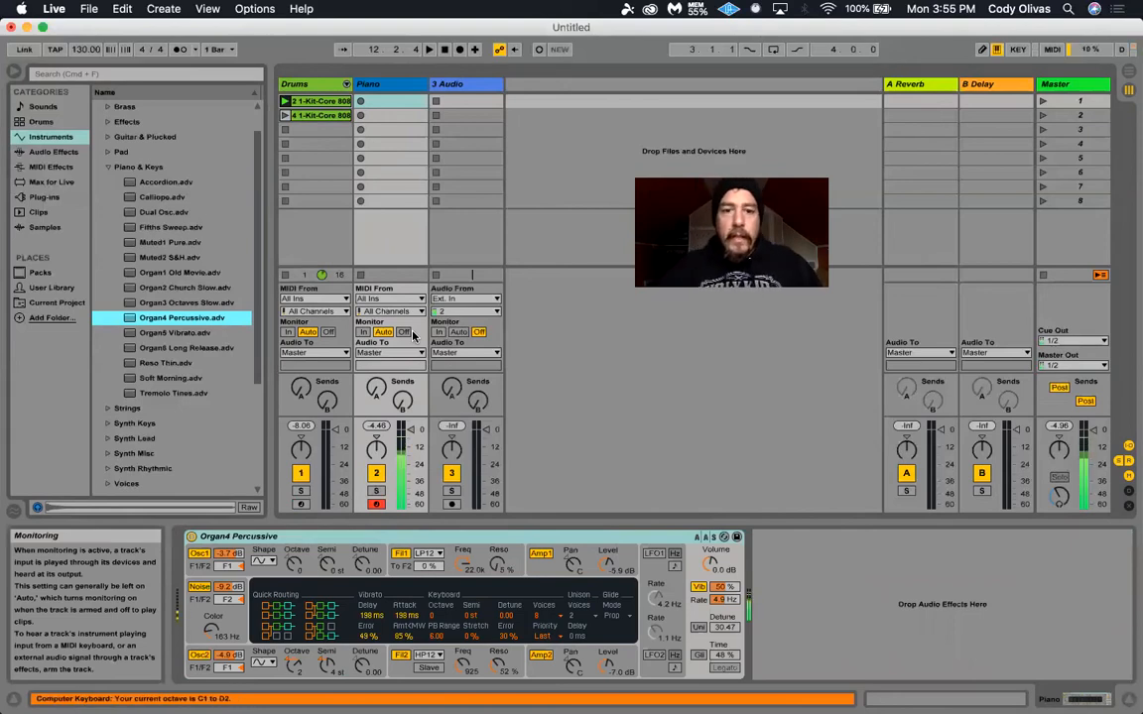
Play the first Drums clip and rehearse low organ notes over it on the Piano track.
{"action": "left_click", "coordinate": [285, 102]}
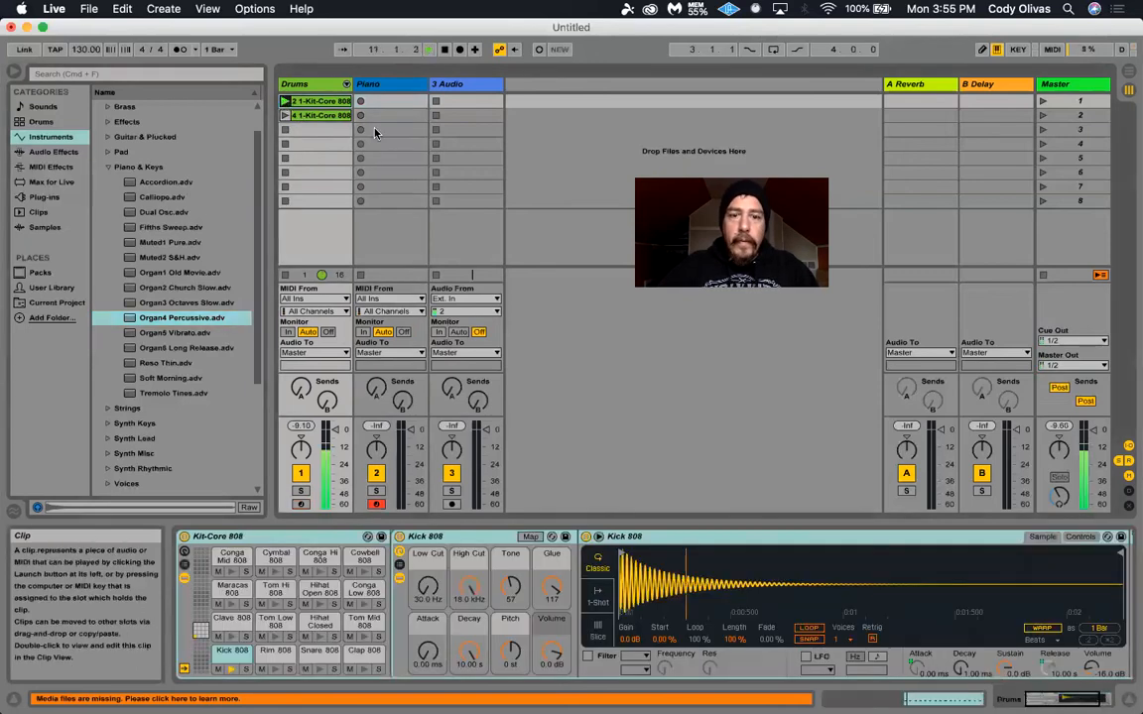
{"action": "key", "text": "a"}
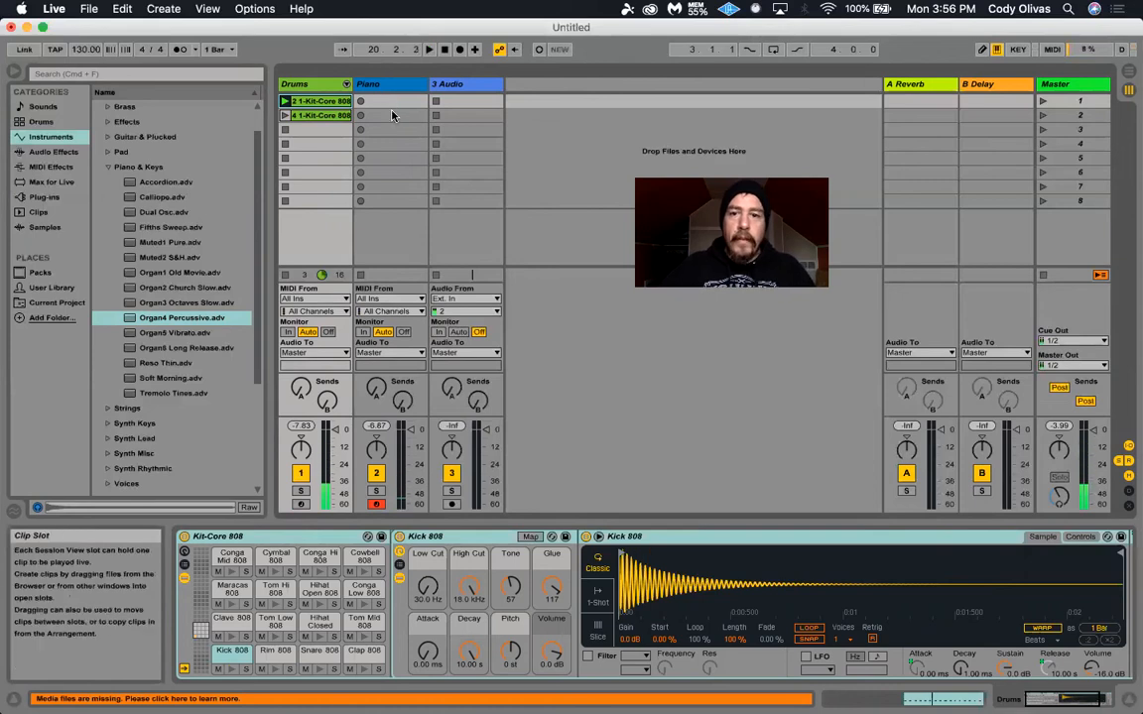
{"action": "key", "text": "Right"}
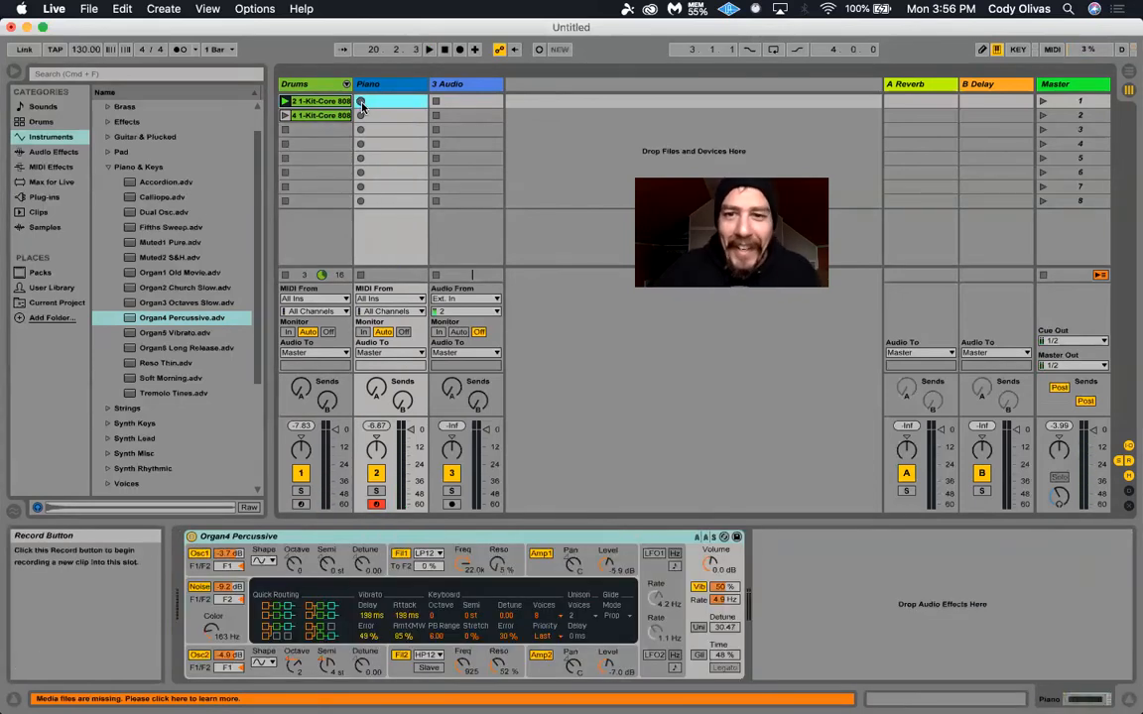
Record alternating D#1 and C#1 organ notes into the Piano track's first slot over the first Drums clip, and stop playback.
{"action": "left_click", "coordinate": [304, 86]}
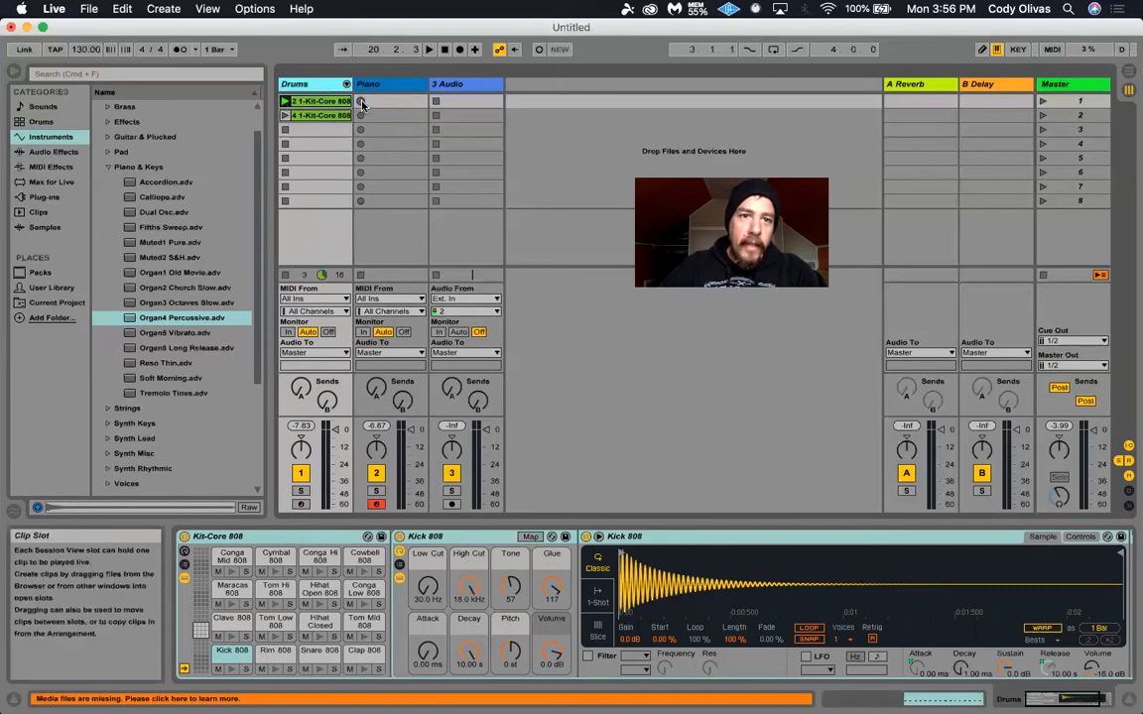
{"action": "left_click", "coordinate": [315, 117]}
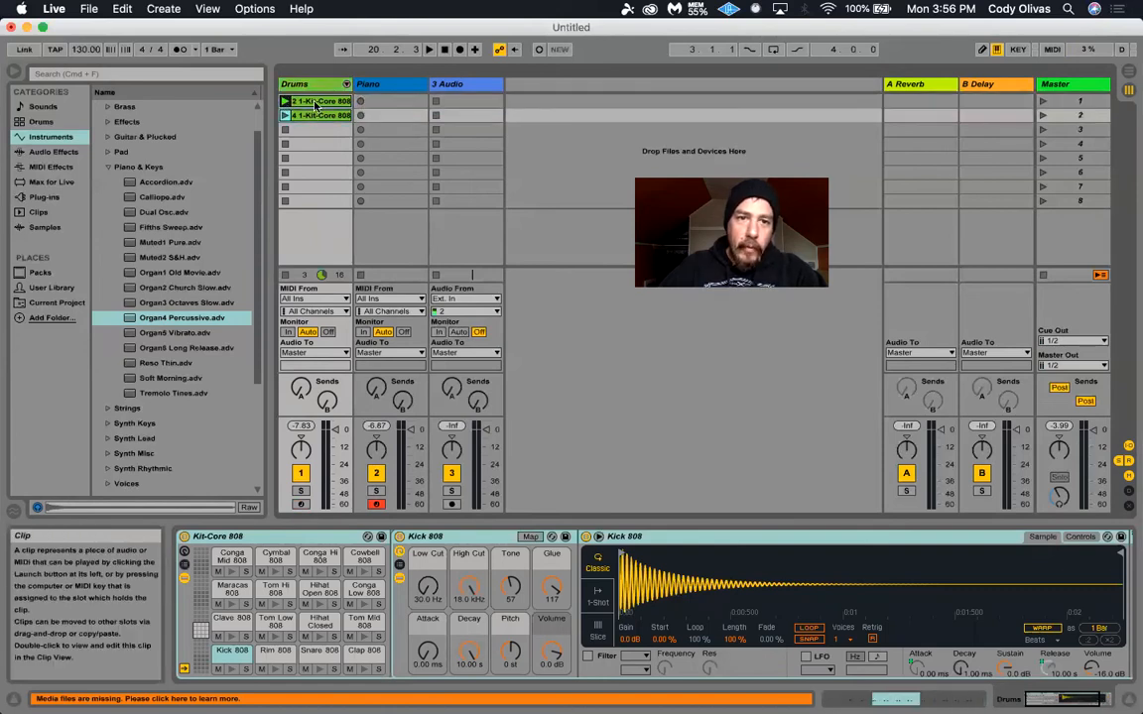
{"action": "left_click", "coordinate": [316, 102]}
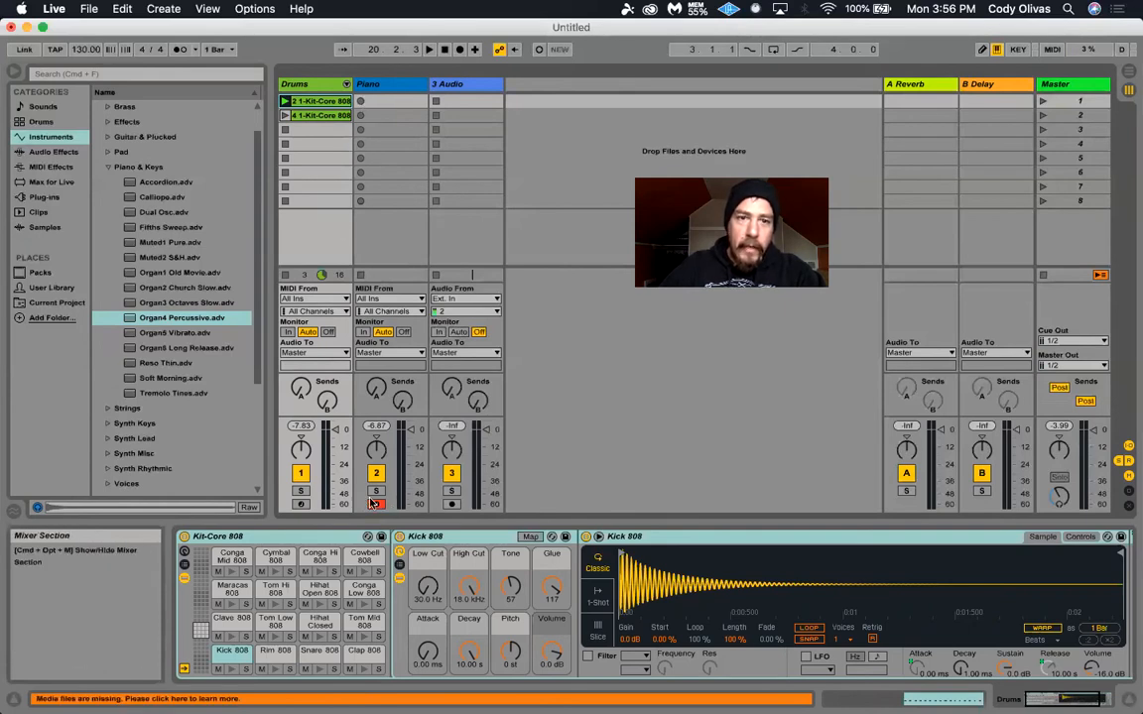
{"action": "left_click", "coordinate": [362, 102]}
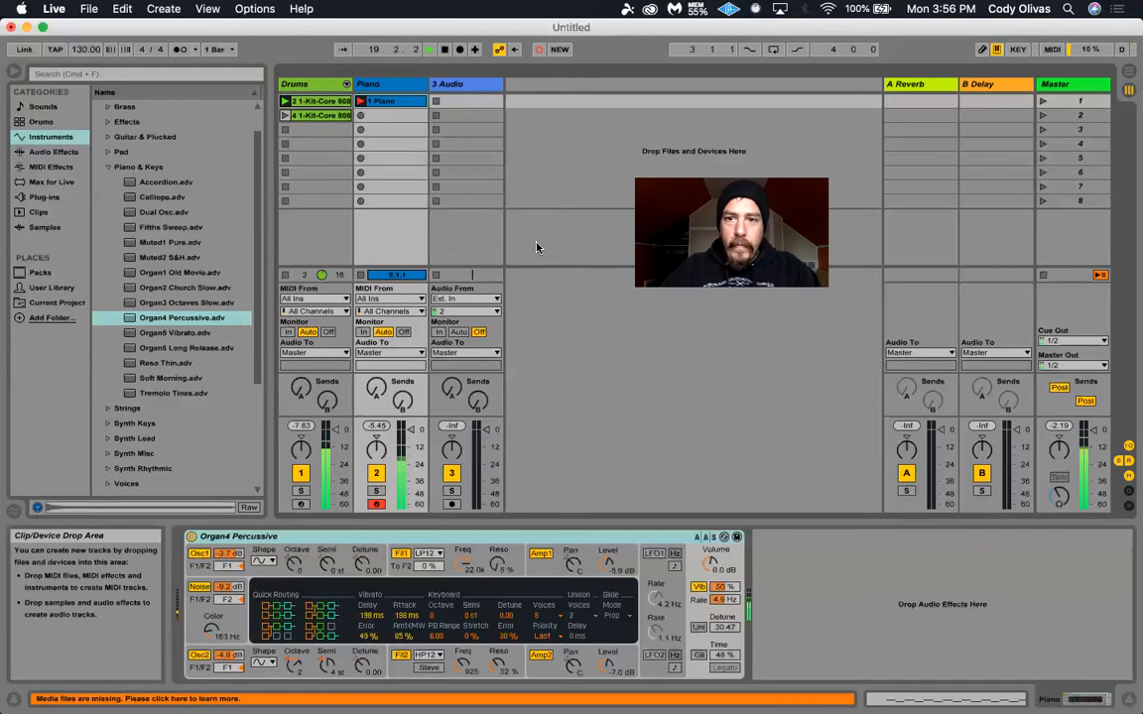
{"action": "key", "text": "space"}
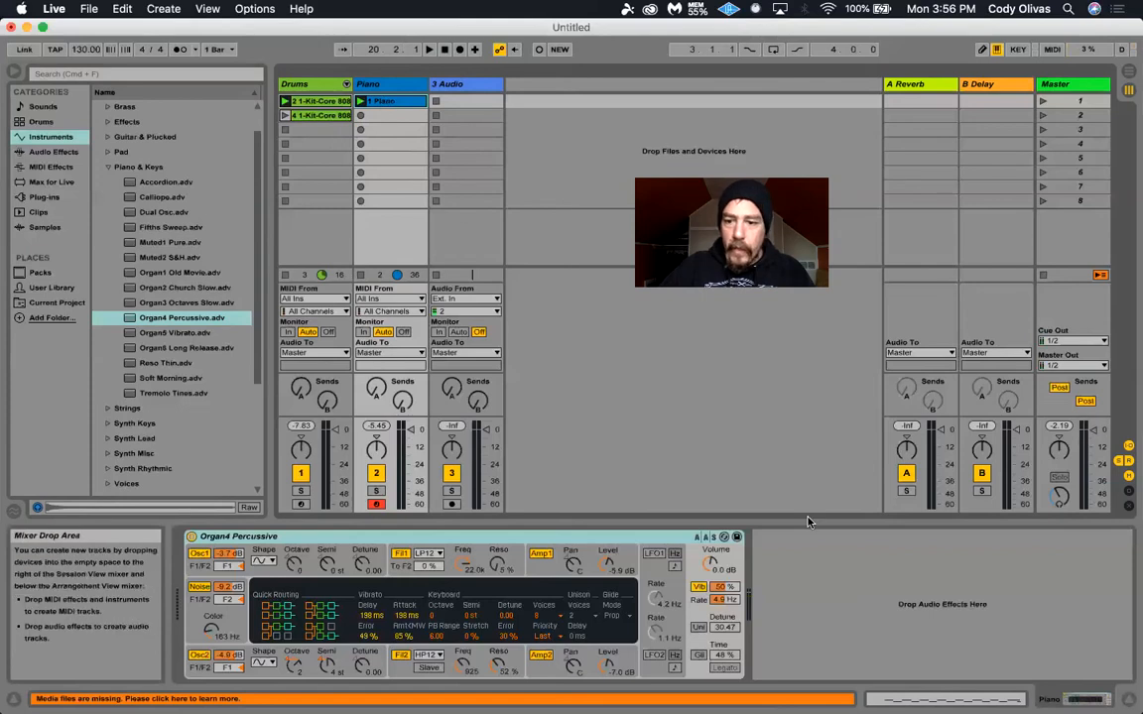
Show the first Piano clip's notes and set its start and loop to bar 2 with a loop length of 4 bars.
{"action": "key", "text": "shift+Tab"}
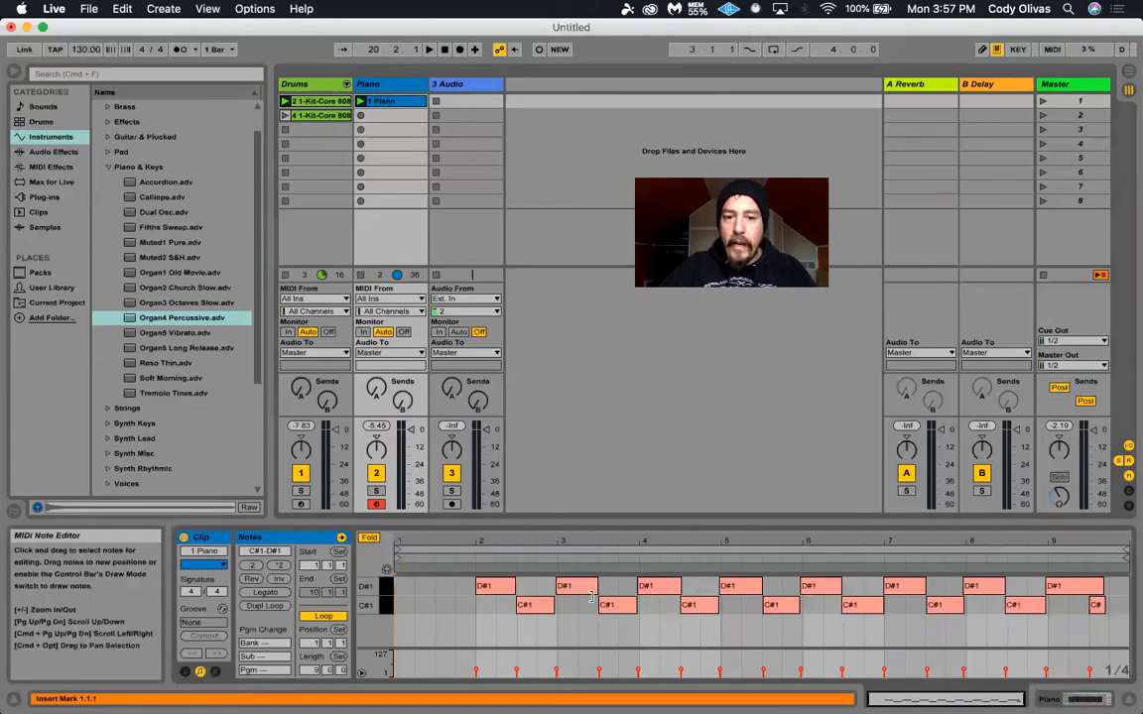
{"action": "left_click", "coordinate": [406, 552]}
{"action": "left_click_drag", "start_coordinate": [406, 553], "coordinate": [477, 552]}
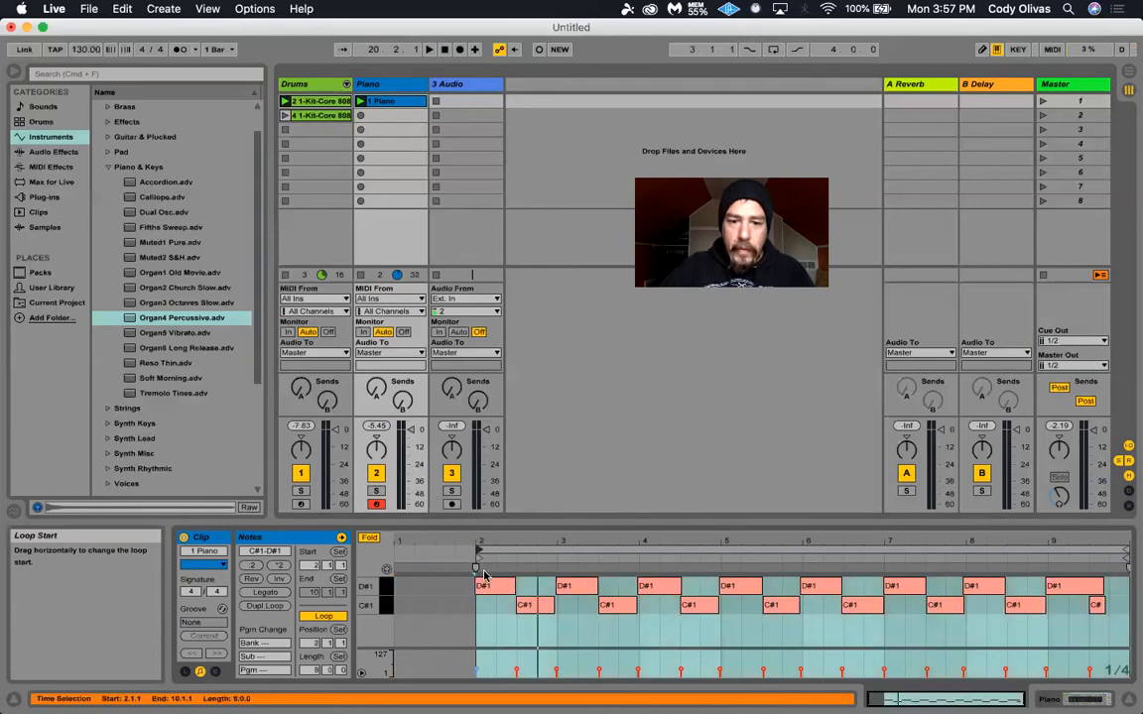
{"action": "left_click", "coordinate": [501, 588]}
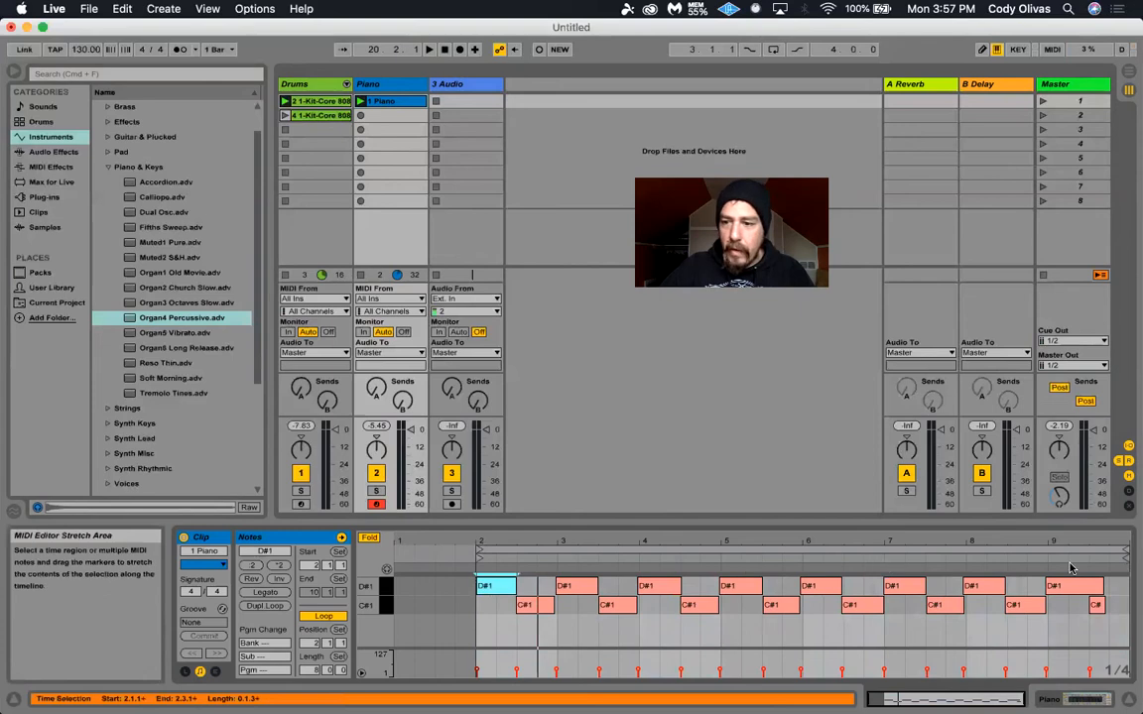
{"action": "left_click_drag", "start_coordinate": [1124, 552], "coordinate": [803, 564]}
{"action": "left_click", "coordinate": [827, 588]}
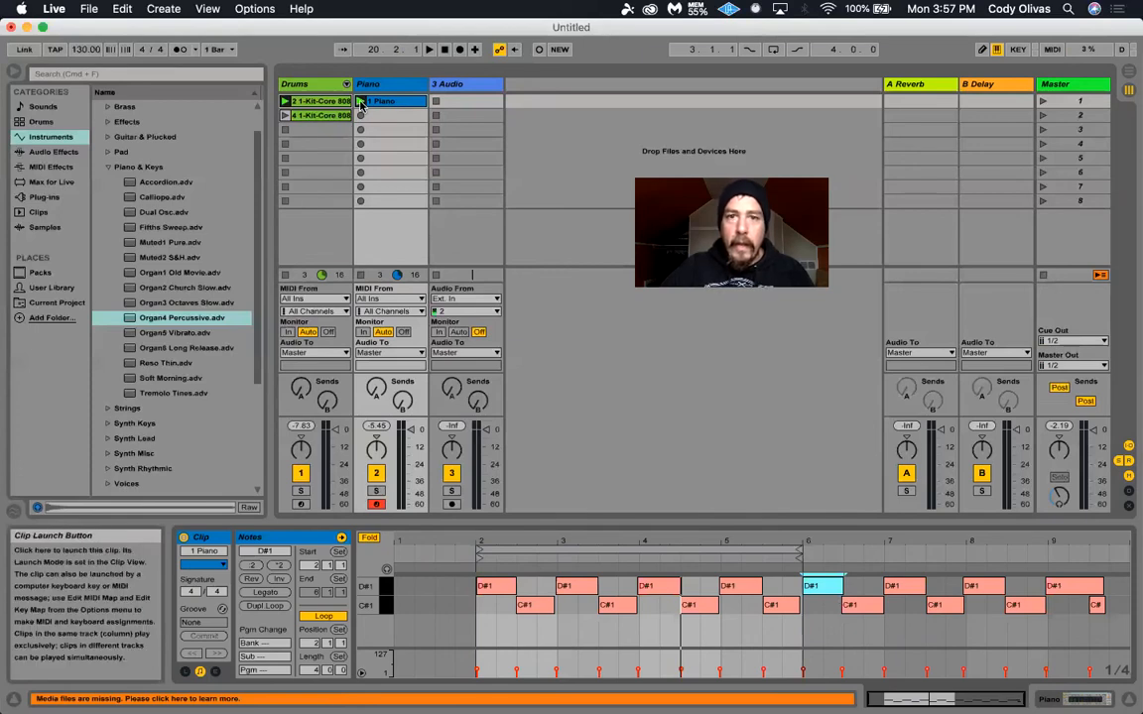
Launch scene 1 and switch the Drums track to its second clip under the looping Piano clip.
{"action": "left_click", "coordinate": [1041, 102]}
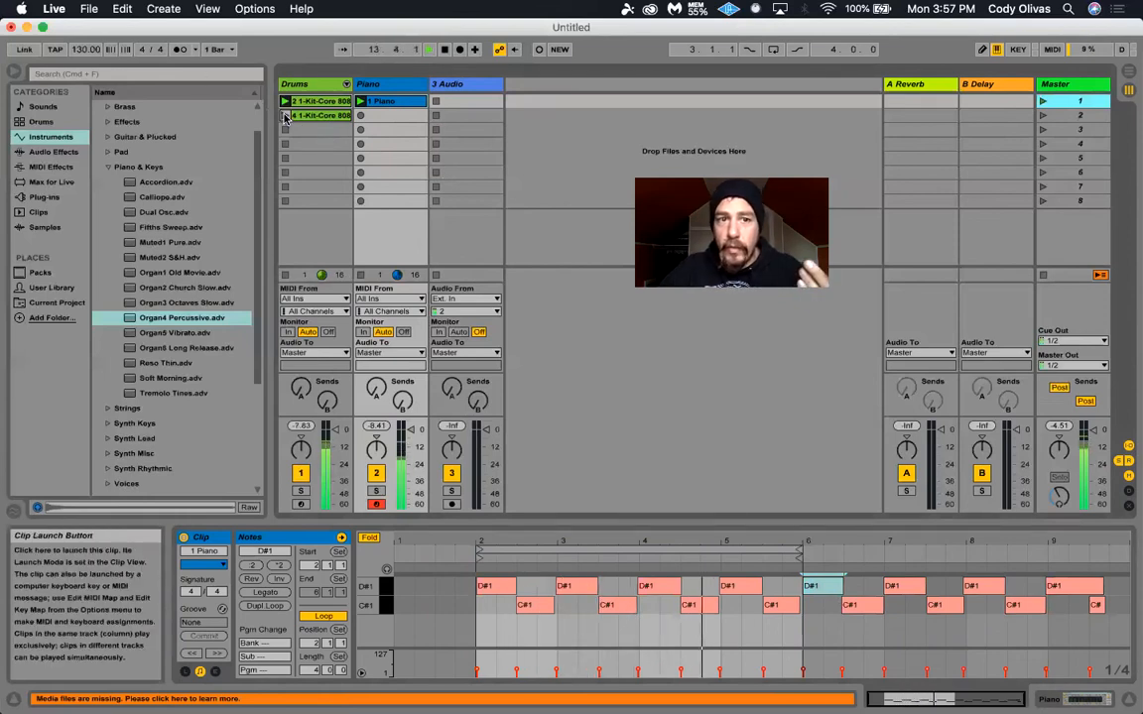
{"action": "left_click", "coordinate": [286, 116]}
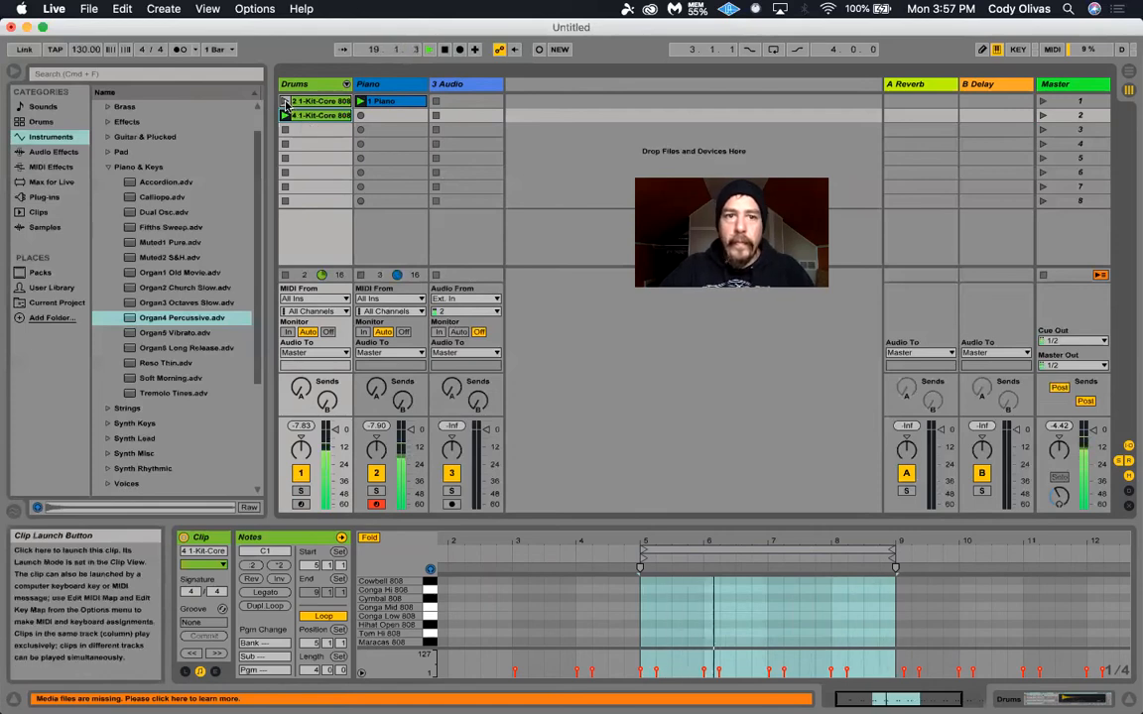
Try recording alternating C#1 and D1 organ notes into the Piano track's second slot over the second Drums clip.
{"action": "left_click", "coordinate": [365, 116]}
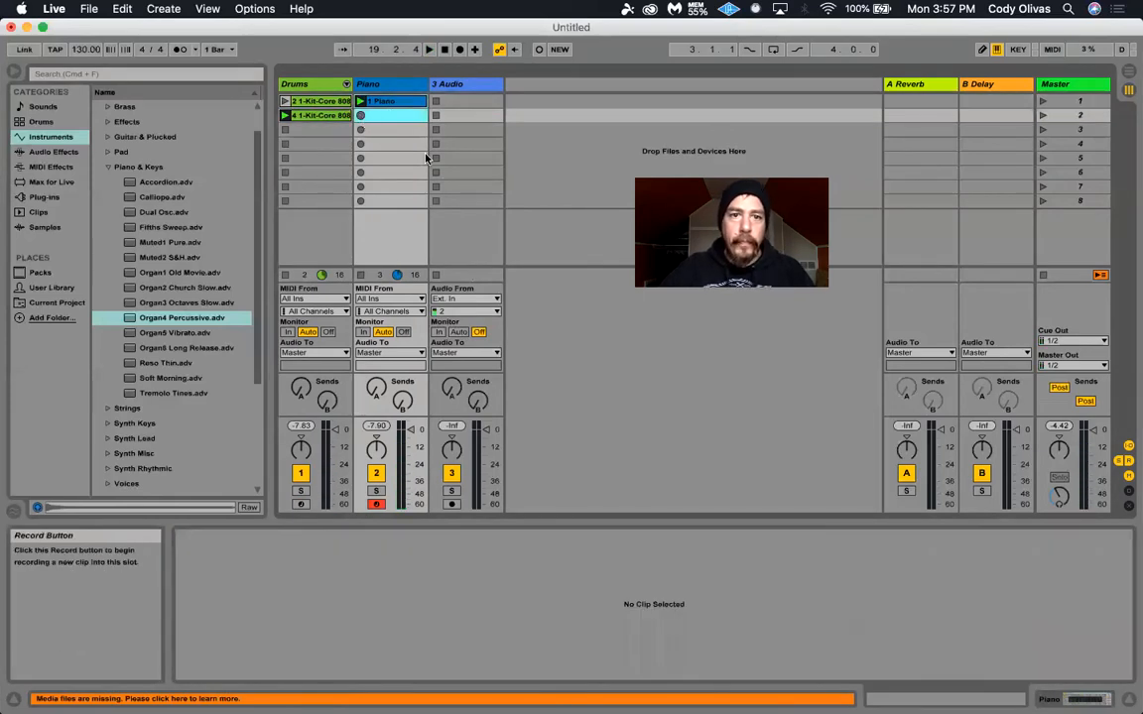
{"action": "key", "text": "Return"}
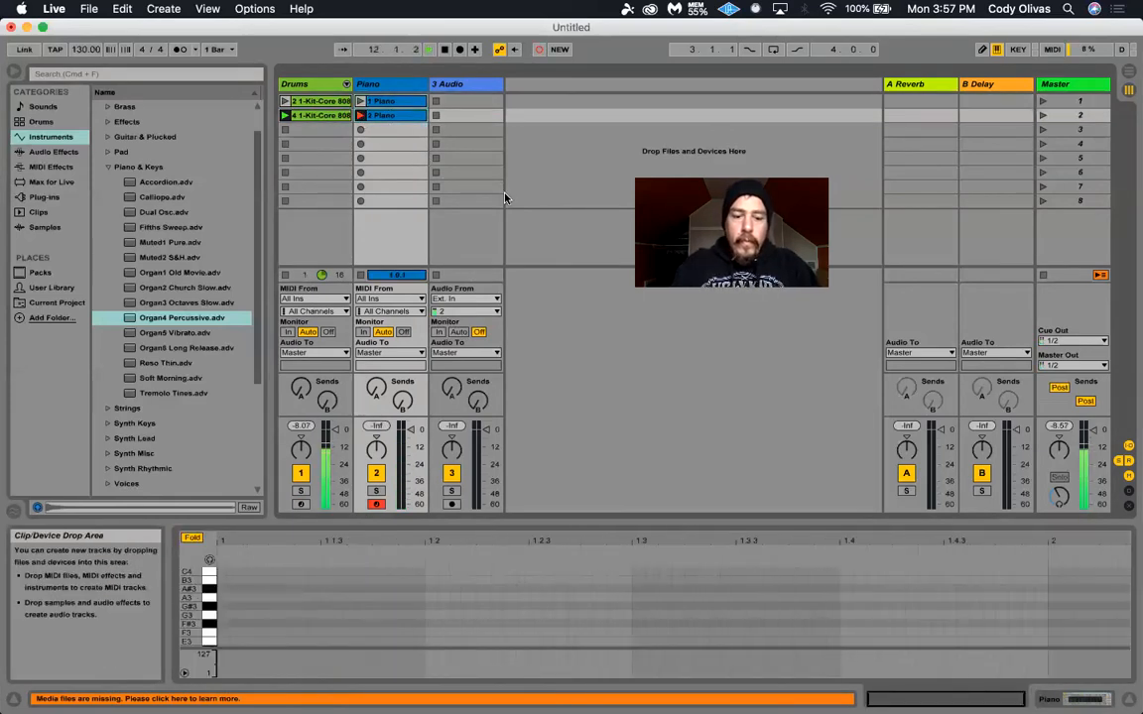
{"action": "key", "text": "w"}
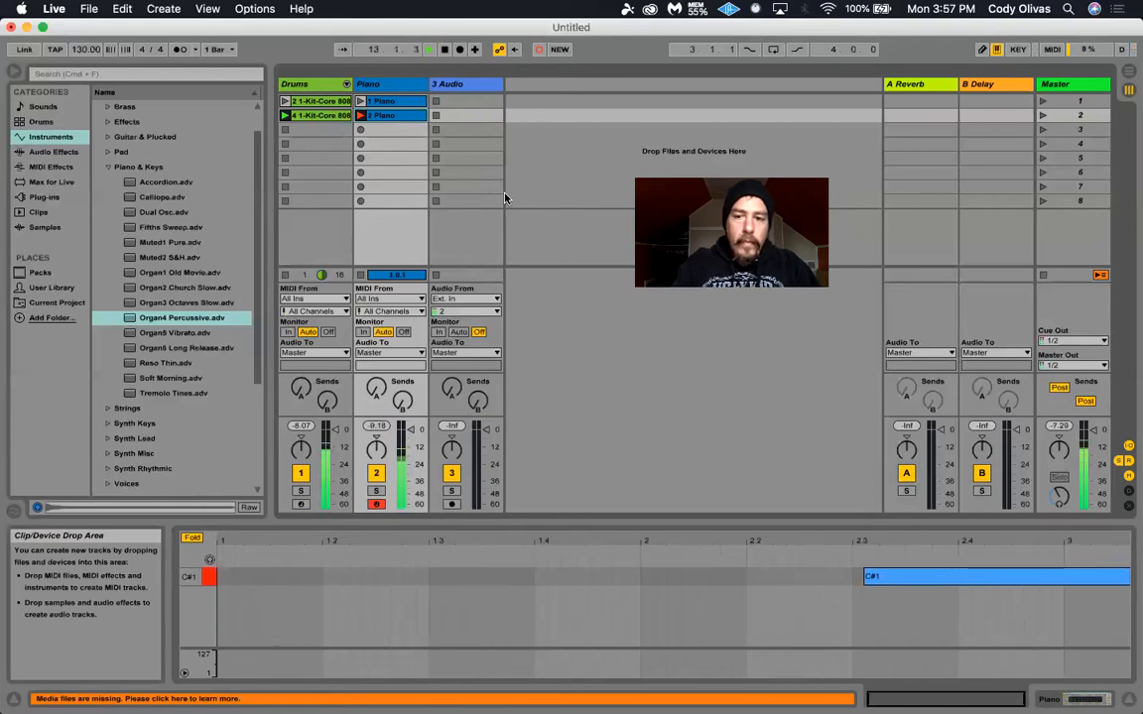
{"action": "key", "text": "s"}
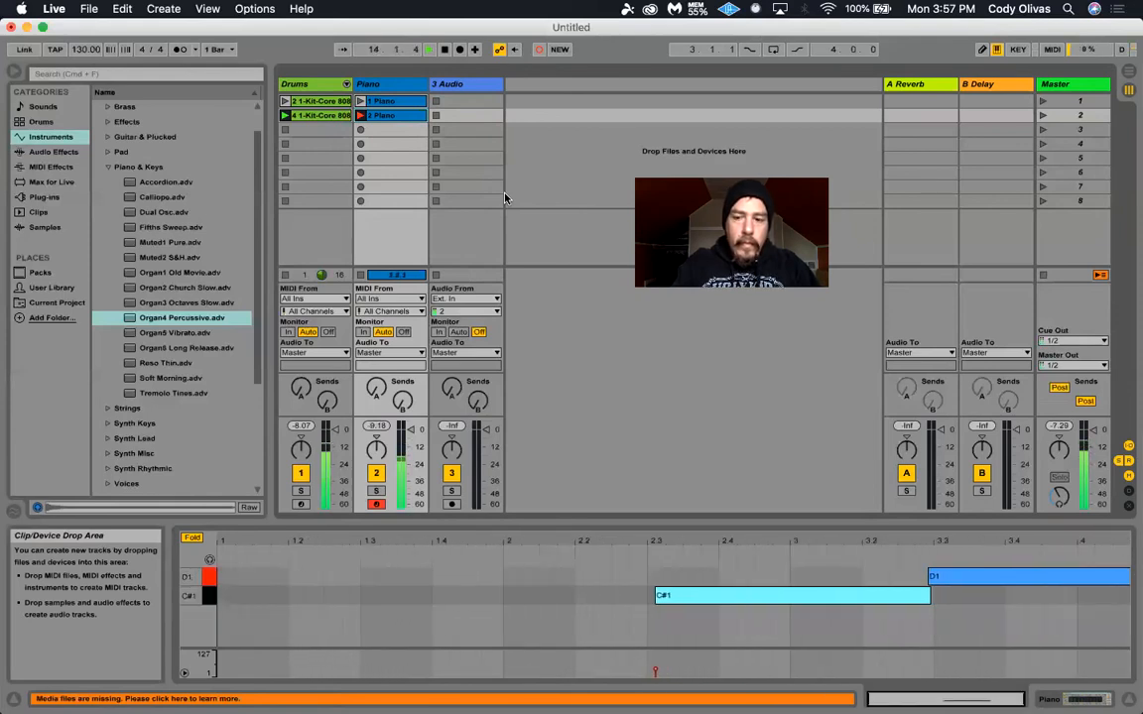
{"action": "key", "text": "w"}
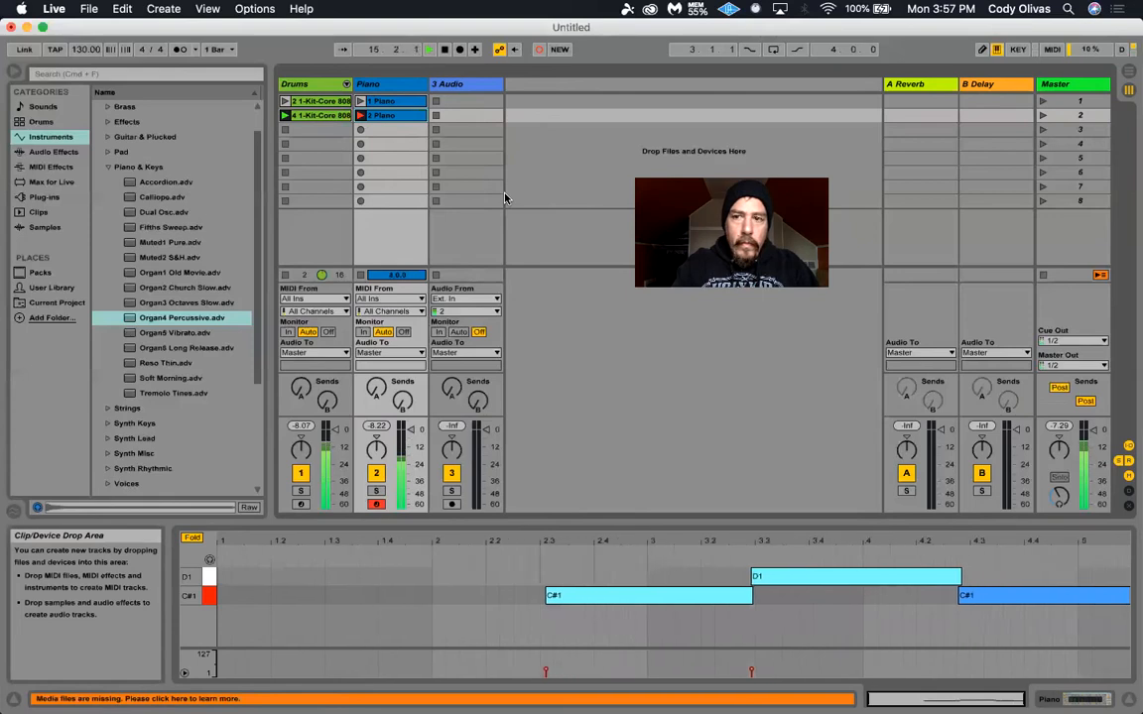
{"action": "key", "text": "s"}
{"action": "key", "text": "w"}
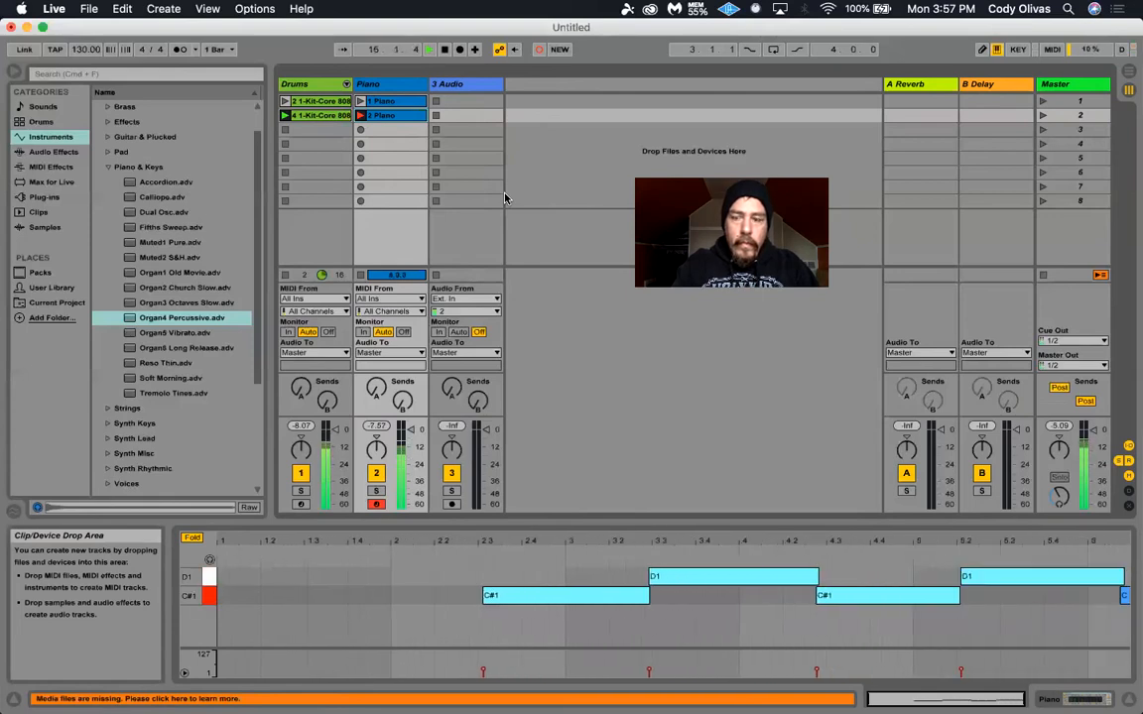
{"action": "key", "text": "space"}
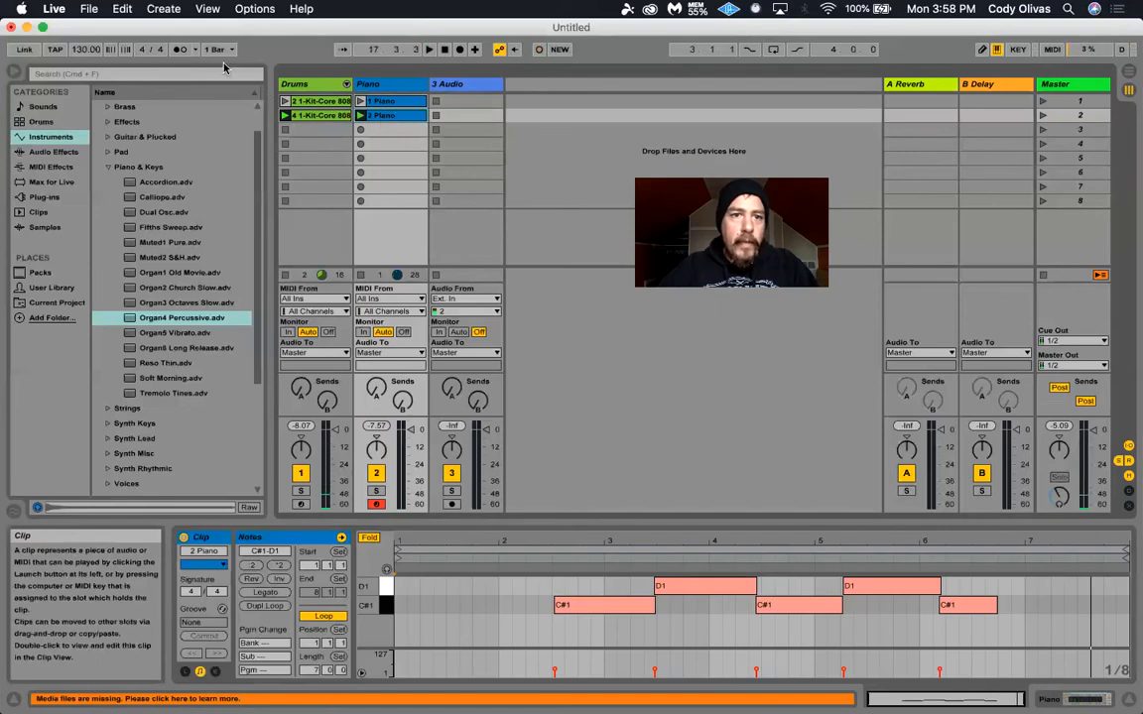
Delete the Piano track's second clip, record alternating C#1 and D1 organ notes there over the second Drums clip, and stop playback.
{"action": "key", "text": "Delete"}
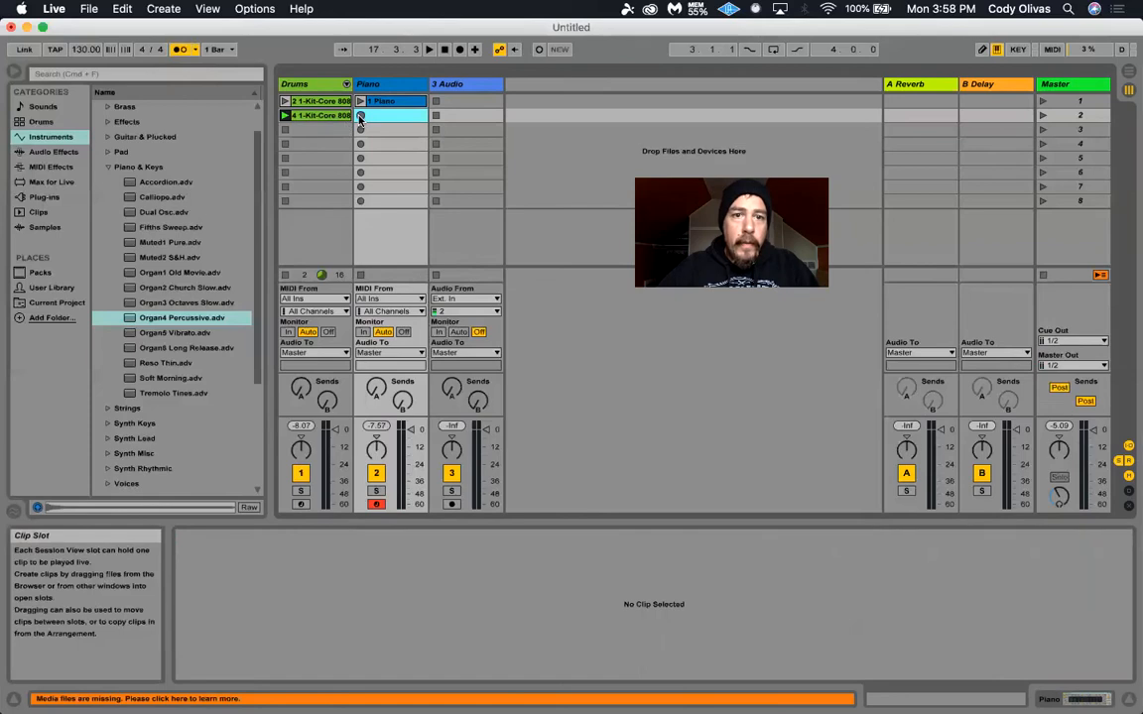
{"action": "left_click", "coordinate": [360, 116]}
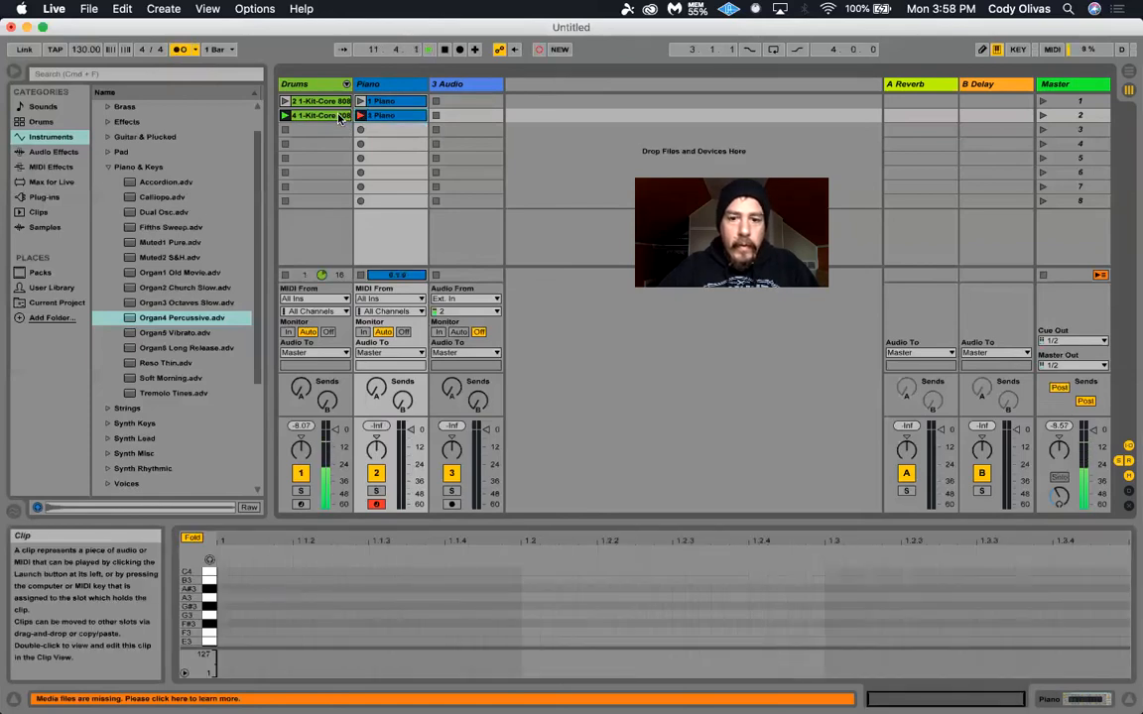
{"action": "key", "text": "w"}
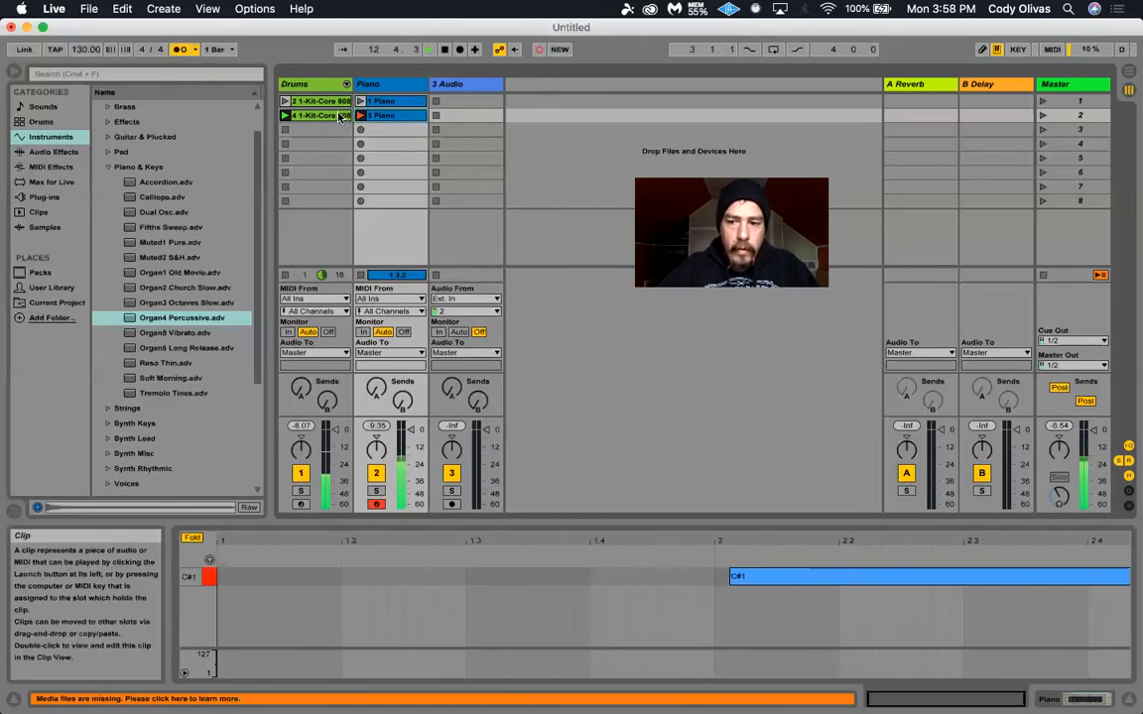
{"action": "key", "text": "s"}
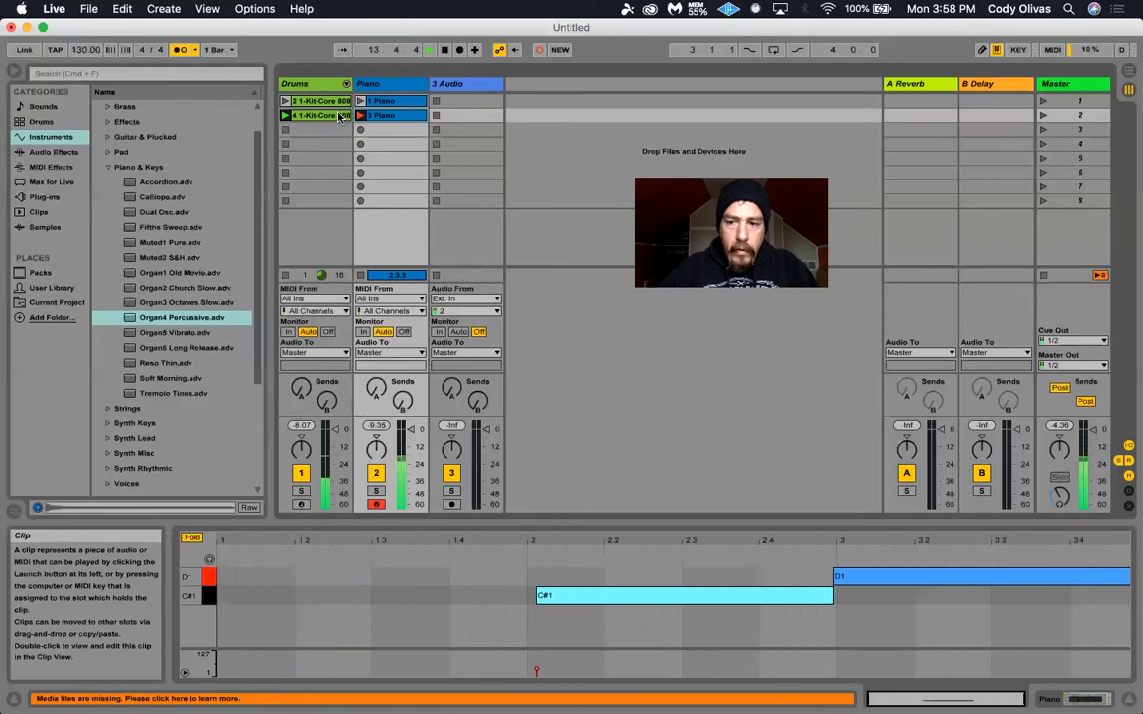
{"action": "key", "text": "w"}
{"action": "key", "text": "s"}
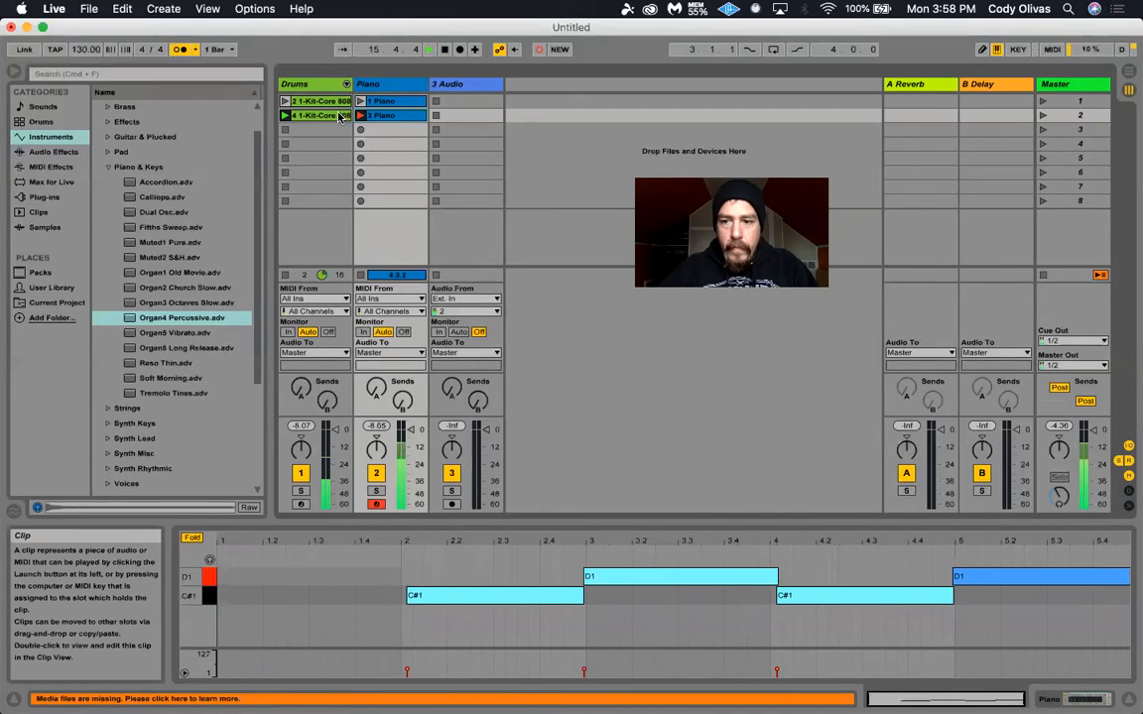
{"action": "key", "text": "w"}
{"action": "key", "text": "s"}
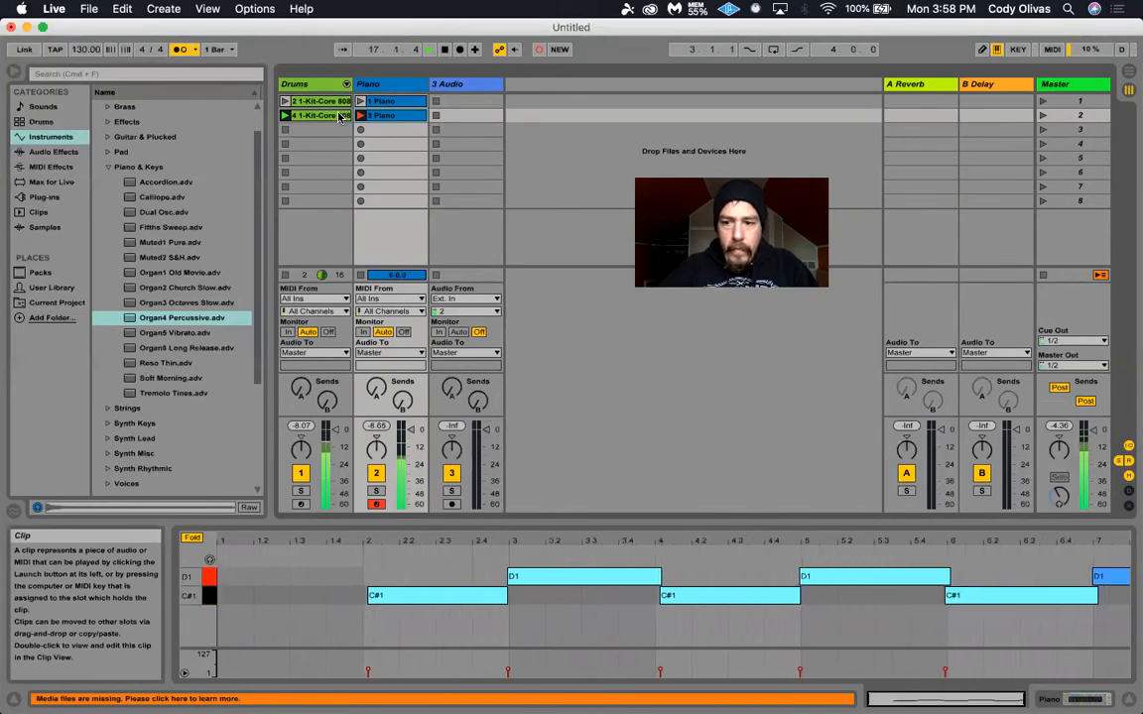
{"action": "key", "text": "w"}
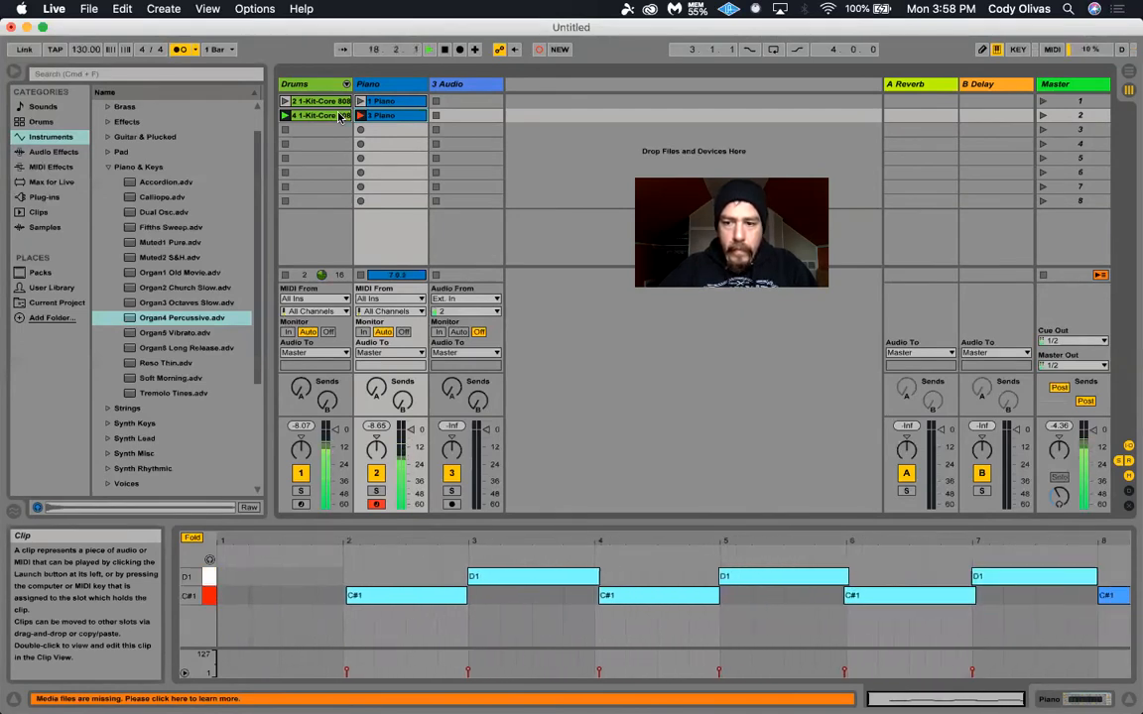
{"action": "key", "text": "s"}
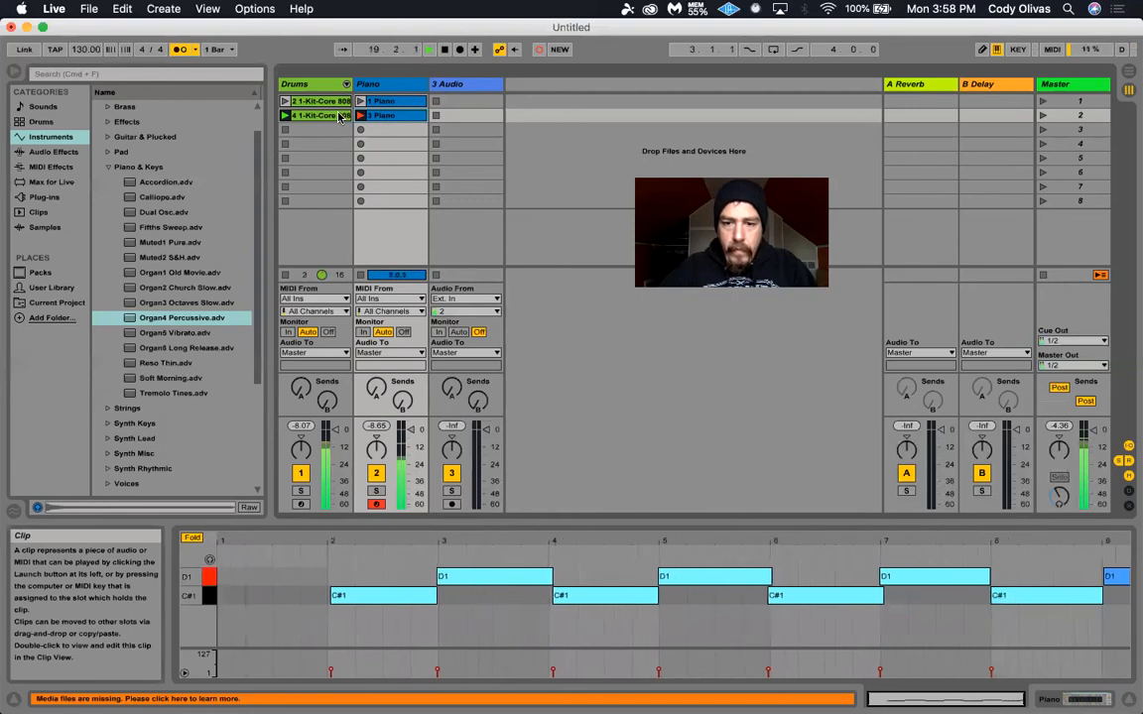
{"action": "key", "text": "s"}
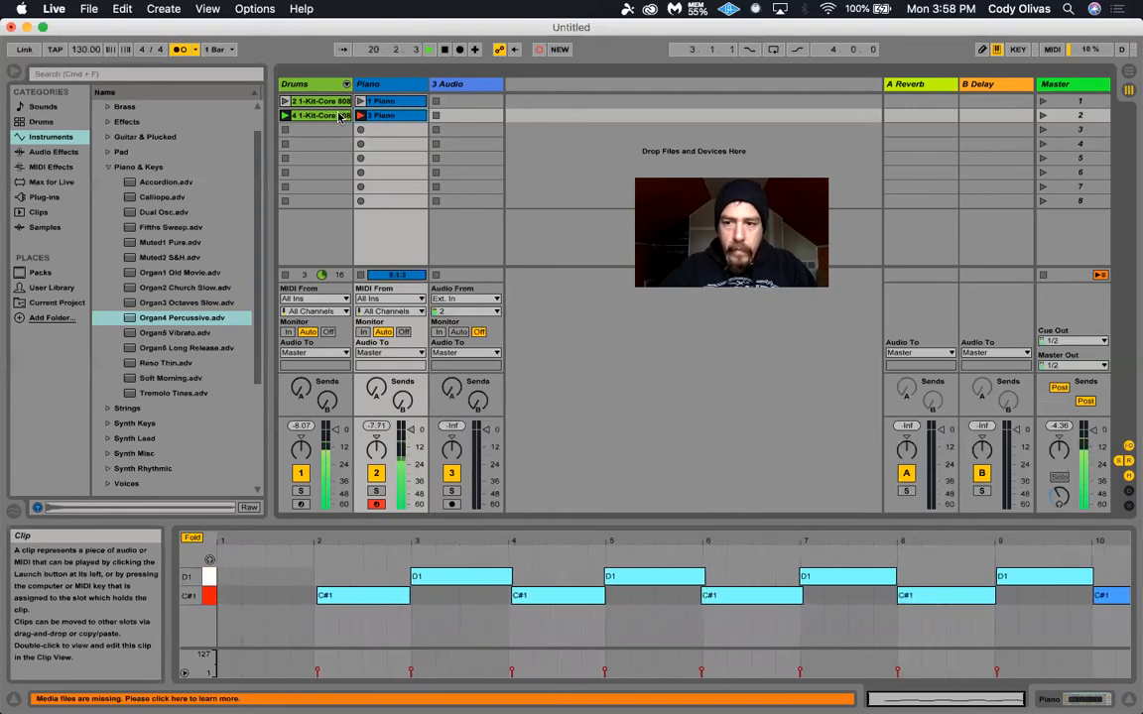
{"action": "key", "text": "s"}
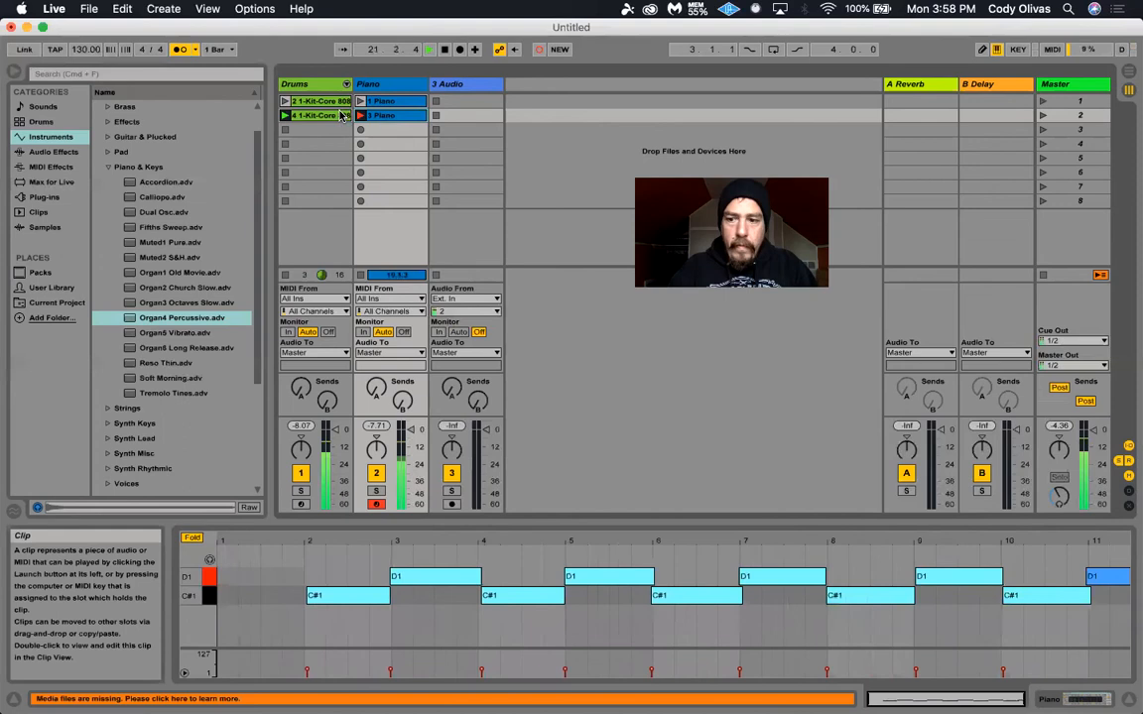
{"action": "key", "text": "space"}
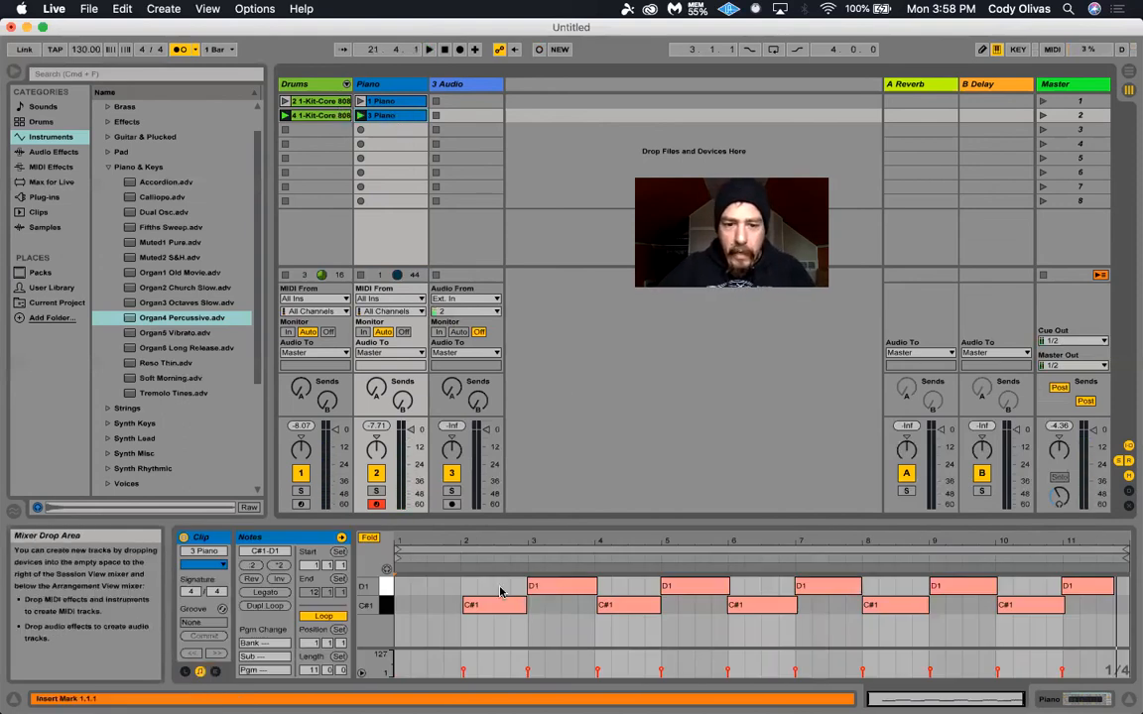
Set the second Piano clip's start and loop to run from bar 4 to about bar 8, aligning its bar 4 C#1 note.
{"action": "left_click_drag", "start_coordinate": [425, 550], "coordinate": [491, 550]}
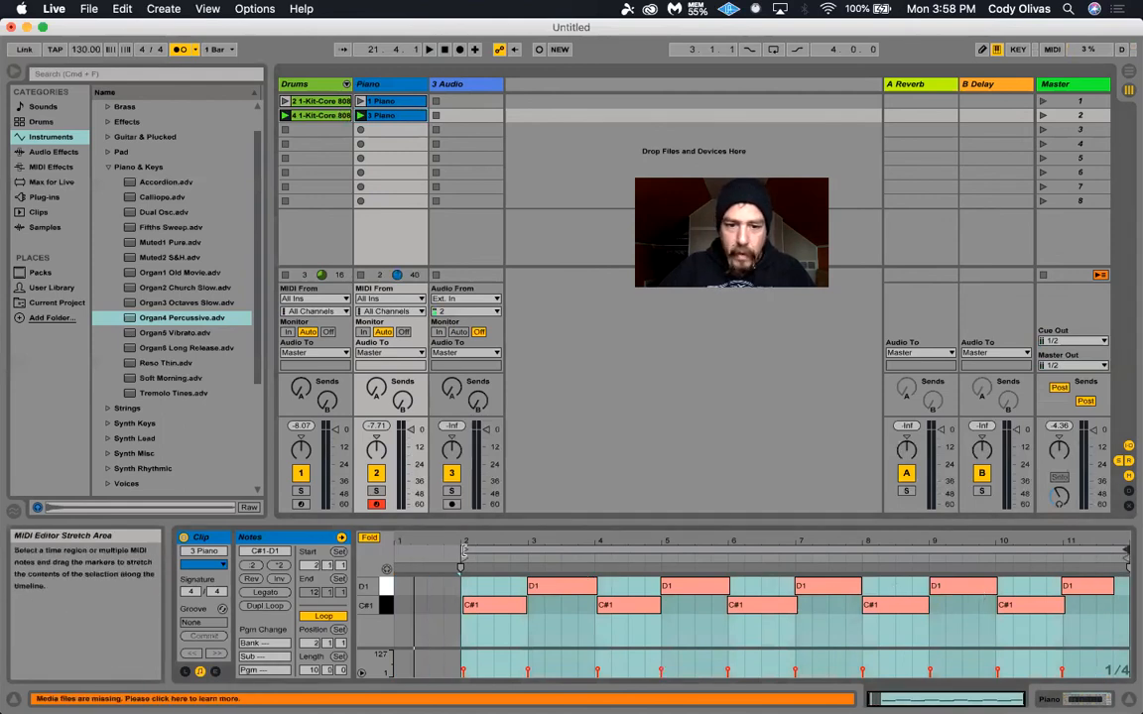
{"action": "mouse_move", "coordinate": [461, 565]}
{"action": "left_mouse_down"}
{"action": "mouse_move", "coordinate": [590, 571]}
{"action": "mouse_move", "coordinate": [583, 586]}
{"action": "left_mouse_up"}
{"action": "left_click", "coordinate": [581, 587]}
{"action": "left_click", "coordinate": [641, 609]}
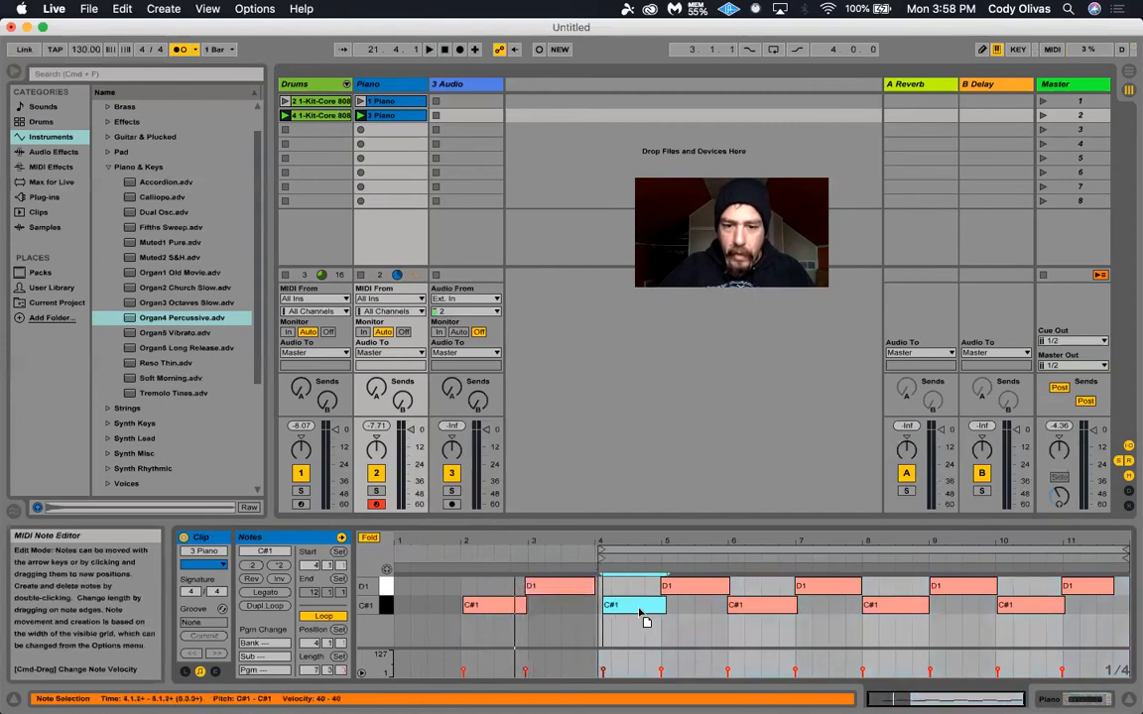
{"action": "left_click_drag", "start_coordinate": [642, 610], "coordinate": [638, 611]}
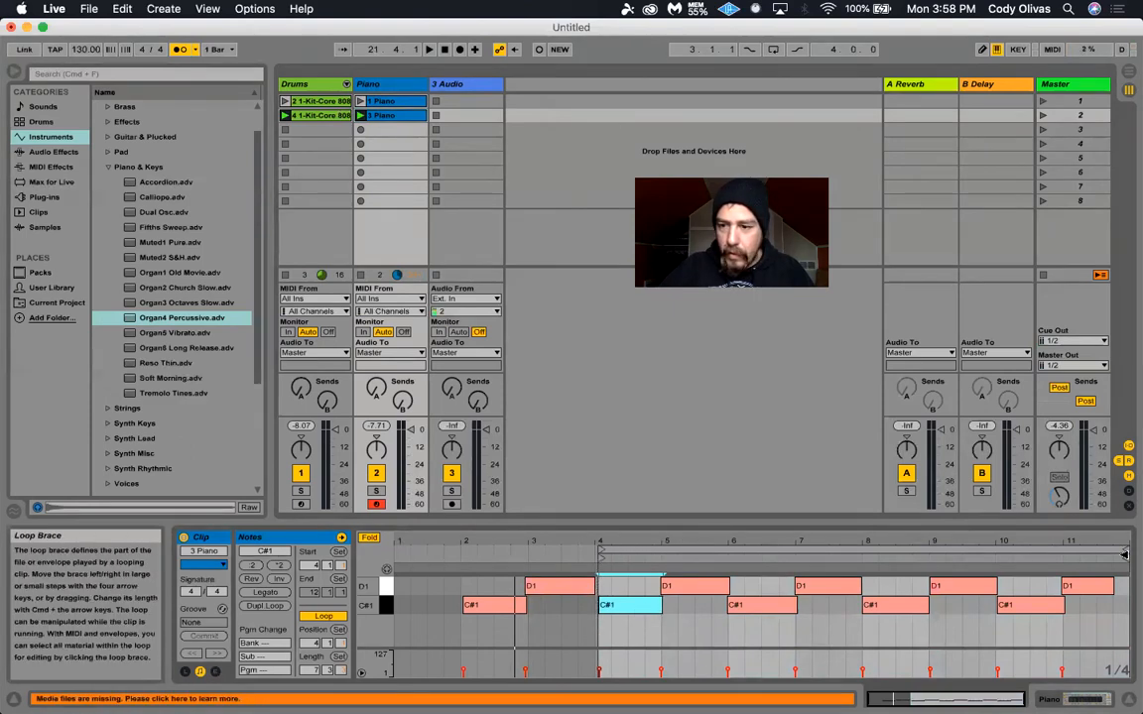
{"action": "left_click_drag", "start_coordinate": [1124, 556], "coordinate": [861, 558]}
Adjust the timing of the D1 and C#1 notes around the second Piano clip's loop boundaries and select its last looped D1 note.
{"action": "left_click", "coordinate": [905, 605]}
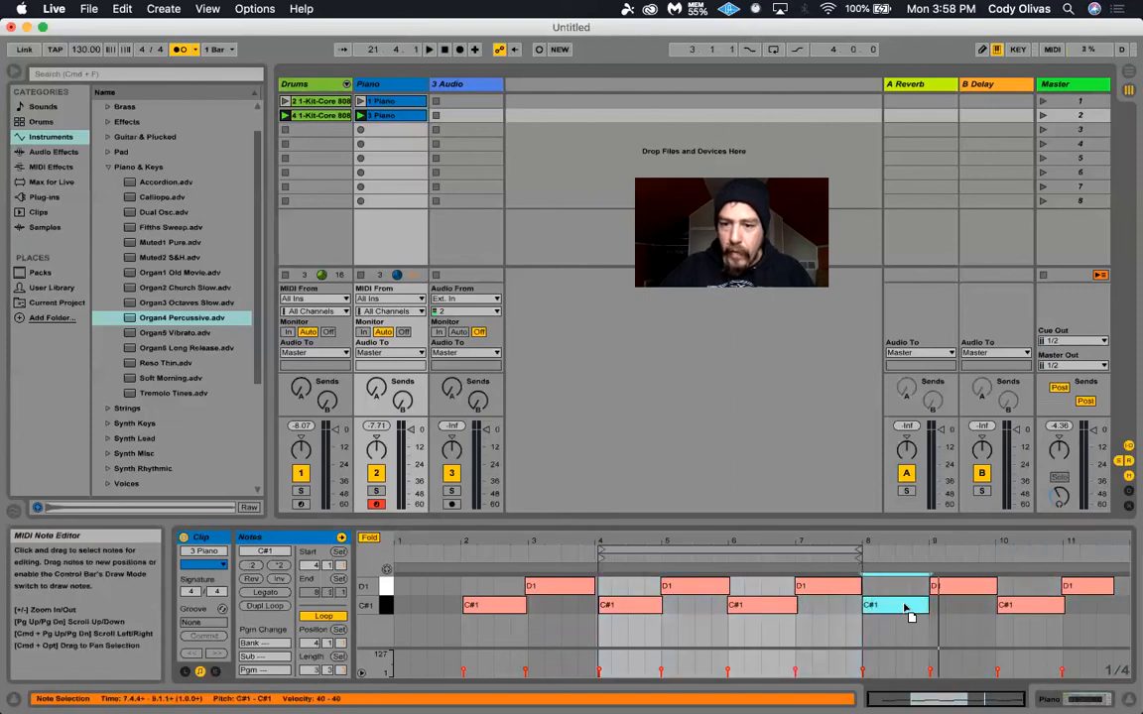
{"action": "left_click_drag", "start_coordinate": [578, 586], "coordinate": [607, 607]}
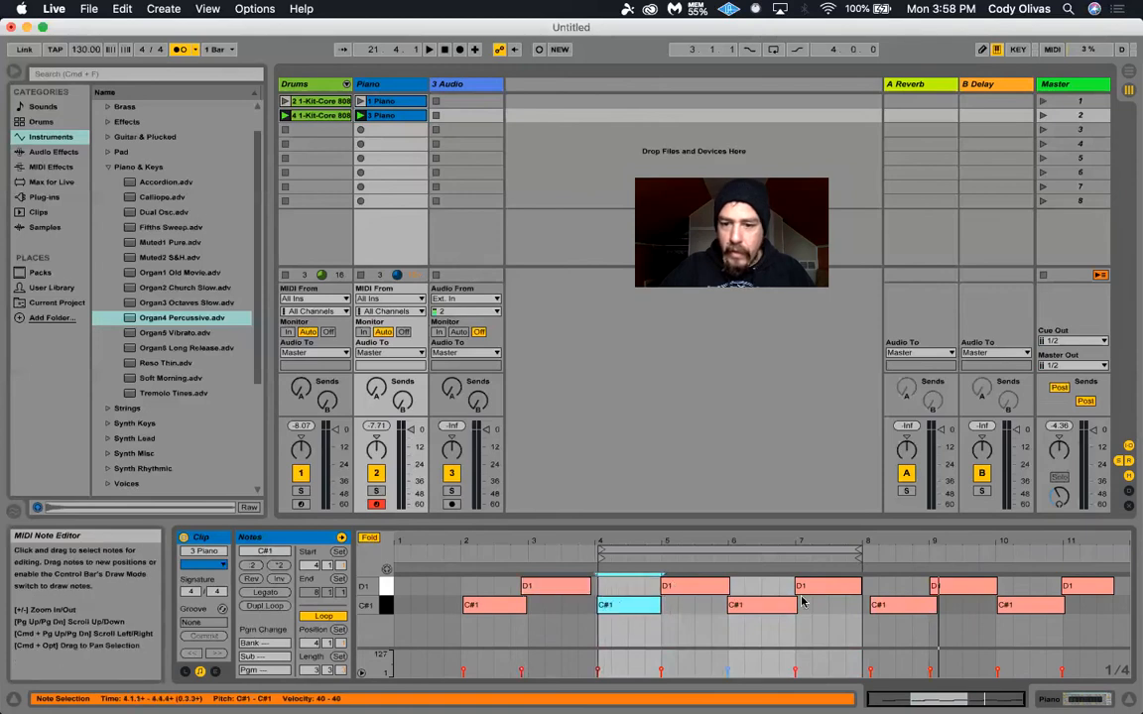
{"action": "left_click", "coordinate": [769, 607]}
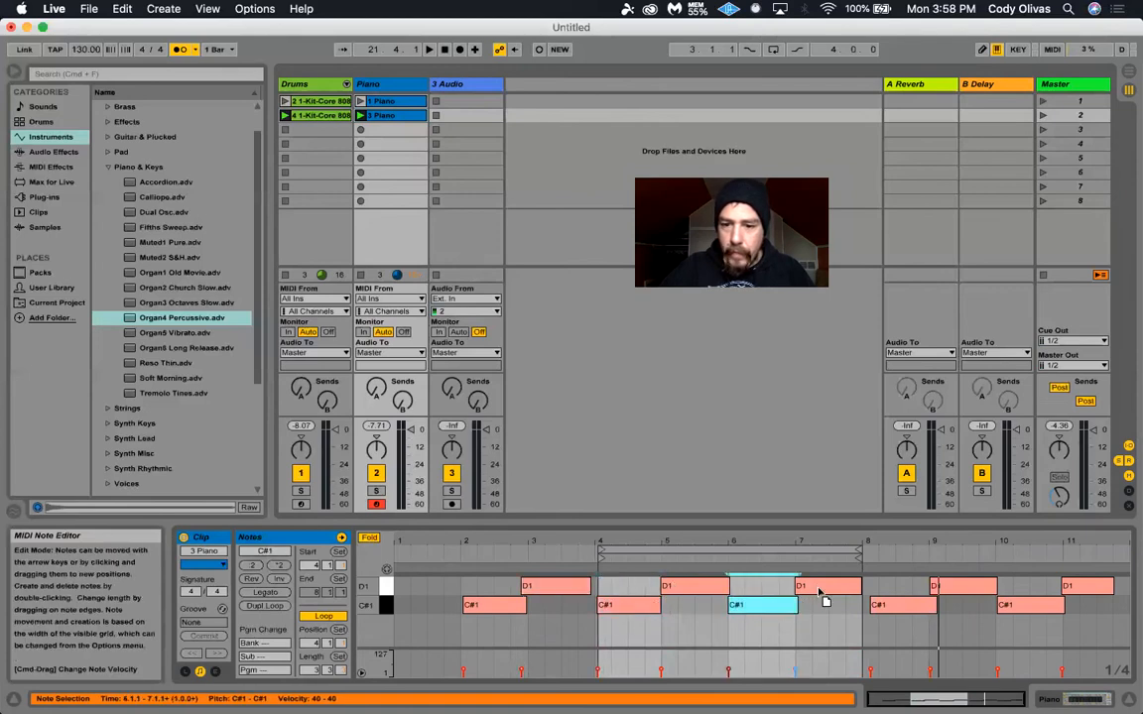
{"action": "left_click", "coordinate": [821, 592]}
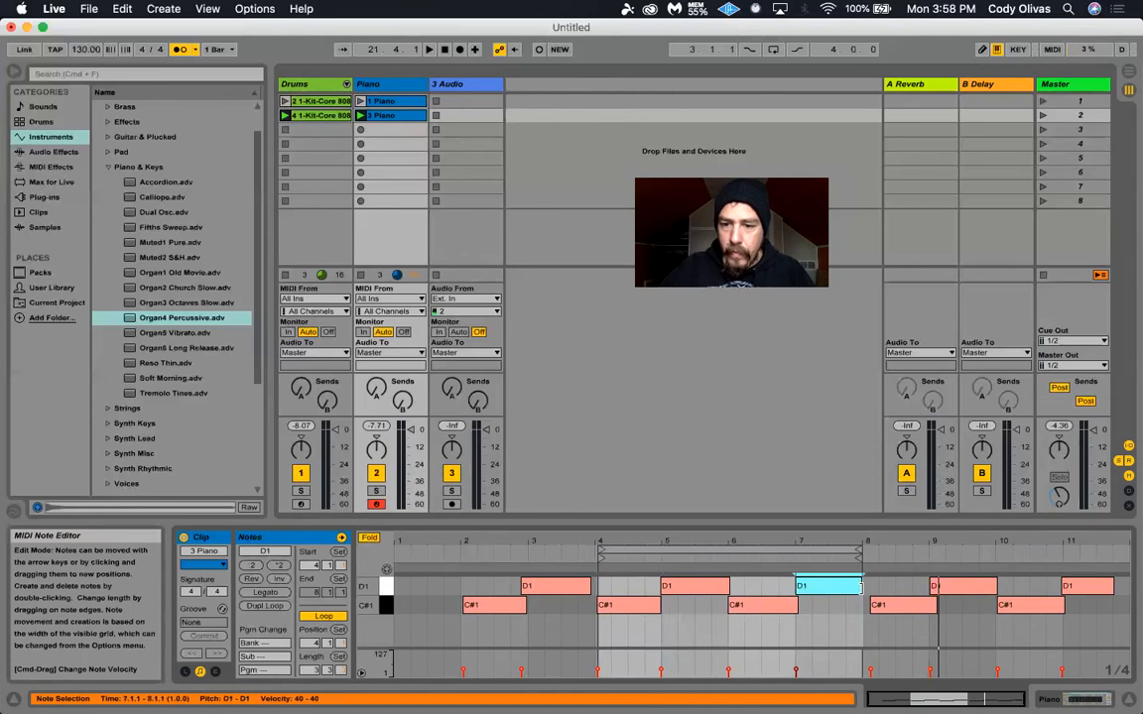
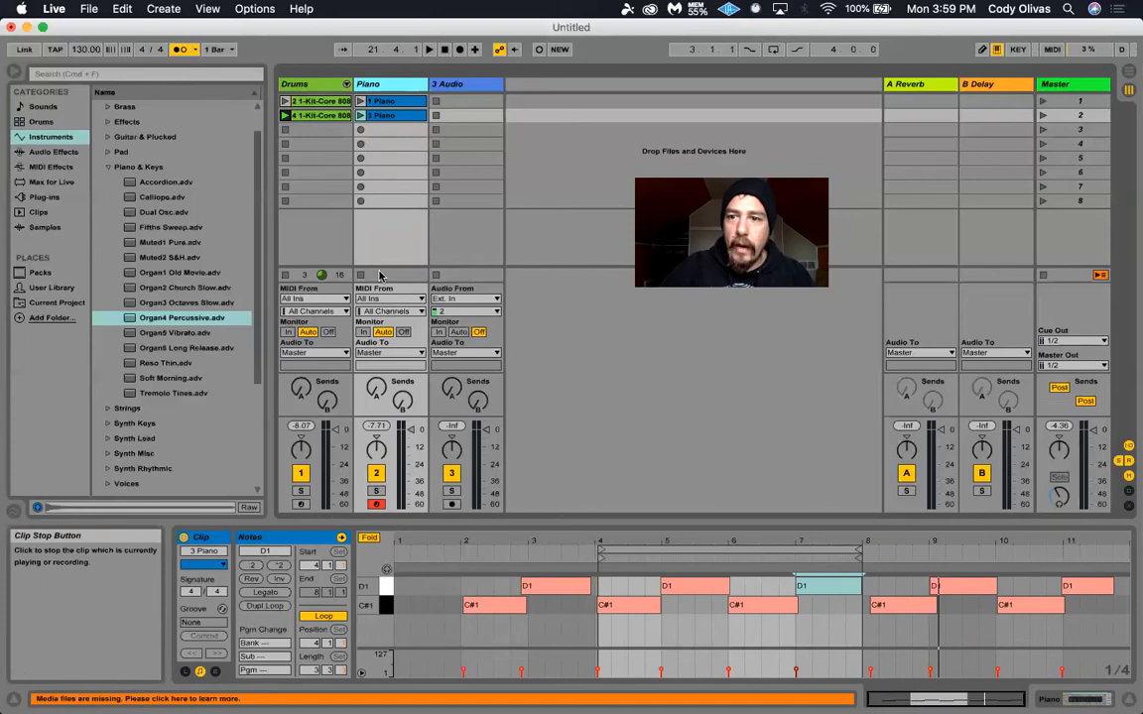
Stop the active clips, then play the first Drums and Piano clips together with the metronome off.
{"action": "left_click", "coordinate": [284, 277]}
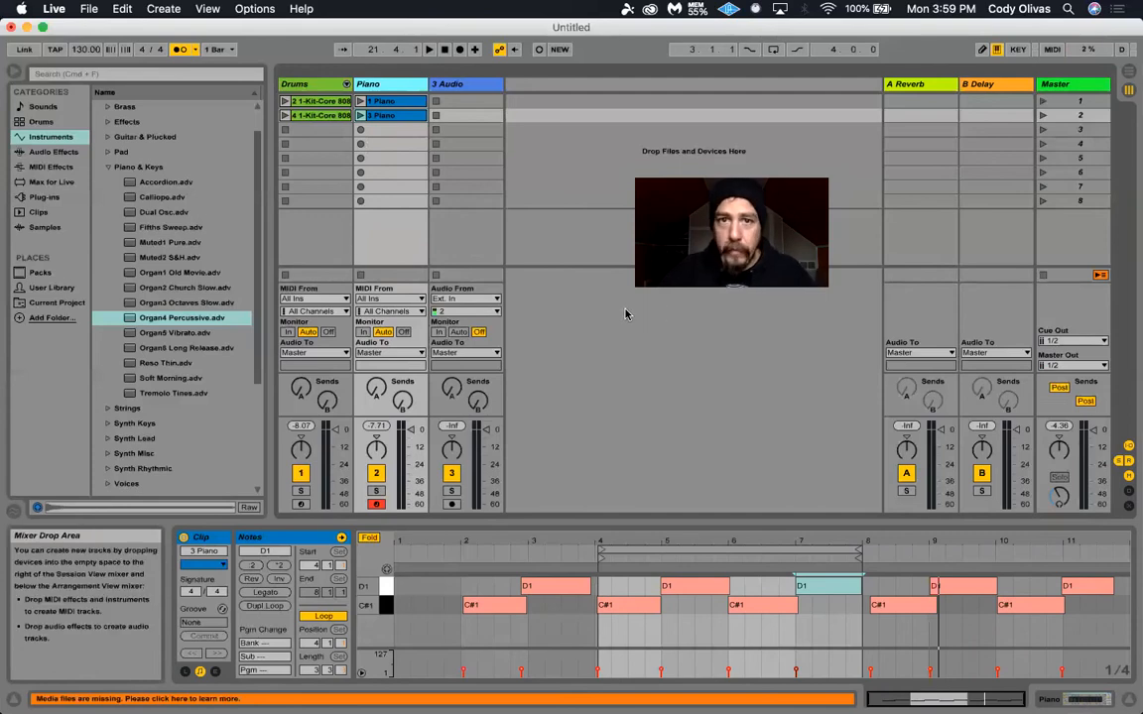
{"action": "left_click", "coordinate": [297, 112]}
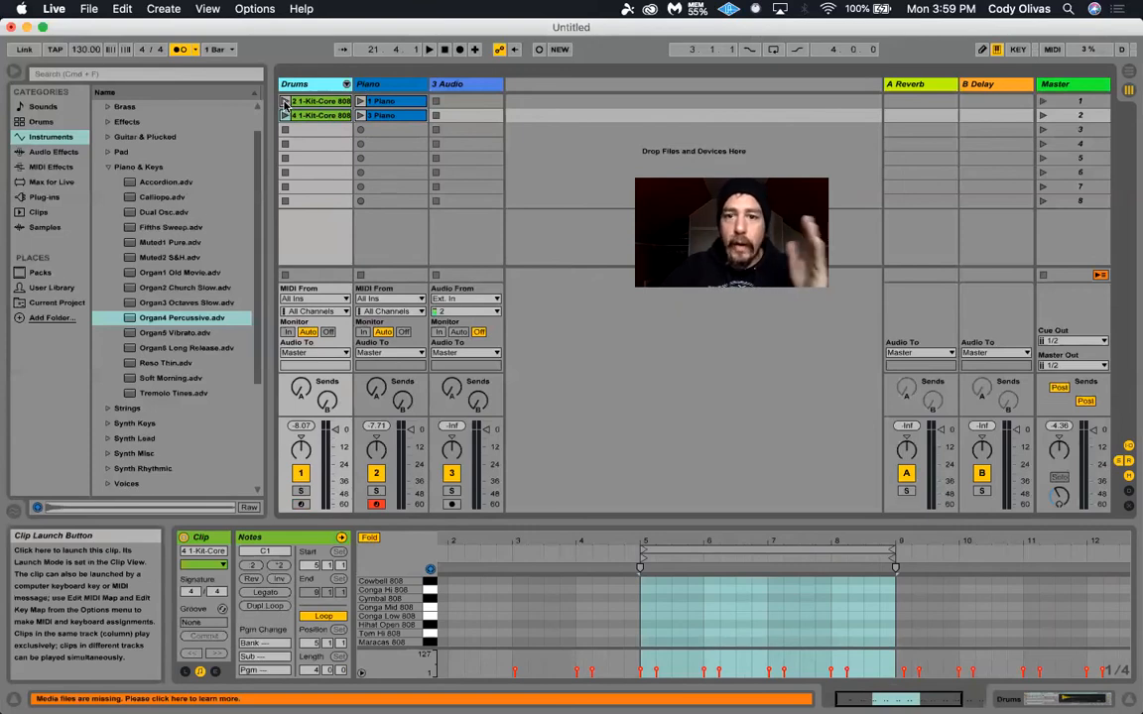
{"action": "left_click", "coordinate": [285, 102]}
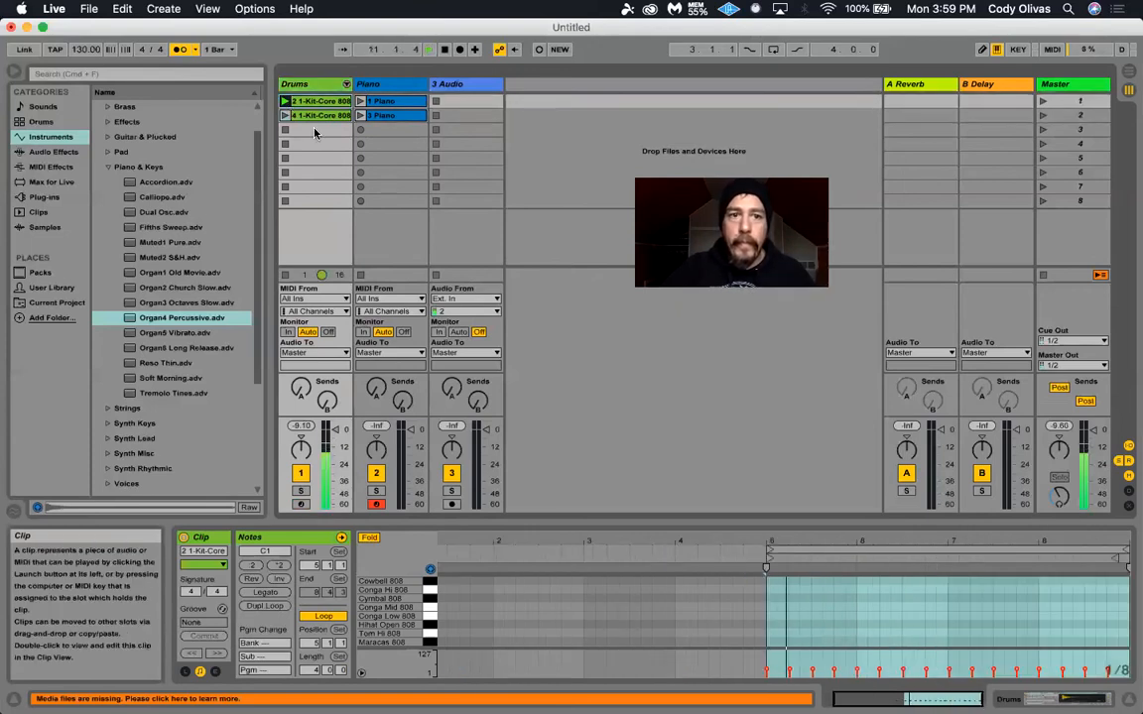
{"action": "left_click", "coordinate": [181, 52]}
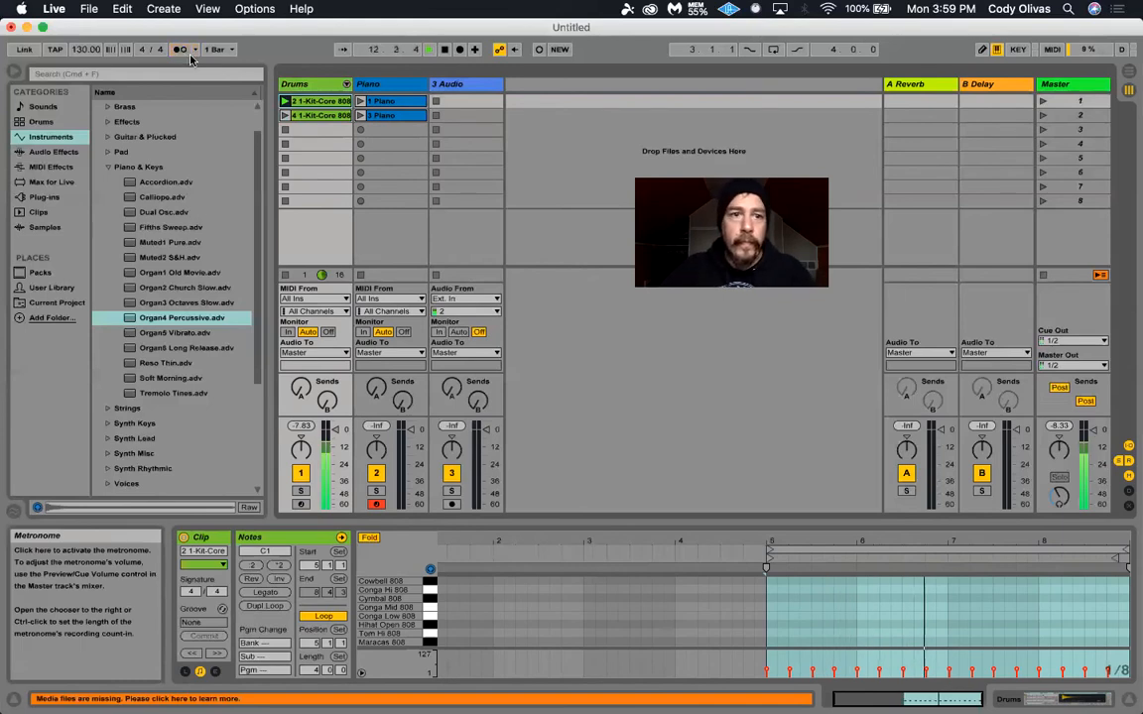
{"action": "left_click", "coordinate": [360, 102]}
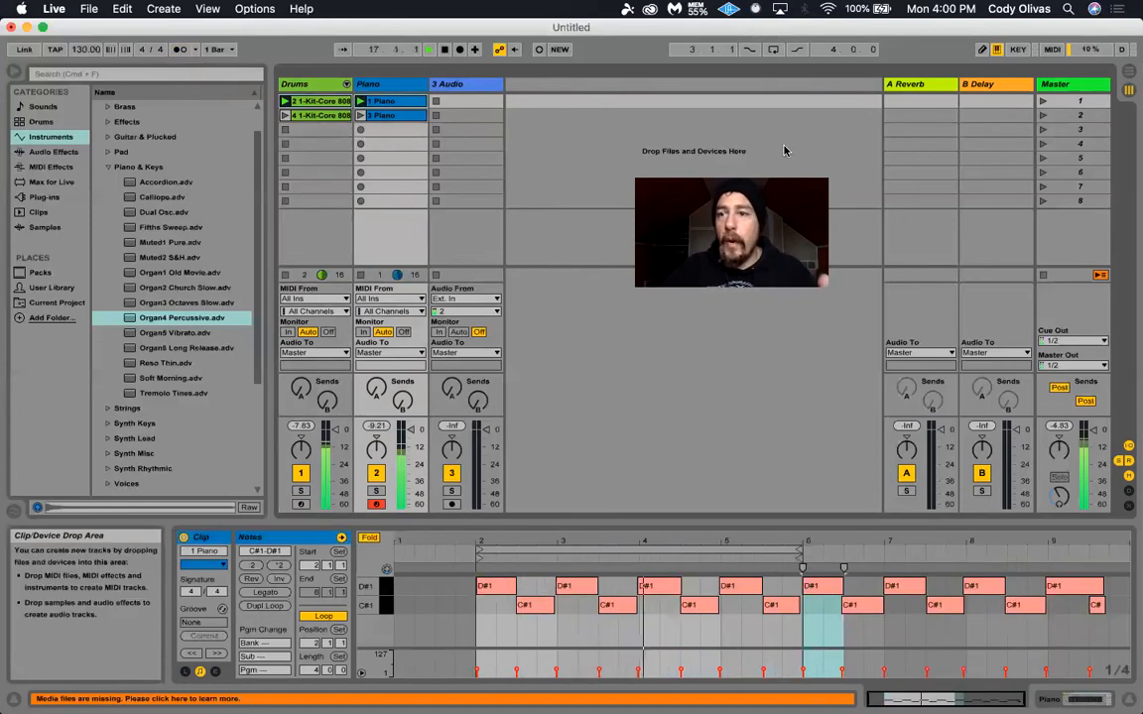
Launch scene 2 and fine-tune the timing of the looped C#1 and D1 notes in the second Piano clip.
{"action": "left_click", "coordinate": [1042, 116]}
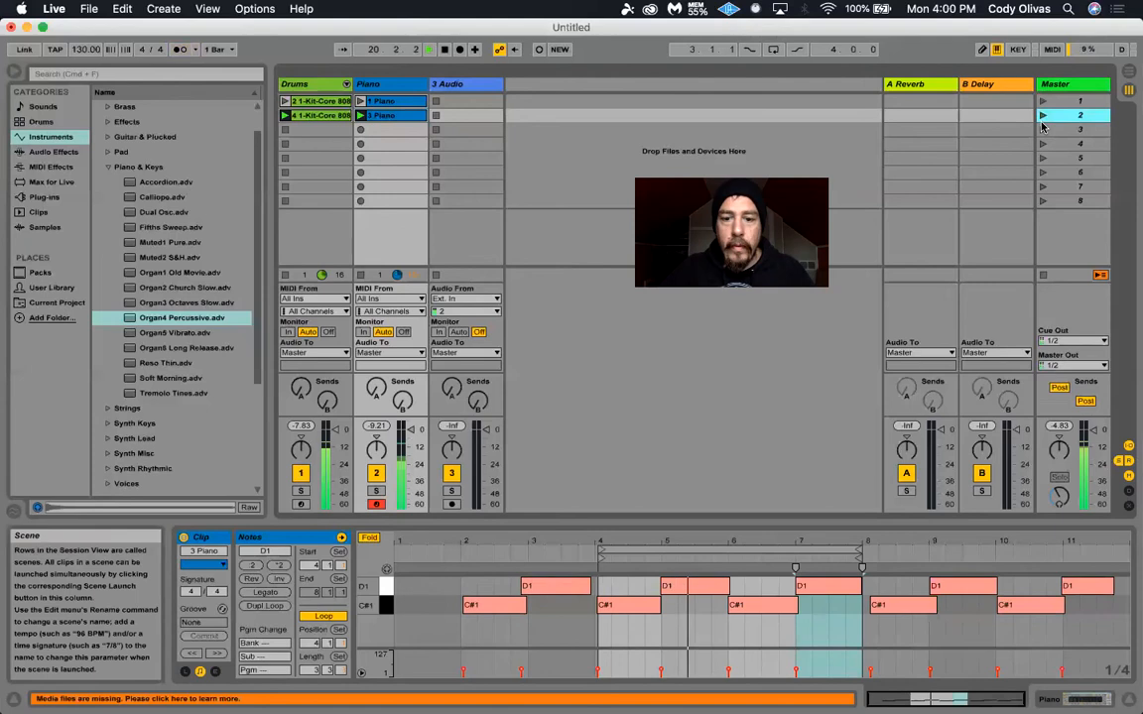
{"action": "left_click", "coordinate": [635, 613]}
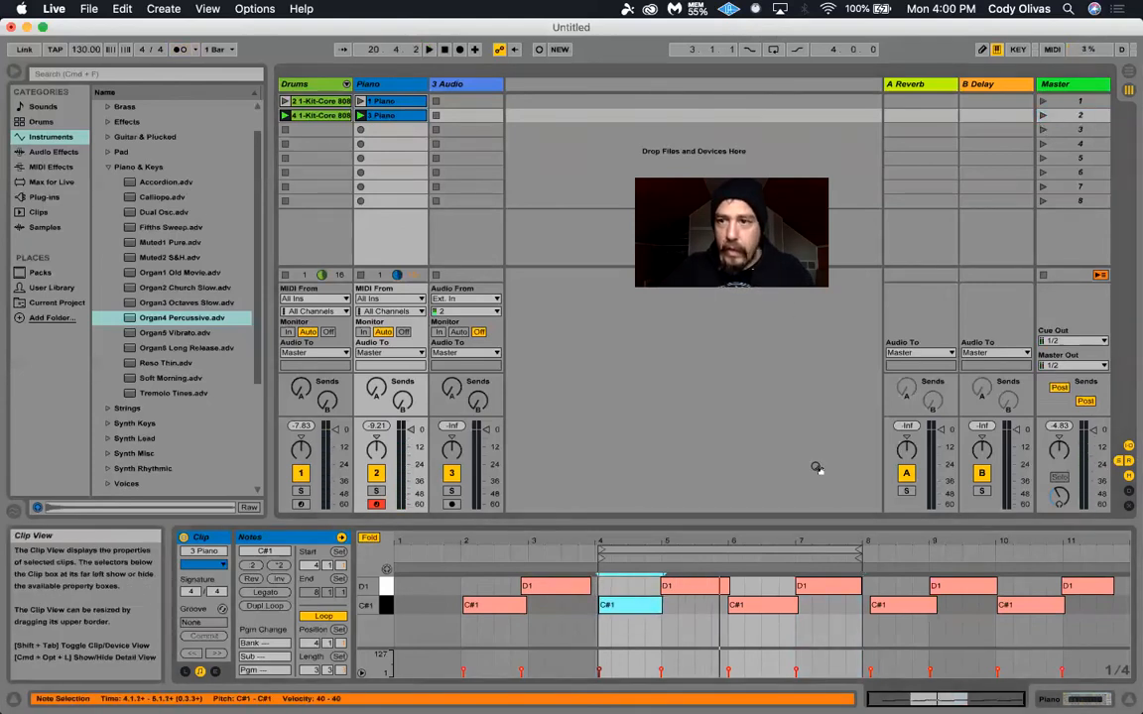
{"action": "left_click", "coordinate": [1042, 117]}
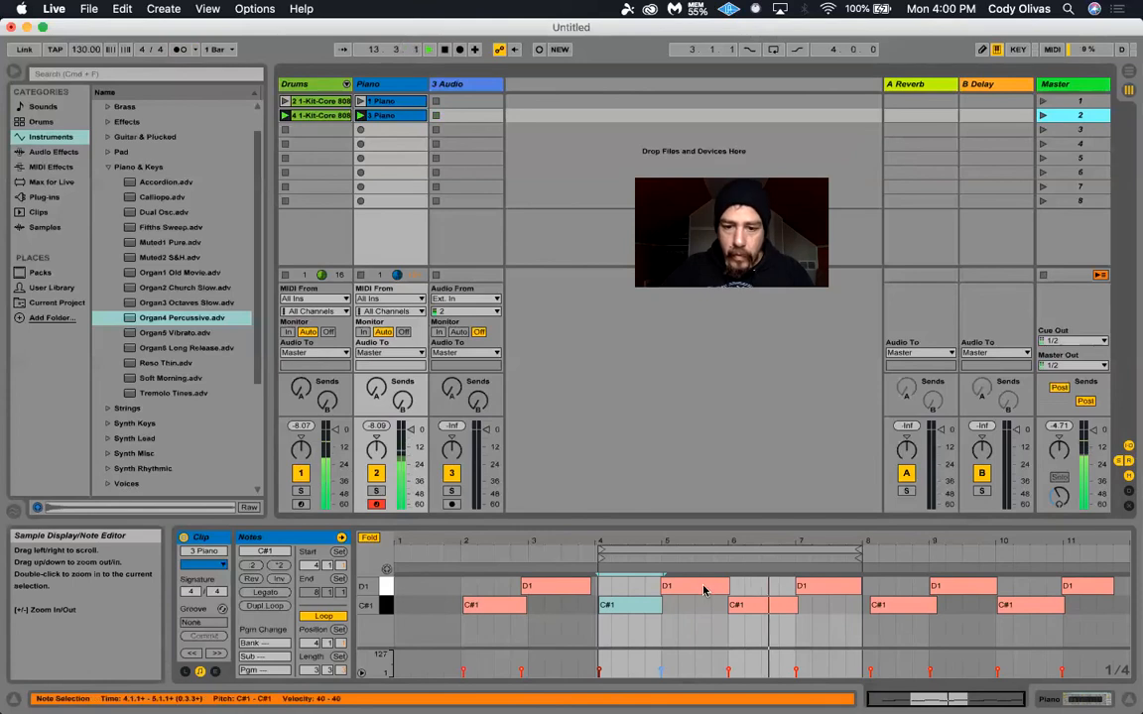
{"action": "left_click", "coordinate": [707, 588]}
{"action": "left_click", "coordinate": [751, 607]}
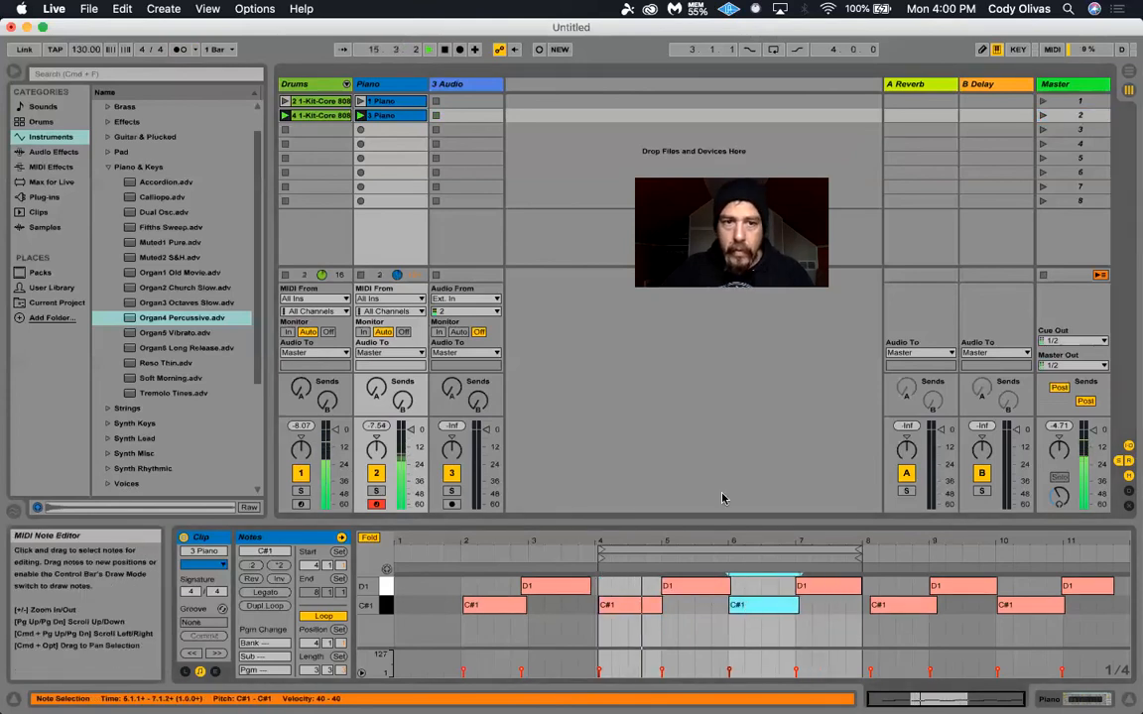
Switch playback from scene 1 to scene 2 and back to scene 1, and select the first Piano clip's opening D#1 note.
{"action": "left_click", "coordinate": [1041, 103]}
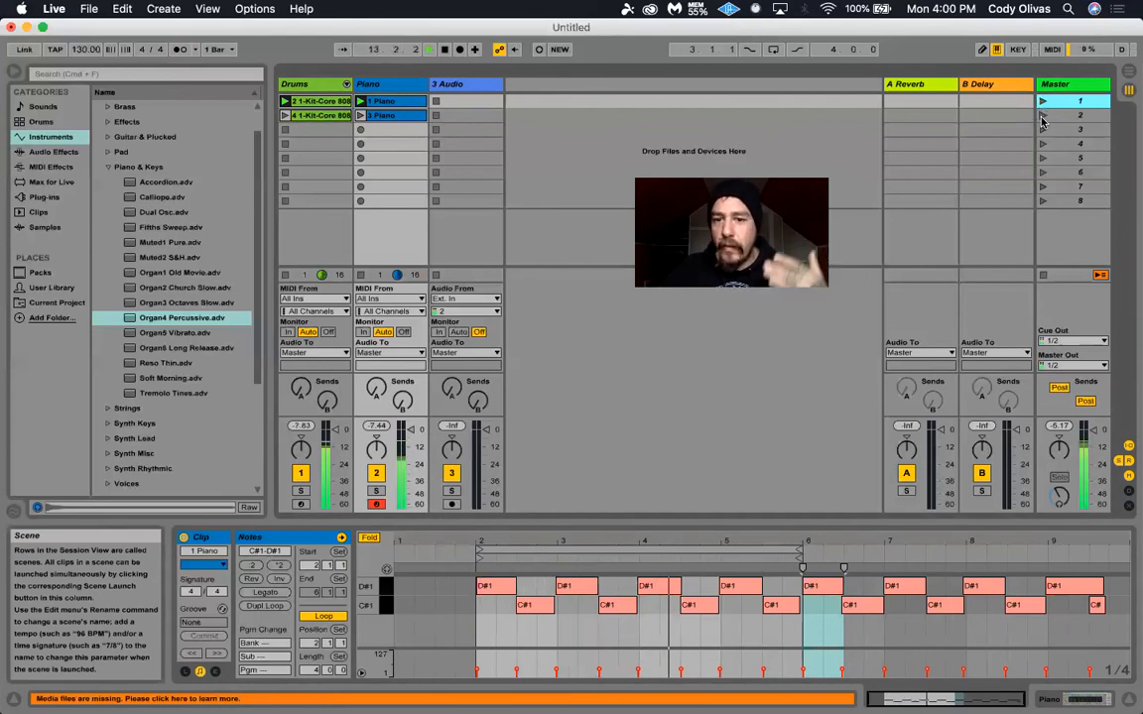
{"action": "left_click", "coordinate": [1042, 119]}
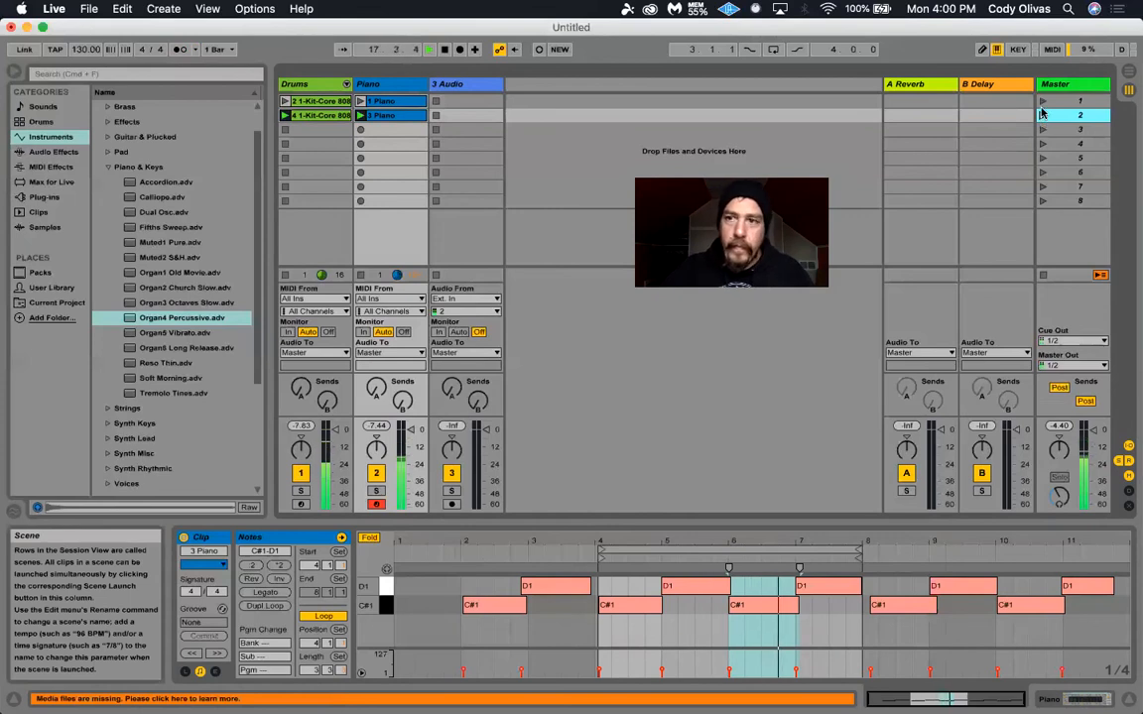
{"action": "left_click", "coordinate": [1042, 103]}
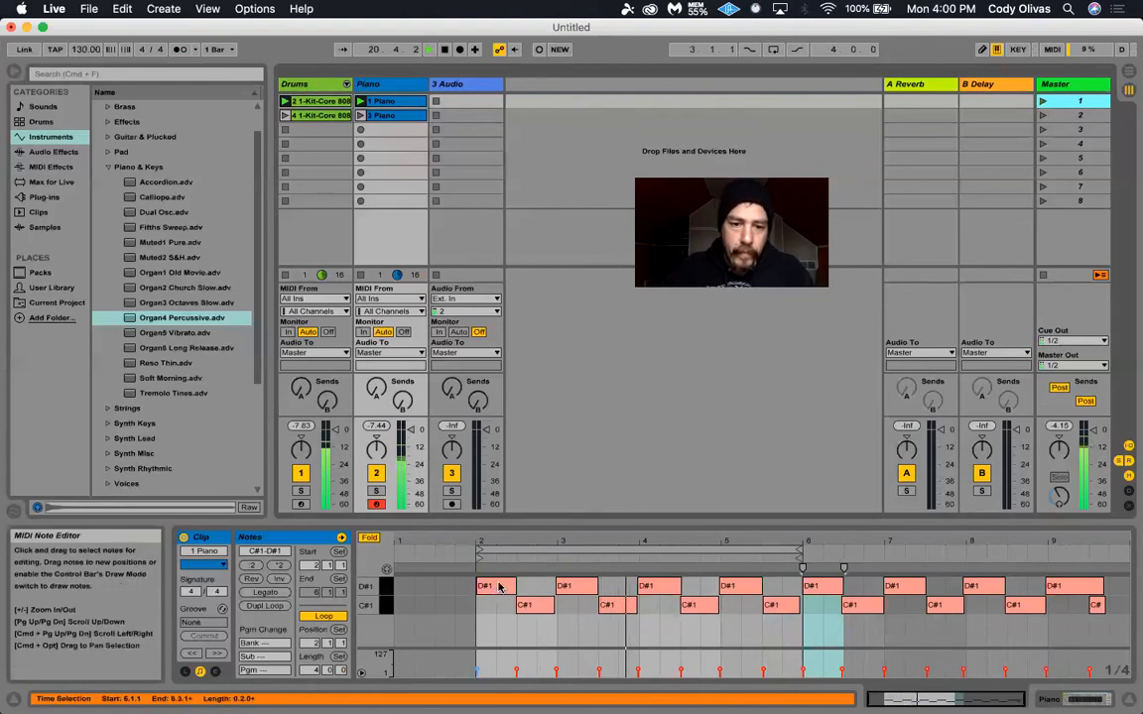
{"action": "left_click", "coordinate": [499, 586]}
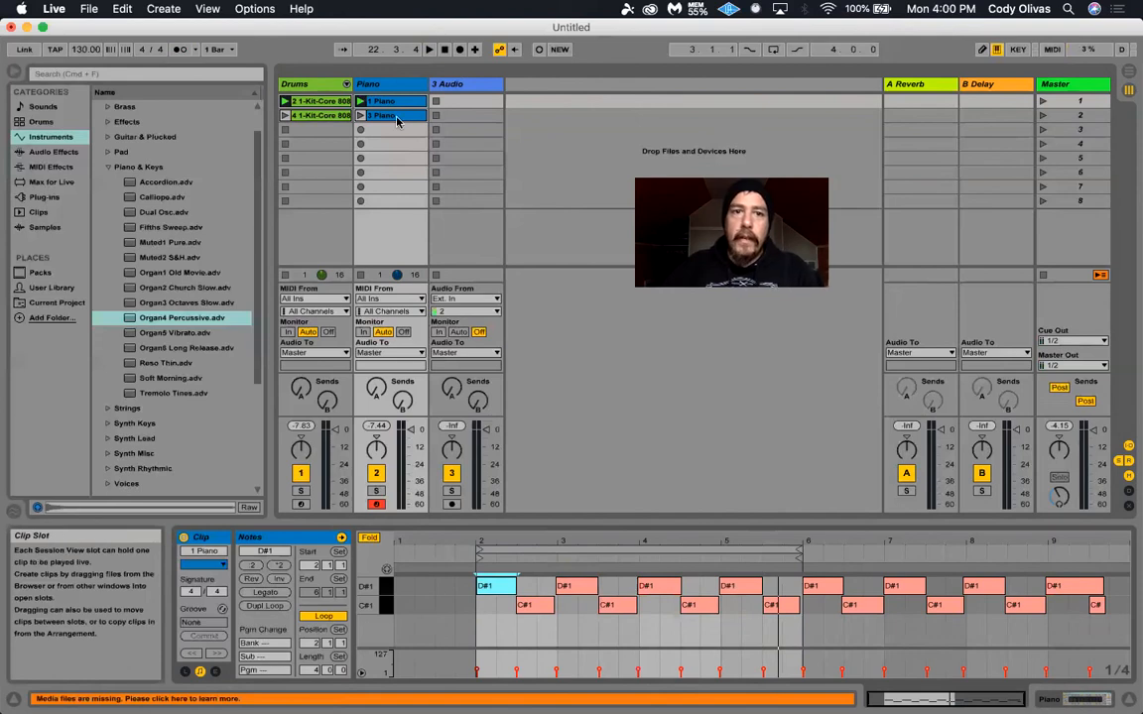
Open the first Drums clip and add a Hihat Closed 808 note at the start of bar 5.
{"action": "left_click", "coordinate": [321, 86]}
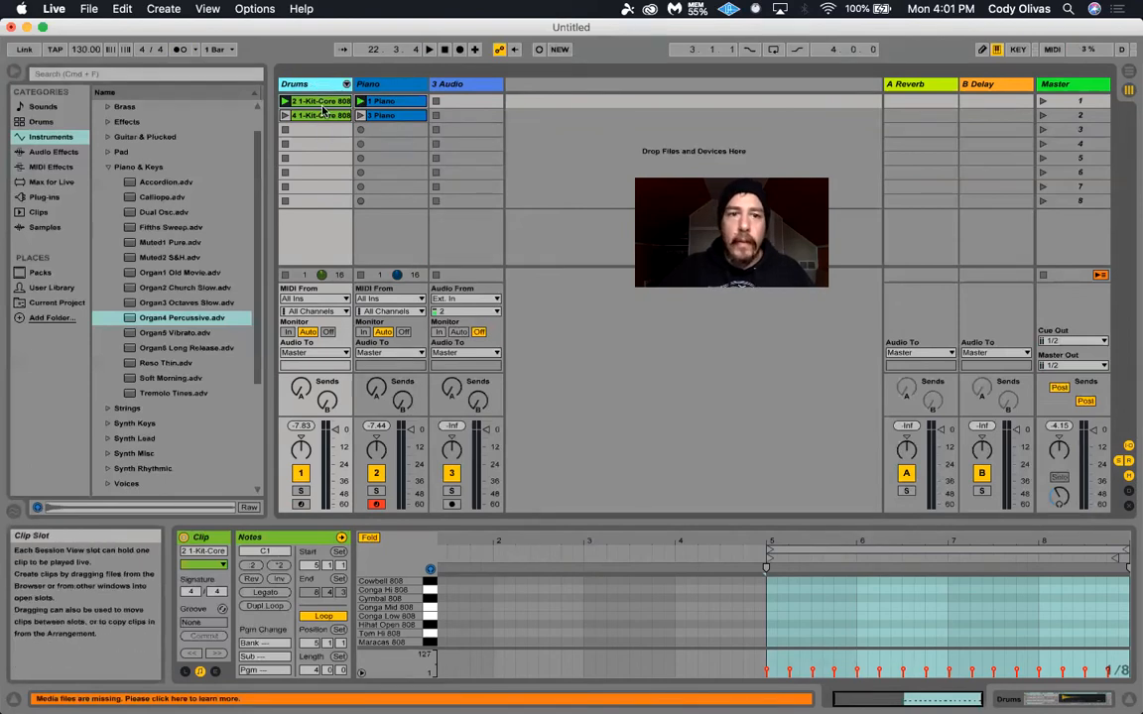
{"action": "left_click_drag", "start_coordinate": [962, 541], "coordinate": [843, 545]}
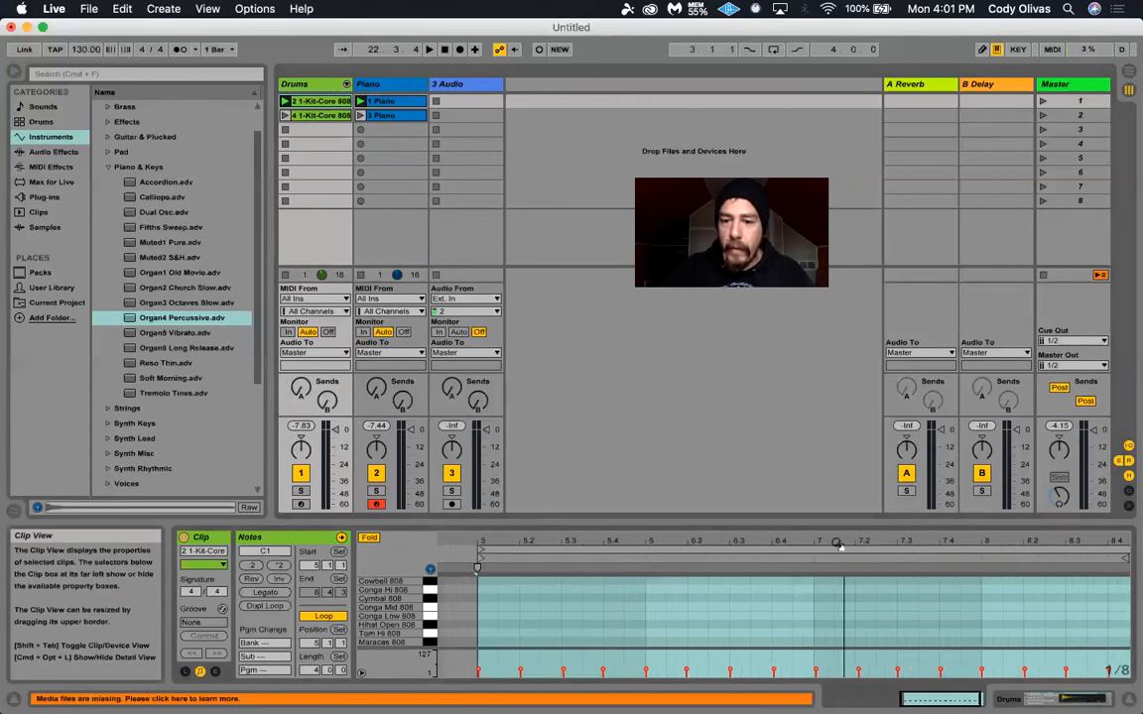
{"action": "scroll", "coordinate": [837, 611], "scroll_direction": "down", "scroll_amount": 5}
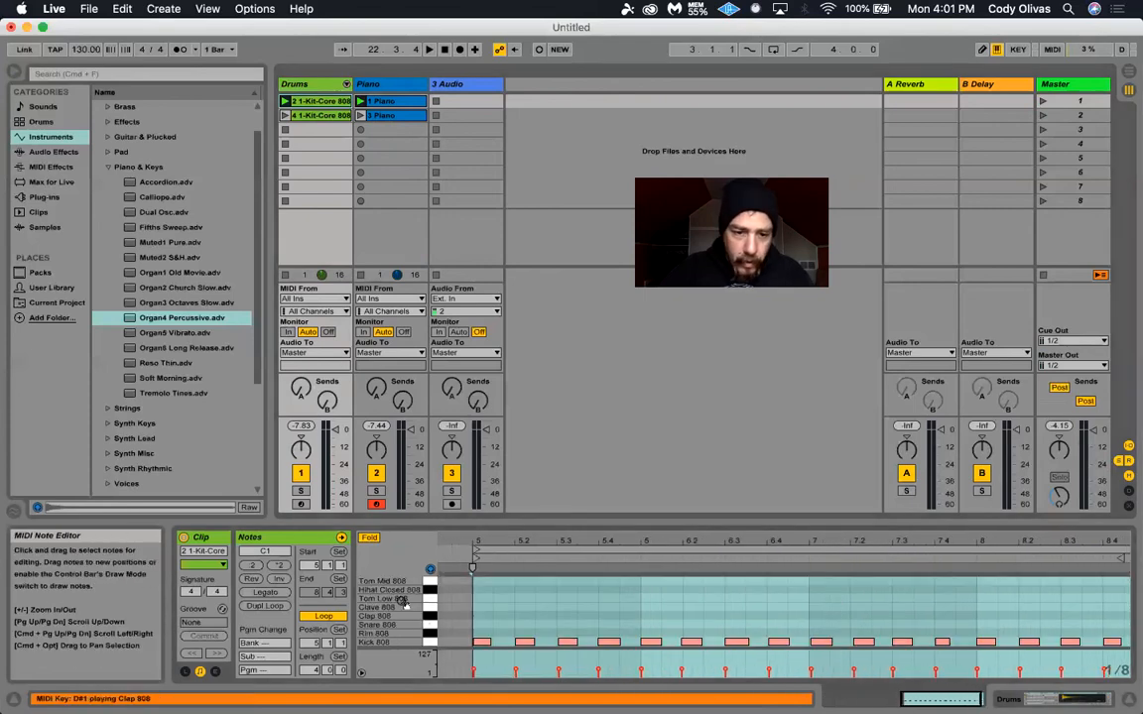
{"action": "left_click", "coordinate": [477, 595]}
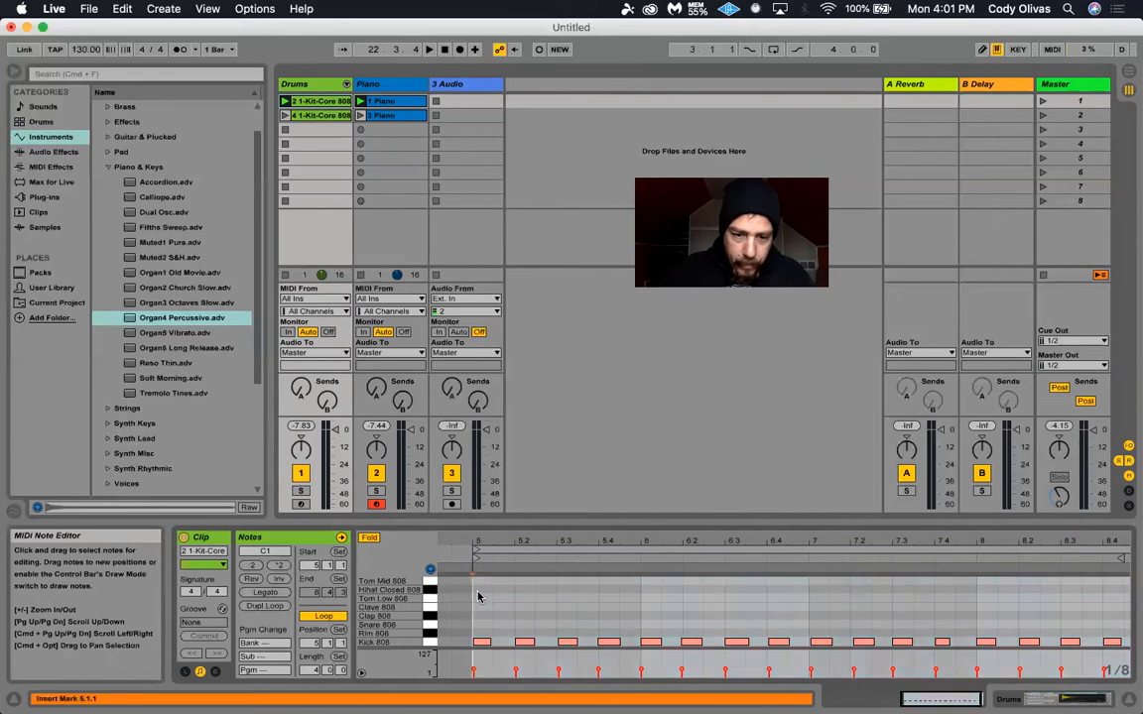
{"action": "double_click", "coordinate": [477, 593]}
{"action": "left_click_drag", "start_coordinate": [508, 541], "coordinate": [663, 640]}
{"action": "left_click", "coordinate": [621, 588]}
{"action": "left_click_drag", "start_coordinate": [621, 589], "coordinate": [581, 588]}
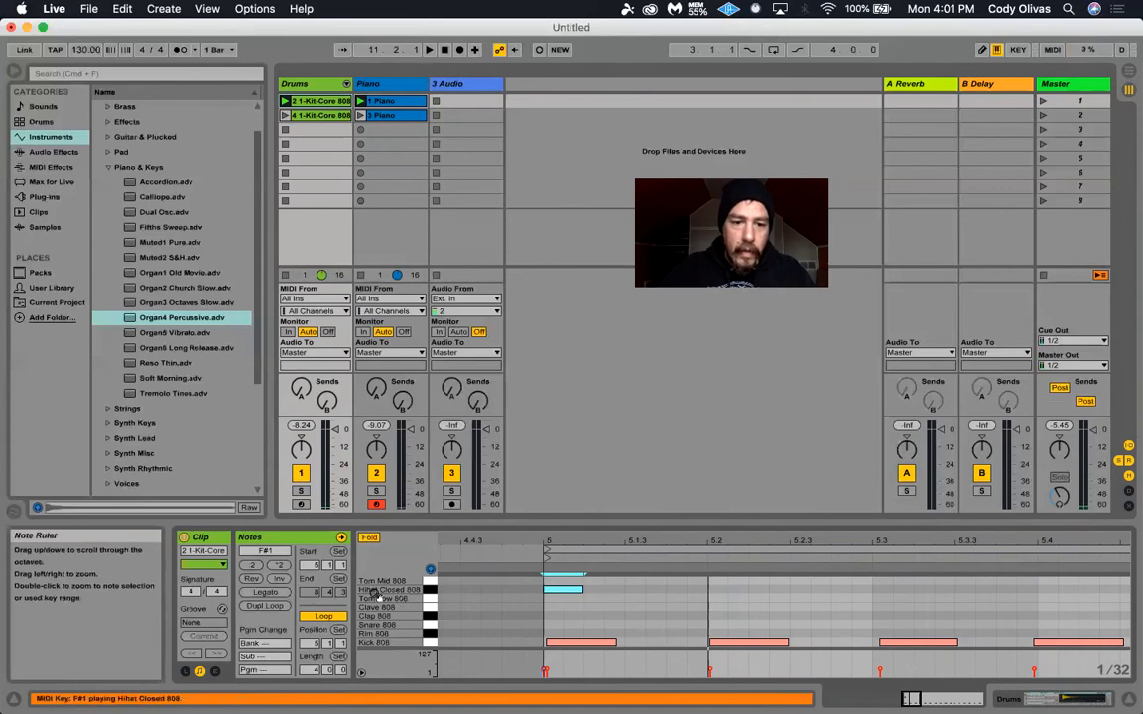
{"action": "mouse_move", "coordinate": [377, 587]}
{"action": "left_mouse_down"}
{"action": "mouse_move", "coordinate": [377, 621]}
{"action": "mouse_move", "coordinate": [370, 589]}
{"action": "left_mouse_up"}
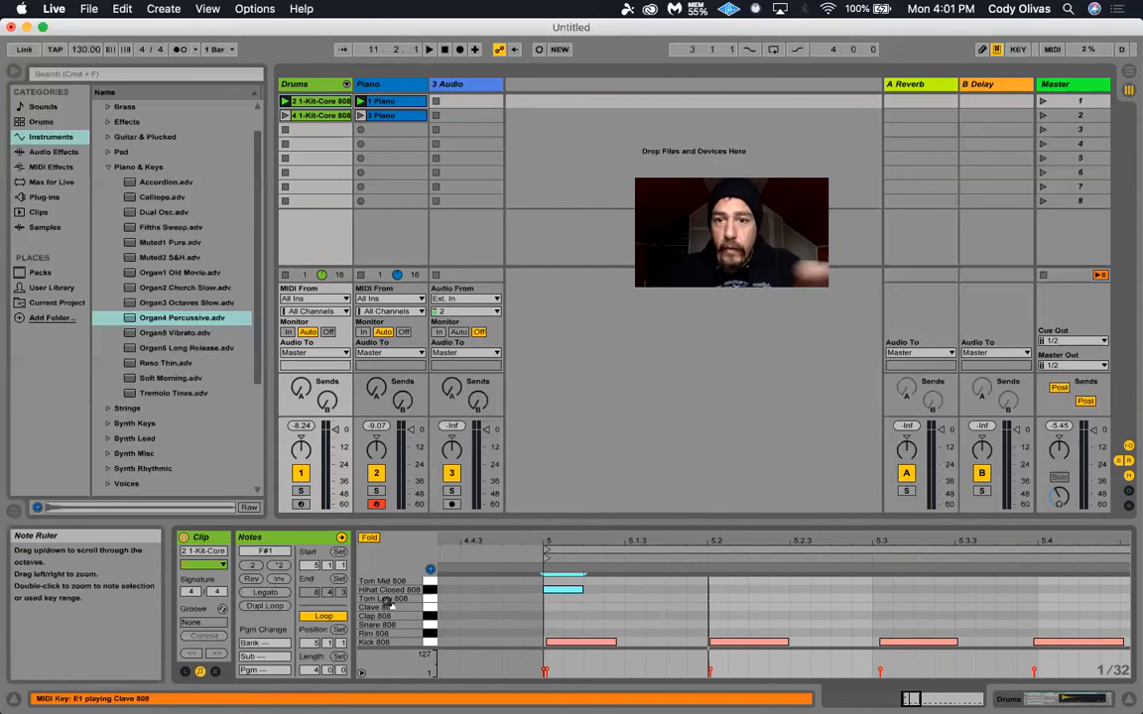
Fill beats 5.1 and 5.2 with eight short, evenly spaced Hihat Closed 808 notes.
{"action": "double_click", "coordinate": [612, 589]}
{"action": "double_click", "coordinate": [652, 589]}
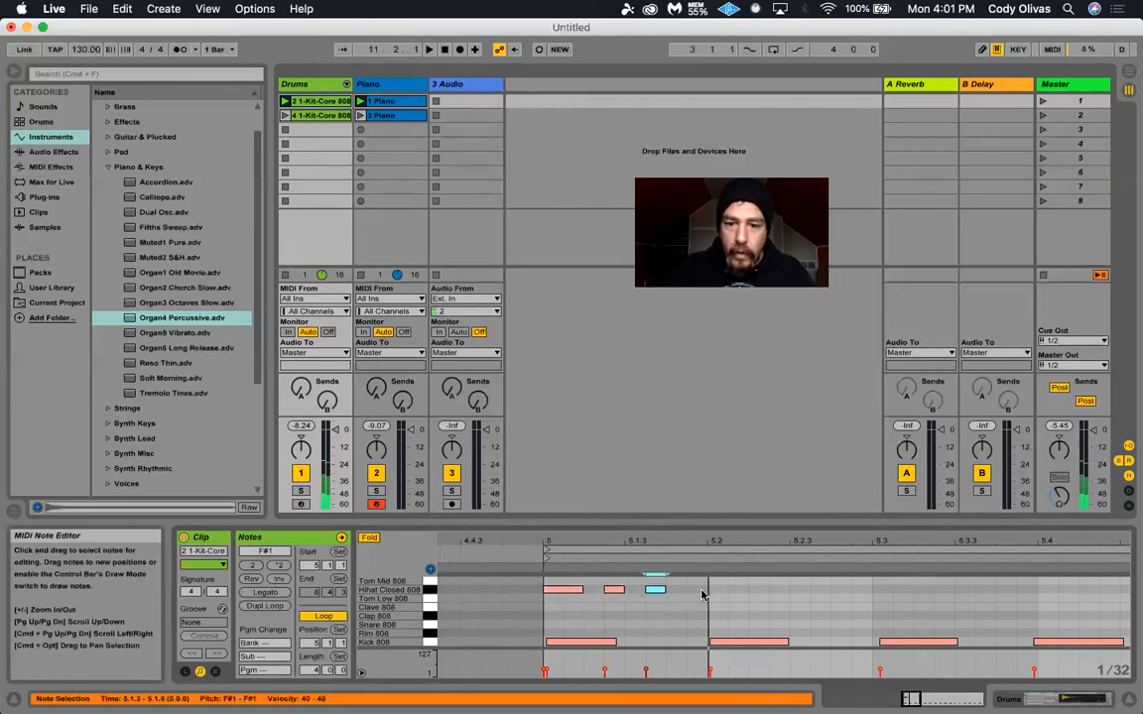
{"action": "double_click", "coordinate": [698, 589]}
{"action": "left_click_drag", "start_coordinate": [582, 590], "coordinate": [682, 596]}
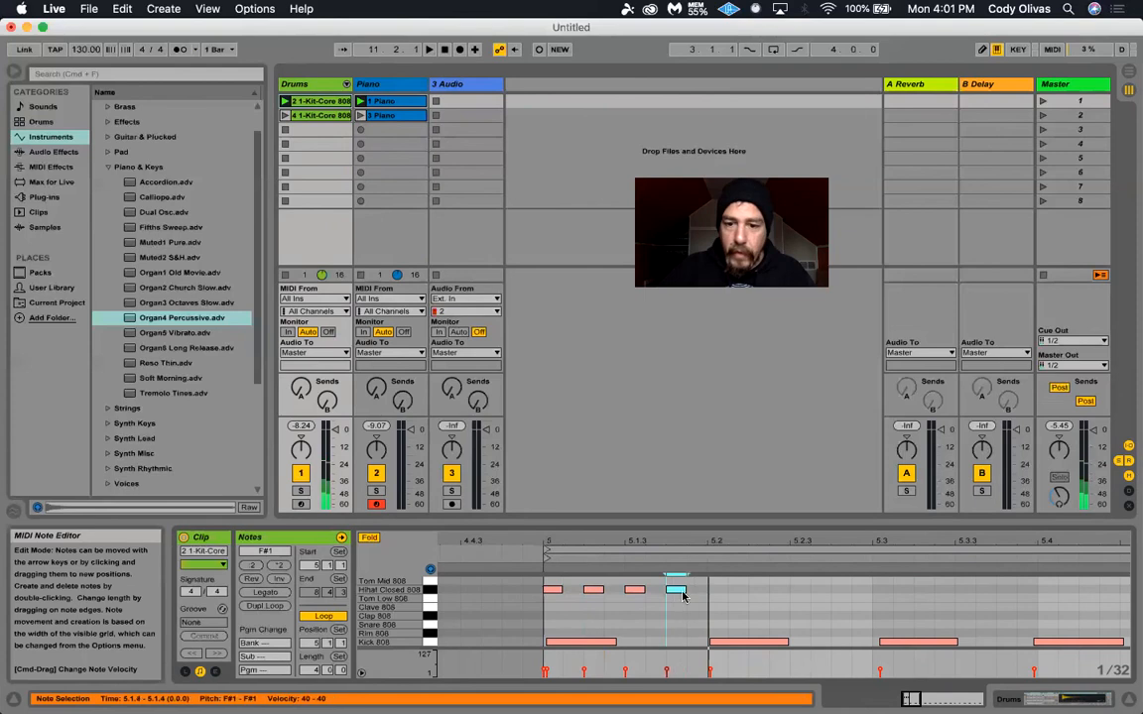
{"action": "double_click", "coordinate": [719, 592]}
{"action": "double_click", "coordinate": [761, 592]}
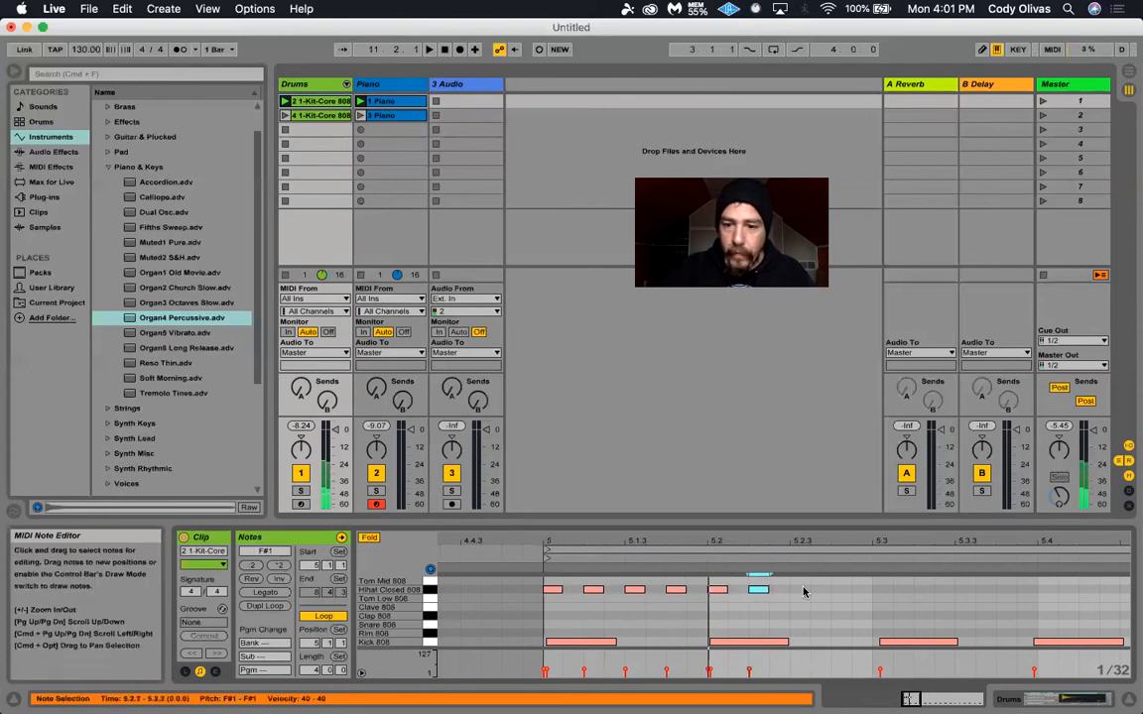
{"action": "double_click", "coordinate": [800, 592]}
{"action": "double_click", "coordinate": [841, 592]}
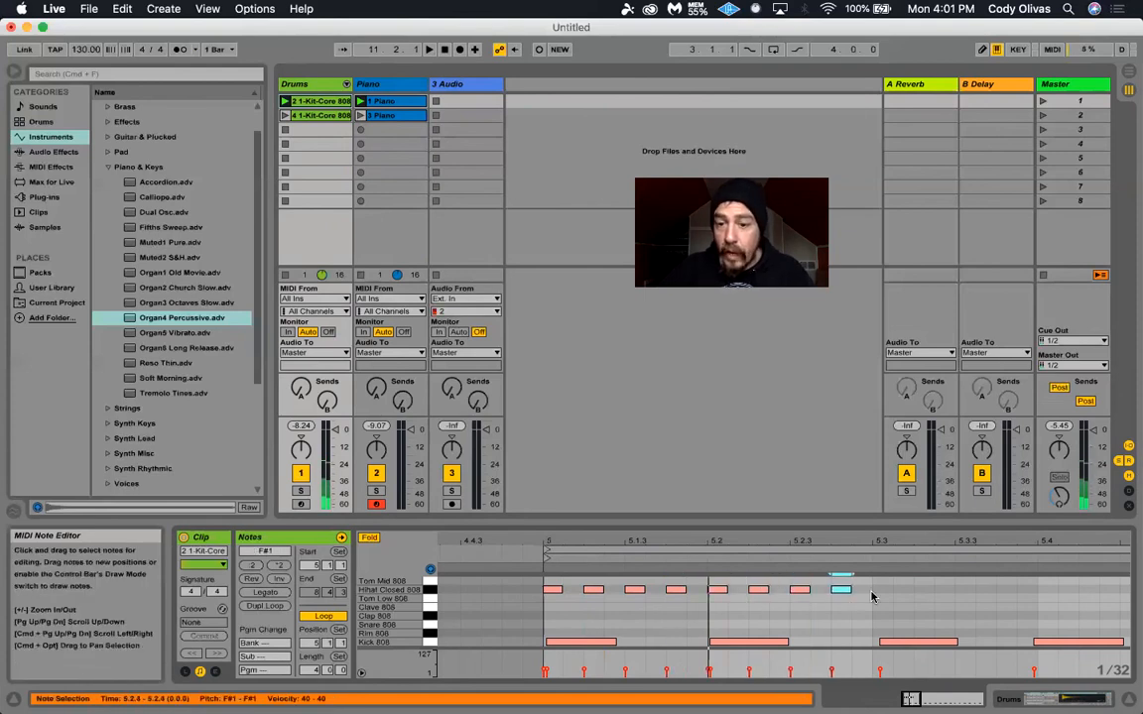
Select the eight closed hi-hat notes and copy them to 5.3, 6 and 6.3 to fill bars 5 and 6.
{"action": "left_click_drag", "start_coordinate": [871, 600], "coordinate": [547, 581]}
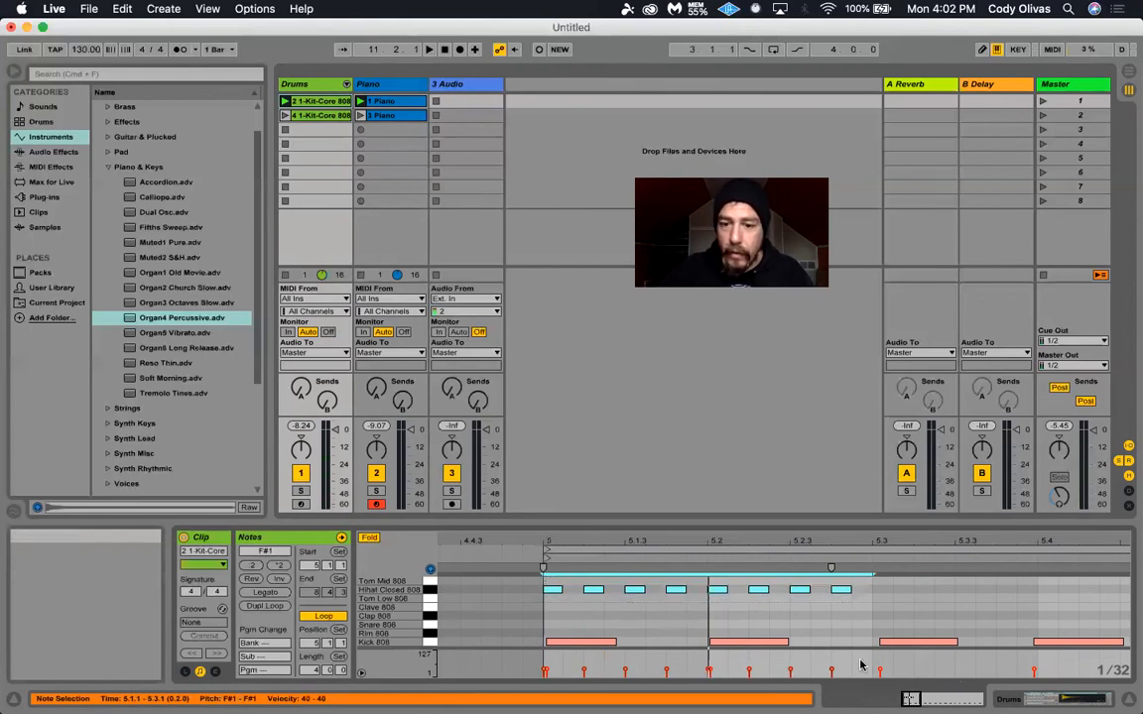
{"action": "left_click_drag", "start_coordinate": [890, 543], "coordinate": [720, 521]}
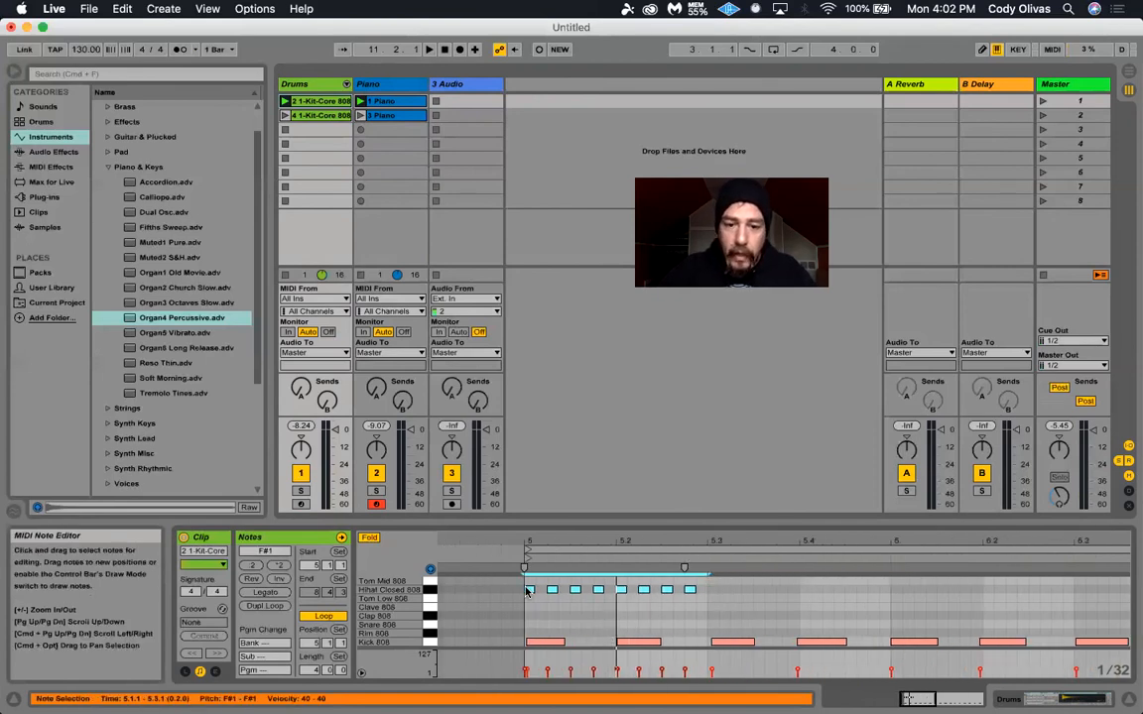
{"action": "left_click_drag", "start_coordinate": [547, 596], "coordinate": [718, 602]}
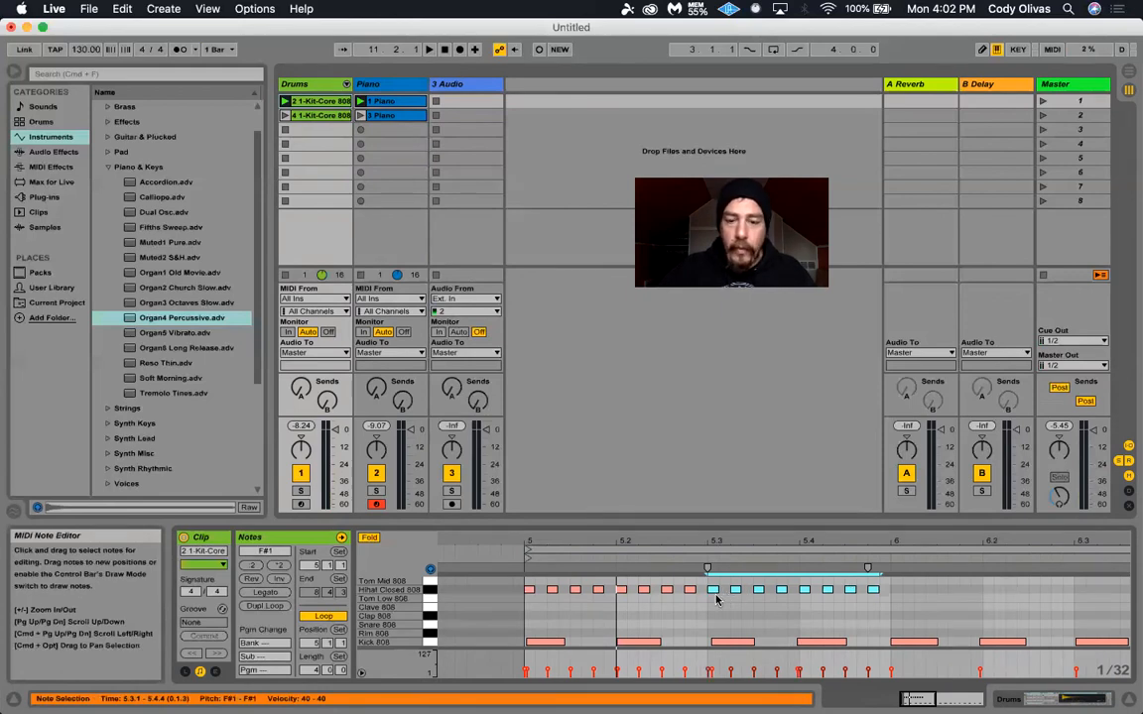
{"action": "left_click_drag", "start_coordinate": [717, 593], "coordinate": [895, 594]}
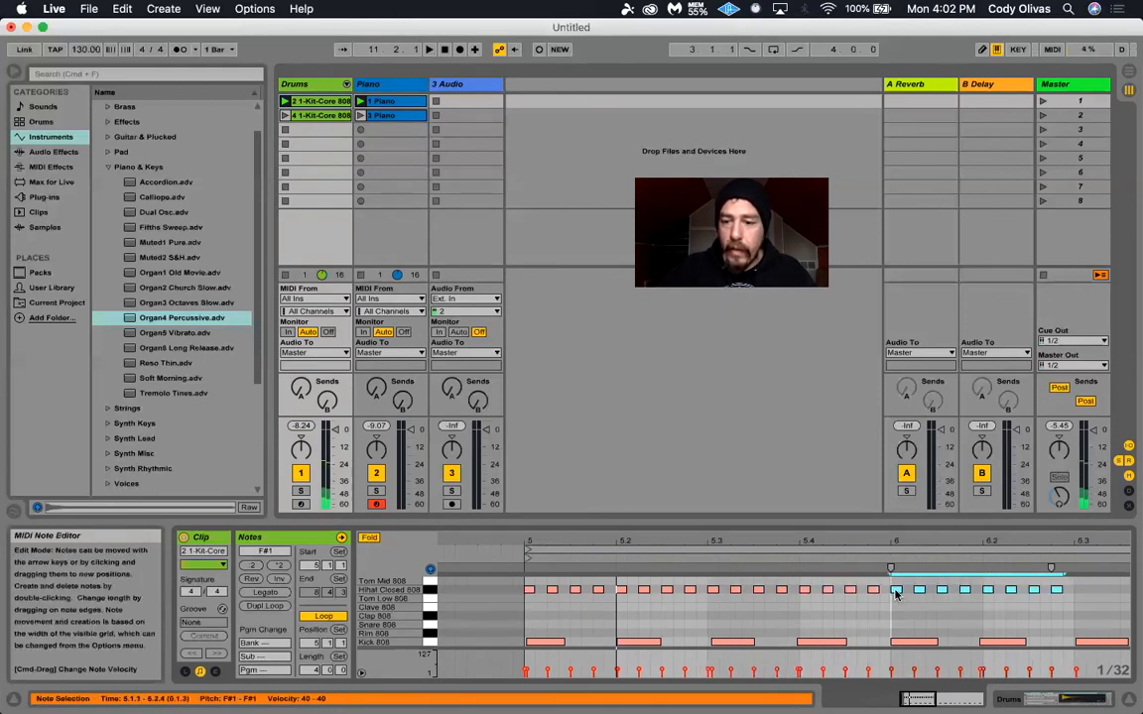
{"action": "scroll", "coordinate": [970, 624], "scroll_direction": "right", "scroll_amount": 2}
{"action": "left_click_drag", "start_coordinate": [770, 604], "coordinate": [905, 600]}
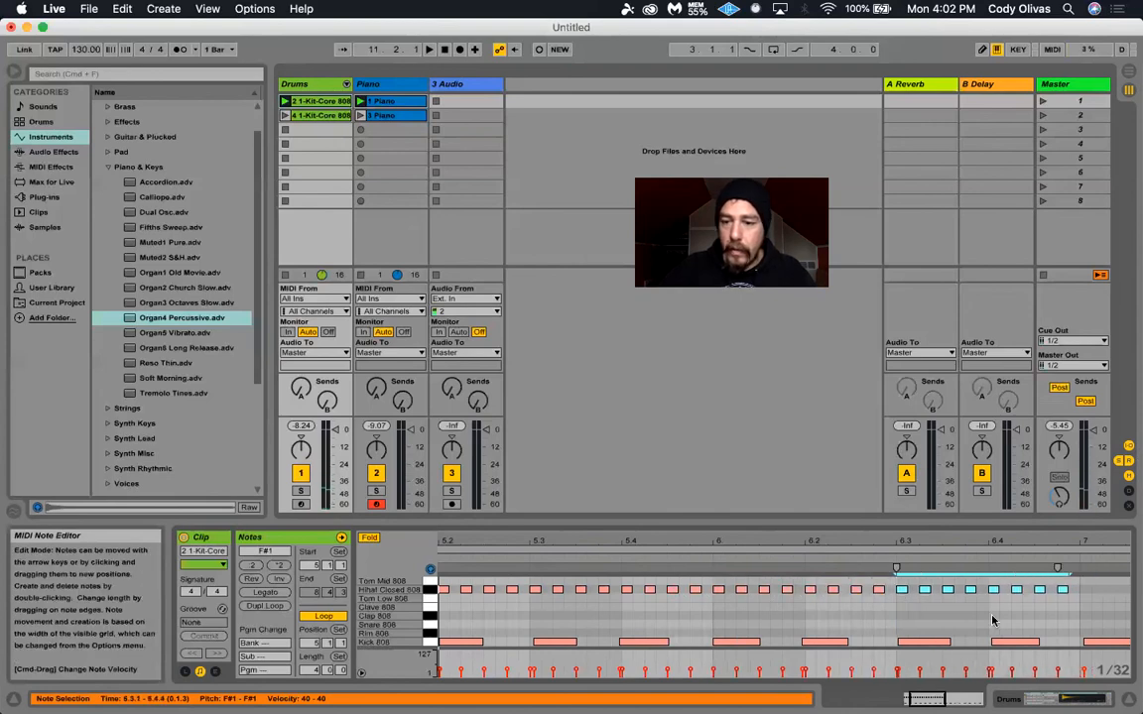
Copy all closed hi-hat notes of bars 5 and 6 into bars 7 and 8 of the first Drums clip.
{"action": "scroll", "coordinate": [992, 620], "scroll_direction": "right", "scroll_amount": 4}
{"action": "scroll", "coordinate": [992, 620], "scroll_direction": "right", "scroll_amount": 1}
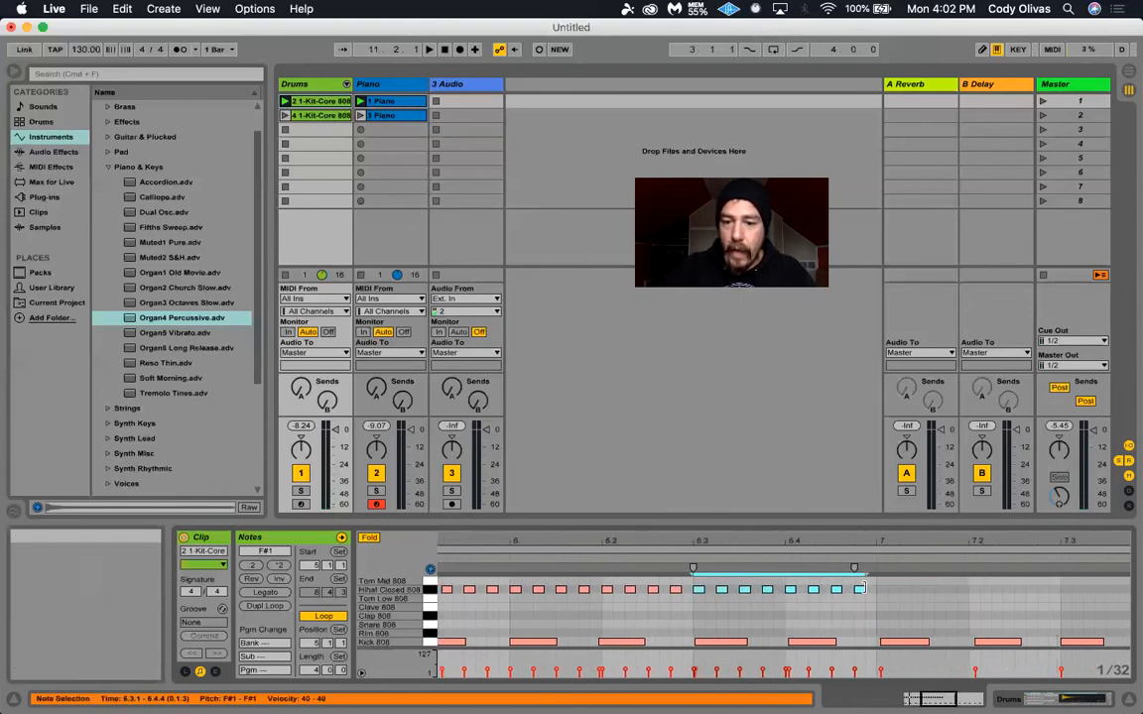
{"action": "mouse_move", "coordinate": [512, 591]}
{"action": "left_mouse_down"}
{"action": "mouse_move", "coordinate": [860, 592]}
{"action": "mouse_move", "coordinate": [442, 591]}
{"action": "left_mouse_up"}
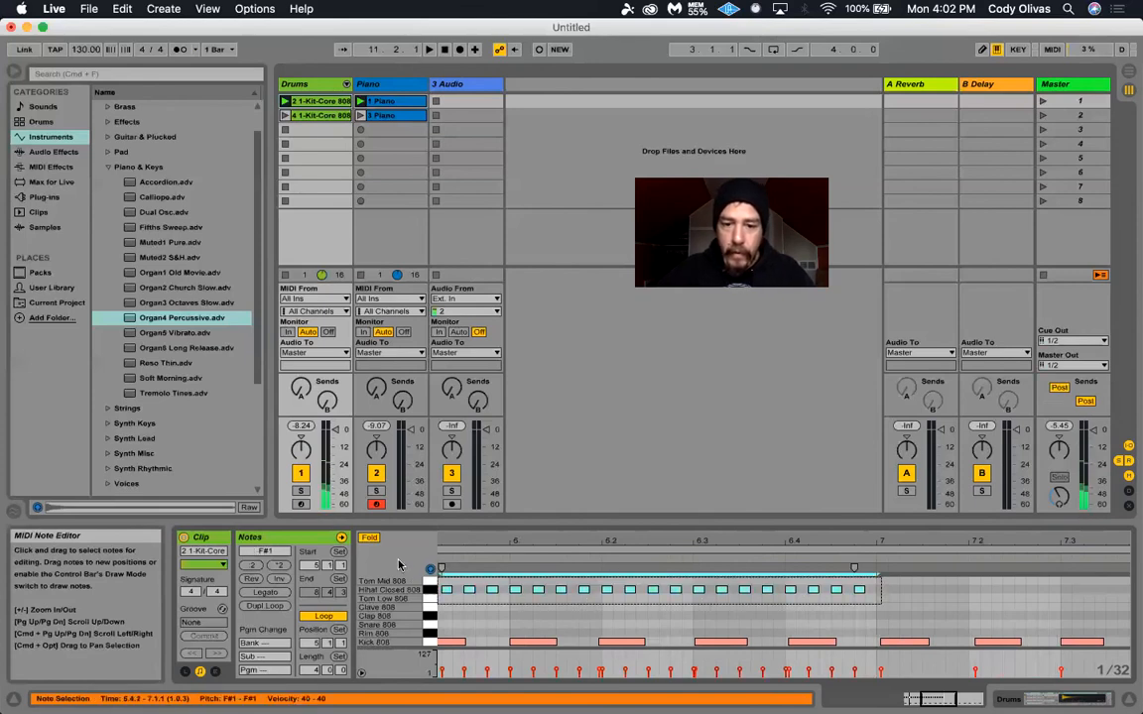
{"action": "left_click_drag", "start_coordinate": [708, 542], "coordinate": [860, 484]}
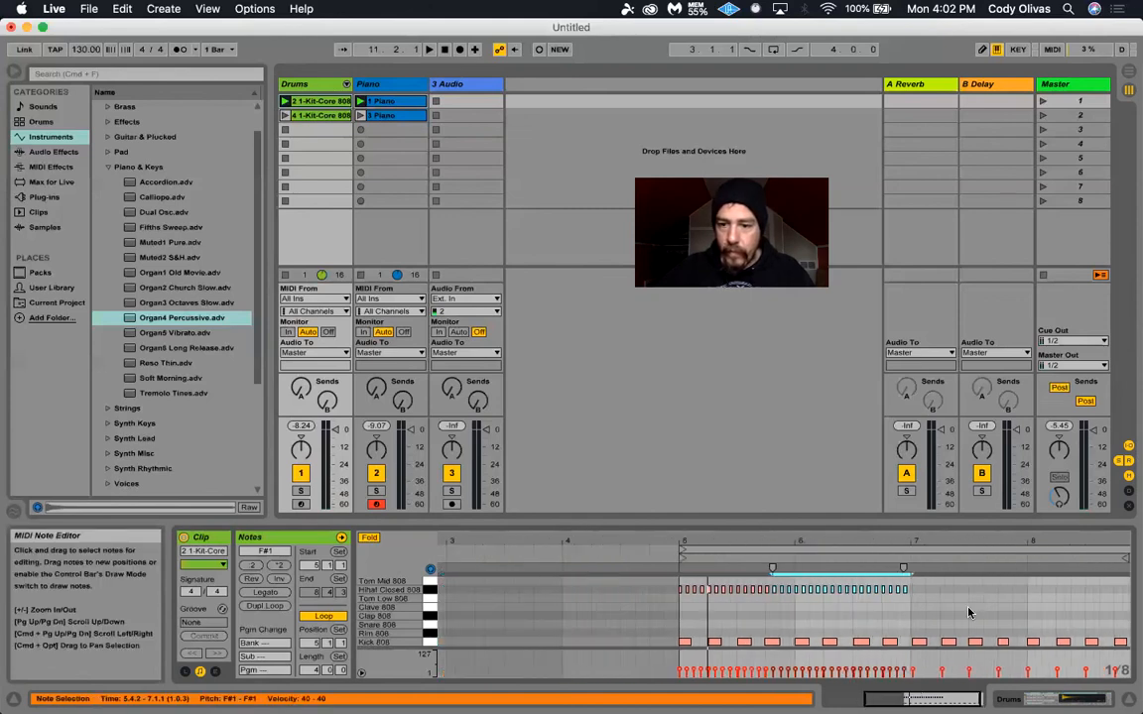
{"action": "scroll", "coordinate": [969, 620], "scroll_direction": "right", "scroll_amount": 1}
{"action": "left_click_drag", "start_coordinate": [913, 600], "coordinate": [666, 587]}
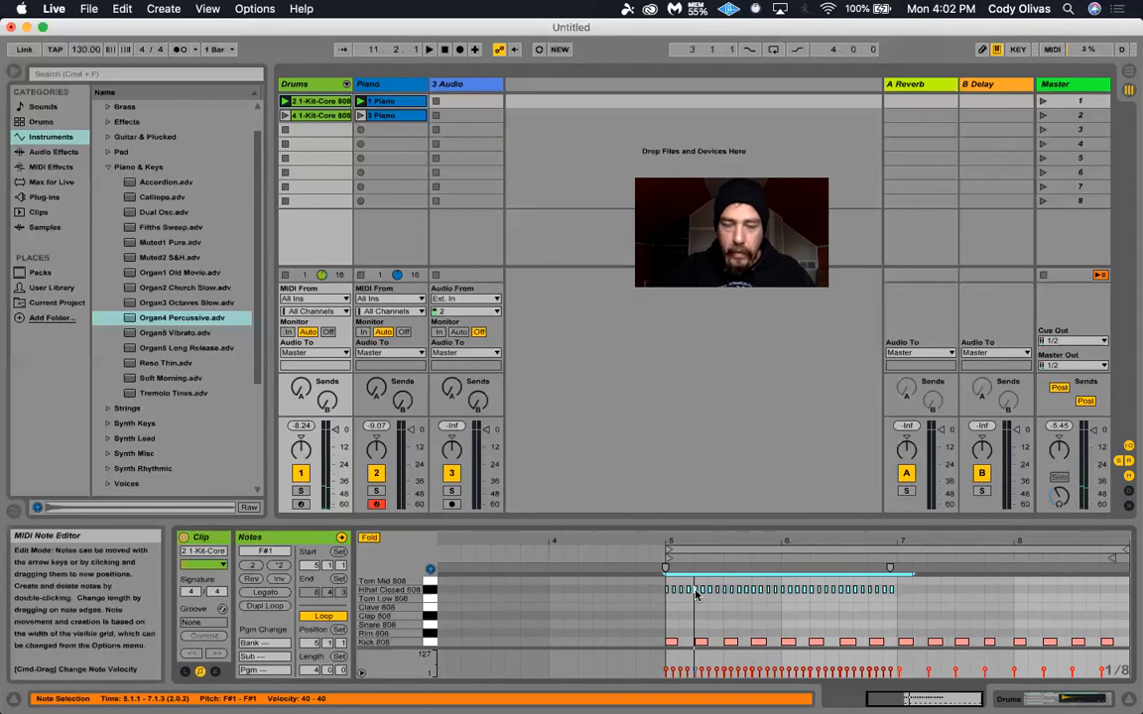
{"action": "left_click_drag", "start_coordinate": [696, 594], "coordinate": [937, 596]}
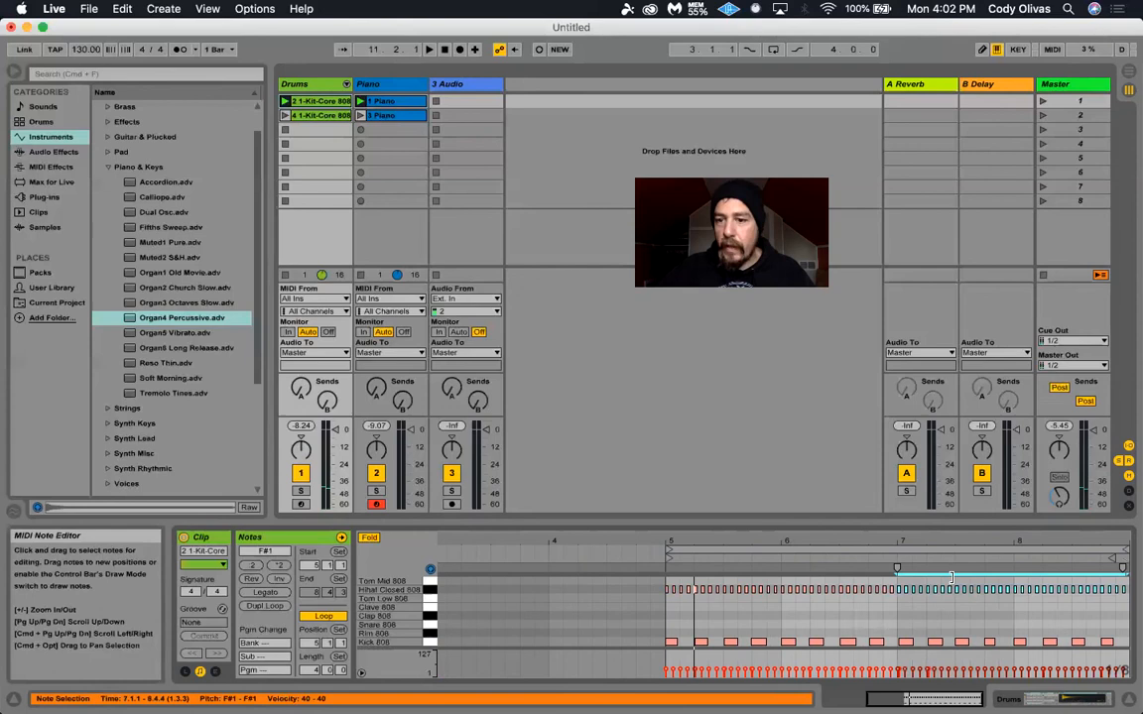
{"action": "left_click_drag", "start_coordinate": [924, 537], "coordinate": [940, 539]}
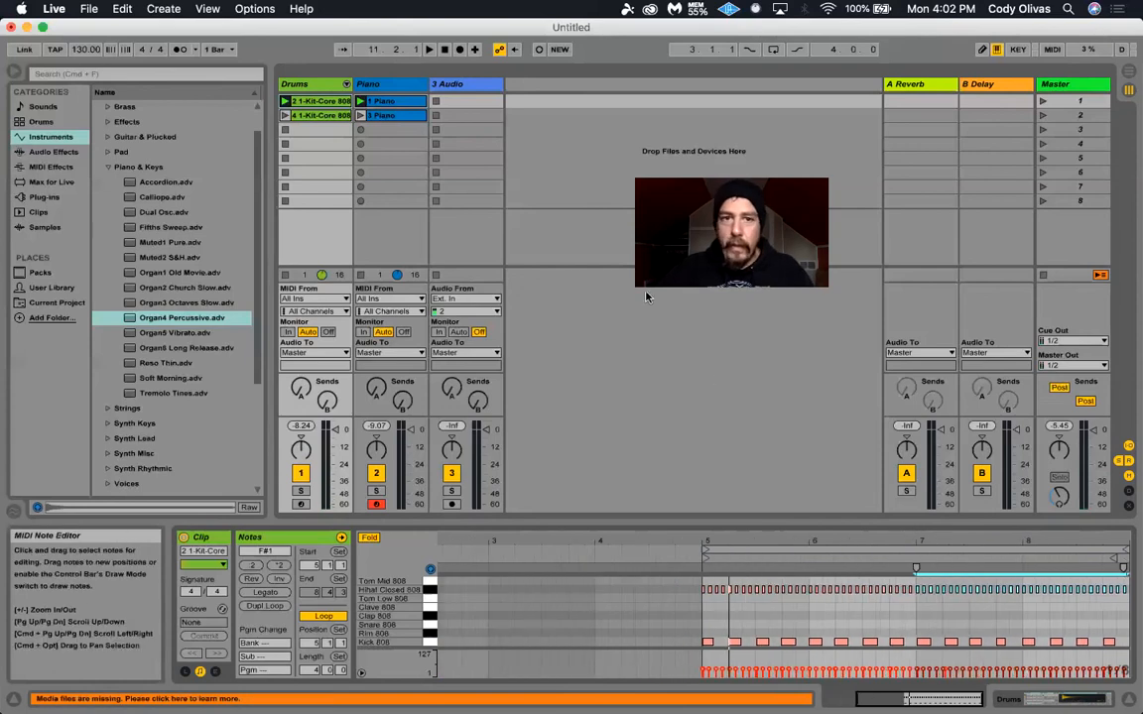
While playing the first Drums clip, add Snare 808 notes at 5.2.3, 6.3.1, 7.2.3 and midway through bar 8, and open the second Drums clip.
{"action": "left_click", "coordinate": [285, 102]}
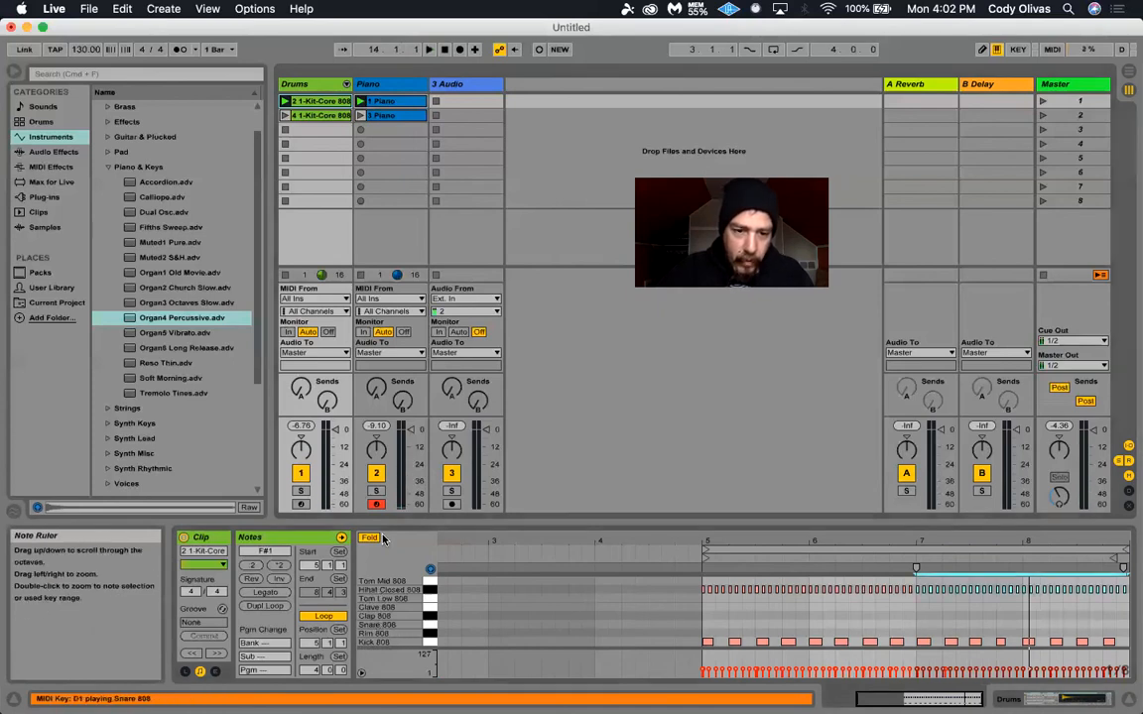
{"action": "left_click_drag", "start_coordinate": [392, 520], "coordinate": [392, 448]}
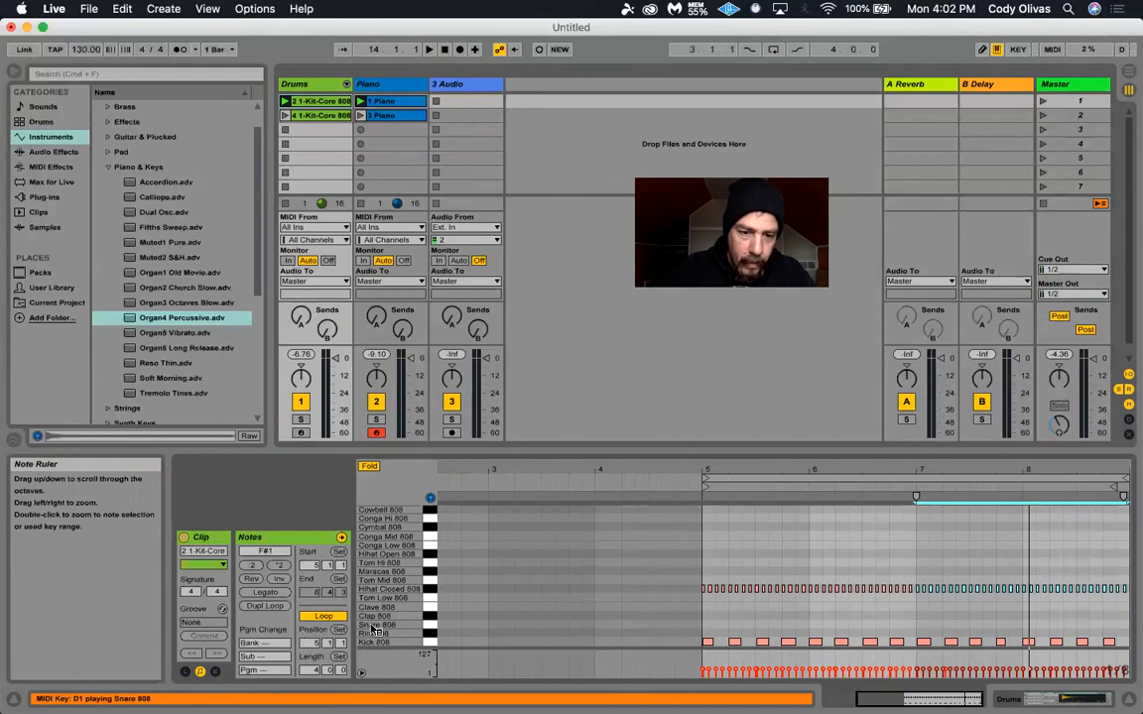
{"action": "double_click", "coordinate": [746, 625]}
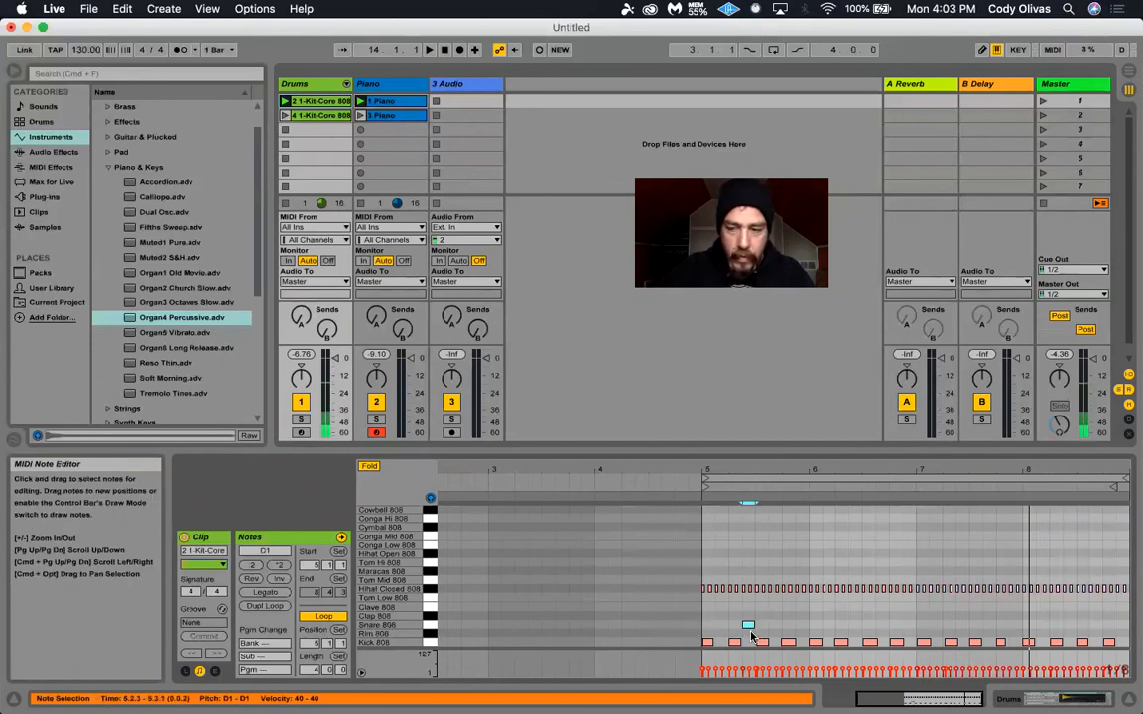
{"action": "key", "text": "space"}
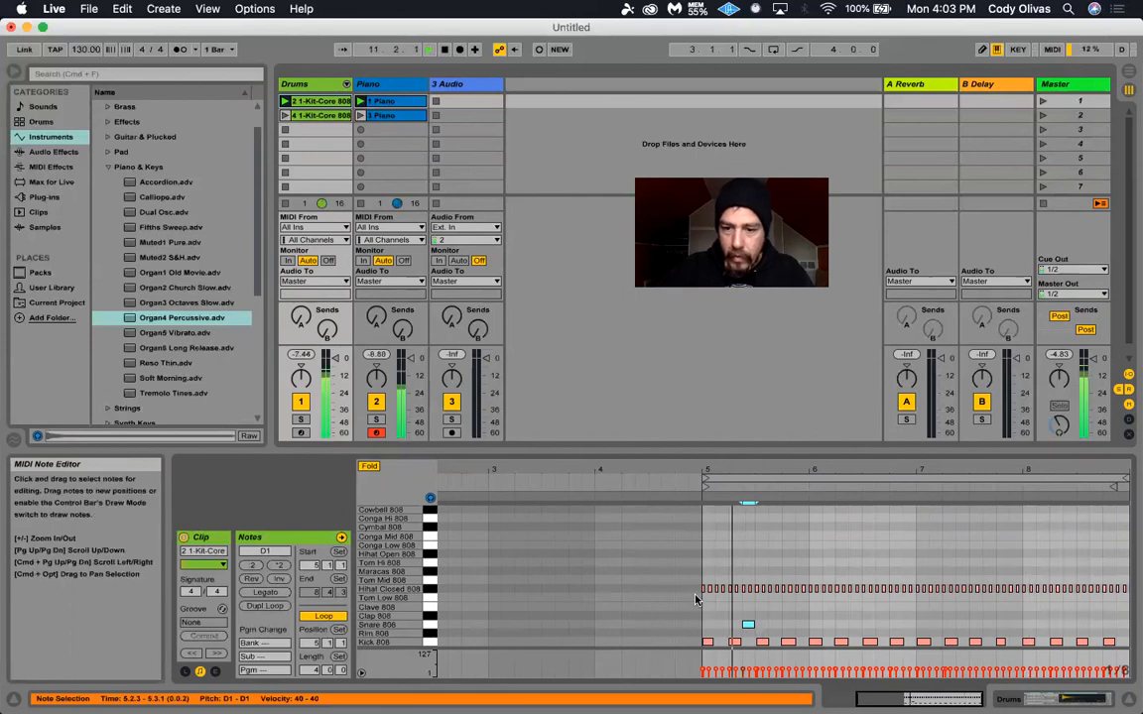
{"action": "double_click", "coordinate": [866, 625]}
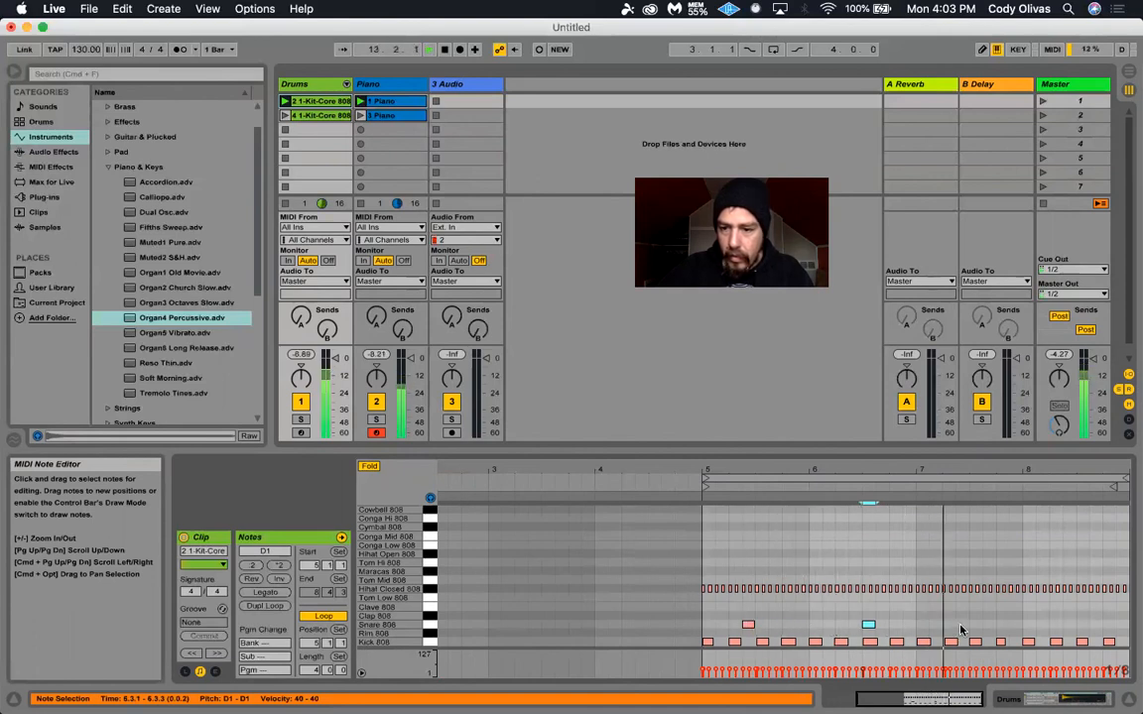
{"action": "double_click", "coordinate": [961, 625]}
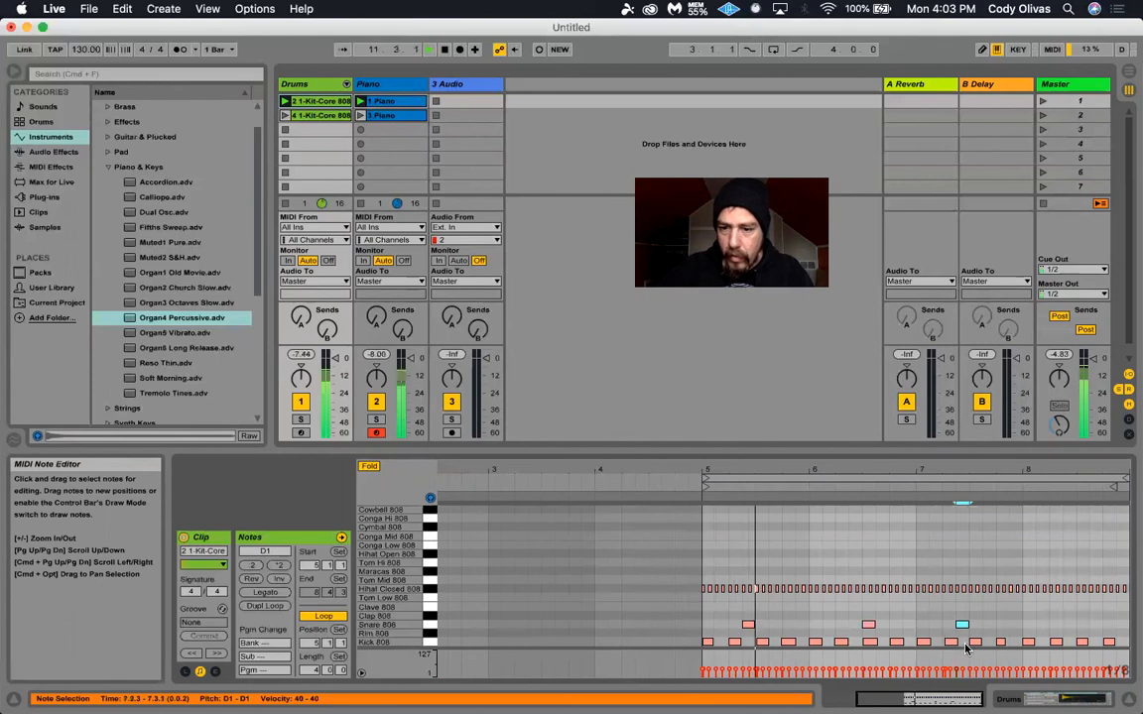
{"action": "double_click", "coordinate": [1082, 626]}
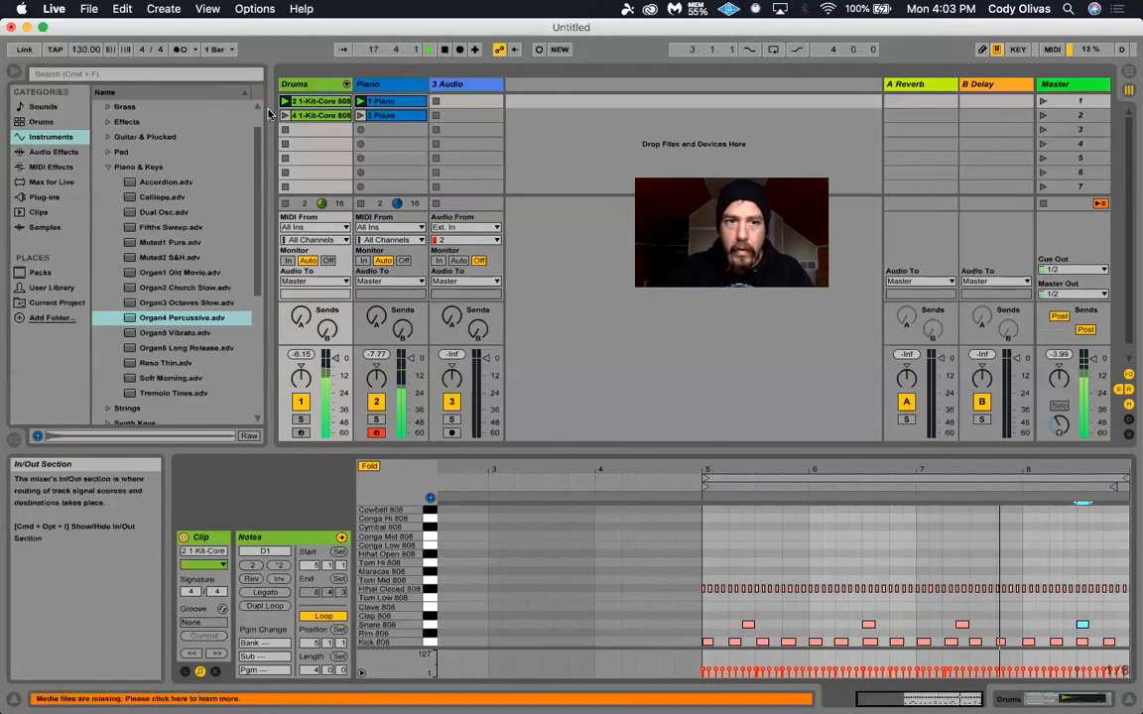
{"action": "left_click", "coordinate": [310, 117]}
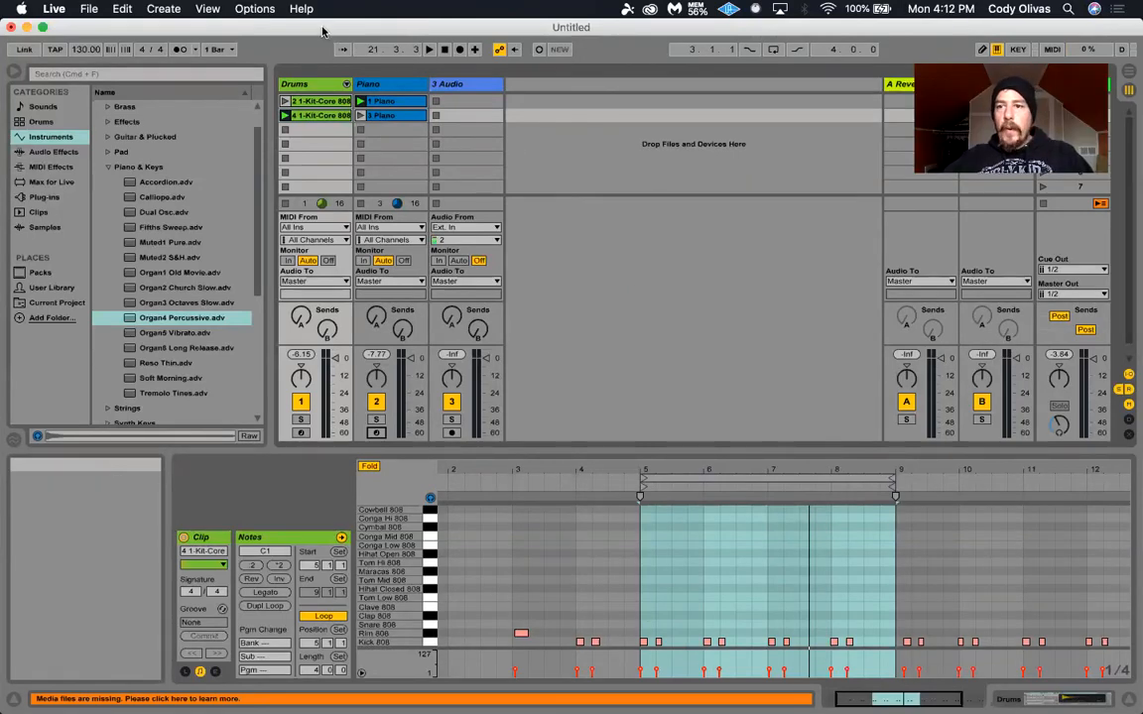
Start saving the Live Set and choose the Ableton Sessions folder inside Music as the location.
{"action": "left_click", "coordinate": [89, 10]}
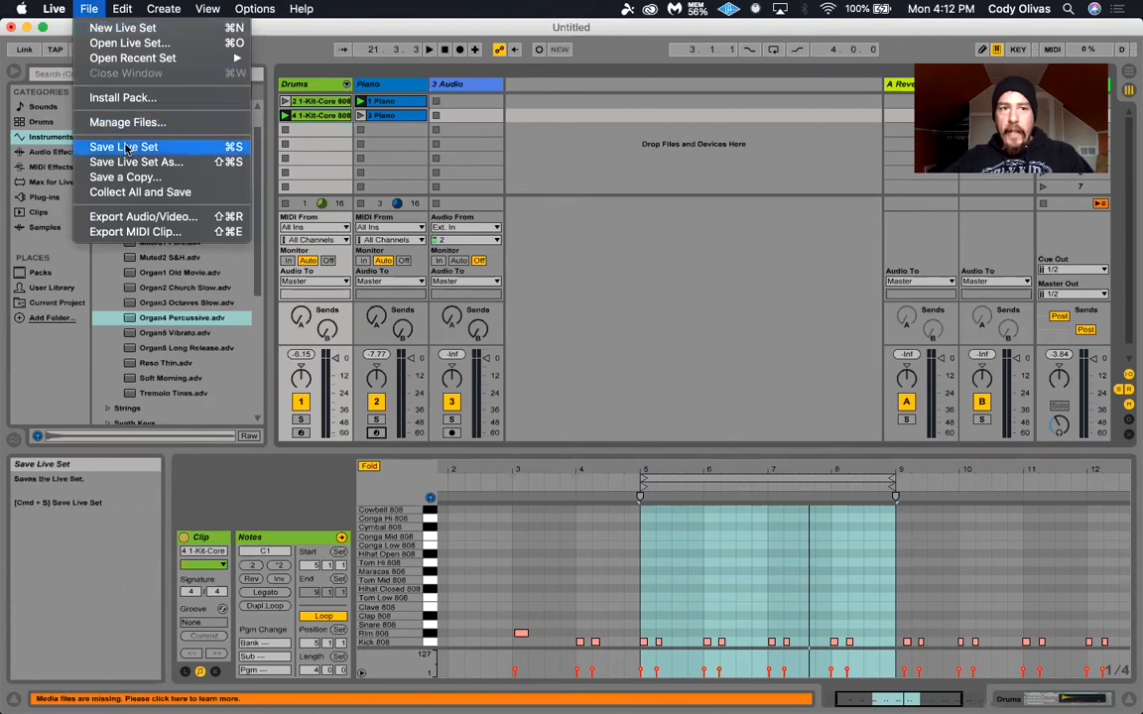
{"action": "left_click", "coordinate": [126, 149]}
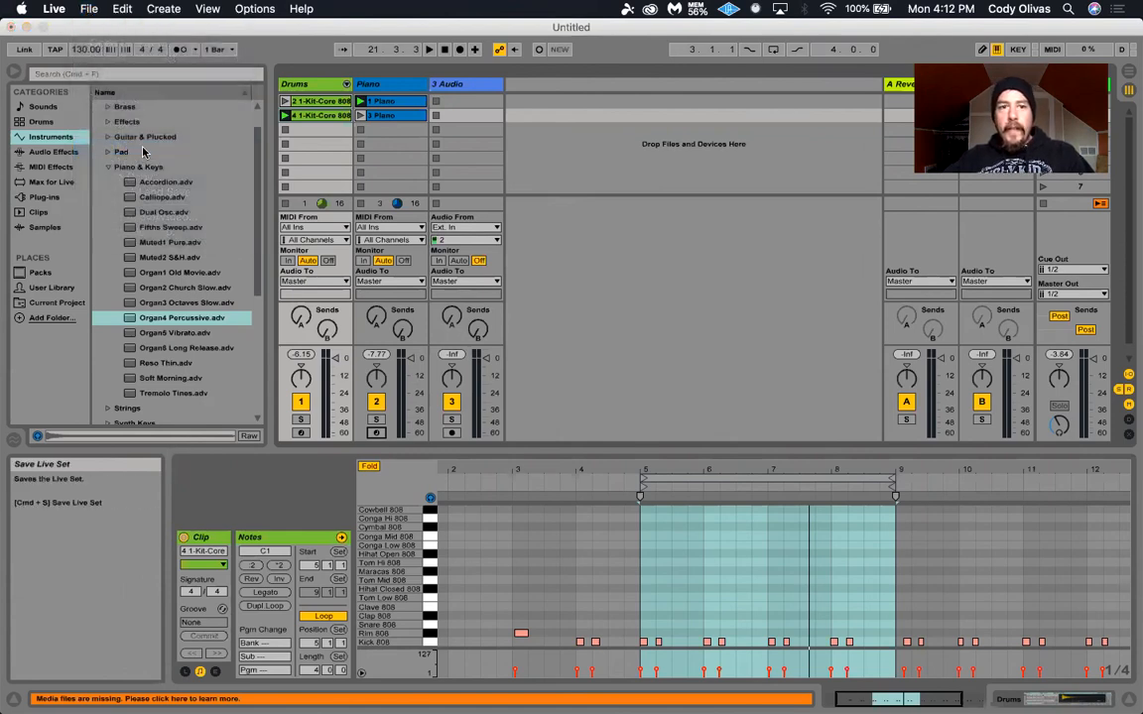
{"action": "left_click_drag", "start_coordinate": [426, 81], "coordinate": [406, 81]}
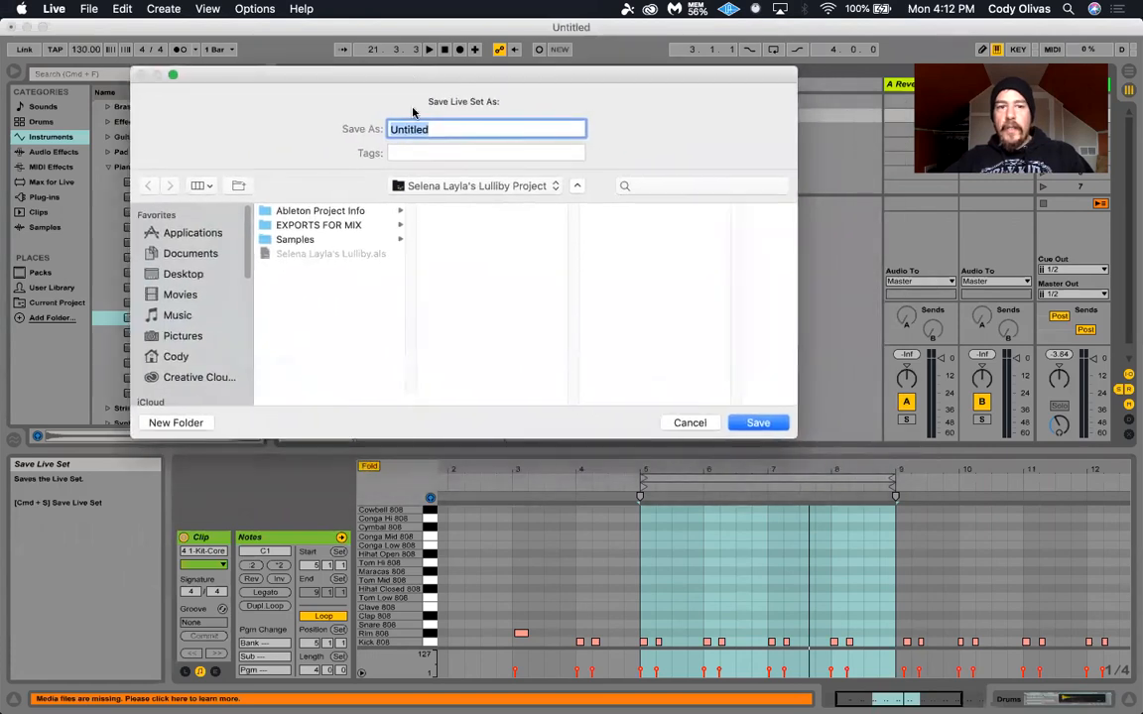
{"action": "scroll", "coordinate": [246, 281], "scroll_direction": "down", "scroll_amount": 3}
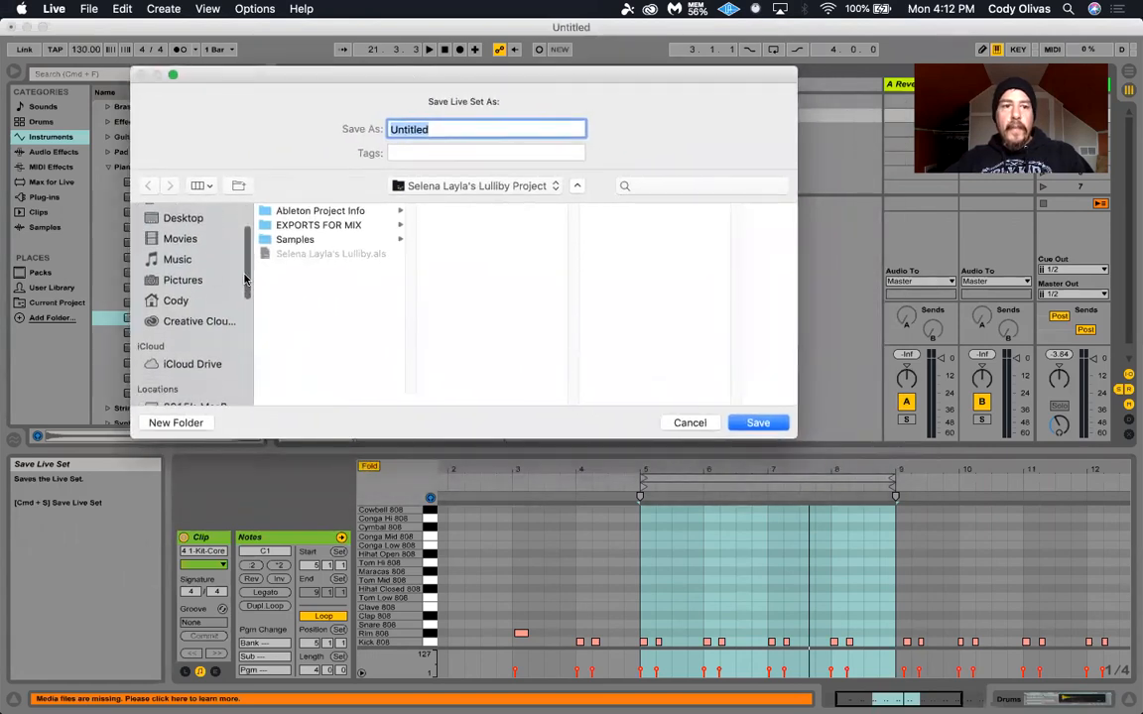
{"action": "left_click", "coordinate": [178, 260]}
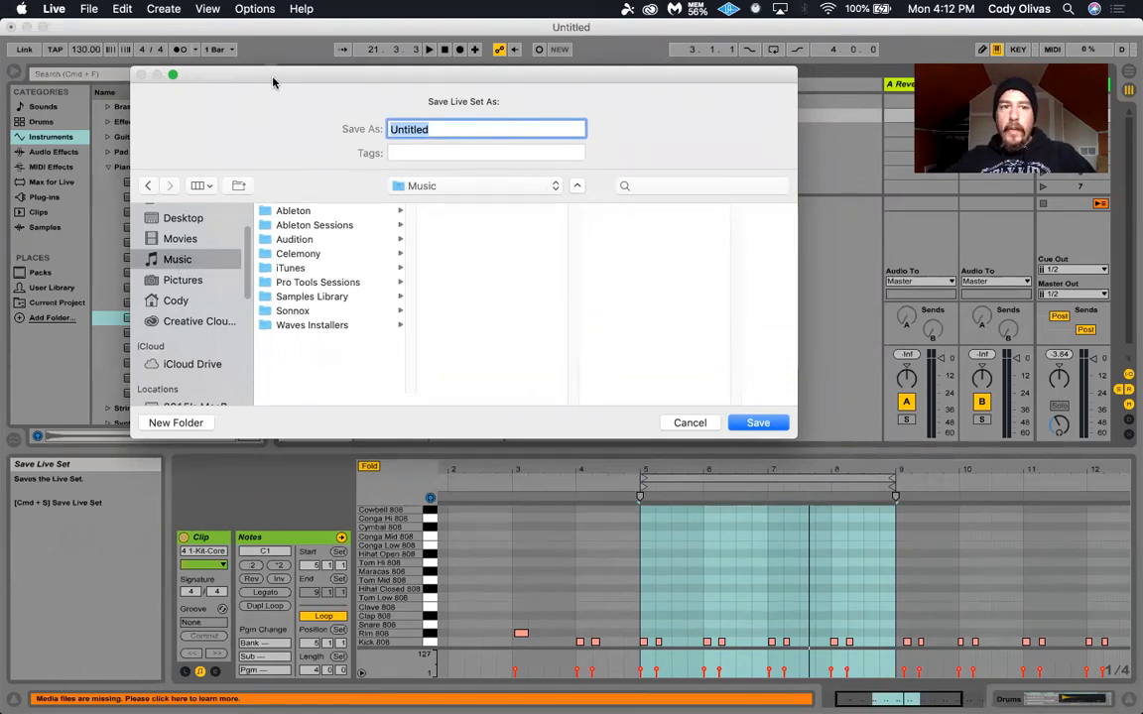
{"action": "left_click_drag", "start_coordinate": [276, 82], "coordinate": [317, 86]}
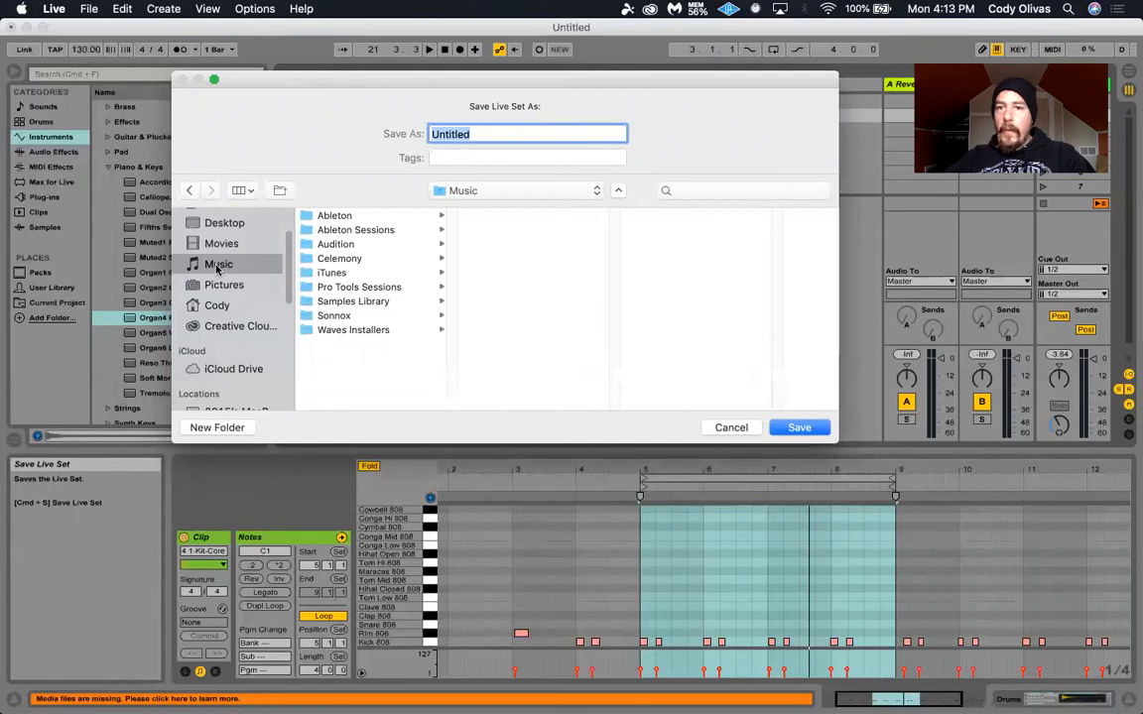
{"action": "left_click", "coordinate": [319, 227]}
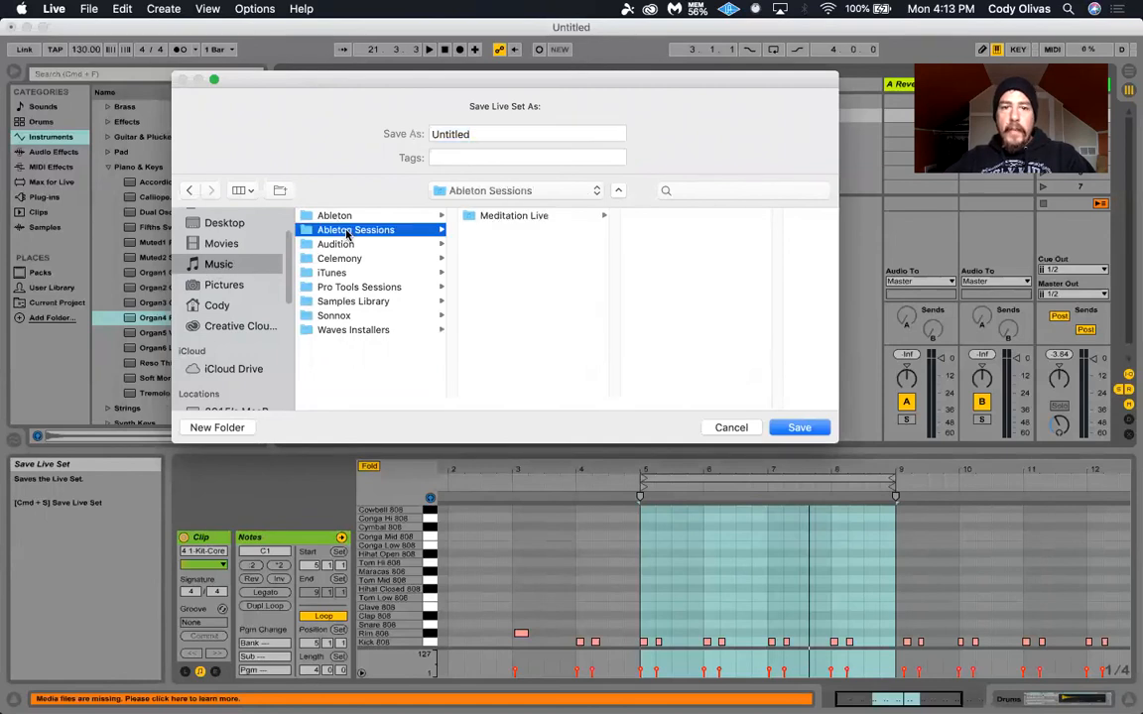
Create a new folder named DMP Spring 2020 inside Ableton Sessions.
{"action": "left_click", "coordinate": [227, 429]}
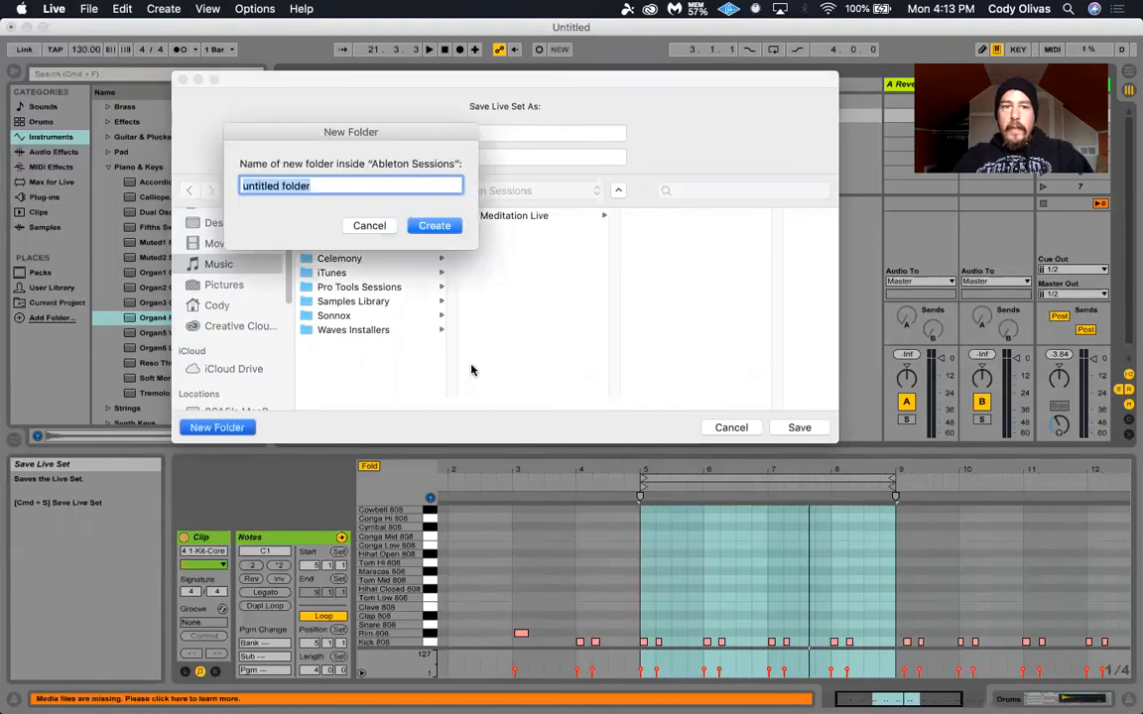
{"action": "type", "text": "DMP "}
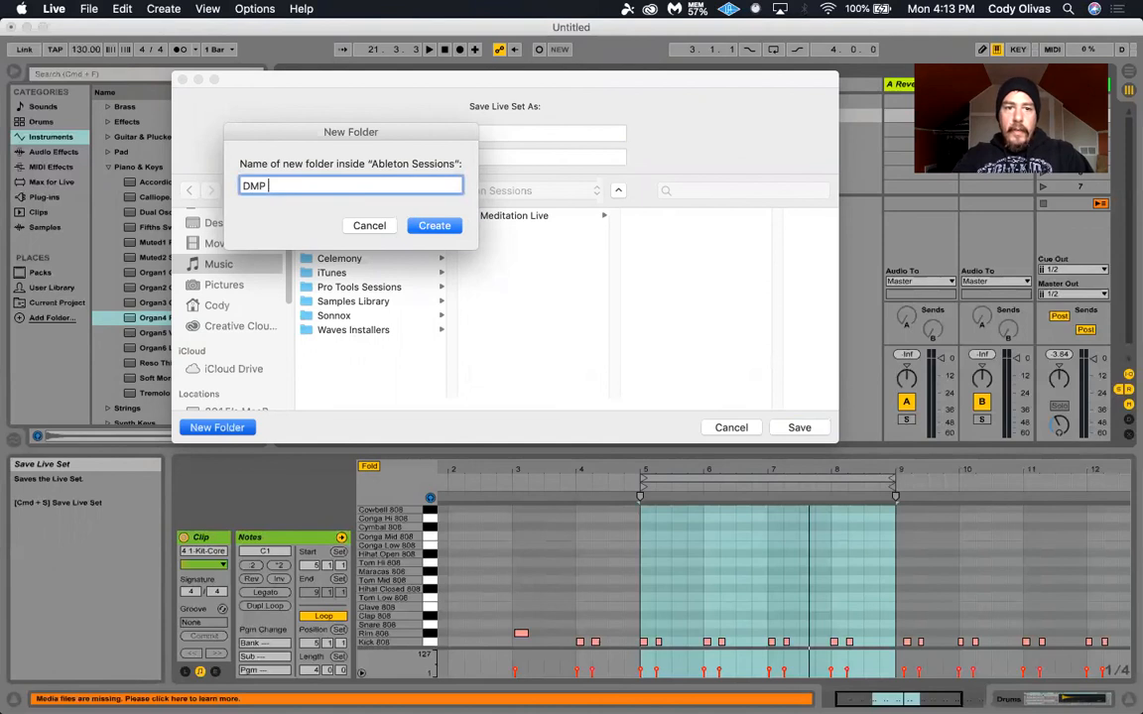
{"action": "type", "text": "Spring "}
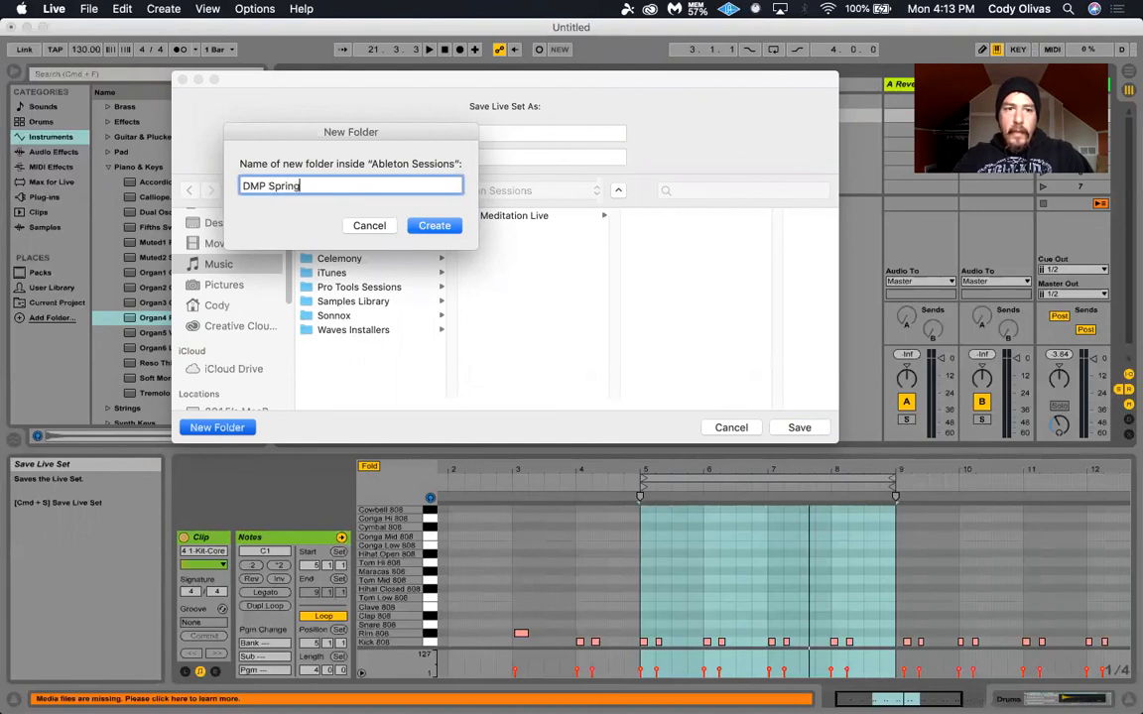
{"action": "type", "text": "2020"}
{"action": "key", "text": "Return"}
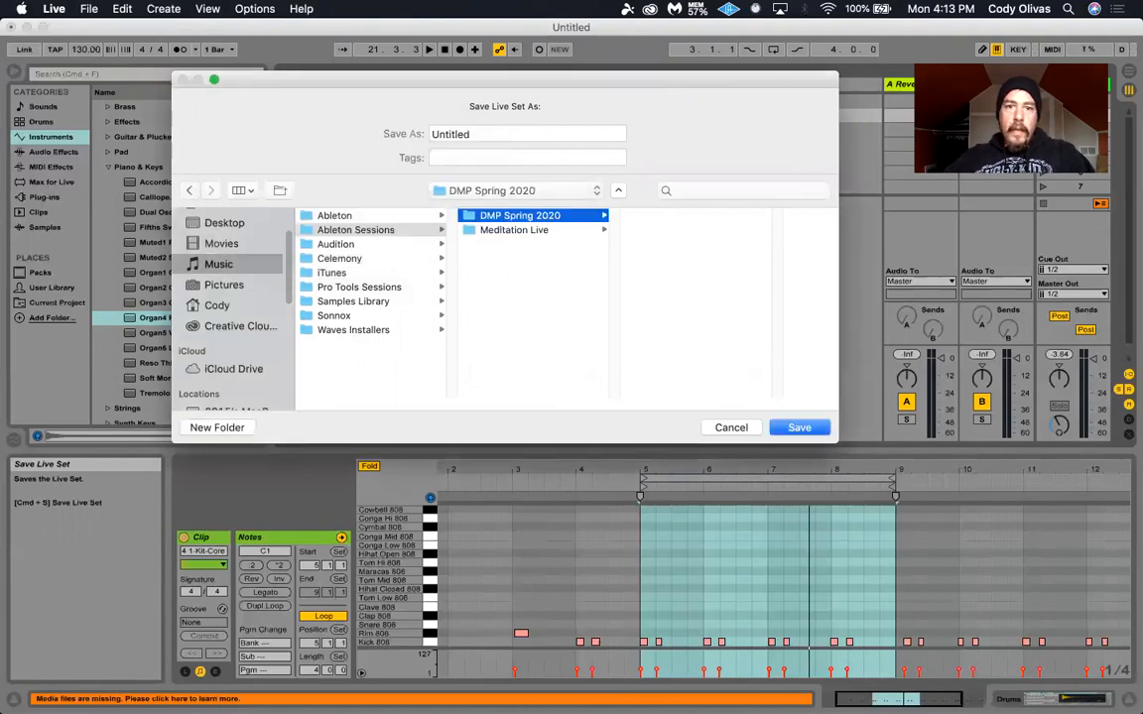
Name the Live Set Lesson 1 and save it in the DMP Spring 2020 folder.
{"action": "left_click_drag", "start_coordinate": [534, 132], "coordinate": [390, 133]}
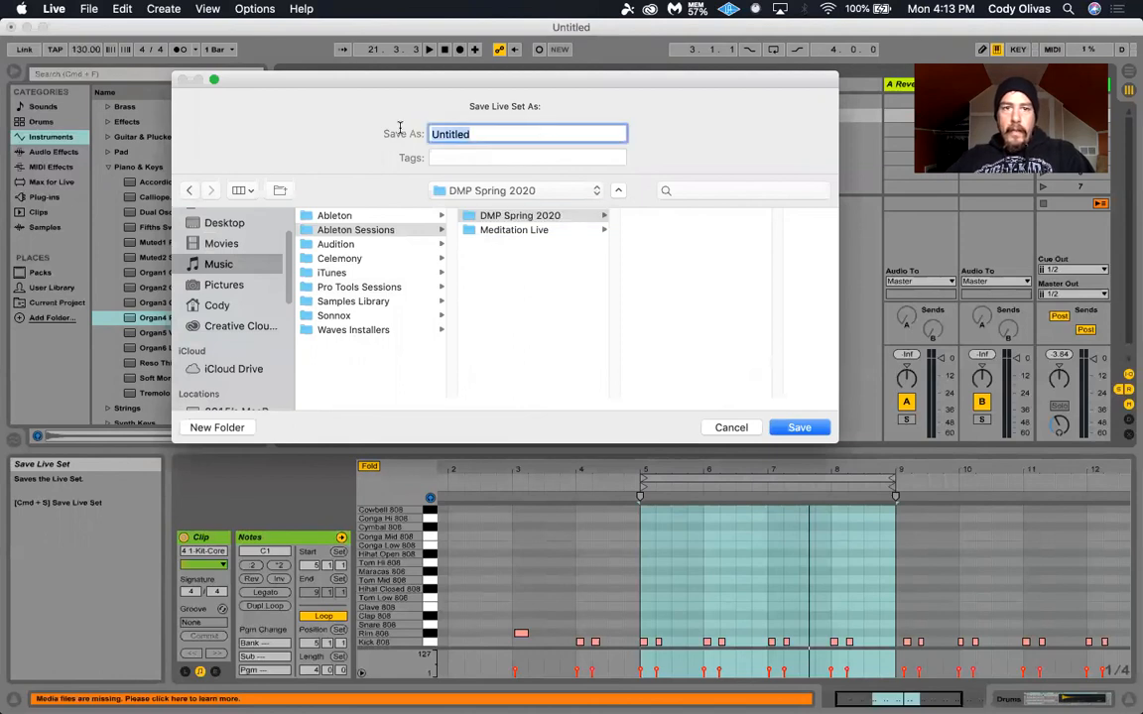
{"action": "type", "text": "Lesson 1"}
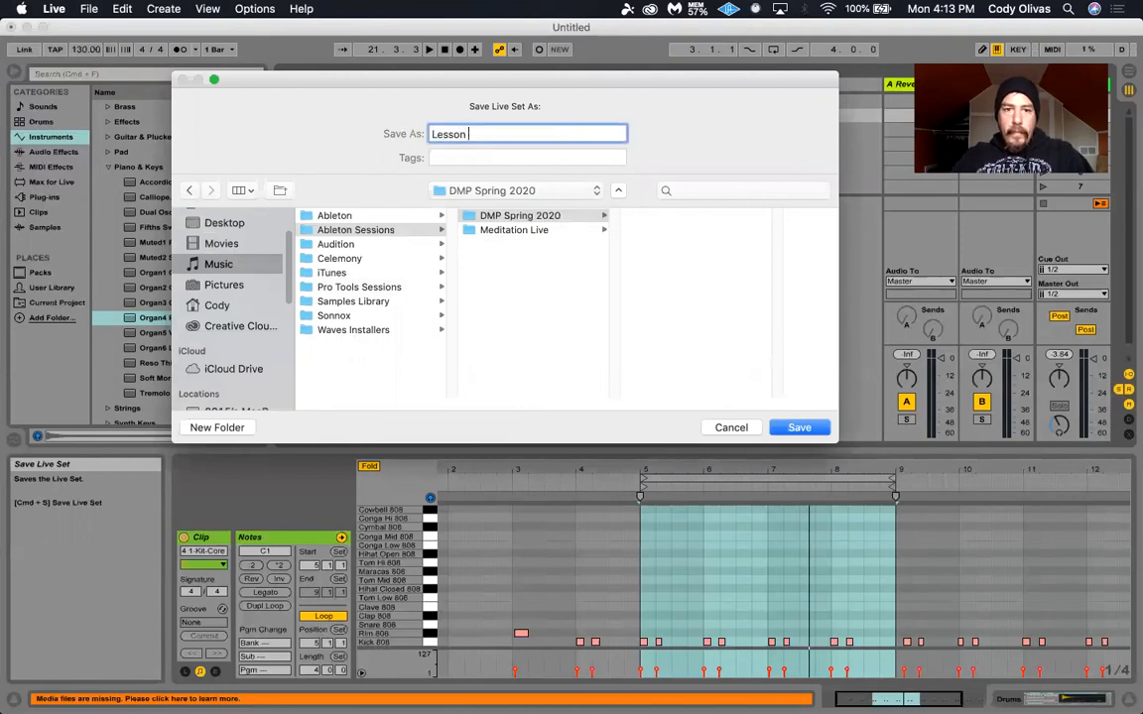
{"action": "left_click", "coordinate": [813, 428]}
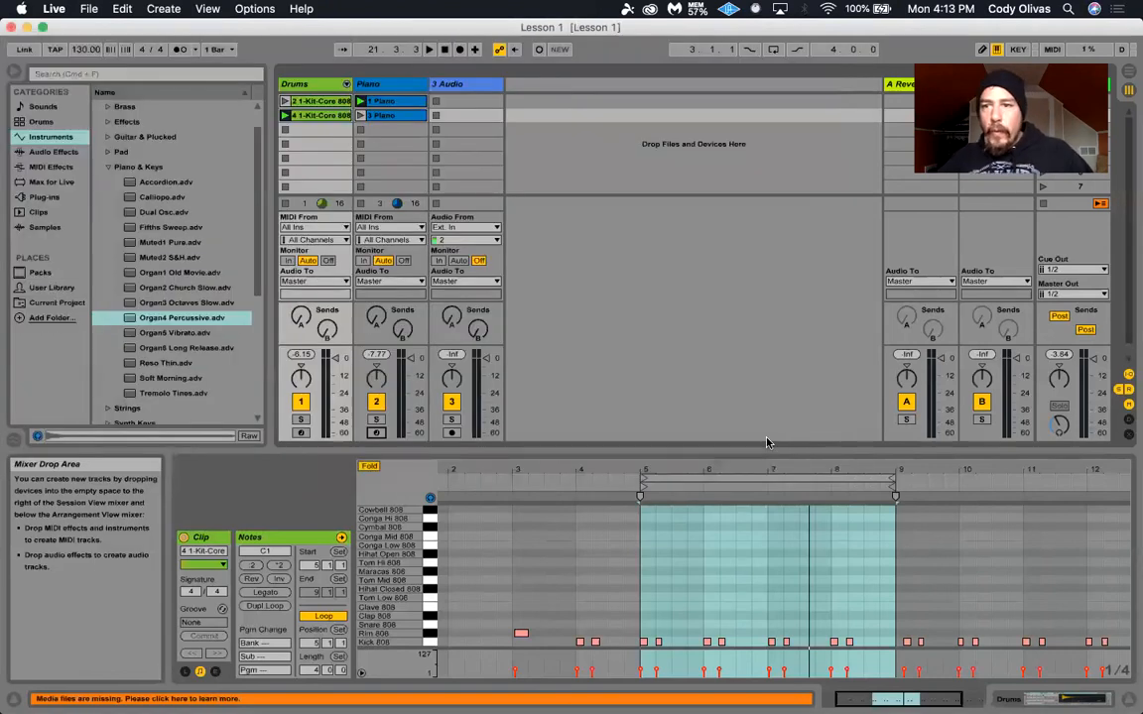